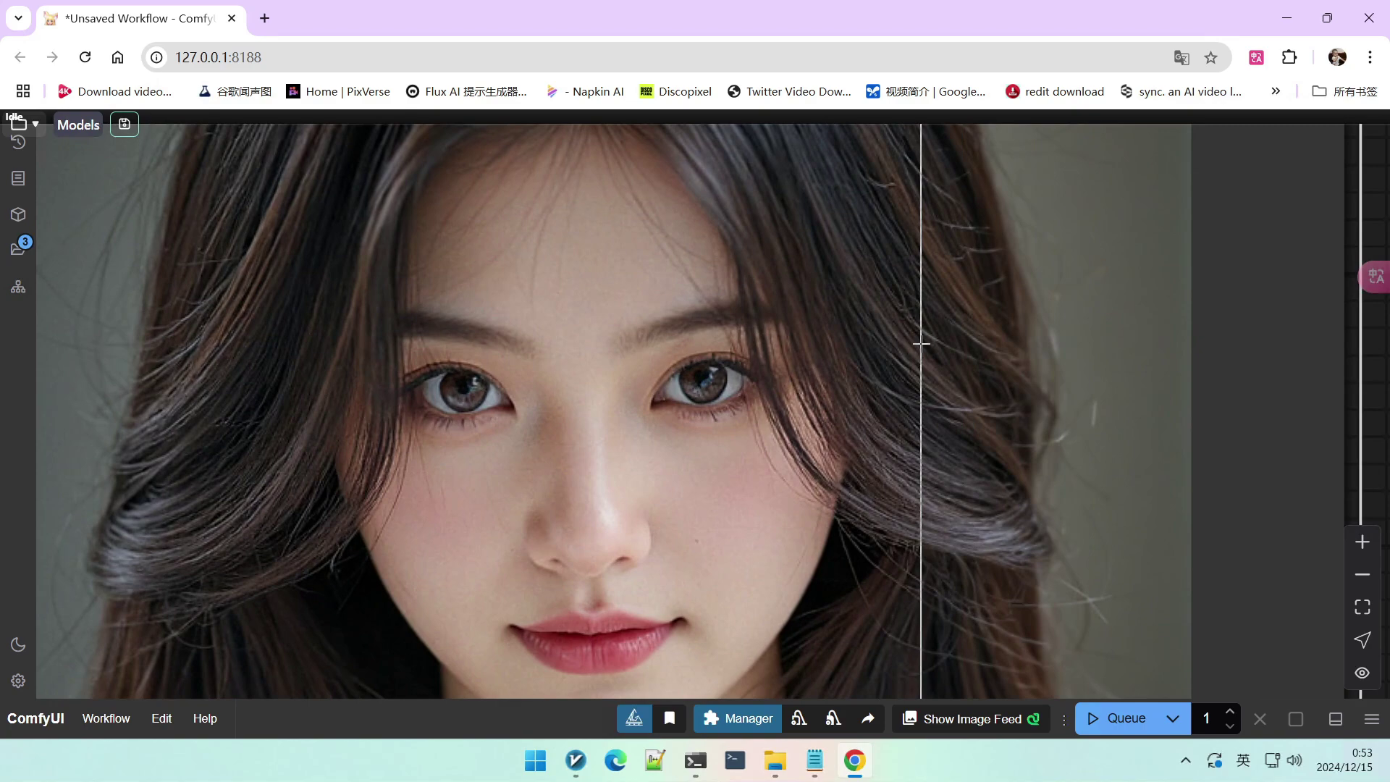
scroll(921, 342, down, 3)
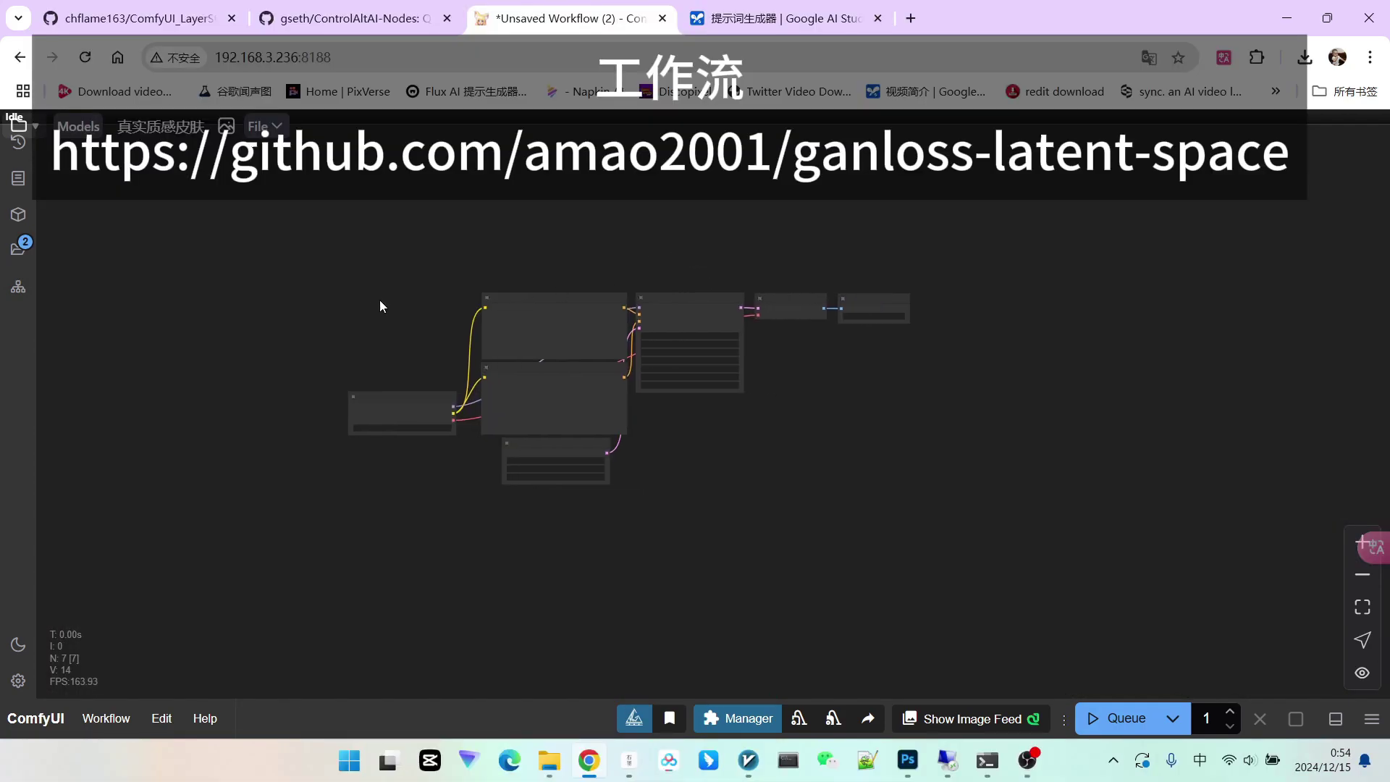
Delete all default nodes from the canvas and insert the flux基础工作流 node template instead
drag(341, 294, 926, 515)
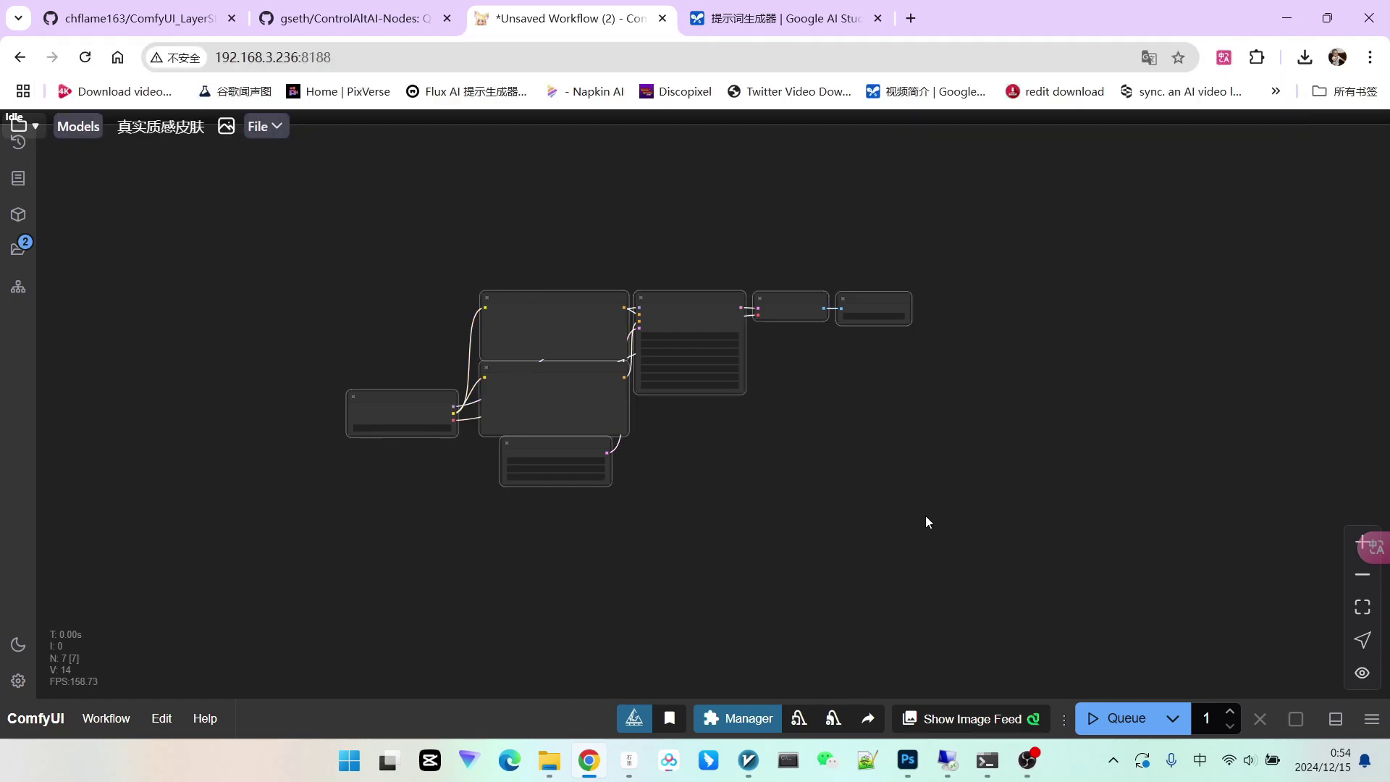
key(Delete)
right_click(447, 273)
click(507, 546)
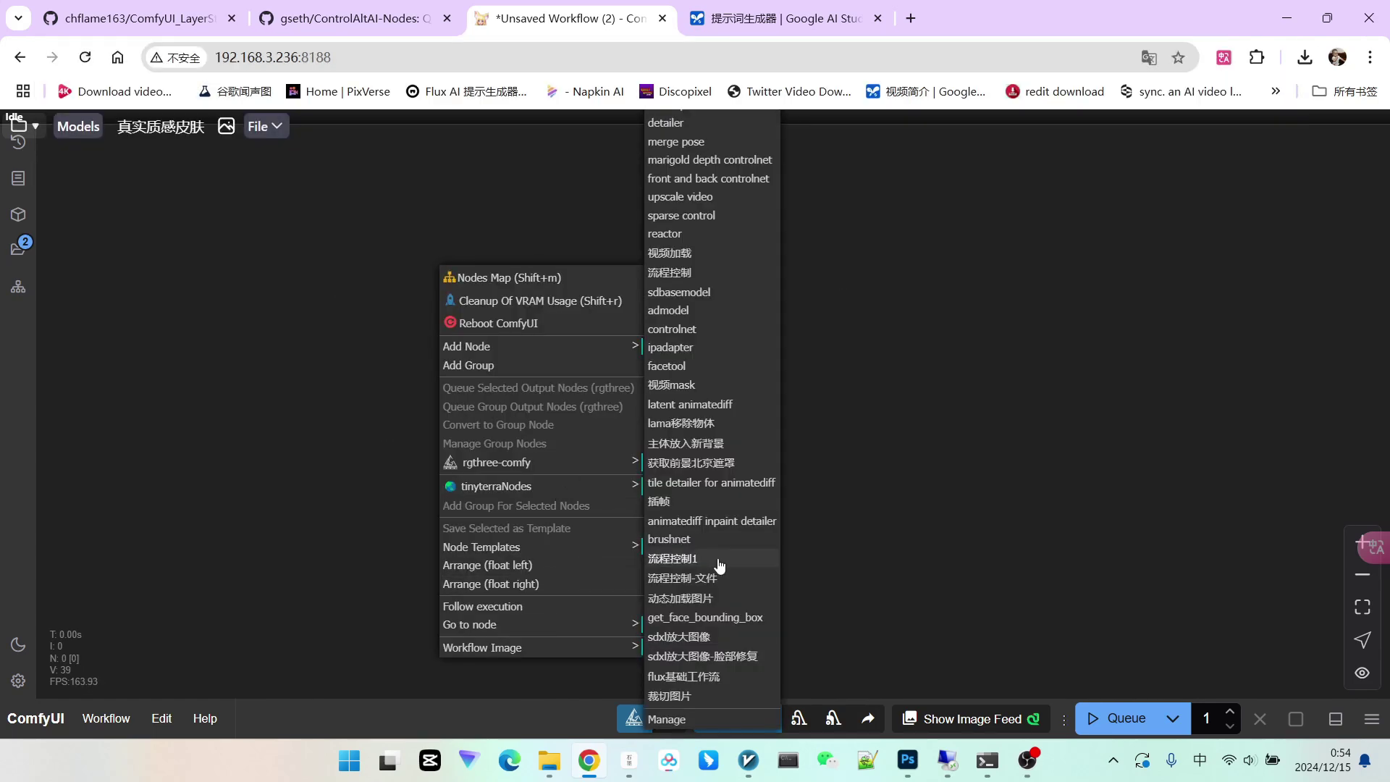
click(715, 565)
drag(738, 541, 805, 561)
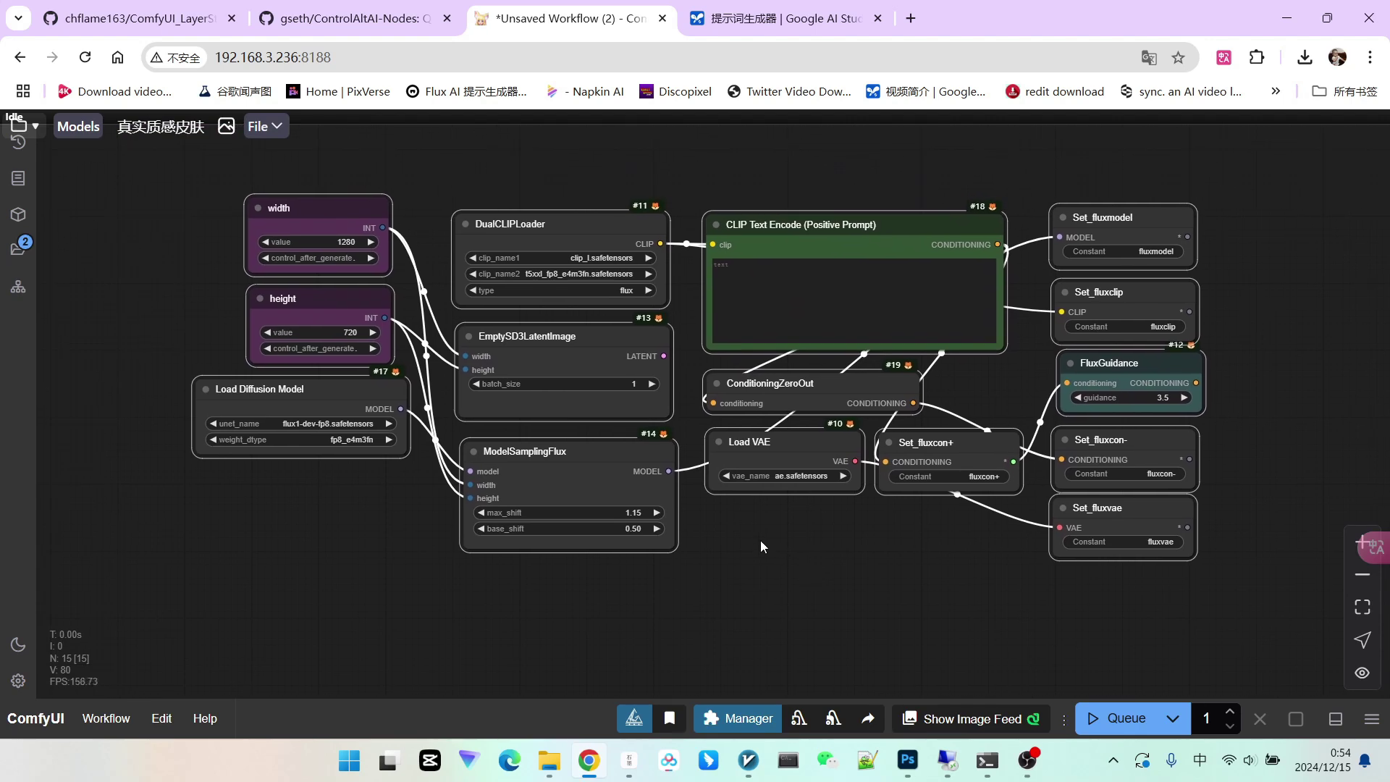
Set the width node's value to 768 and the height node's value to 1024
scroll(214, 285, up, 6)
click(409, 194)
click(714, 186)
click(717, 189)
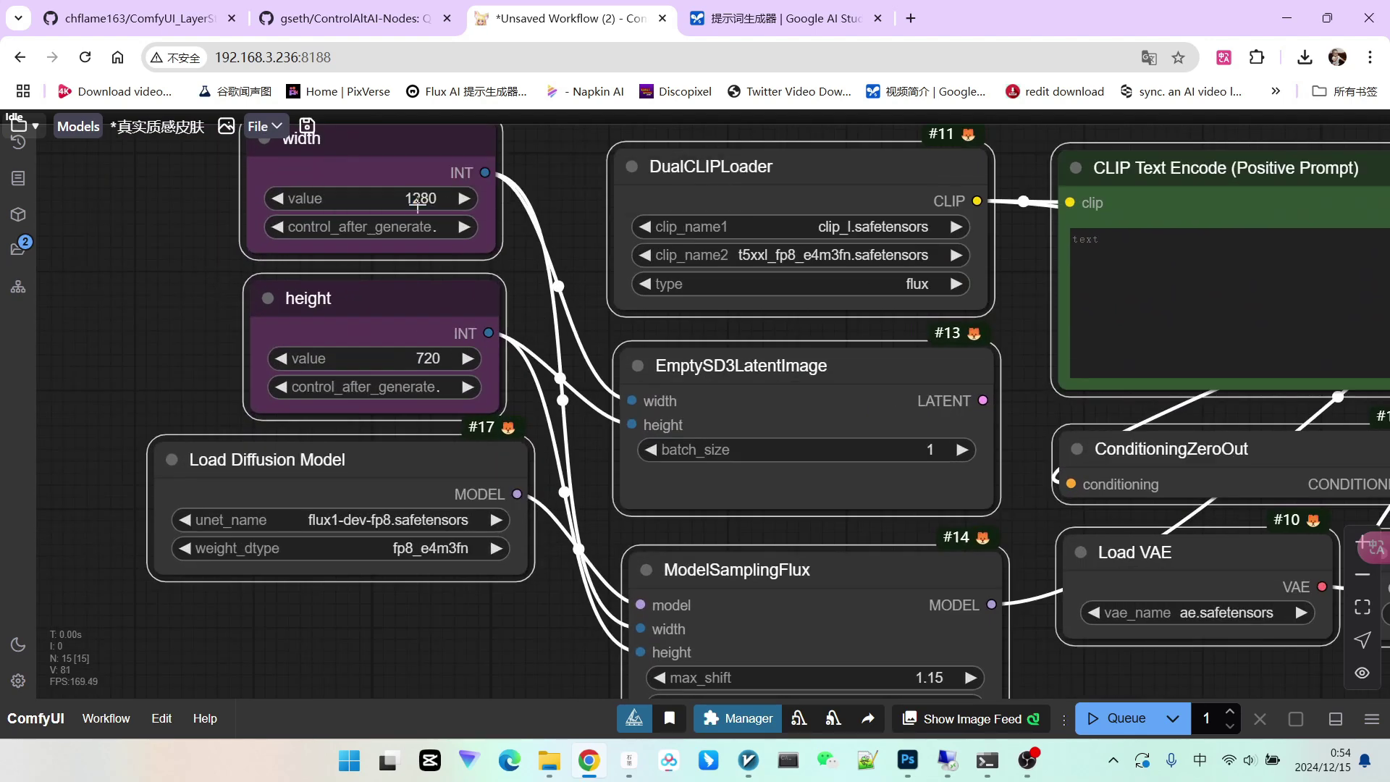
click(330, 197)
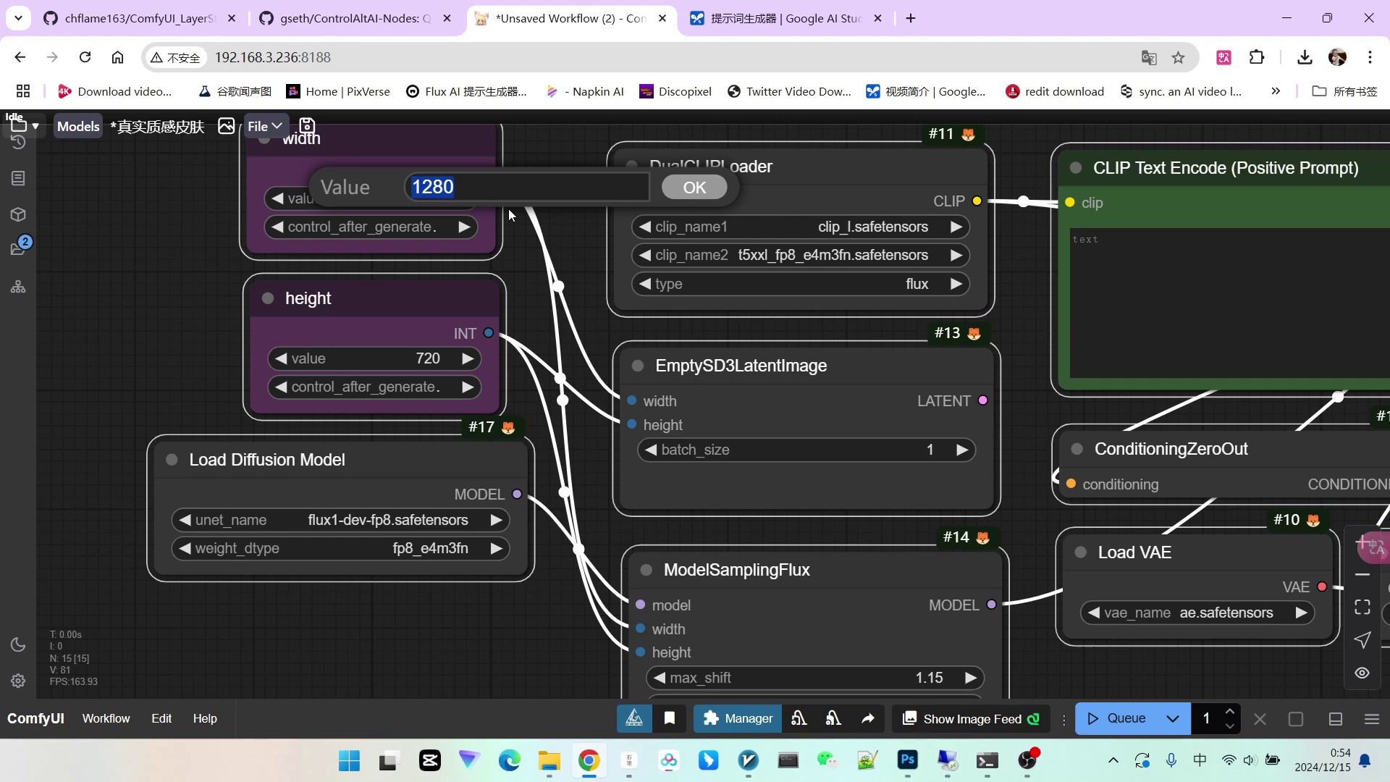
text(768)
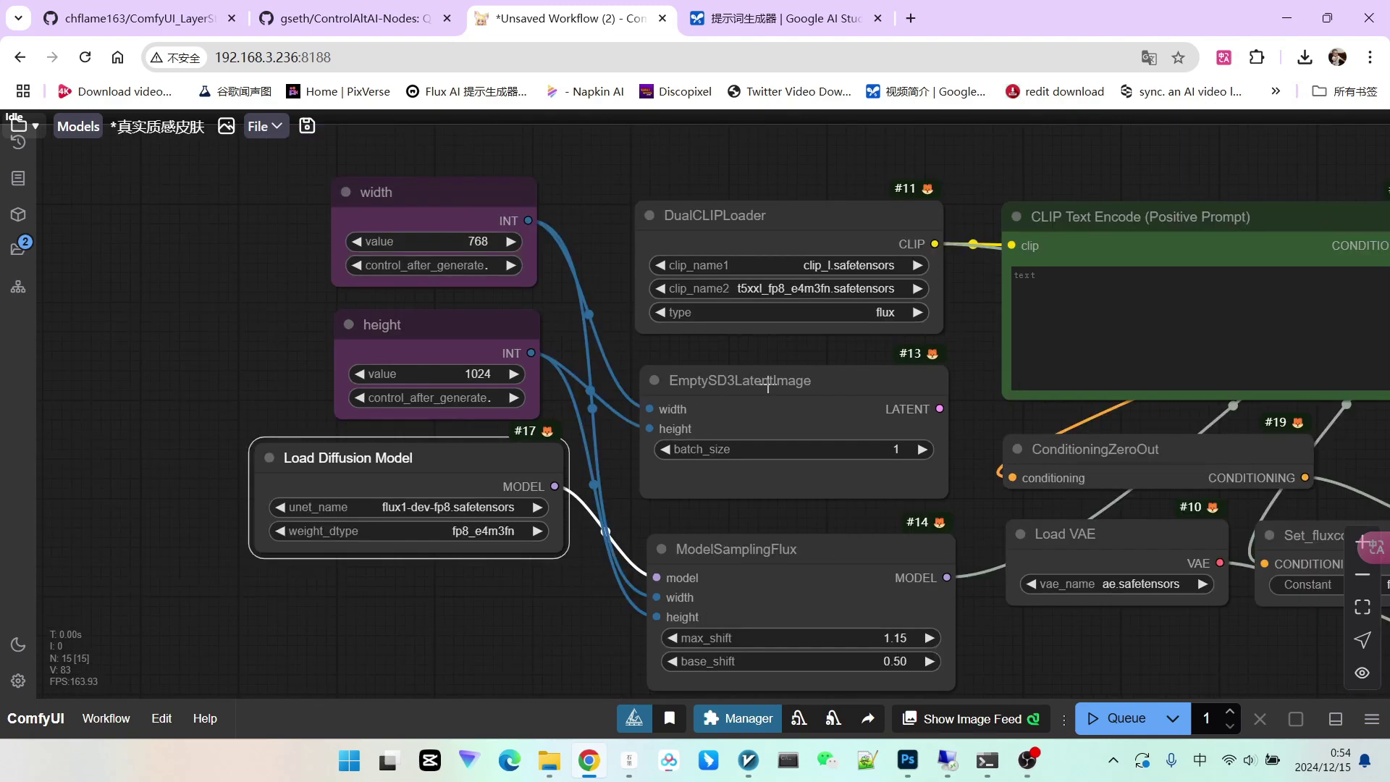
Search for ksam and add a KSampler node in the empty space beside the Set_flux nodes
scroll(894, 350, down, 3)
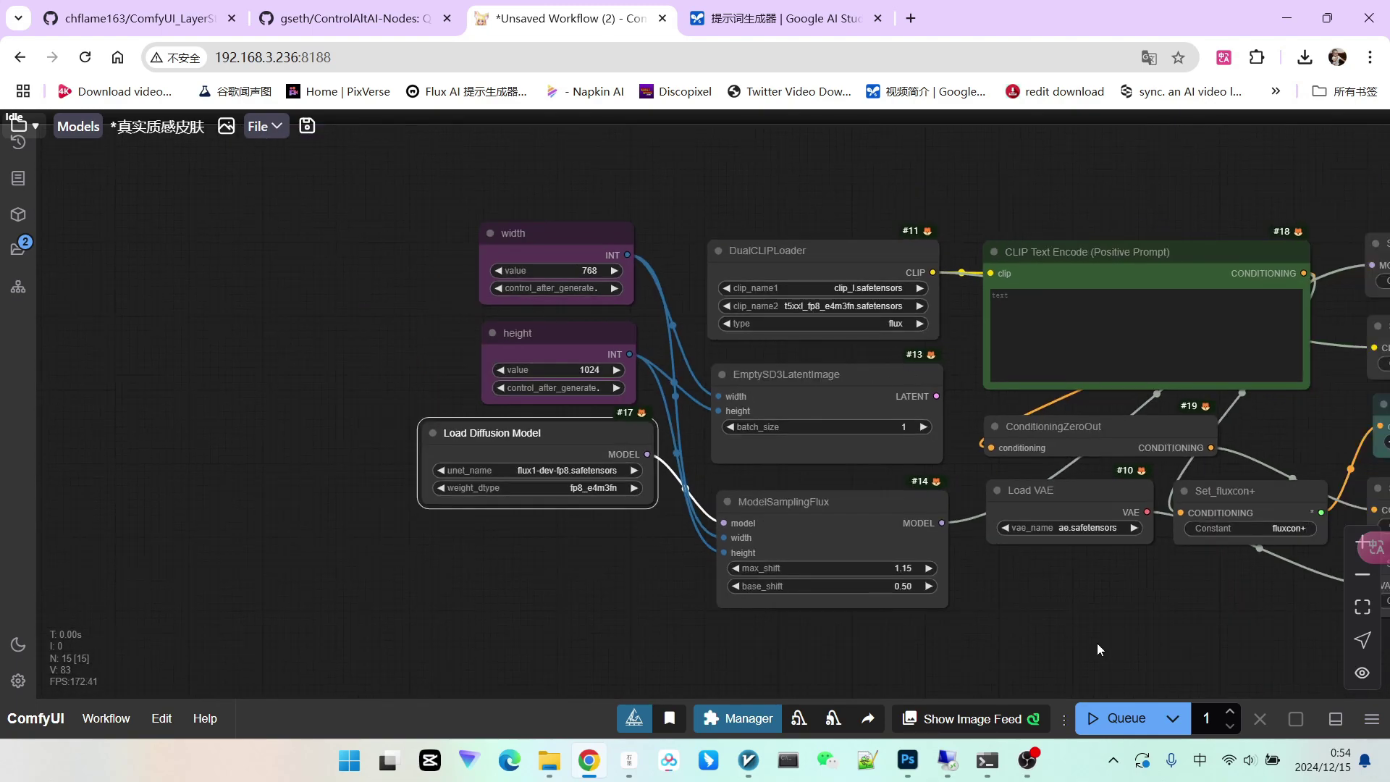
drag(1072, 619, 386, 596)
scroll(912, 421, up, 2)
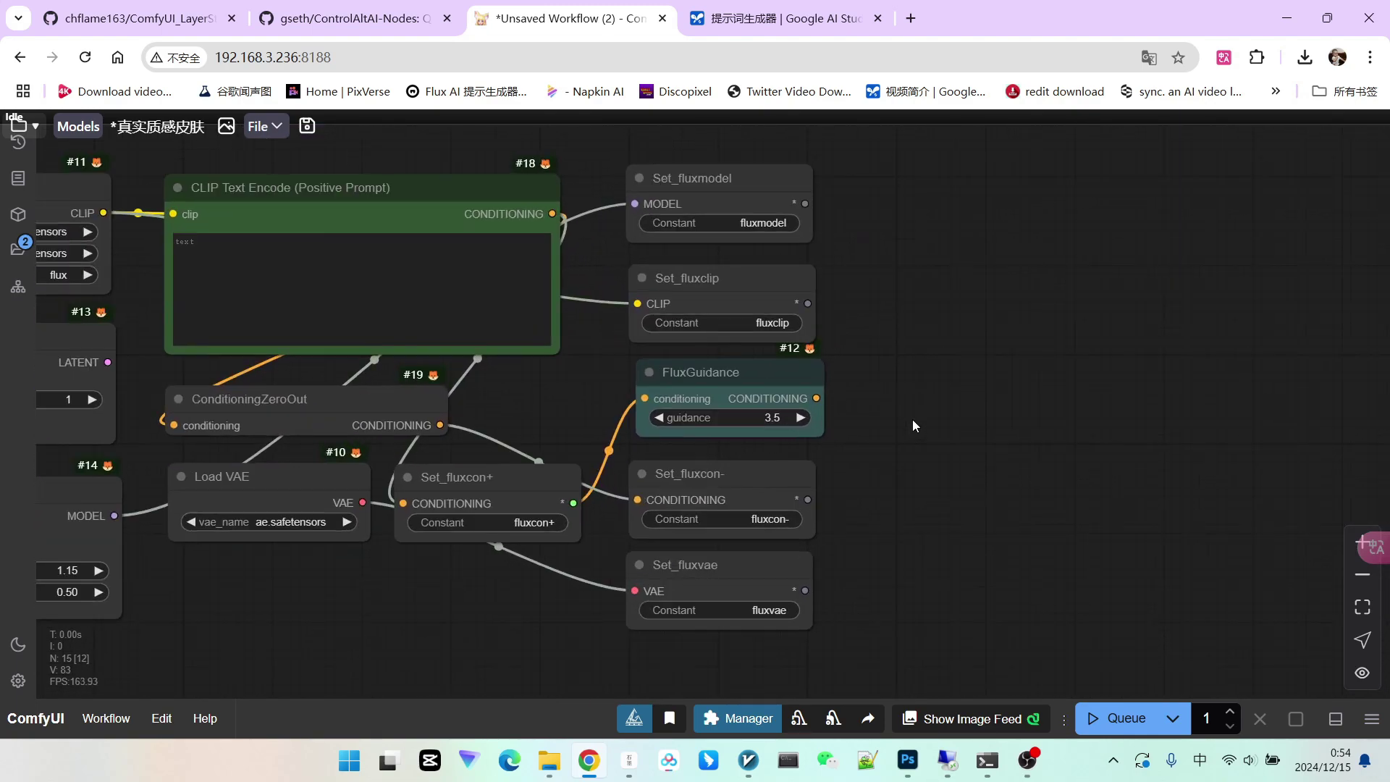
double_click(977, 362)
key(shift)
text(ksam)
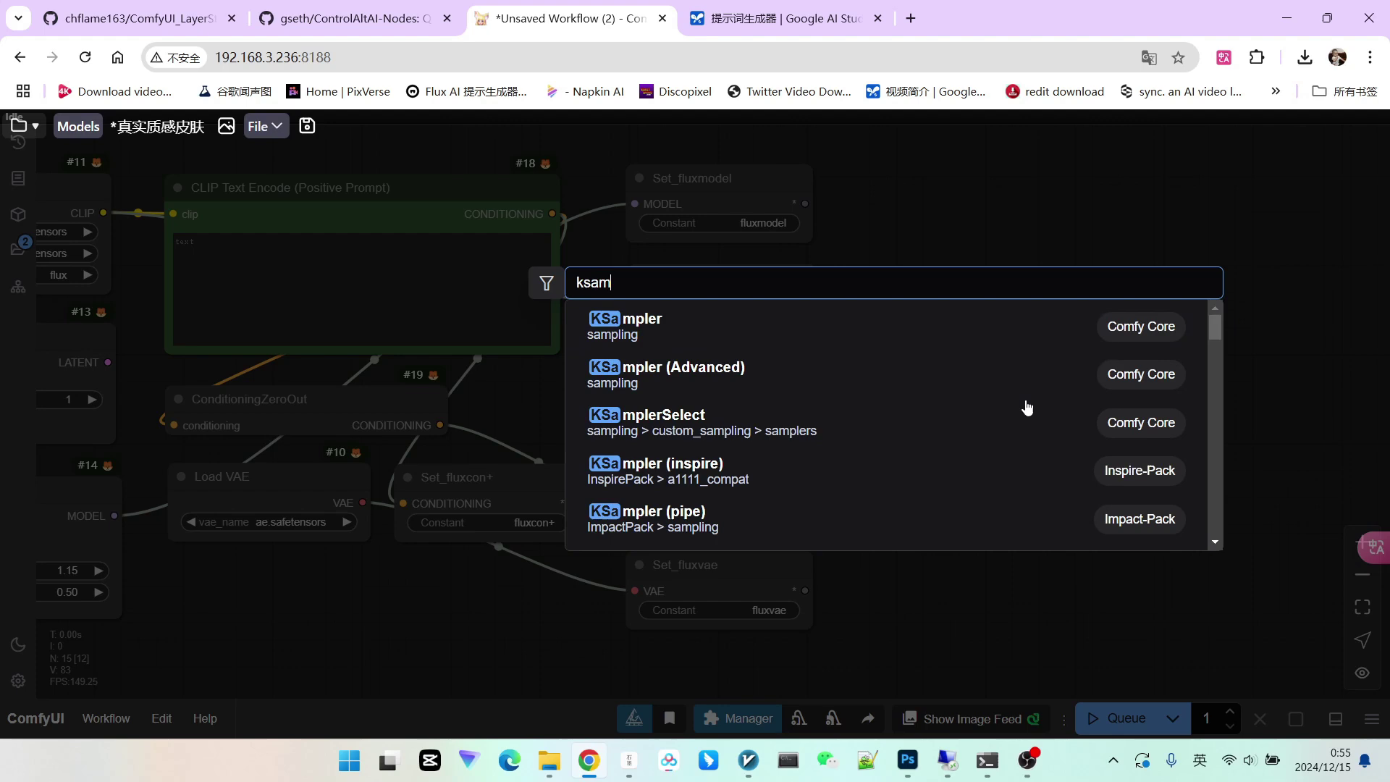
click(958, 342)
Connect the KSampler's model to Set_fluxmodel, positive to FluxGuidance, negative to Set_fluxcon- and latent_image to EmptySD3LatentImage
drag(1043, 344, 805, 204)
drag(925, 344, 816, 398)
drag(926, 362, 808, 499)
drag(925, 380, 108, 362)
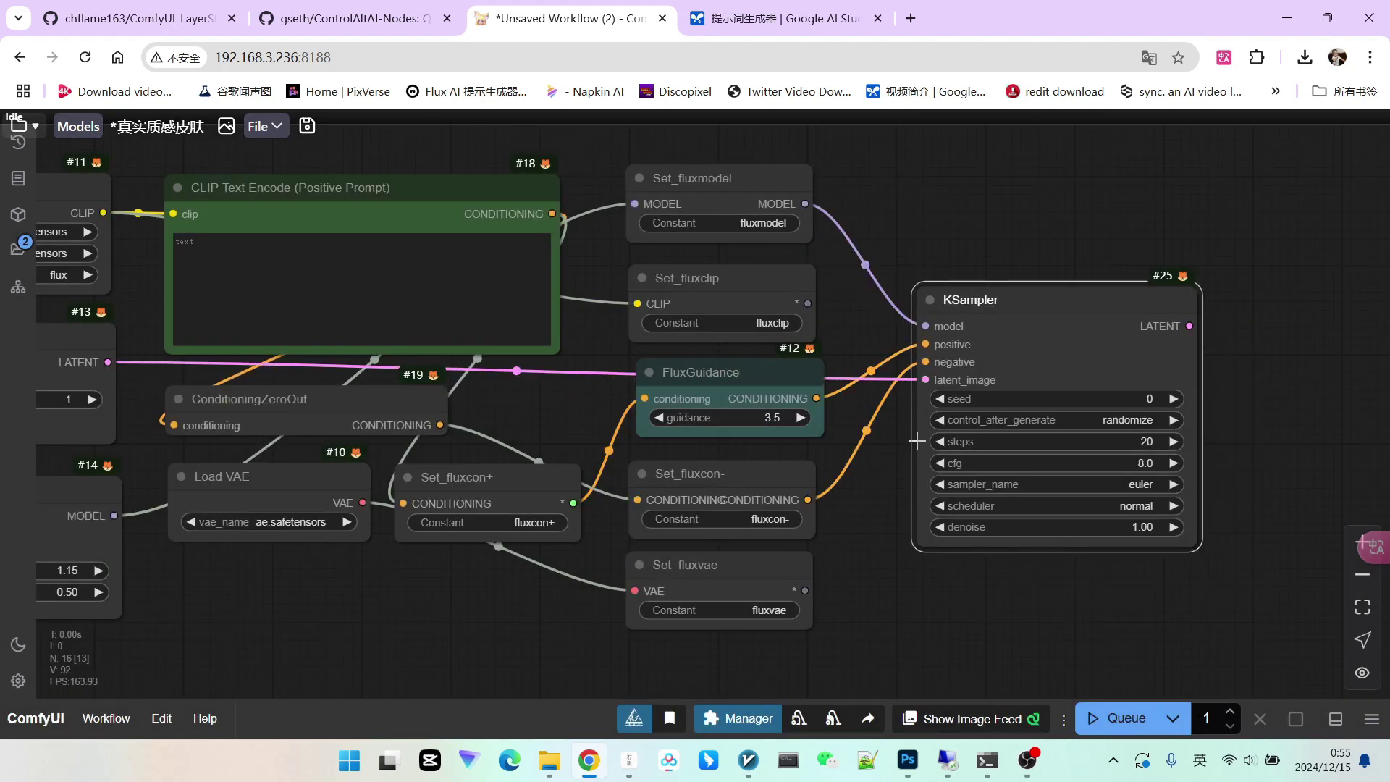
Add a VAE Decode node from the KSampler's latent output and connect its vae input to Set_fluxvae
drag(1242, 420, 1018, 437)
drag(966, 342, 1016, 329)
click(1042, 394)
drag(1040, 452, 1053, 415)
drag(593, 571, 1043, 335)
drag(1093, 293, 1087, 273)
drag(1114, 344, 906, 417)
scroll(906, 418, up, 3)
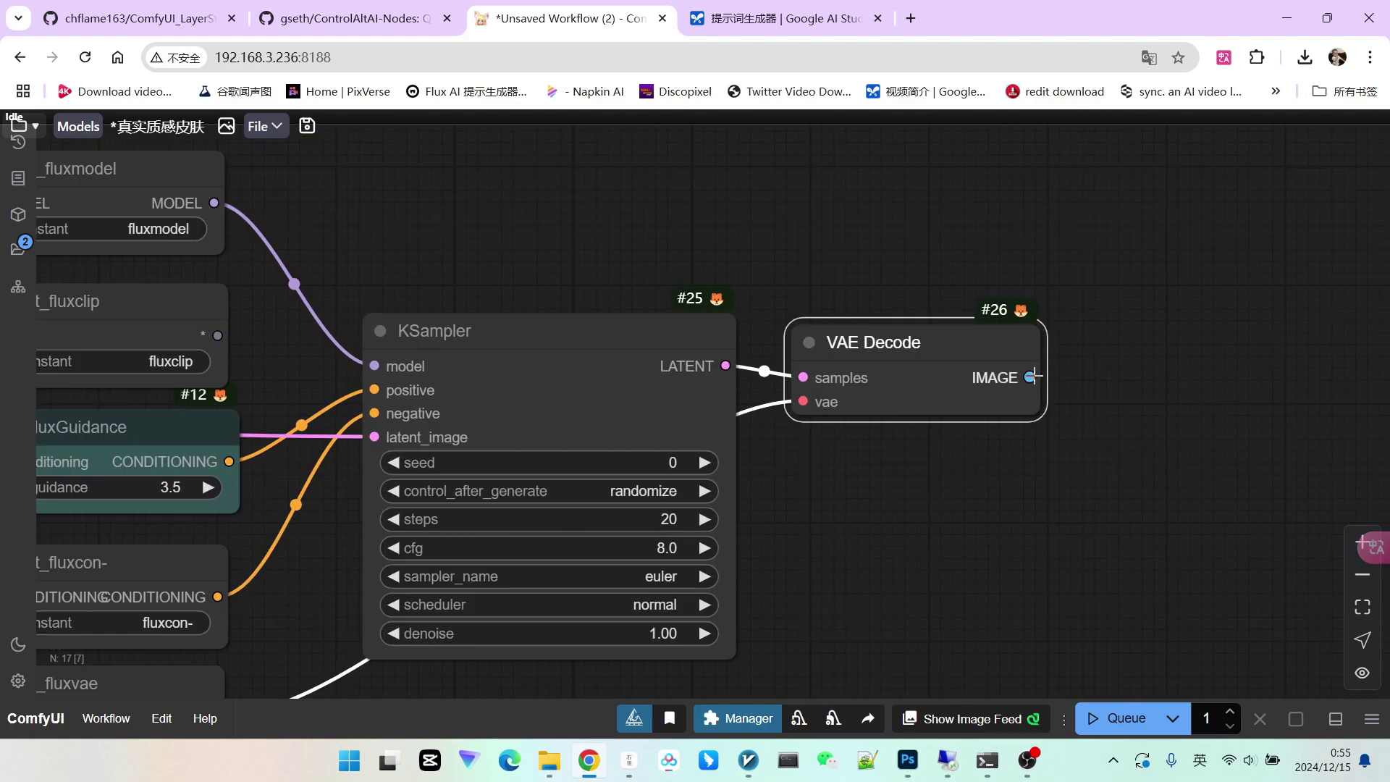
Add a Save Image node connected to the VAE Decode node's image output
drag(1031, 377, 1135, 366)
click(1170, 463)
scroll(1175, 480, down, 10)
drag(1117, 541, 1169, 490)
scroll(384, 500, up, 3)
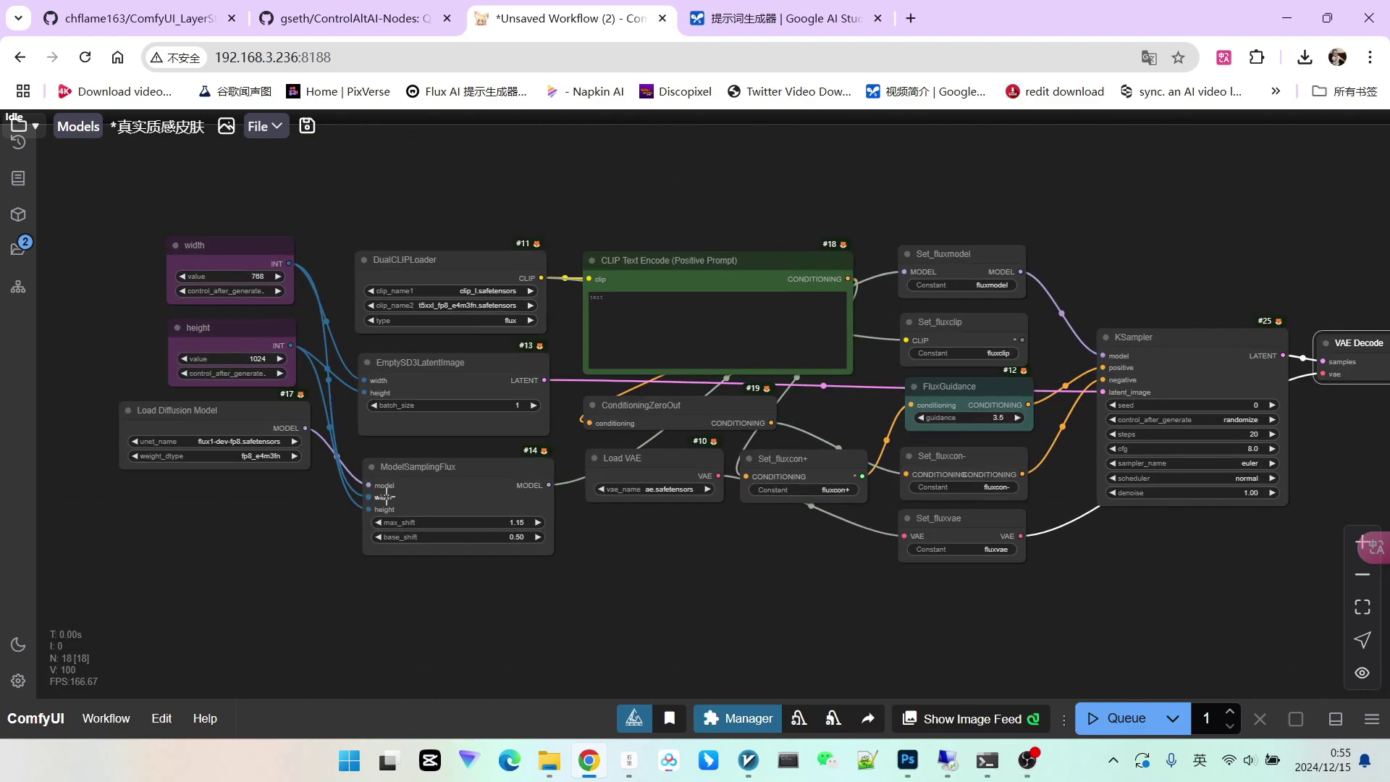
Switch to the Google AI Studio prompt generator and submit the request "一个漂亮的女孩，长头发，大眼睛，真实质感的皮肤"
drag(624, 559, 523, 579)
scroll(514, 250, up, 5)
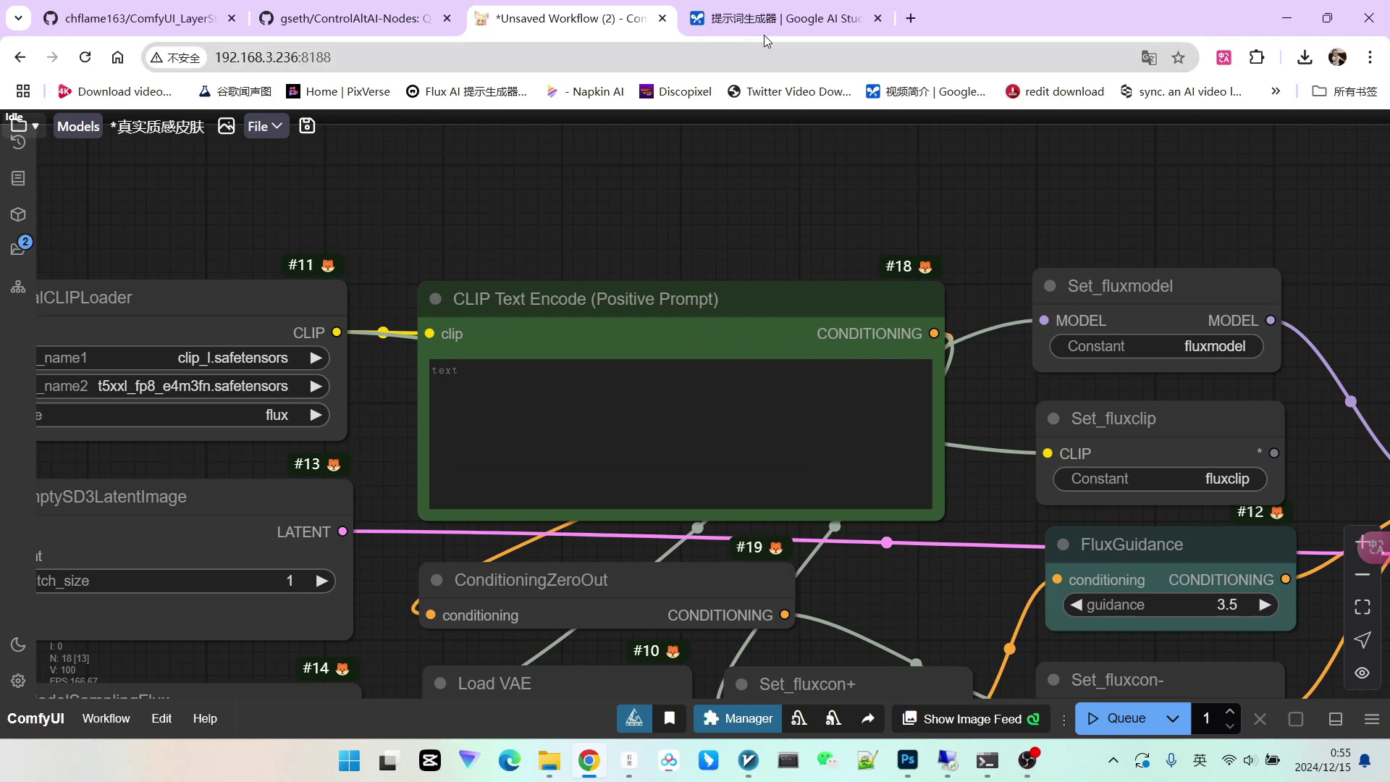
click(763, 18)
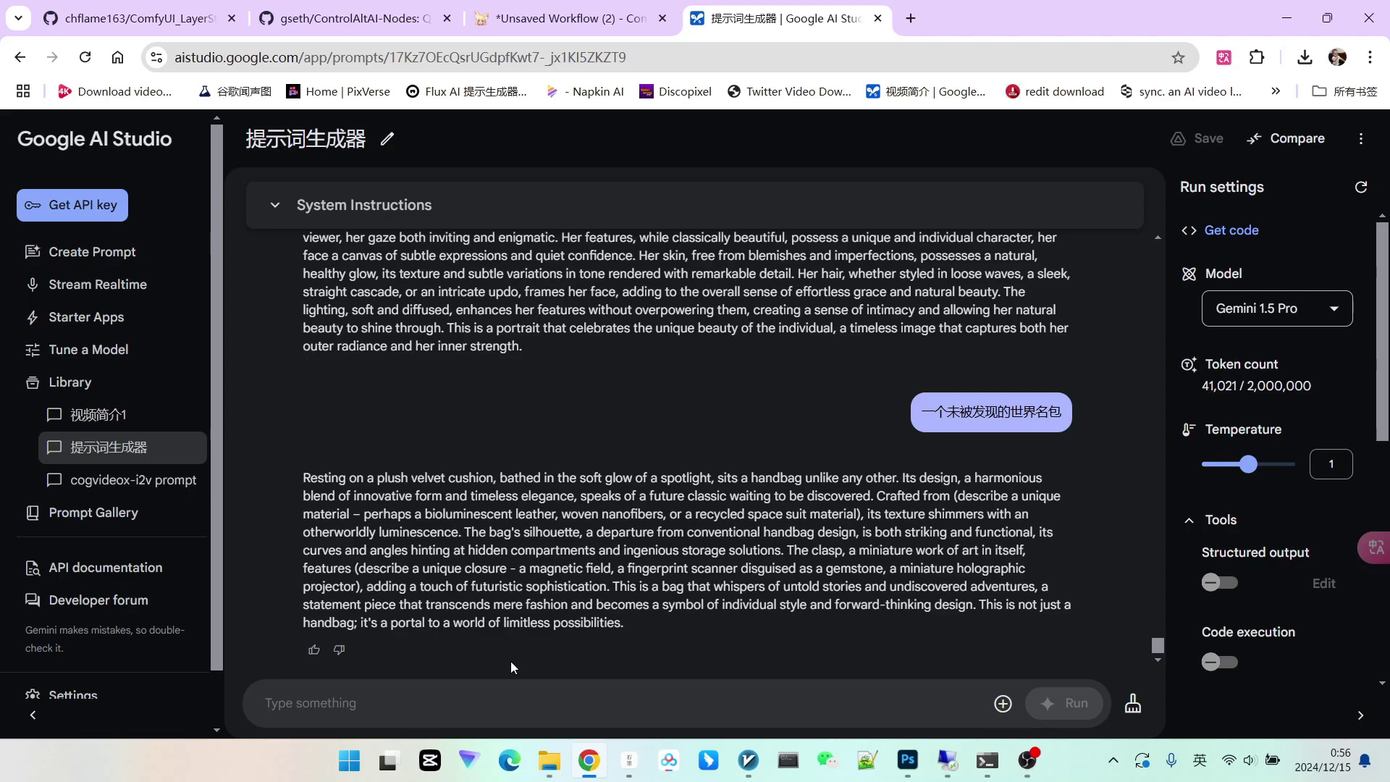
text(y一个)
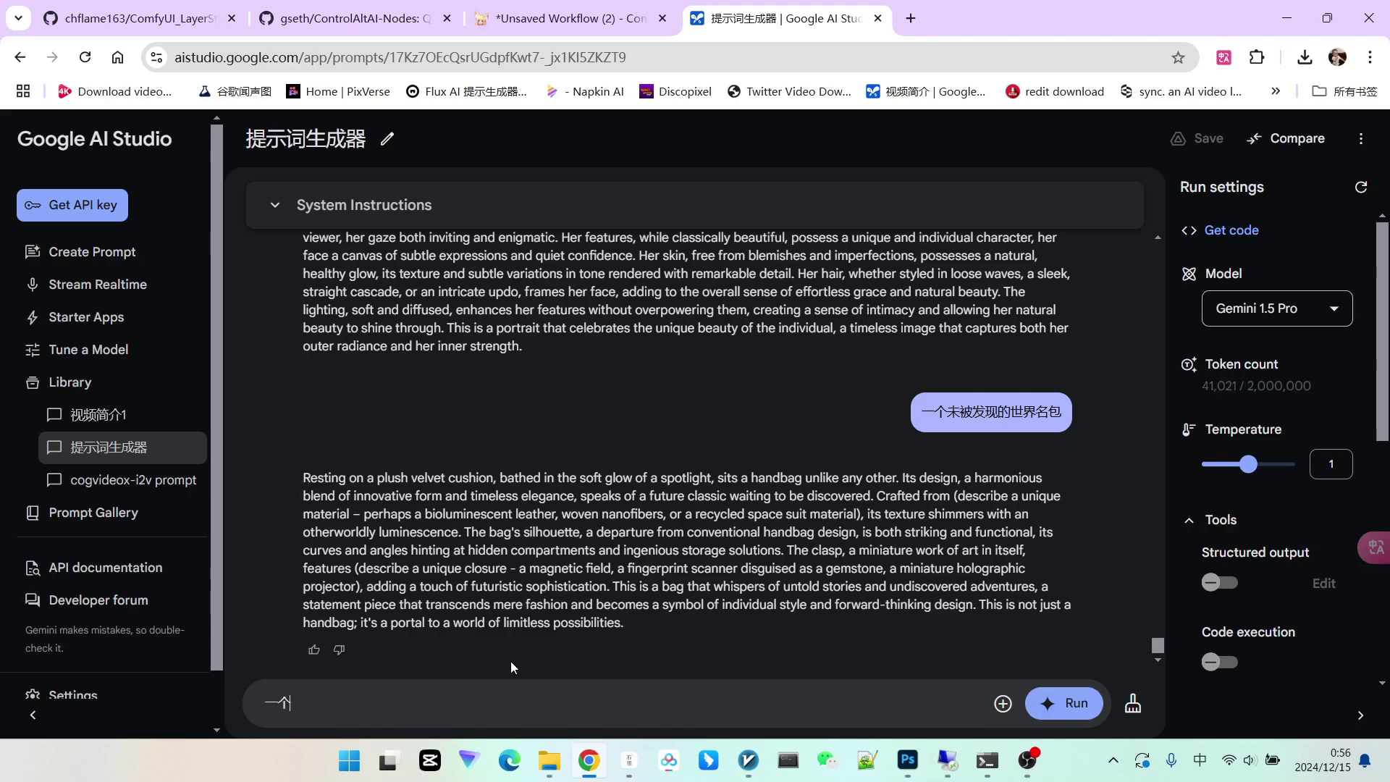
text(漂亮的nü女孩，)
text(长头发，)
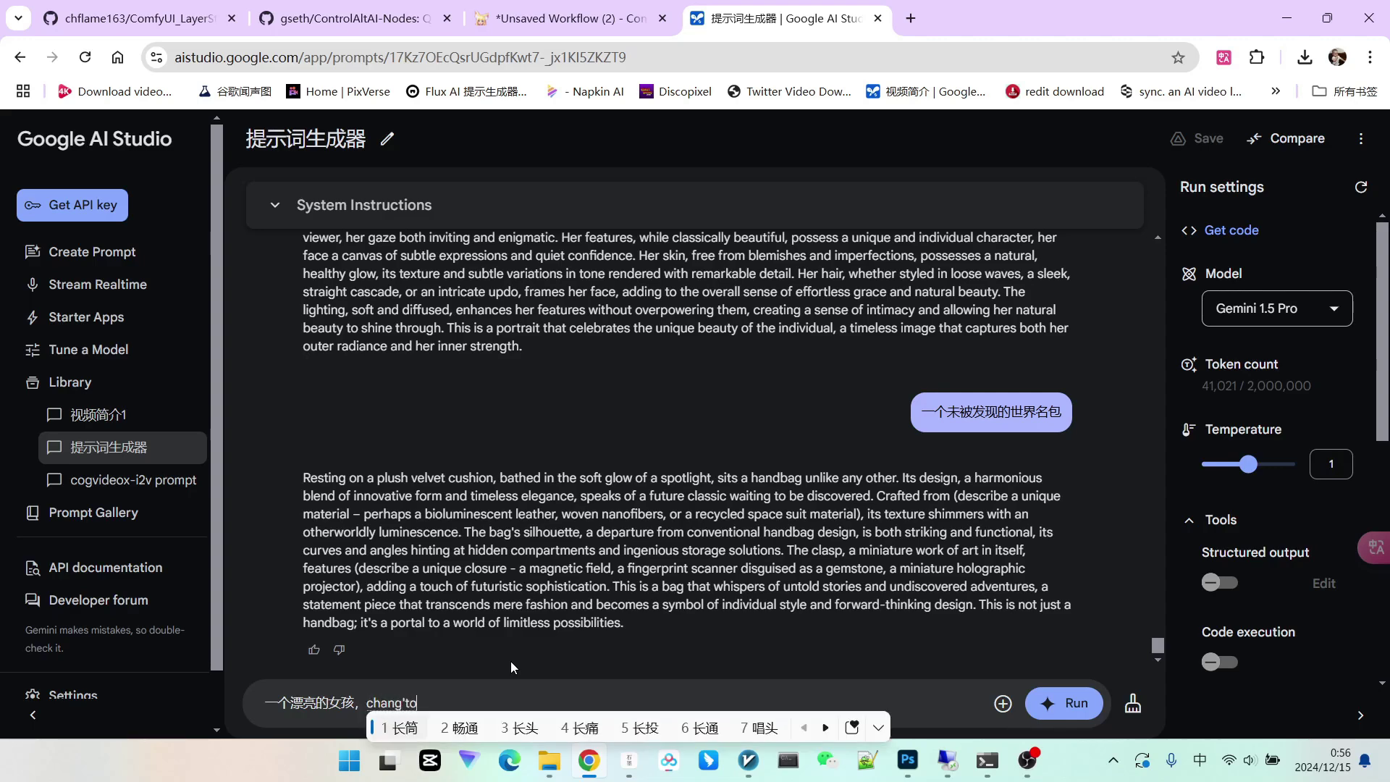
text(大眼睛)
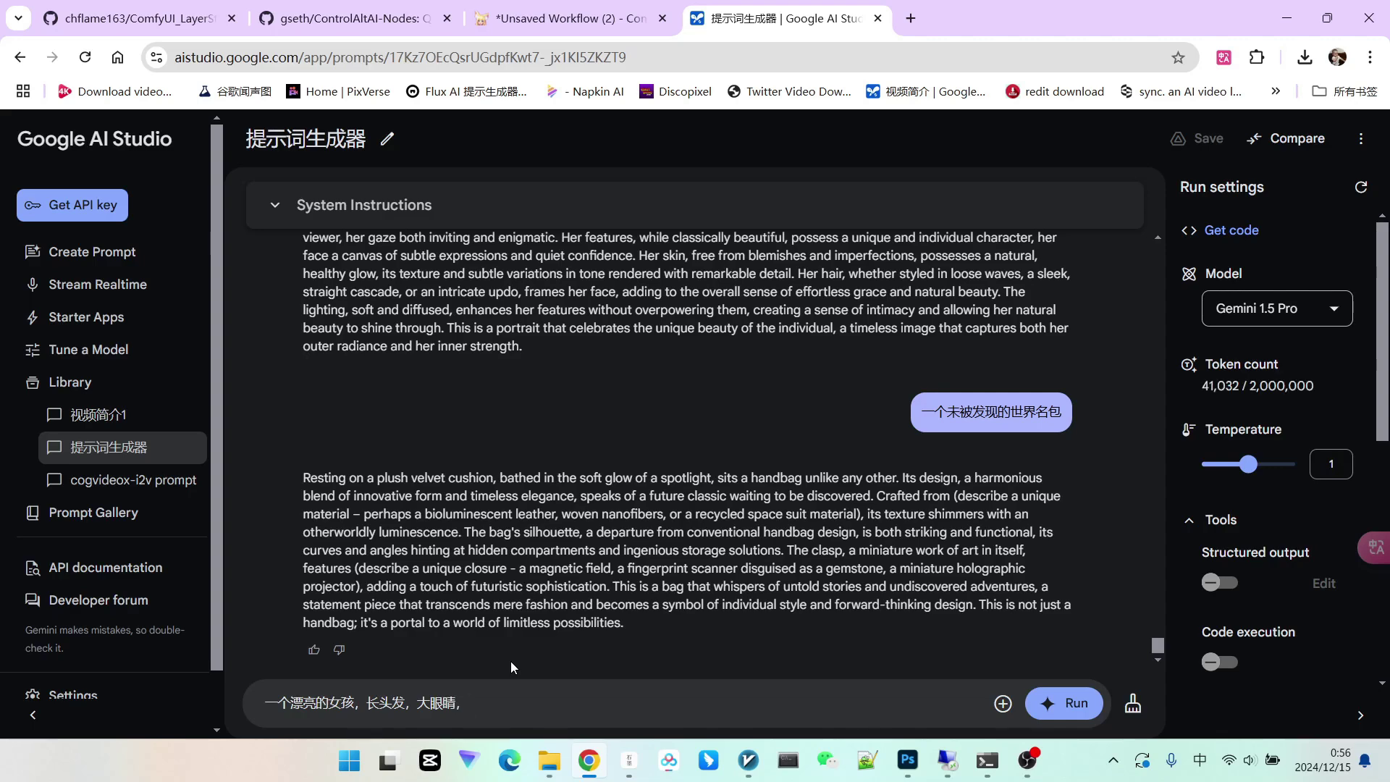
text(，)
text(zh)
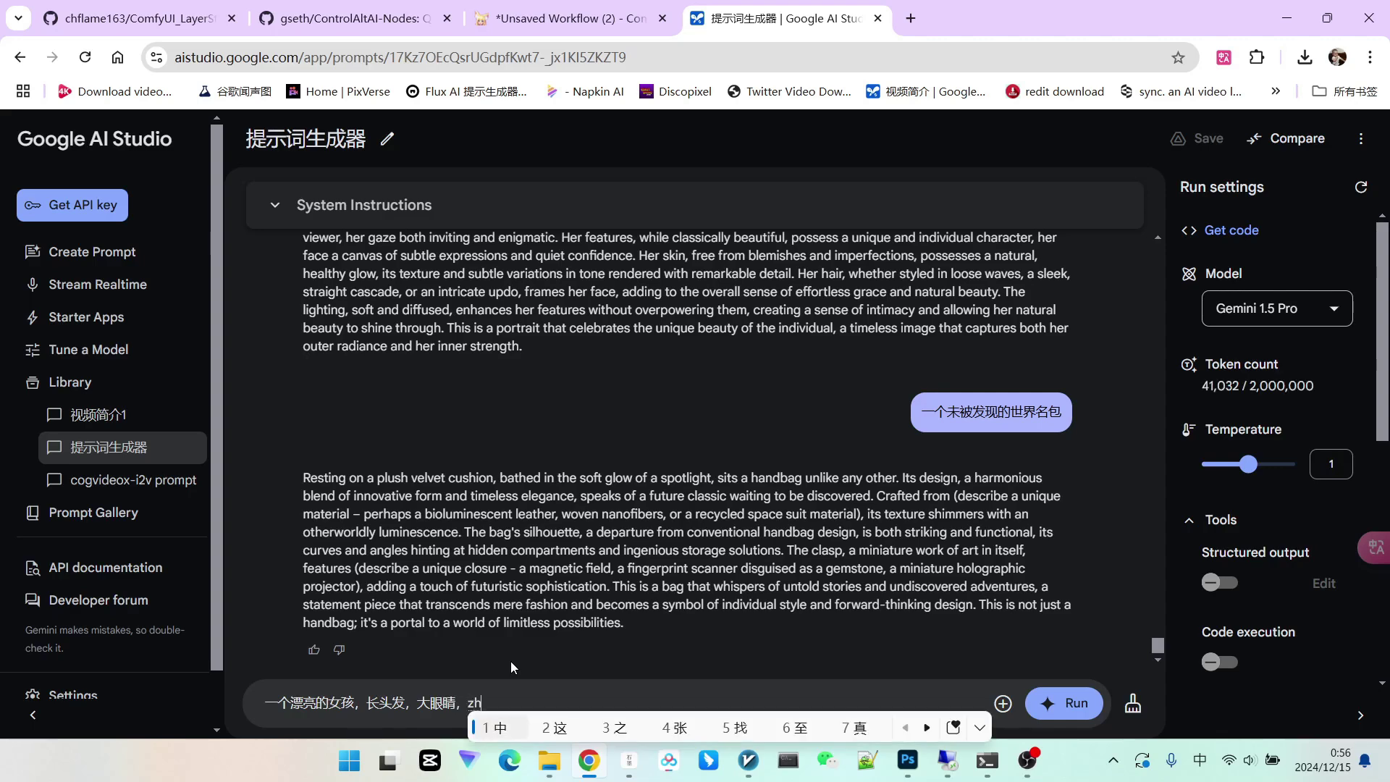
text(enshi真实质感的皮肤)
key(ctrl+Return)
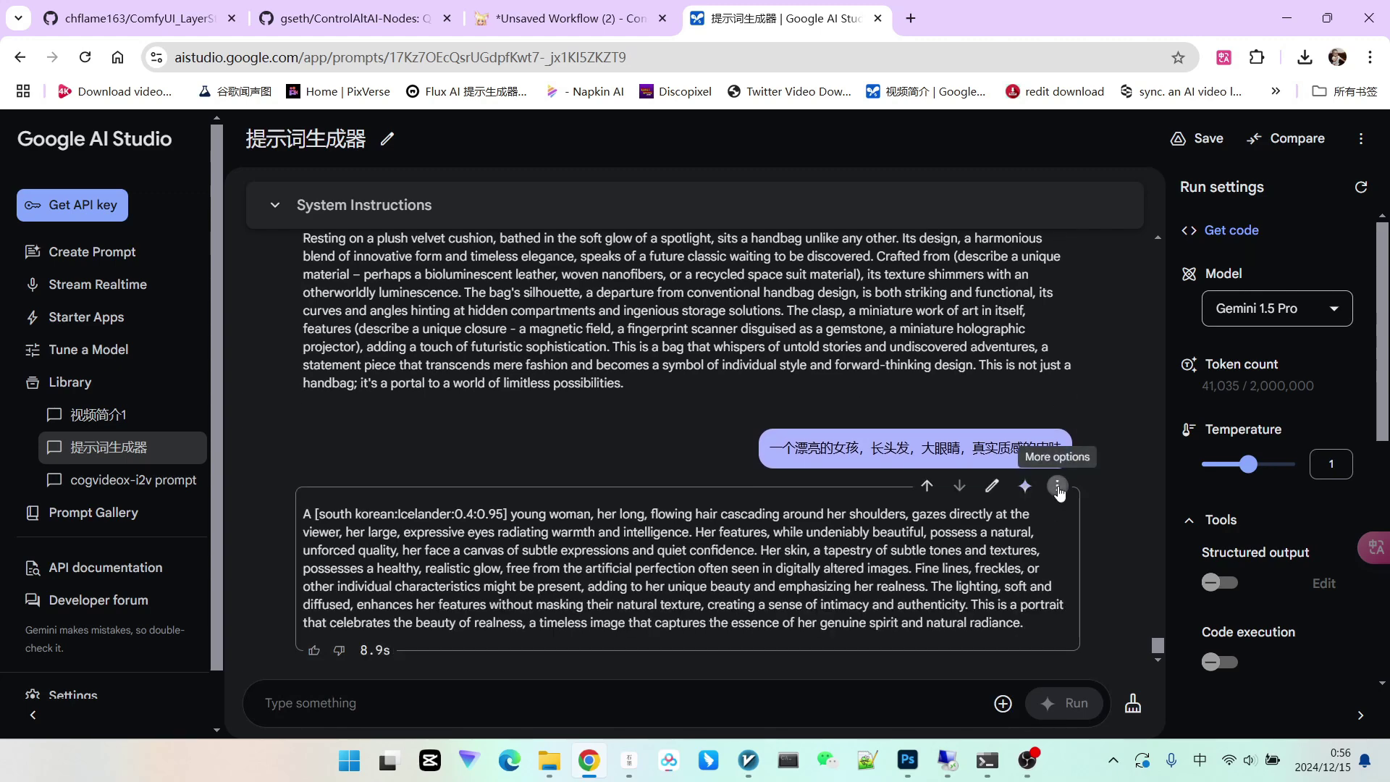
Copy the generated English description and paste it into ComfyUI's CLIP Text Encode (Positive Prompt) node
click(1057, 485)
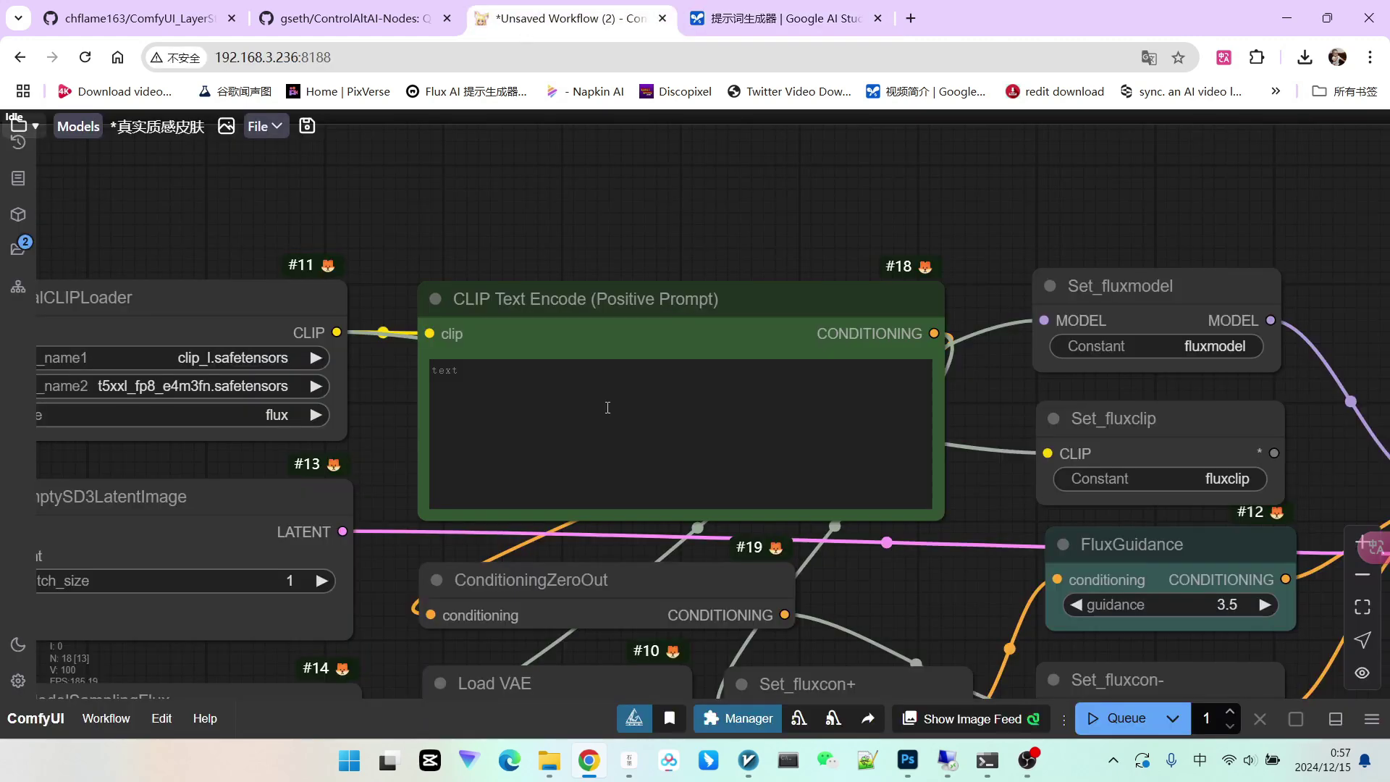
click(561, 399)
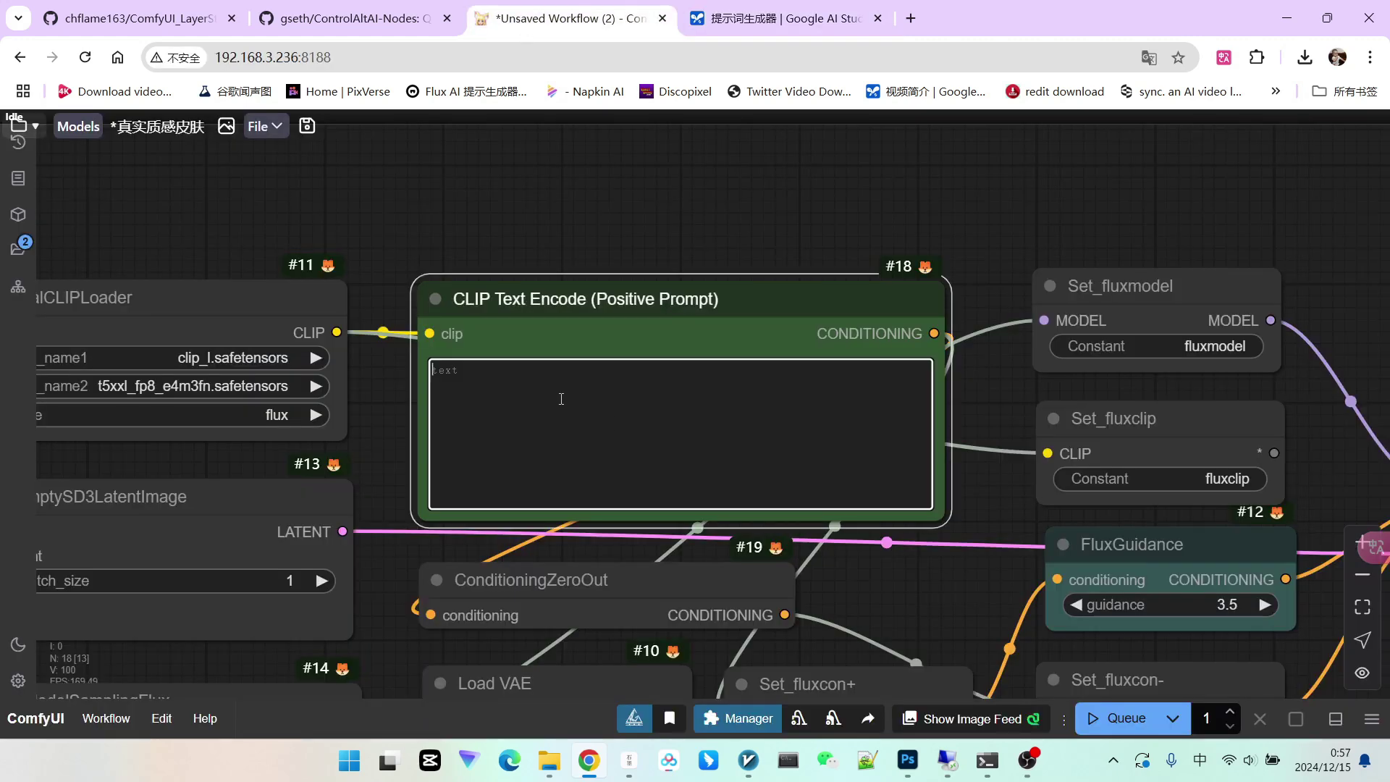
key(ctrl+v)
Queue the workflow to generate an image with the pasted prompt
scroll(543, 224, down, 6)
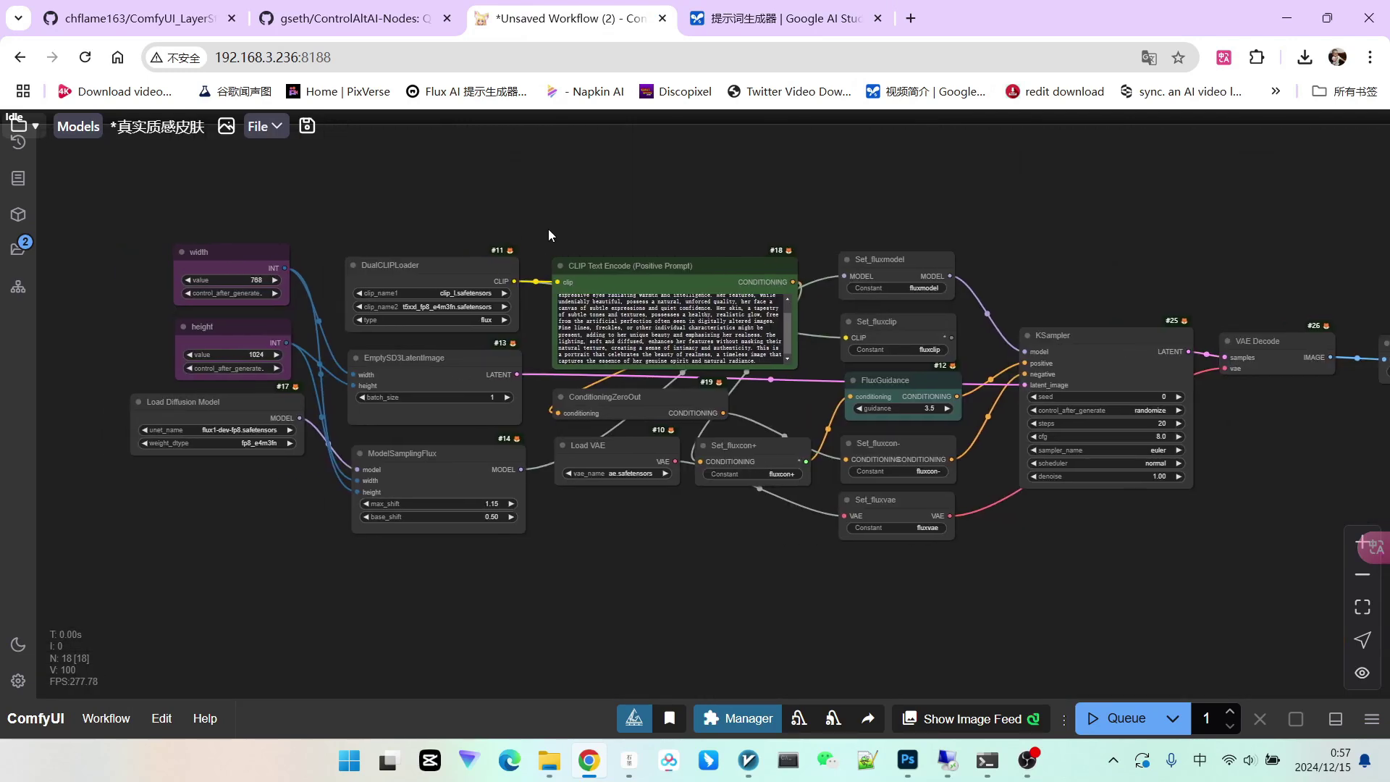
drag(1085, 553, 1015, 533)
scroll(1056, 541, down, 2)
click(1118, 718)
scroll(1020, 464, up, 2)
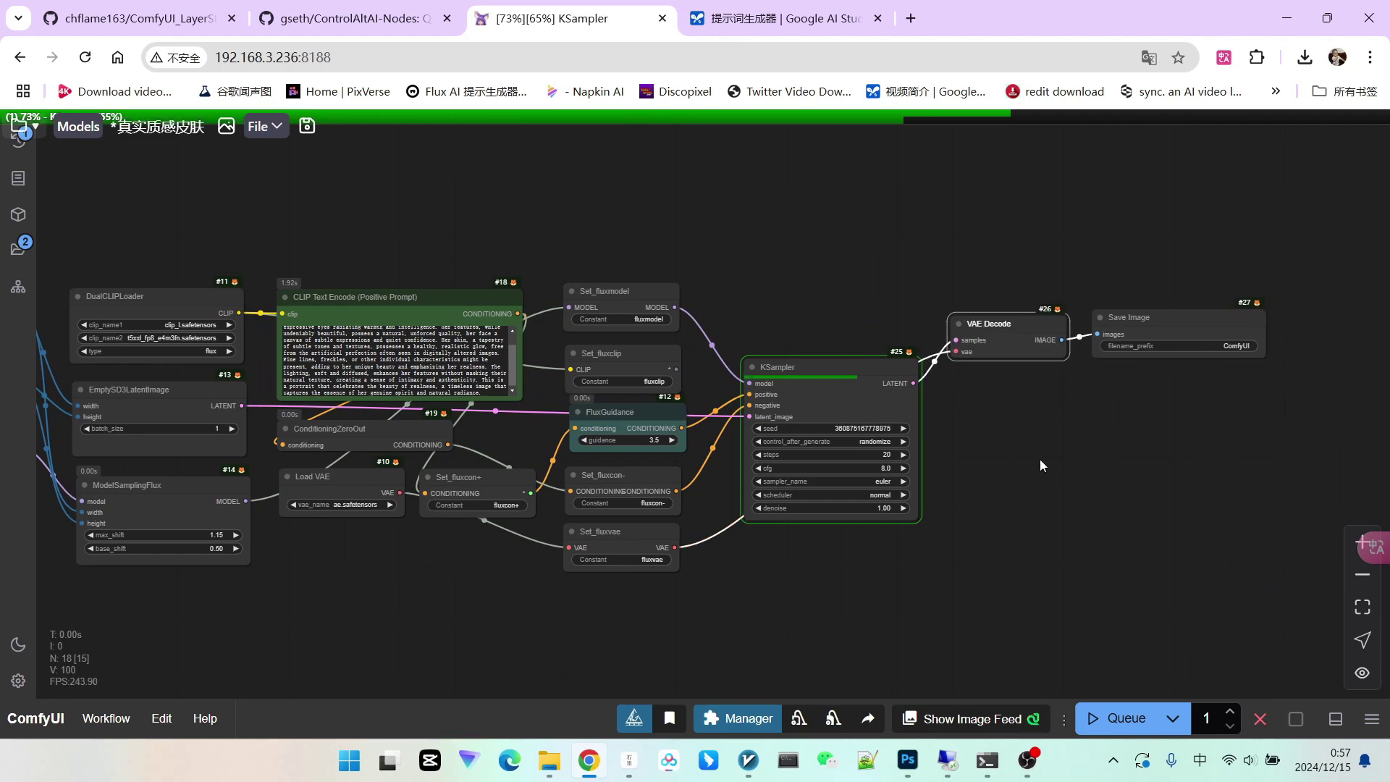
scroll(1040, 459, up, 2)
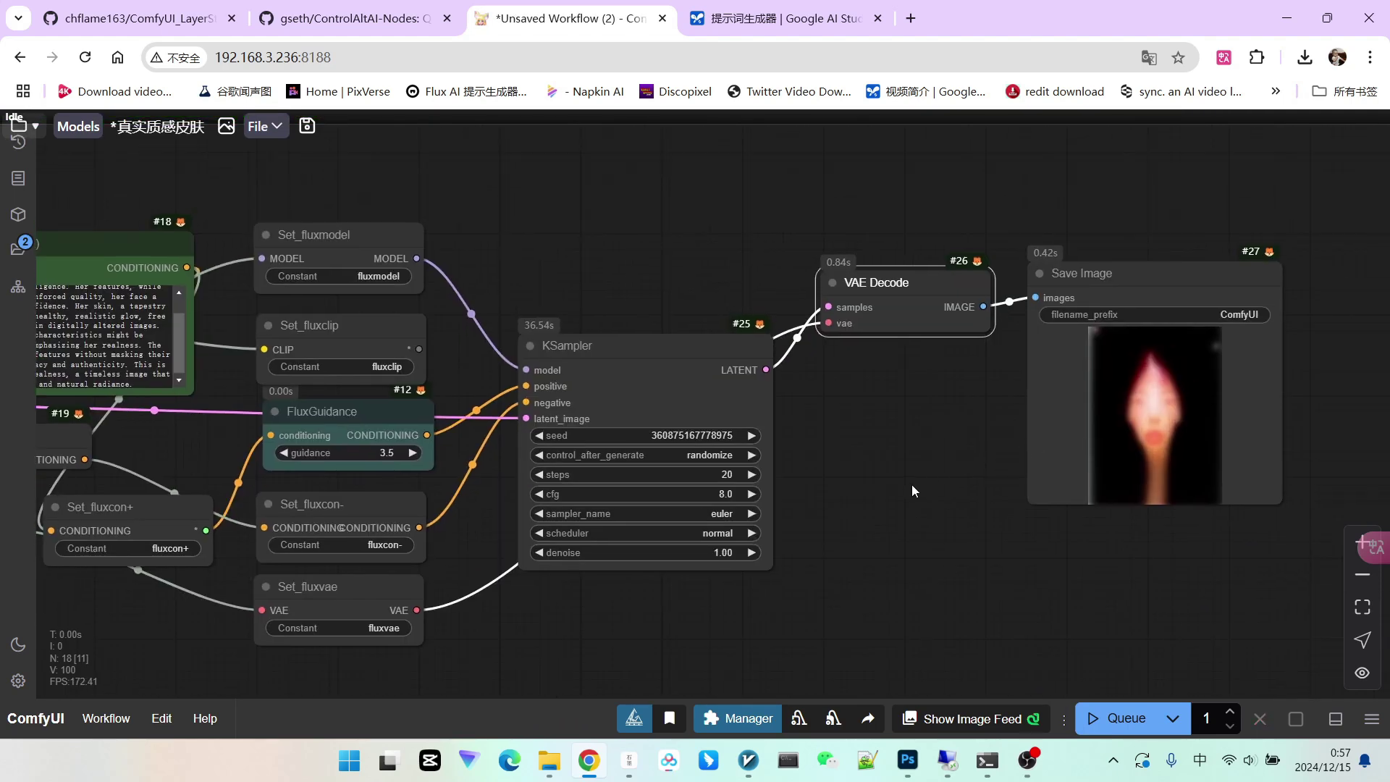
Set the KSampler to 25 steps, cfg 1.0 and the simple scheduler
scroll(911, 484, up, 3)
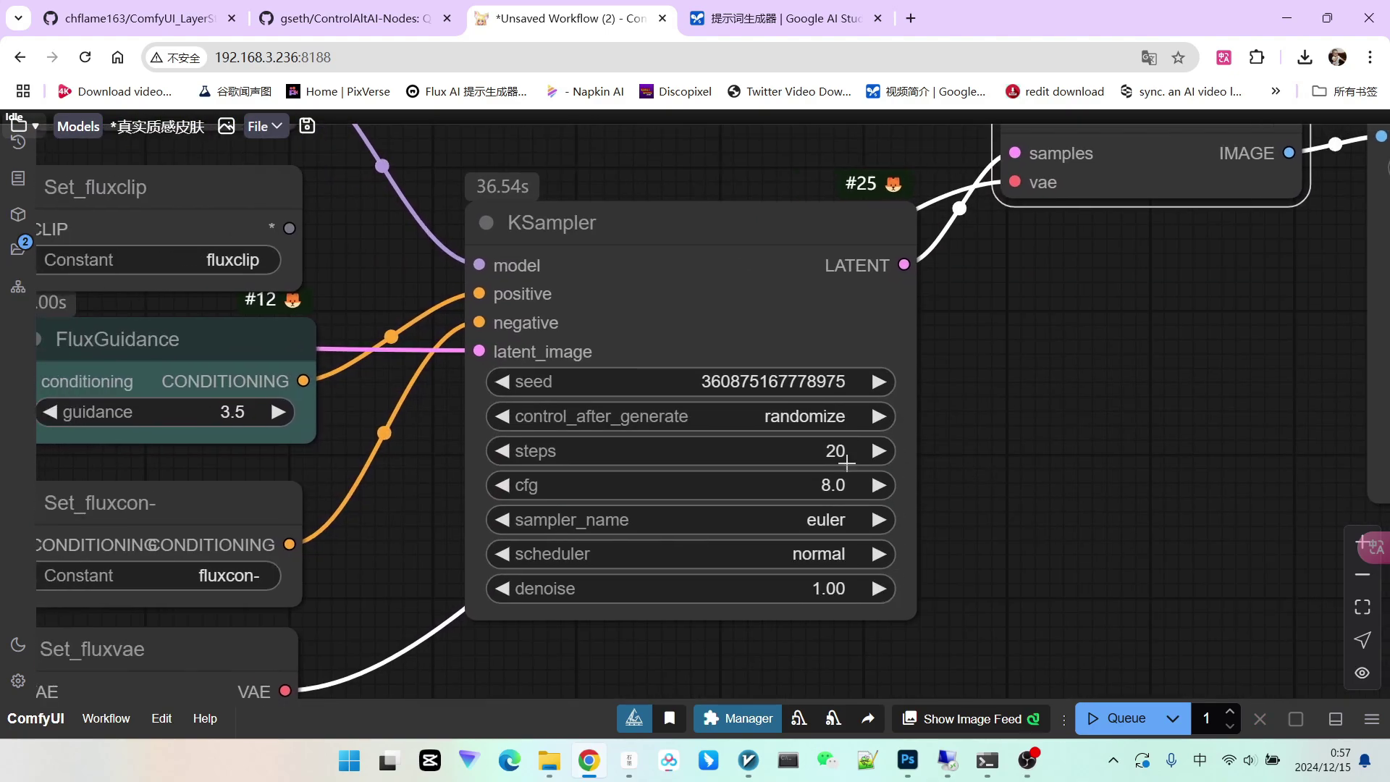
click(847, 460)
text(25)
key(Return)
click(831, 486)
text(1)
key(Return)
click(819, 554)
click(822, 658)
Queue the workflow again with the adjusted sampler settings and bring the Save Image node into view
scroll(958, 568, down, 8)
key(ctrl+Return)
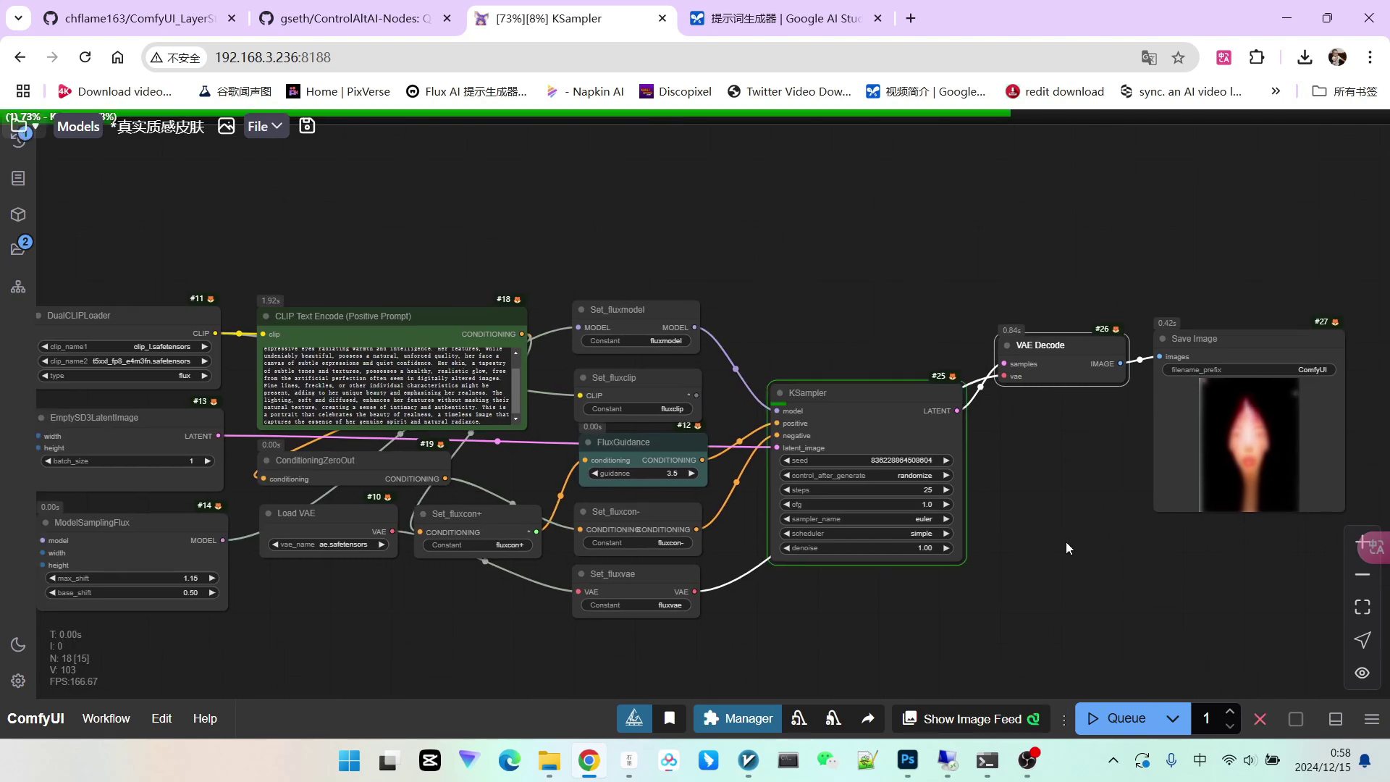
drag(1045, 523, 881, 456)
drag(1167, 486, 1204, 601)
scroll(1258, 502, up, 4)
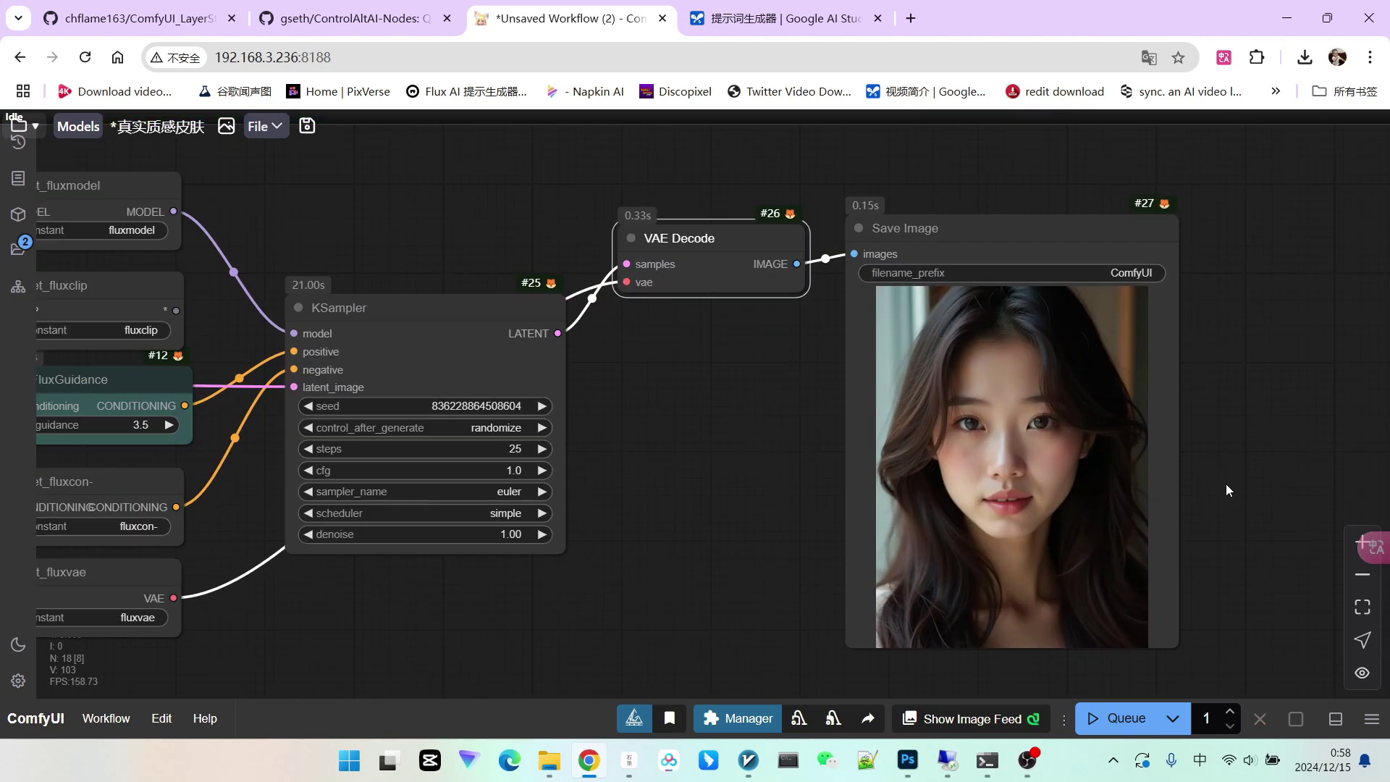
Examine the facial skin texture of the generated portrait up close in the Save Image node
scroll(1226, 483, up, 2)
scroll(948, 439, up, 8)
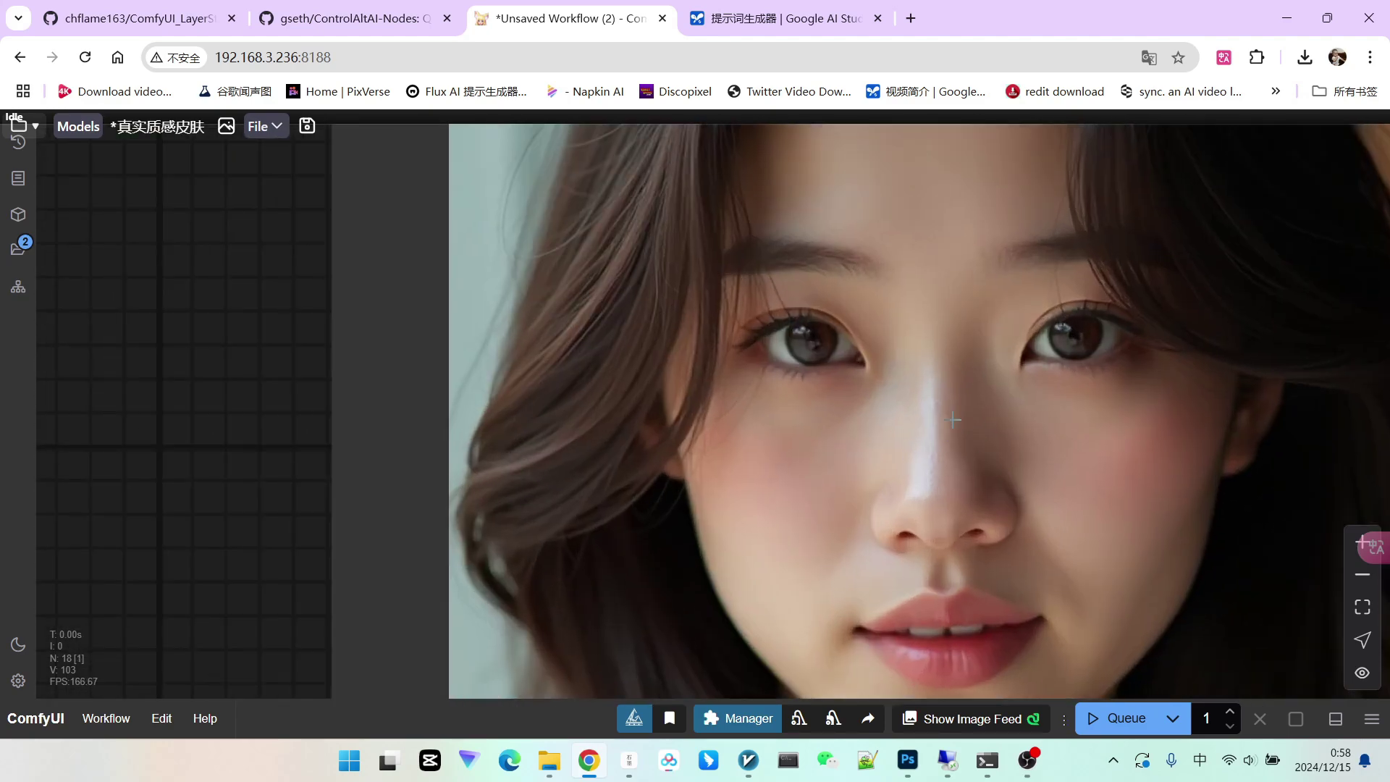
scroll(954, 420, up, 8)
scroll(569, 423, down, 5)
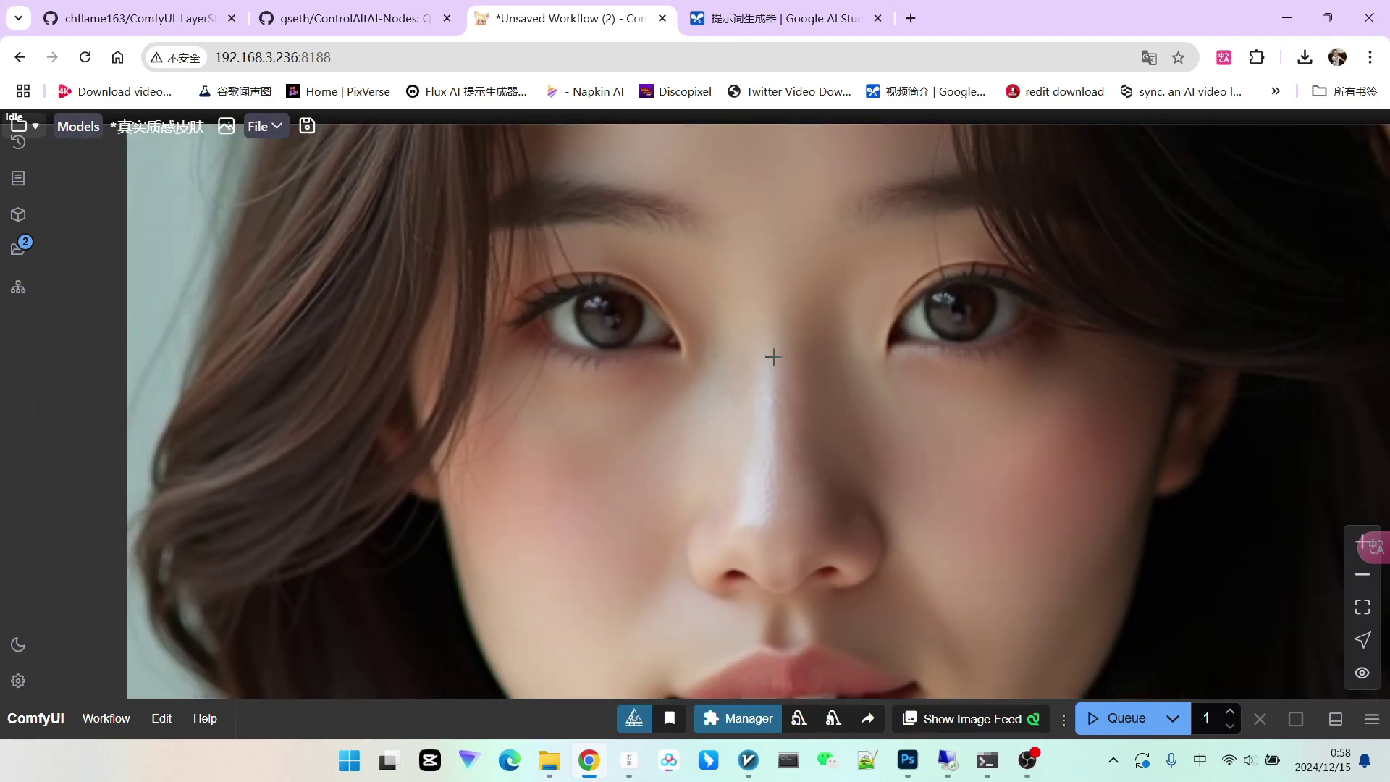
scroll(773, 357, down, 5)
scroll(769, 413, up, 5)
scroll(908, 469, down, 10)
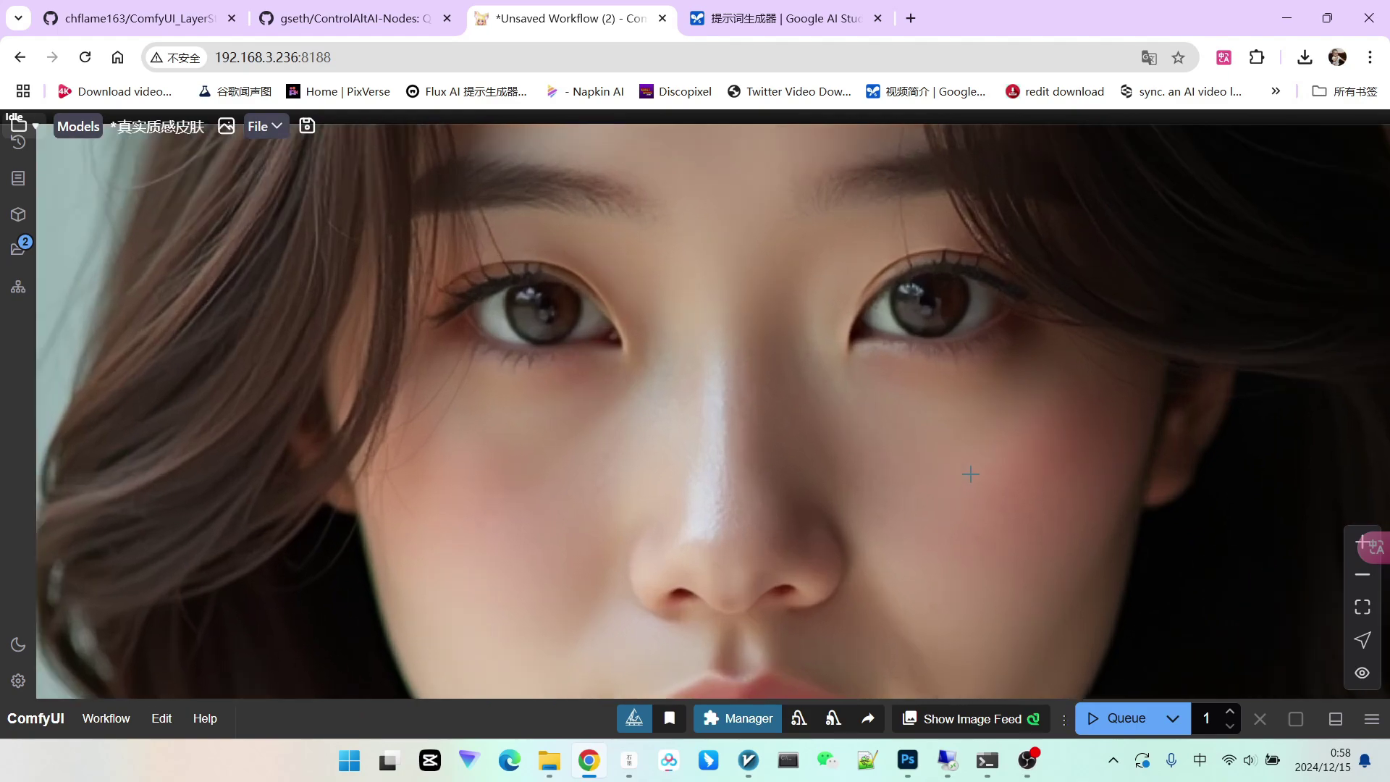
scroll(630, 471, down, 4)
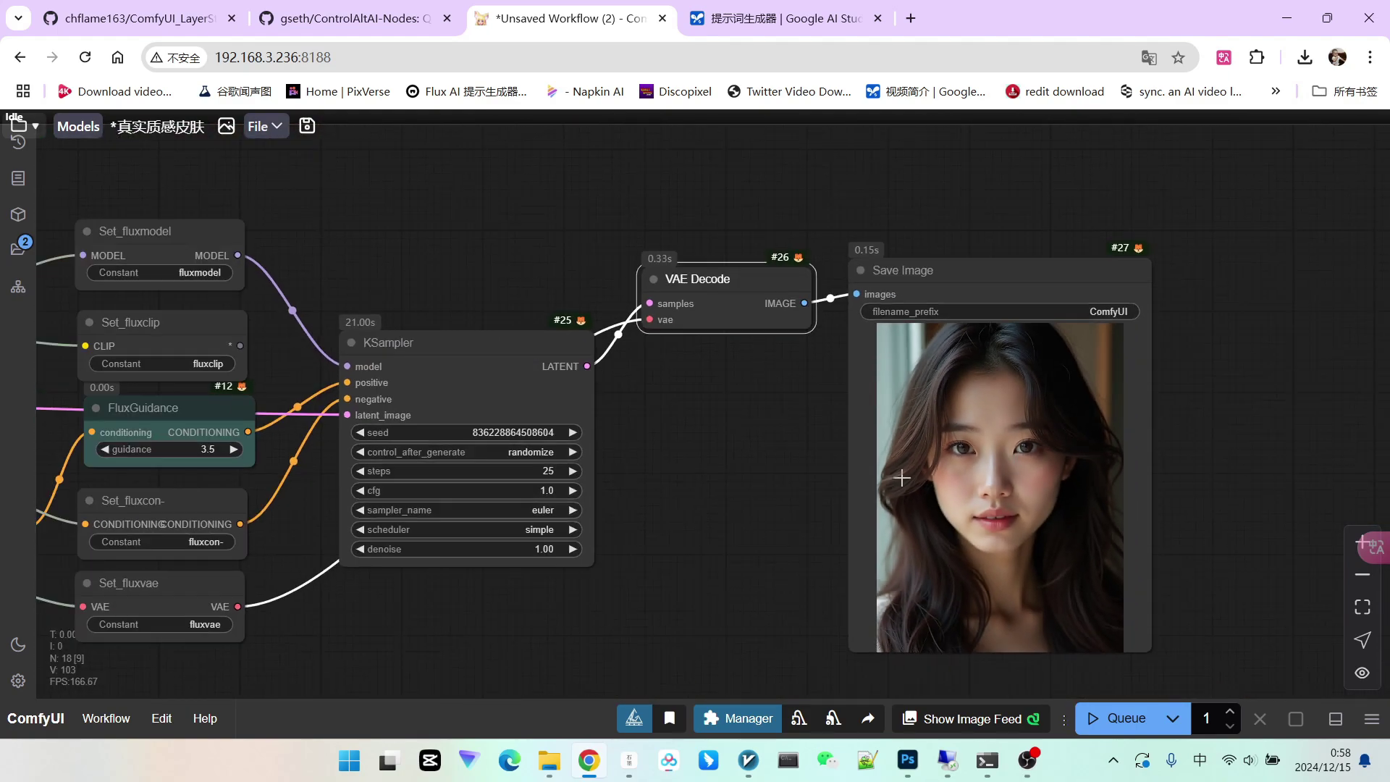
drag(629, 470, 984, 469)
scroll(942, 454, up, 2)
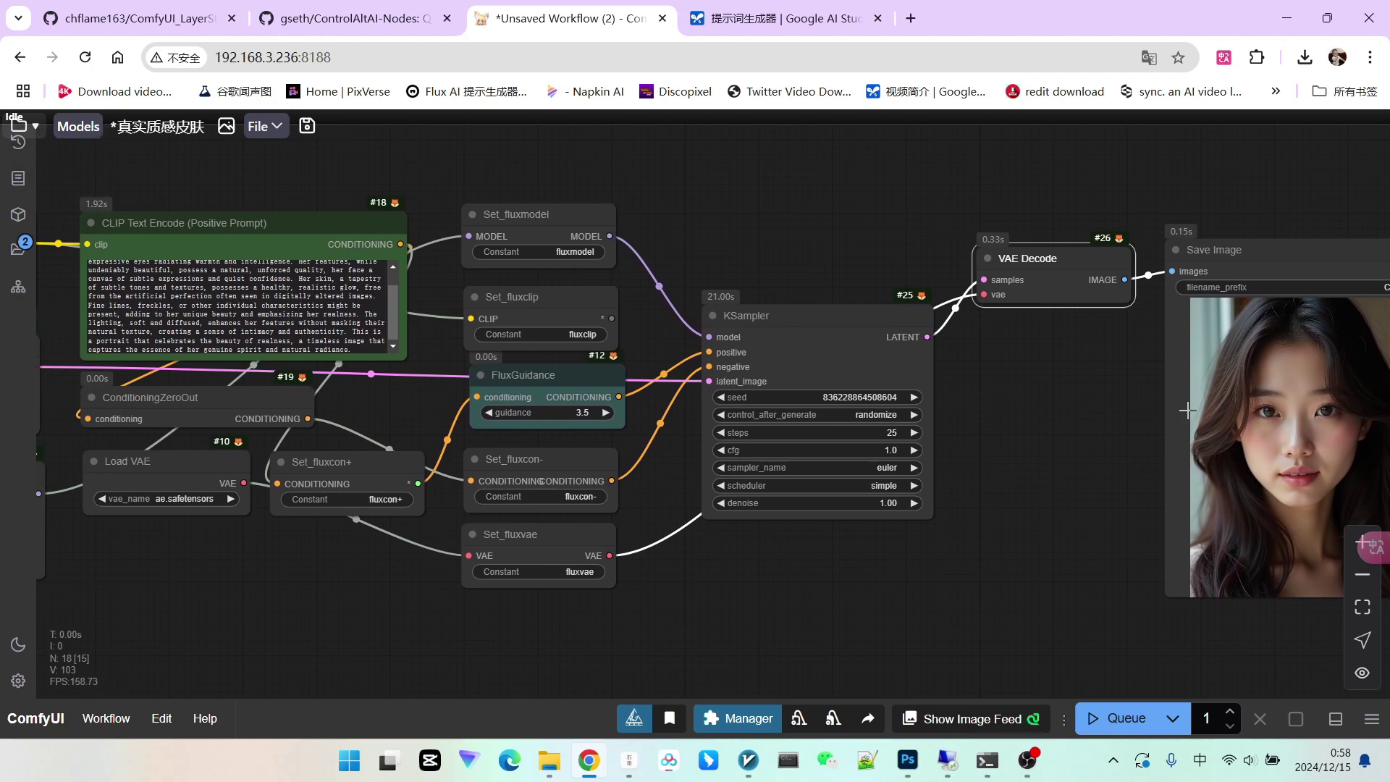
drag(1091, 391, 1011, 410)
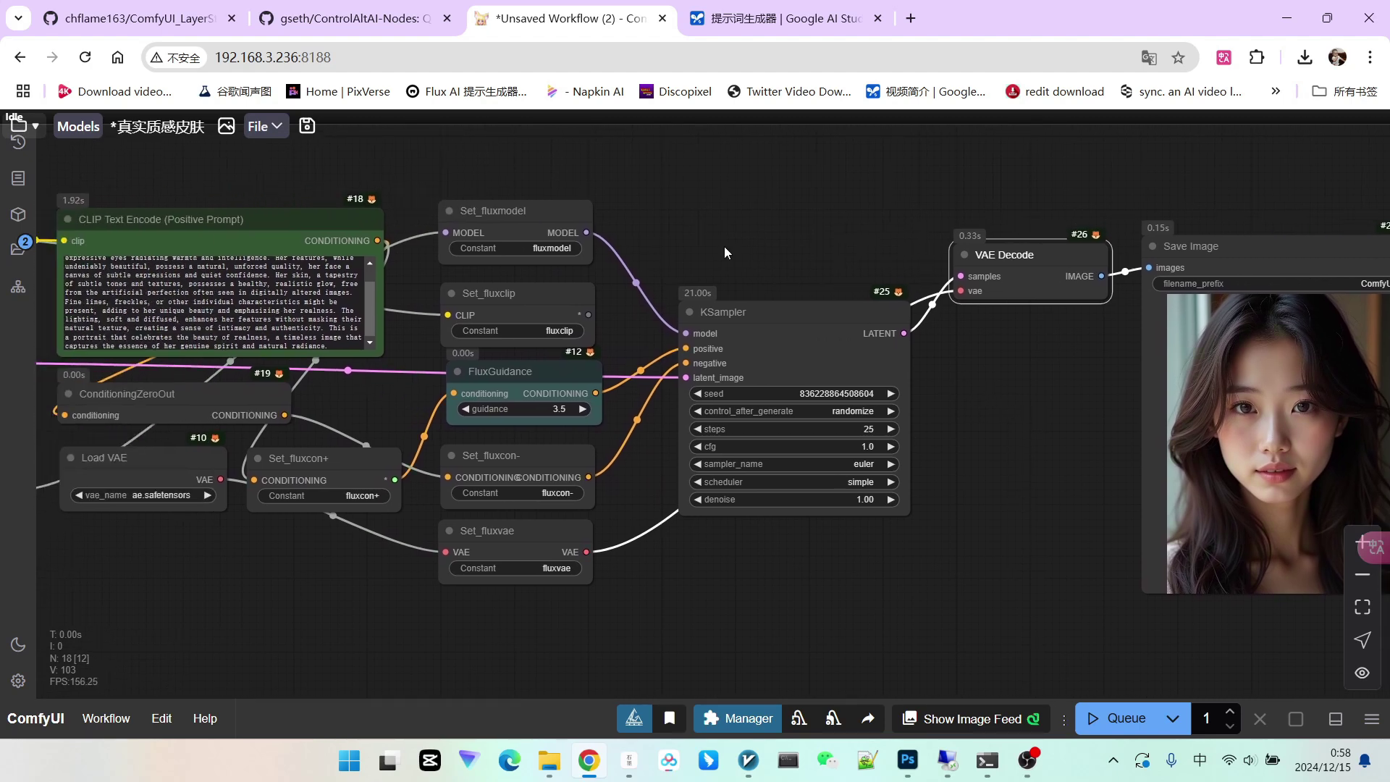
drag(724, 252, 843, 235)
scroll(317, 299, up, 2)
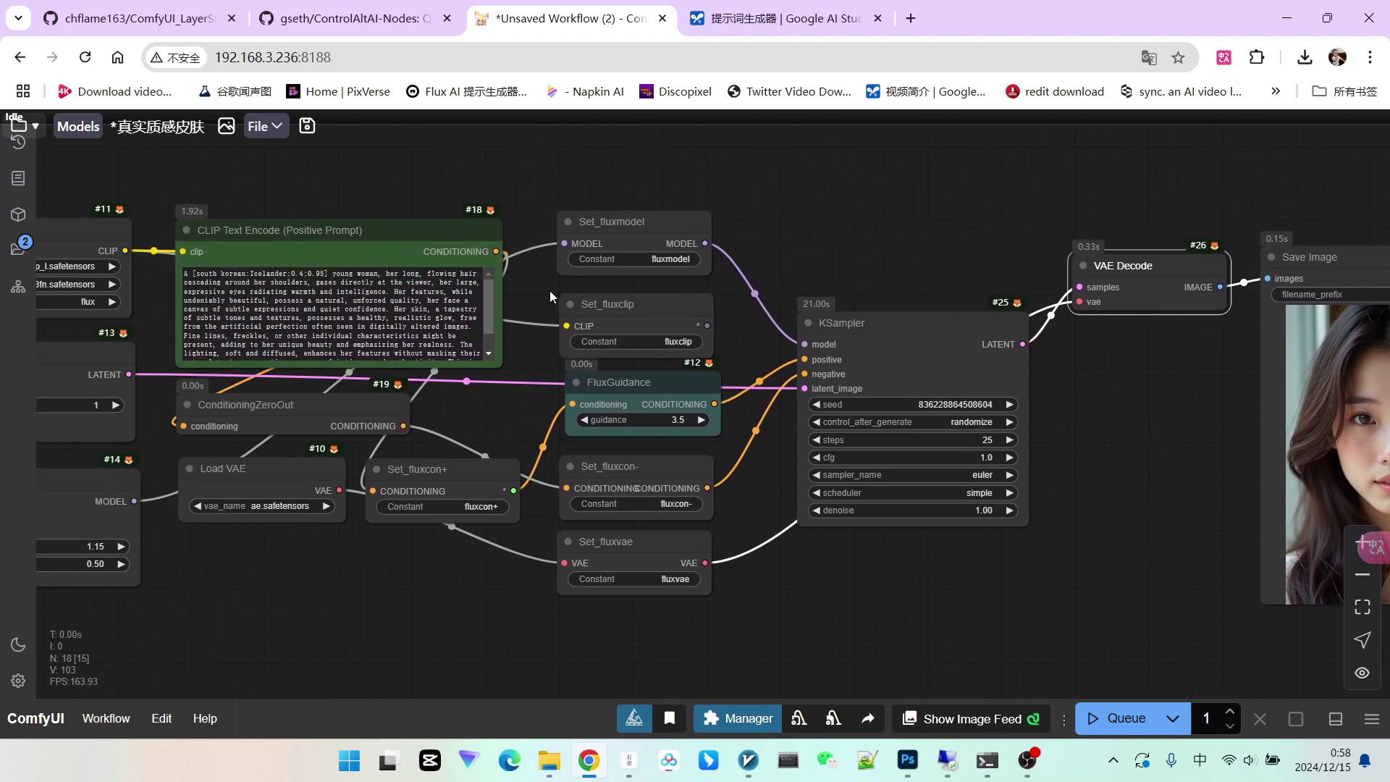
Load the workflow of the most recently generated image from the queue history
drag(958, 272, 682, 279)
scroll(1214, 422, up, 5)
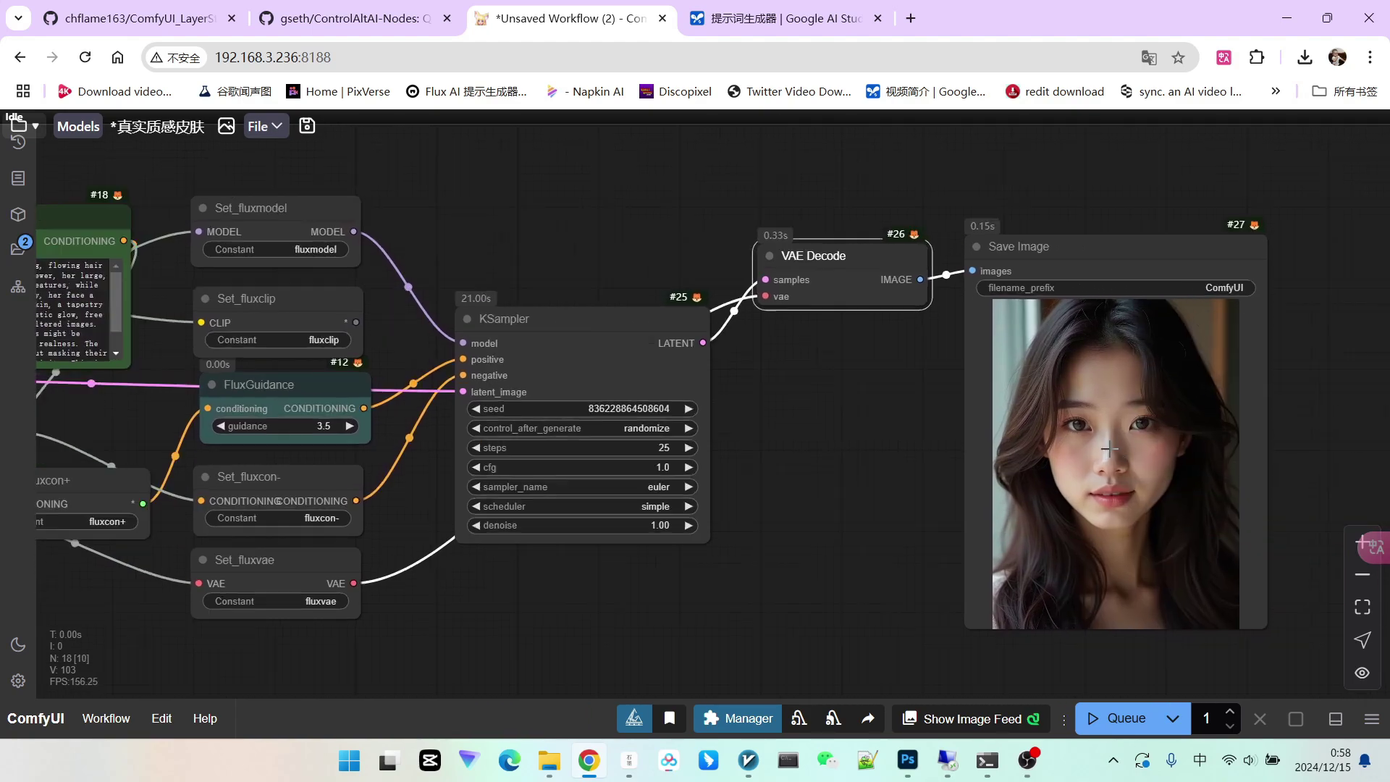
scroll(1057, 437, down, 5)
scroll(886, 443, up, 2)
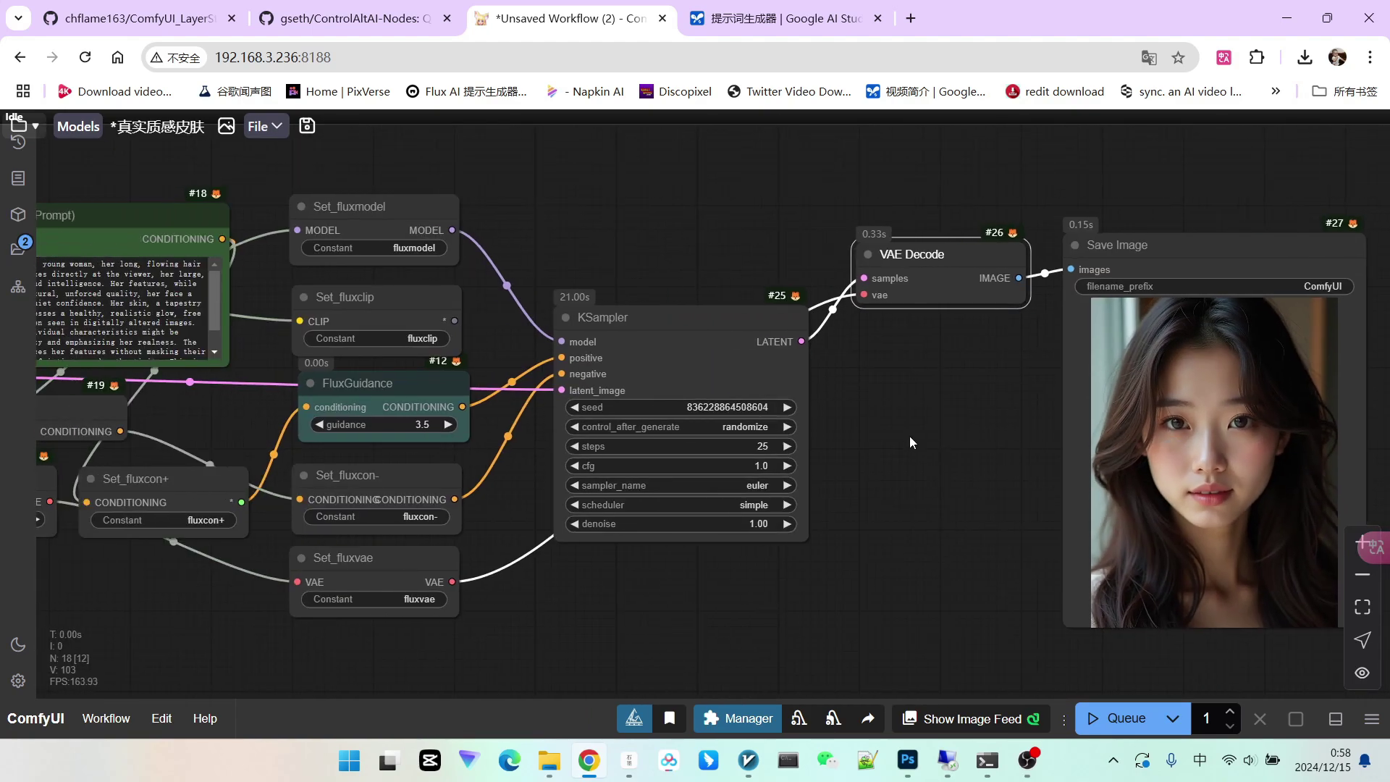
click(19, 141)
right_click(150, 238)
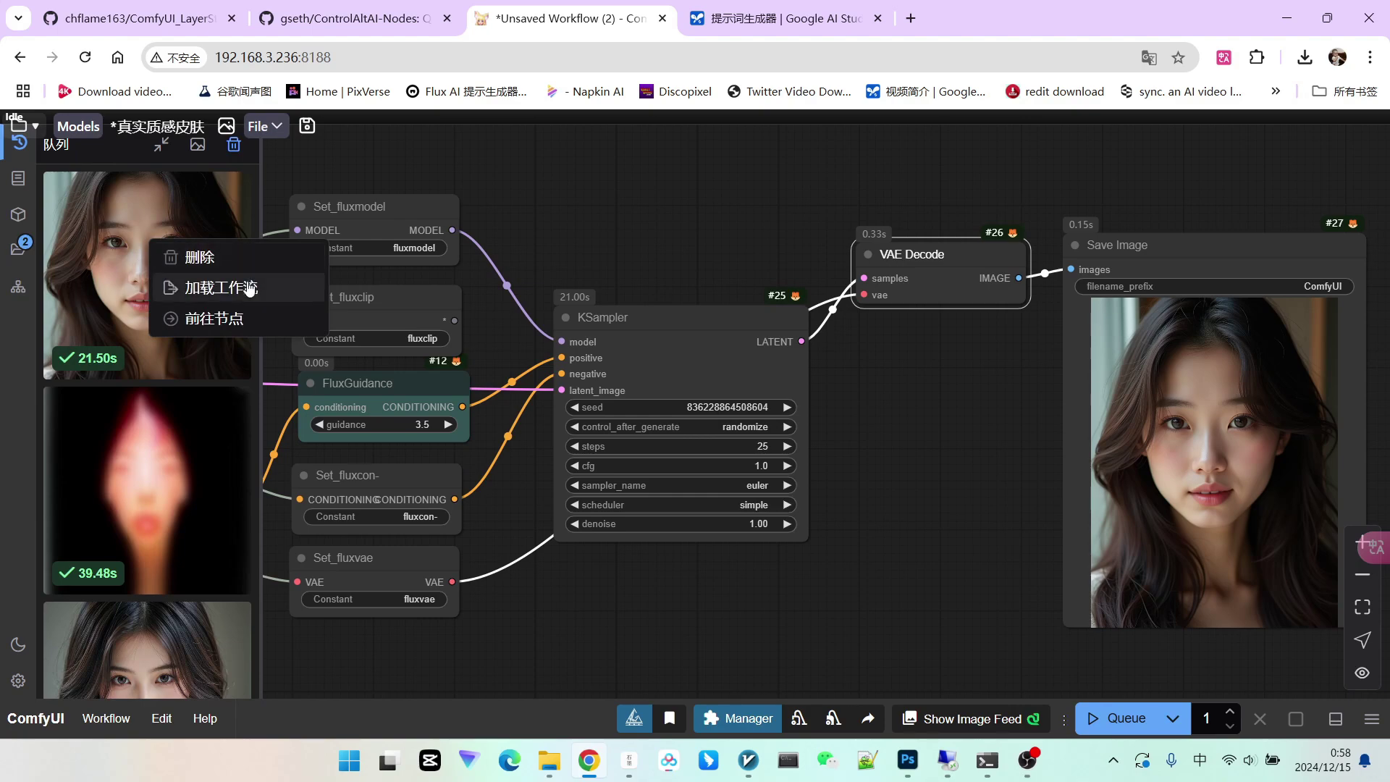
click(246, 287)
Set the KSampler's control_after_generate option to fixed
scroll(832, 330, up, 4)
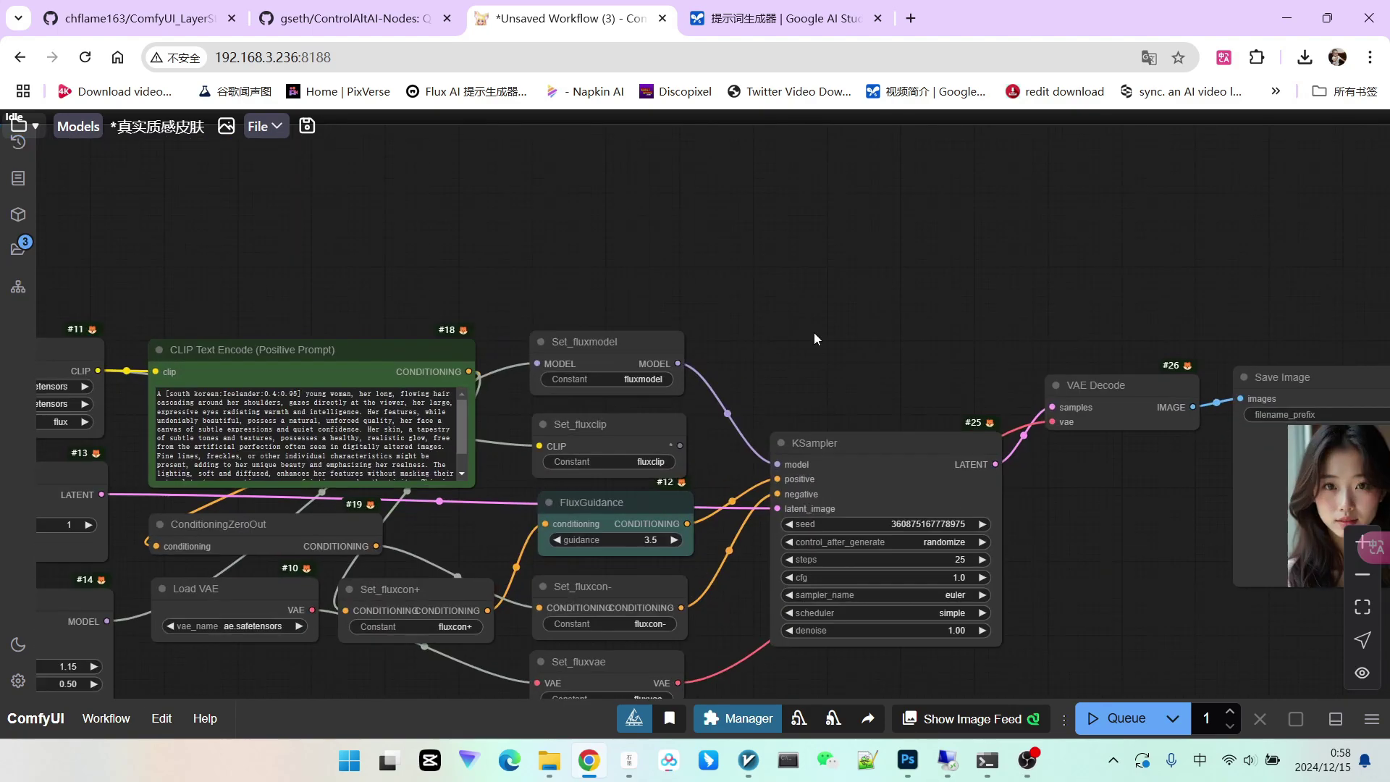
drag(848, 336, 684, 185)
scroll(781, 359, up, 3)
click(824, 456)
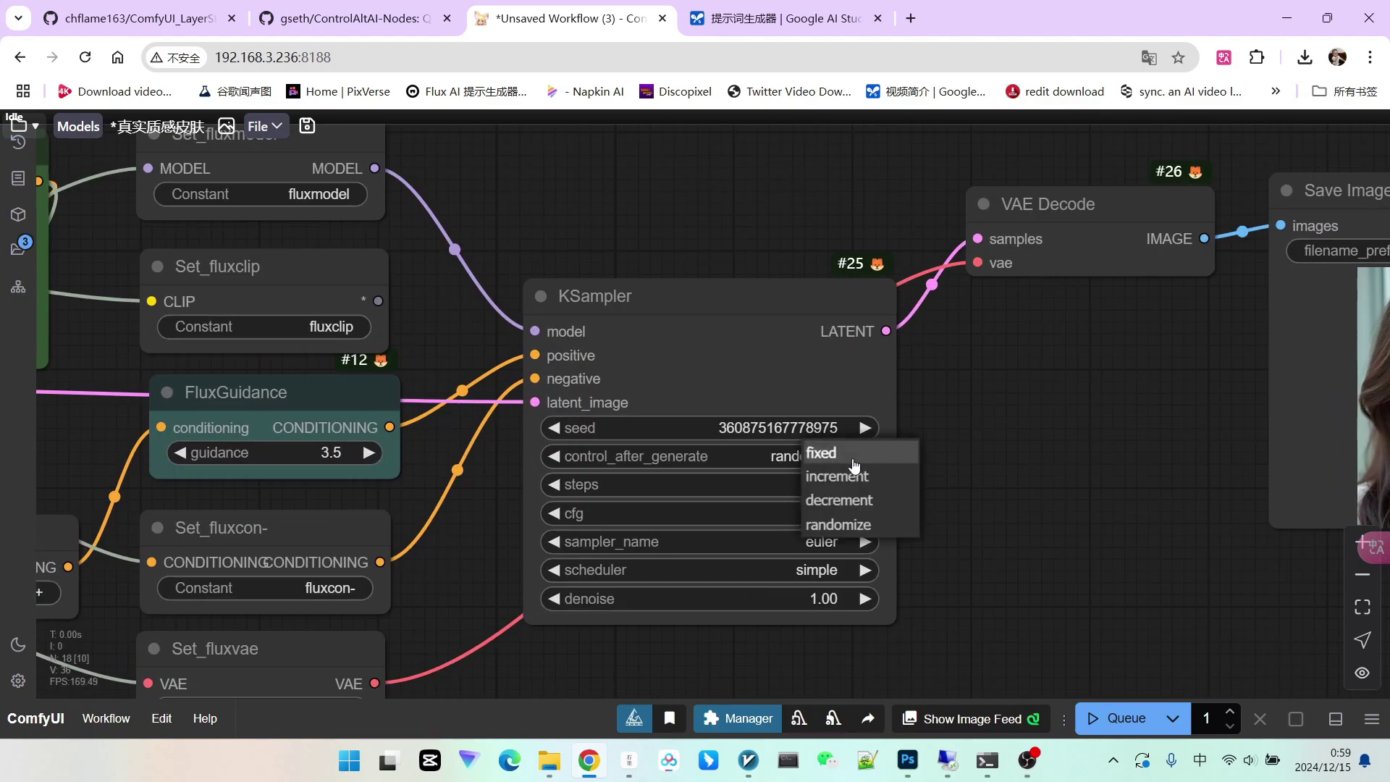
click(825, 454)
Remove the "[south korean:Icelander:0.4:0.95]" tag from the positive prompt
scroll(1049, 449, down, 10)
scroll(1086, 451, up, 3)
scroll(1101, 451, up, 3)
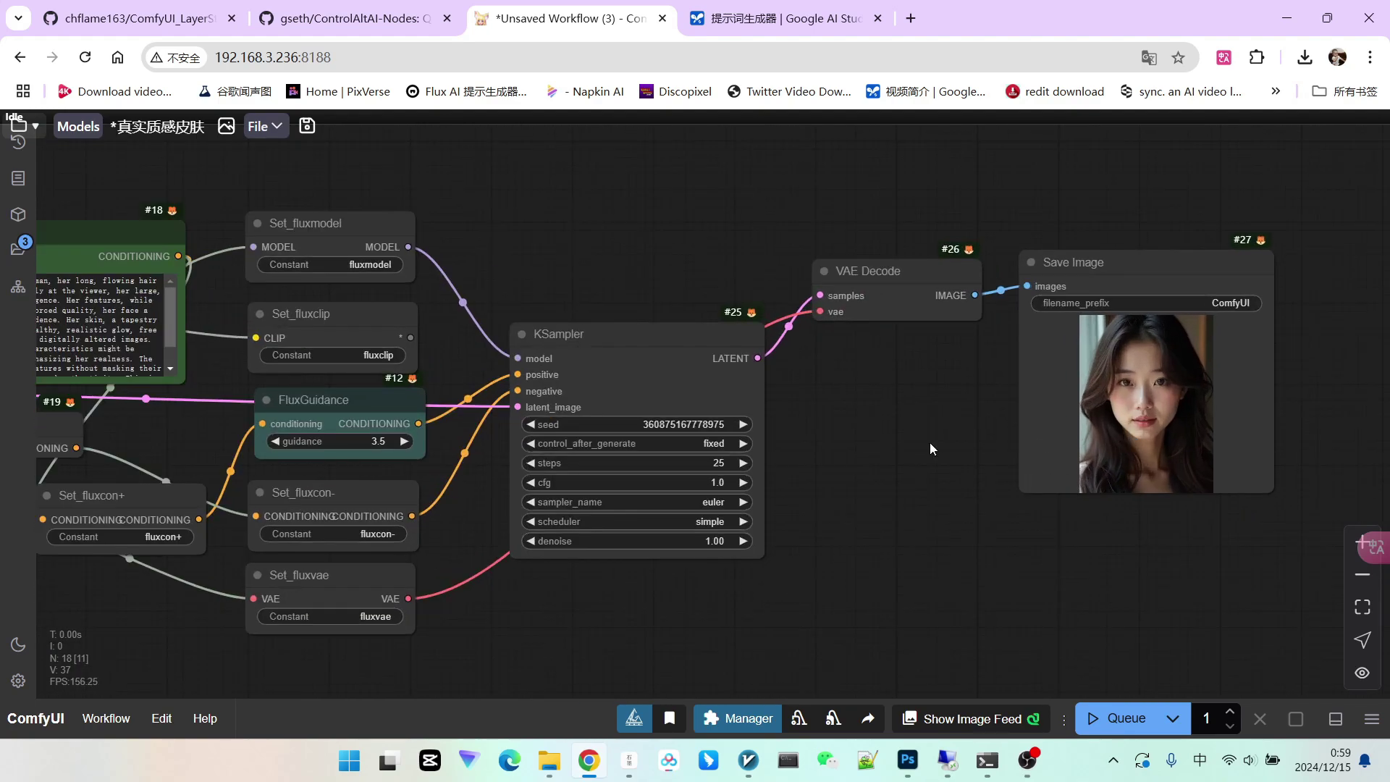
drag(930, 442, 1260, 455)
scroll(196, 276, up, 5)
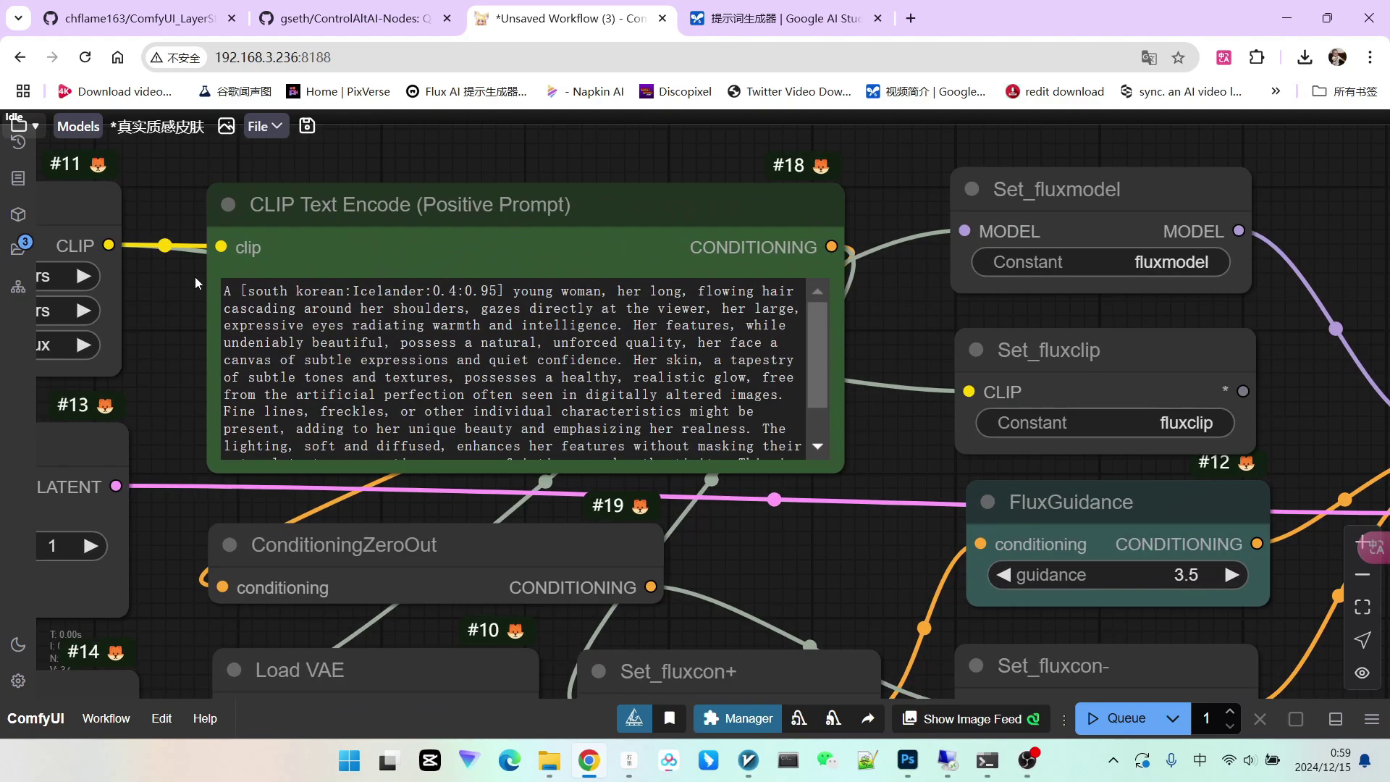
drag(241, 291, 503, 294)
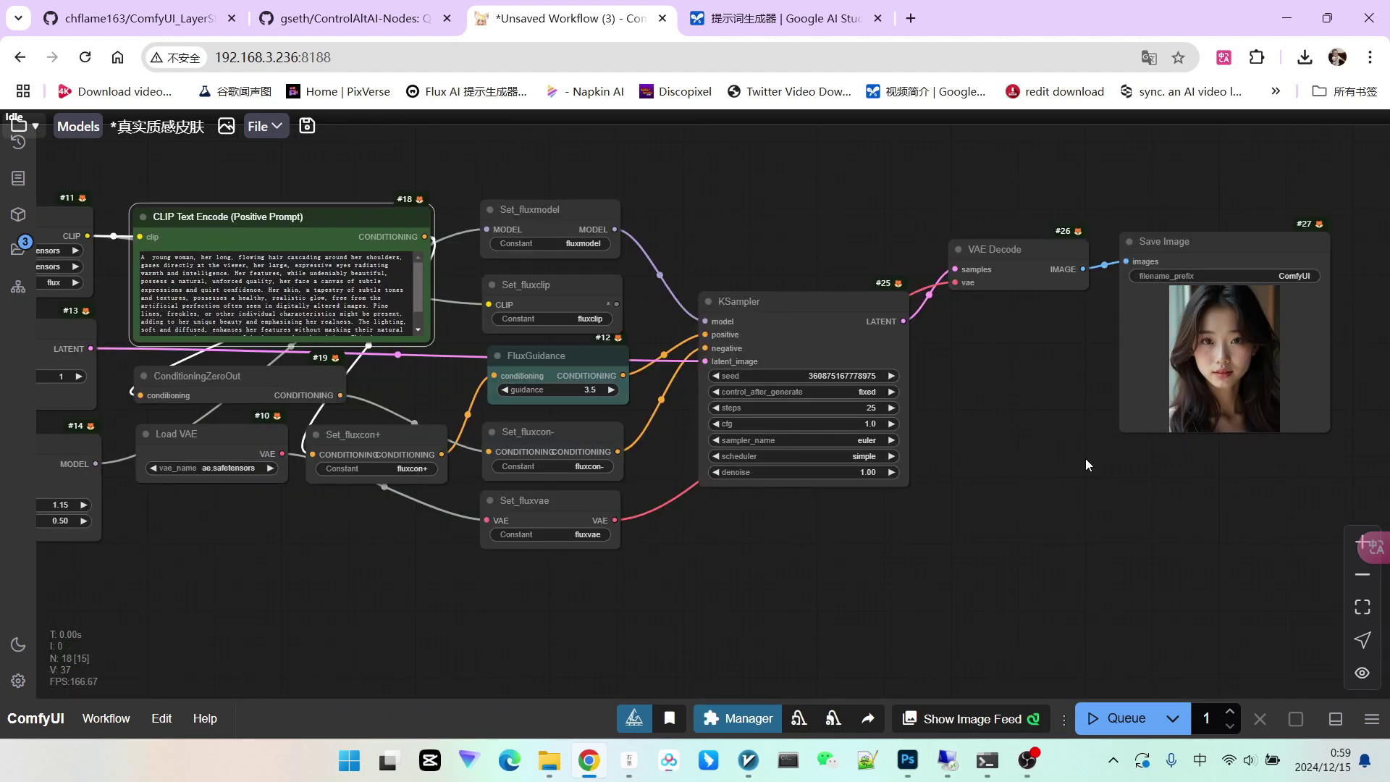
Queue the workflow with the shortened prompt and bring the Save Image node into view
drag(1124, 551, 1052, 561)
click(1116, 724)
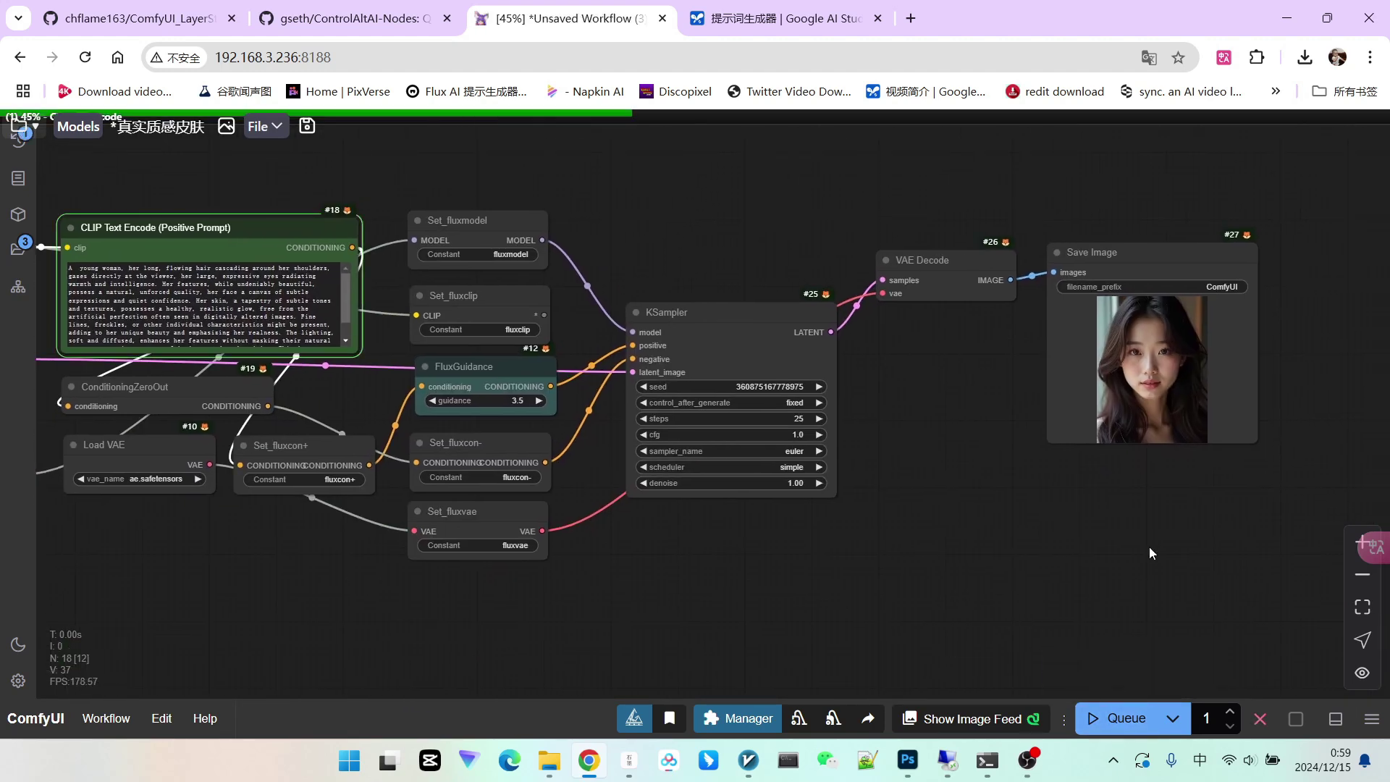
drag(1149, 546, 1016, 563)
scroll(1115, 443, up, 5)
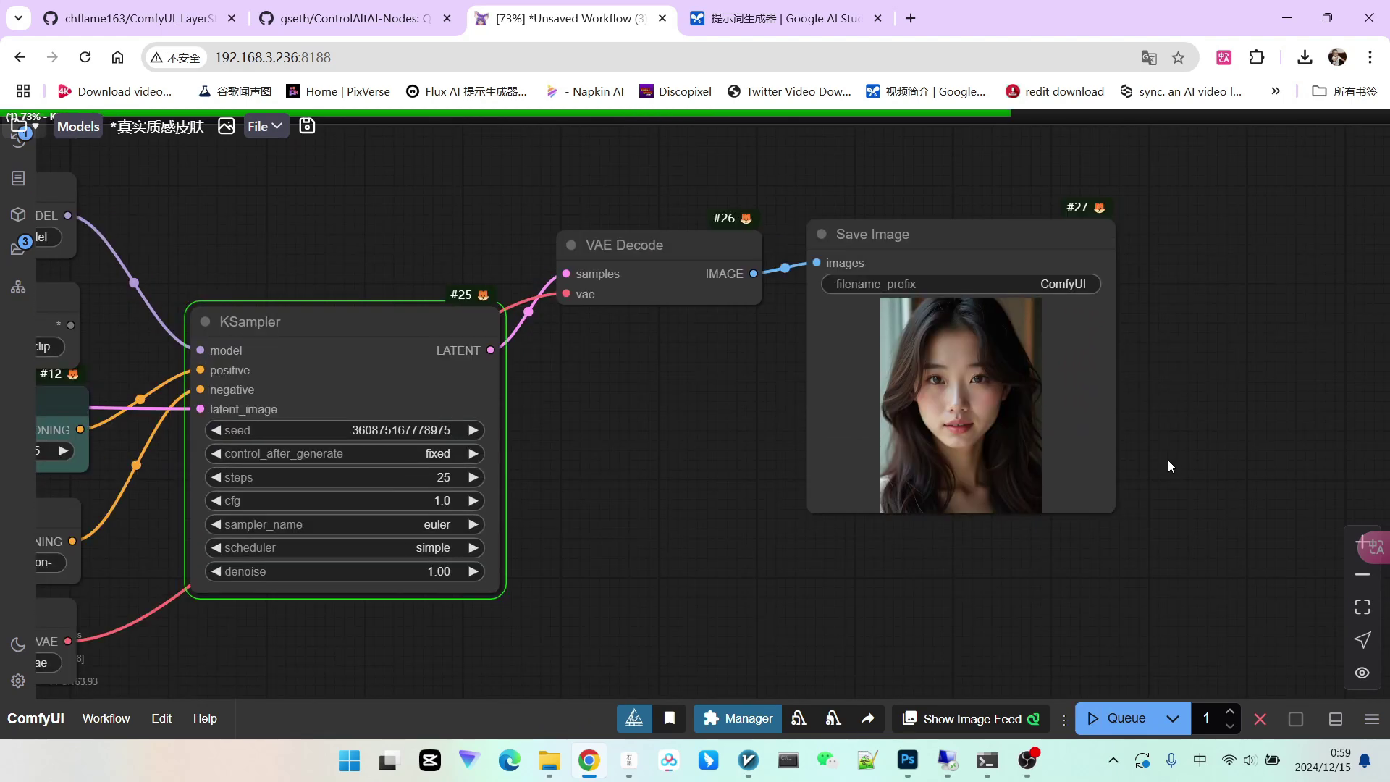
scroll(1151, 441, up, 2)
scroll(1151, 441, down, 1)
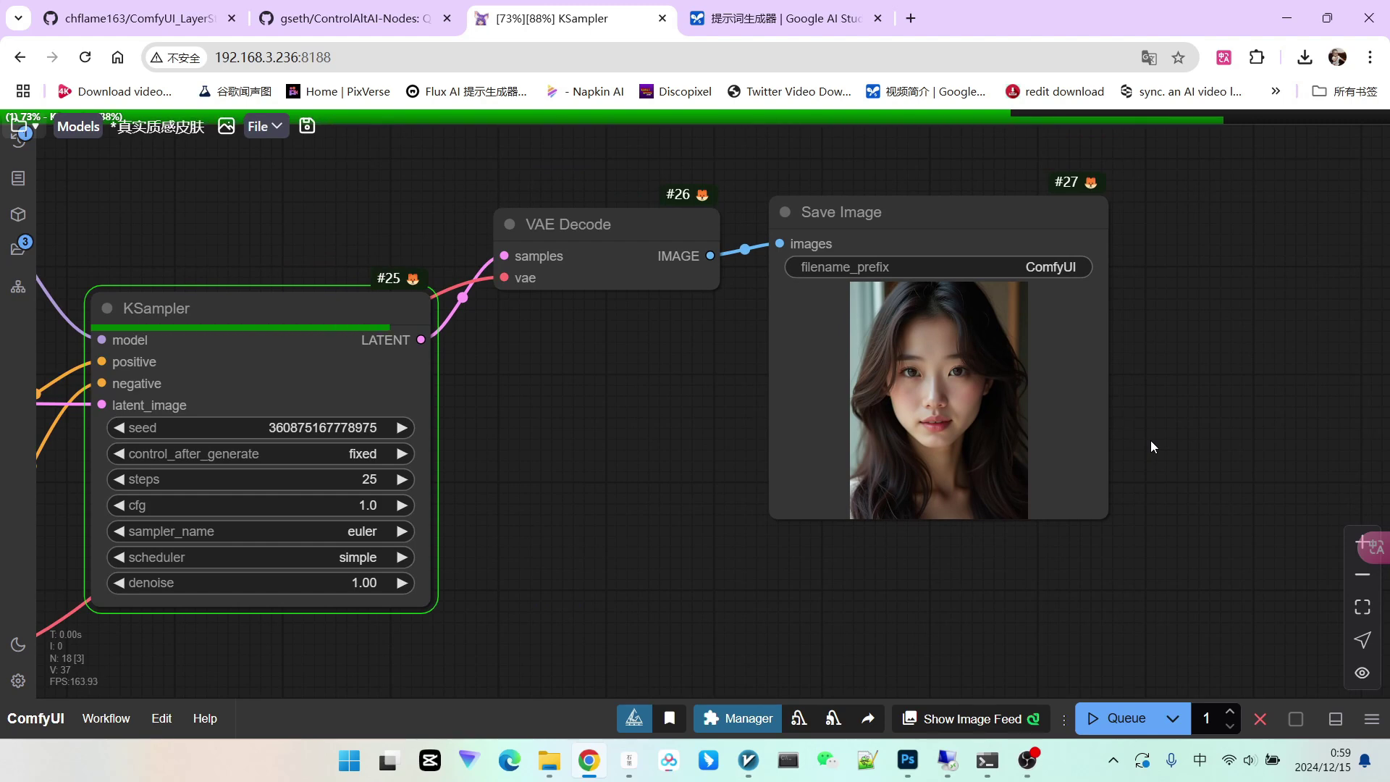
Examine the skin texture around the nose, cheeks and eyes of the new portrait up close
scroll(1150, 447, up, 10)
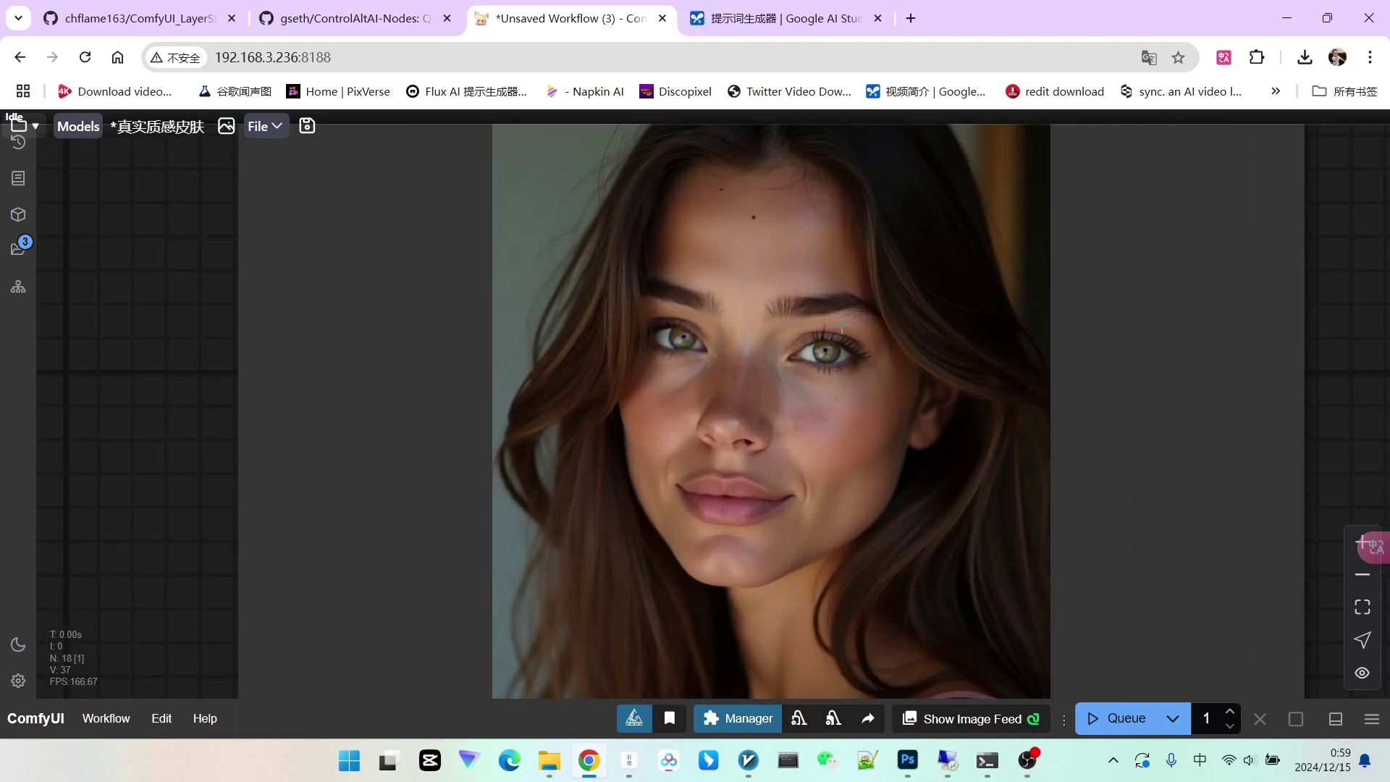
scroll(707, 394, up, 5)
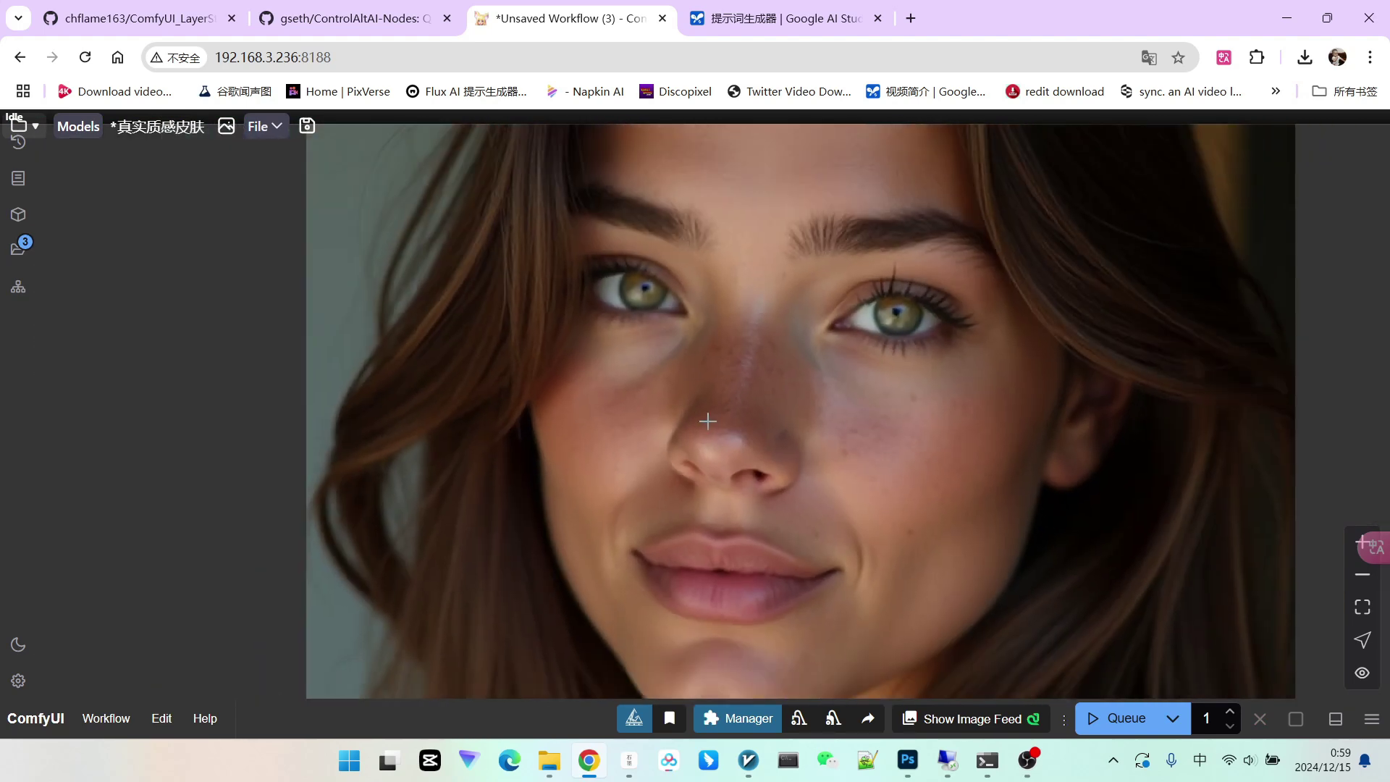
scroll(707, 418, down, 4)
scroll(716, 387, up, 3)
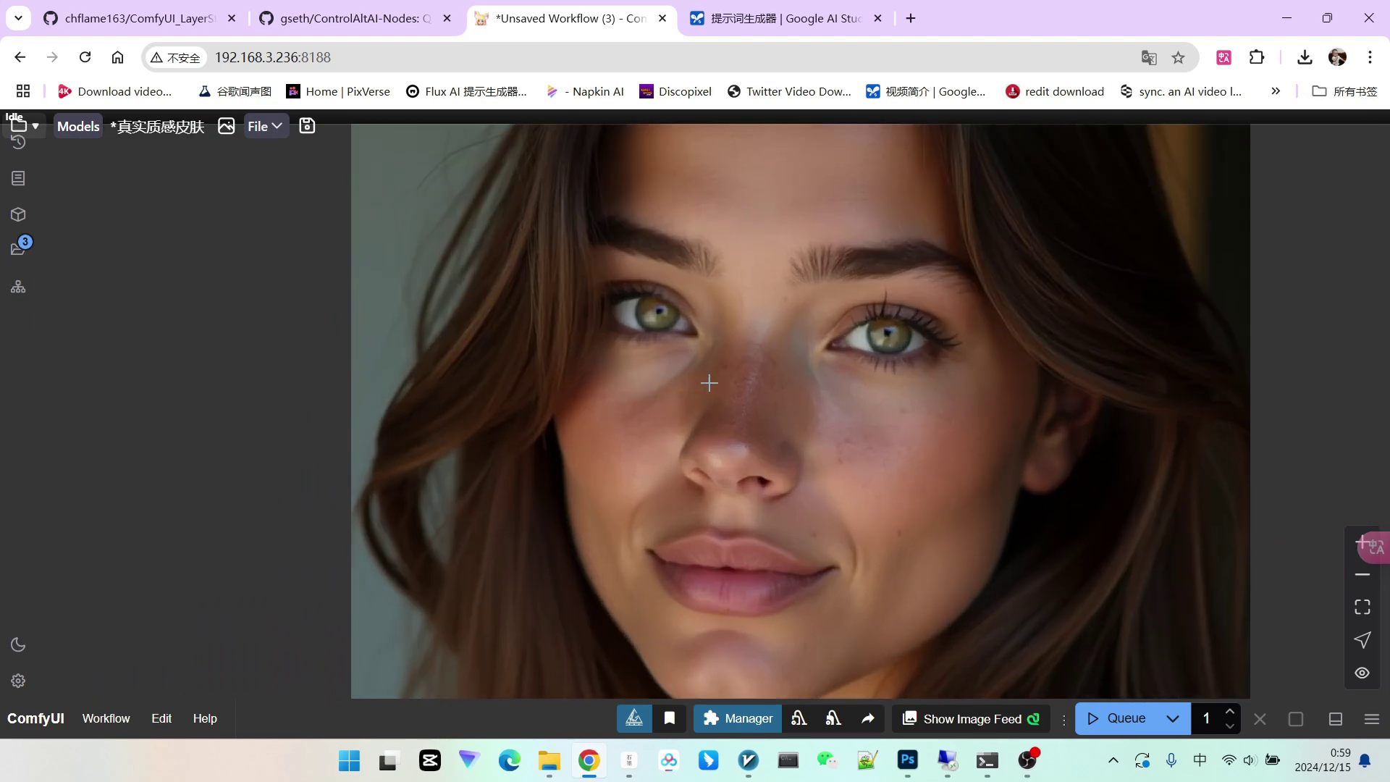
scroll(709, 383, up, 2)
scroll(716, 386, down, 2)
scroll(717, 387, up, 3)
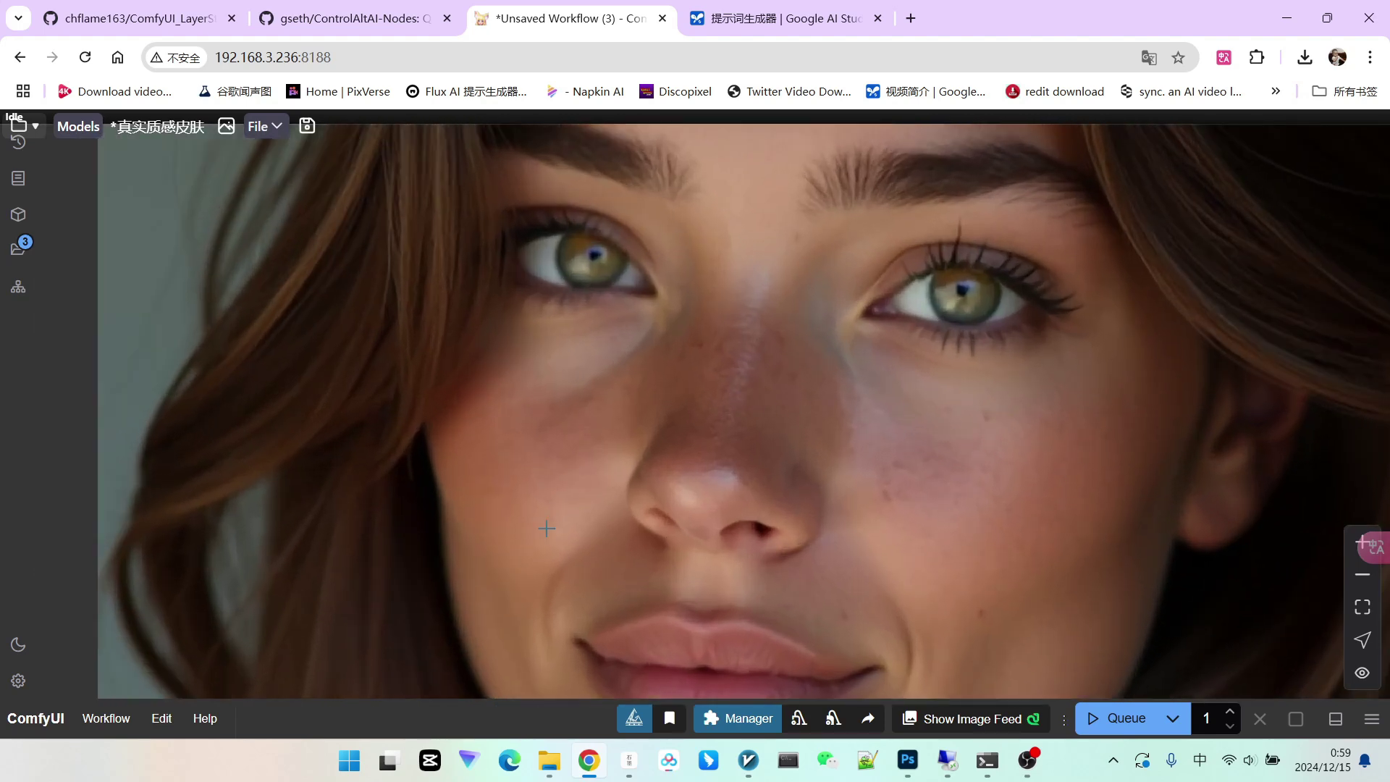
scroll(937, 489, up, 1)
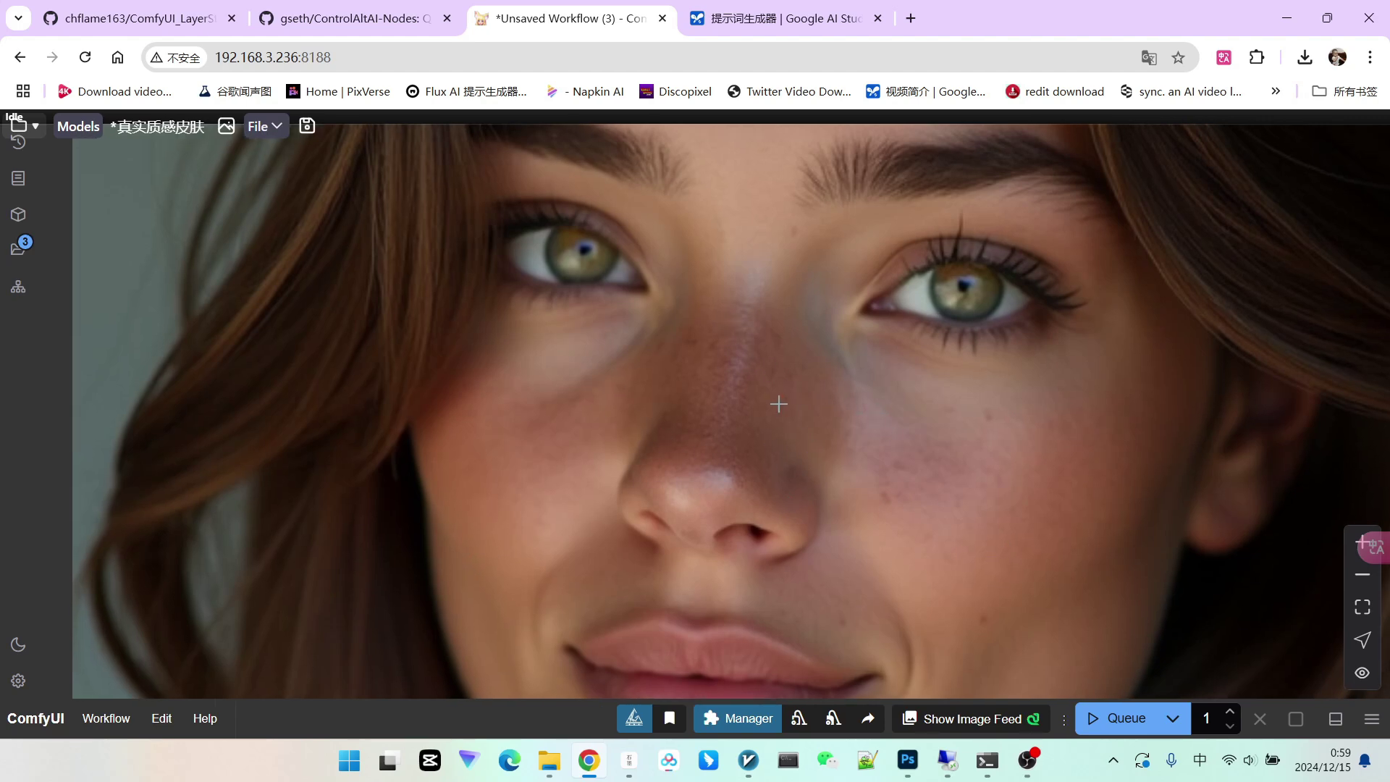
scroll(785, 404, down, 3)
scroll(749, 394, down, 10)
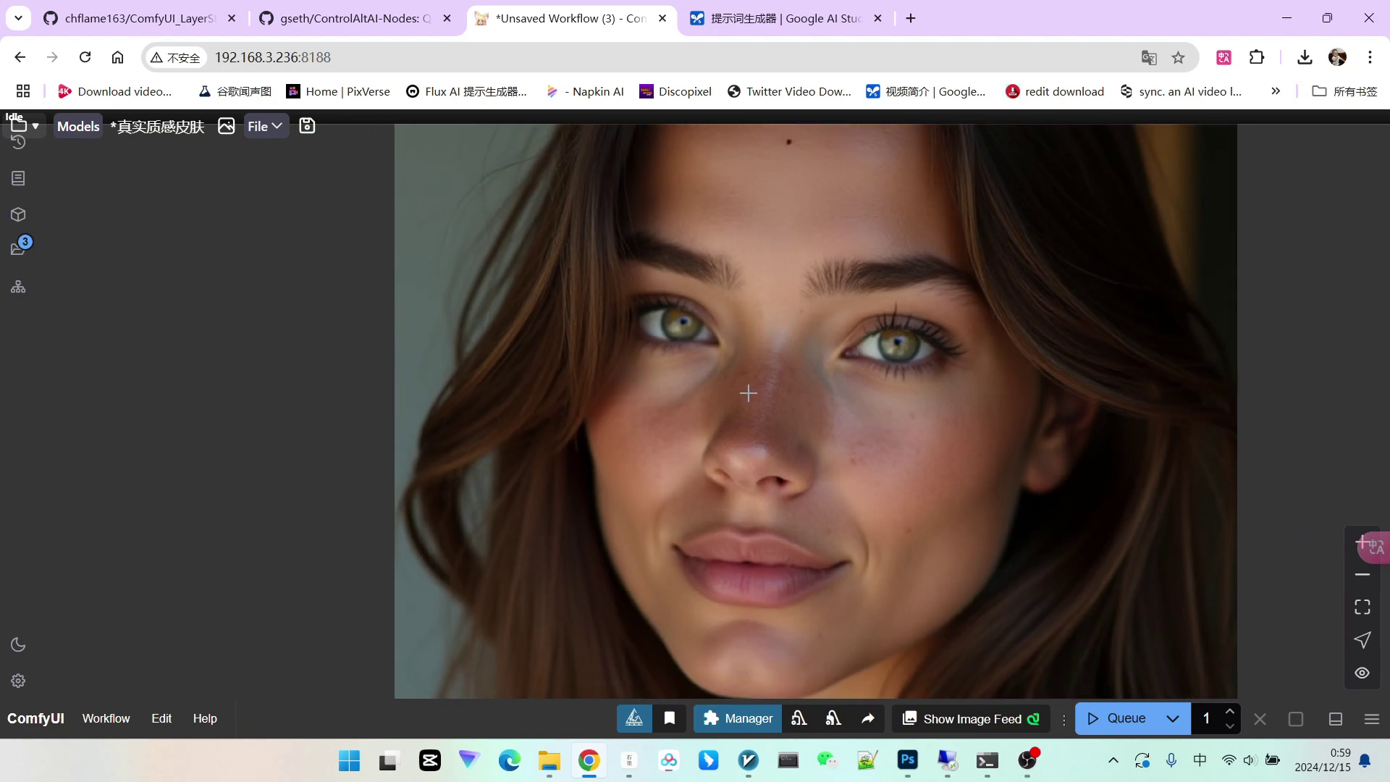
scroll(750, 396, down, 2)
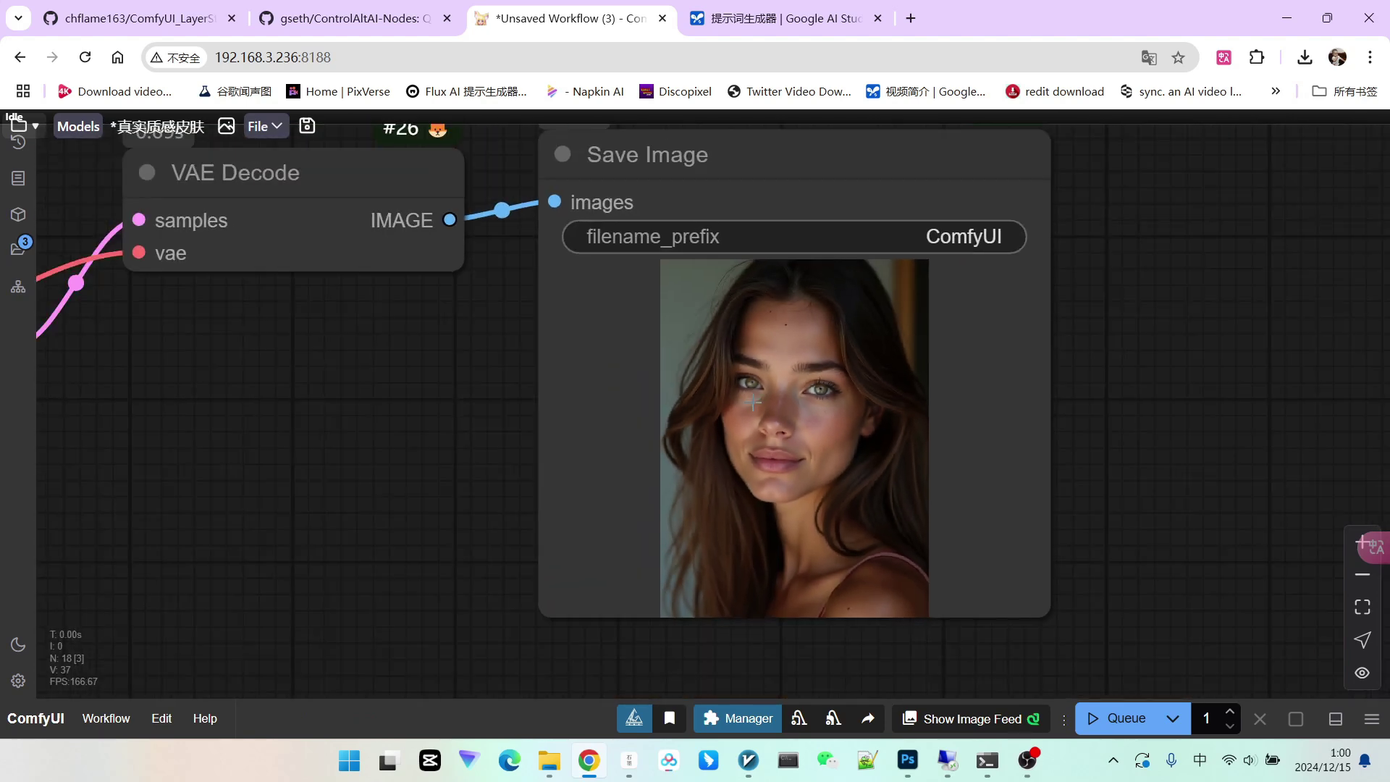
Examine the portrait's forehead and hairline detail up close, comparing it with the full image
drag(380, 443, 656, 434)
scroll(806, 432, down, 1)
scroll(987, 385, up, 11)
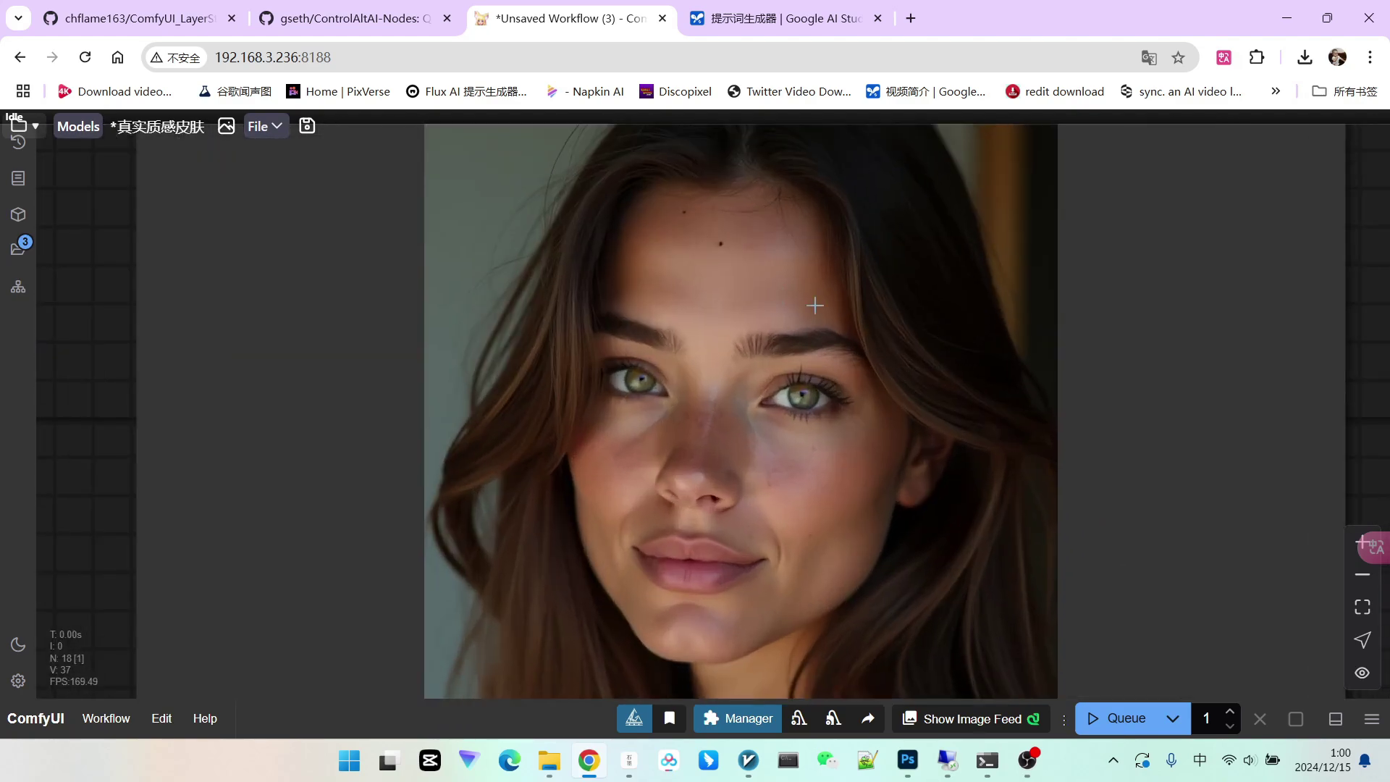
scroll(737, 382, down, 3)
scroll(737, 384, up, 3)
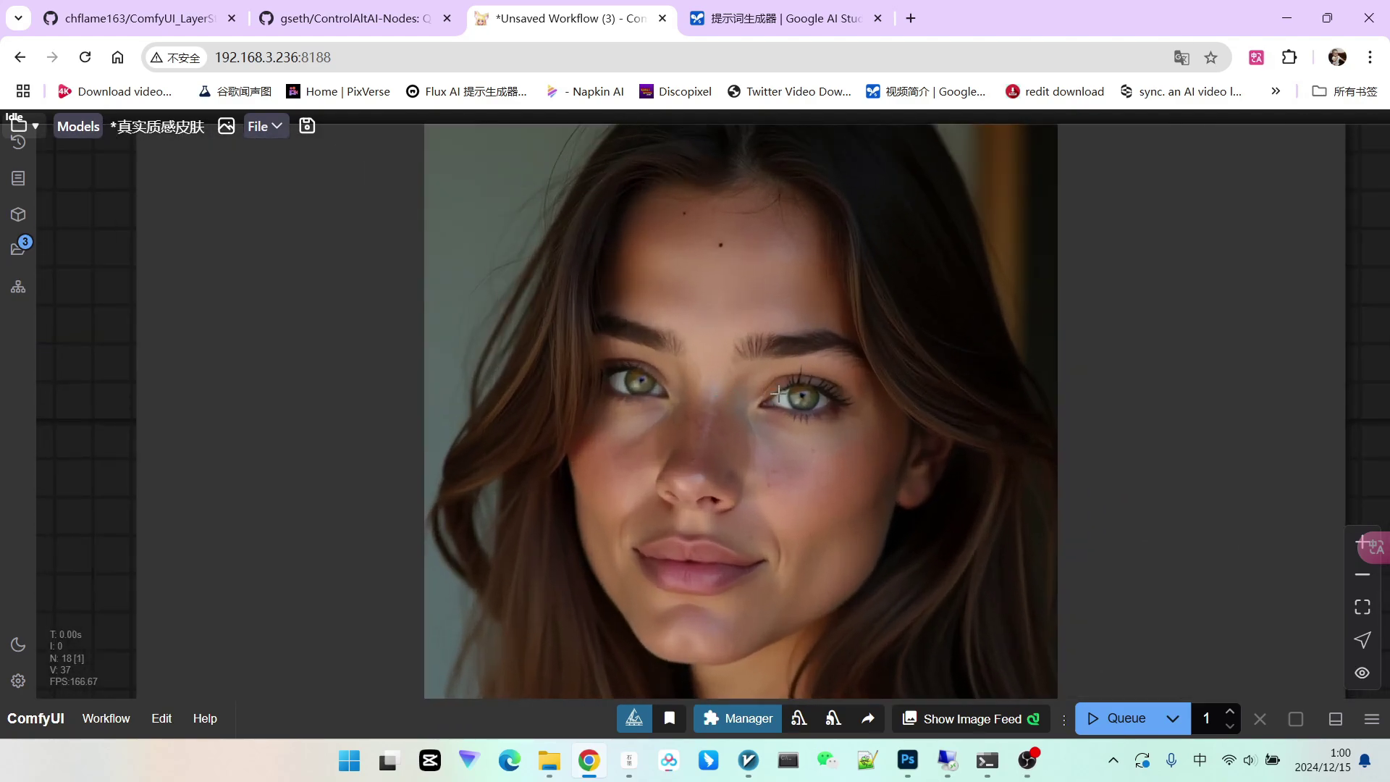
scroll(731, 405, down, 6)
scroll(732, 407, down, 9)
scroll(784, 348, up, 8)
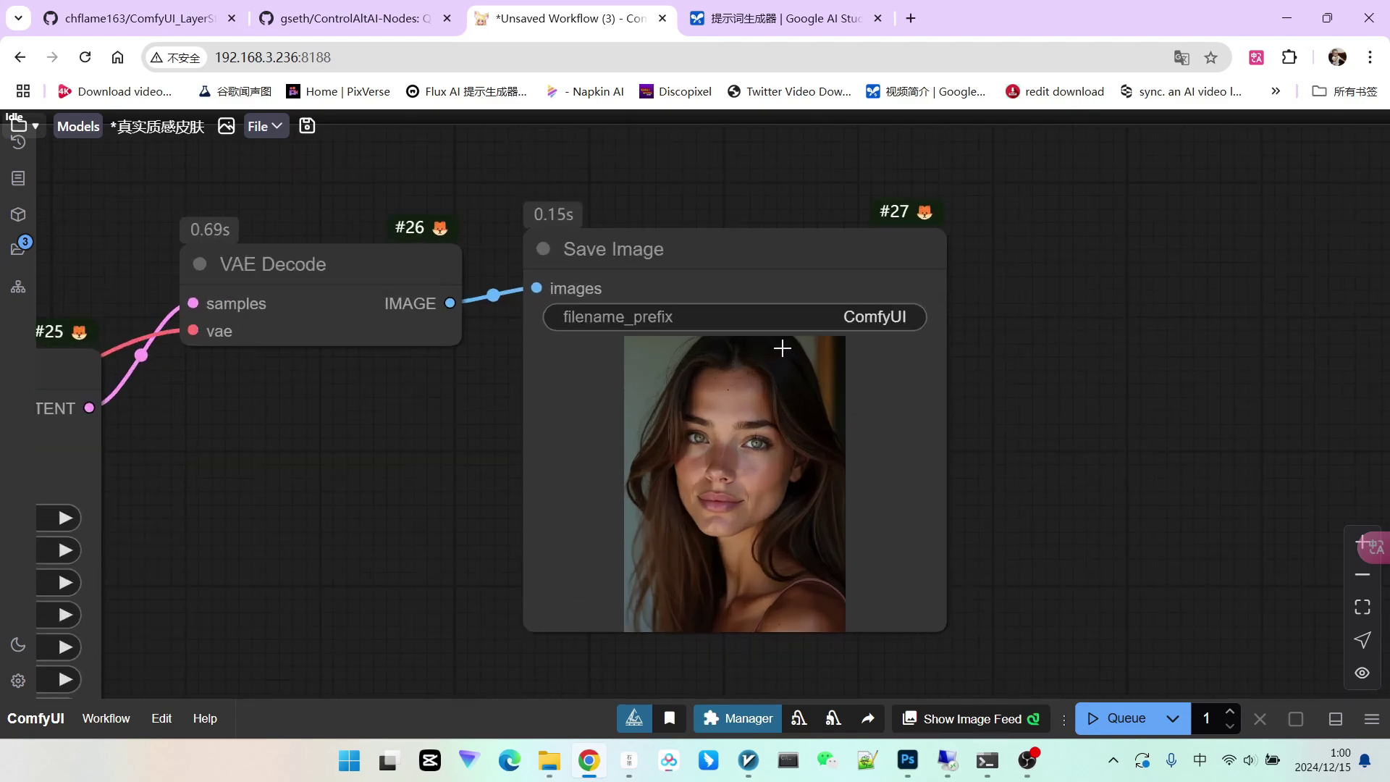
scroll(690, 397, up, 10)
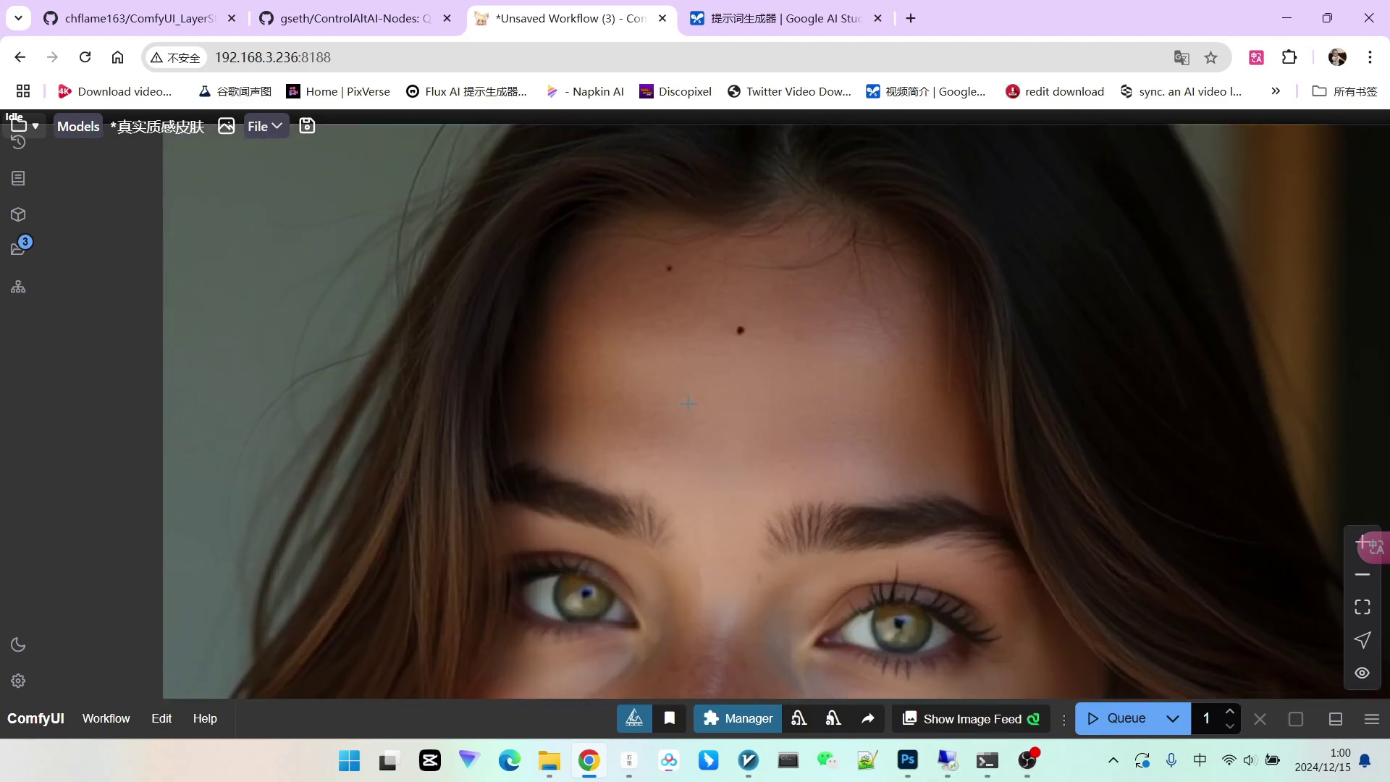
scroll(689, 403, up, 2)
scroll(752, 384, down, 5)
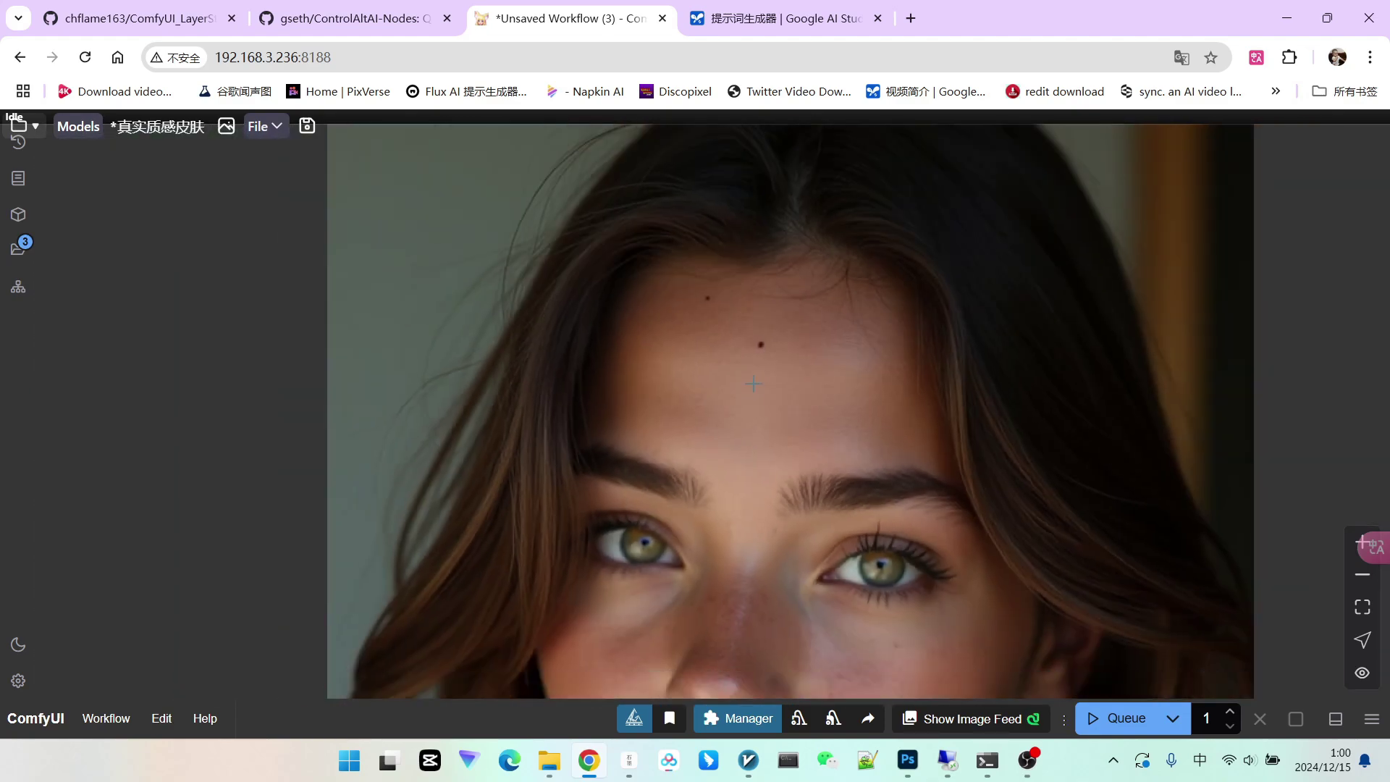
scroll(754, 383, down, 8)
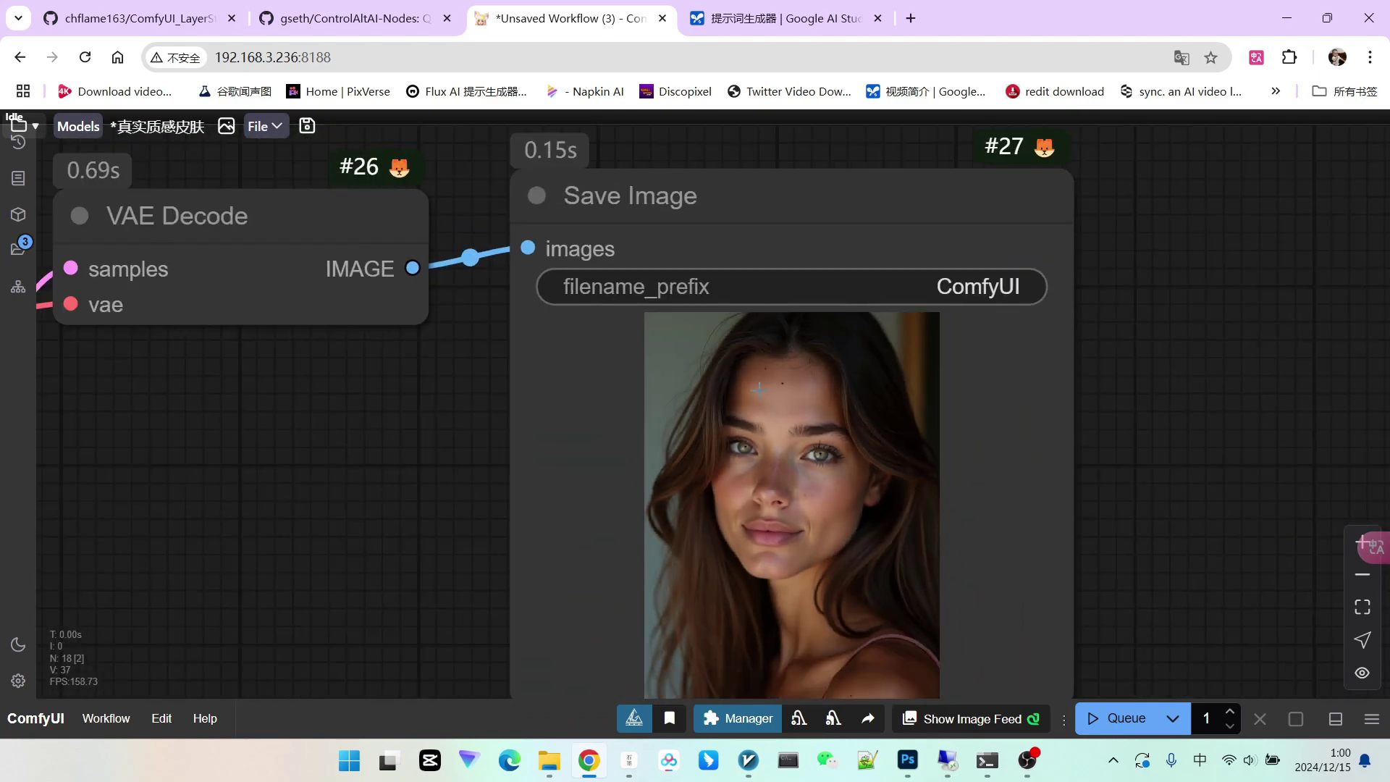
scroll(391, 463, down, 2)
Review the workflow's nodes from the KSampler back to the Load Diffusion Model node
drag(384, 459, 1090, 427)
scroll(841, 443, down, 2)
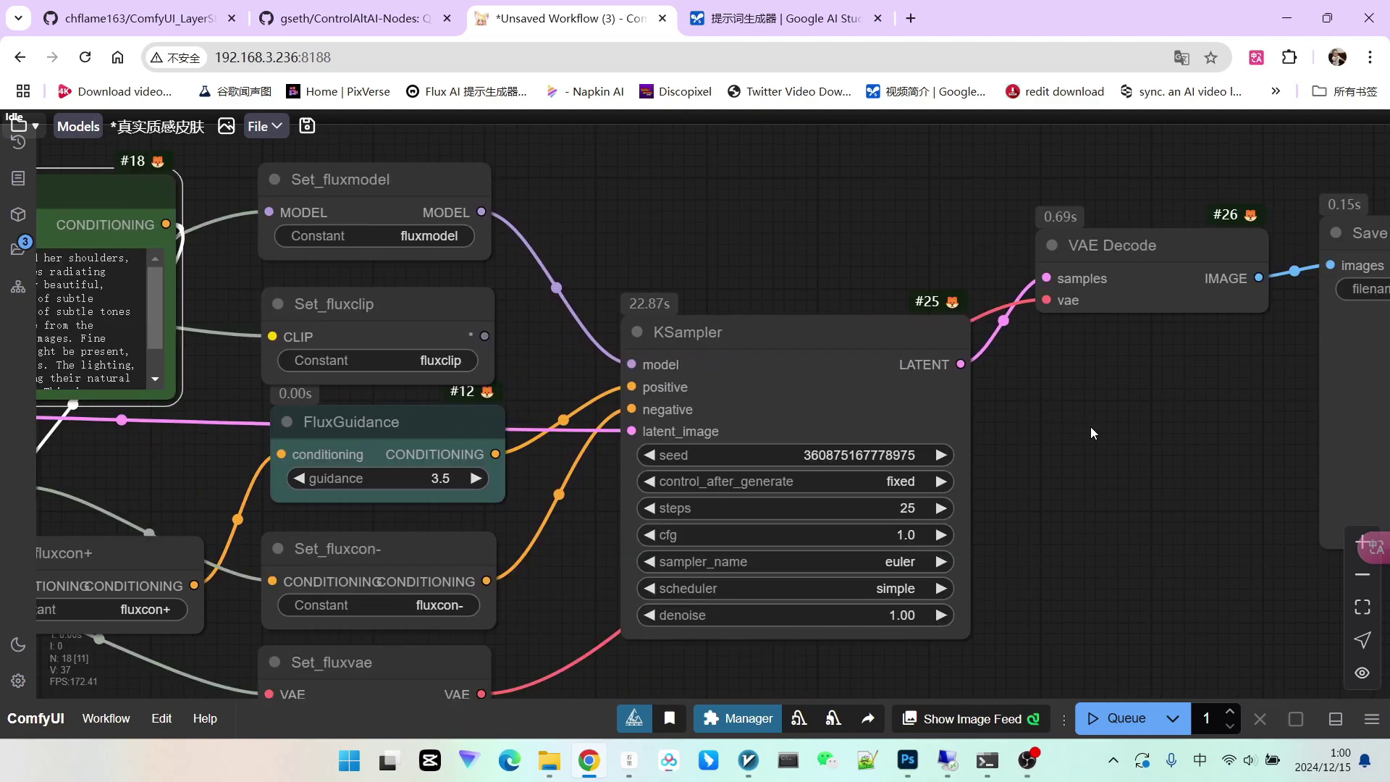
scroll(1069, 441, down, 3)
scroll(1085, 532, down, 2)
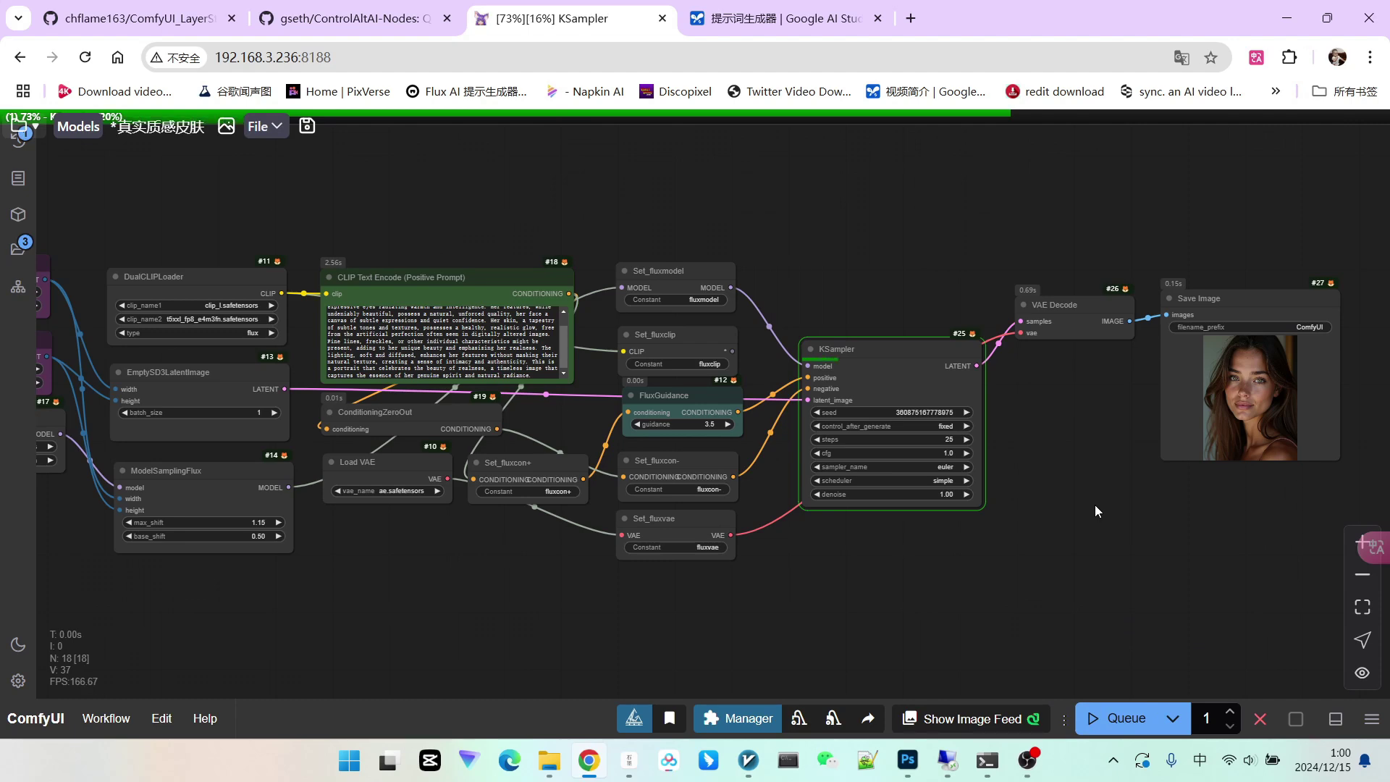
drag(772, 595, 1162, 536)
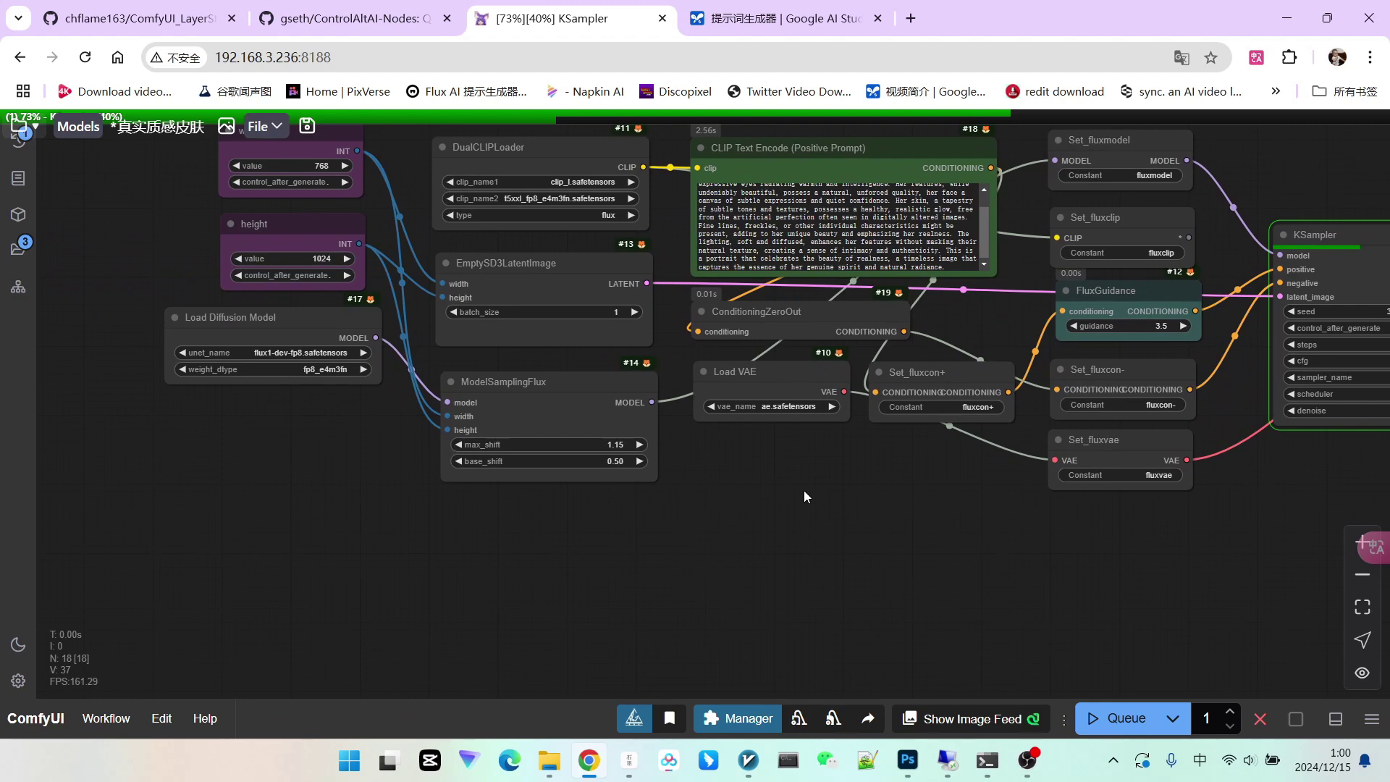
drag(804, 489, 819, 549)
drag(900, 528, 805, 532)
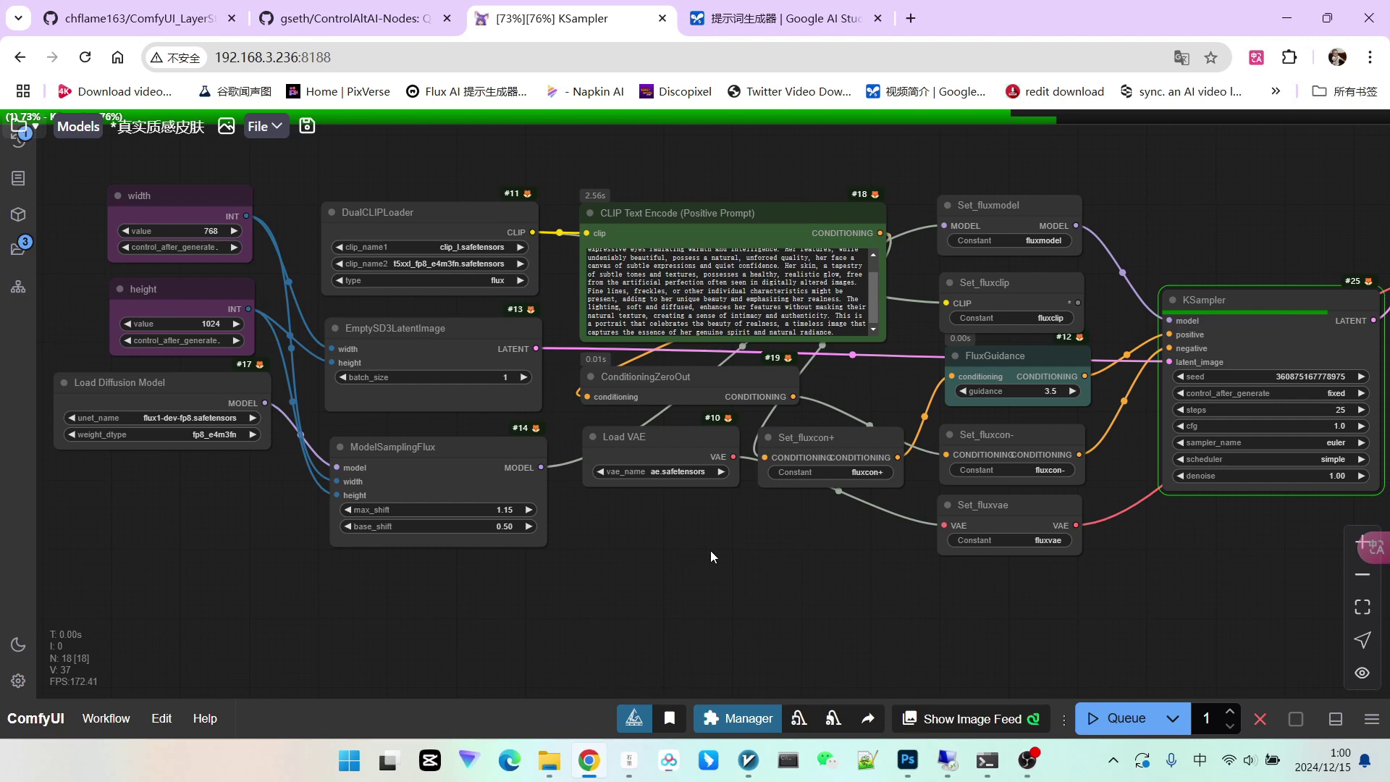
Enlarge the Save Image node to give its image preview more room
scroll(711, 552, down, 2)
drag(1239, 558, 668, 547)
scroll(1057, 415, up, 4)
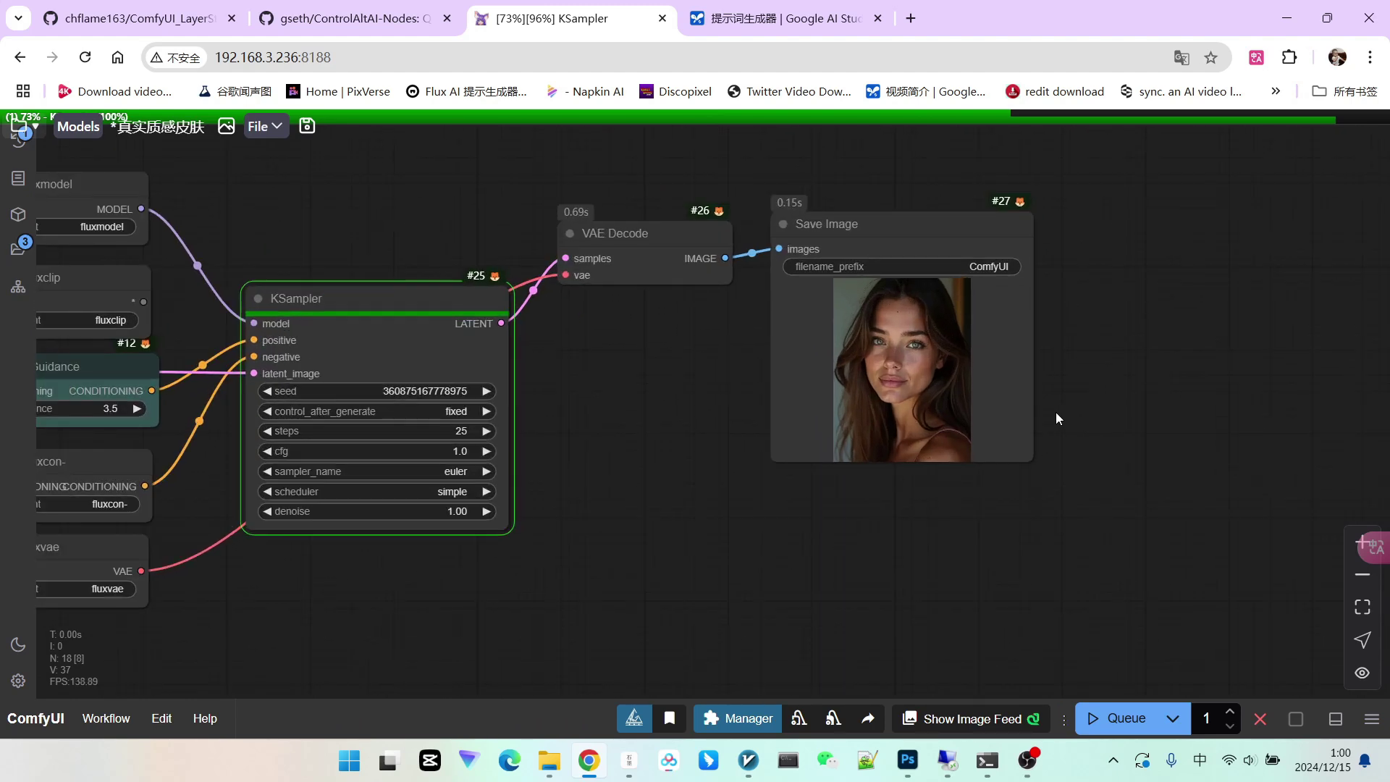
scroll(1056, 418, up, 3)
drag(1018, 474, 1162, 643)
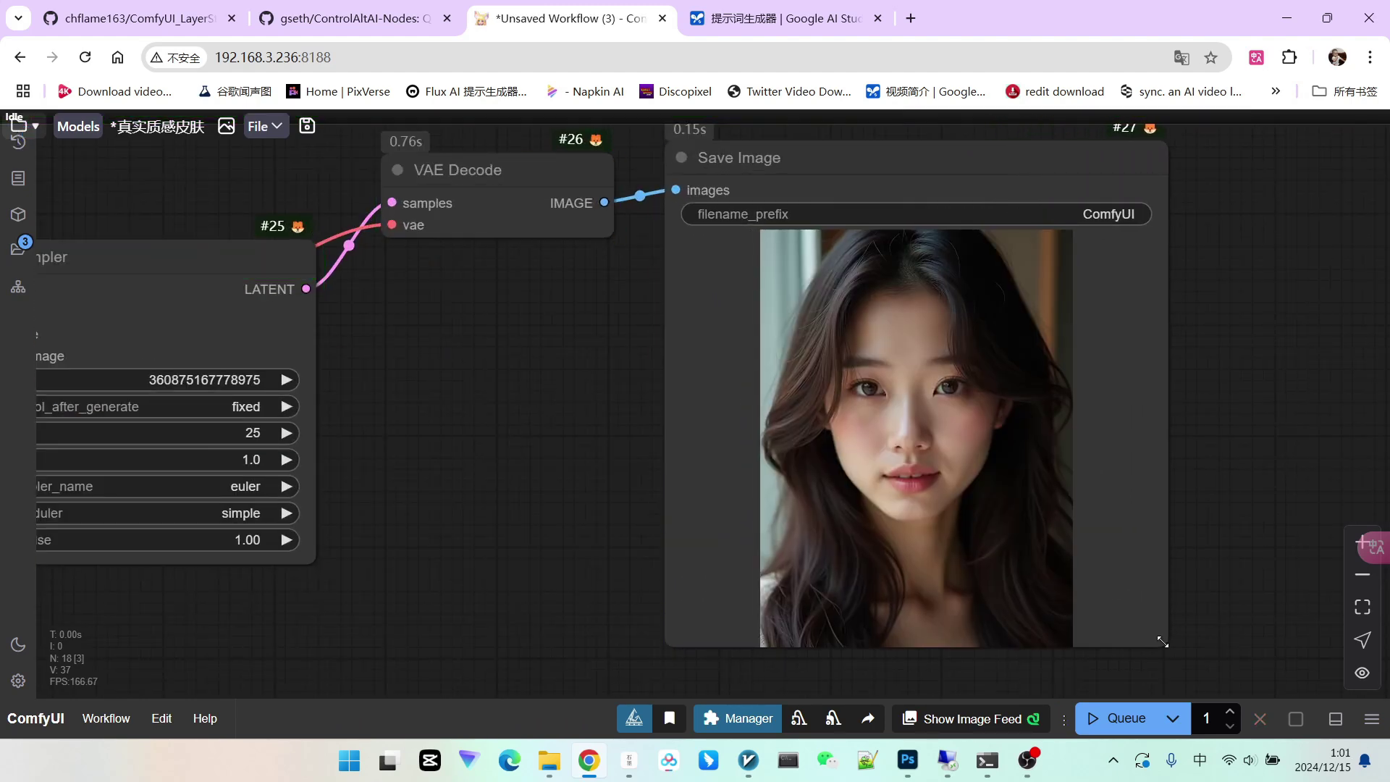
Examine the newly generated portrait's facial skin texture in the enlarged Save Image node
scroll(1183, 521, up, 4)
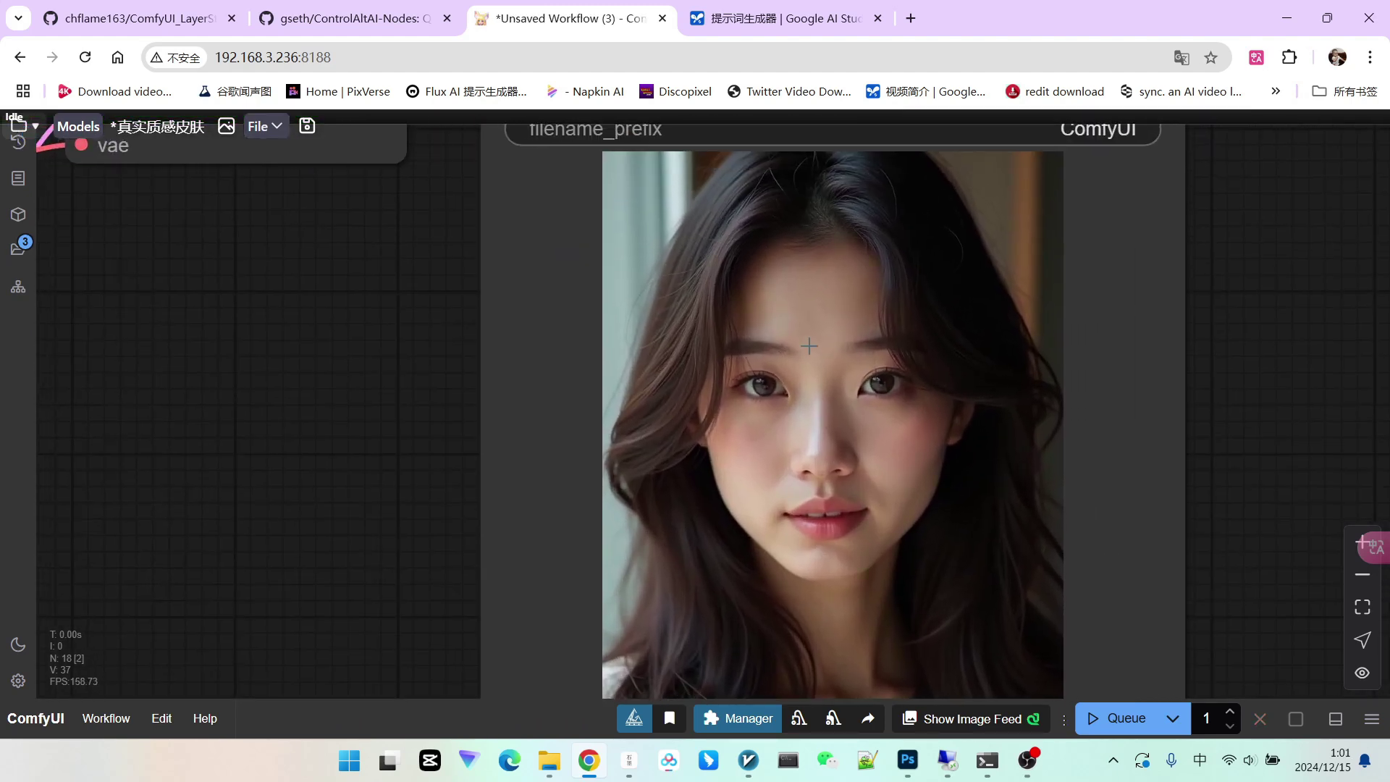
scroll(809, 347, up, 4)
scroll(776, 362, down, 2)
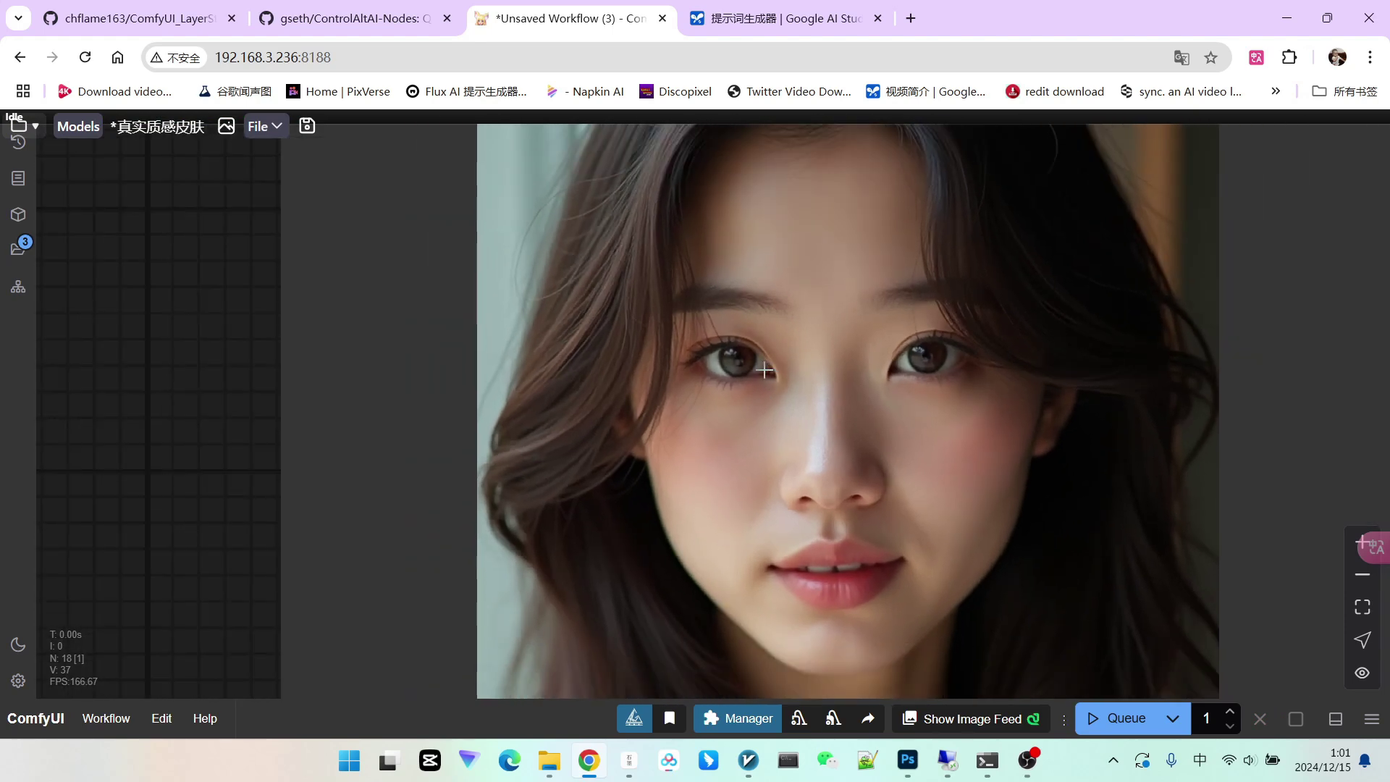
scroll(774, 383, down, 10)
scroll(839, 337, up, 10)
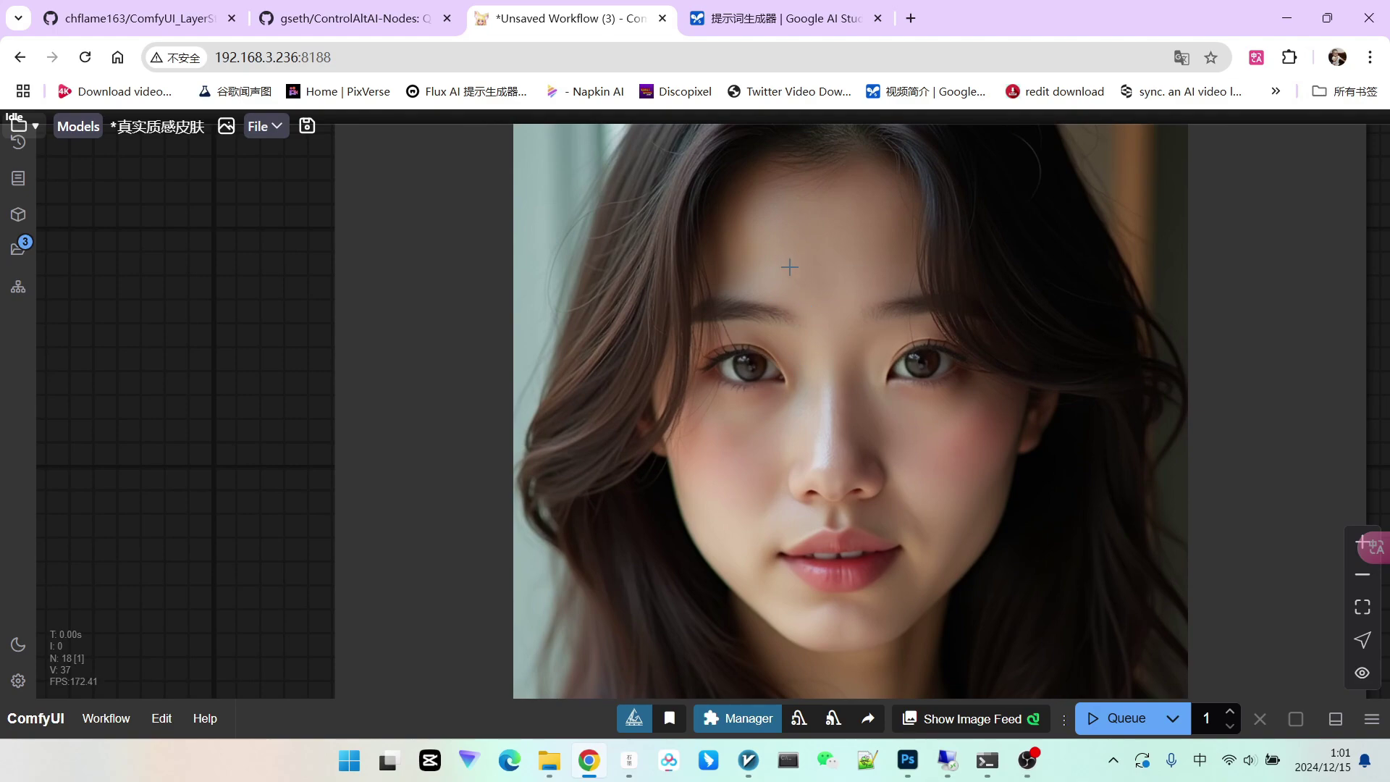
scroll(790, 267, down, 10)
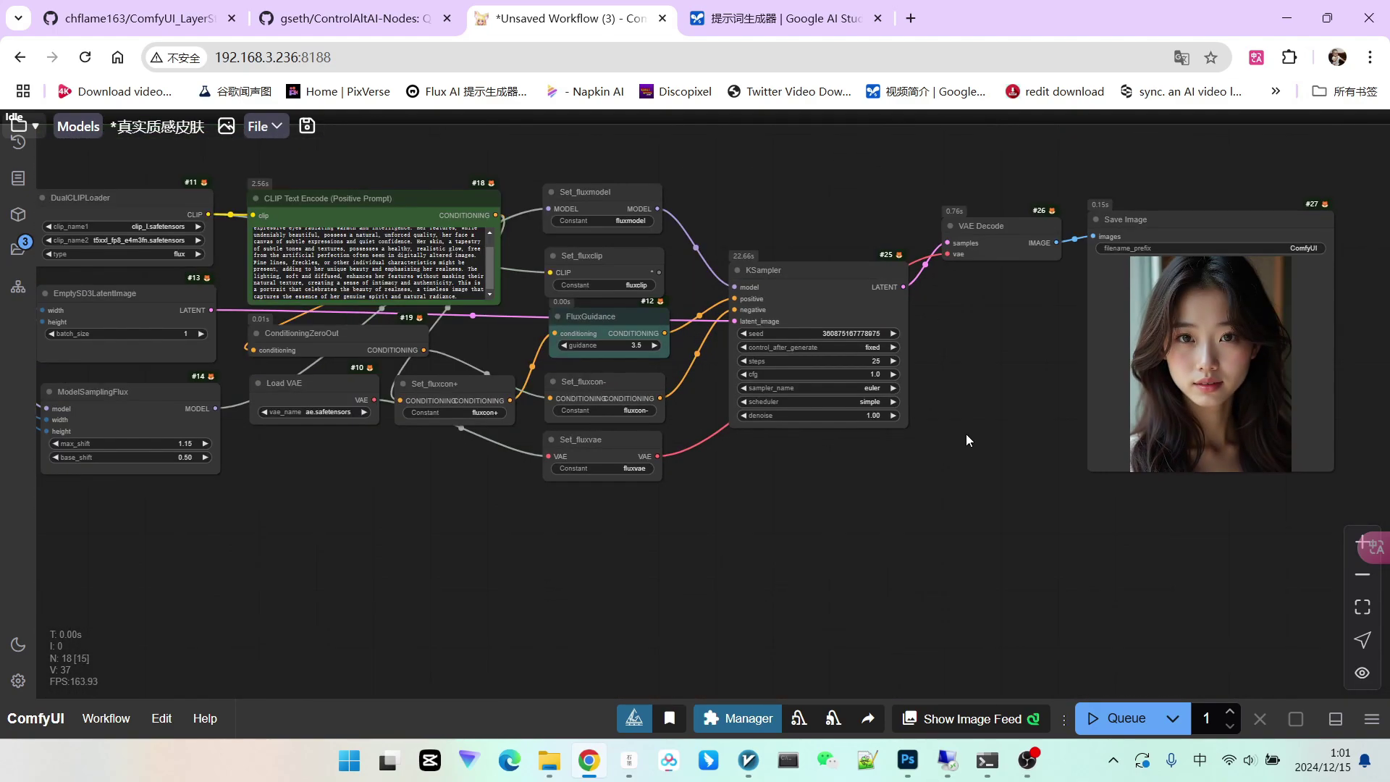
Add a LoraLoaderModelOnly node with the Flux_小红书真实风格 LoRA and wire it between Load Diffusion Model and ModelSamplingFlux
scroll(965, 439, down, 3)
scroll(258, 397, up, 8)
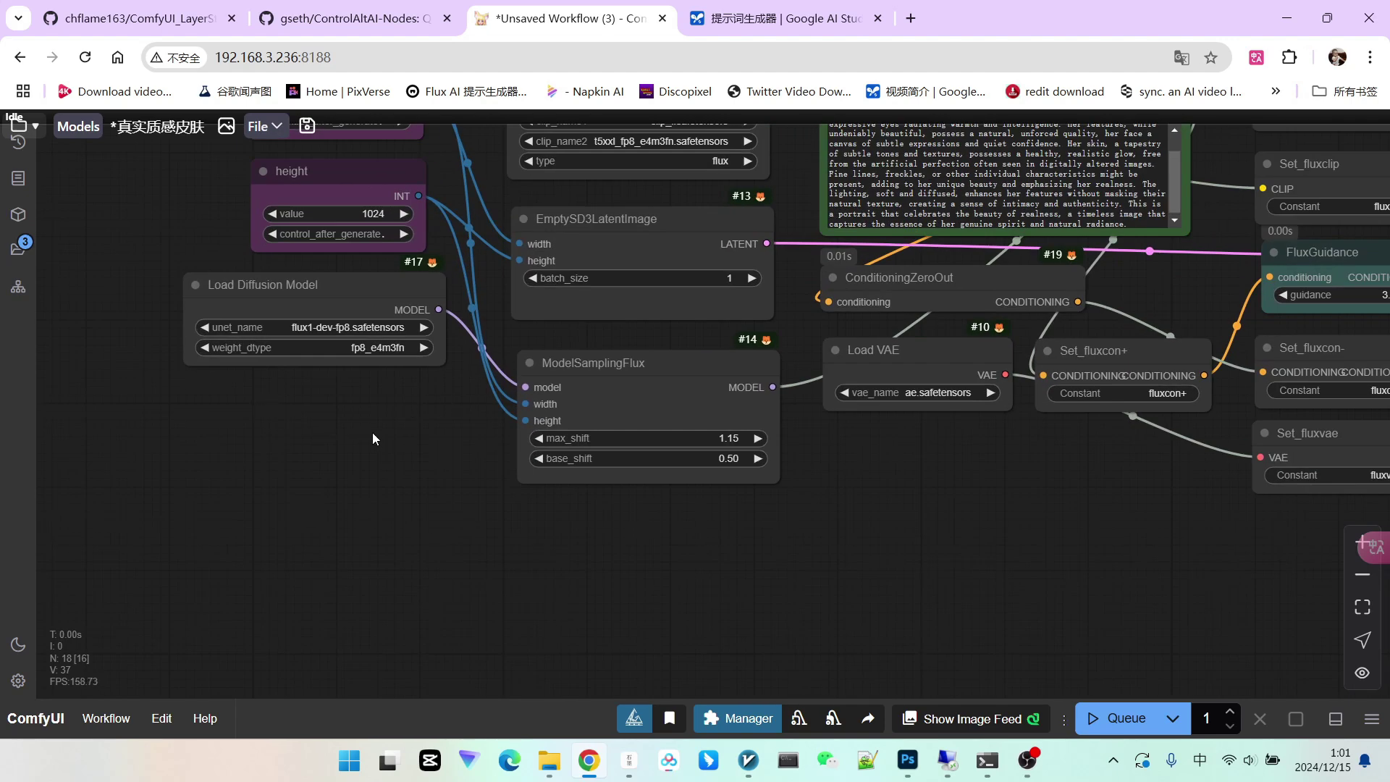
double_click(293, 433)
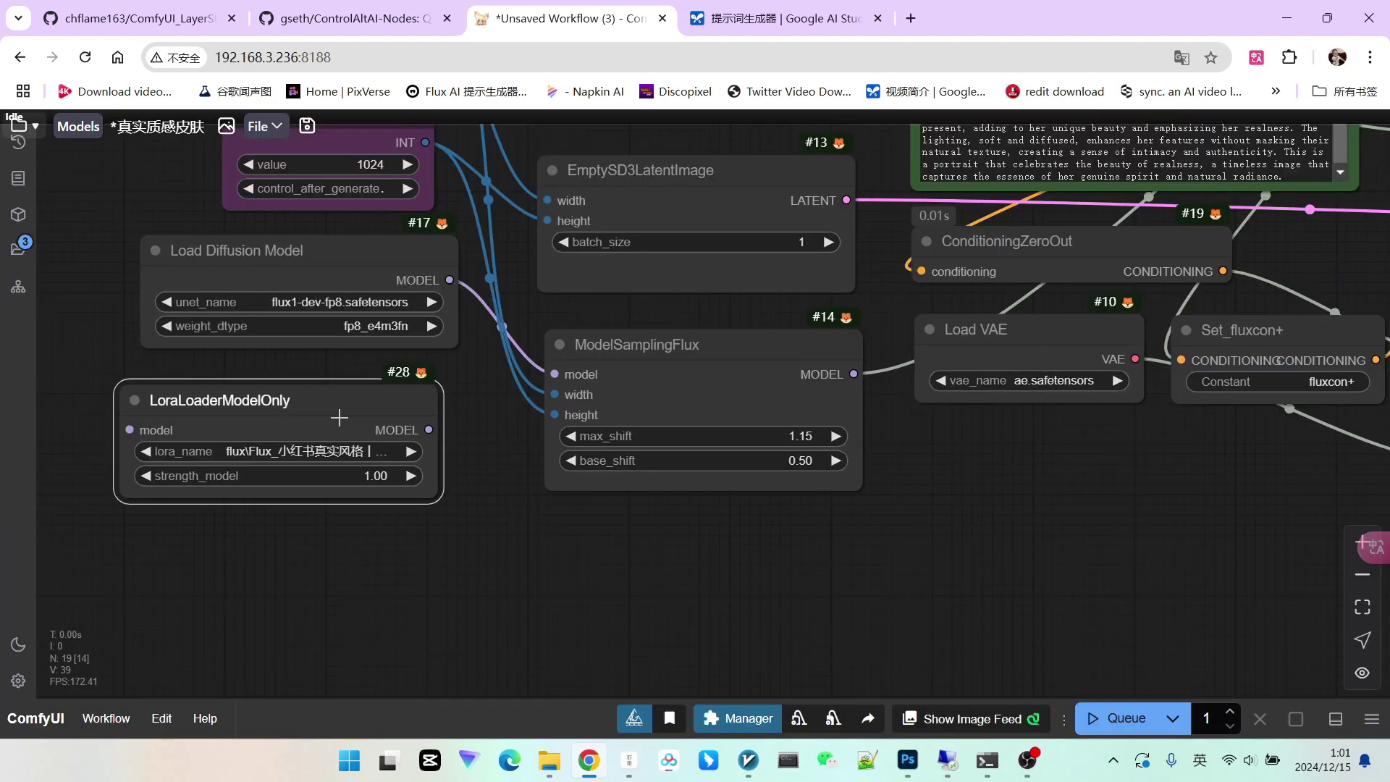
drag(433, 370, 455, 366)
Set the LoraLoaderModelOnly node's strength_model to 0.8
scroll(282, 495, up, 7)
click(283, 448)
text(0.8)
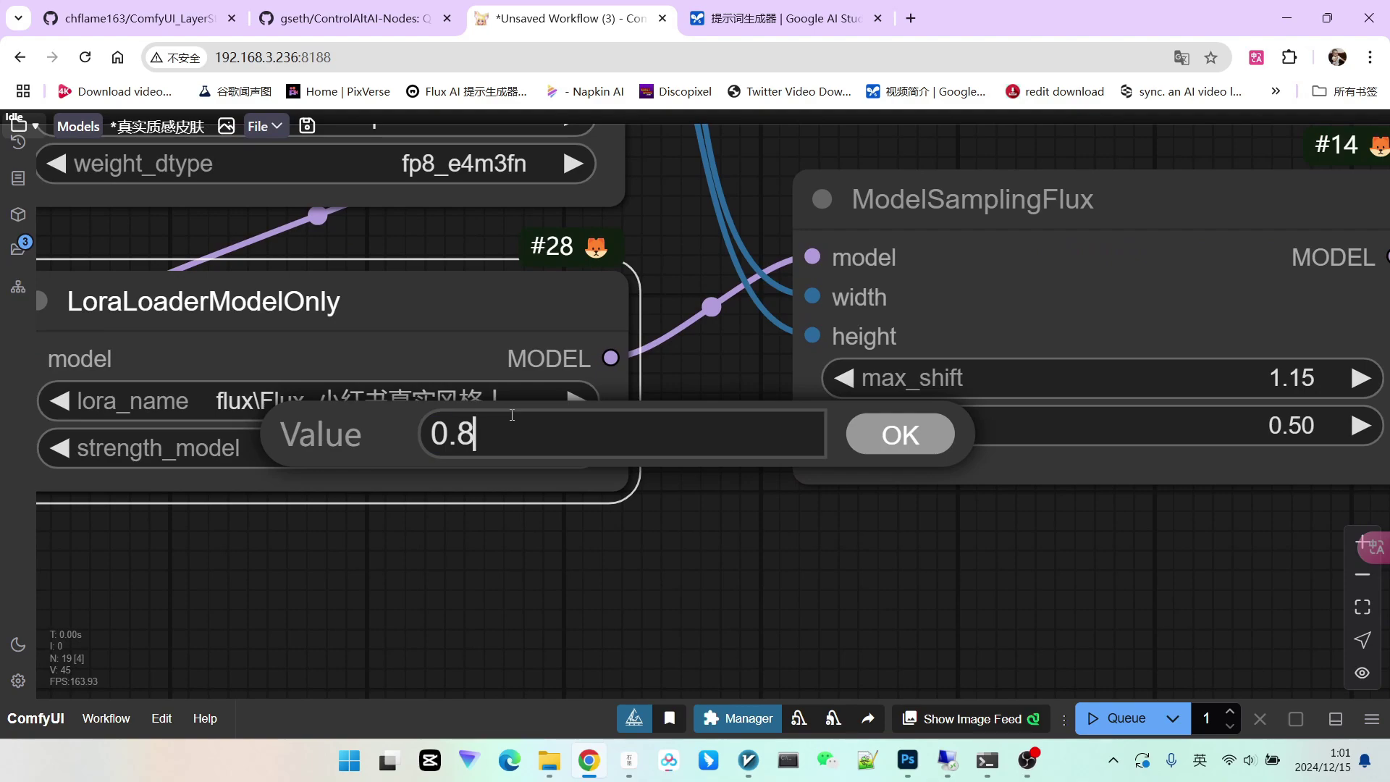
key(Return)
scroll(804, 500, down, 10)
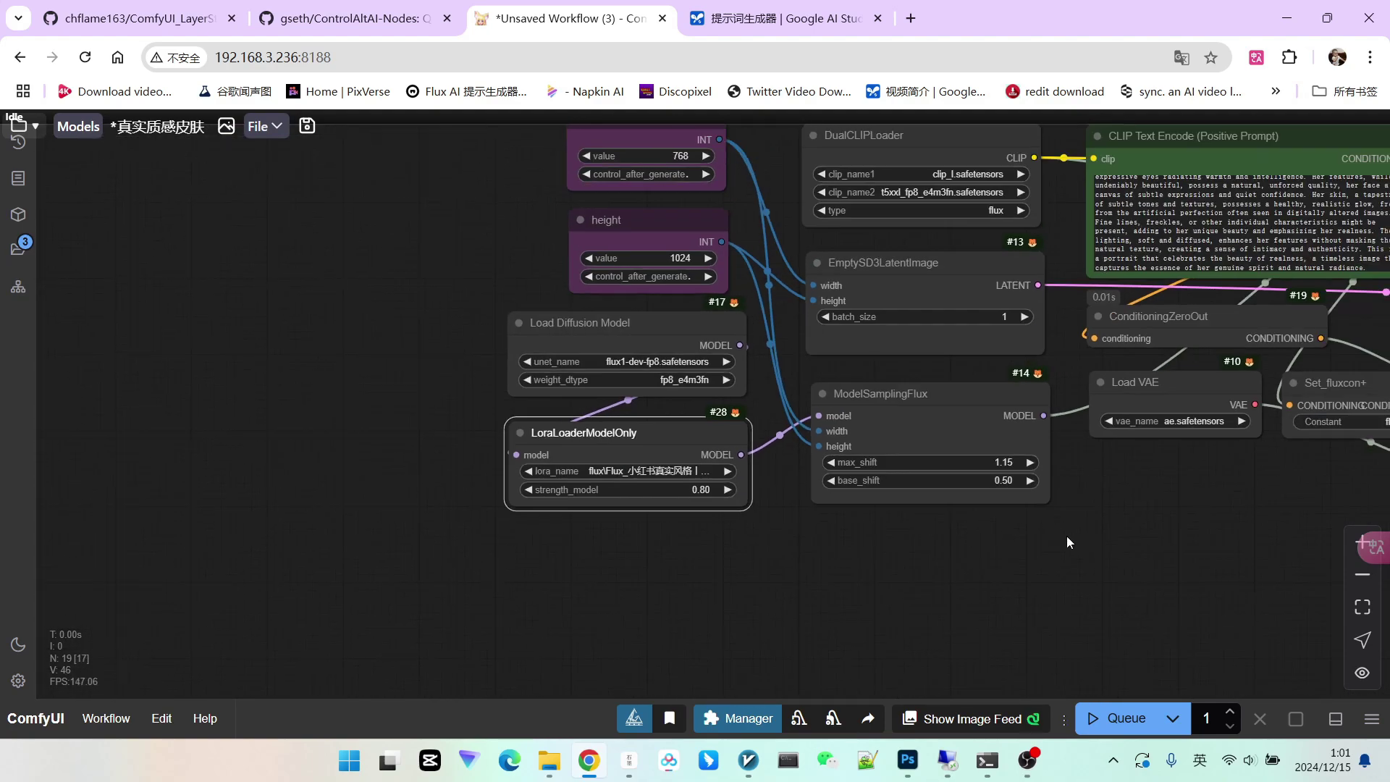
Set the KSampler's sampler_name to deis and its scheduler to beta
drag(1269, 530, 401, 523)
drag(1039, 504, 784, 519)
scroll(784, 524, up, 6)
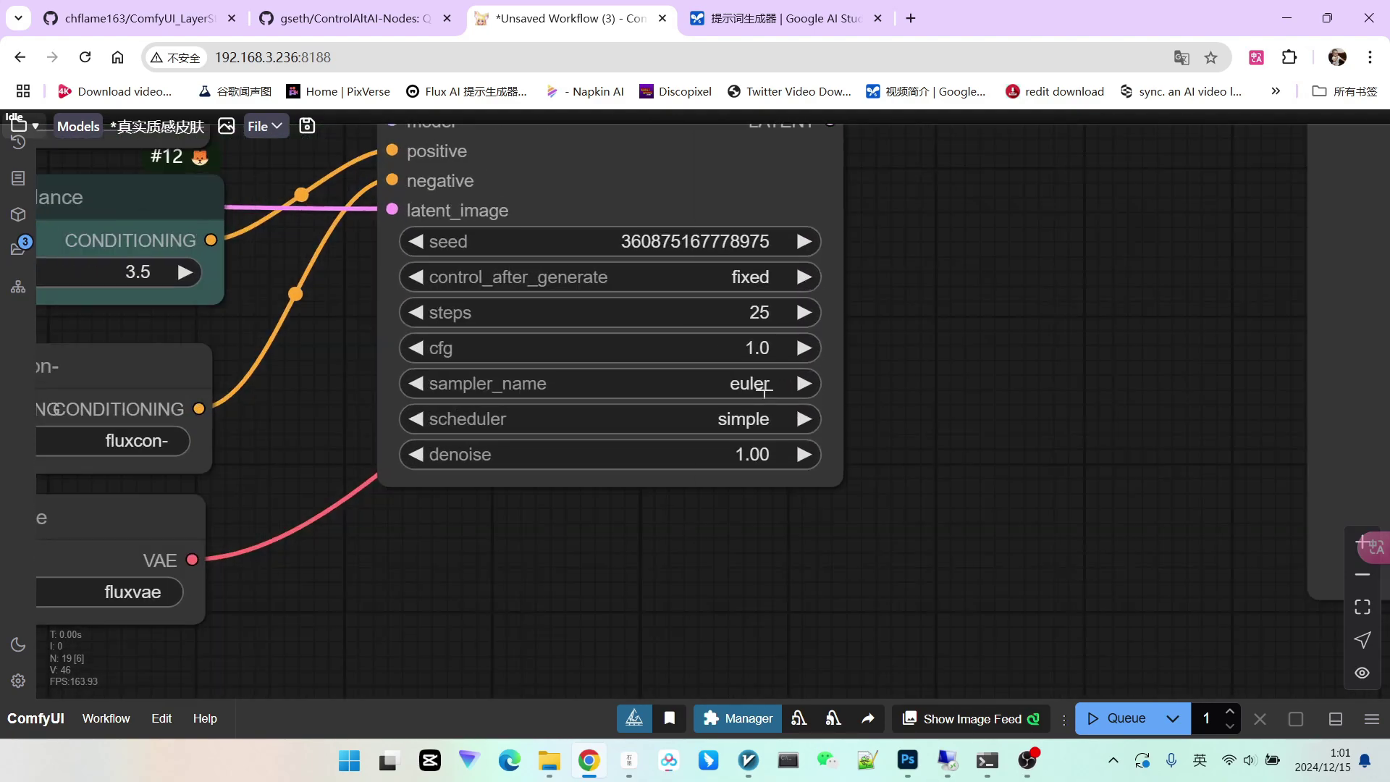
click(715, 383)
scroll(758, 637, down, 1)
scroll(759, 637, down, 5)
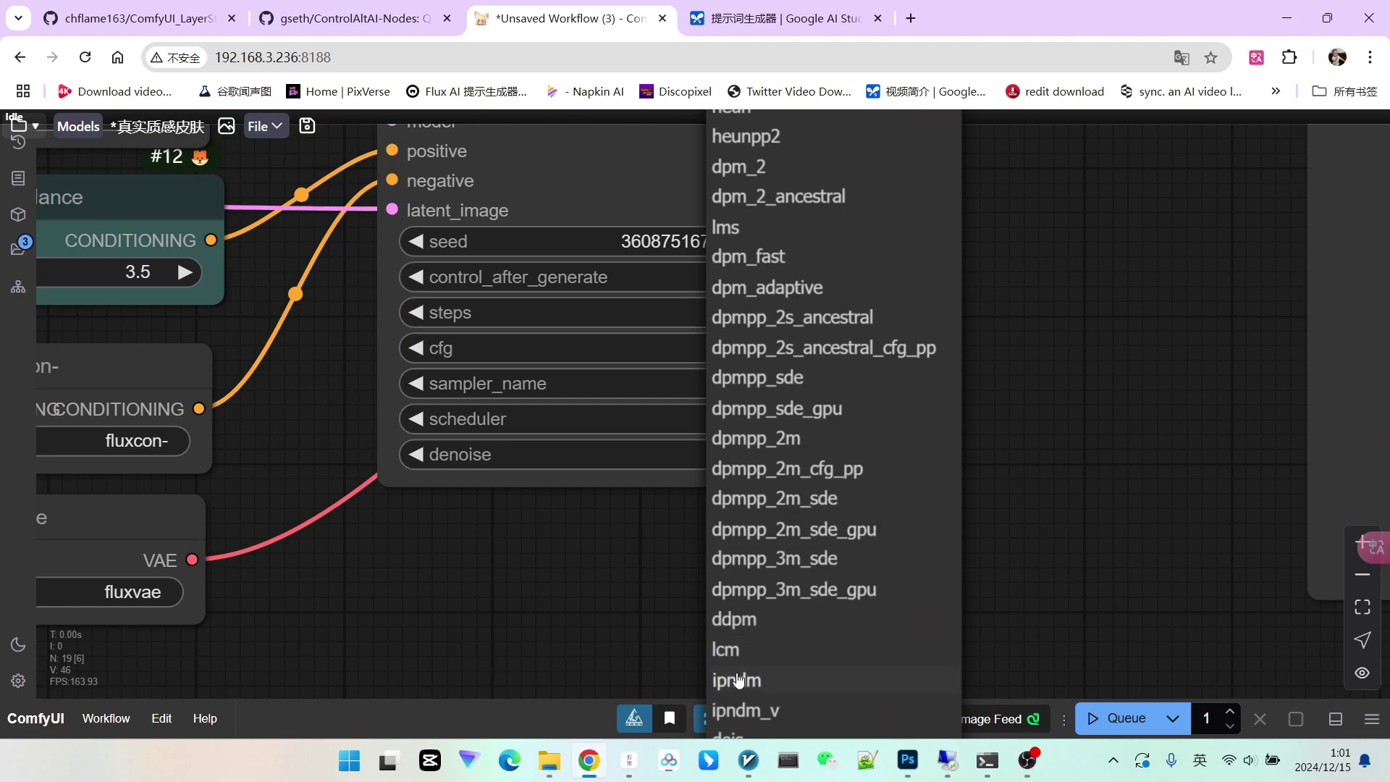
click(728, 650)
click(756, 423)
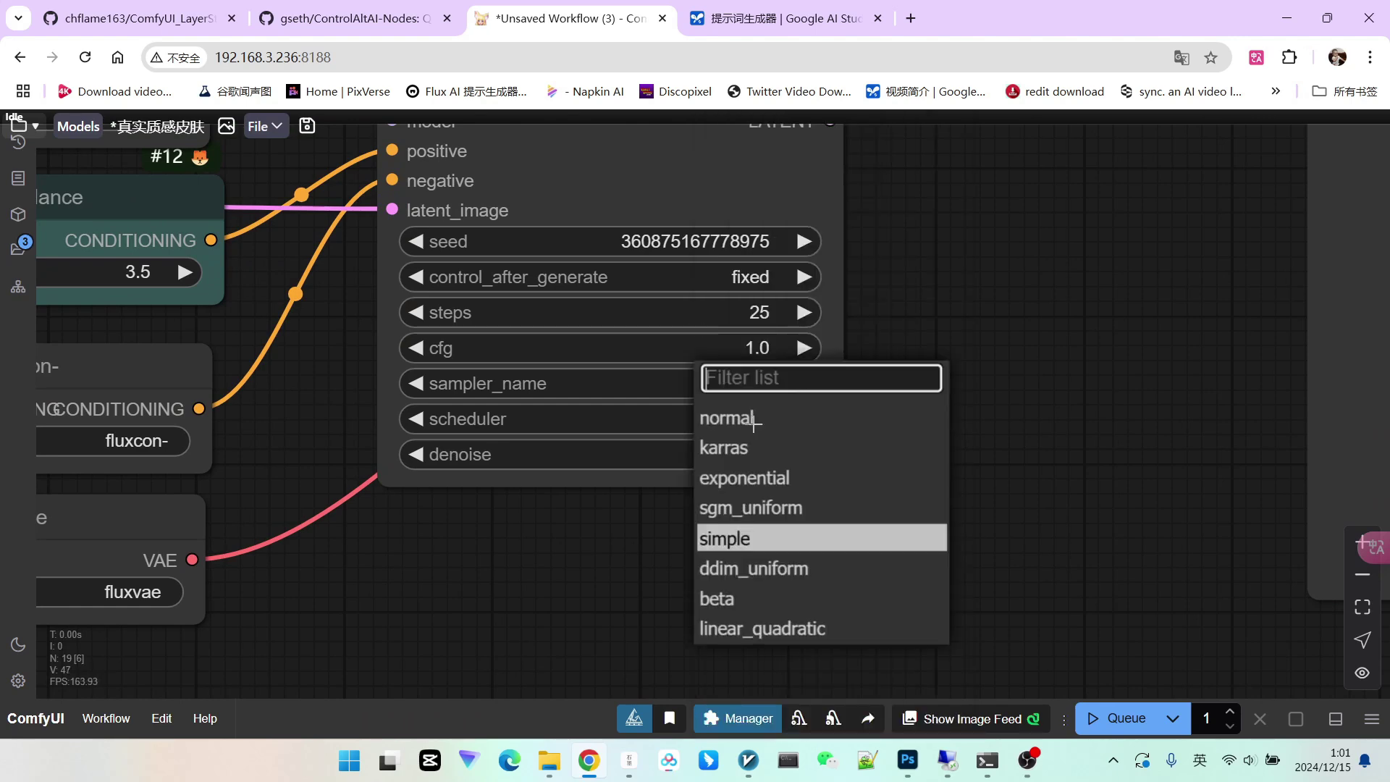
click(717, 598)
Queue the workflow to generate a portrait with the LoRA and the new sampler settings
scroll(876, 542, down, 5)
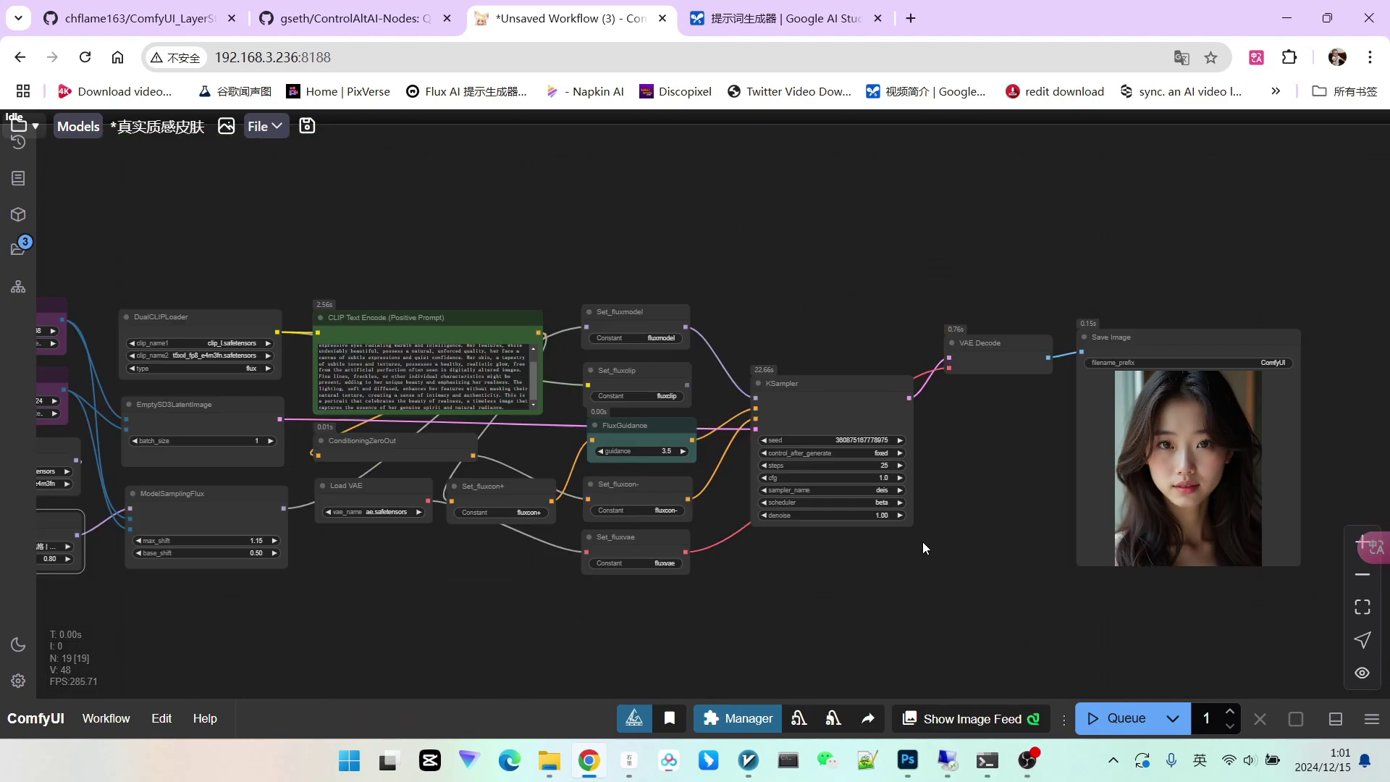
drag(923, 542, 856, 549)
click(1101, 717)
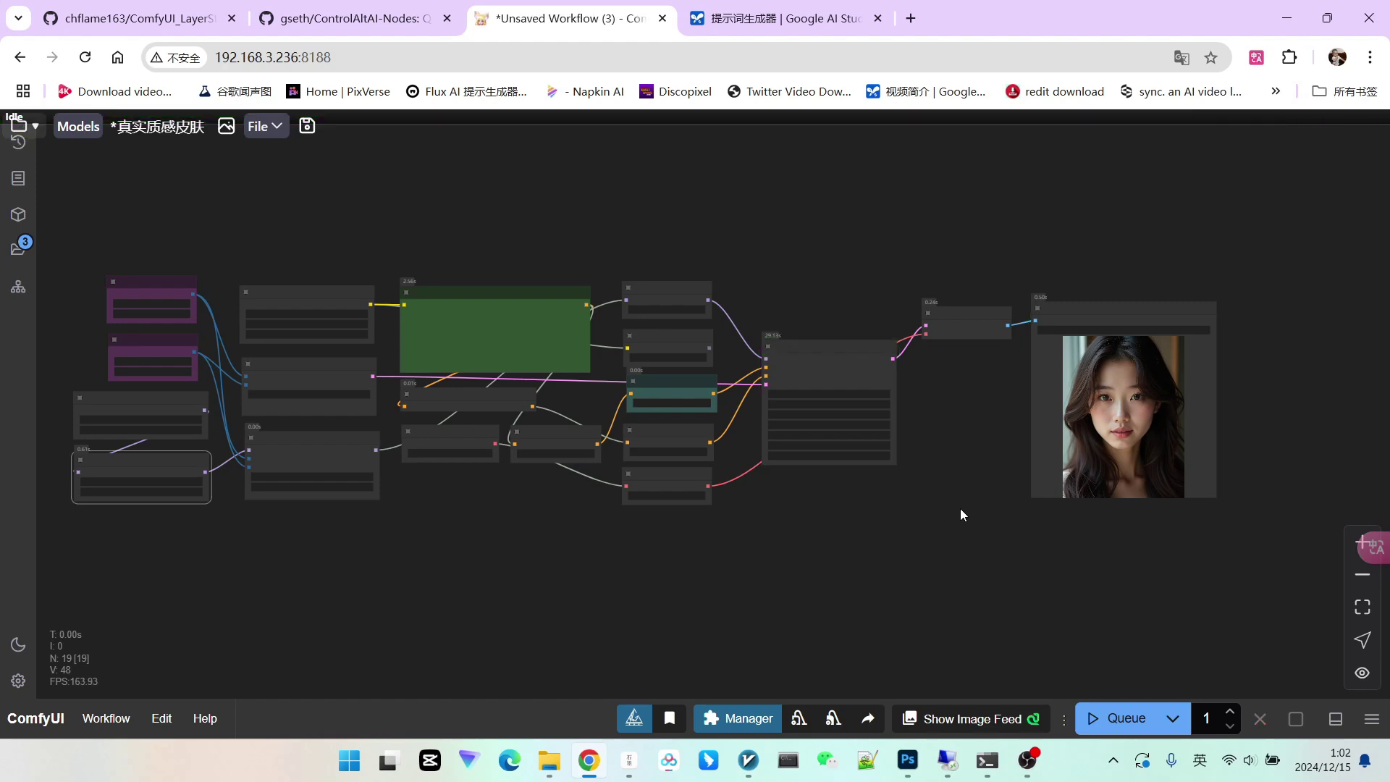
Examine the generated portrait's skin around the eyes, nose and cheeks, both close up and in full view
drag(717, 341, 729, 363)
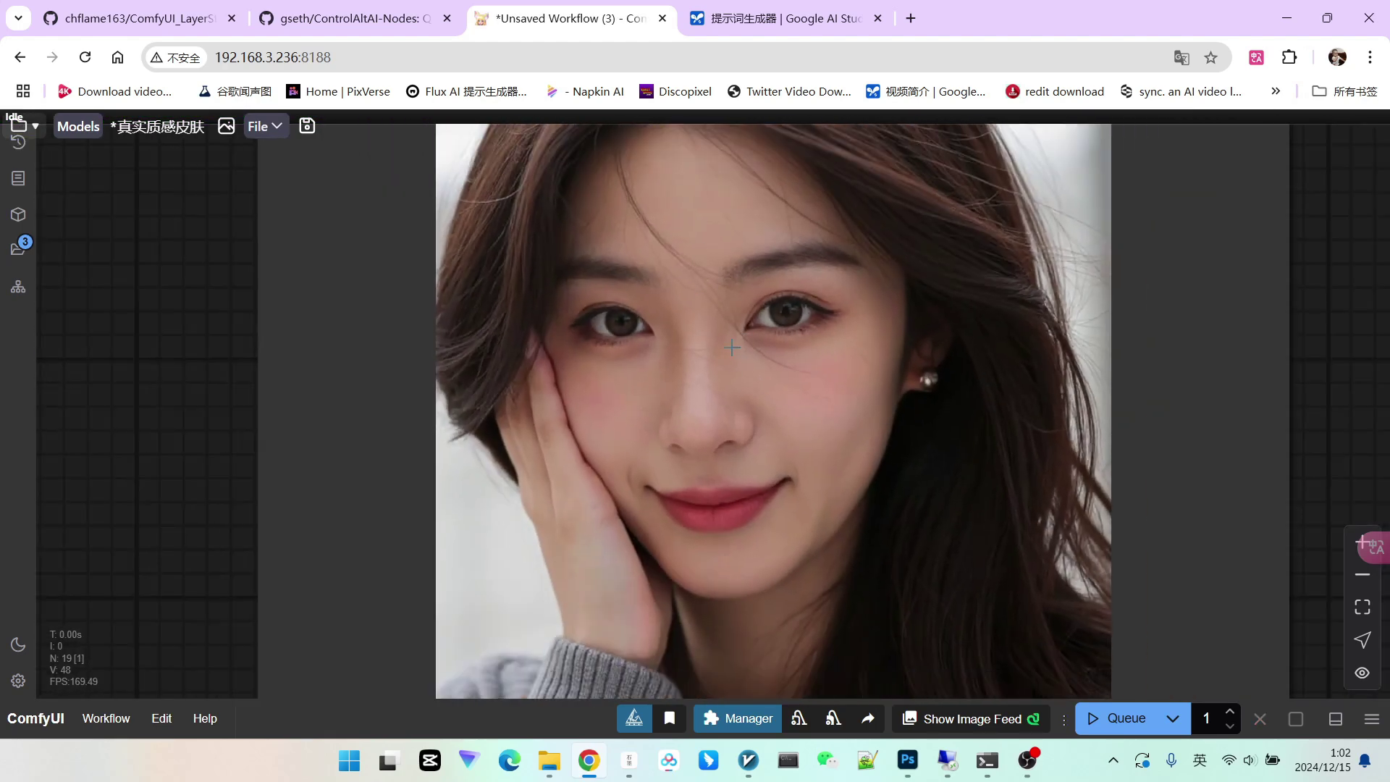
scroll(732, 347, down, 3)
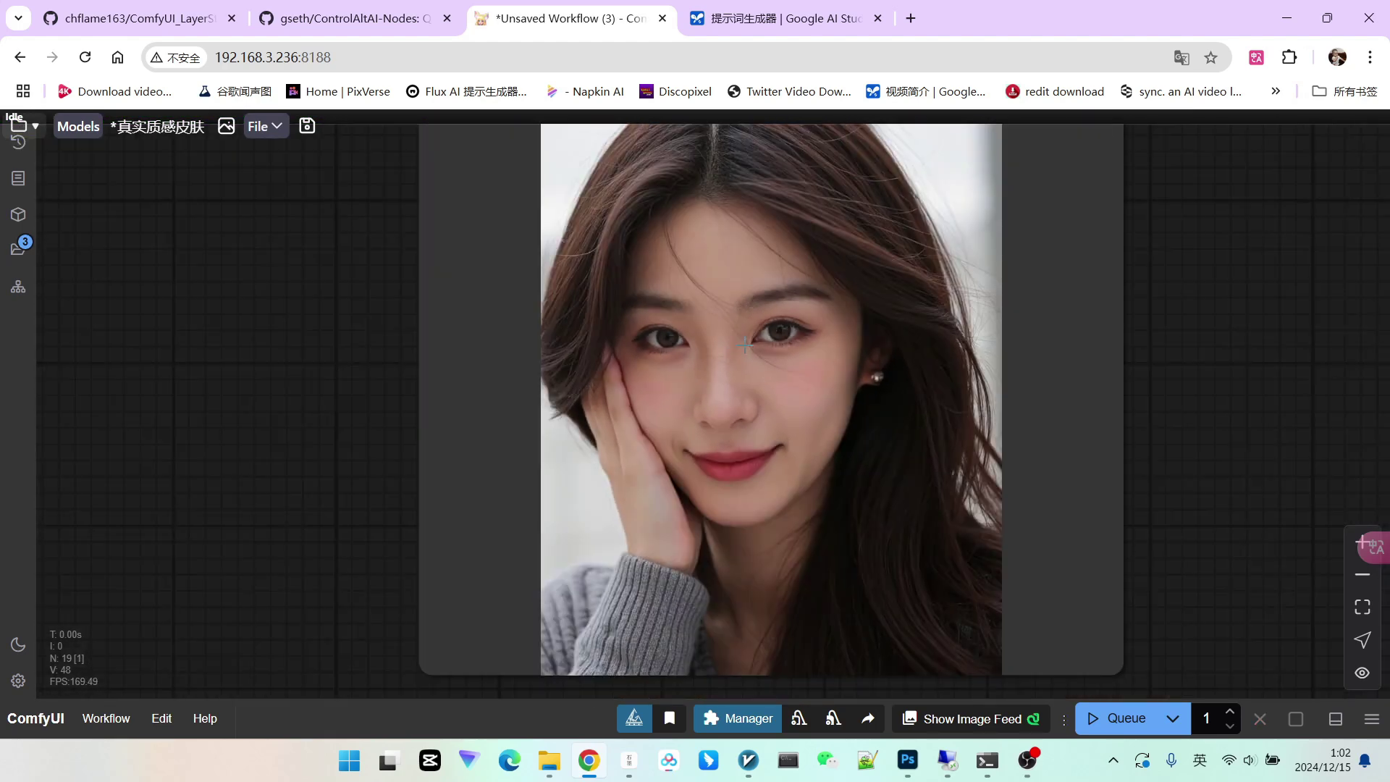
scroll(698, 350, up, 6)
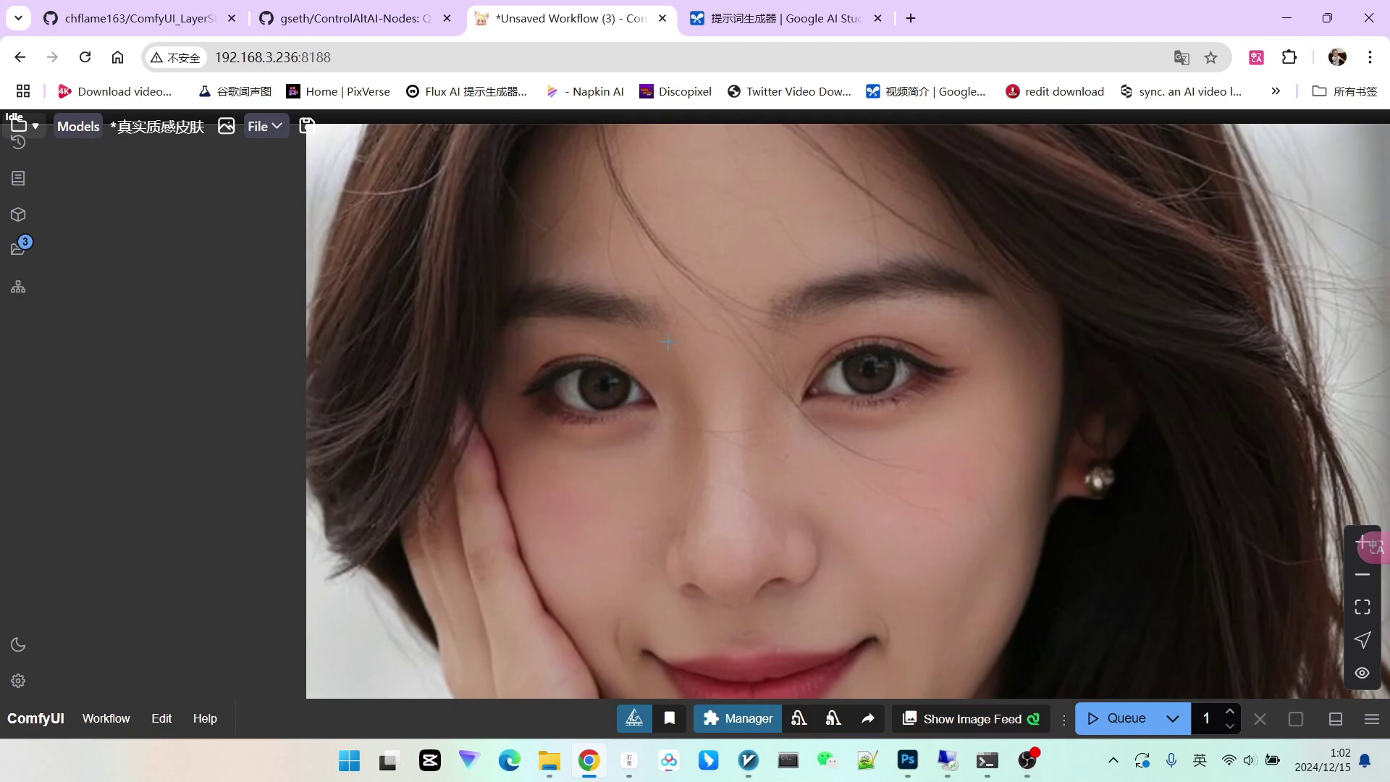
scroll(667, 342, down, 4)
scroll(674, 344, up, 2)
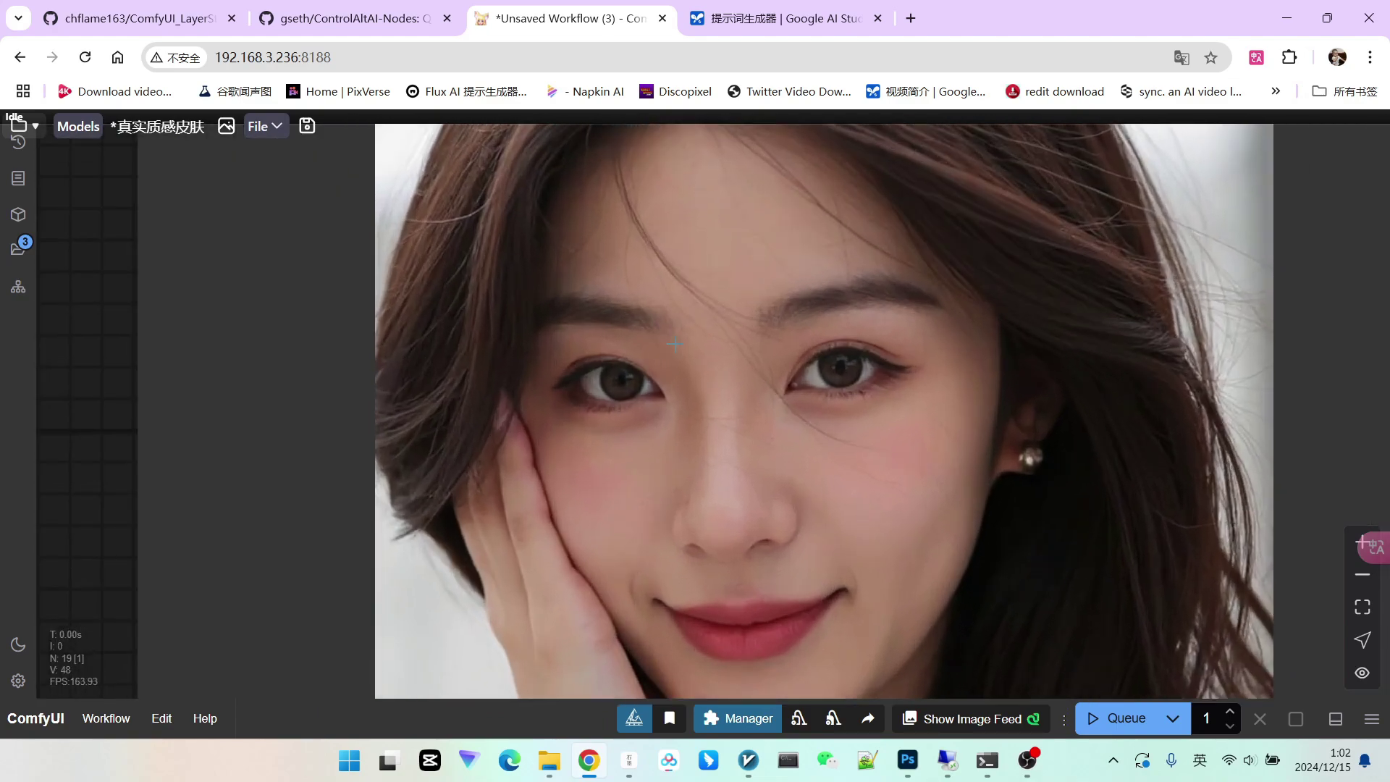
scroll(816, 351, up, 2)
scroll(556, 353, up, 3)
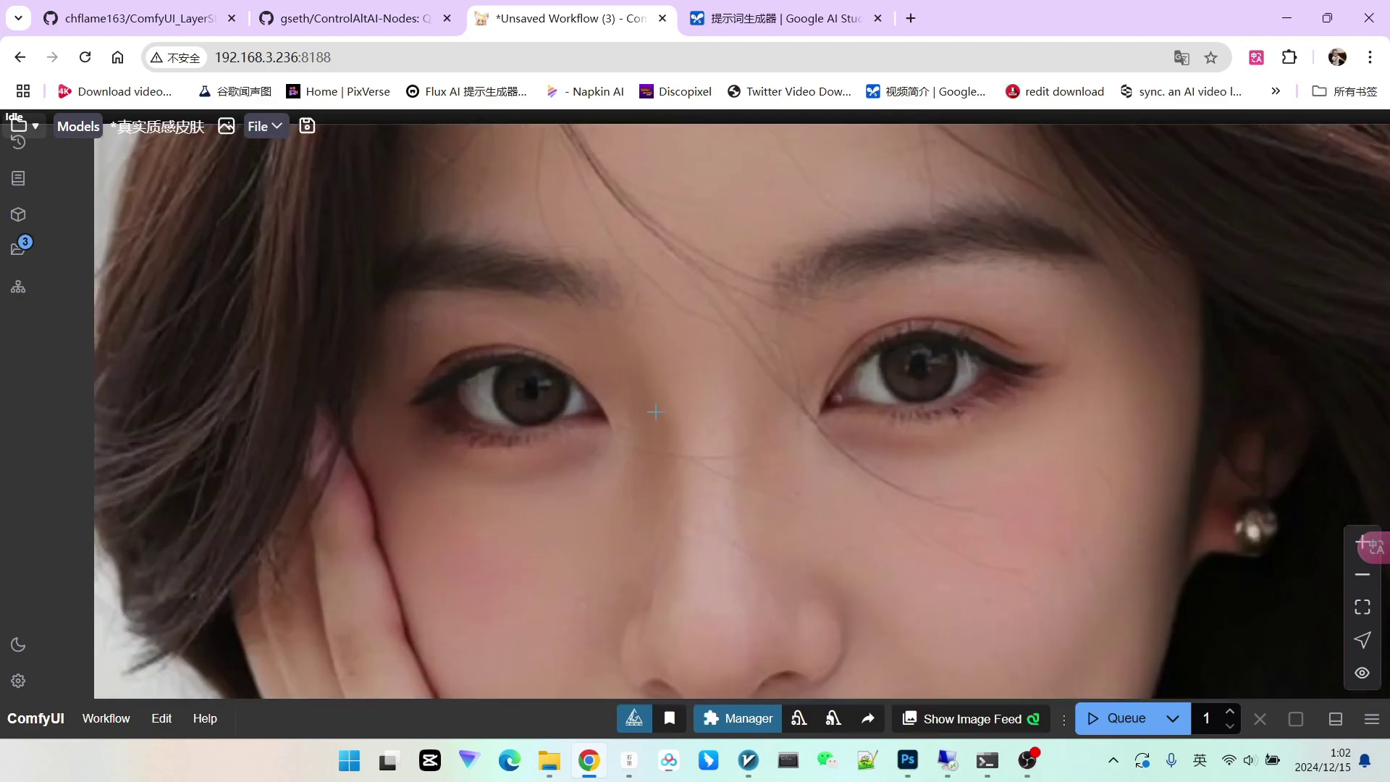
scroll(694, 396, down, 2)
scroll(697, 325, down, 5)
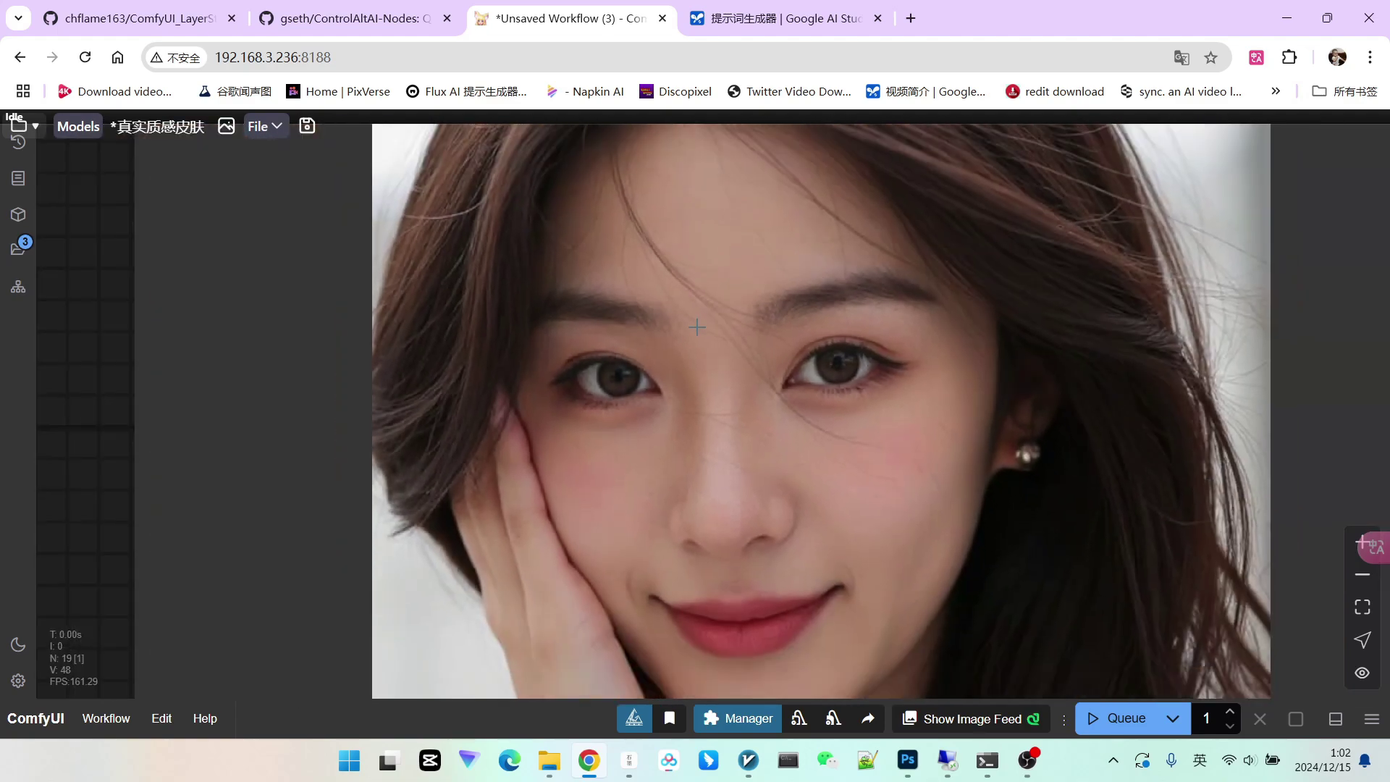
Add a second LoraLoaderModelOnly node directly below the first LoRA loader
scroll(642, 310, down, 14)
drag(333, 478, 961, 477)
scroll(957, 475, down, 3)
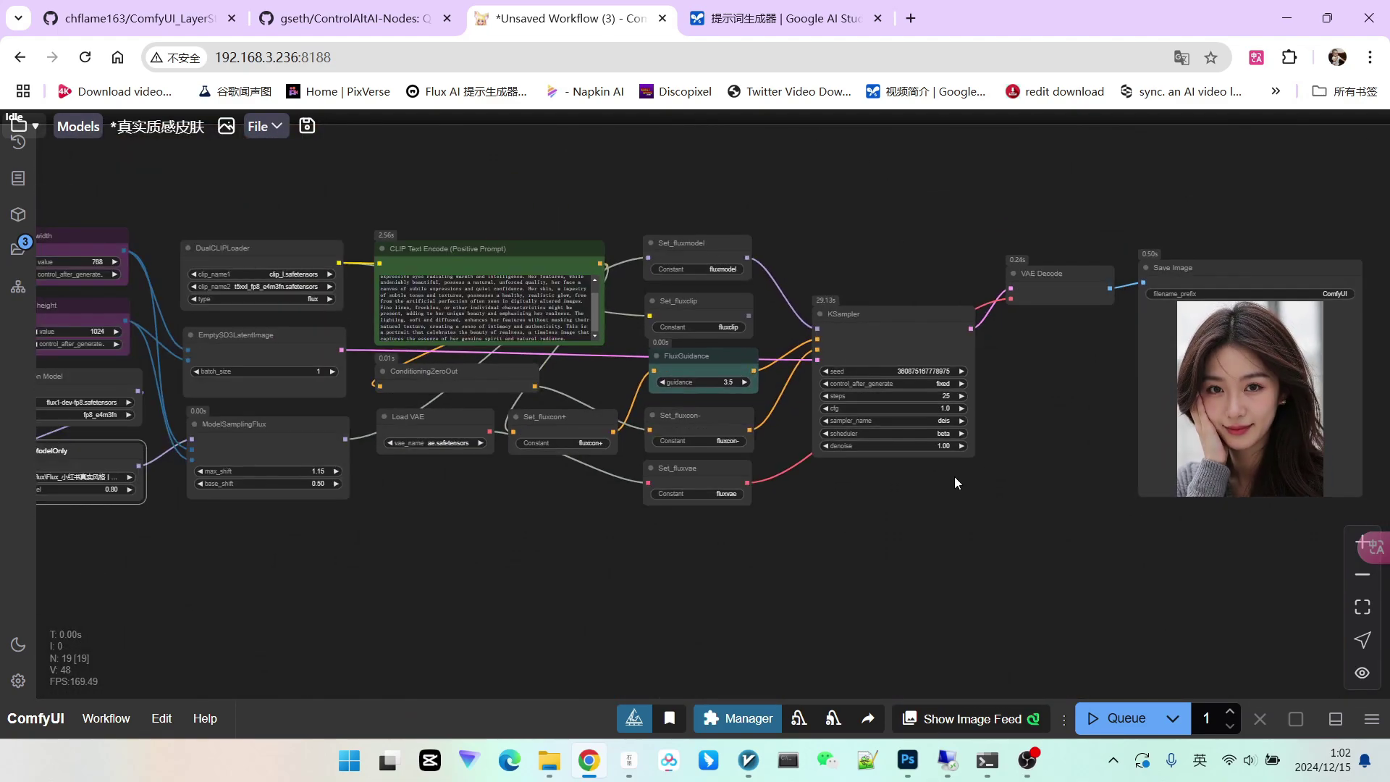
drag(897, 515, 1263, 472)
scroll(525, 506, up, 3)
click(339, 495)
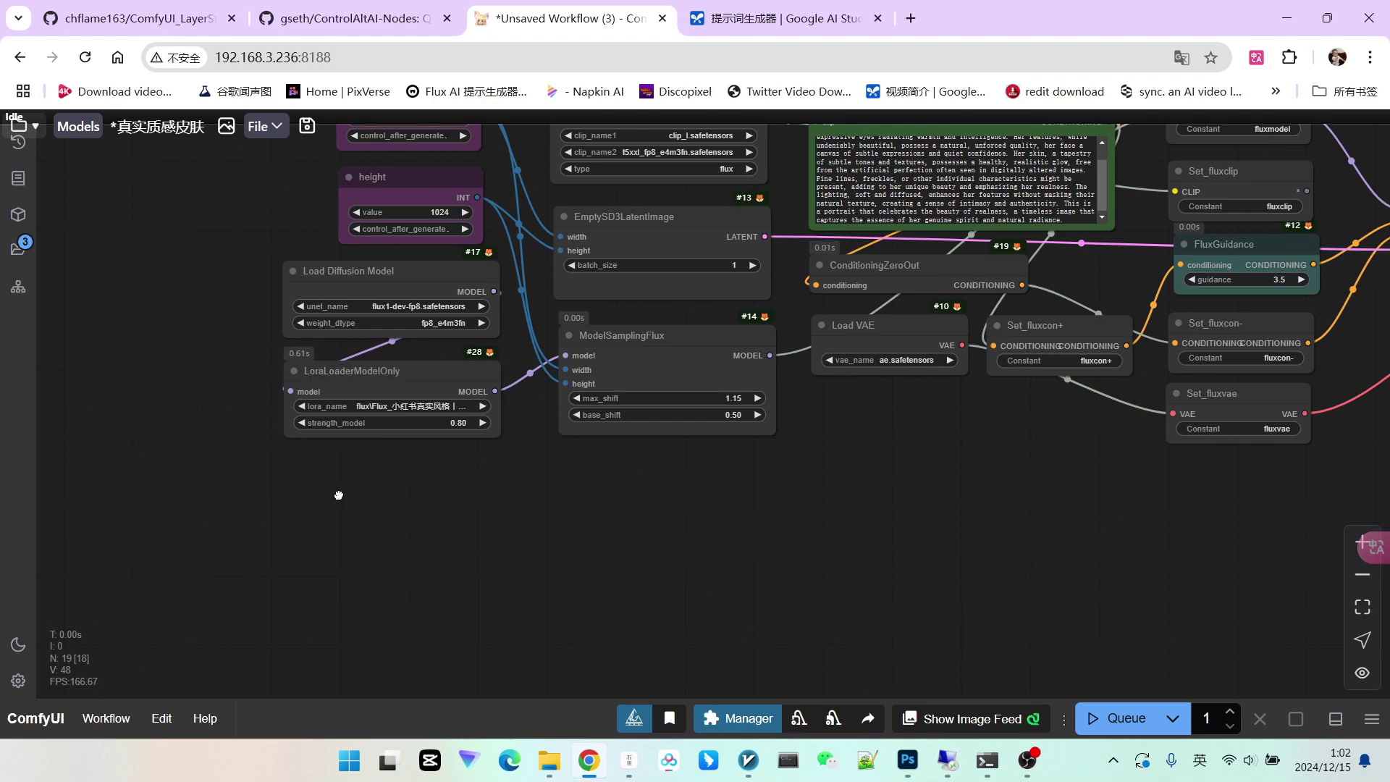
double_click(349, 492)
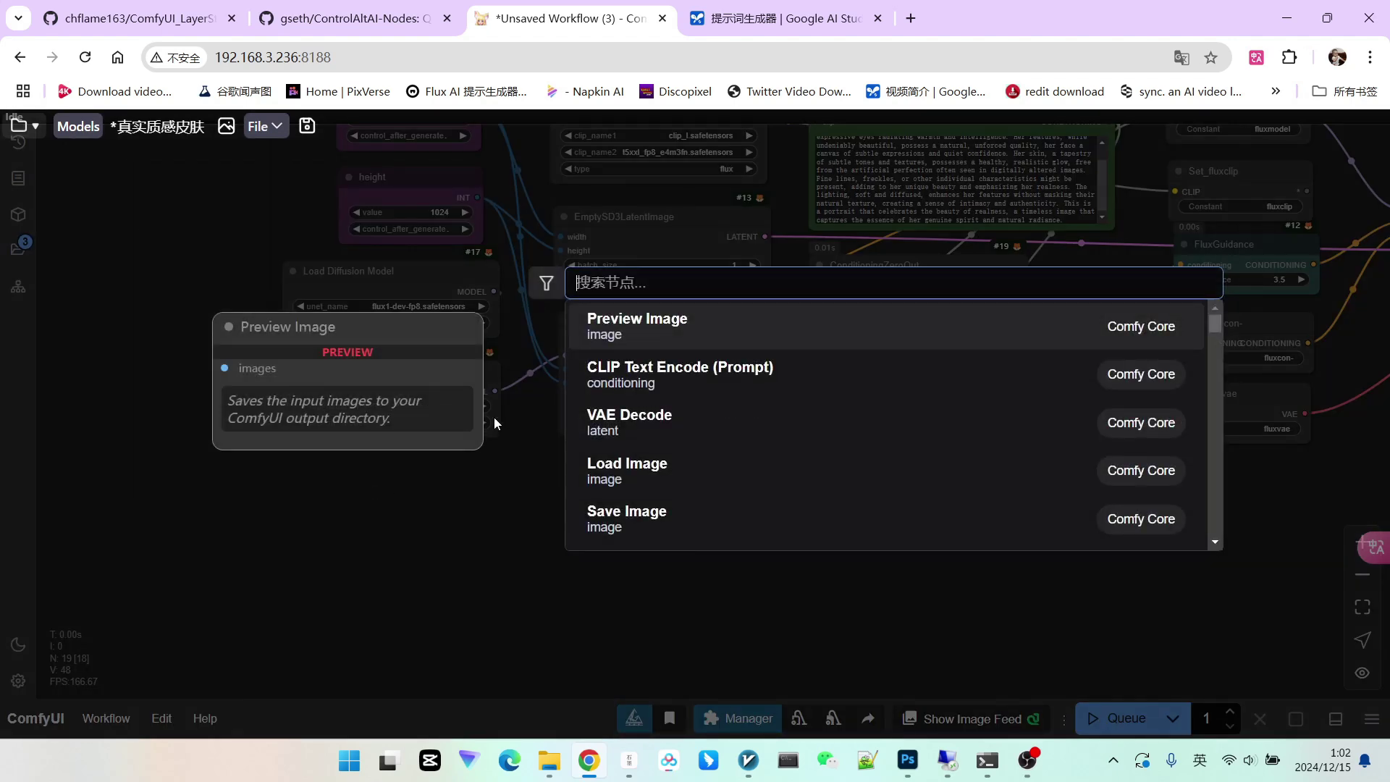
text(lora)
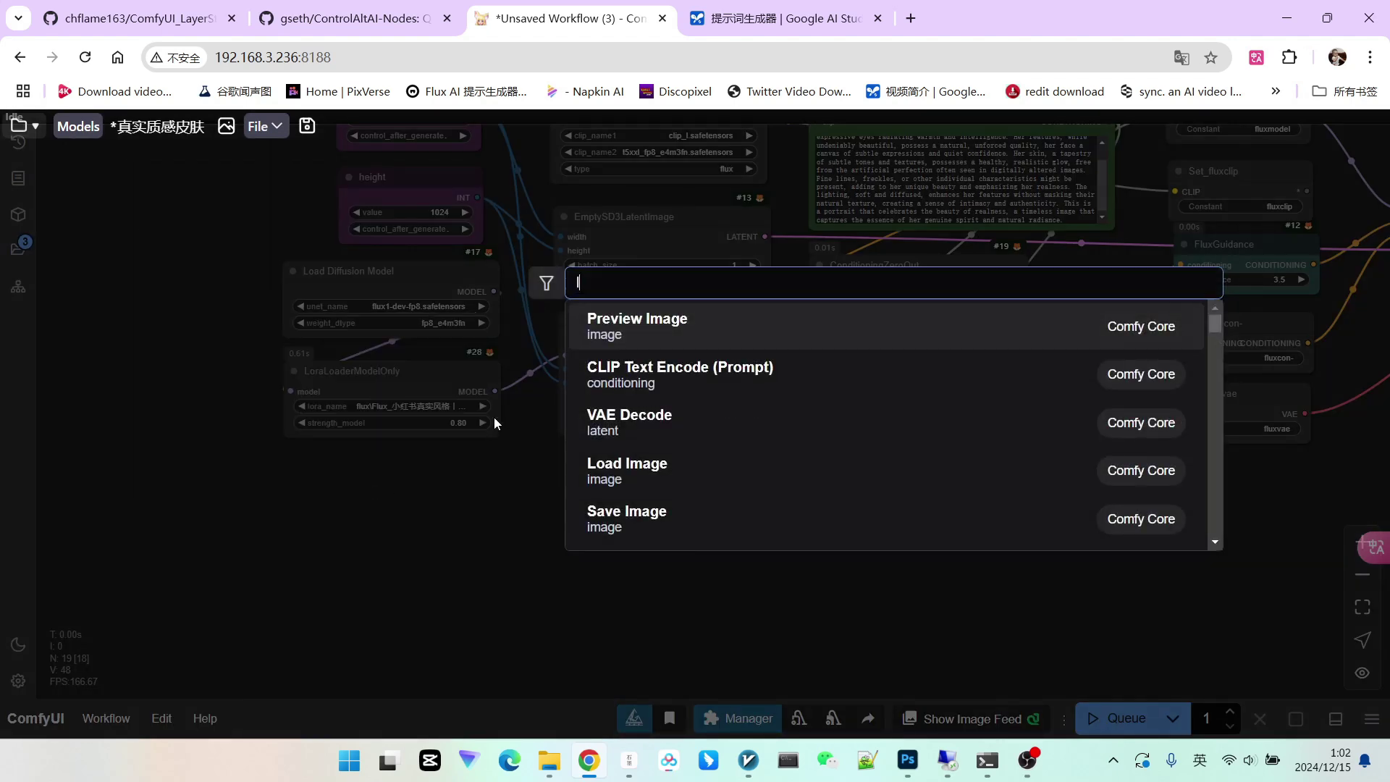
click(639, 394)
drag(482, 475, 396, 473)
Load ganlossv4.safetensors in the second LoRA loader at strength 0.50 and chain it between the first loader and ModelSamplingFlux
click(418, 506)
text(ganlossv4)
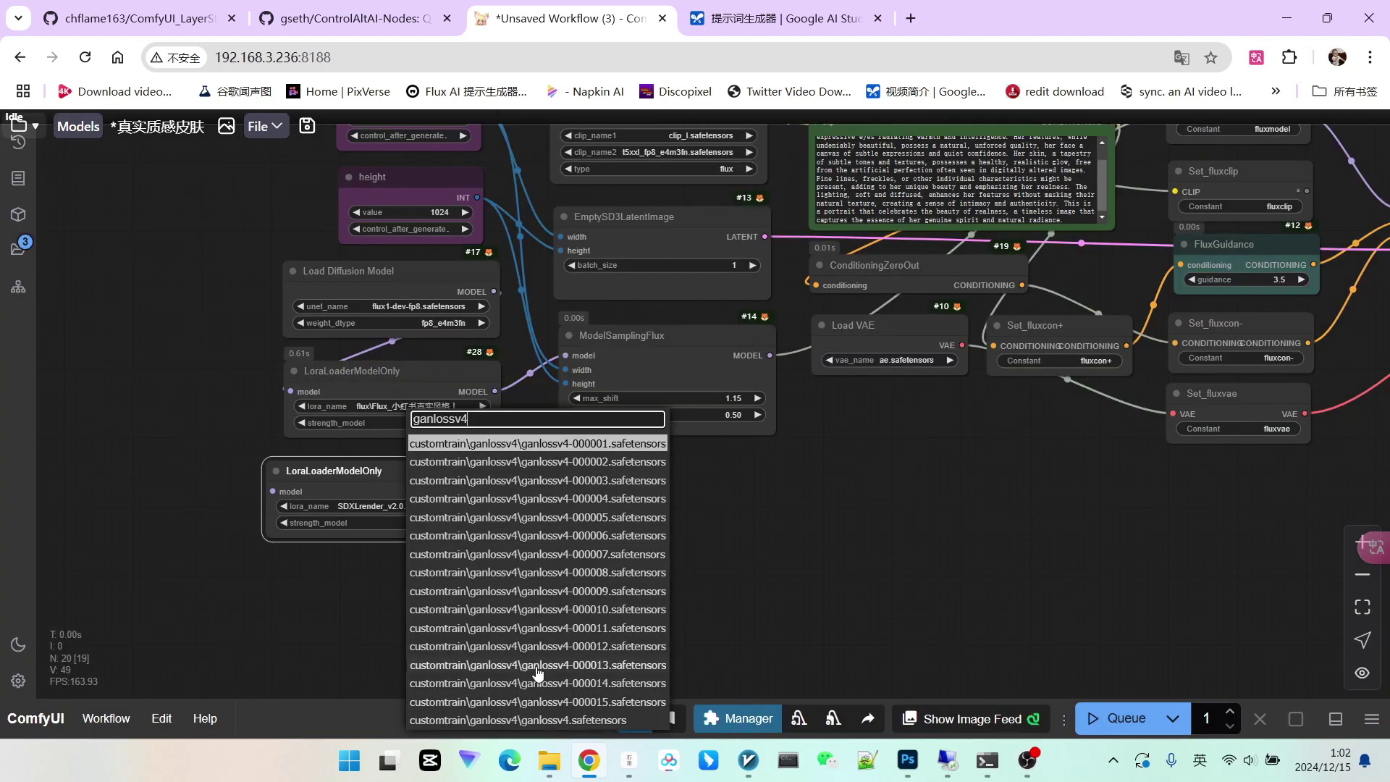
click(536, 716)
drag(495, 391, 566, 355)
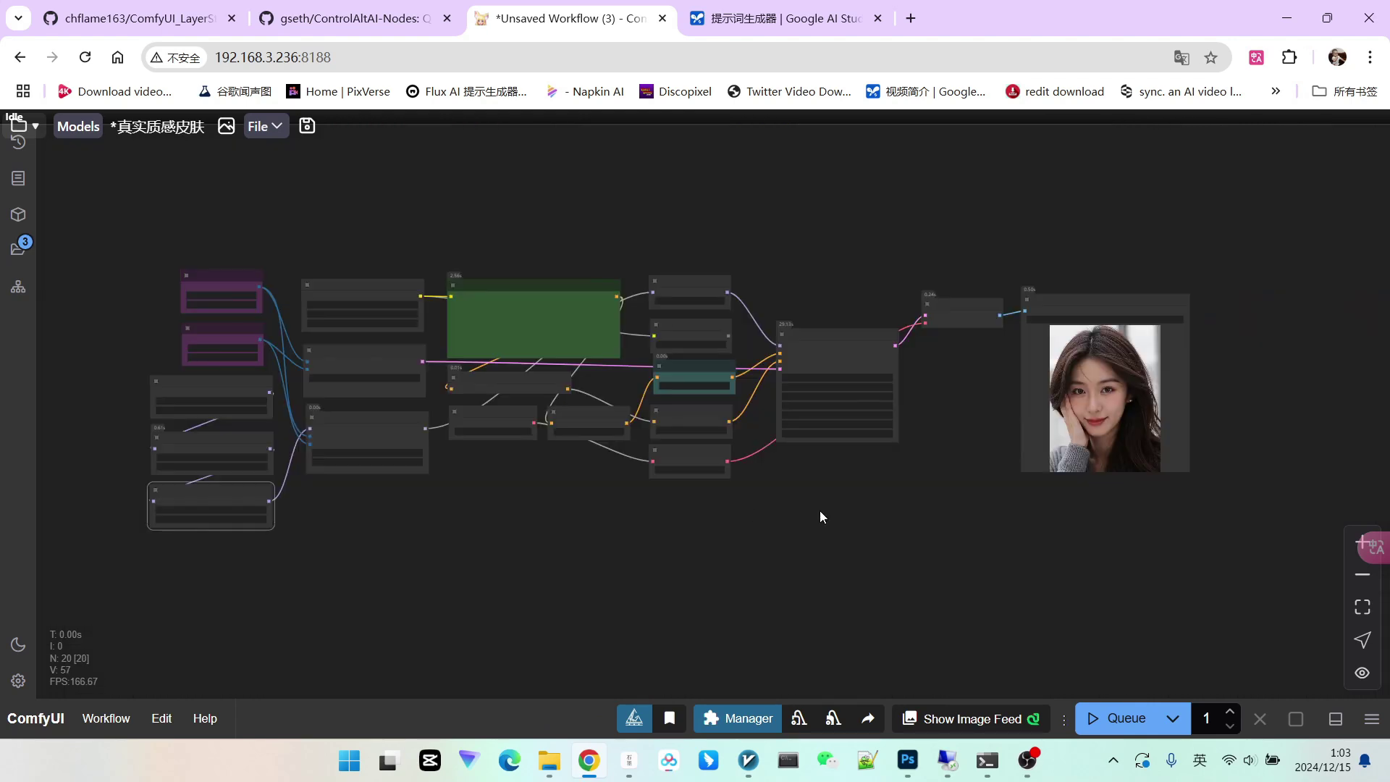
Examine the portrait generated with both LoRAs, checking its facial skin, moles and hair at several magnifications
scroll(820, 511, up, 2)
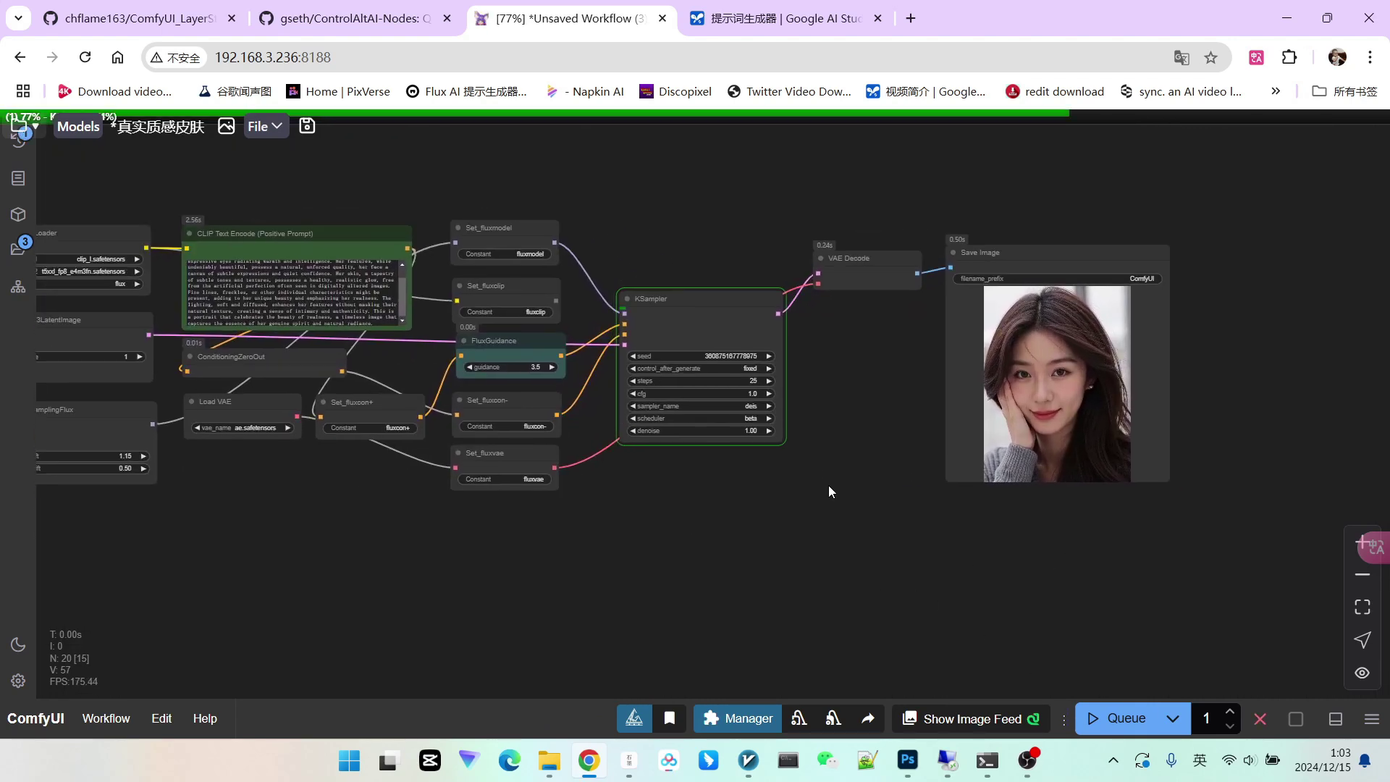
scroll(847, 478, up, 3)
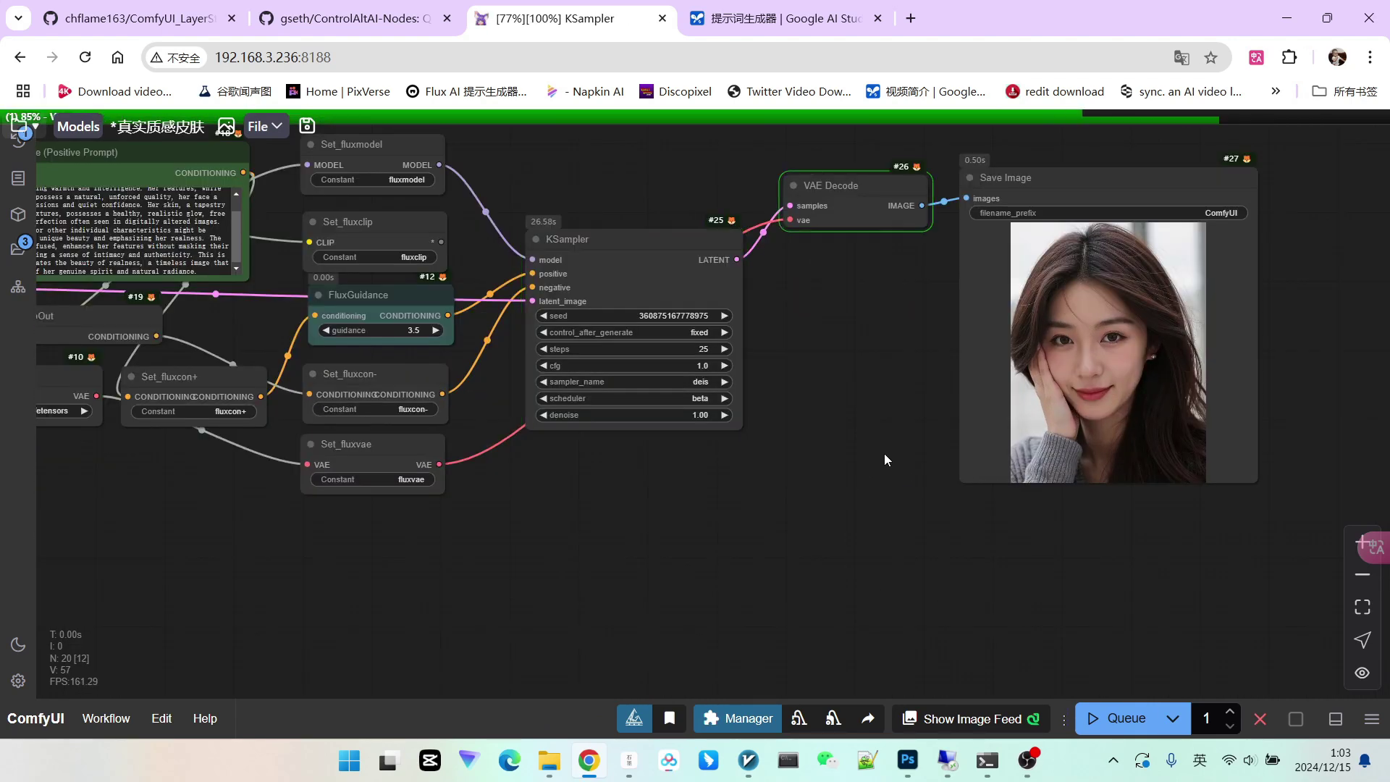
scroll(934, 354, up, 6)
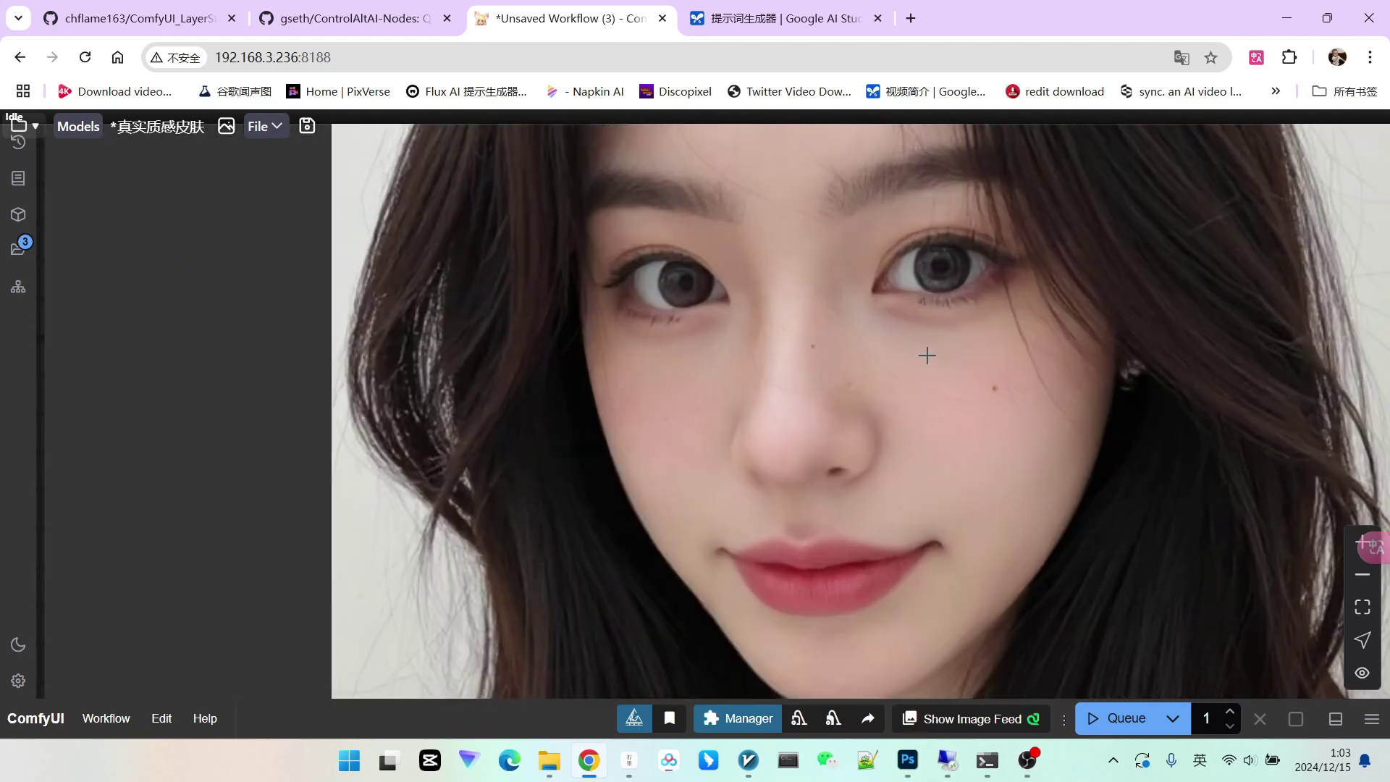
scroll(905, 309, down, 3)
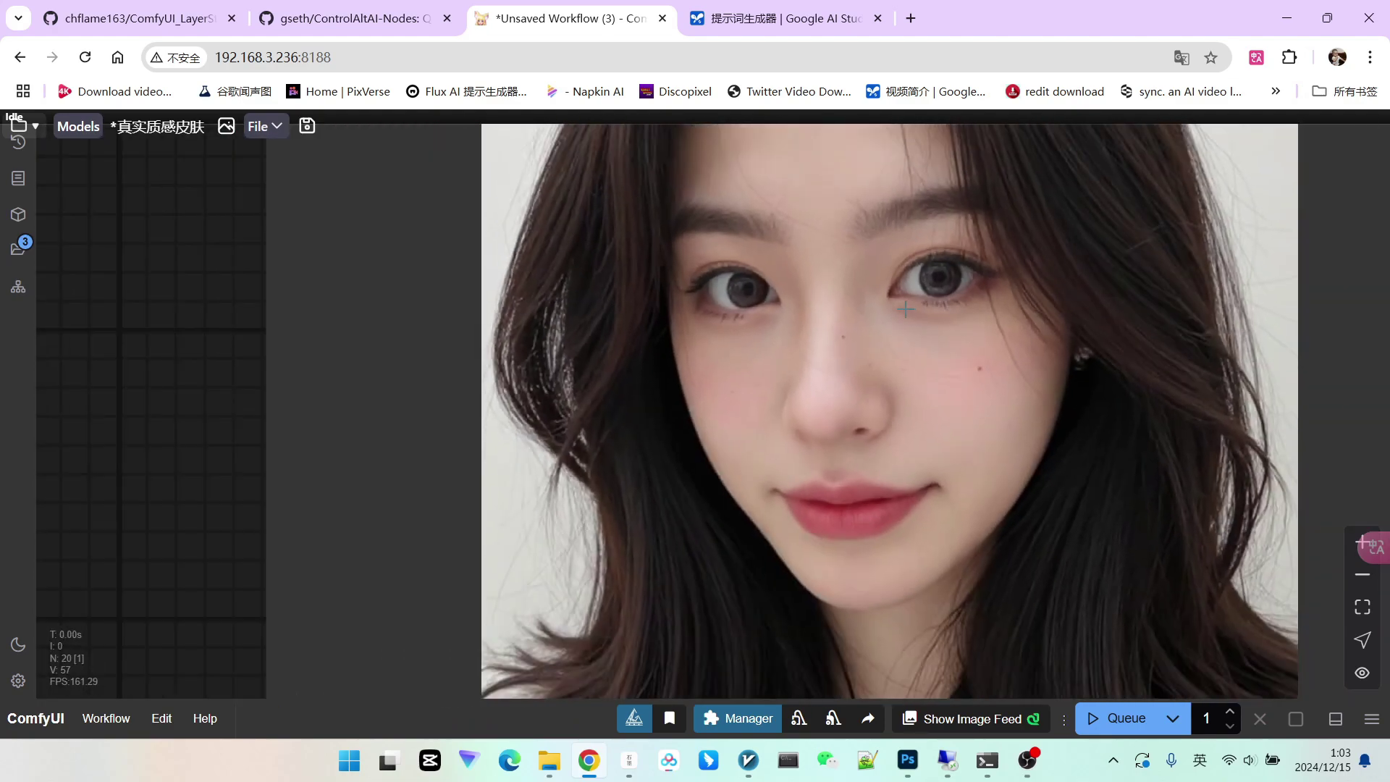
scroll(876, 341, down, 3)
scroll(836, 336, up, 10)
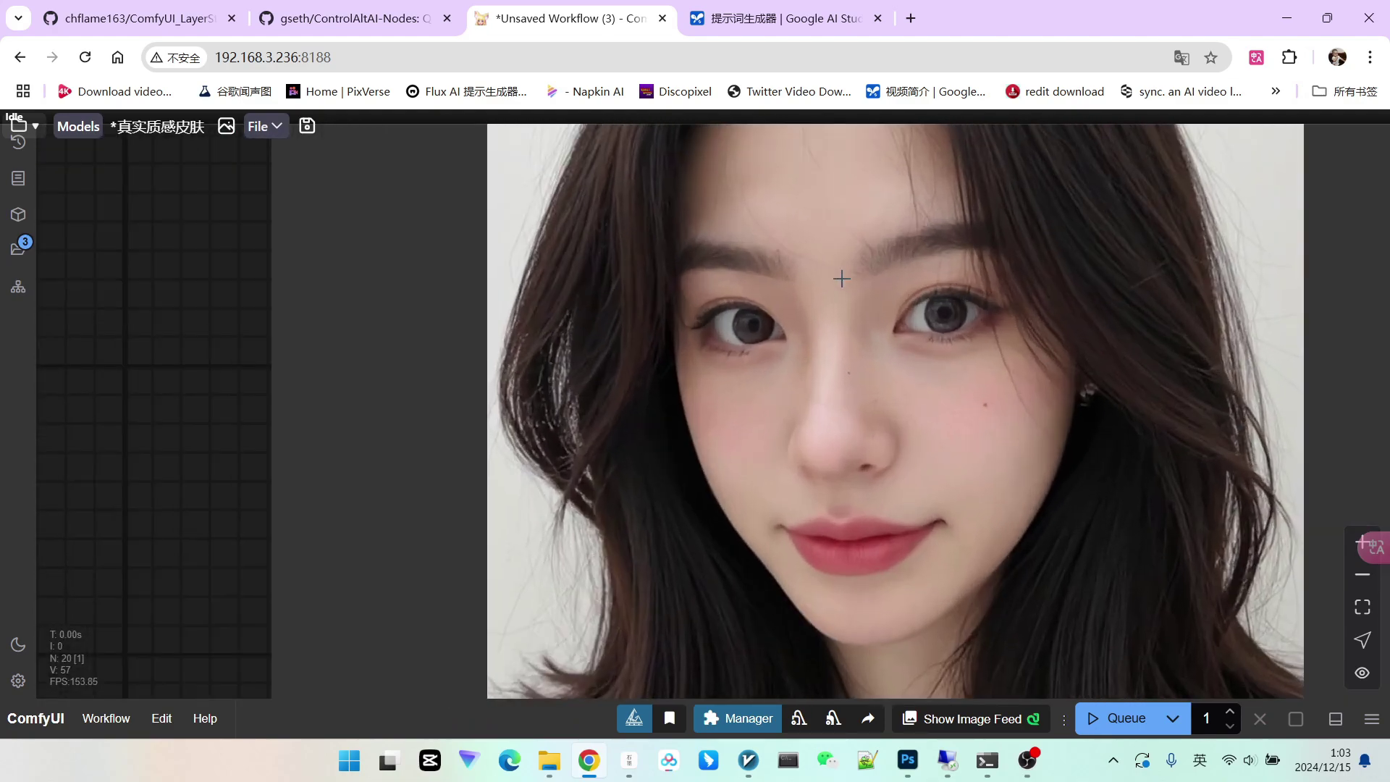
scroll(919, 379, down, 4)
scroll(911, 389, down, 6)
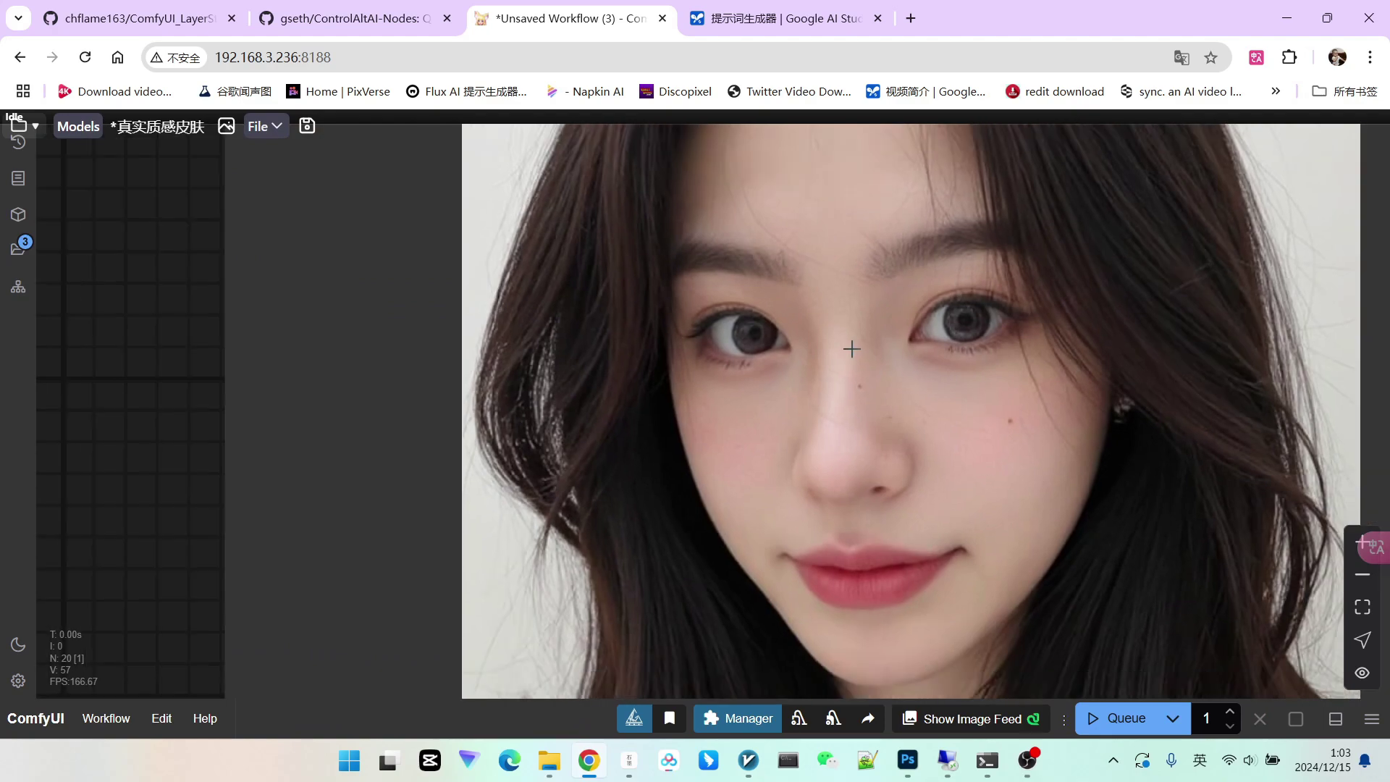
drag(592, 391, 1083, 368)
scroll(789, 395, down, 3)
scroll(818, 382, up, 3)
scroll(705, 371, up, 2)
scroll(568, 368, up, 3)
scroll(963, 380, up, 7)
scroll(835, 348, down, 13)
Bypass the second LoraLoaderModelOnly node, the one that loads the ganlossv4 LoRA
scroll(863, 369, down, 4)
scroll(1040, 426, down, 4)
scroll(689, 469, up, 7)
scroll(435, 354, up, 4)
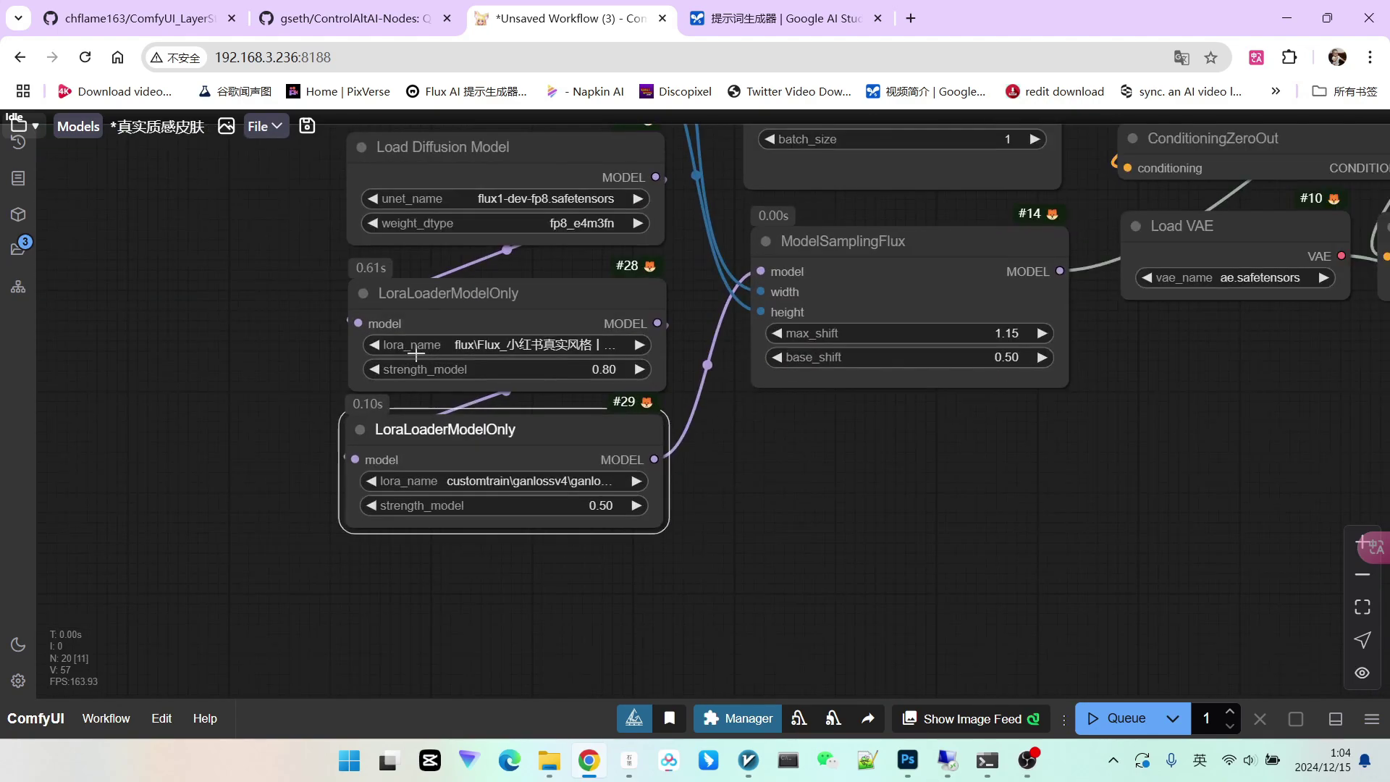
right_click(558, 429)
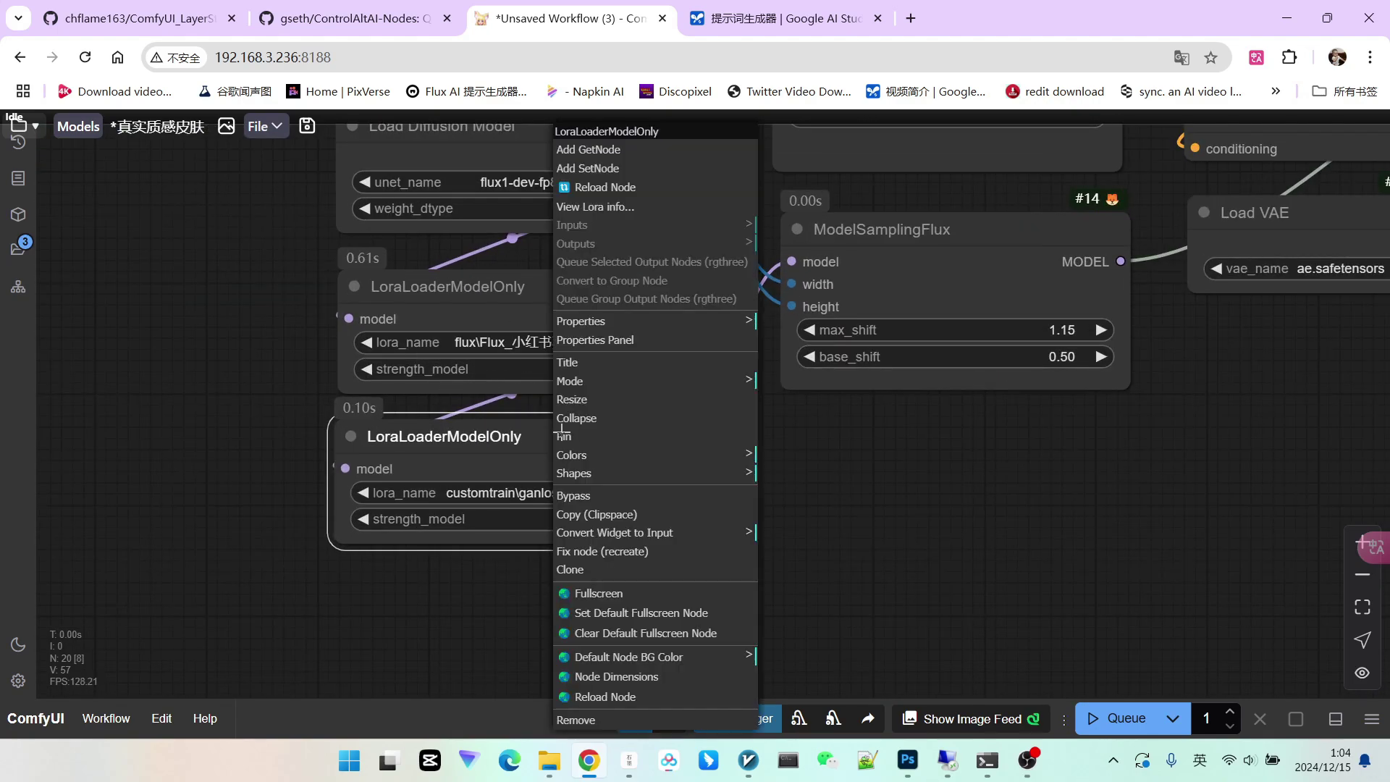
click(579, 492)
scroll(898, 488, down, 4)
scroll(921, 490, up, 4)
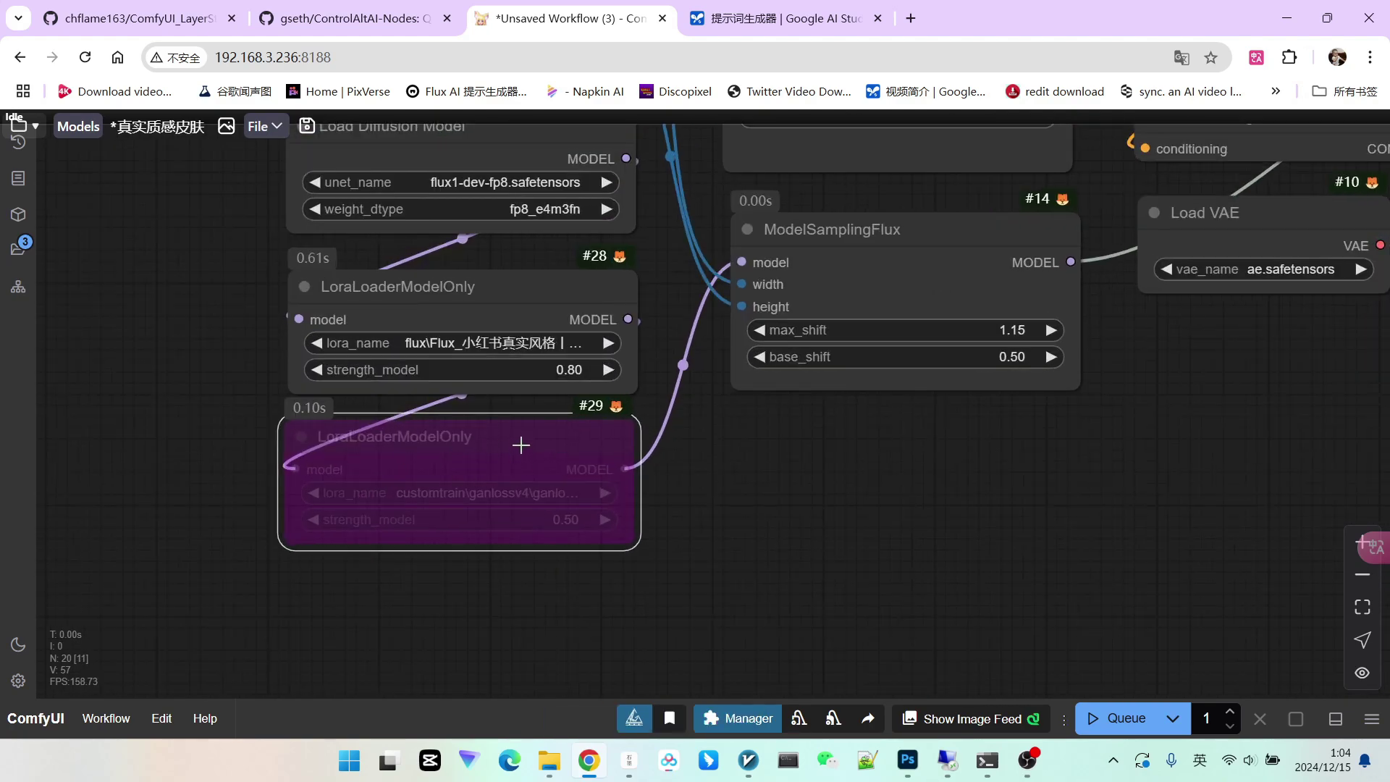
Review the KSampler settings and re-examine the face in the Save Image node's current portrait
scroll(527, 444, down, 3)
drag(832, 465, 473, 485)
drag(1021, 481, 538, 506)
drag(1087, 485, 704, 497)
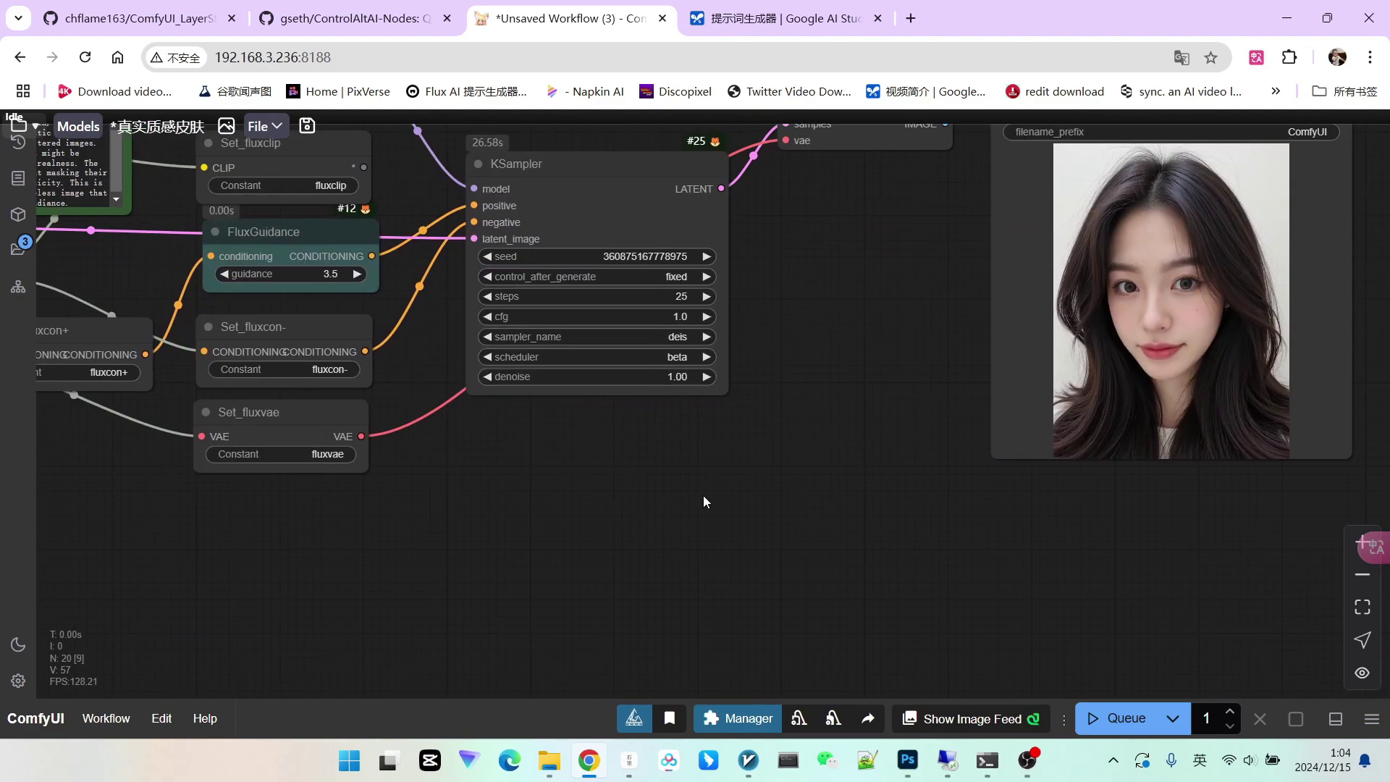
scroll(963, 304, up, 5)
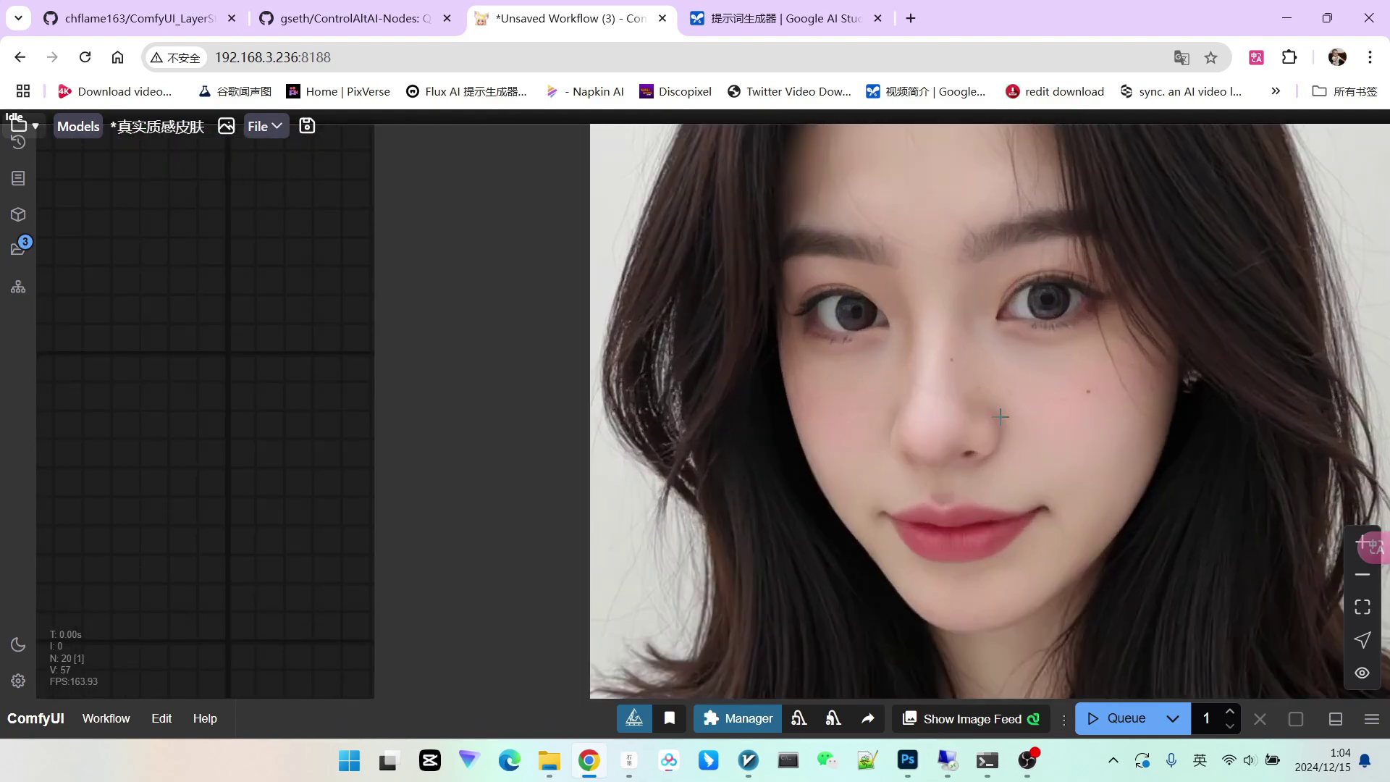
scroll(1049, 362, down, 2)
scroll(1051, 365, up, 4)
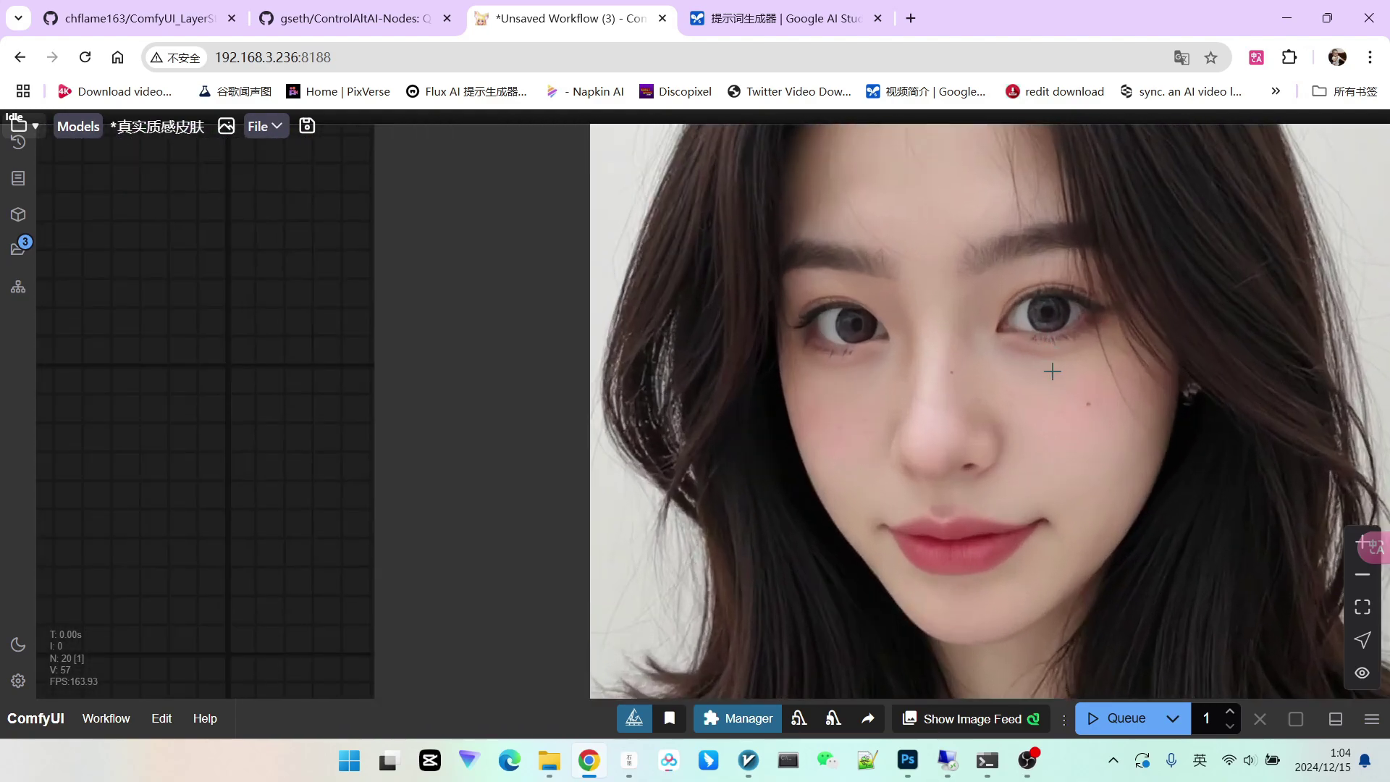
scroll(963, 397, down, 6)
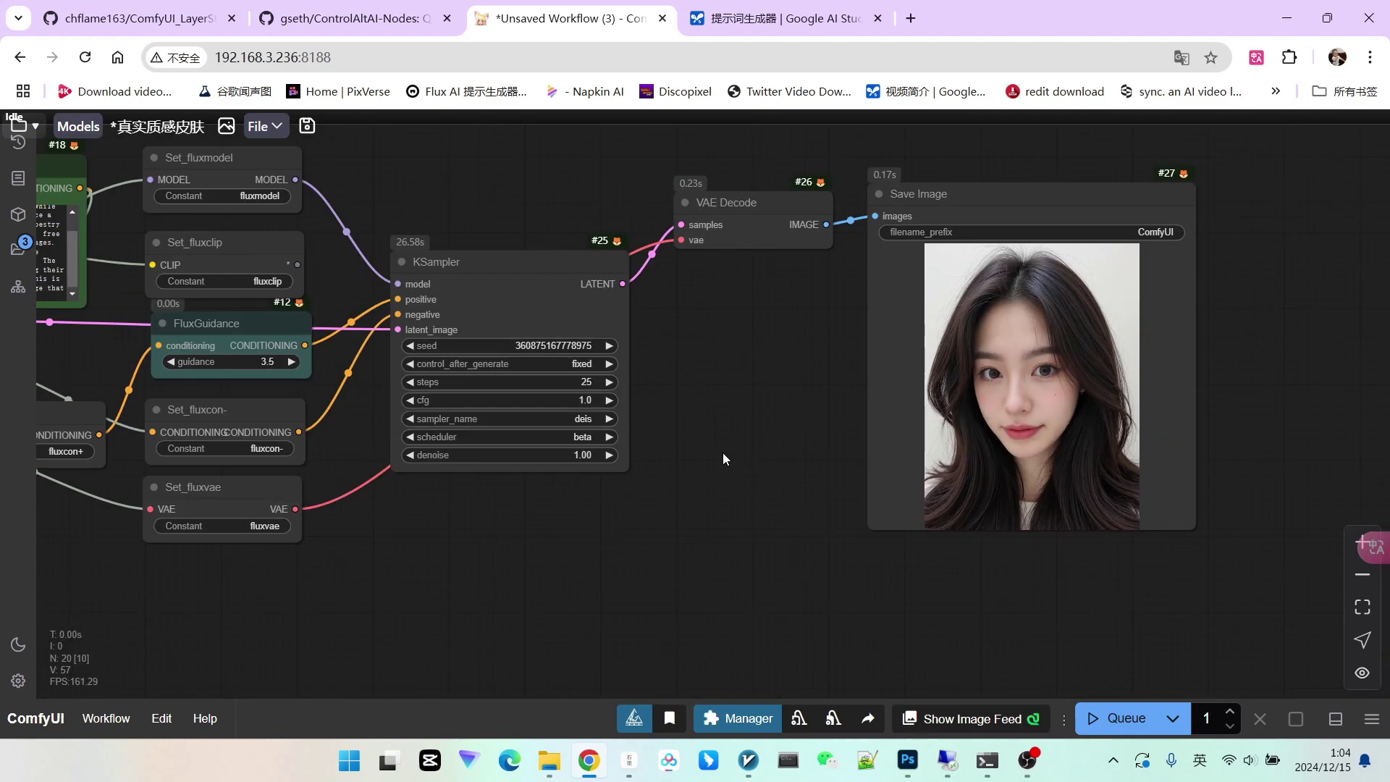
Set the KSampler's control_after_generate to randomize and queue new portrait generations
drag(722, 453, 985, 443)
scroll(986, 440, down, 4)
scroll(1006, 437, up, 2)
click(950, 372)
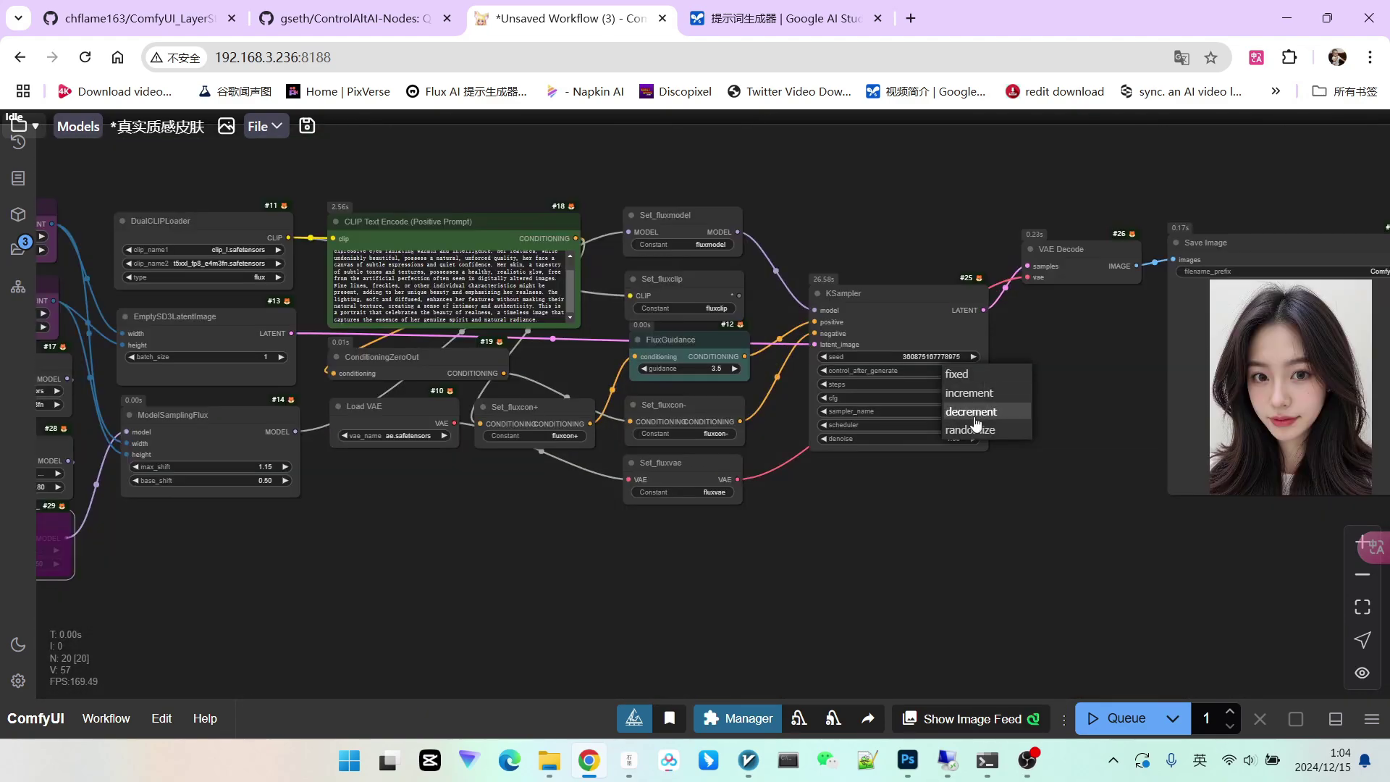
click(973, 430)
key(ctrl+Return)
drag(1083, 524, 980, 528)
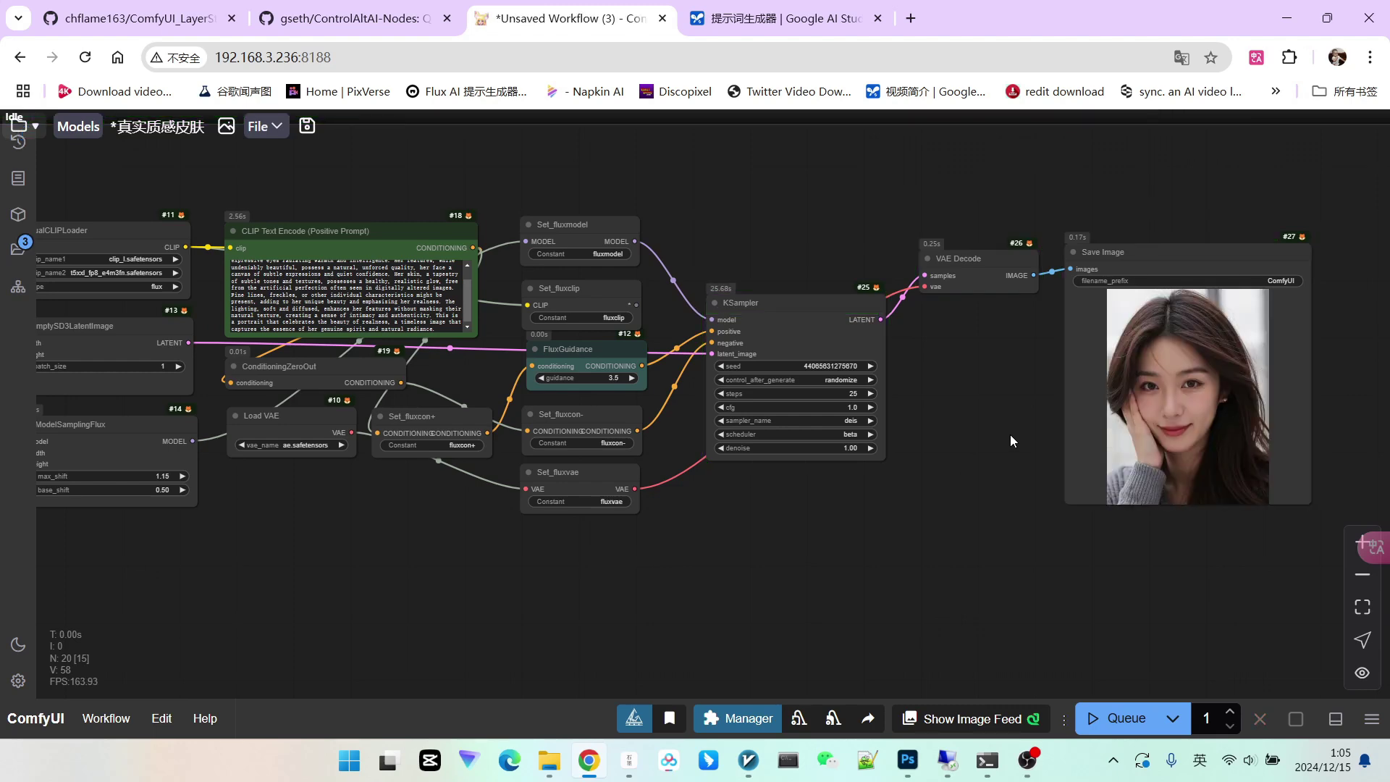
scroll(989, 365, up, 5)
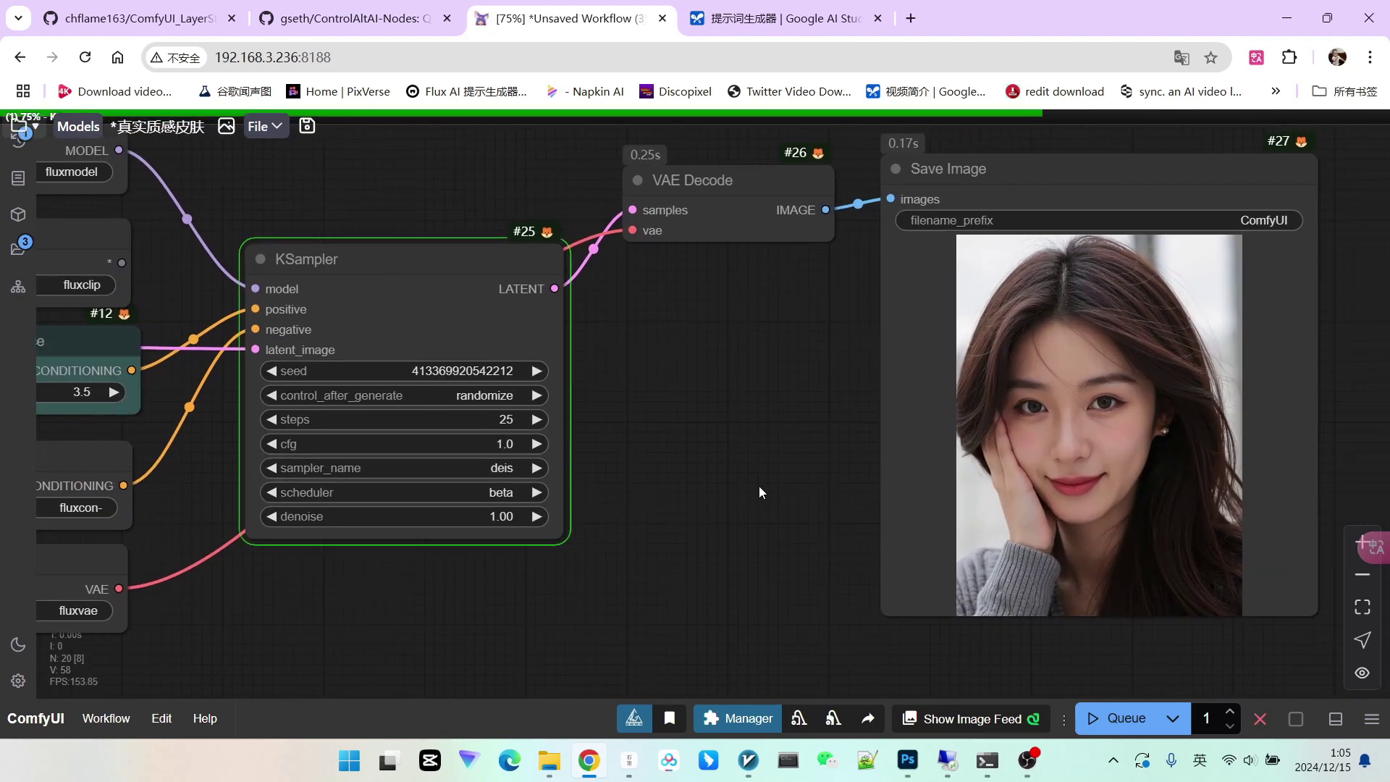
drag(759, 487, 739, 488)
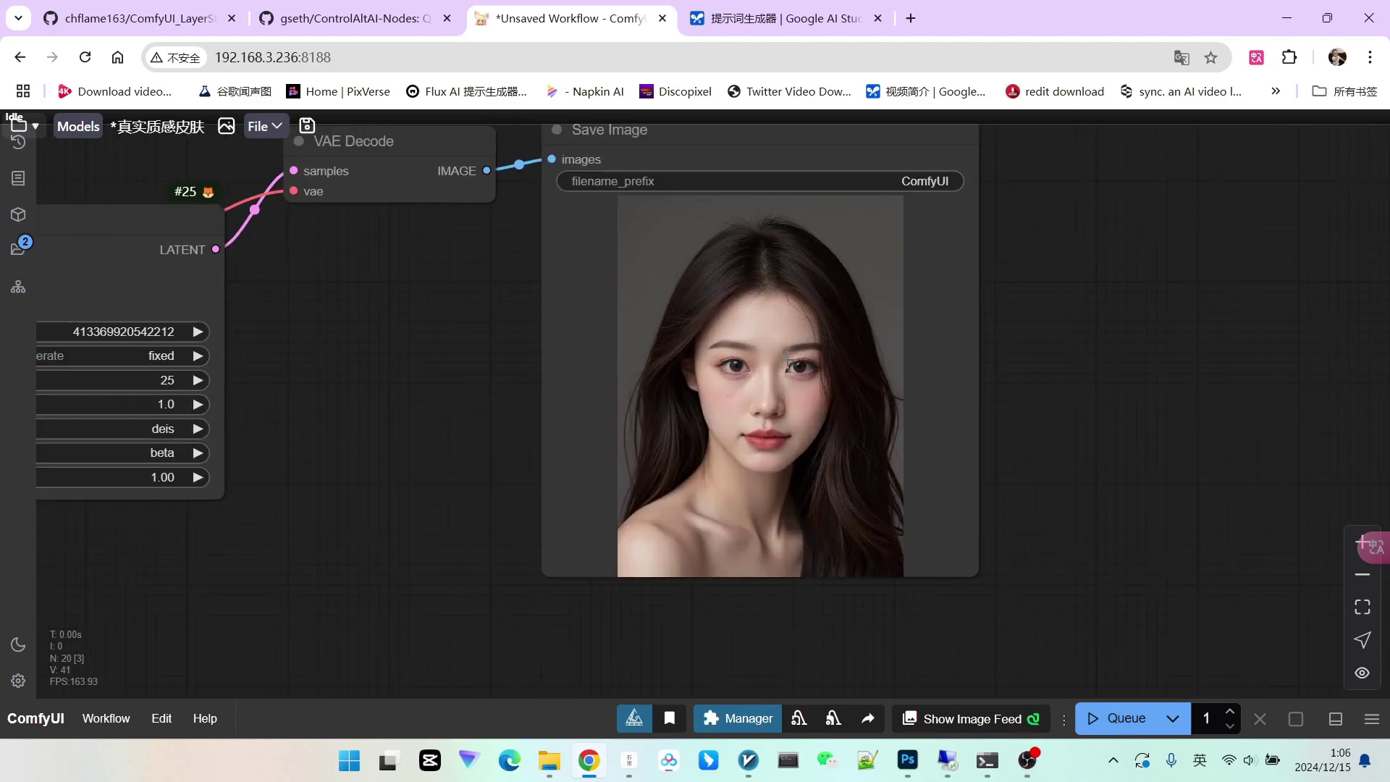
Examine the new portrait in the Save Image node at several magnifications, checking the skin texture, eyes and hair against the KSampler settings
scroll(782, 389, up, 5)
scroll(786, 387, up, 3)
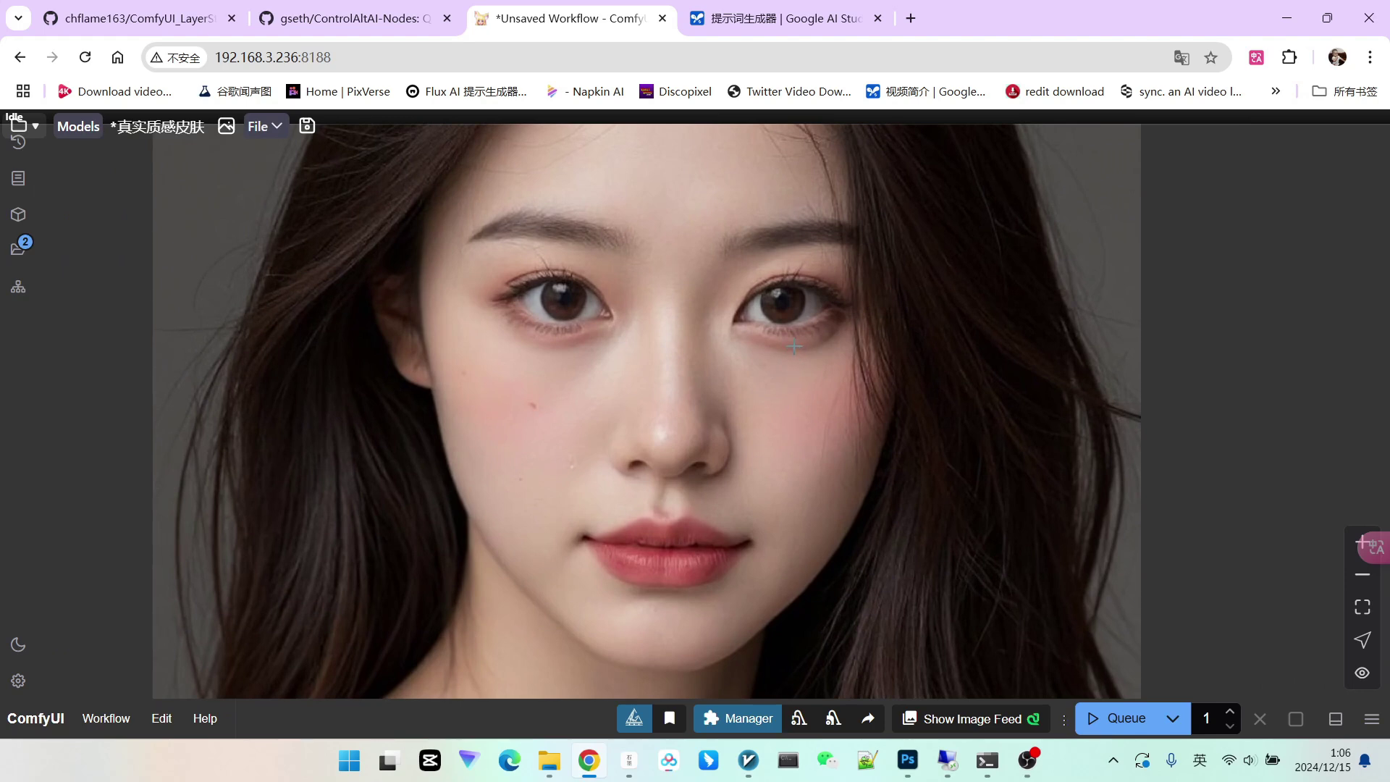
scroll(794, 347, down, 1)
scroll(786, 347, up, 2)
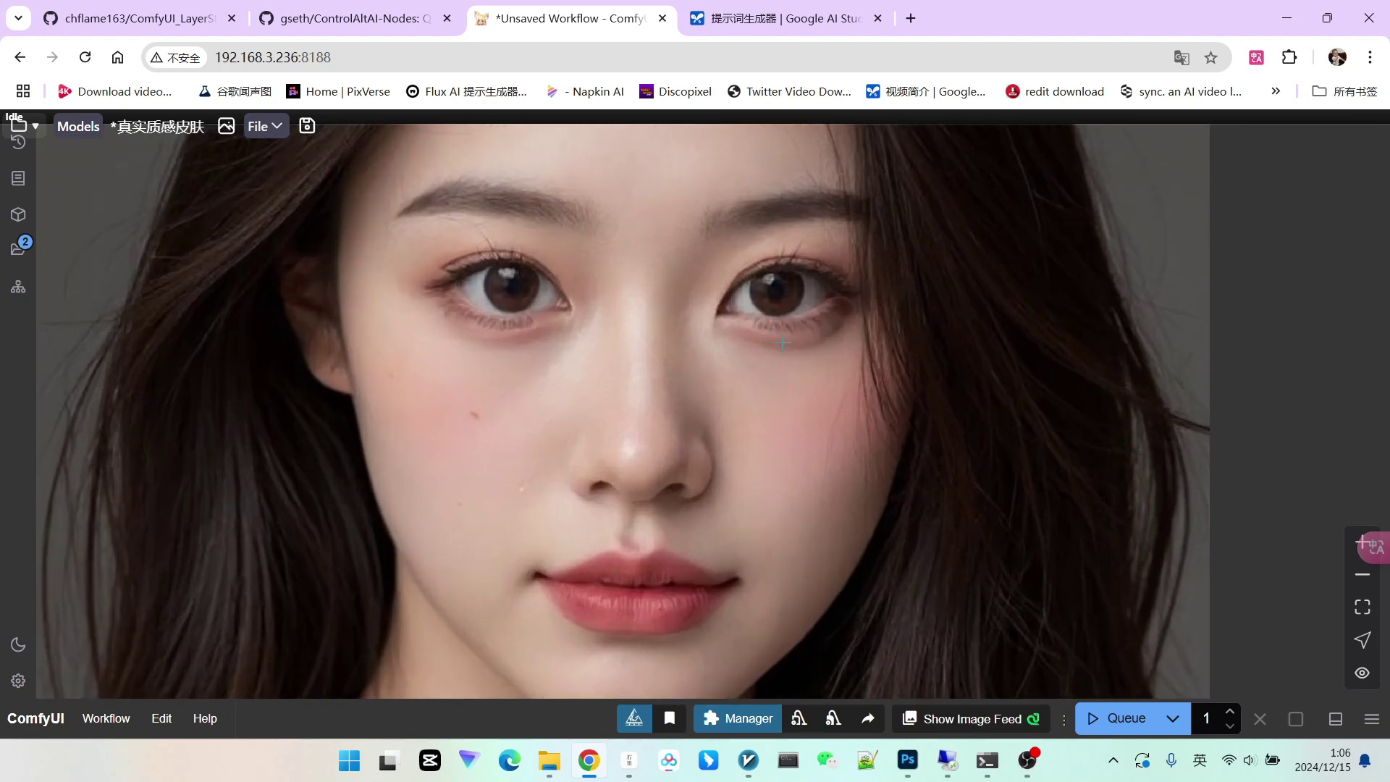
scroll(783, 342, down, 2)
scroll(783, 340, down, 1)
scroll(724, 272, up, 1)
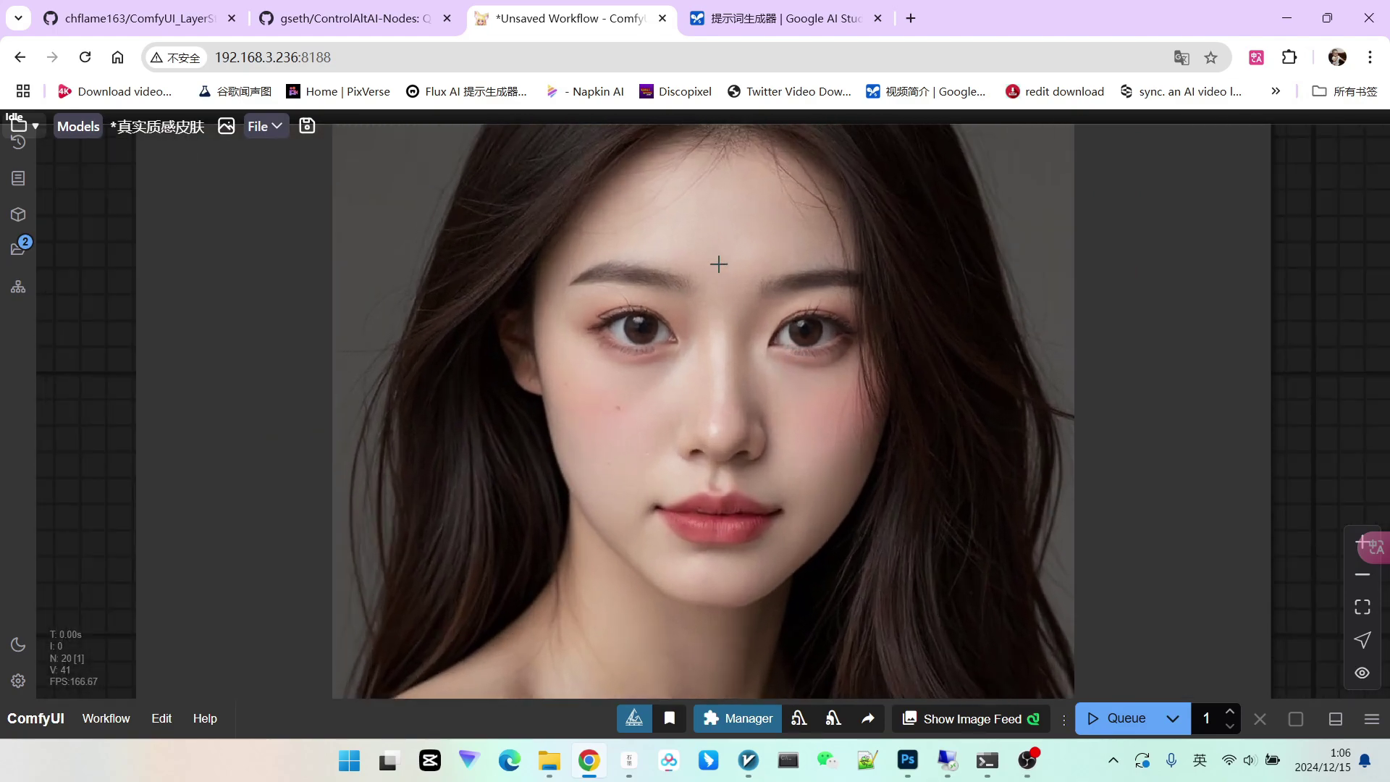
scroll(838, 397, up, 2)
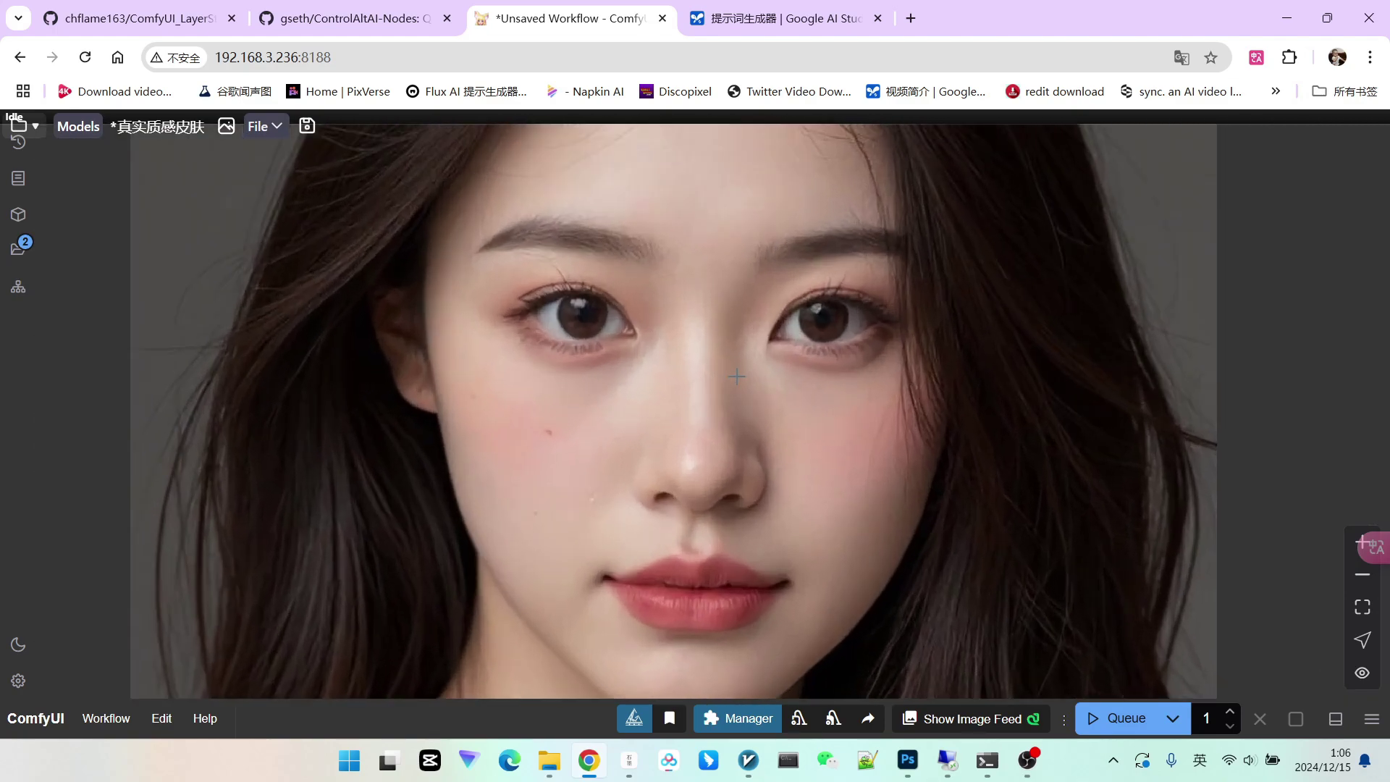
scroll(737, 371, up, 2)
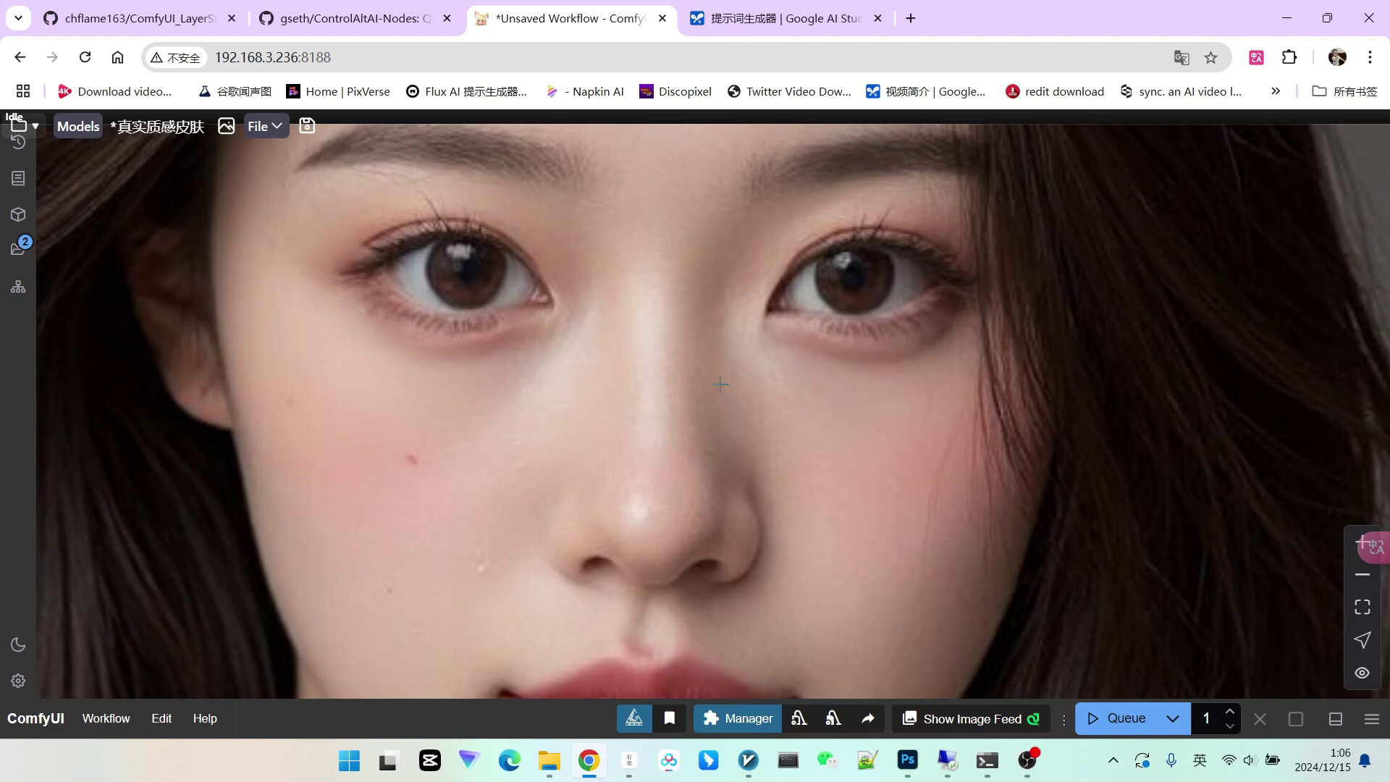
scroll(720, 384, up, 1)
scroll(677, 456, down, 9)
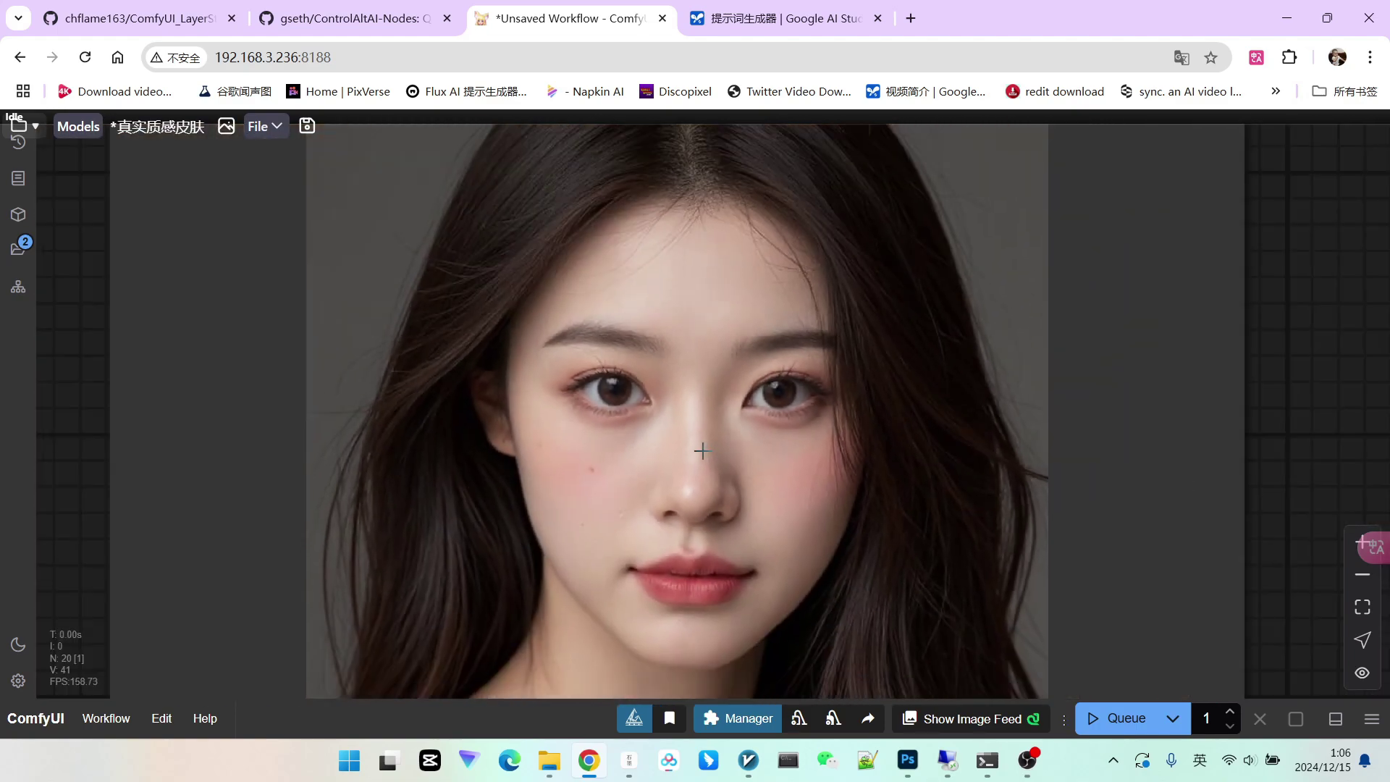
scroll(703, 450, down, 6)
drag(486, 468, 880, 449)
scroll(880, 433, up, 2)
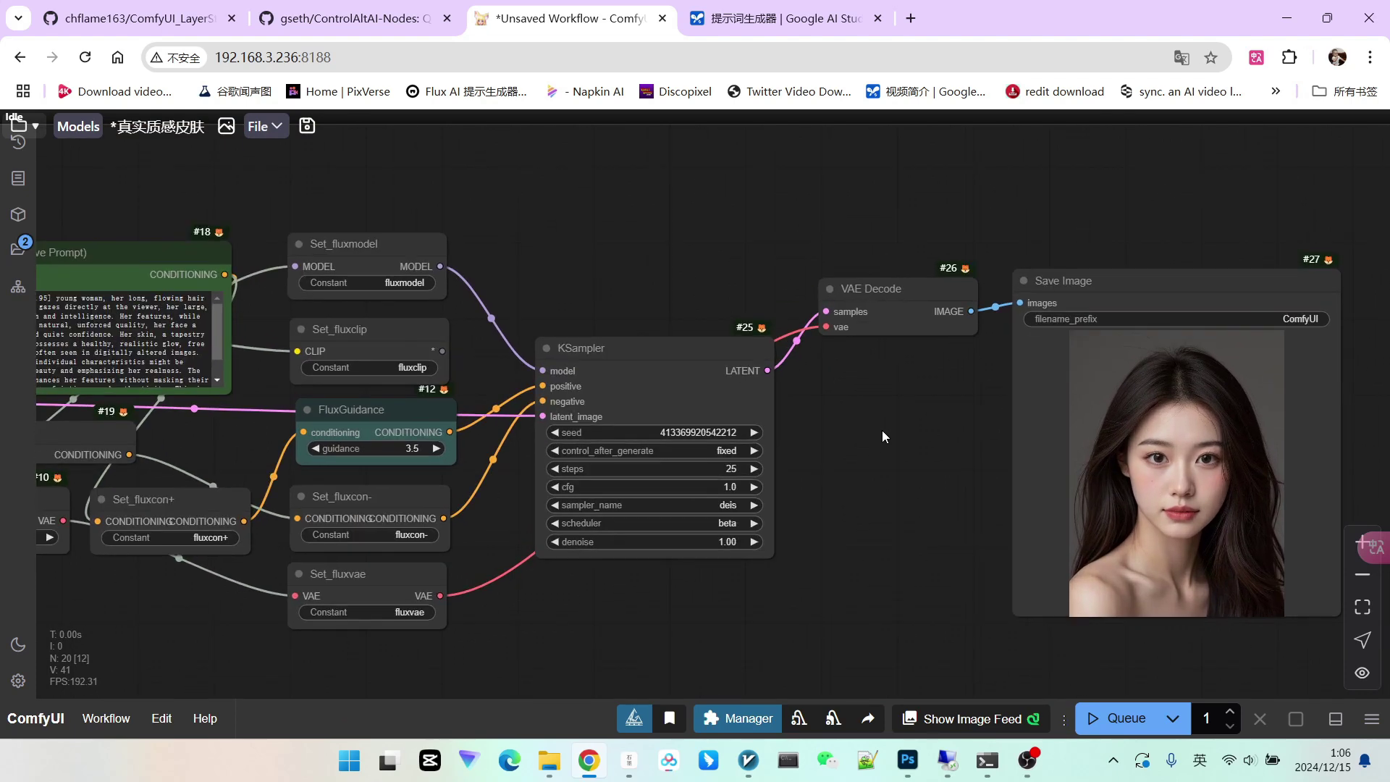
drag(893, 434, 891, 463)
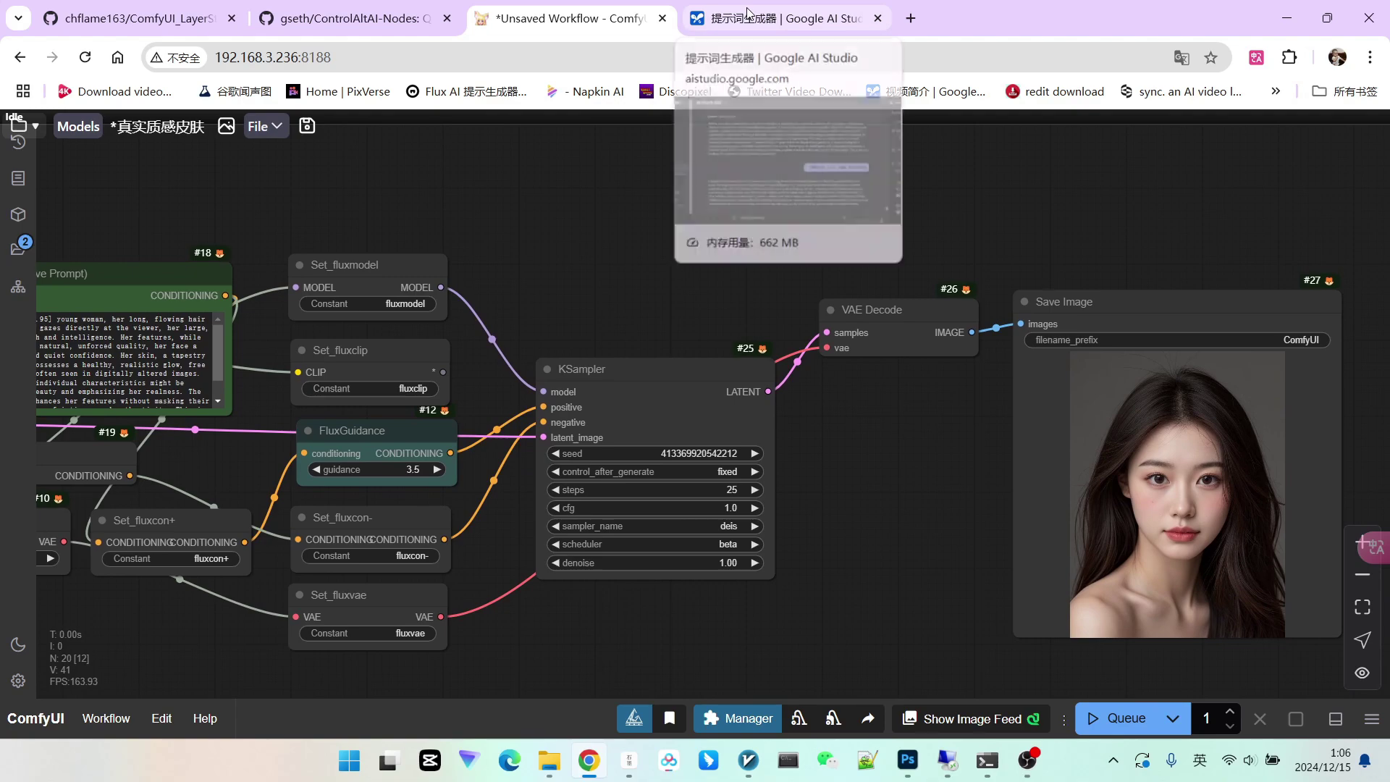
Open the Jonseed/ComfyUI-Detail-Daemon repository on GitHub and read the README's node descriptions and parameters
click(911, 19)
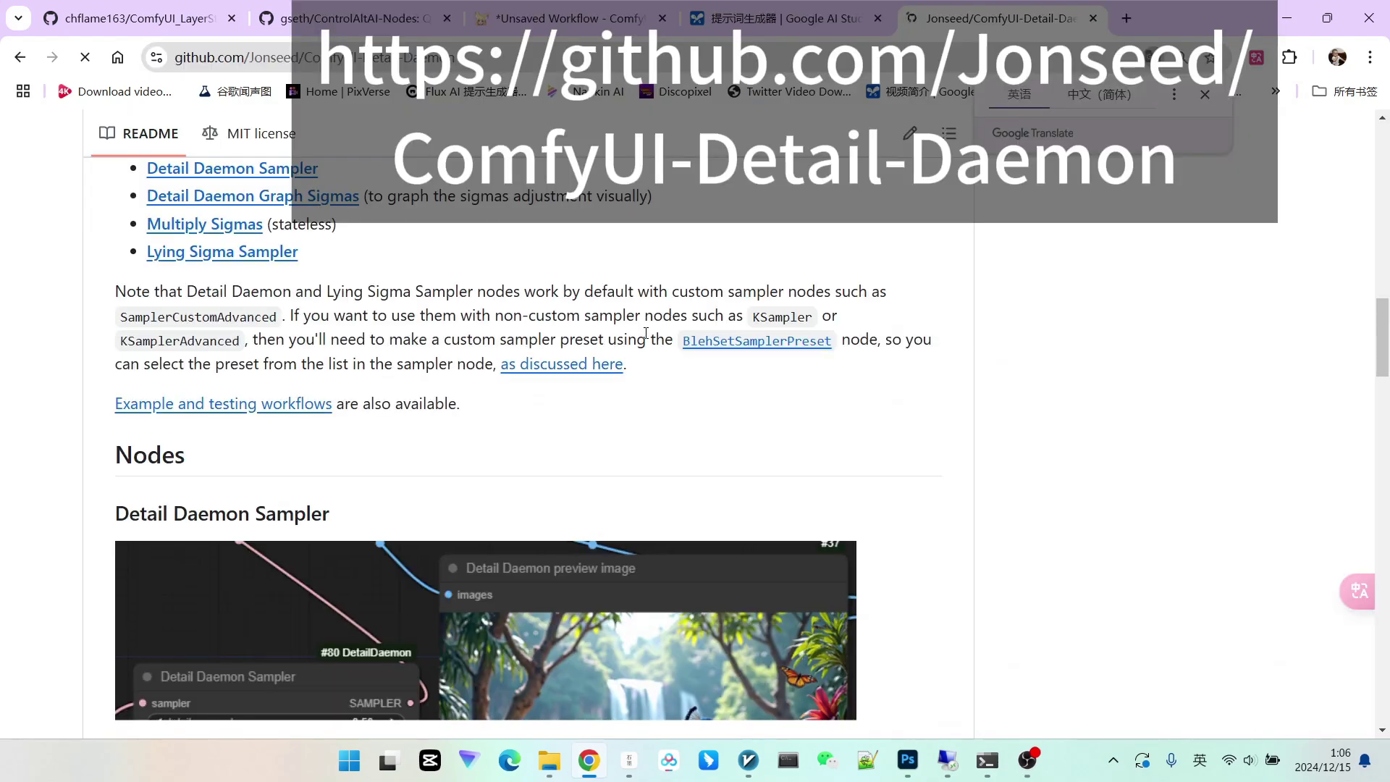
scroll(647, 333, down, 7)
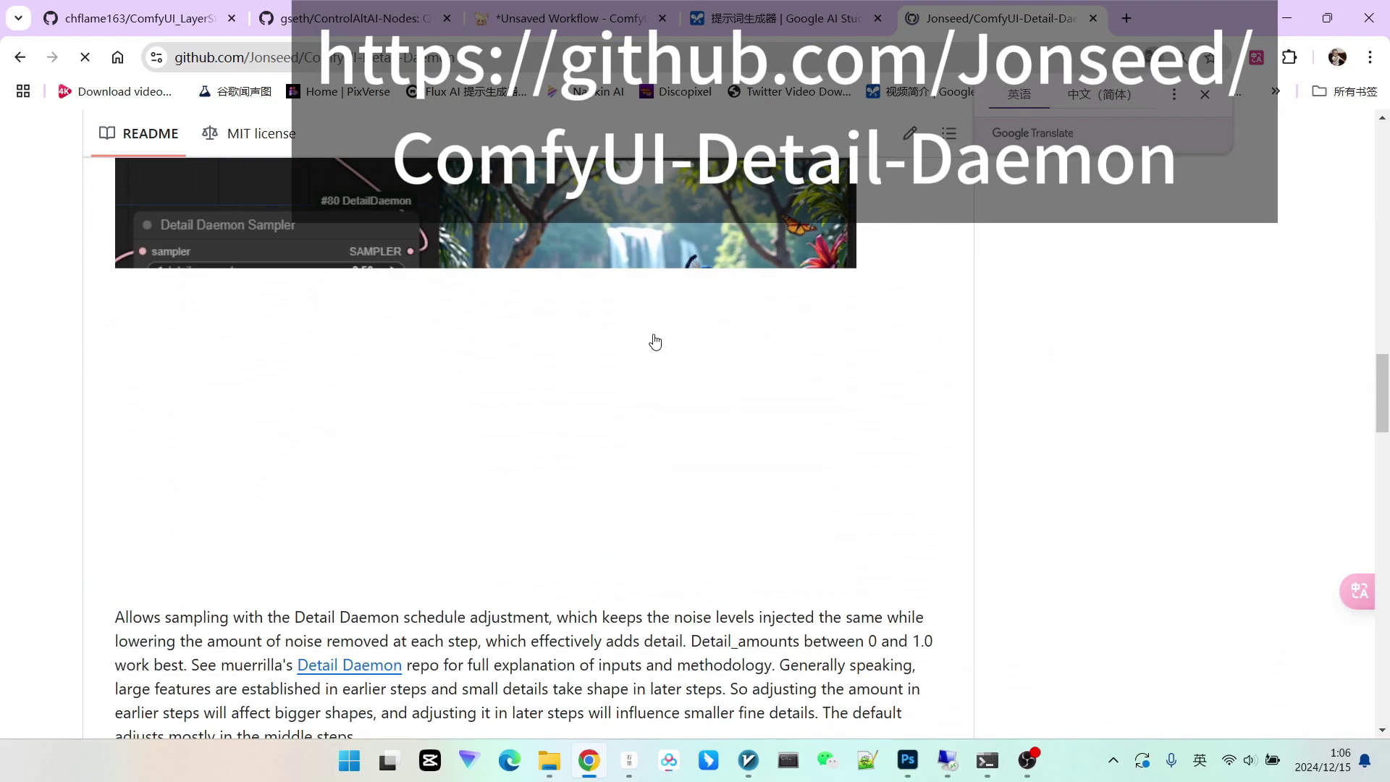
scroll(661, 326, up, 5)
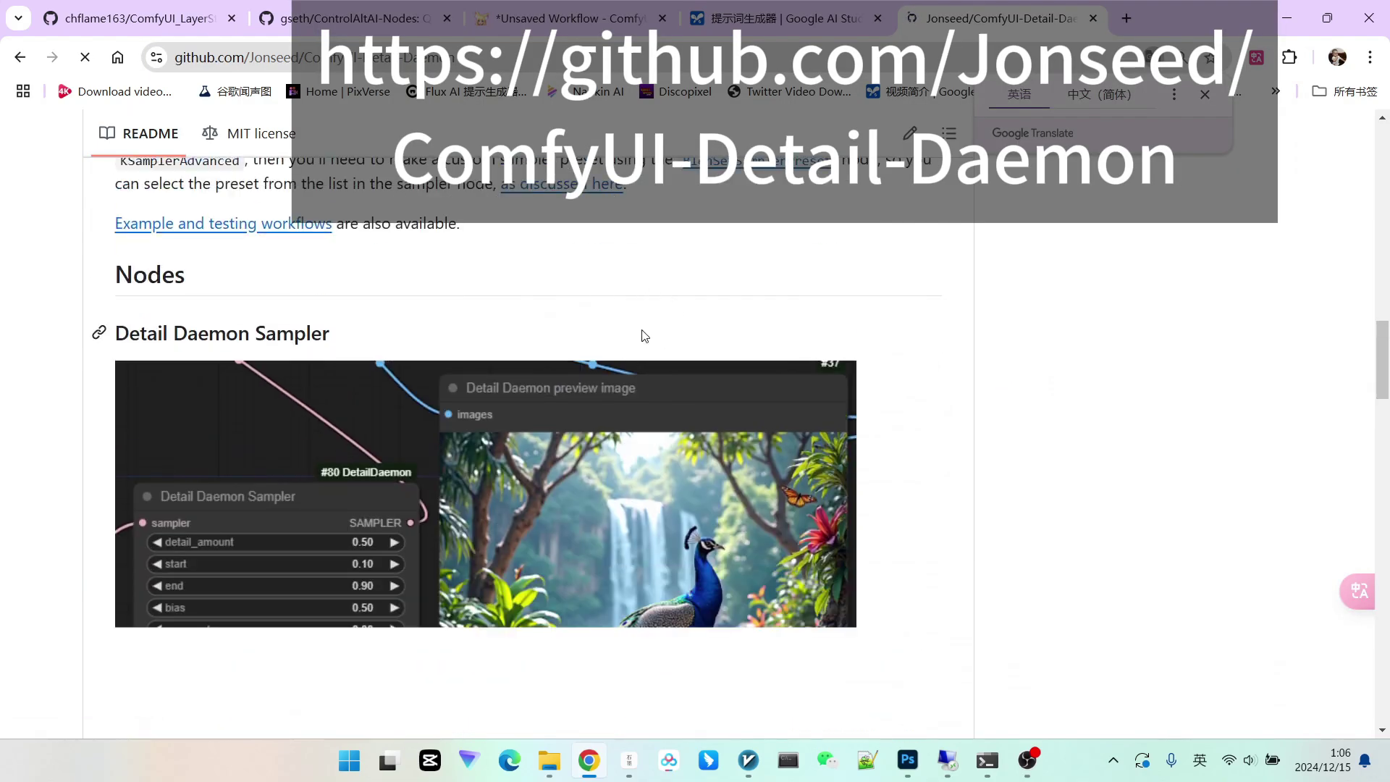
scroll(598, 334, down, 4)
scroll(549, 297, up, 7)
scroll(539, 282, down, 5)
scroll(536, 283, down, 15)
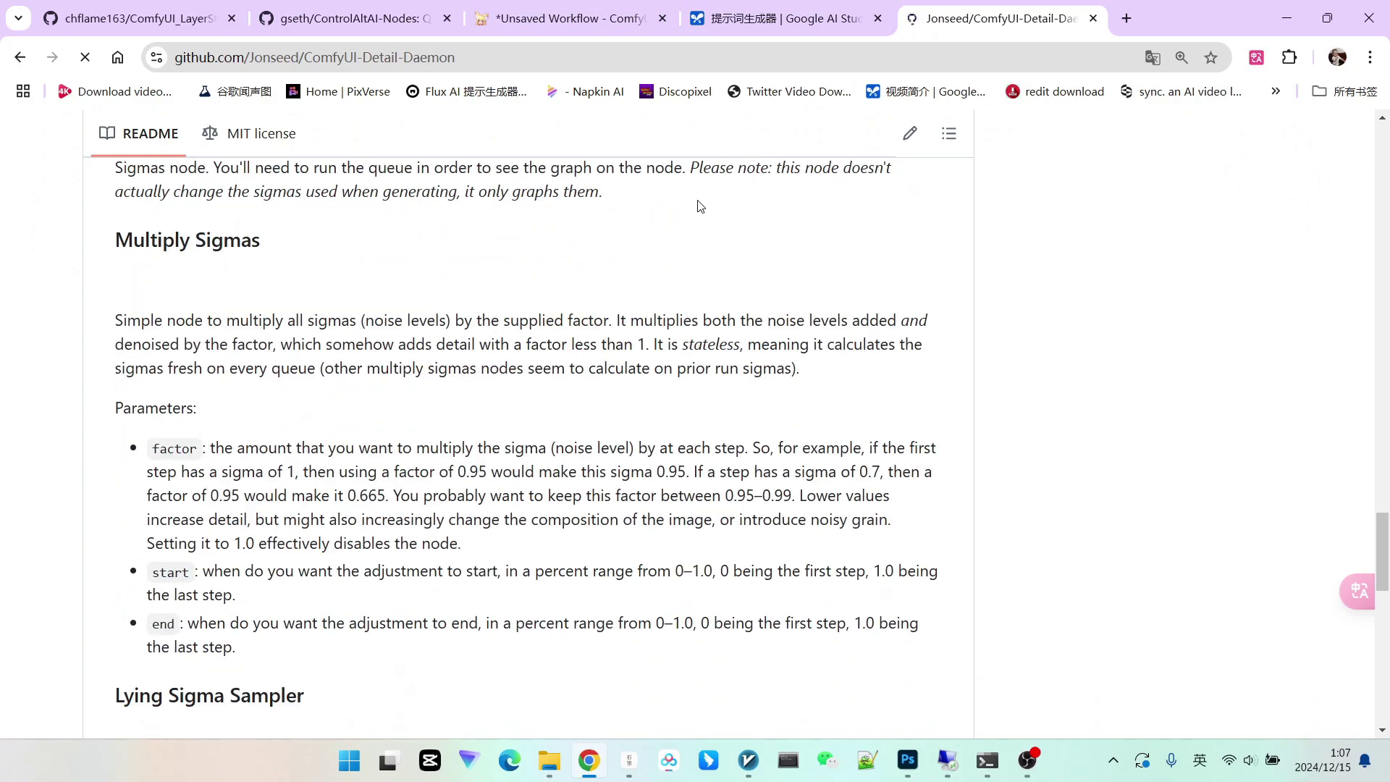
click(551, 33)
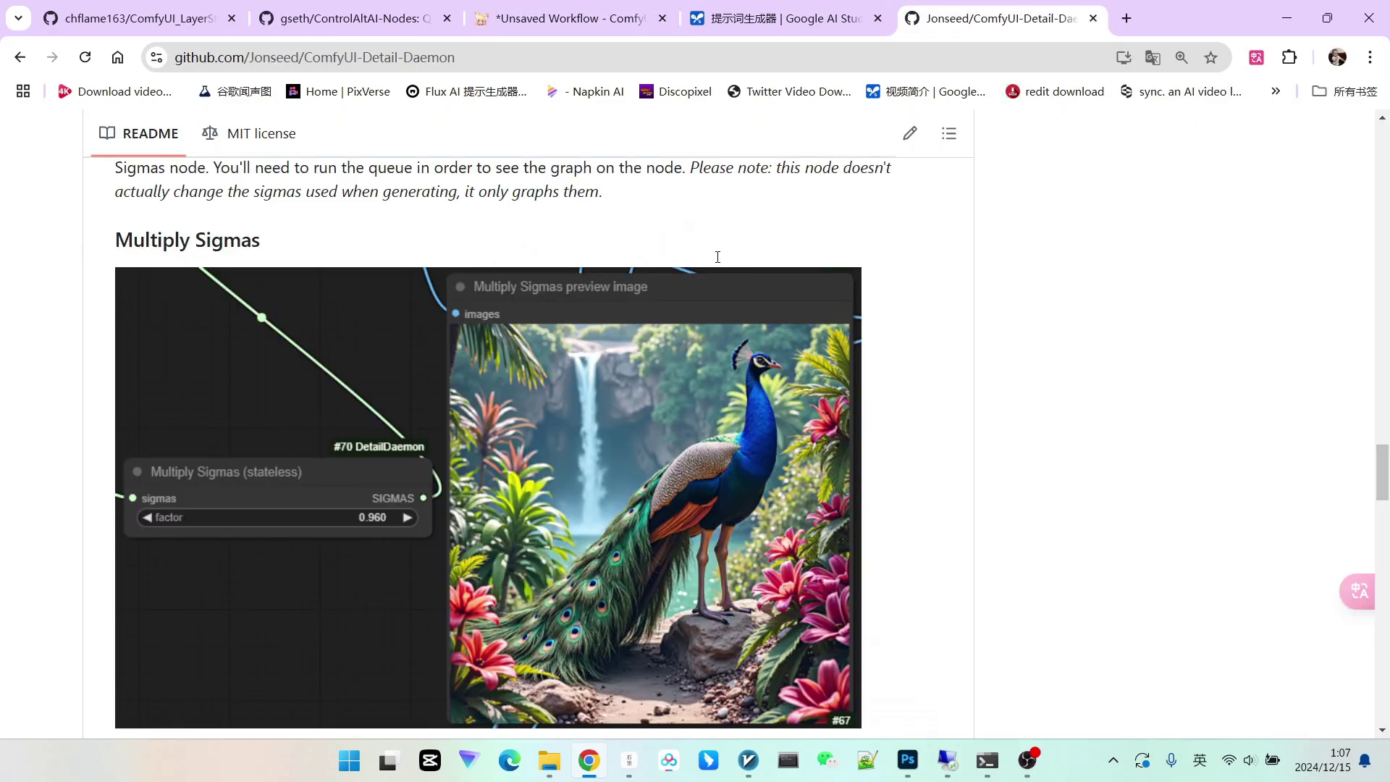
scroll(717, 262, up, 13)
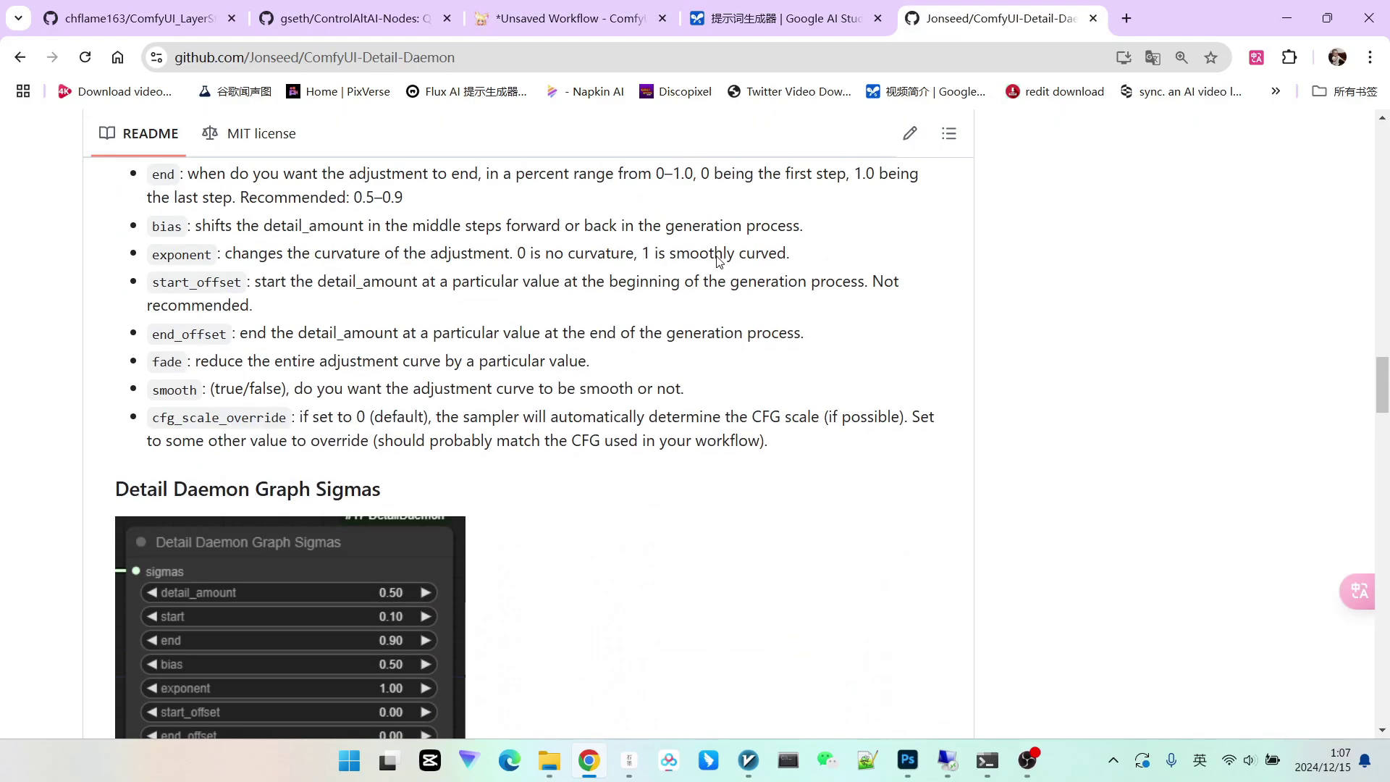
scroll(716, 254, up, 15)
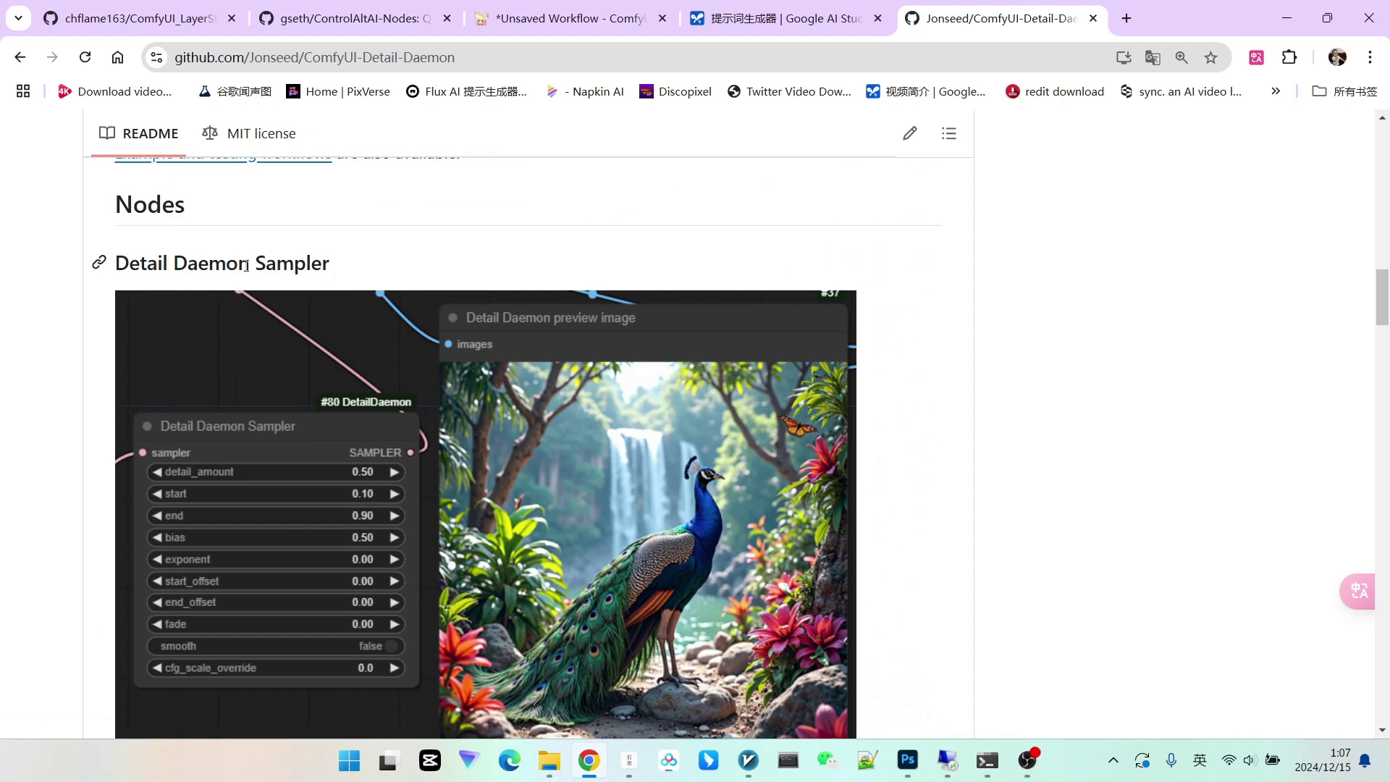
Return to the ComfyUI workflow and add a Detail Daemon Sampler node above the KSampler
click(572, 18)
scroll(779, 246, down, 4)
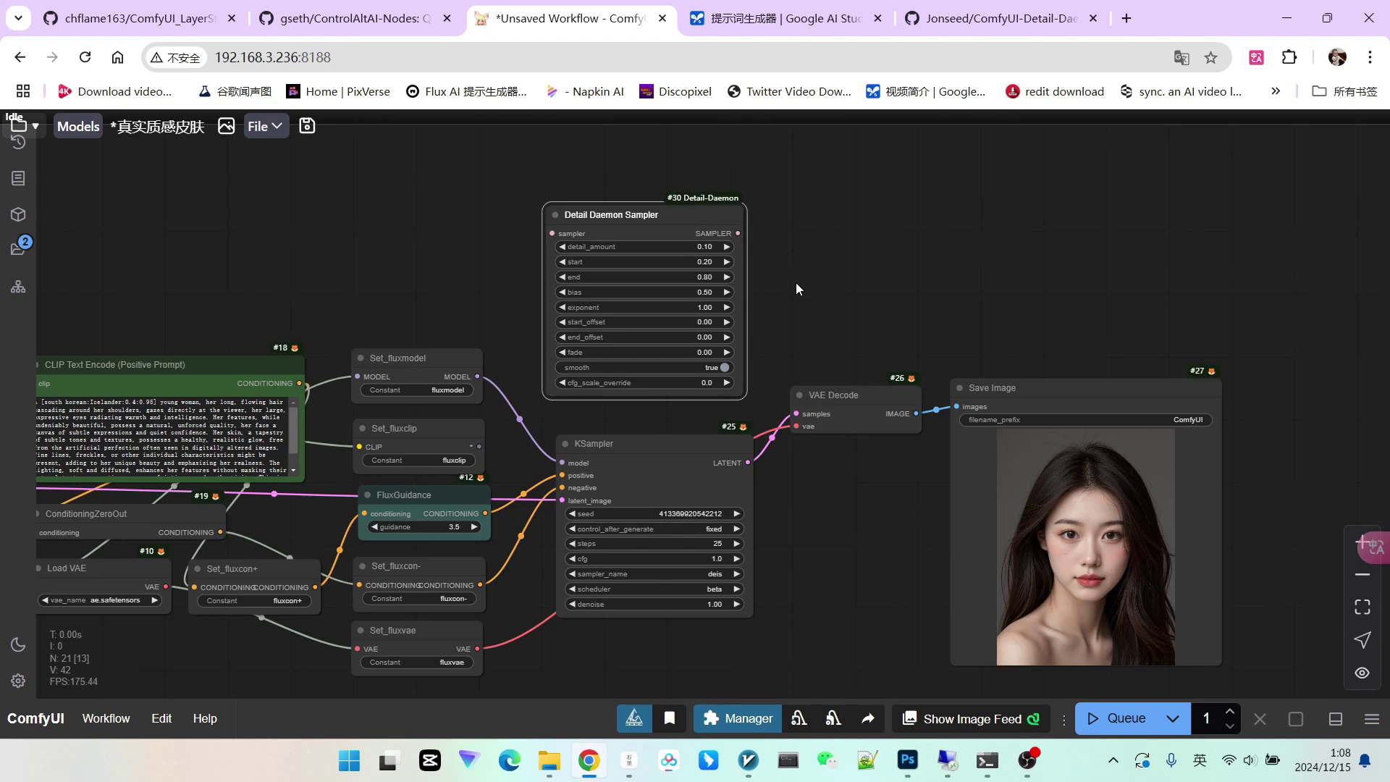
scroll(796, 283, down, 5)
scroll(706, 463, up, 5)
scroll(833, 452, down, 2)
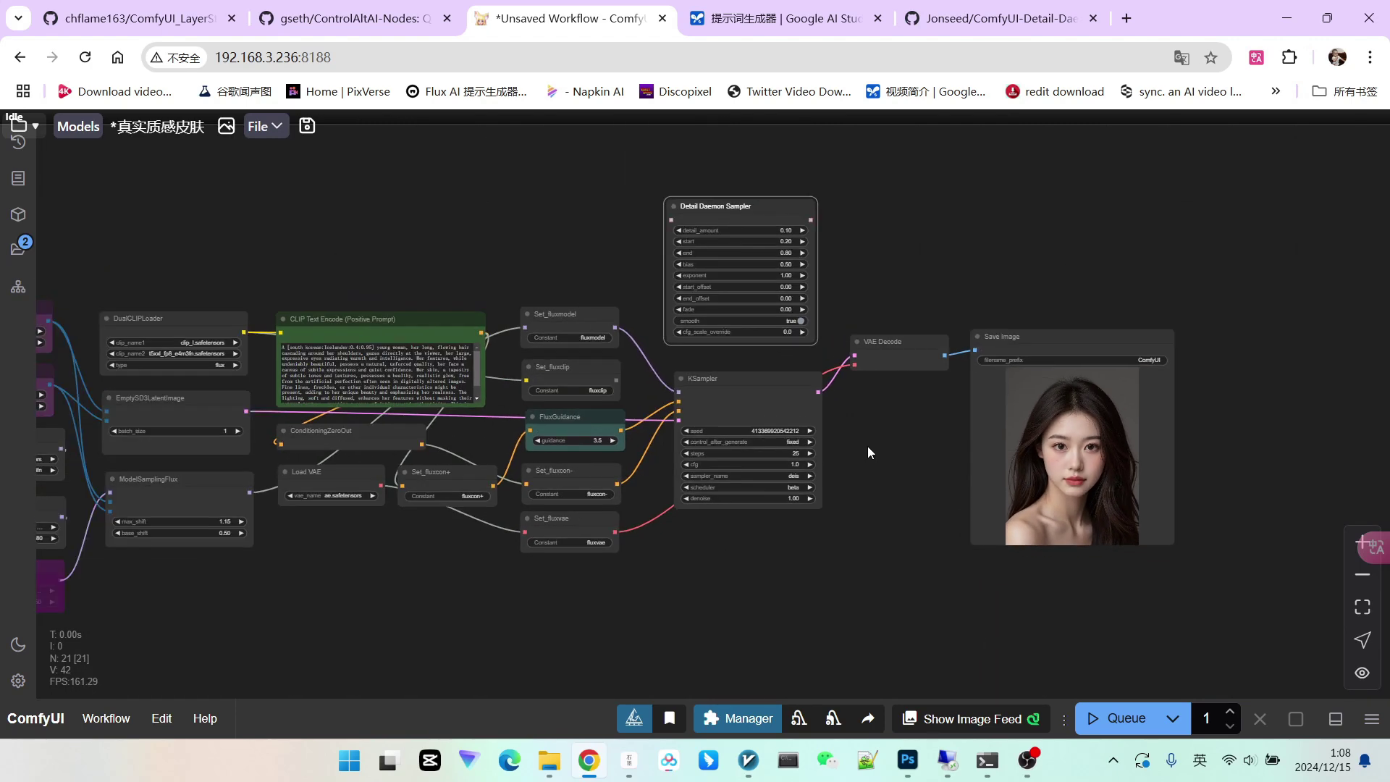
Search the node library for "custom s" and add a SamplerCustom node below the KSampler
scroll(724, 478, up, 1)
double_click(738, 478)
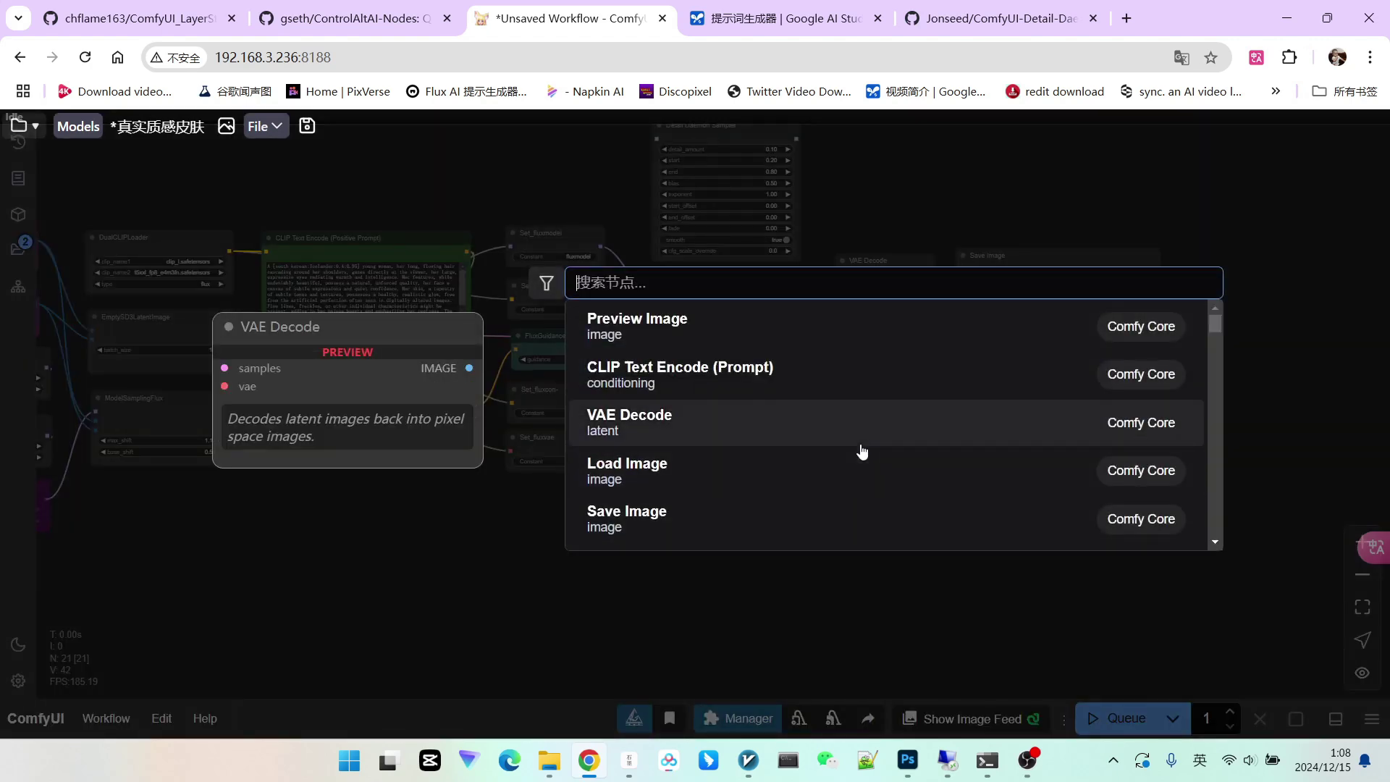
text(cu)
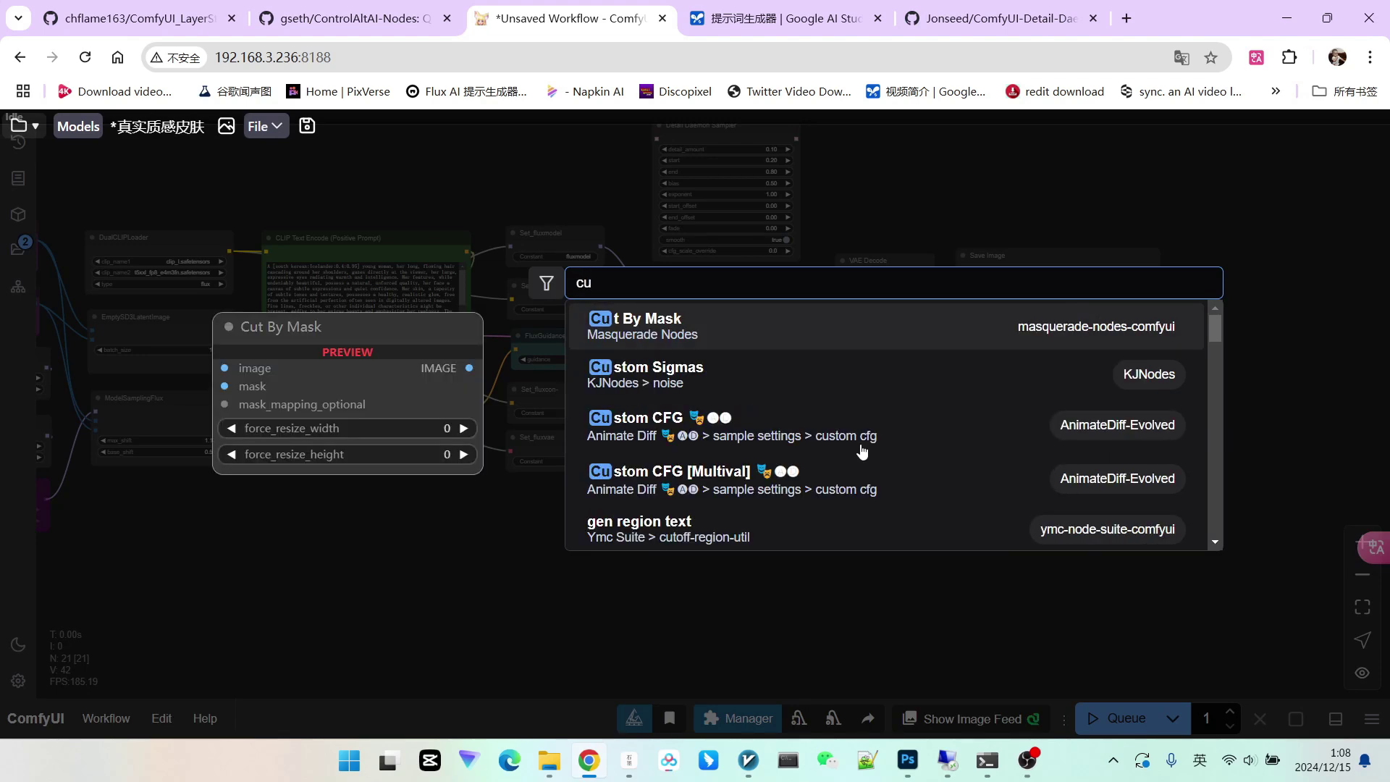
text(stom s)
key(Return)
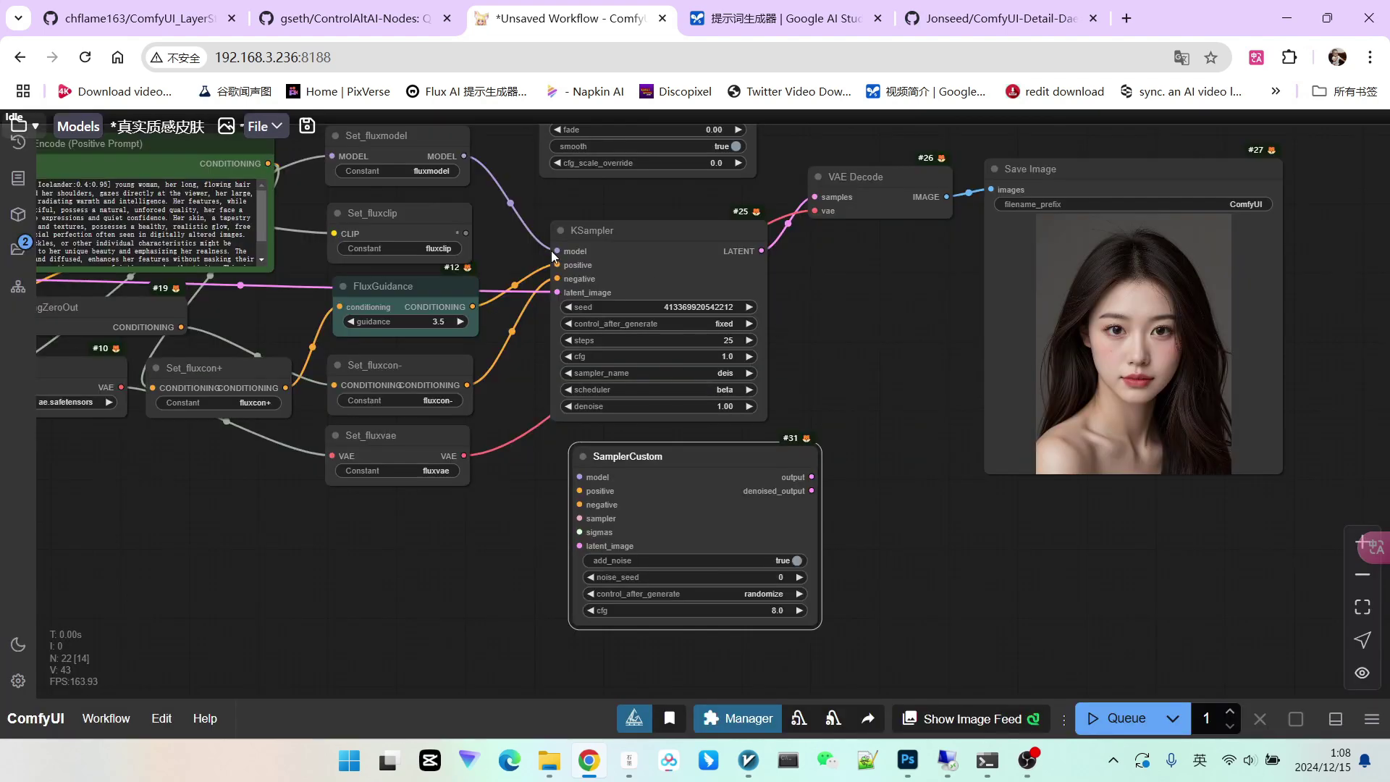
Move the KSampler's model, conditioning and latent_image links to SamplerCustom and connect its output to the VAE Decode samples input
drag(555, 252, 580, 477)
drag(557, 278, 579, 546)
drag(776, 454, 704, 462)
scroll(869, 456, up, 1)
drag(729, 490, 809, 169)
scroll(870, 338, down, 3)
click(731, 250)
key(Delete)
drag(667, 439, 695, 254)
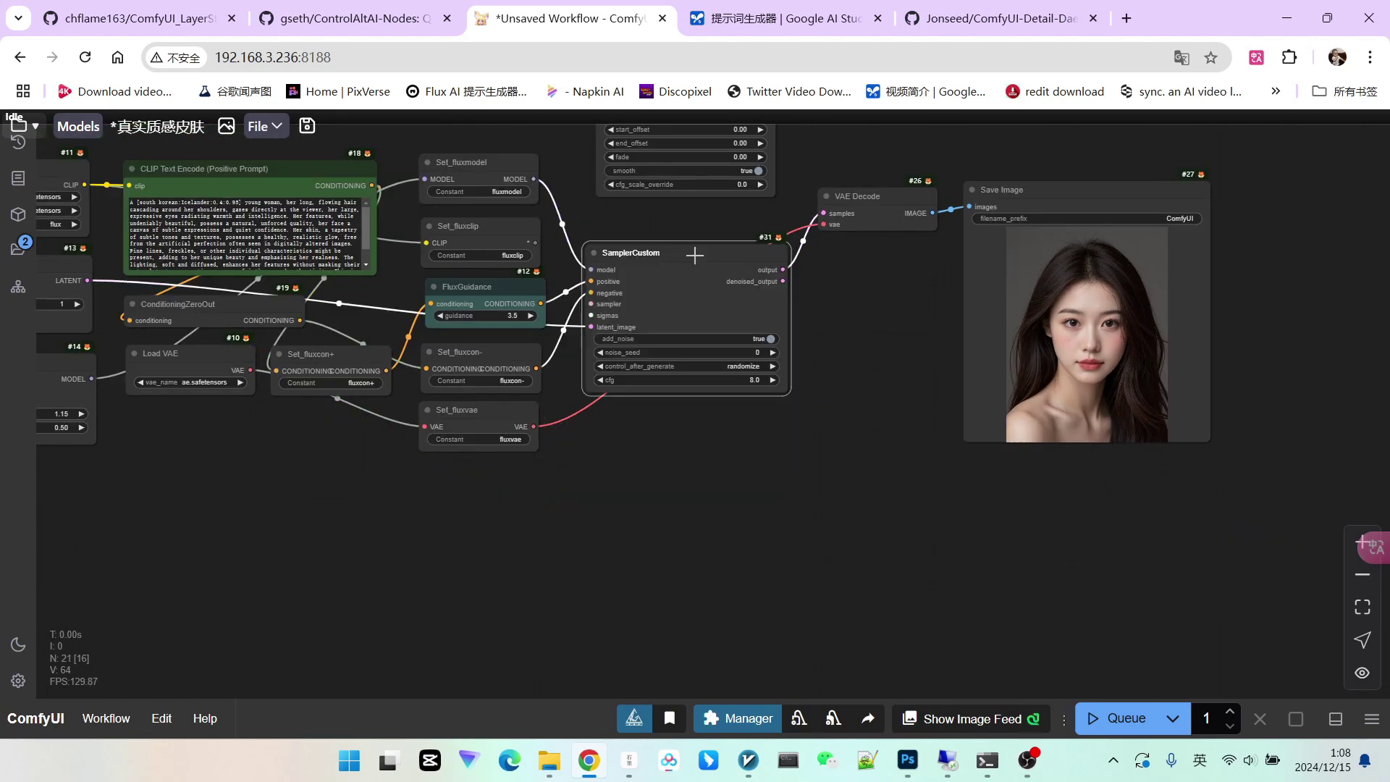
scroll(695, 254, up, 3)
key(ctrl+z)
key(ctrl+z)
Copy the KSampler's seed value, delete that node and place SamplerCustom where it stood
click(827, 326)
key(ctrl+c)
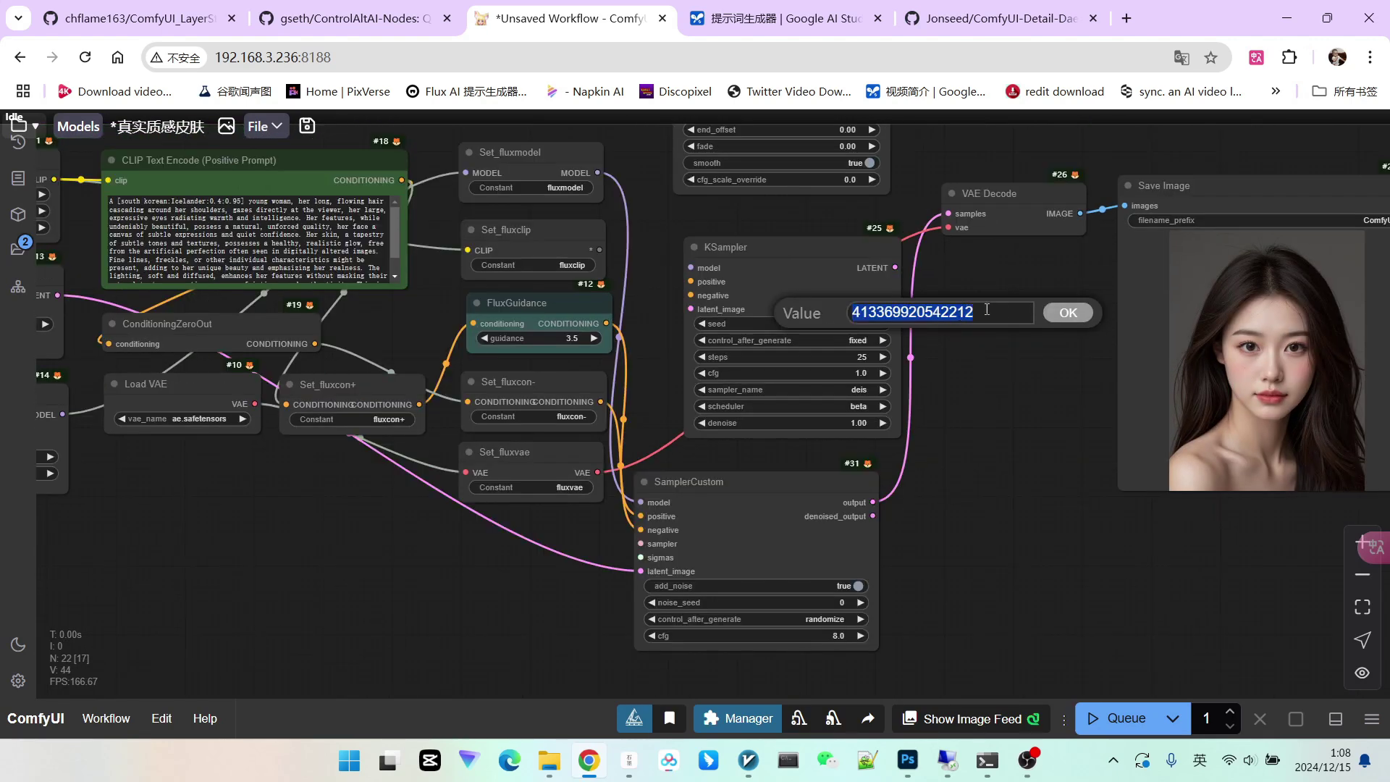
click(886, 258)
key(Delete)
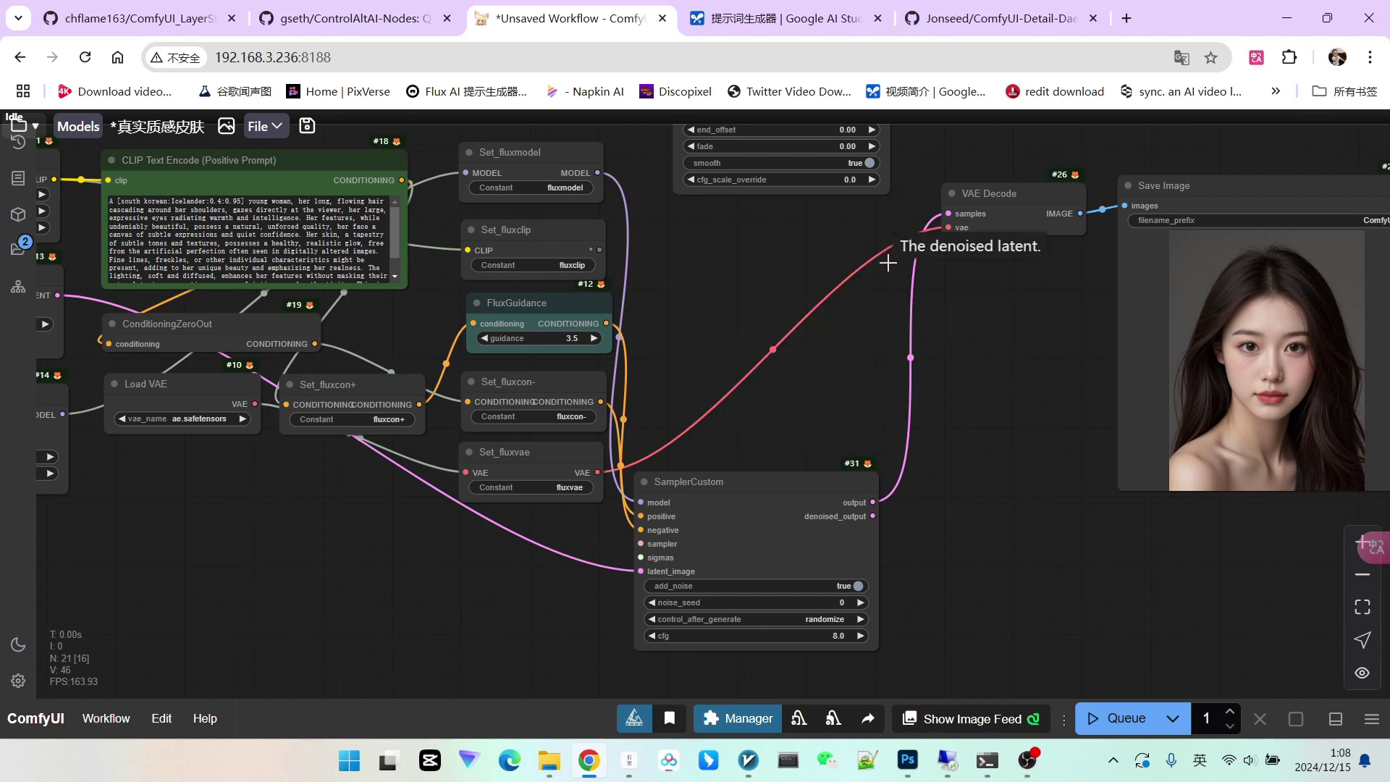
drag(724, 481, 758, 267)
Add a KSamplerSelect node feeding SamplerCustom's sampler input and set its sampler_name to deis
drag(684, 463, 838, 442)
drag(828, 307, 681, 527)
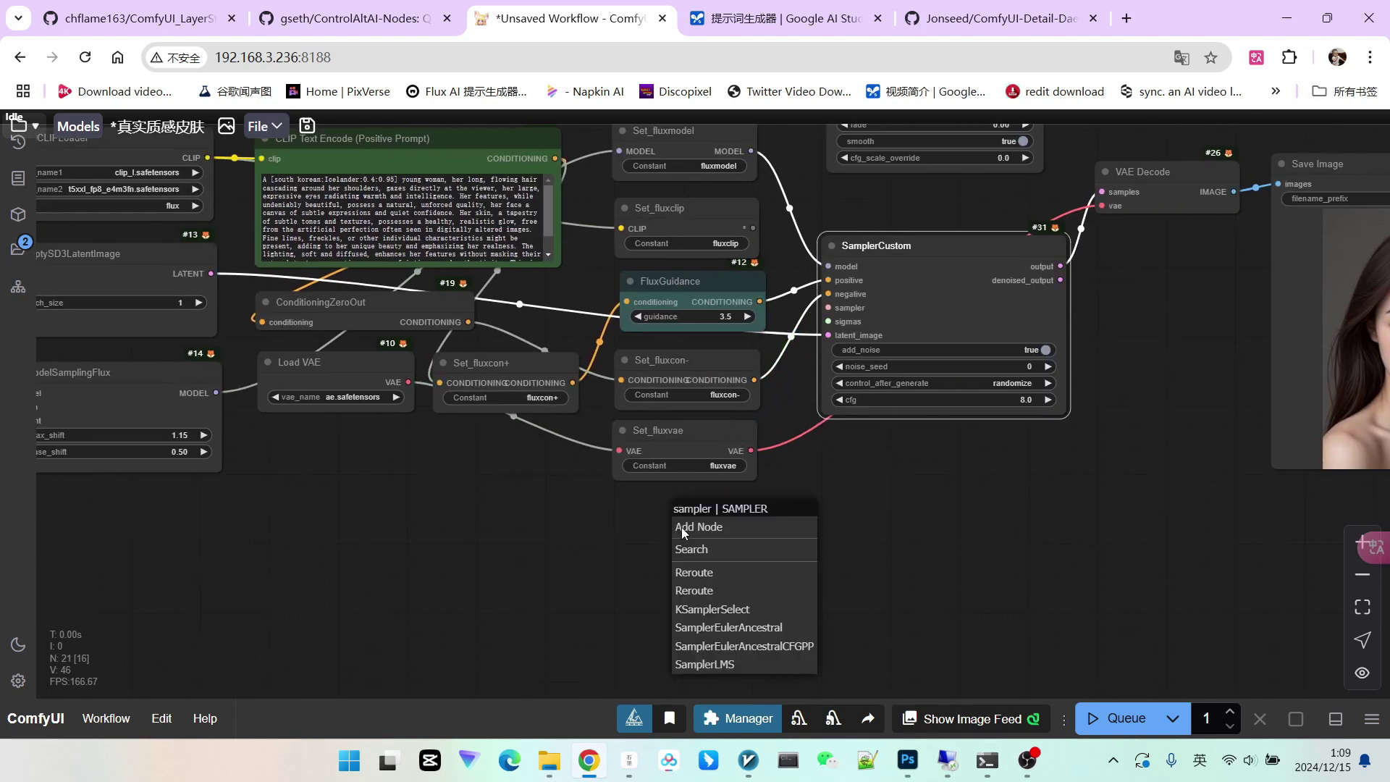
click(713, 610)
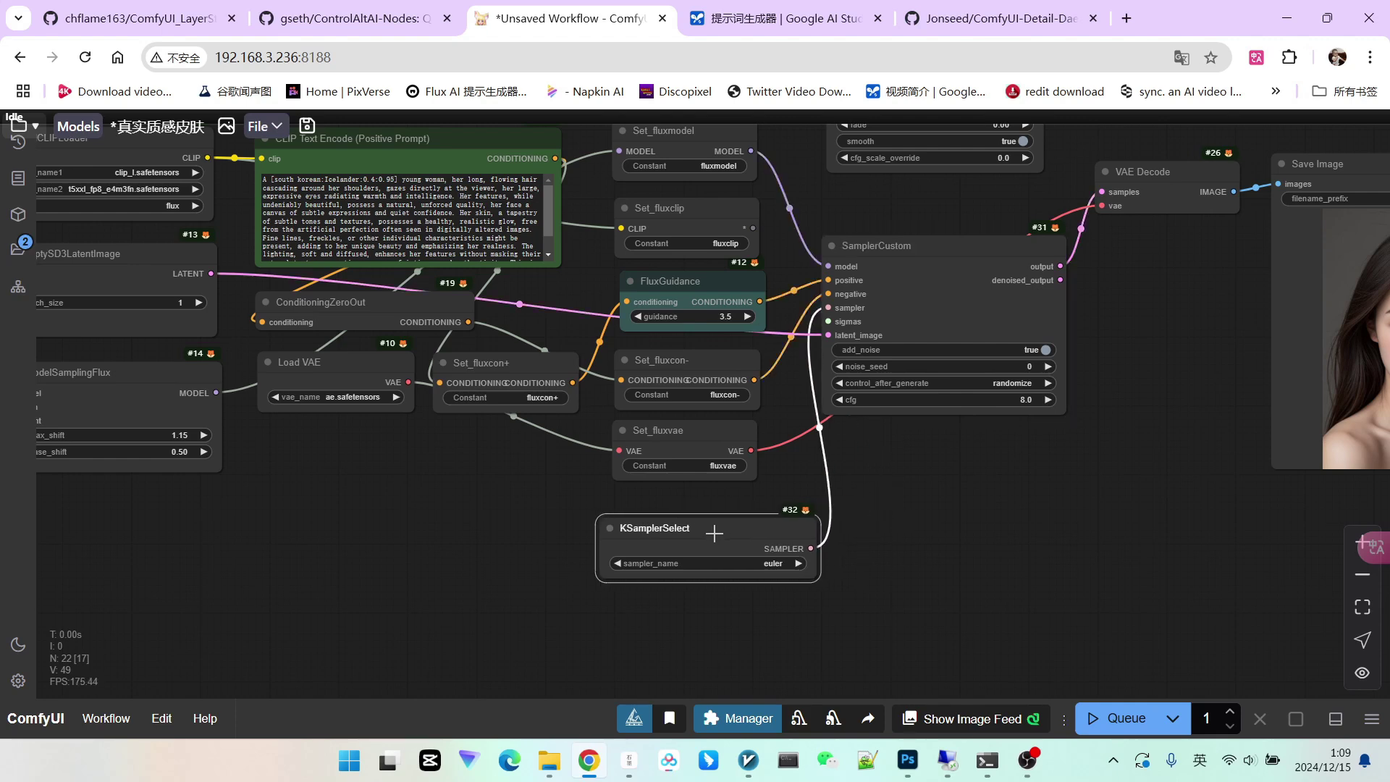
click(767, 564)
scroll(797, 669, down, 3)
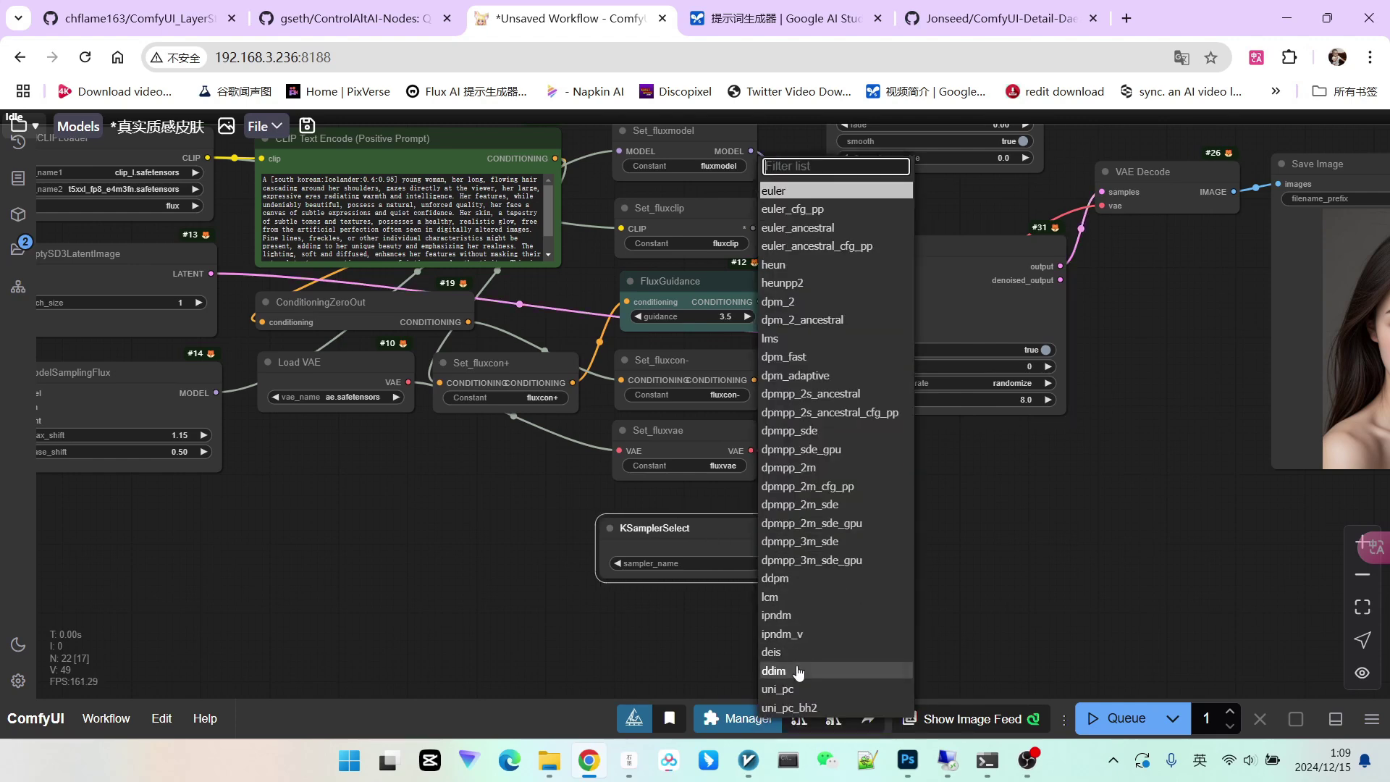
click(783, 625)
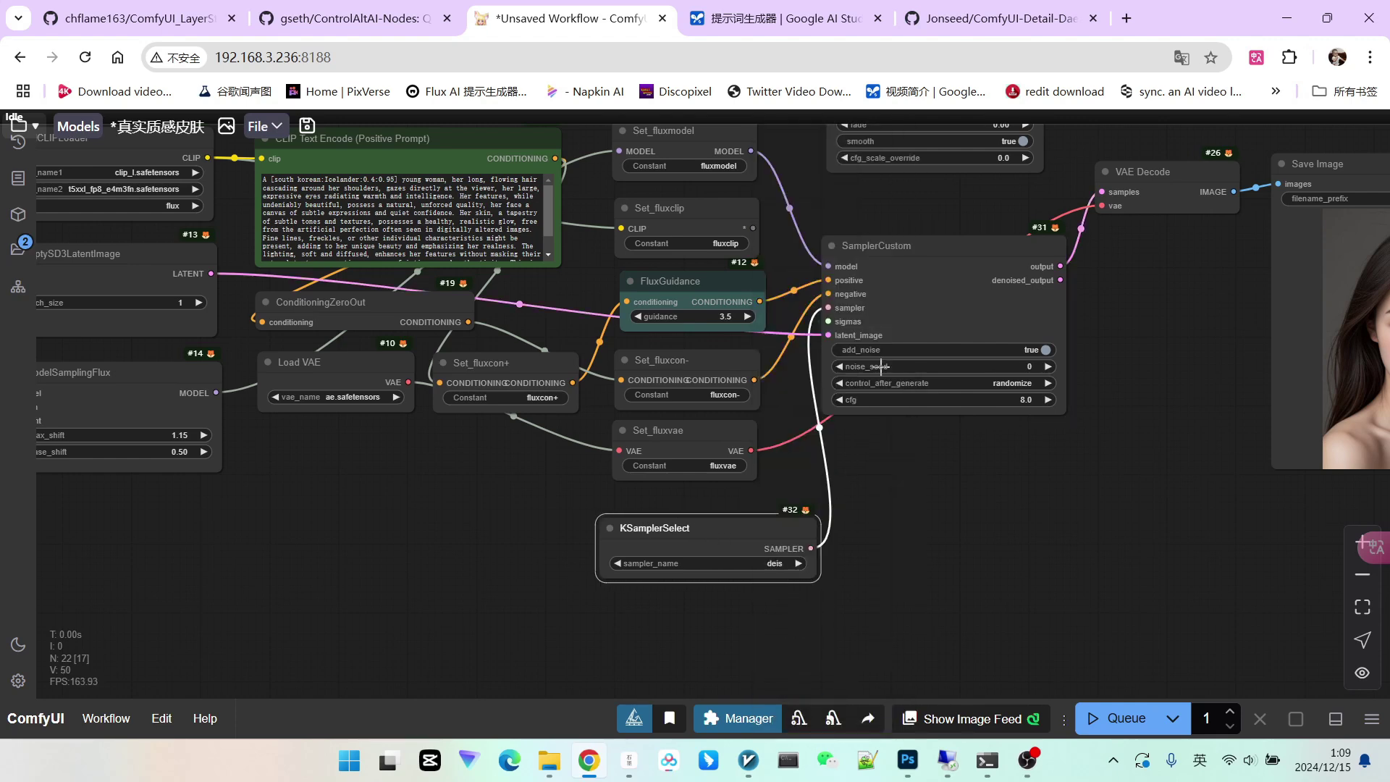
Add a BasicScheduler node feeding SamplerCustom's sigmas input, place it below KSamplerSelect and set its scheduler to beta
drag(835, 321, 753, 623)
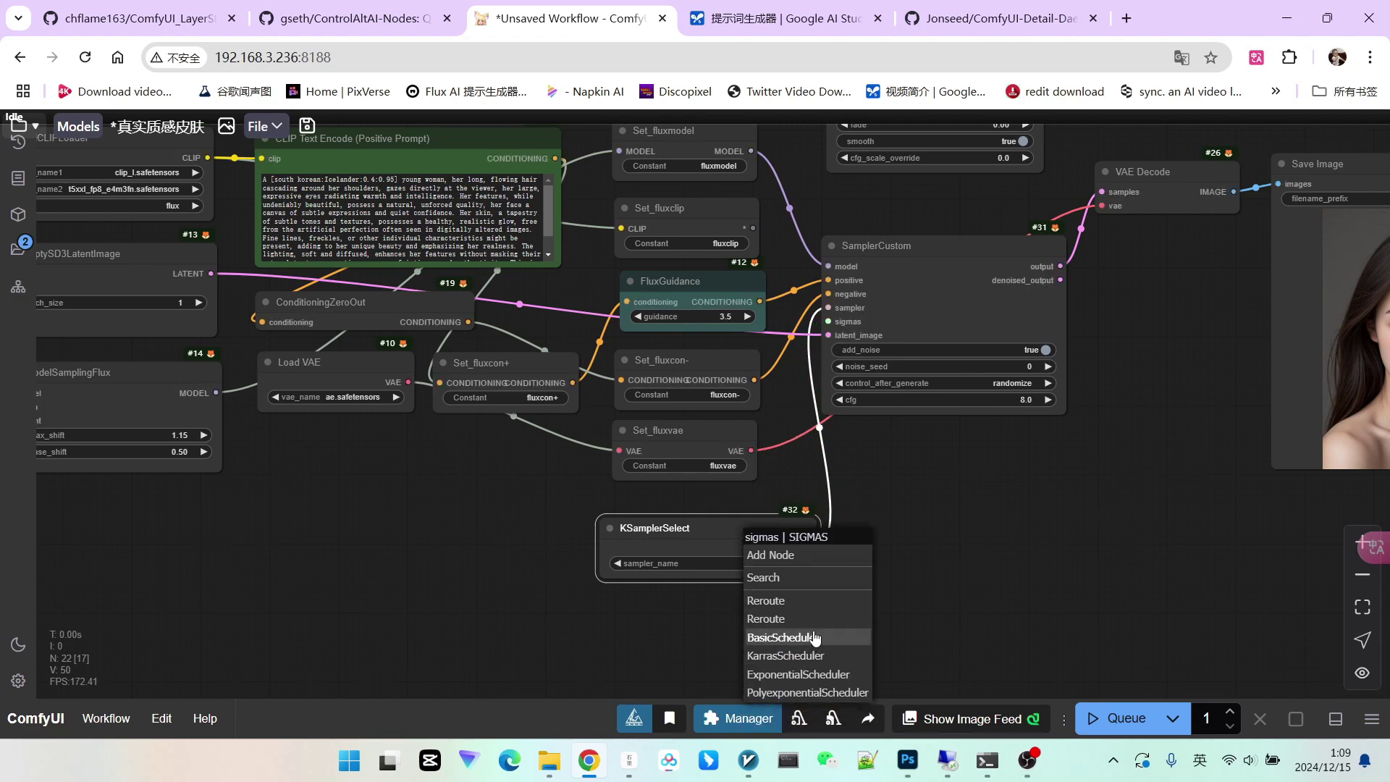
click(811, 637)
drag(863, 608, 702, 608)
scroll(908, 553, down, 1)
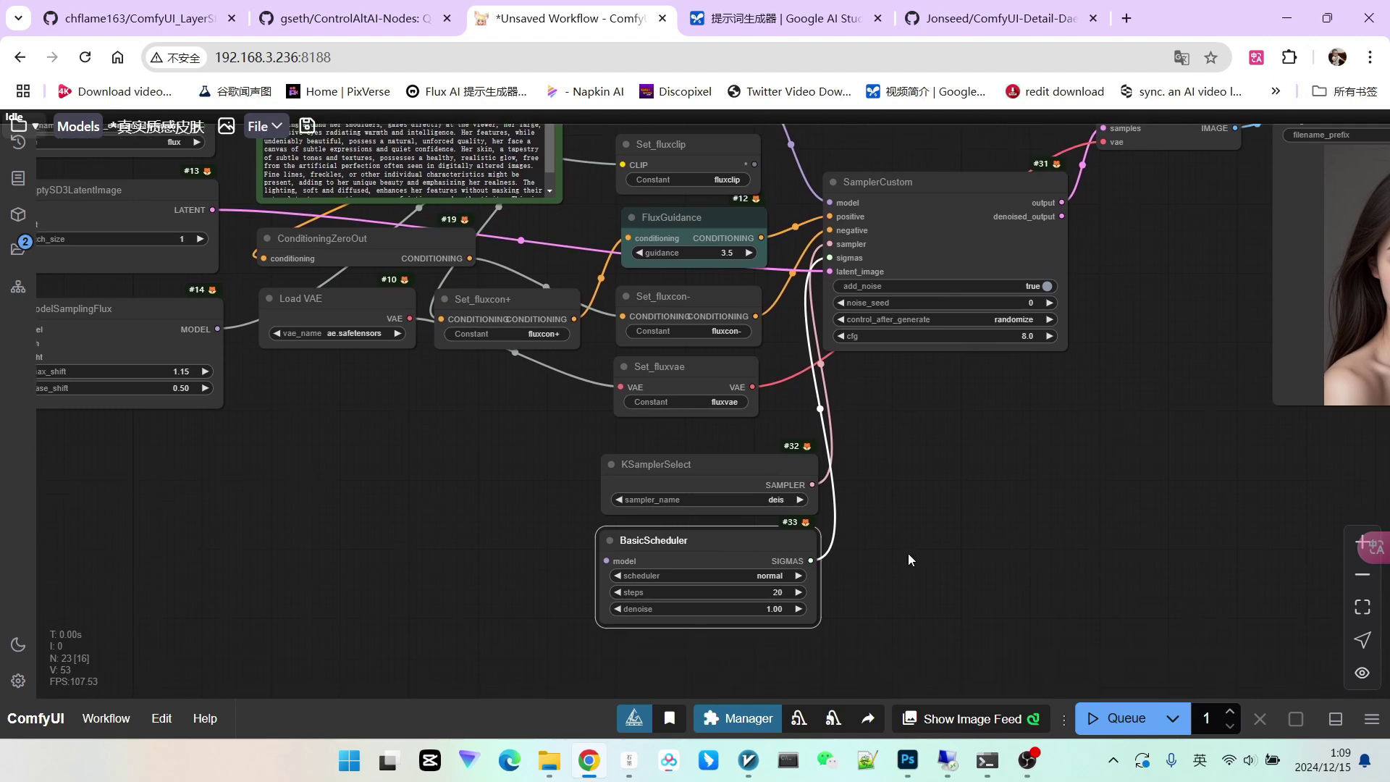
scroll(736, 566, up, 4)
click(747, 563)
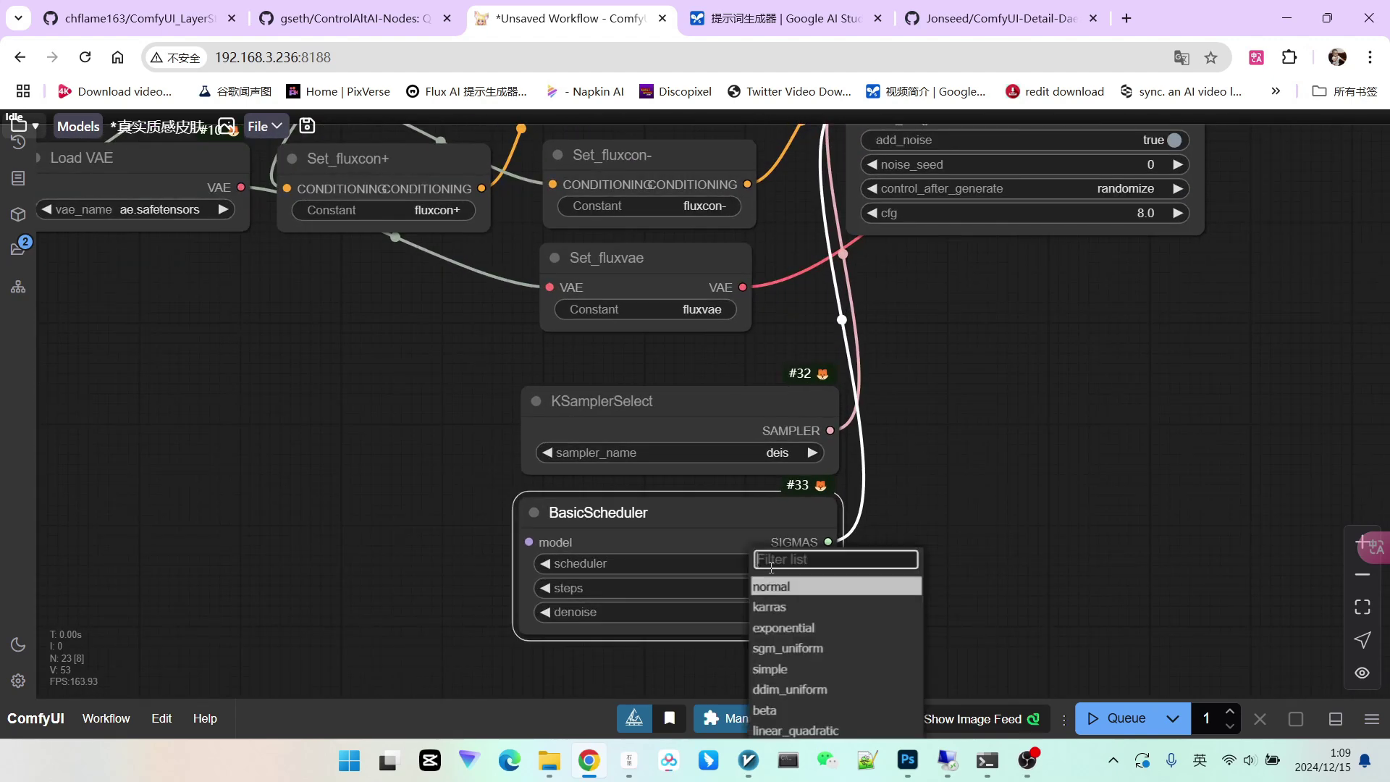
click(788, 708)
scroll(874, 597, up, 3)
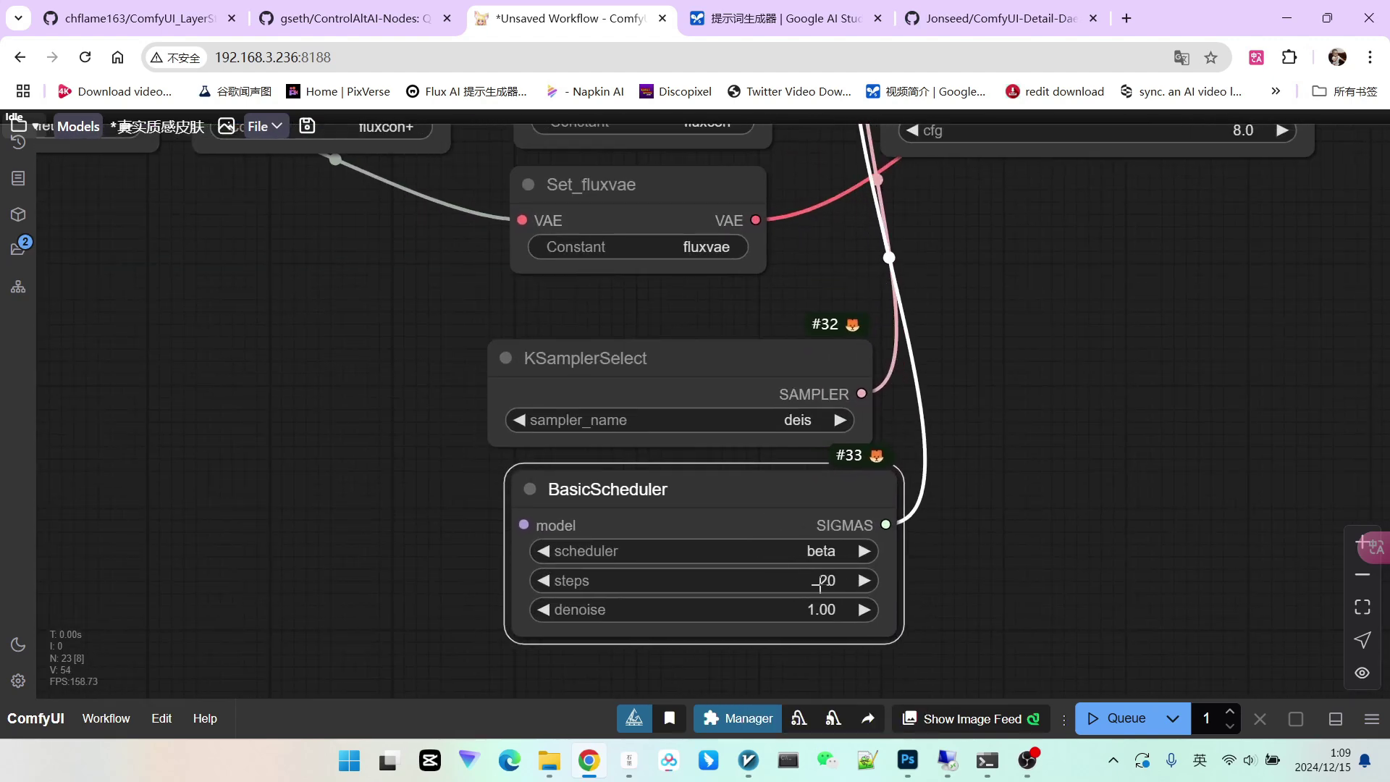
Set the BasicScheduler's steps to 25
click(820, 583)
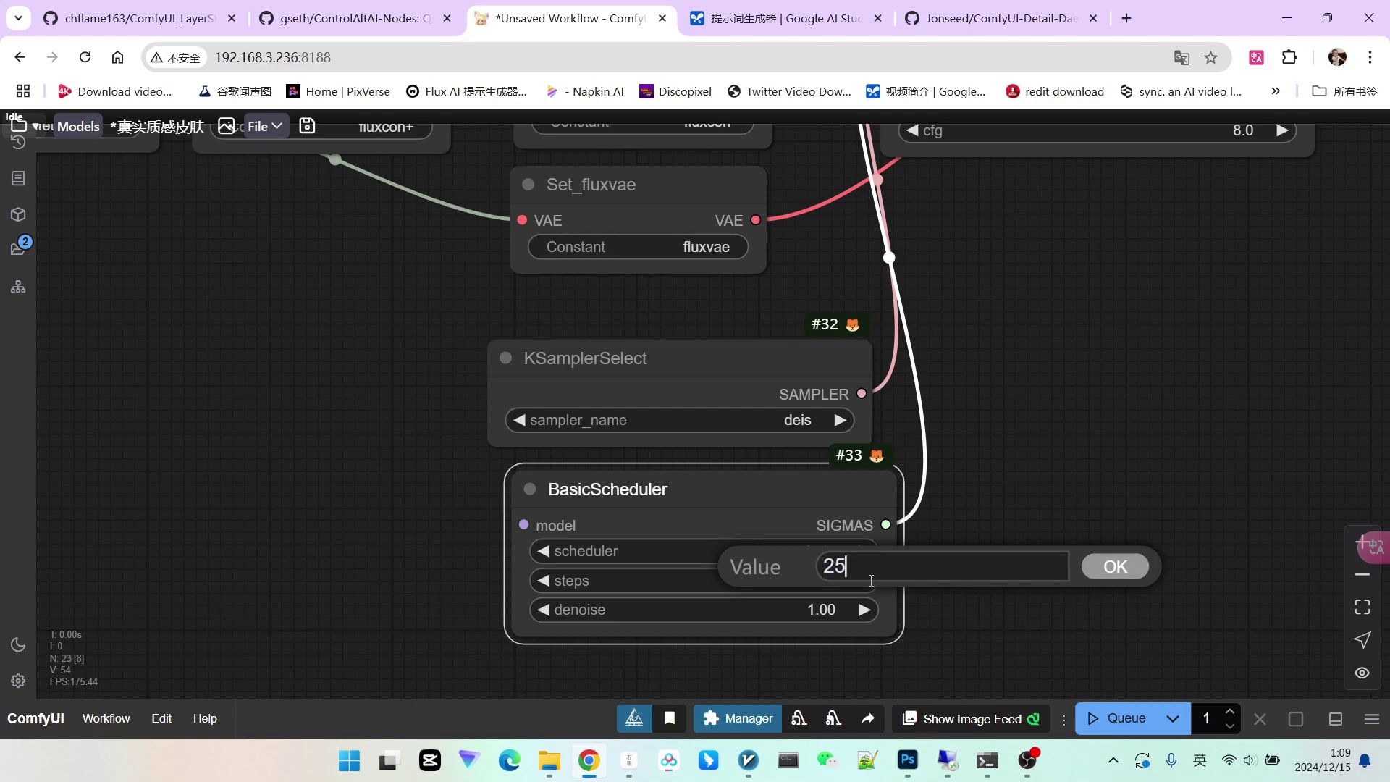
text(25)
key(Return)
scroll(766, 506, down, 5)
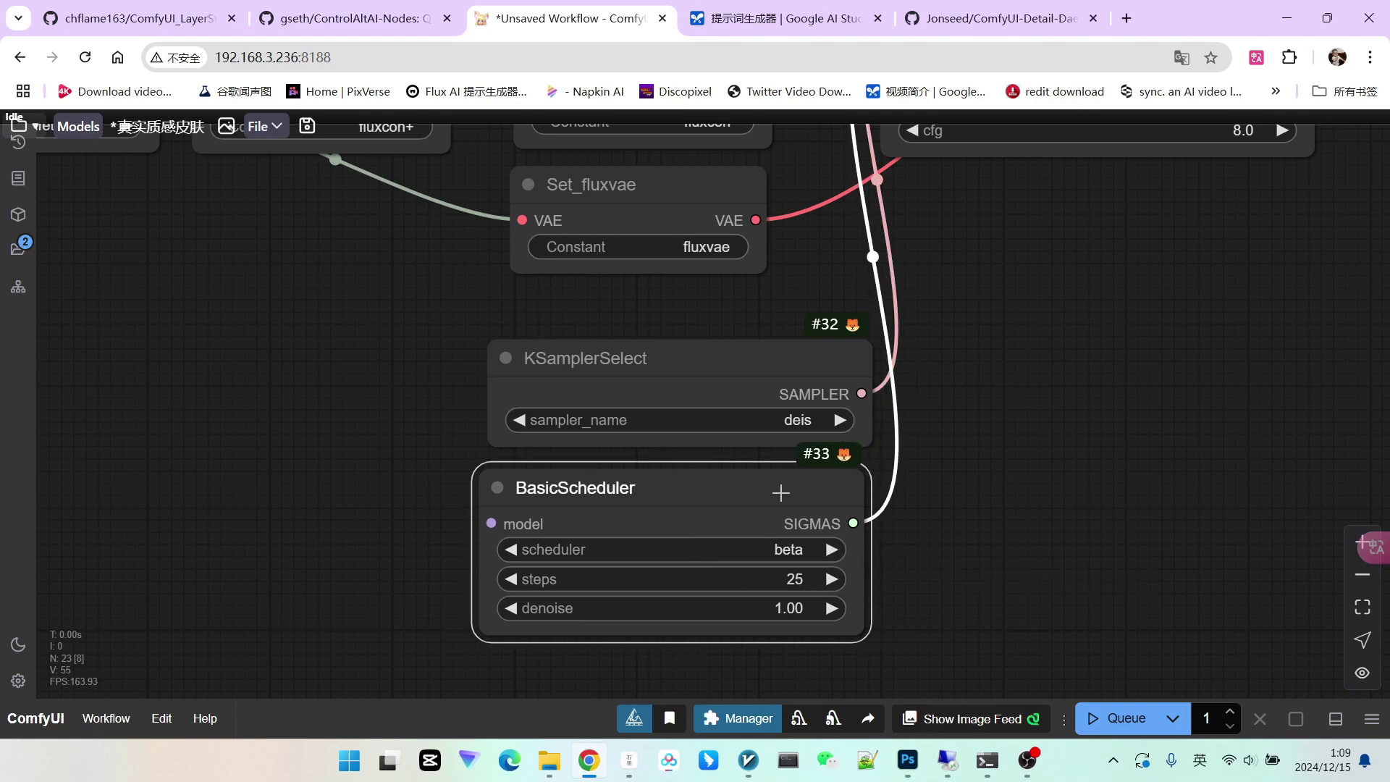
Set the SamplerCustom node's cfg to 1.0
scroll(1006, 372, up, 1)
scroll(1005, 372, up, 4)
click(982, 299)
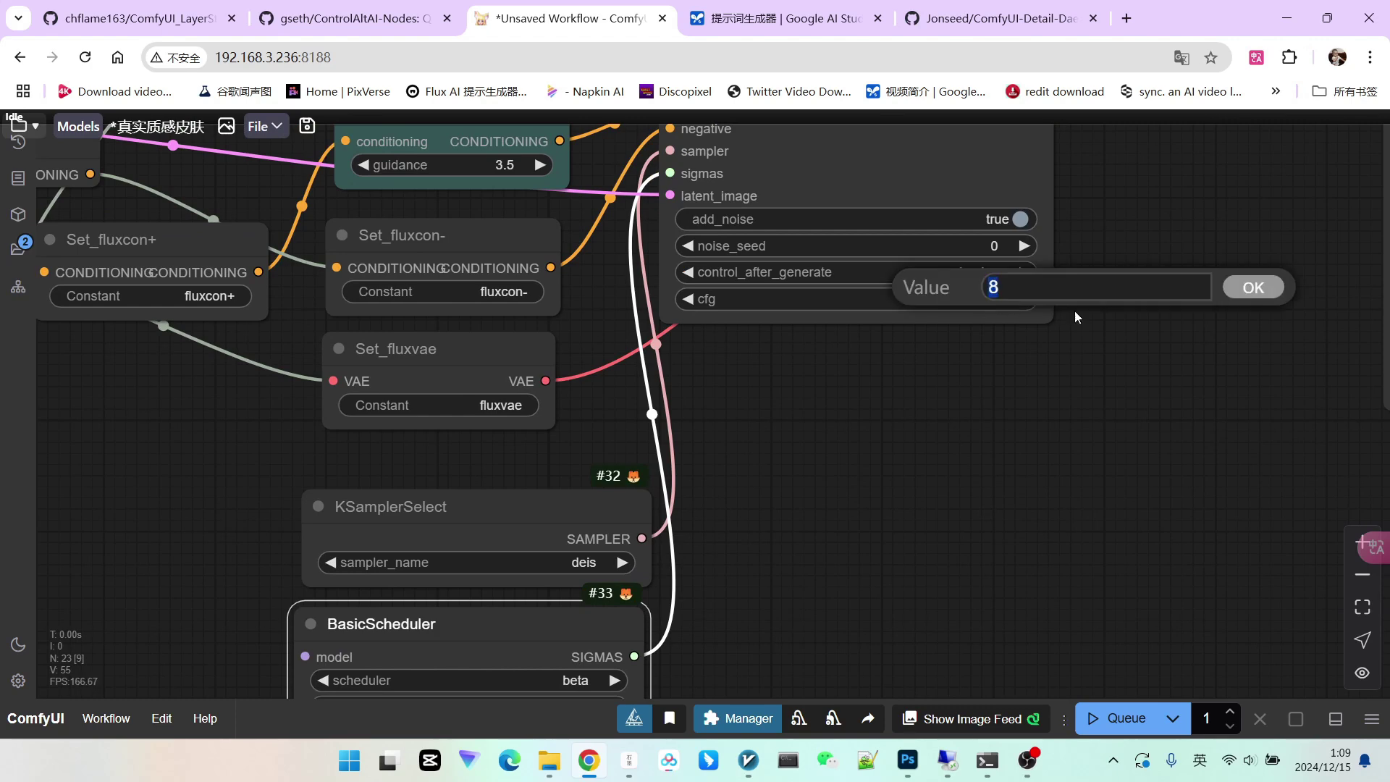
text(1)
click(1253, 288)
click(983, 246)
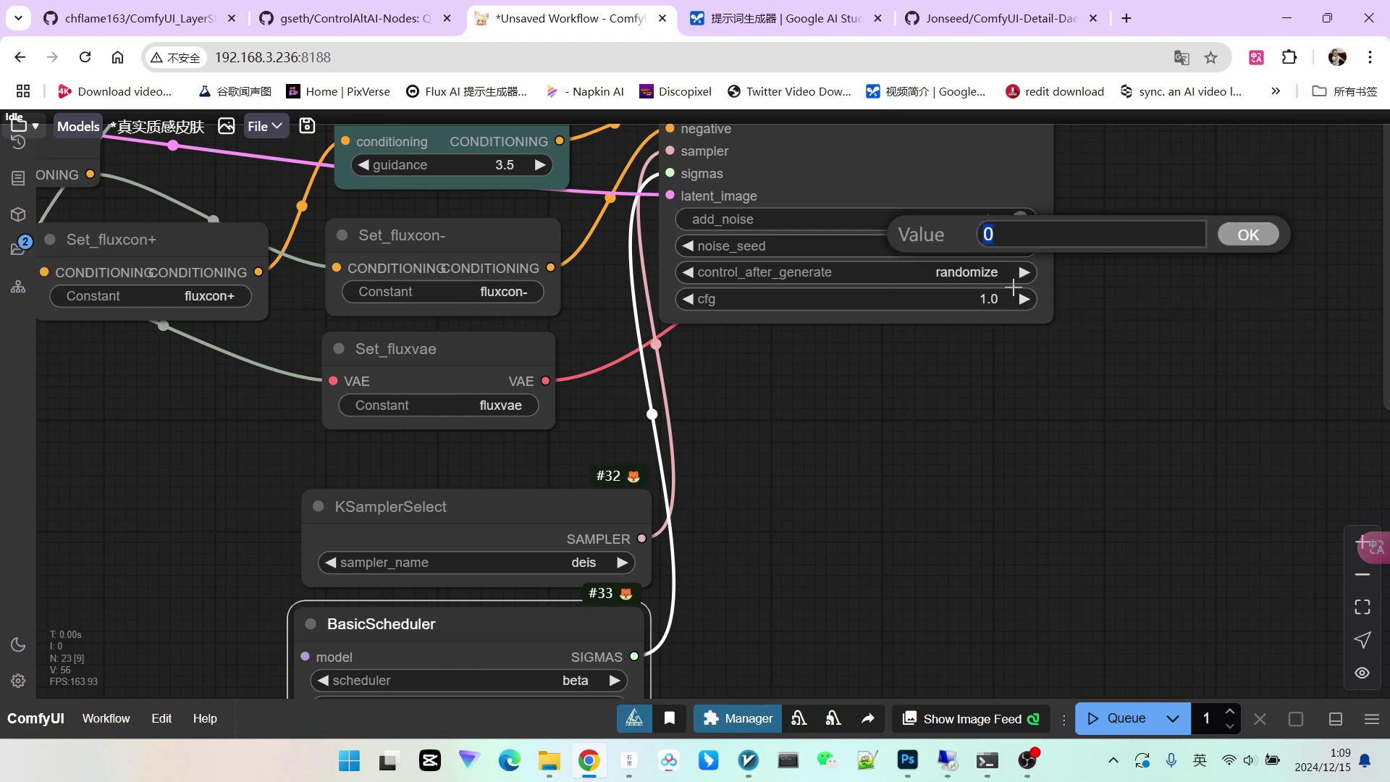
key(ctrl+v)
click(1249, 234)
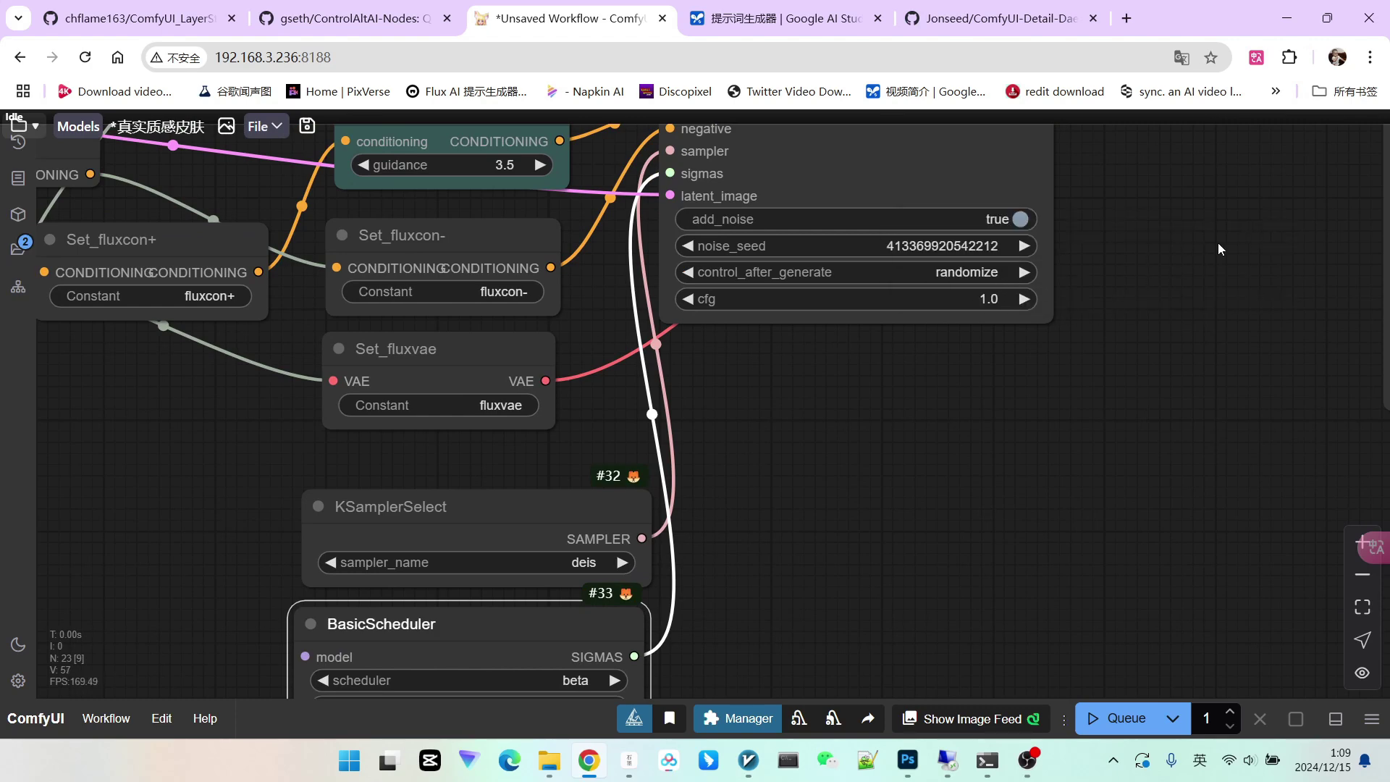
click(964, 275)
click(963, 274)
Move the Detail Daemon Sampler node down beside BasicScheduler and place KSamplerSelect to the left of it
scroll(1087, 388, down, 5)
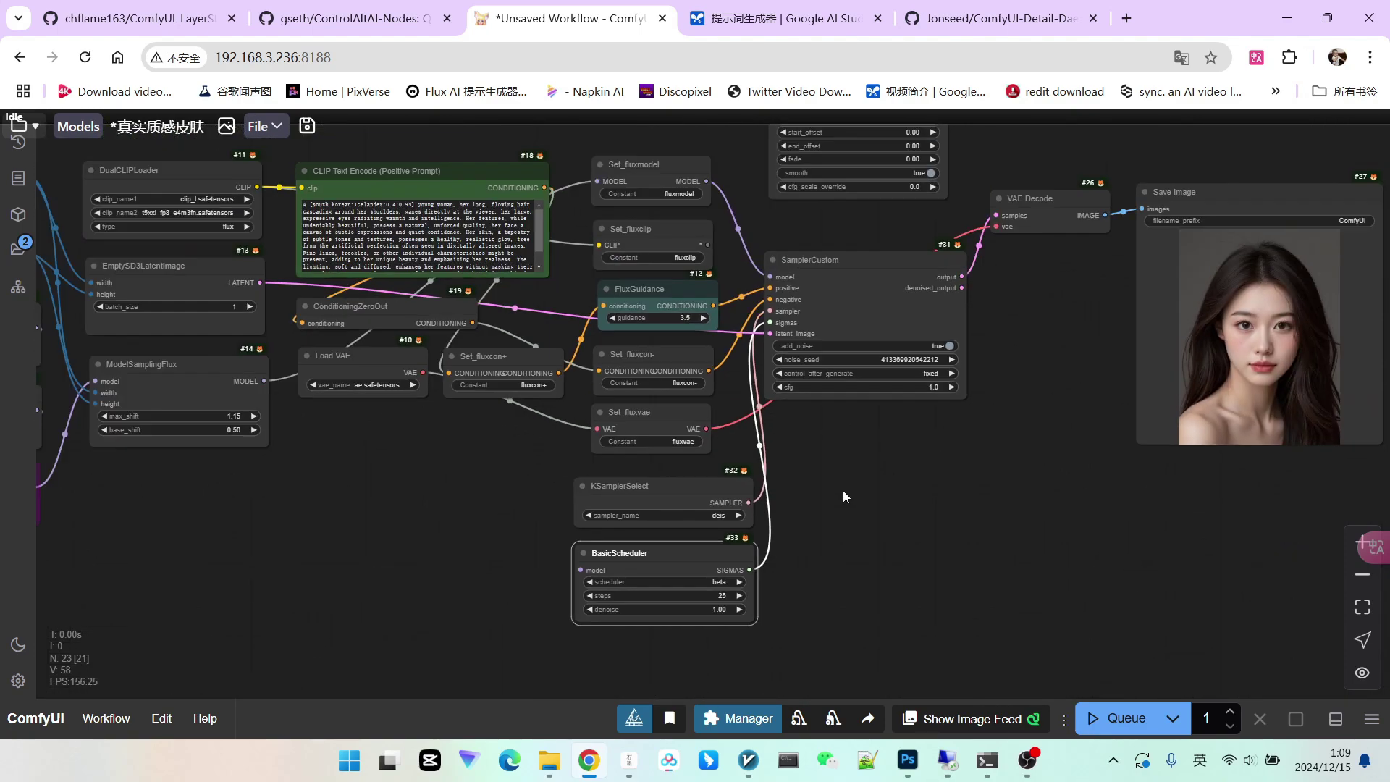
drag(843, 491, 651, 552)
scroll(775, 484, up, 3)
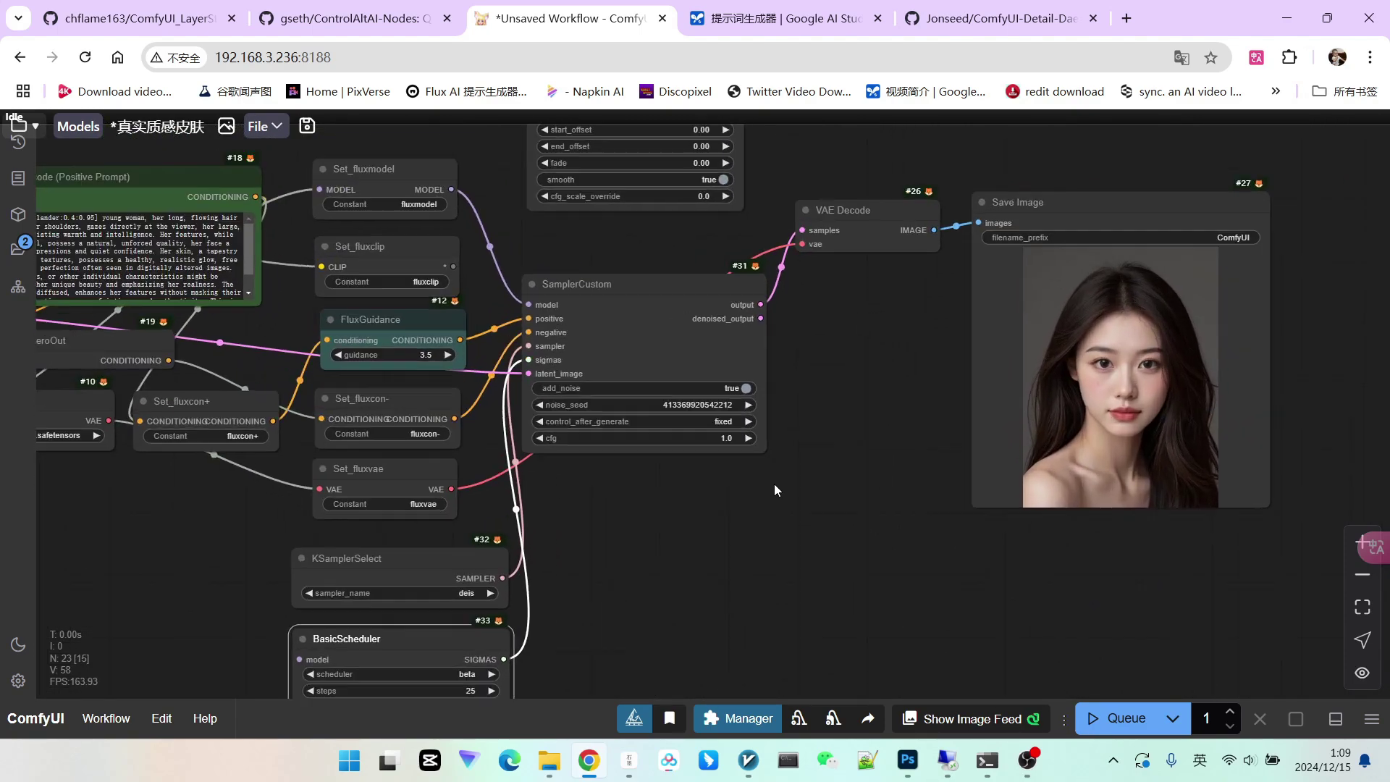
scroll(761, 413, down, 6)
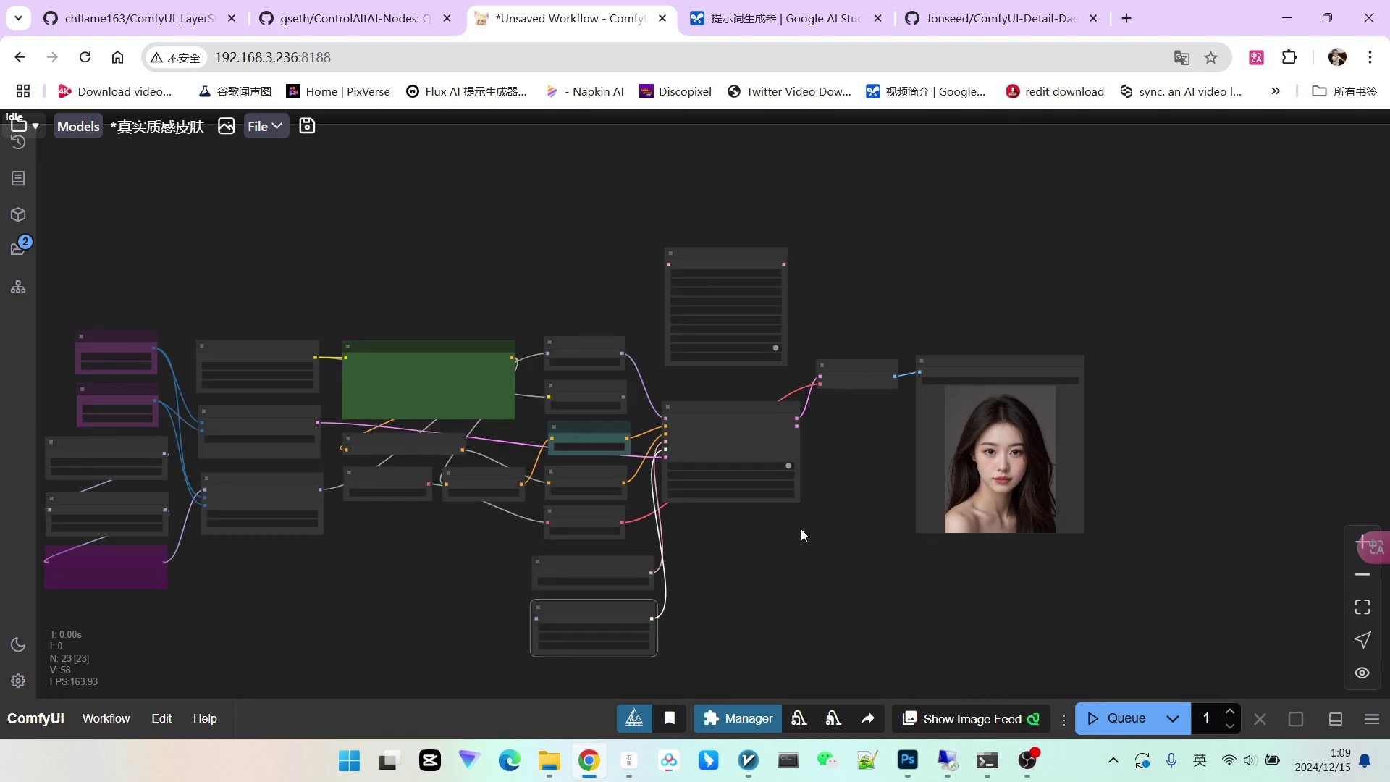
drag(801, 528, 853, 454)
drag(778, 215, 797, 546)
scroll(893, 459, down, 3)
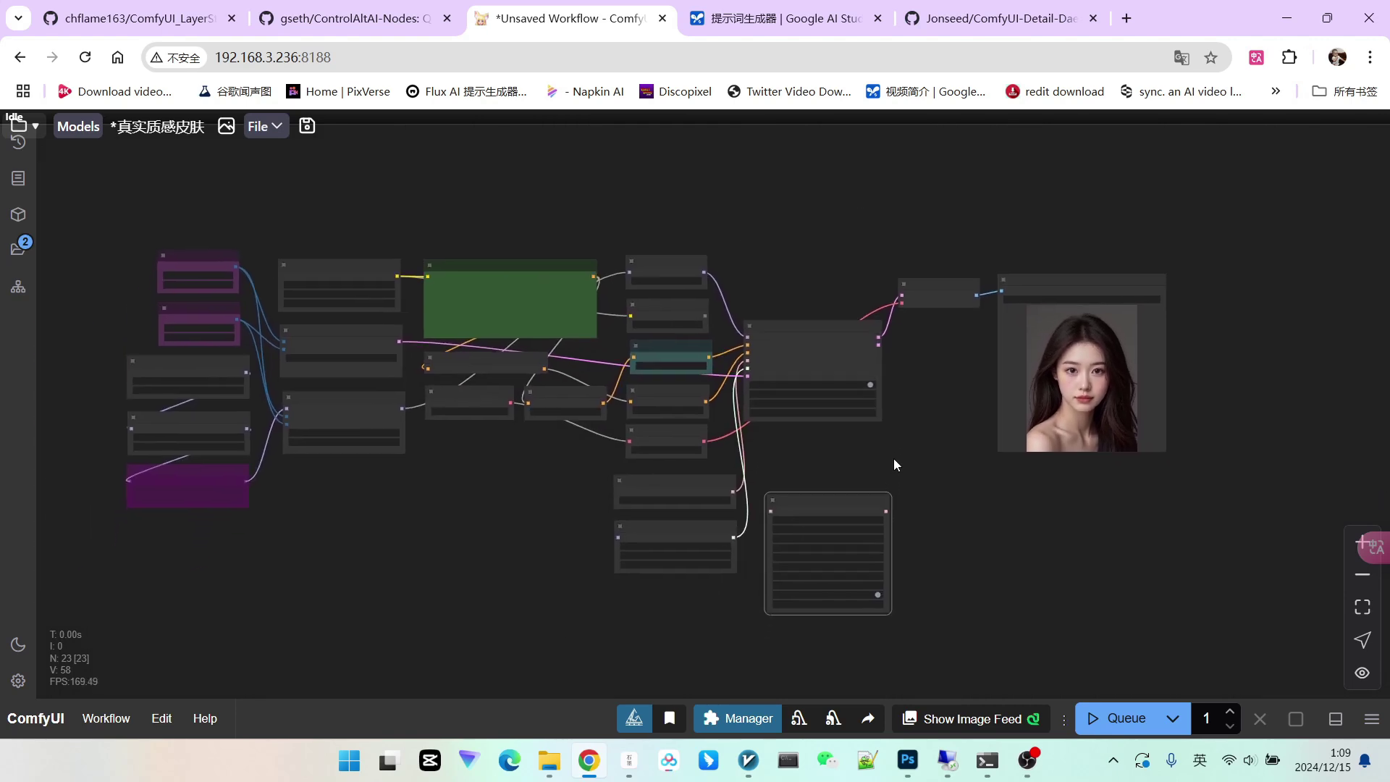
drag(833, 444, 522, 478)
scroll(596, 468, up, 7)
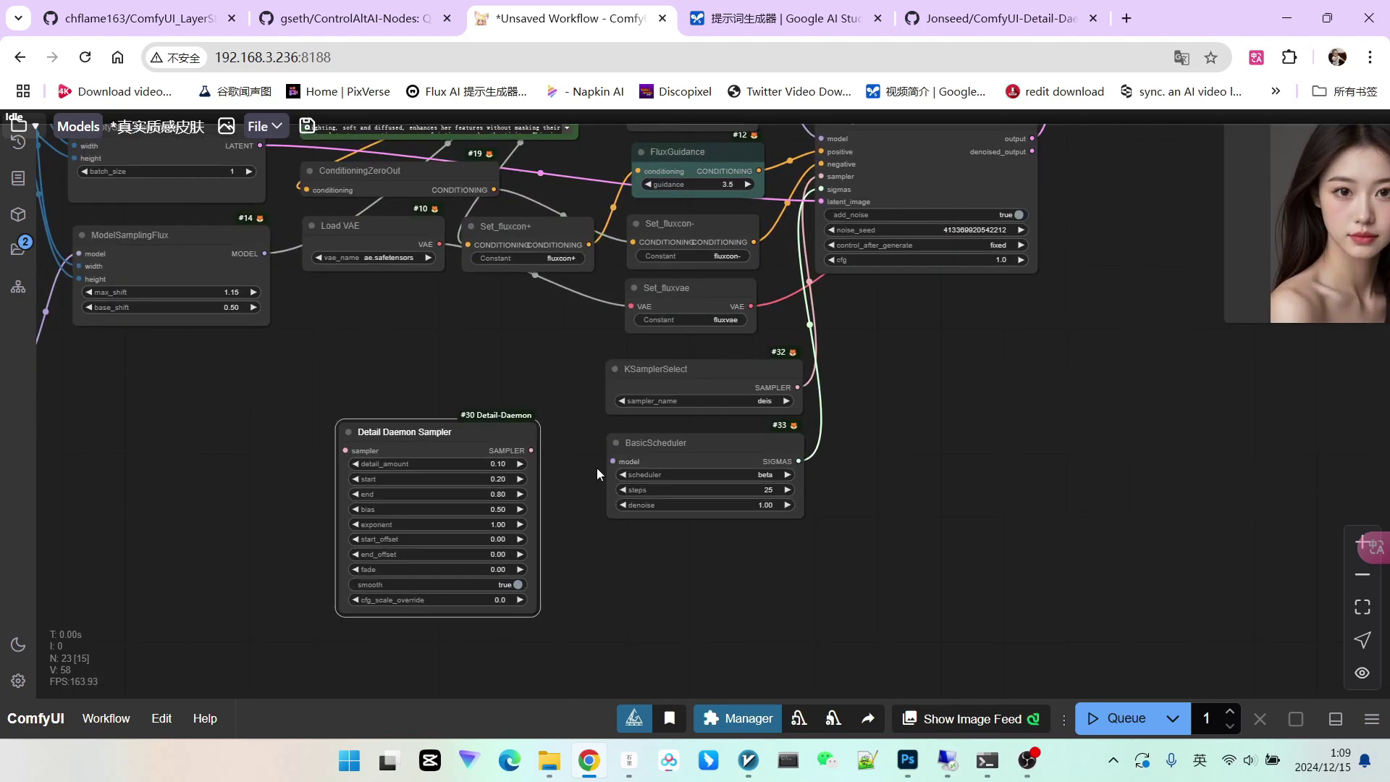
drag(774, 373, 253, 376)
drag(449, 441, 518, 410)
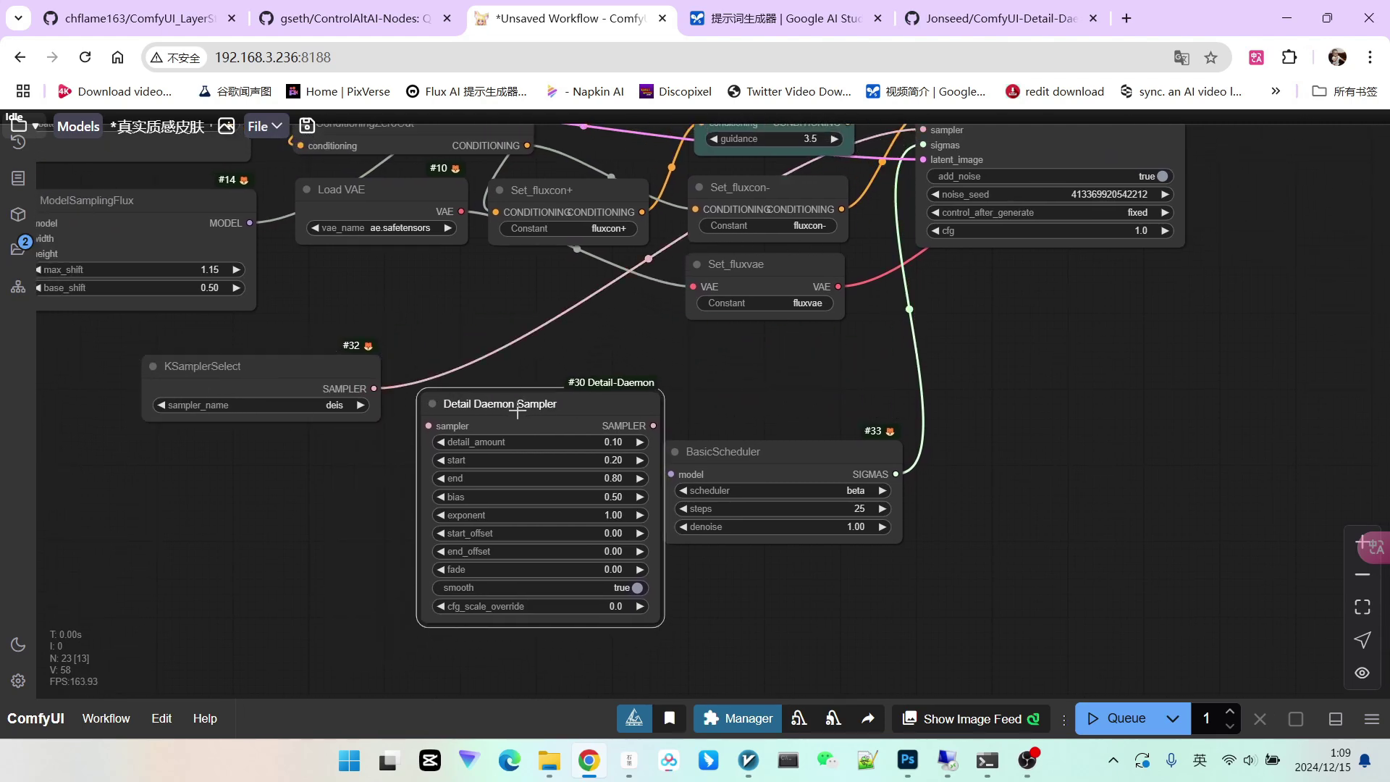
Route KSamplerSelect's output through Detail Daemon Sampler into SamplerCustom's sampler input, and place BasicScheduler above Detail Daemon Sampler
drag(376, 389, 429, 425)
drag(528, 410, 485, 397)
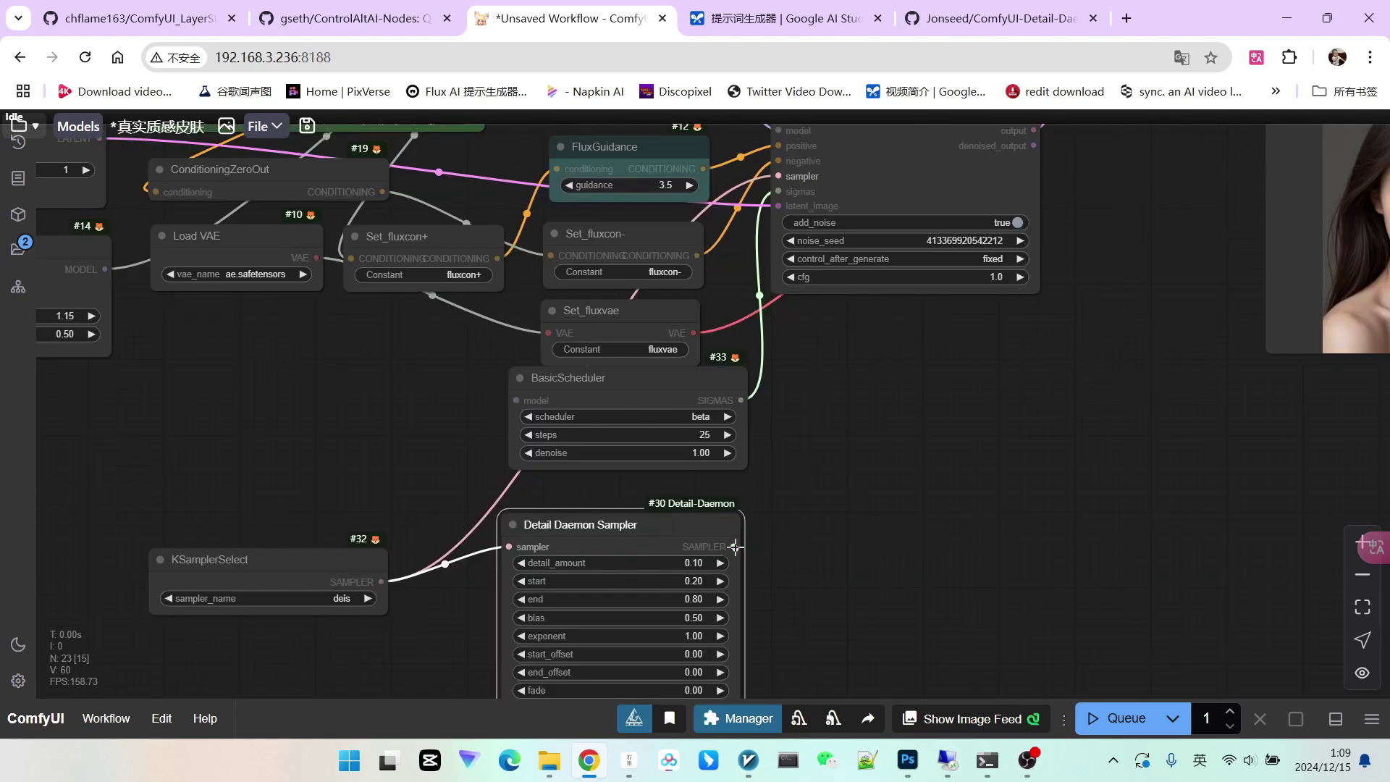
drag(735, 546, 773, 181)
drag(801, 481, 834, 455)
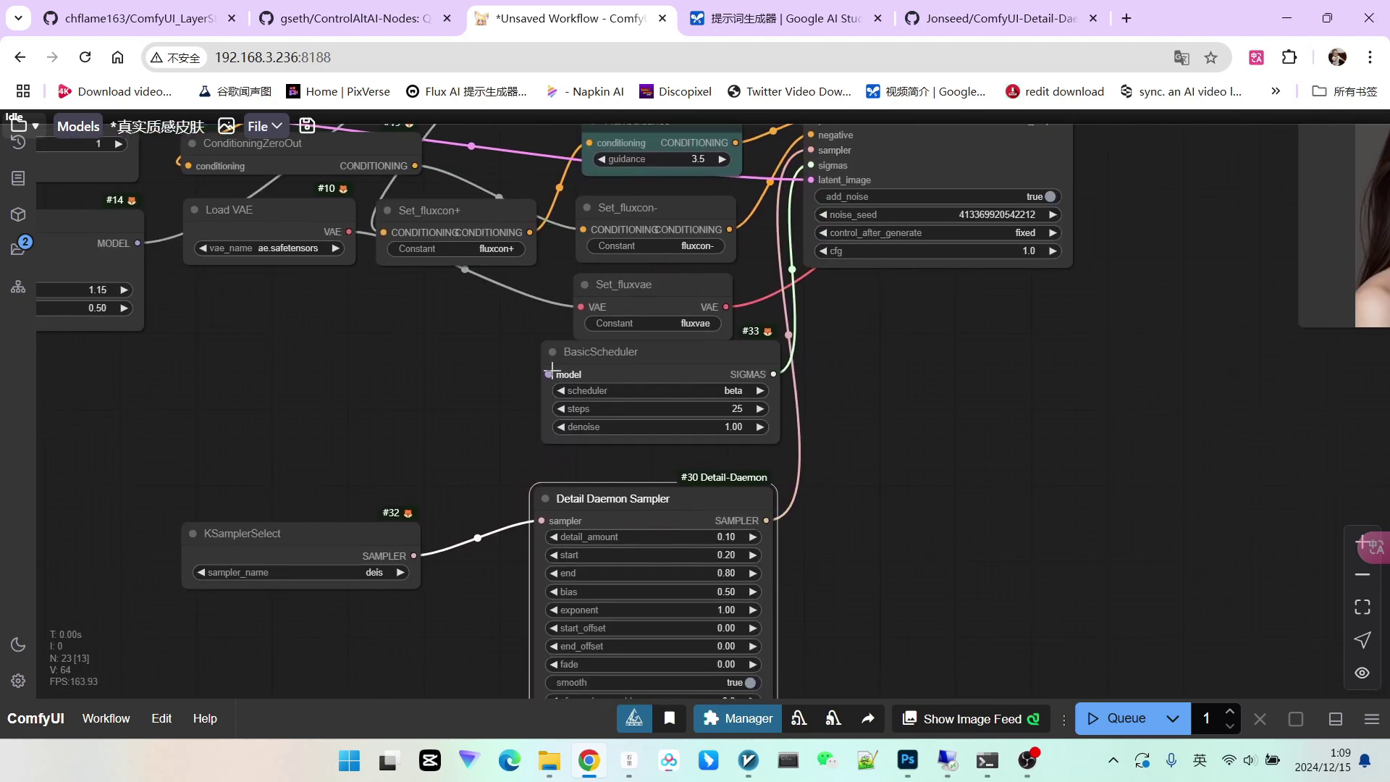
Connect the Set_fluxmodel node's MODEL output to the BasicScheduler's model input
drag(479, 357, 453, 483)
scroll(701, 196, down, 2)
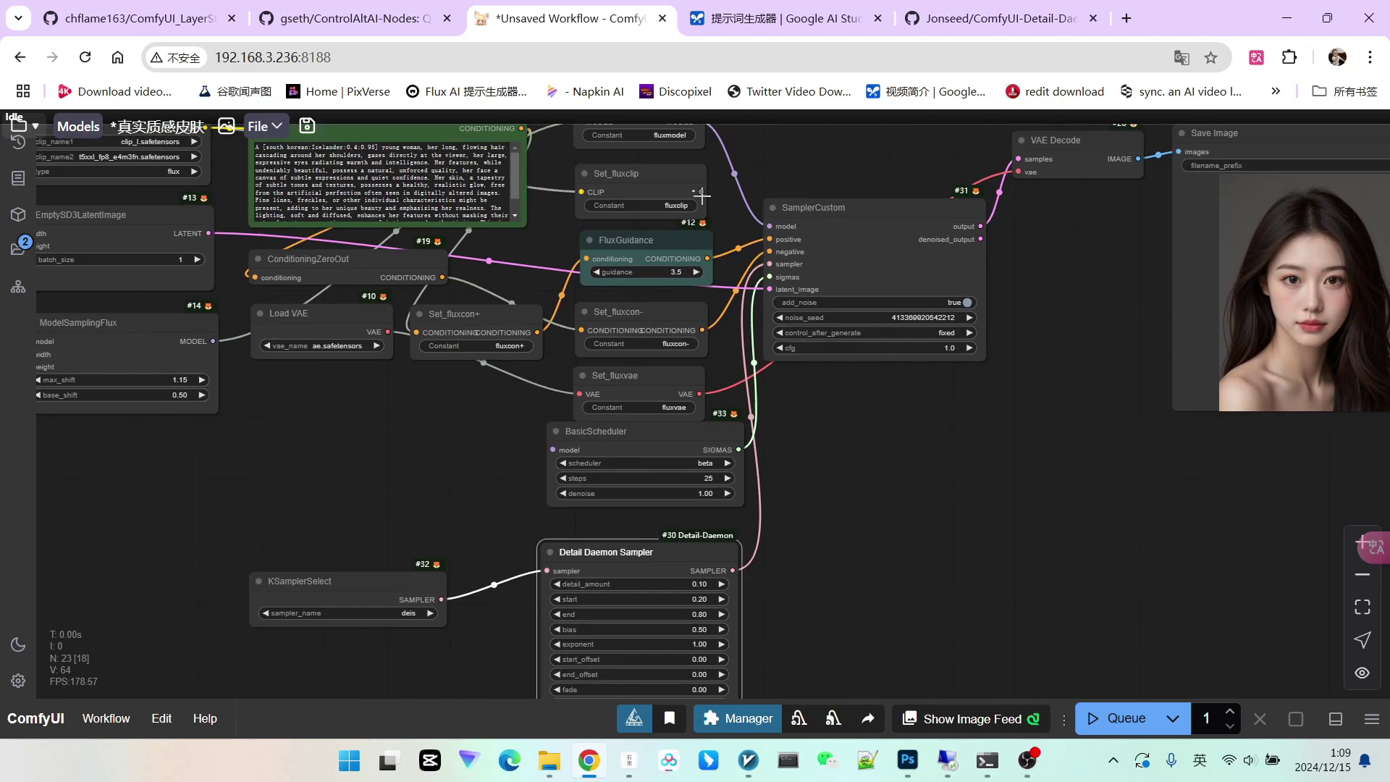
drag(702, 193, 691, 225)
drag(688, 154, 582, 497)
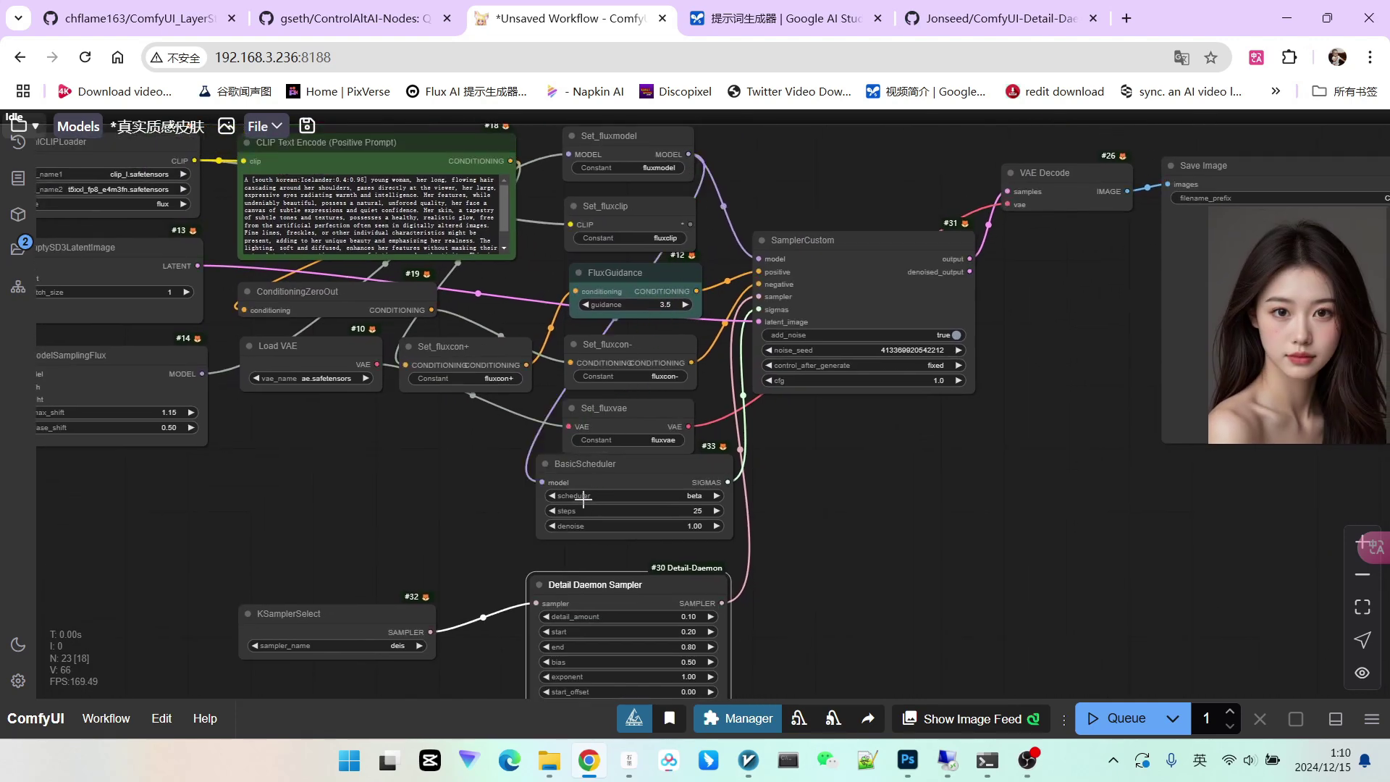
scroll(801, 500, up, 4)
drag(785, 496, 801, 456)
Add a Load Image node beside Save Image and copy the existing portrait into it through Clipspace for comparison
double_click(1192, 268)
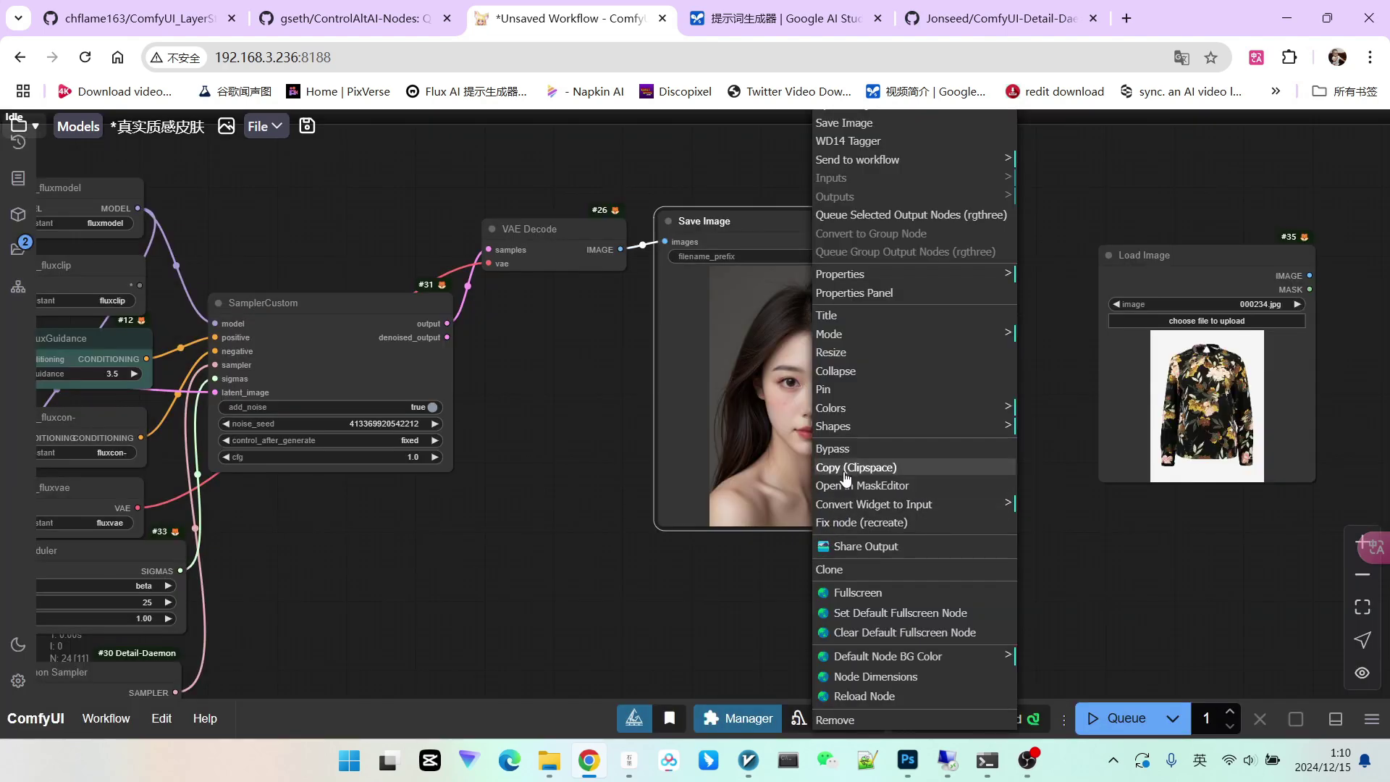
click(842, 467)
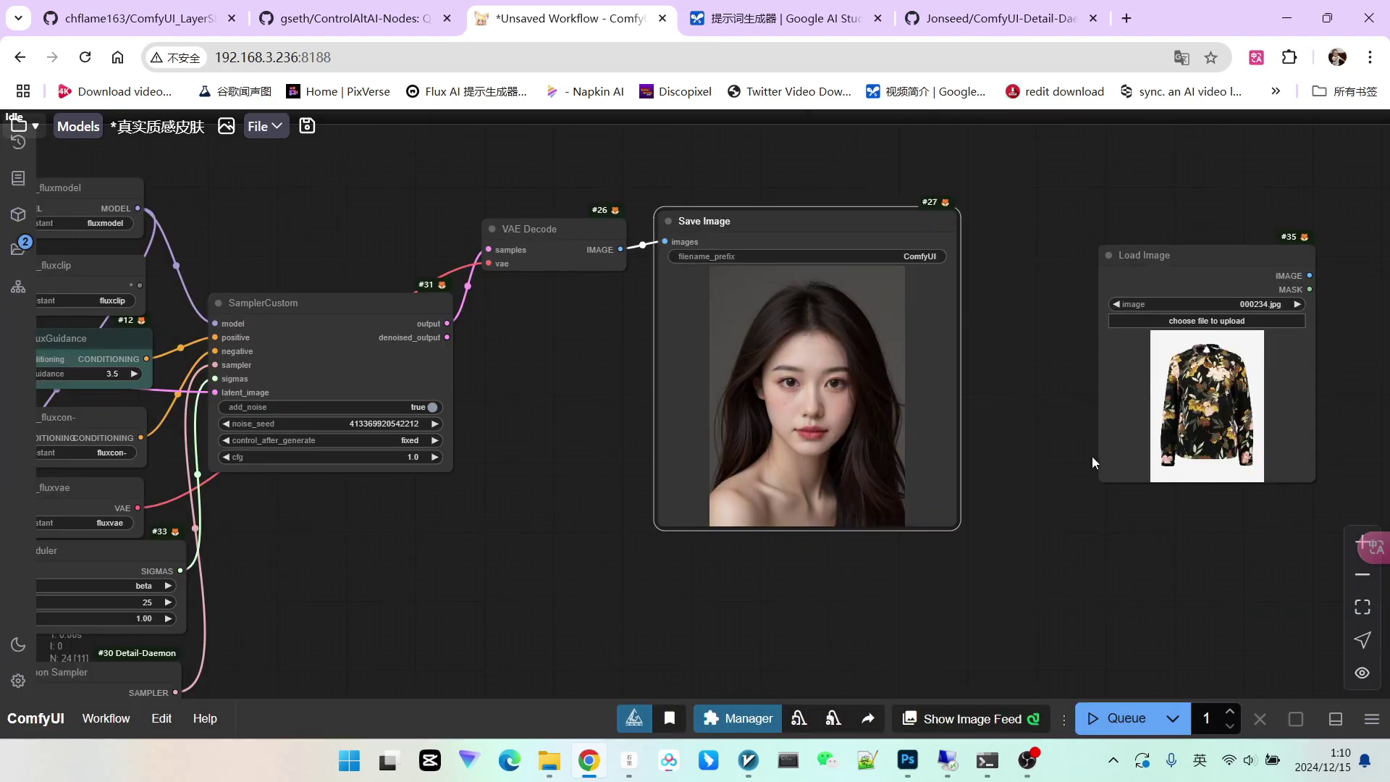
right_click(1214, 428)
click(1220, 496)
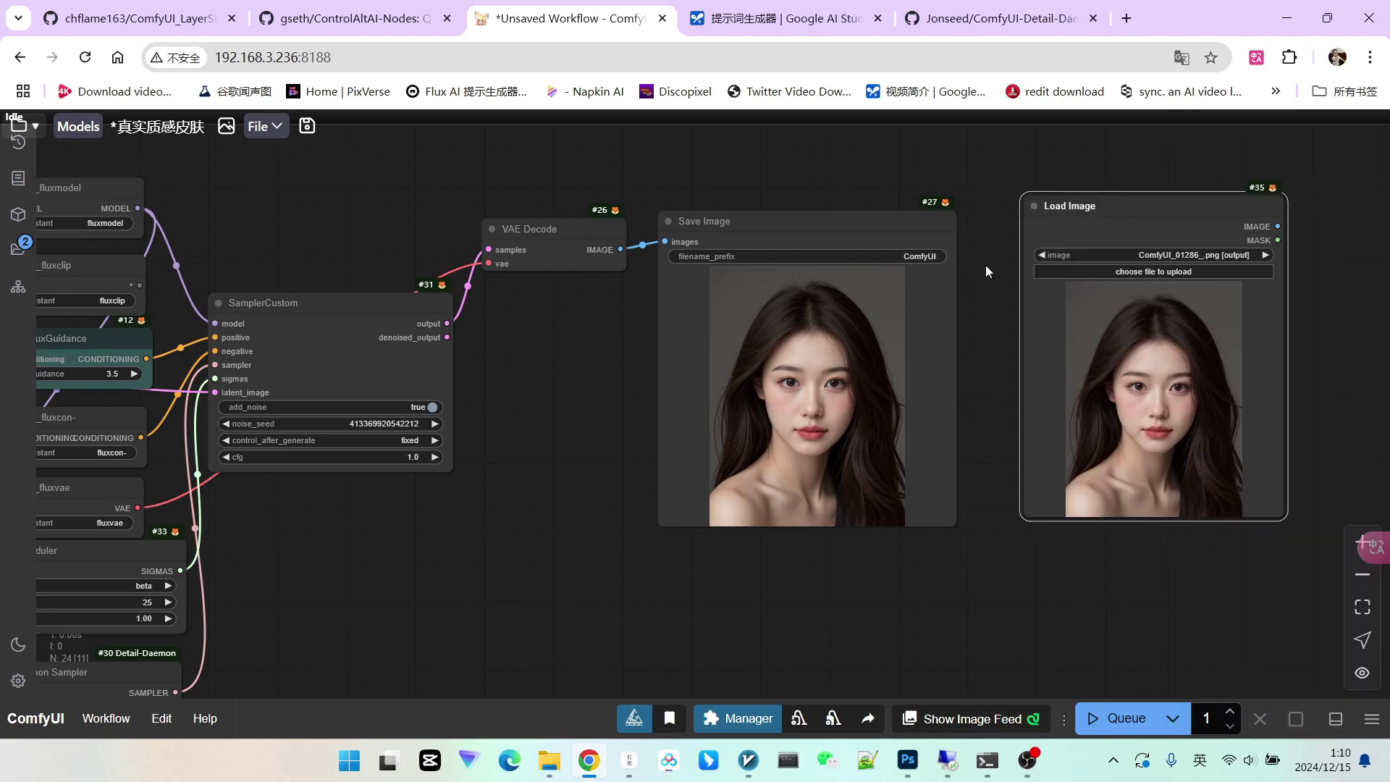
Run the workflow to generate a portrait with Detail Daemon Sampler
scroll(822, 575, down, 5)
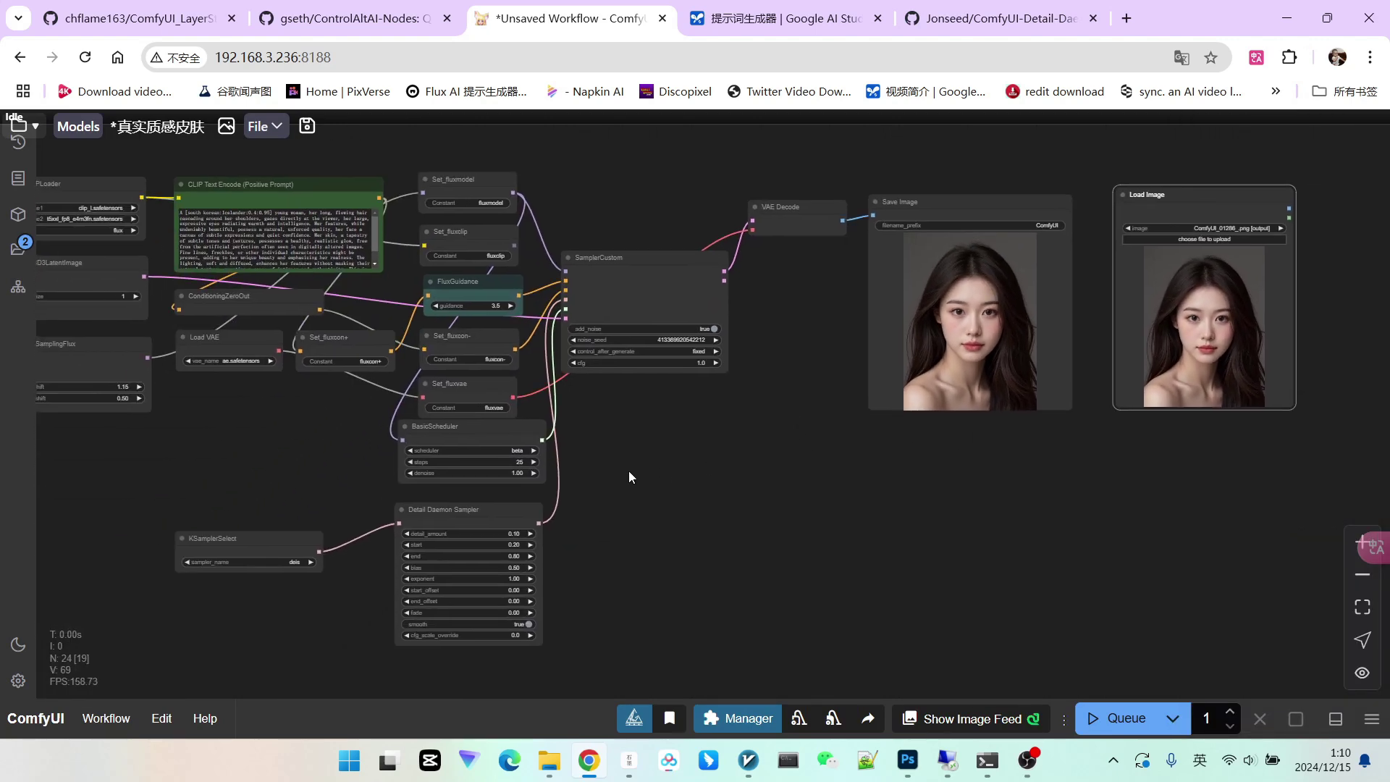
scroll(693, 449, up, 2)
key(ctrl+Return)
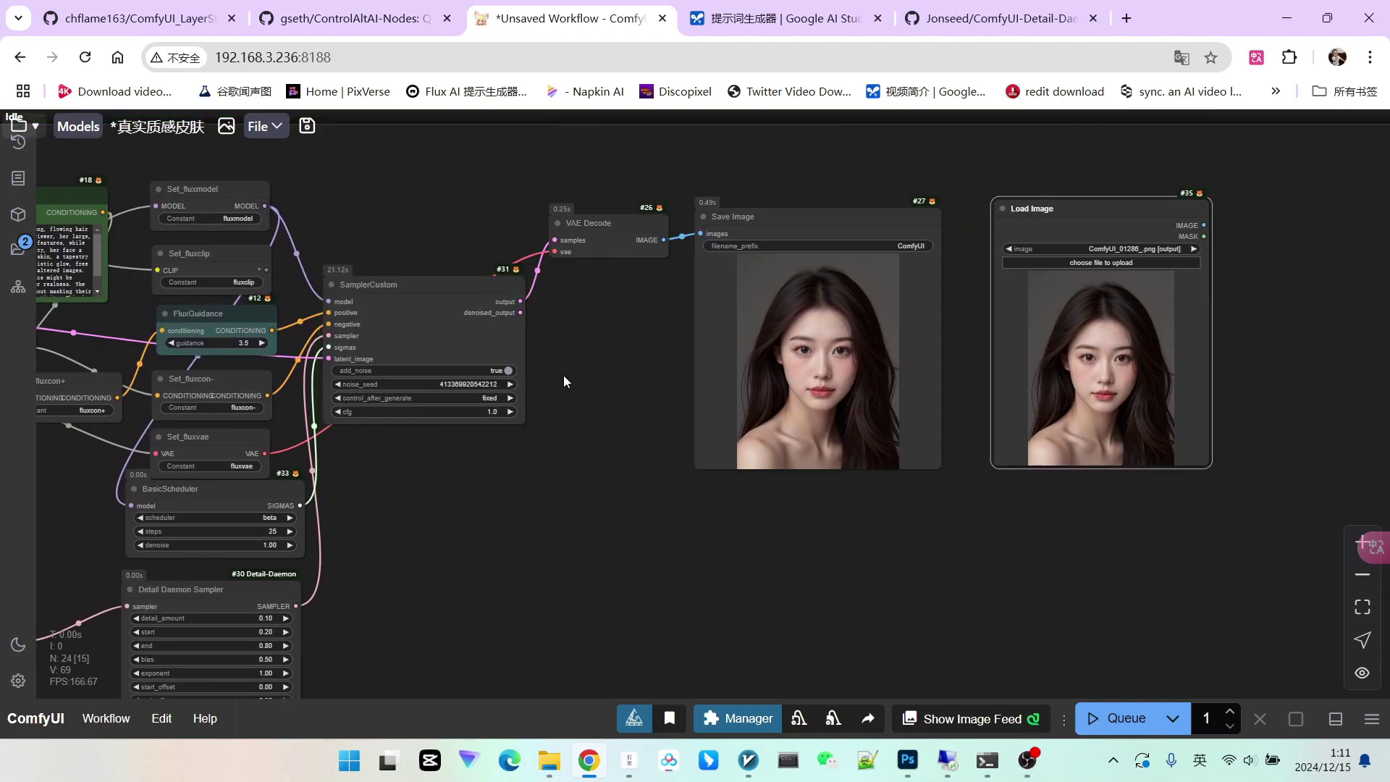
Examine the new portrait's facial skin detail up close and compare it with the earlier image in Load Image
scroll(866, 357, up, 5)
scroll(730, 372, down, 2)
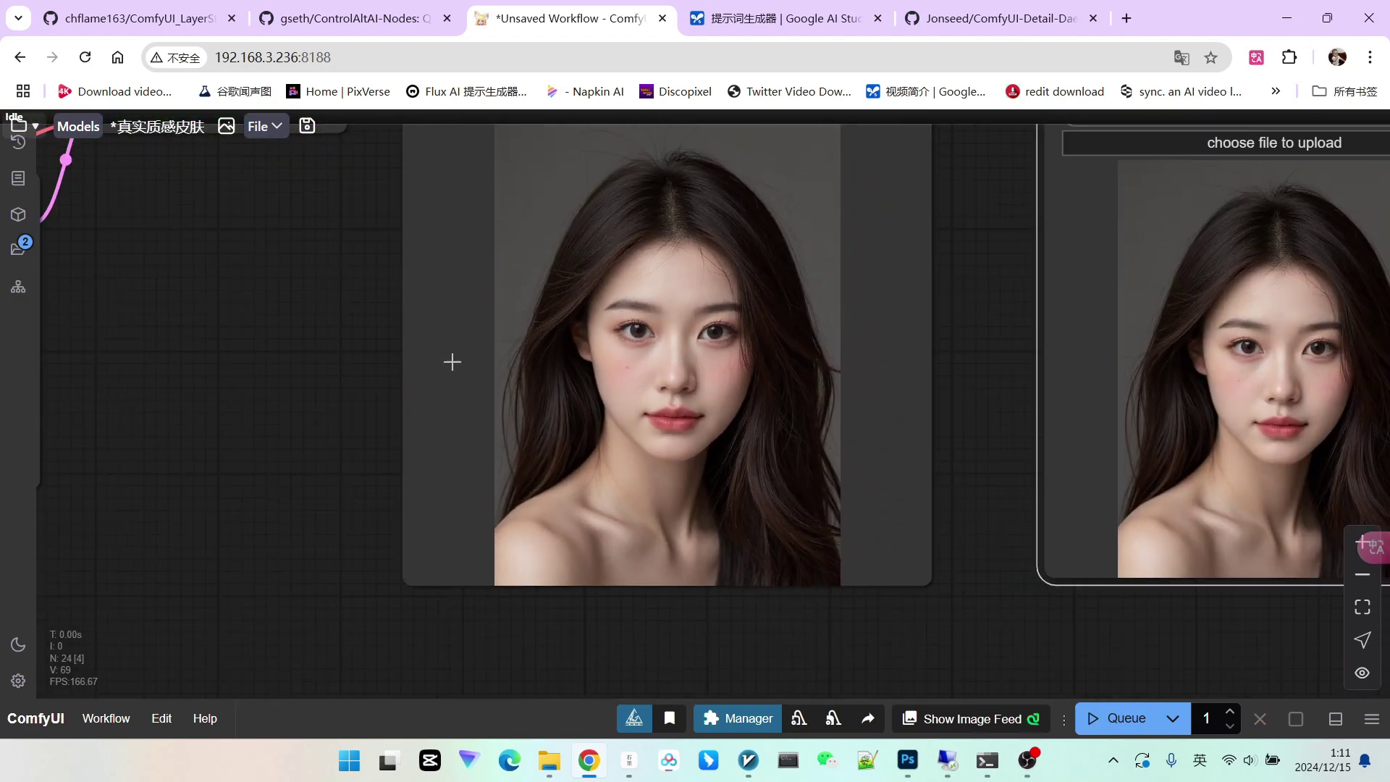
drag(399, 331, 332, 399)
scroll(695, 404, up, 3)
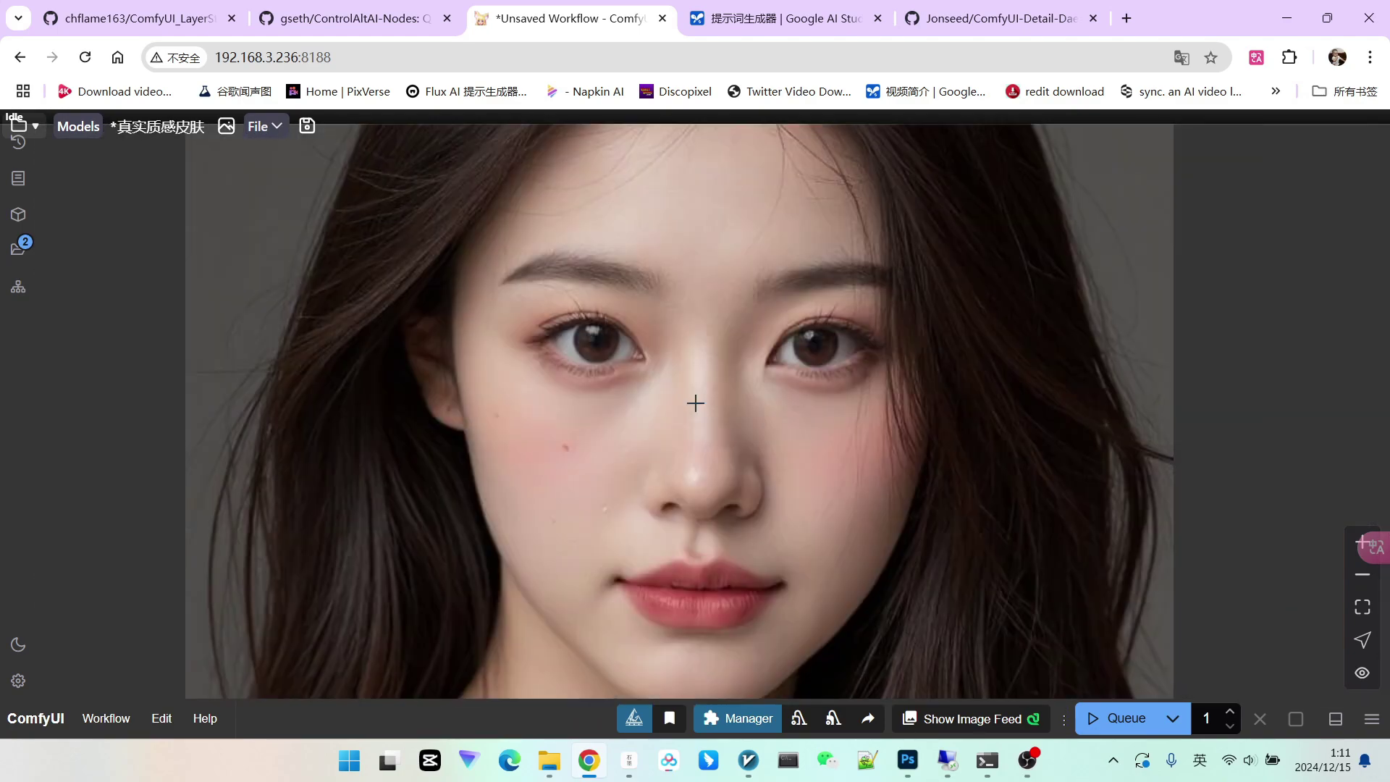
scroll(702, 397, down, 3)
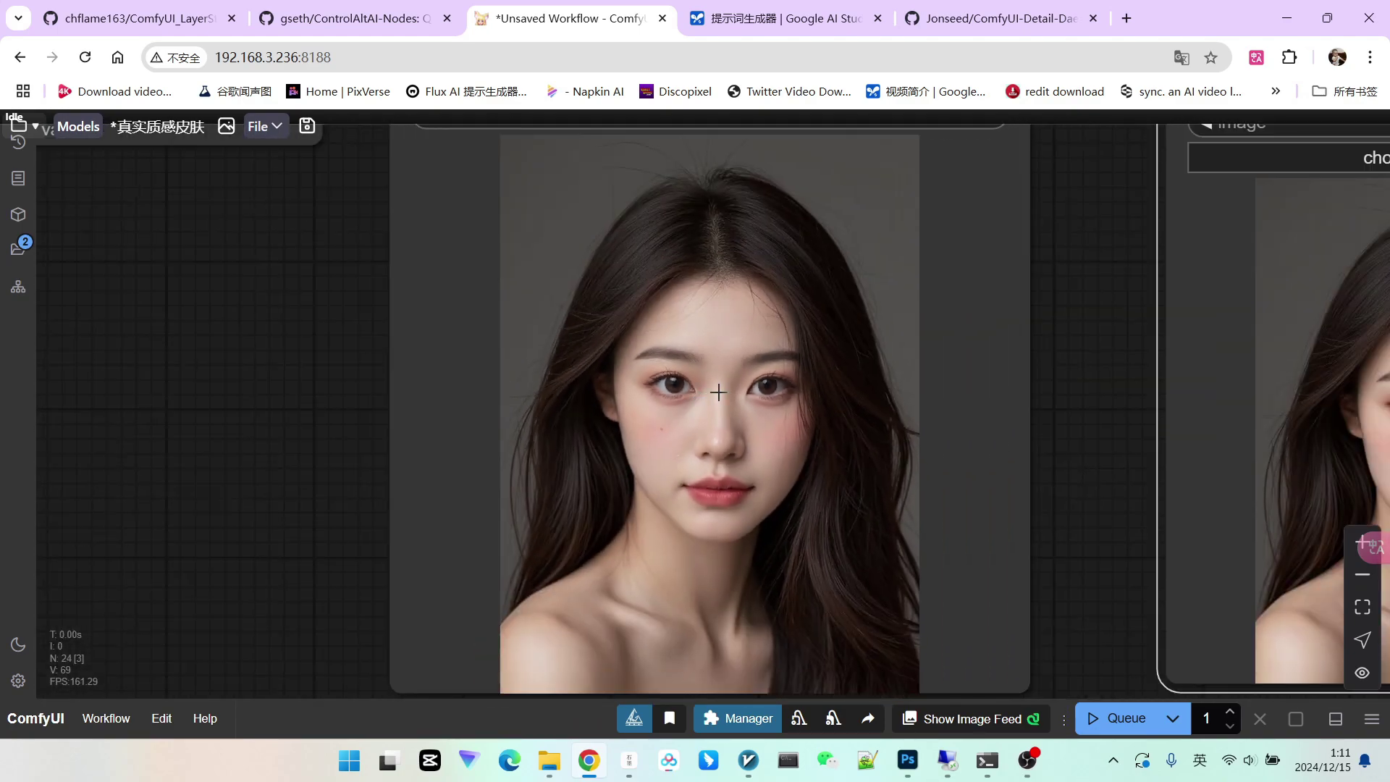
scroll(719, 391, up, 3)
scroll(751, 382, down, 2)
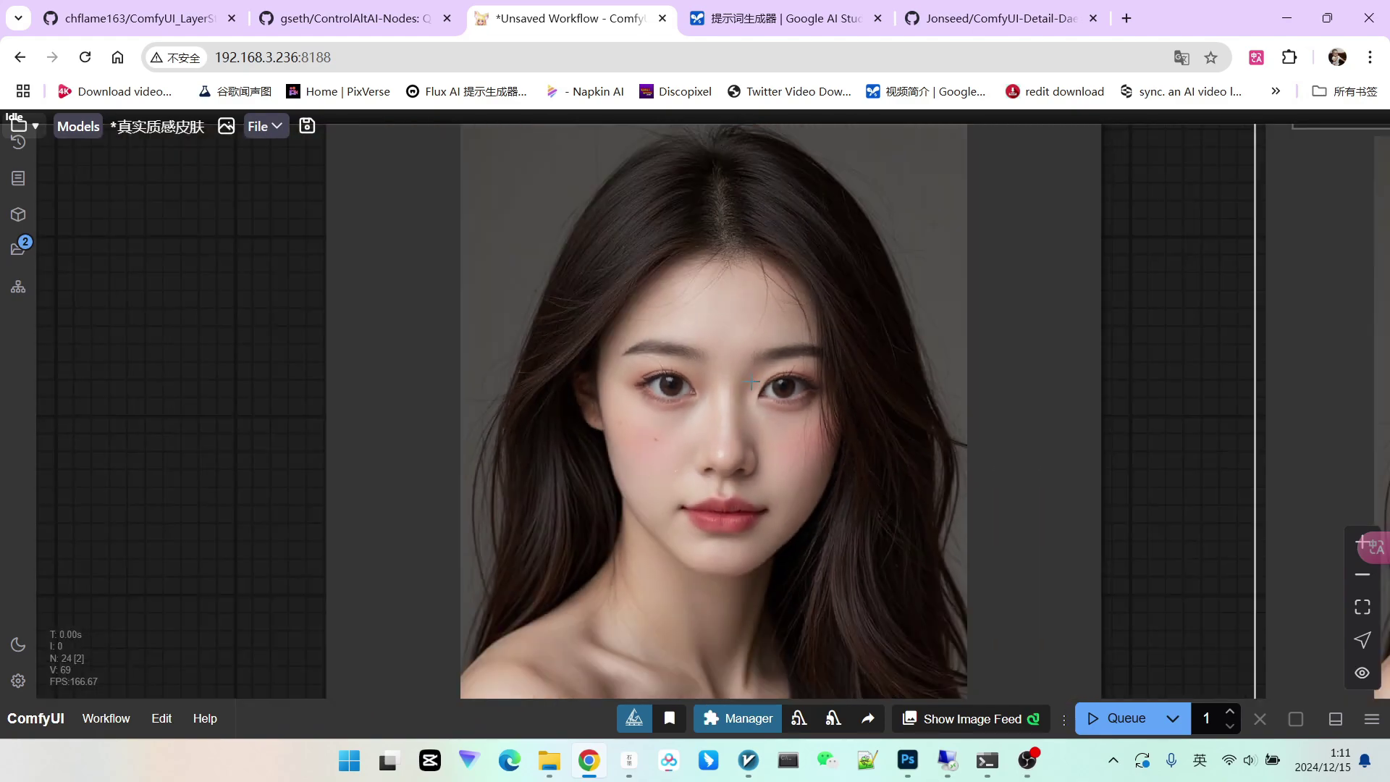
scroll(751, 382, down, 3)
scroll(397, 482, down, 5)
Switch to the ComfyUI-Detail-Daemon GitHub page and read through the Nodes section of its README
scroll(511, 404, up, 5)
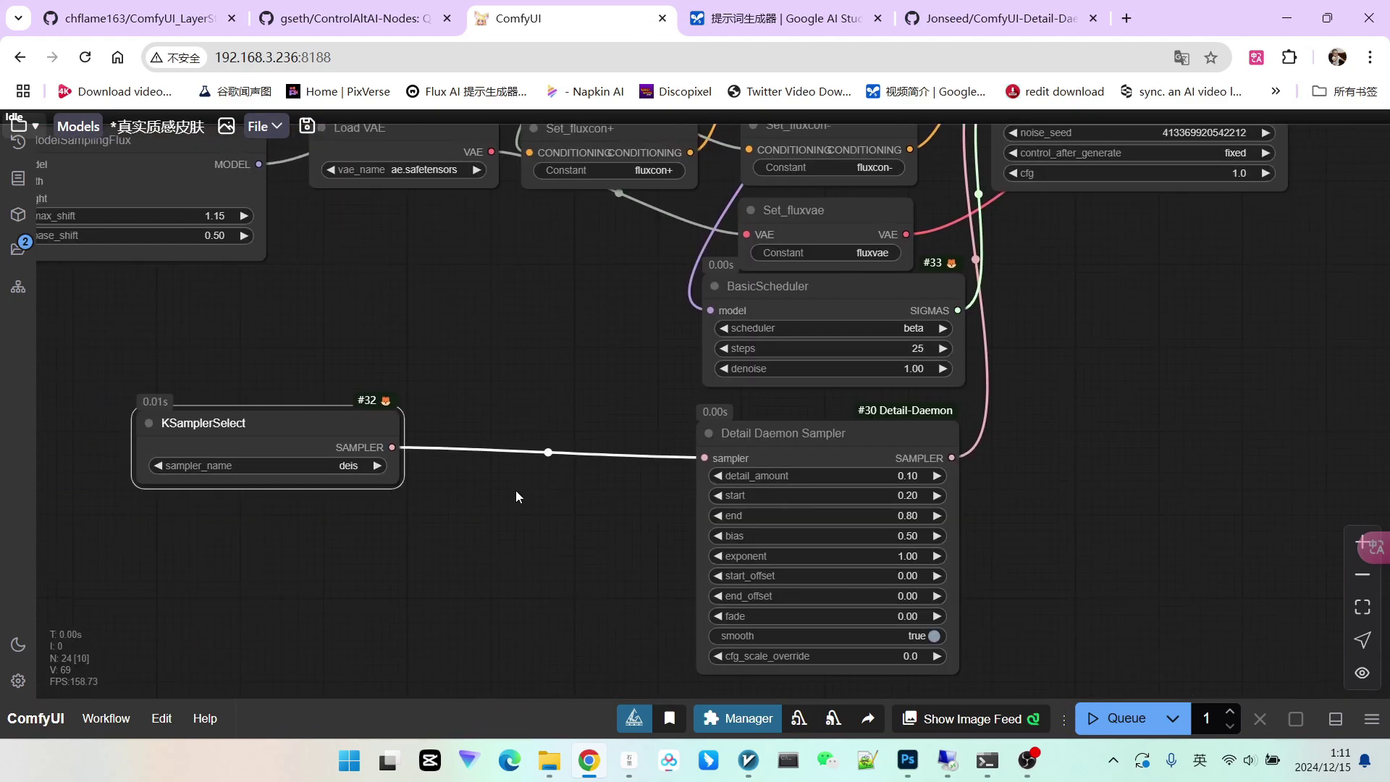
click(976, 27)
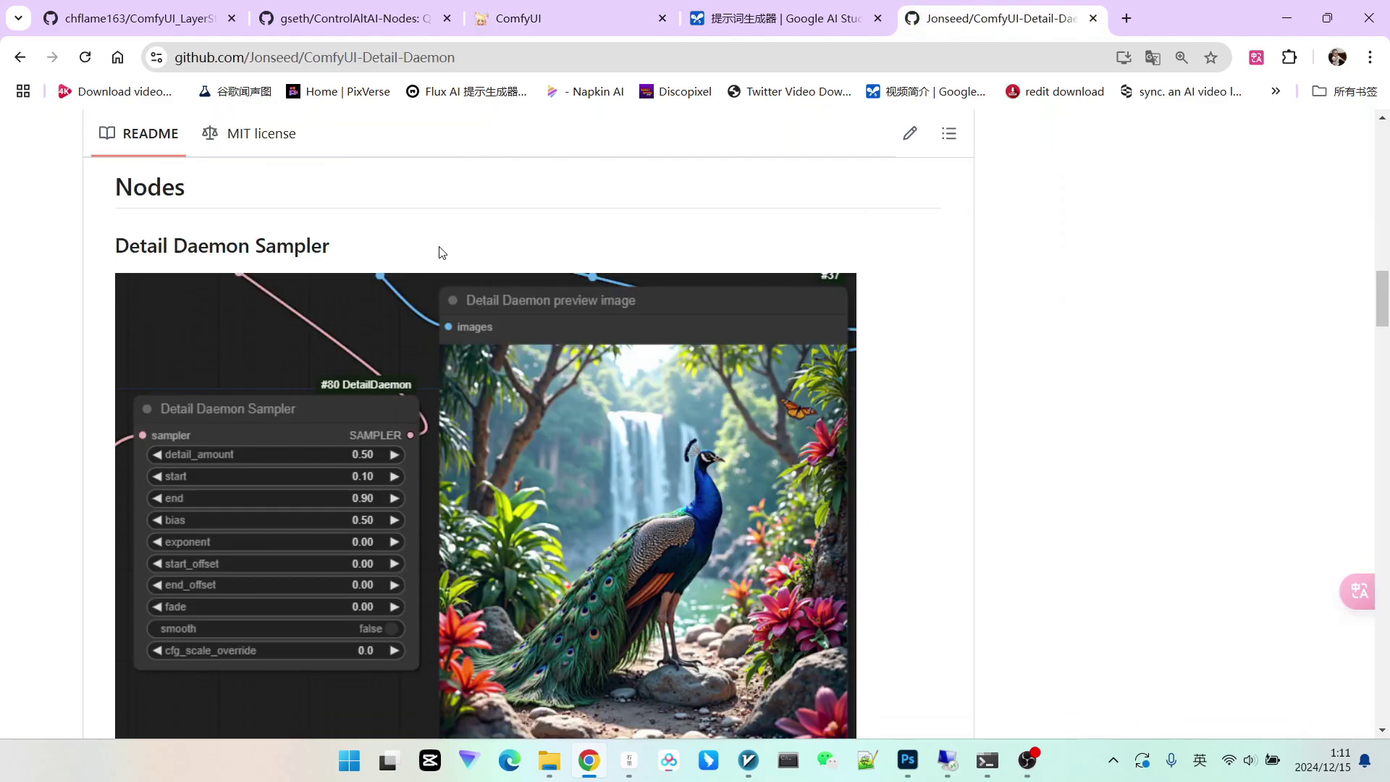
scroll(439, 250, down, 10)
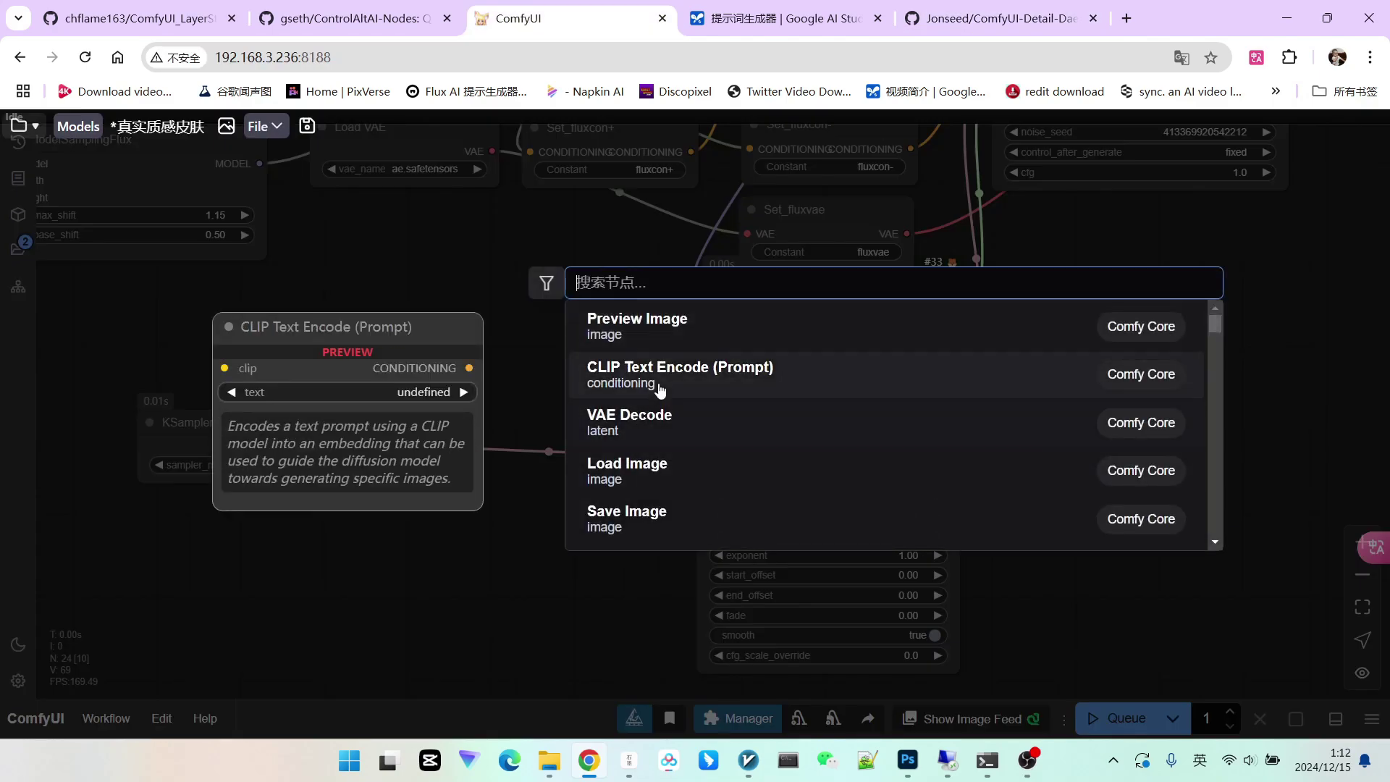
Add a Lying Sigma Sampler node and link it between KSamplerSelect and Detail Daemon Sampler
text(l)
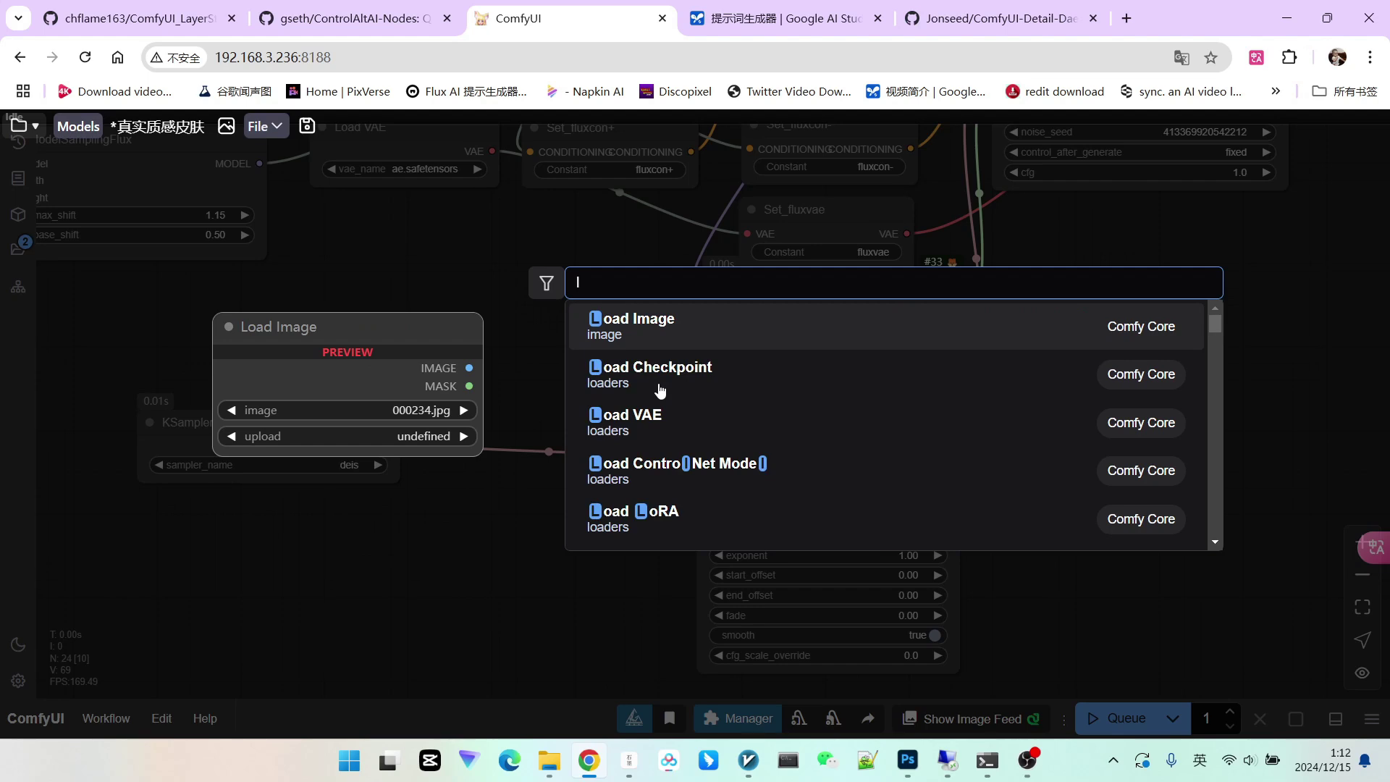
text(ying)
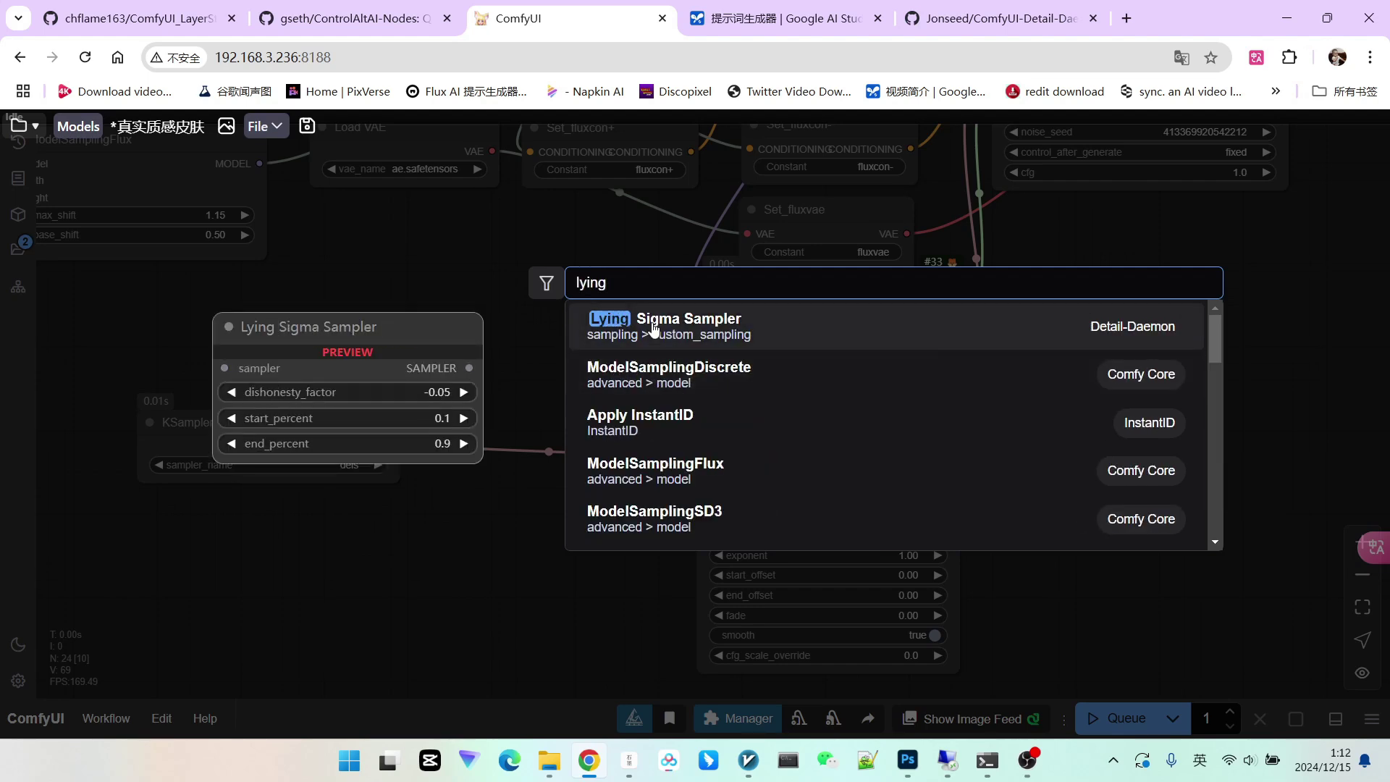
click(655, 330)
drag(584, 479, 506, 482)
drag(392, 447, 412, 523)
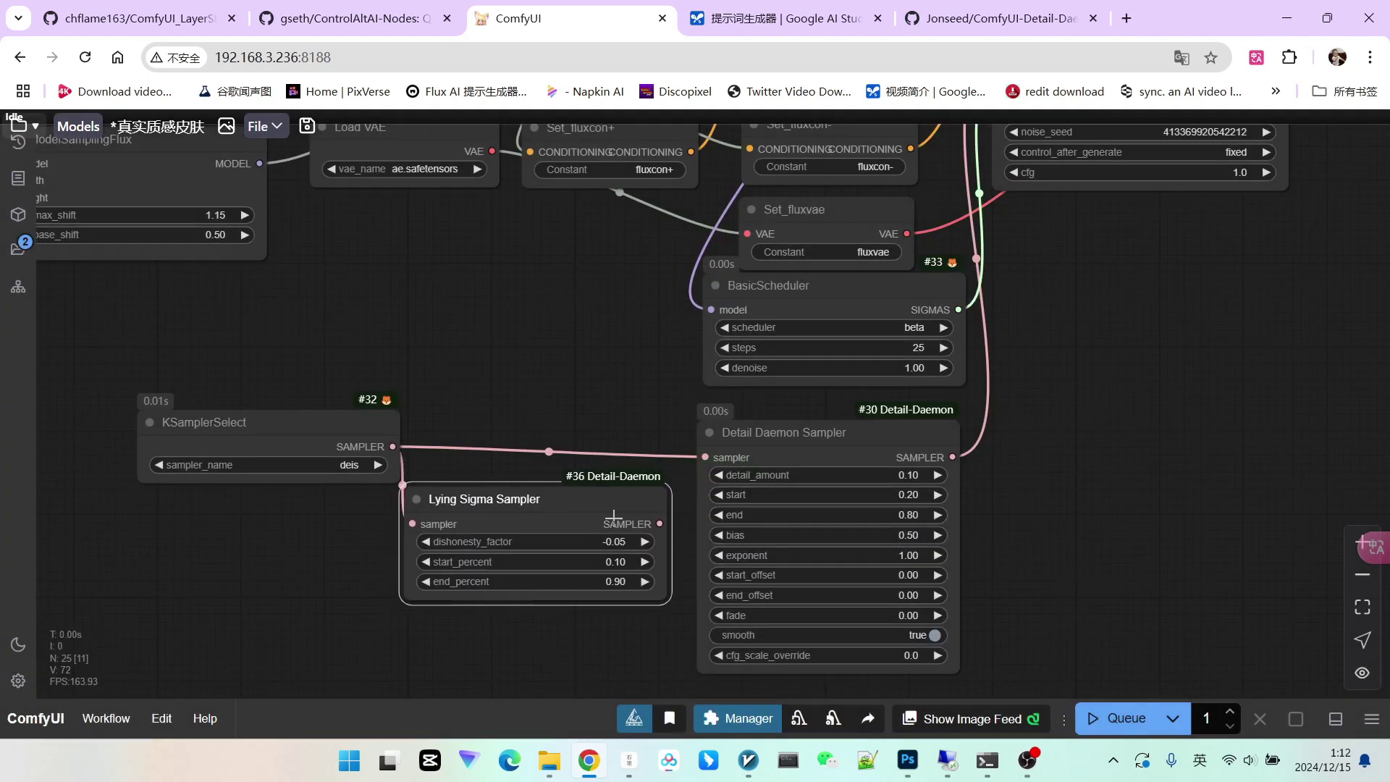
drag(658, 522, 705, 457)
Arrange KSamplerSelect and Lying Sigma Sampler in a row to the left of Detail Daemon Sampler
drag(1016, 469, 865, 469)
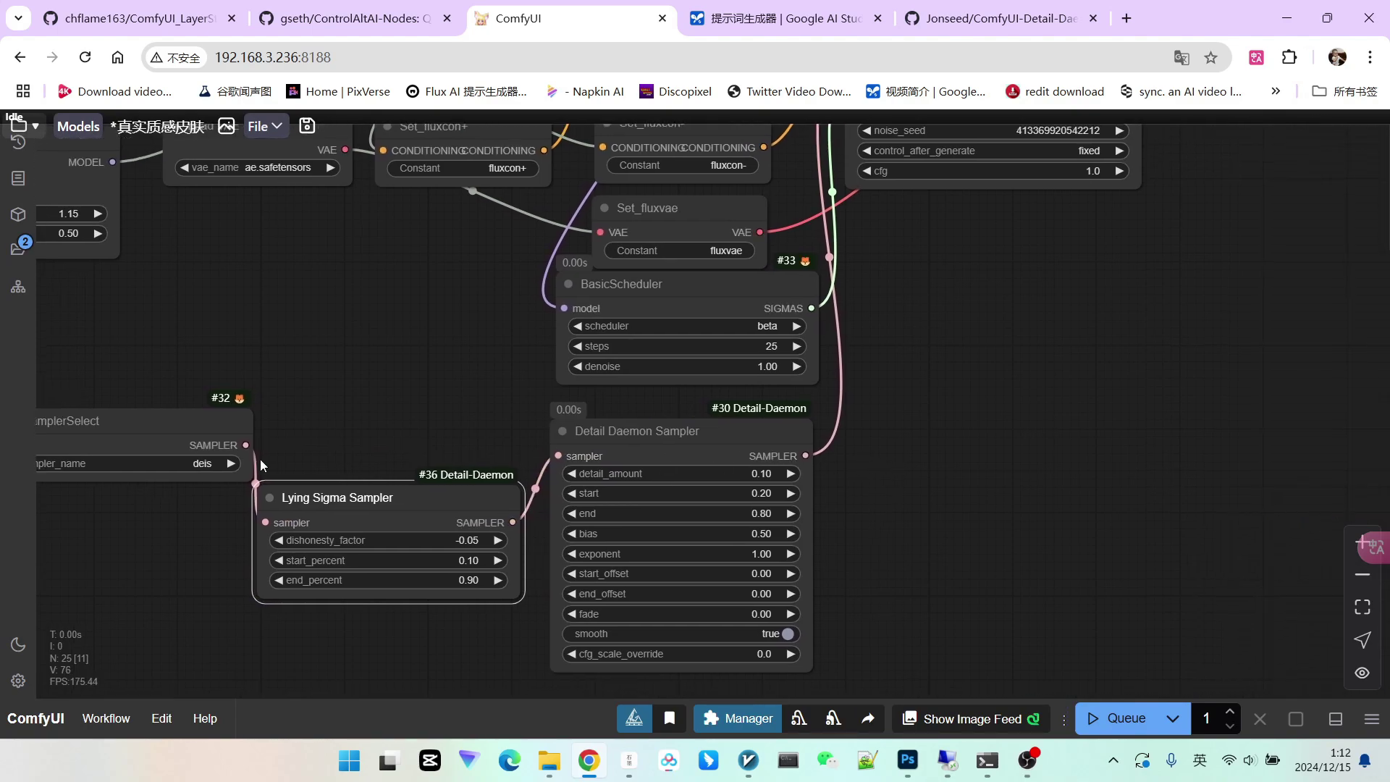
drag(338, 493, 271, 452)
scroll(791, 452, down, 3)
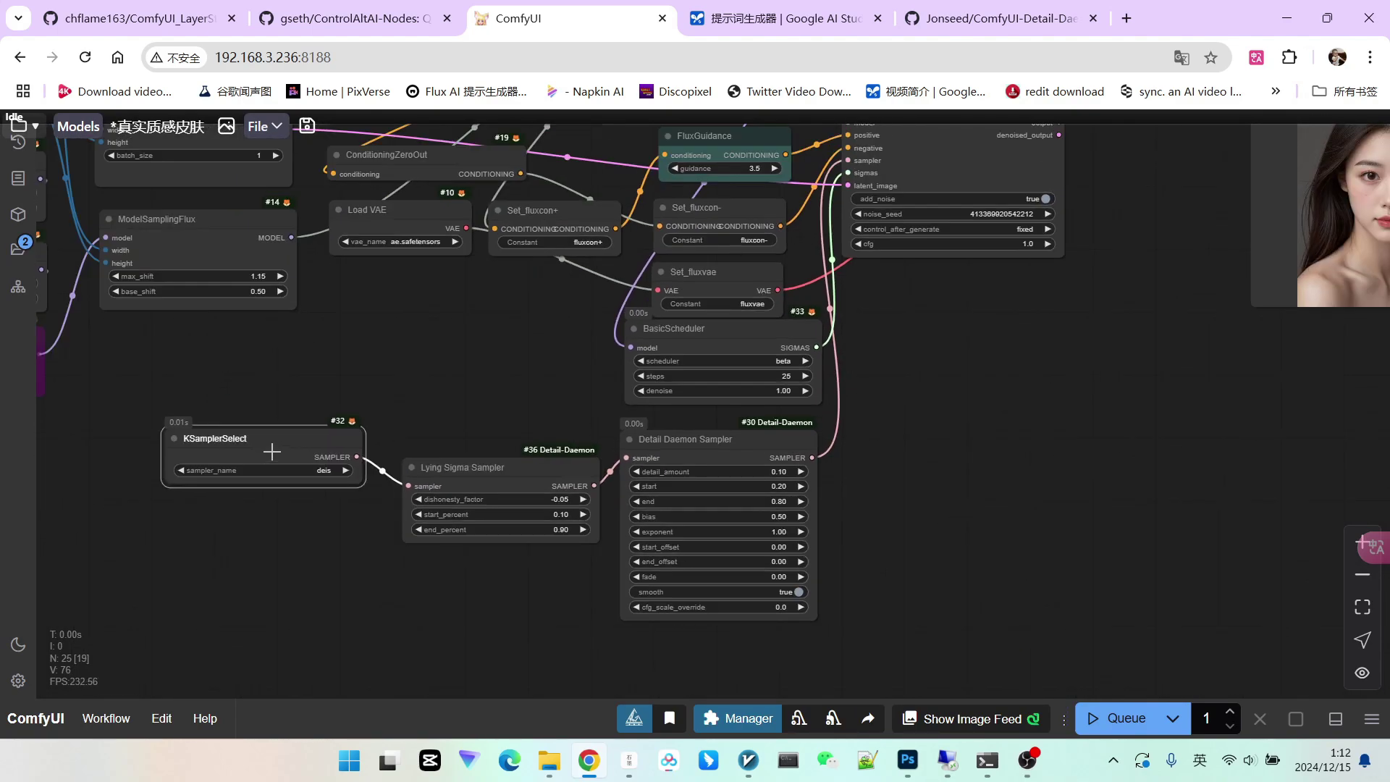
drag(511, 464, 513, 442)
scroll(976, 457, down, 4)
Queue the workflow with Lying Sigma Sampler included and bring the Save Image and Load Image portraits into view
drag(983, 459, 808, 464)
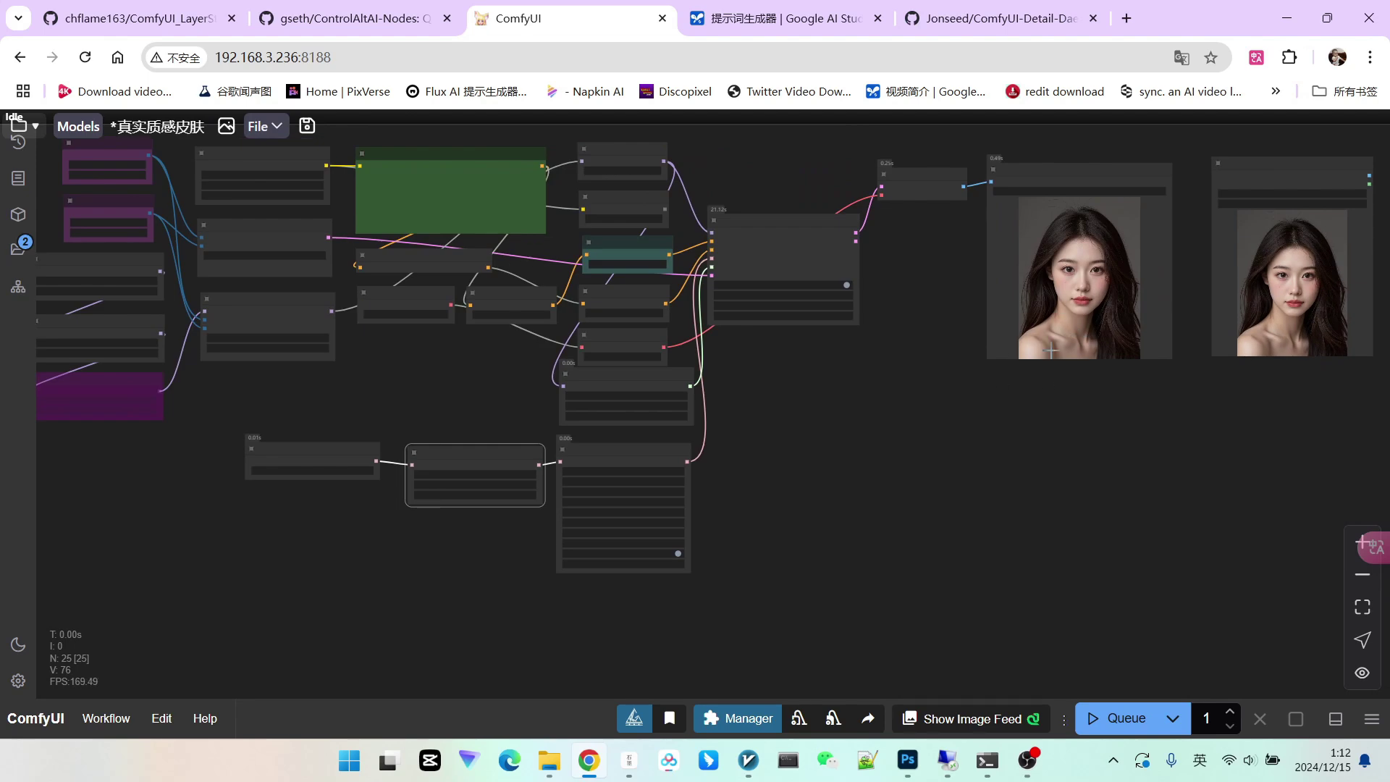
click(1104, 721)
drag(1022, 506, 828, 557)
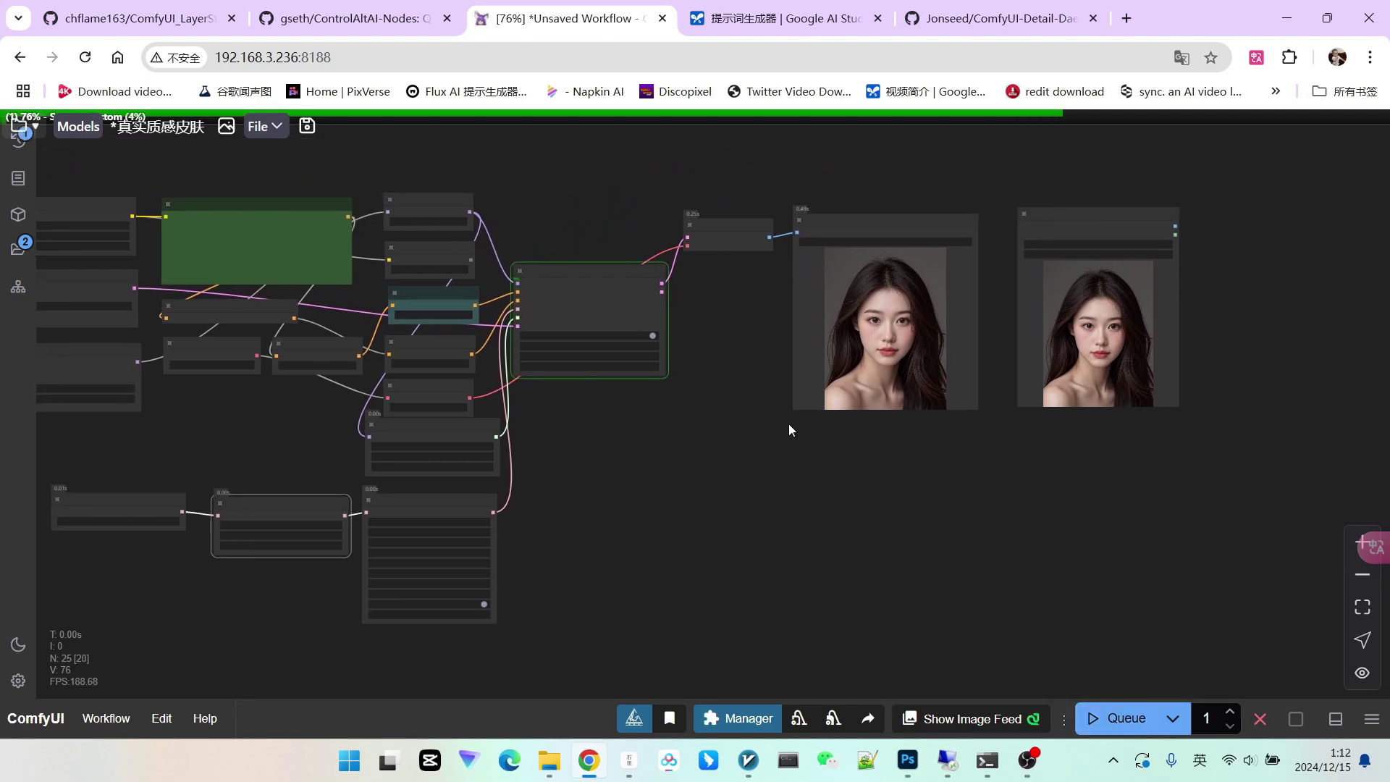
scroll(753, 290, up, 5)
drag(732, 307, 579, 322)
scroll(605, 298, up, 2)
scroll(605, 297, down, 3)
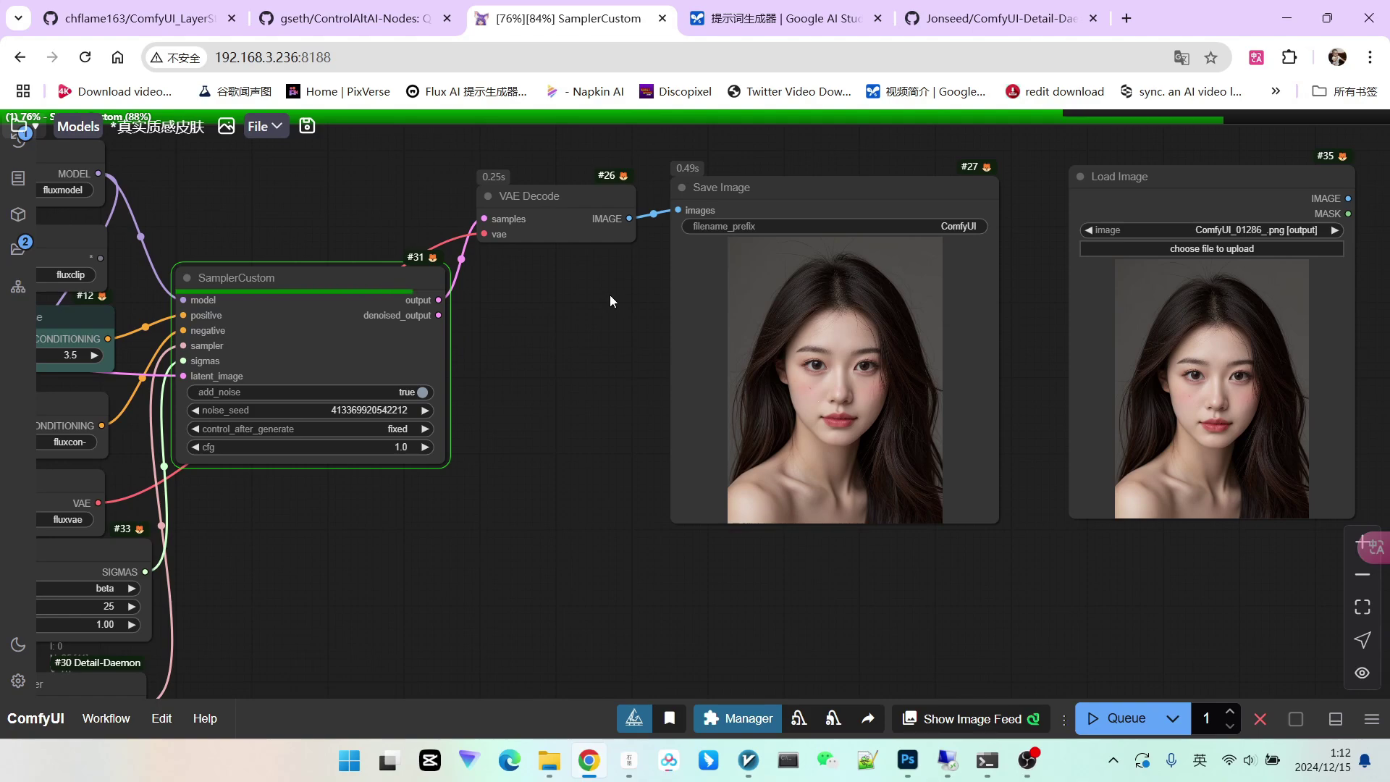
Inspect the facial skin and hair detail of the newly generated portrait in the Save Image node up close
scroll(902, 363, up, 9)
scroll(664, 354, up, 8)
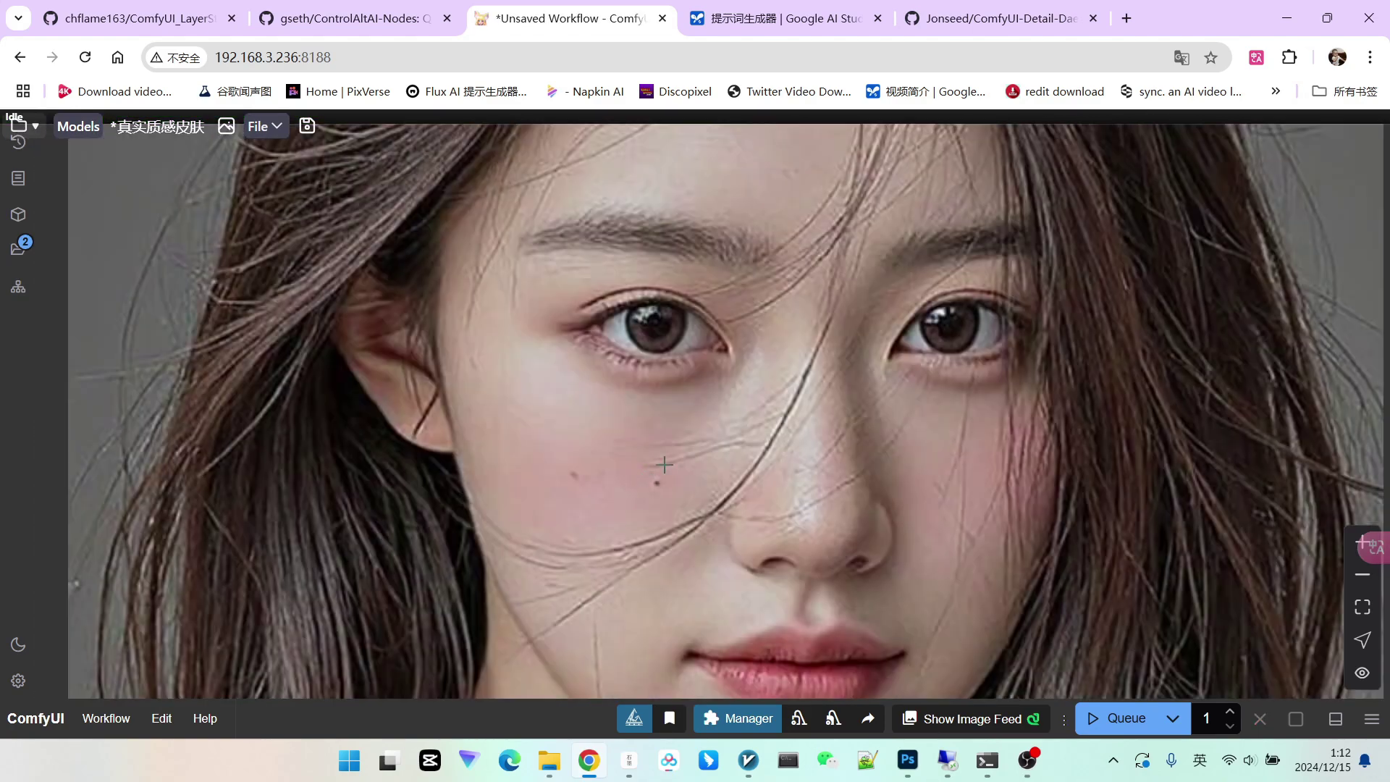
scroll(659, 435, down, 5)
scroll(829, 403, down, 6)
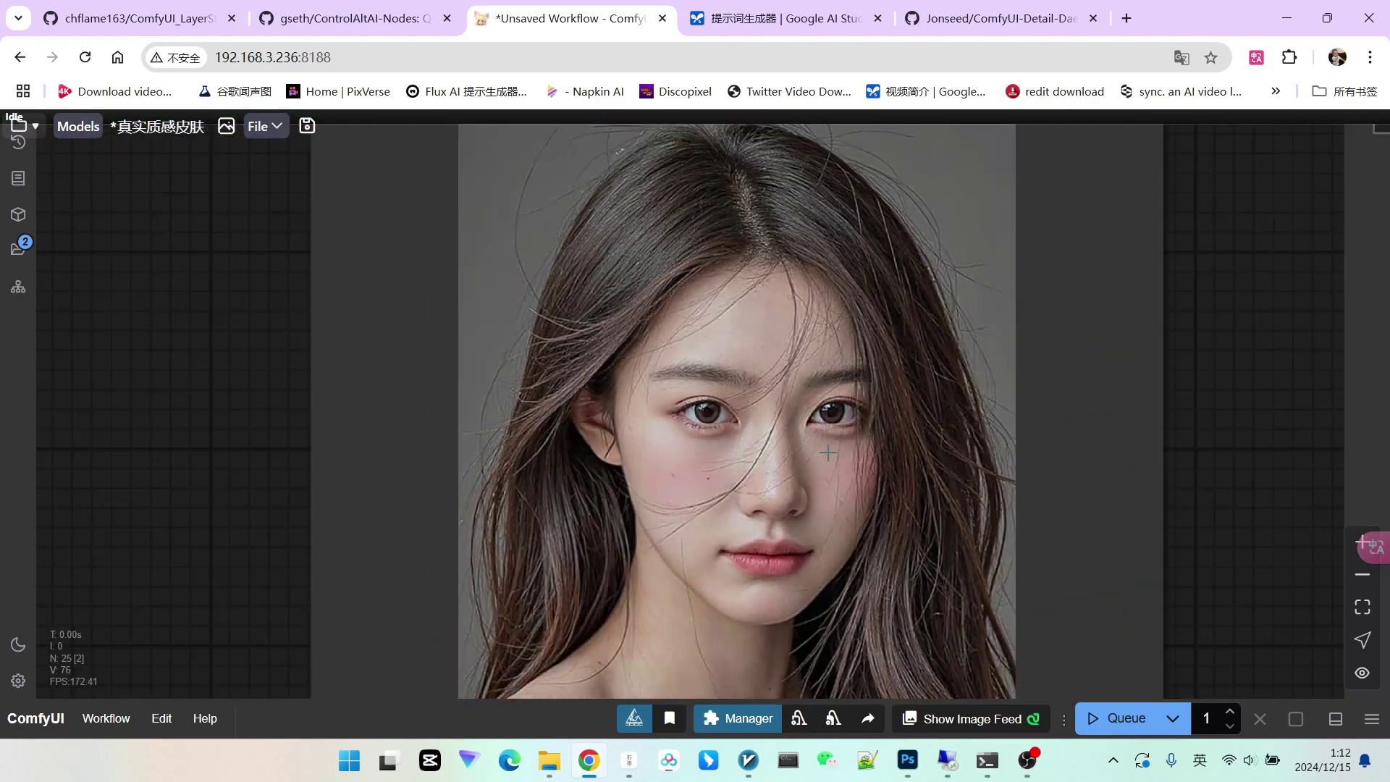
drag(491, 511, 891, 400)
scroll(891, 400, down, 5)
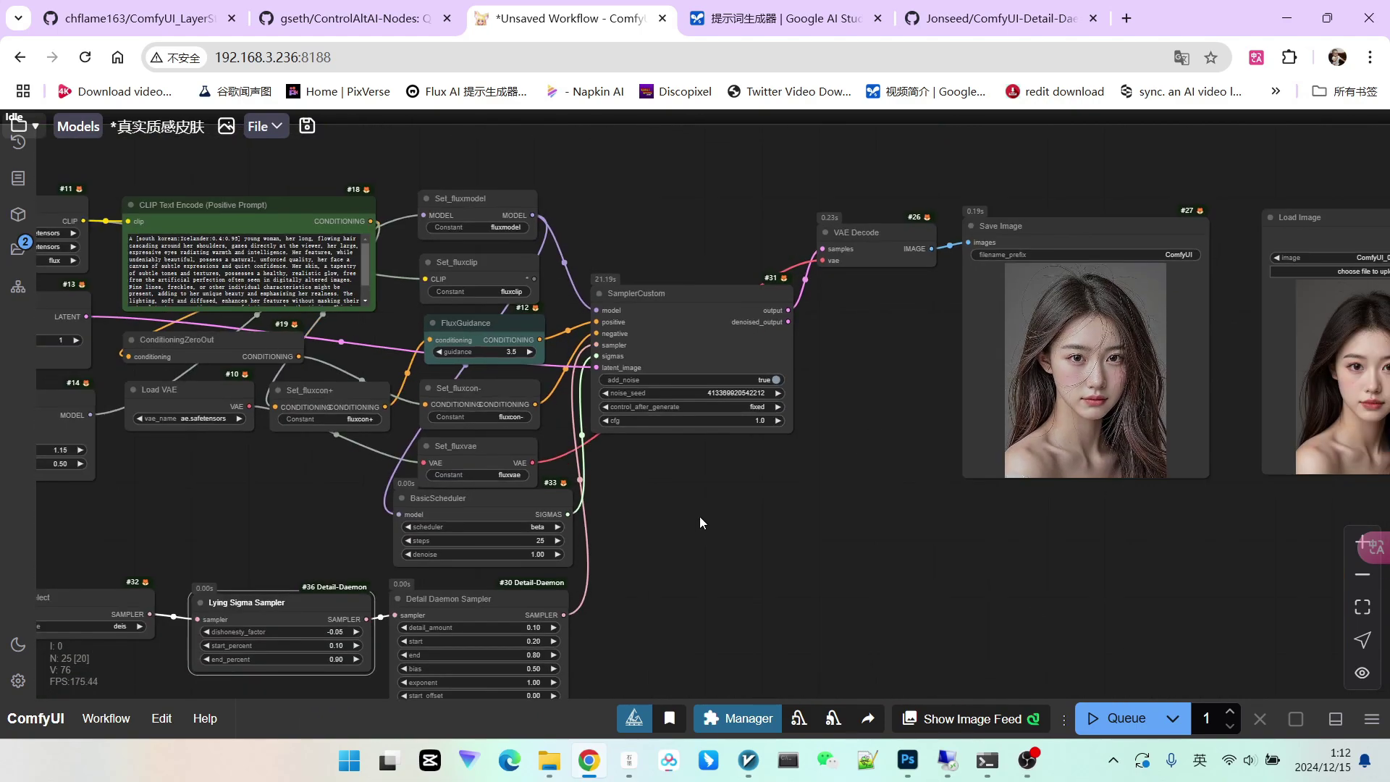
Bypass the Lying Sigma Sampler node between KSamplerSelect and Detail Daemon Sampler
drag(603, 552, 871, 415)
scroll(475, 463, up, 5)
scroll(585, 383, down, 2)
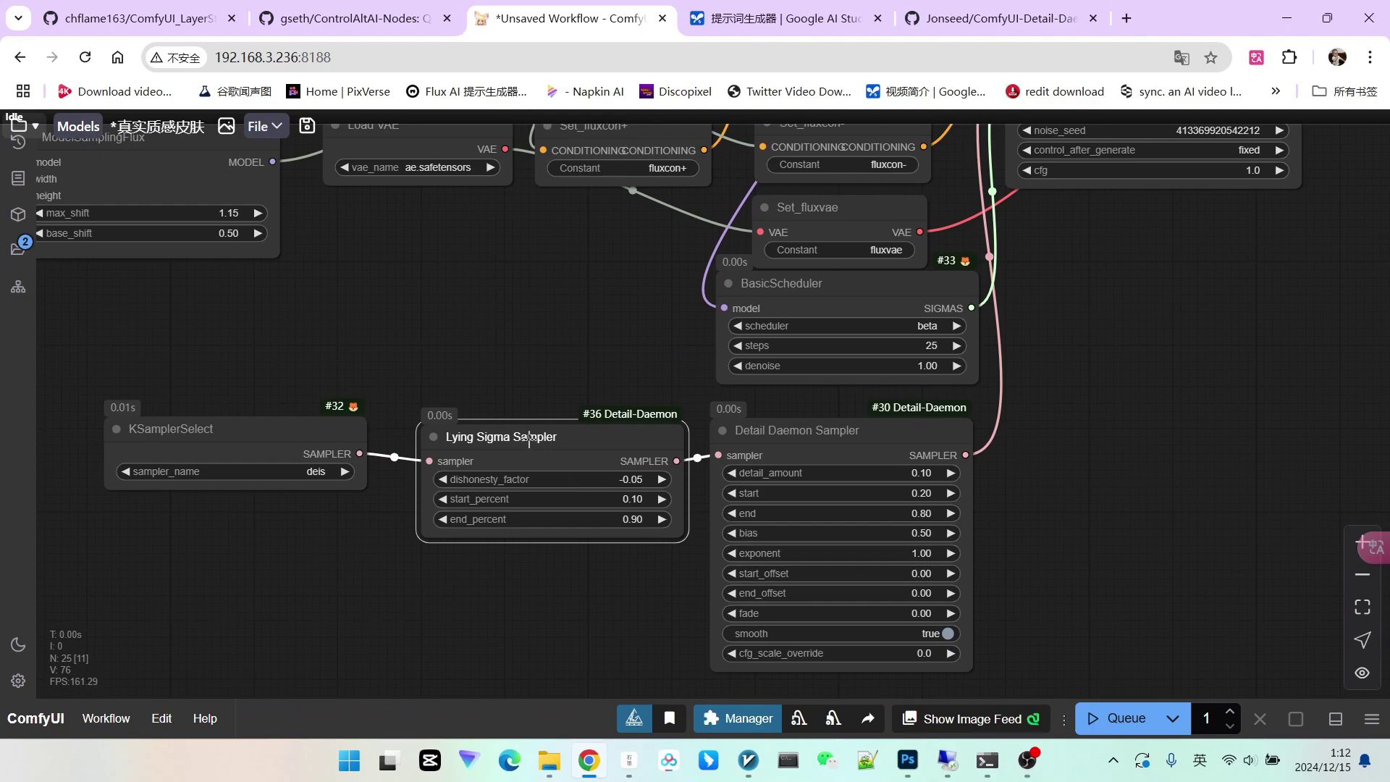
right_click(596, 457)
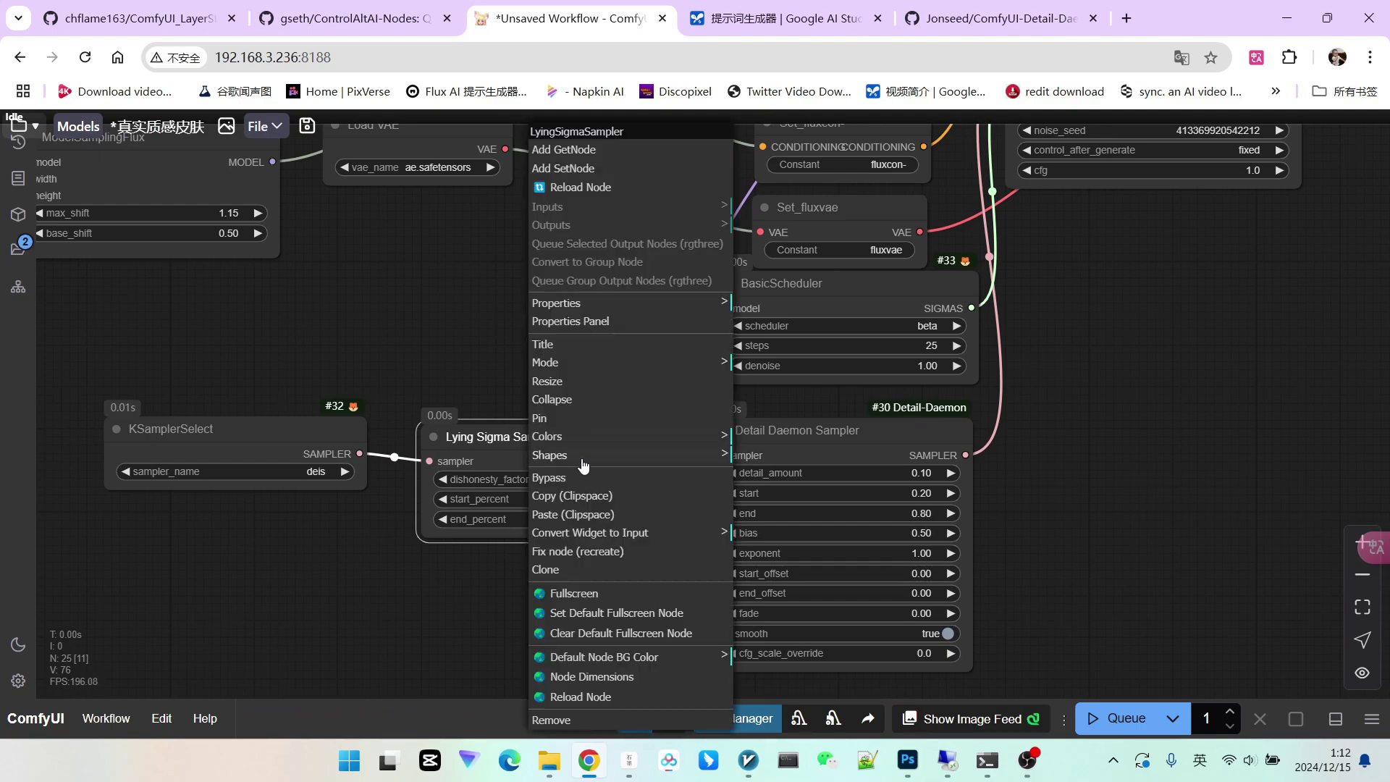
click(572, 476)
Set the smooth option of the Detail Daemon Sampler node to false
scroll(1061, 512, up, 1)
scroll(1061, 512, up, 2)
drag(1031, 528, 1025, 427)
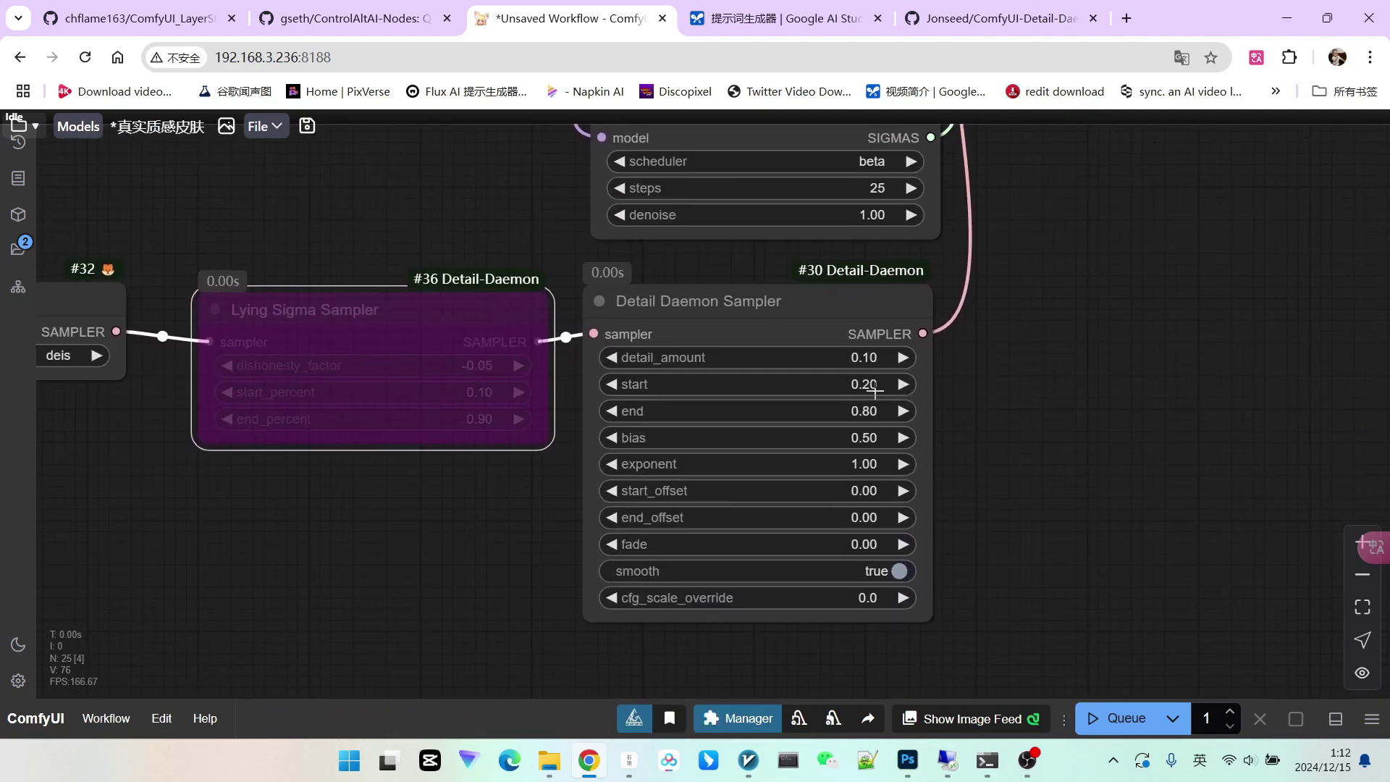
scroll(753, 468, up, 1)
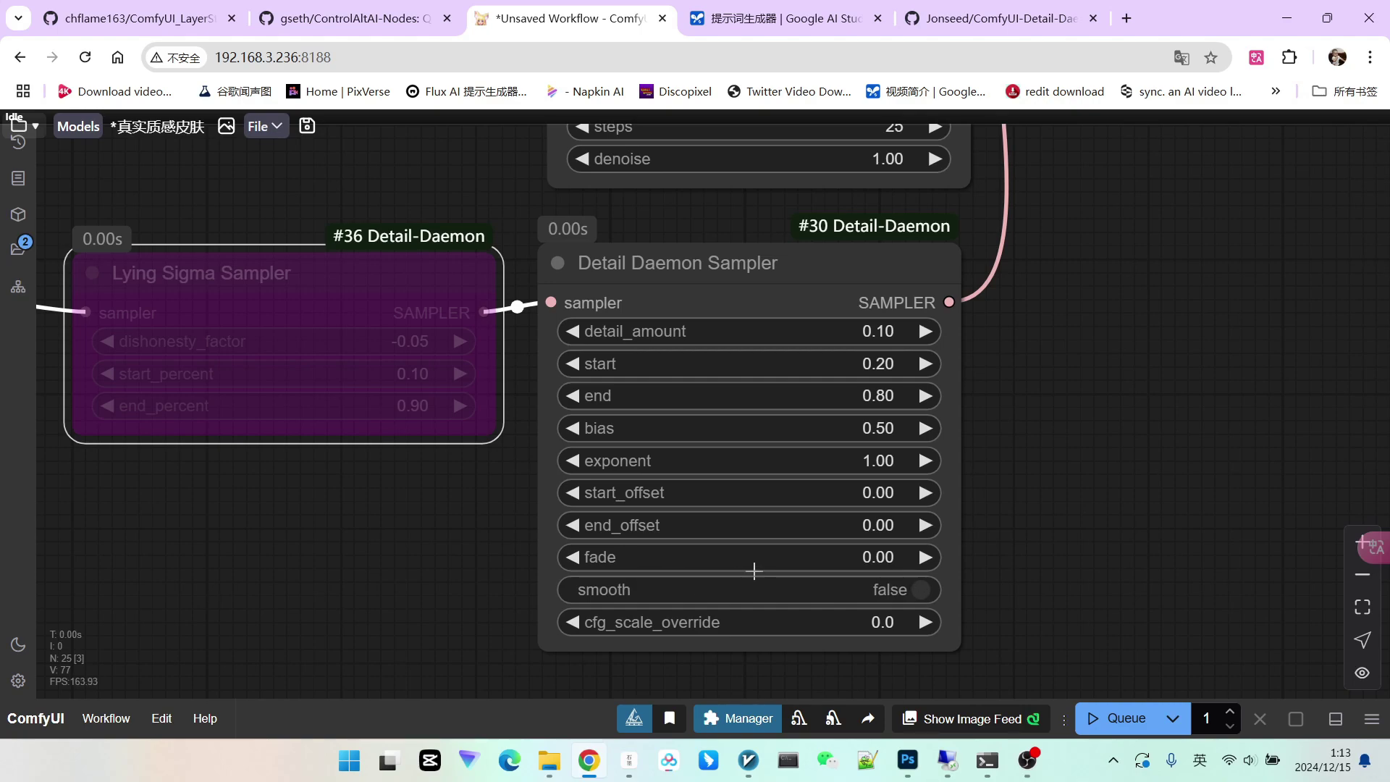
scroll(754, 571, down, 4)
scroll(713, 552, down, 1)
scroll(811, 533, up, 3)
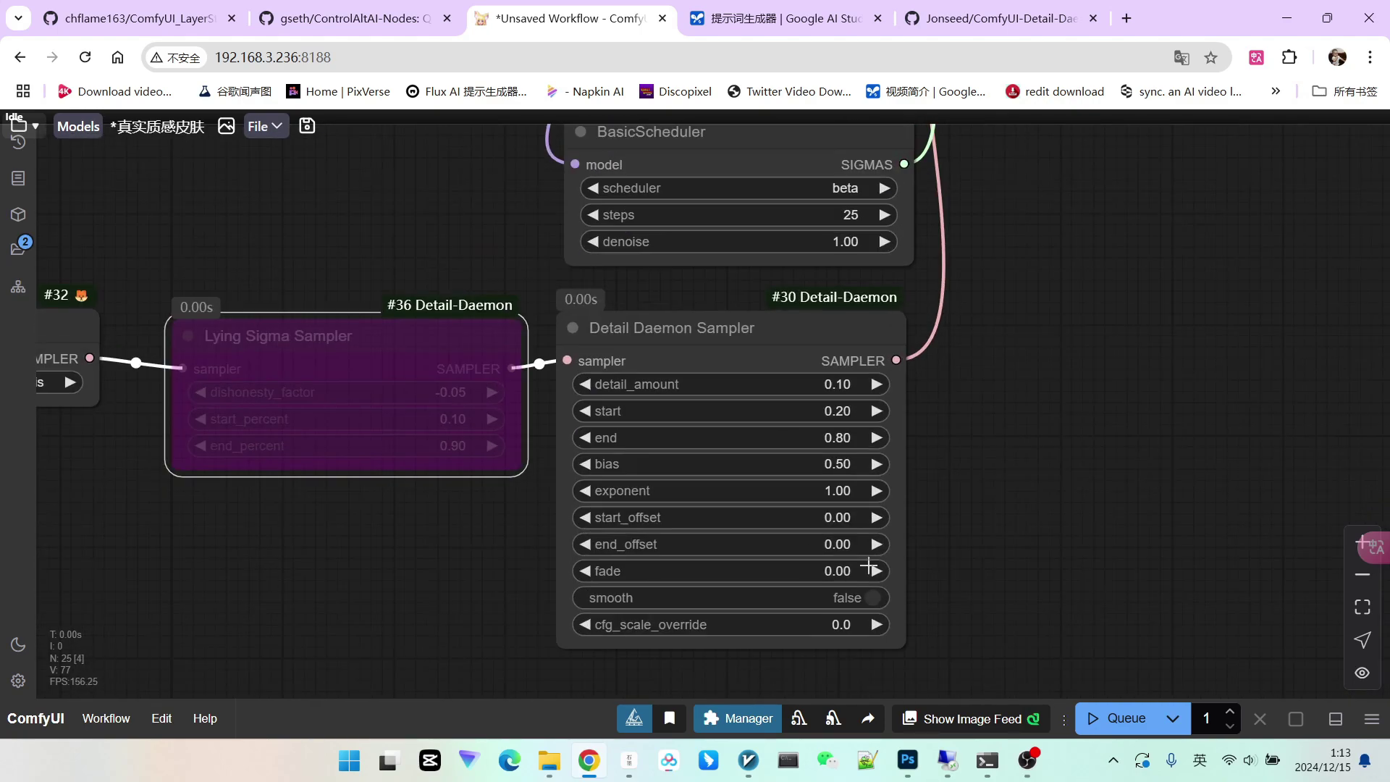
Queue the workflow with Lying Sigma Sampler bypassed and check the resulting portrait
scroll(974, 495, down, 4)
drag(976, 493, 802, 533)
key(ctrl+Return)
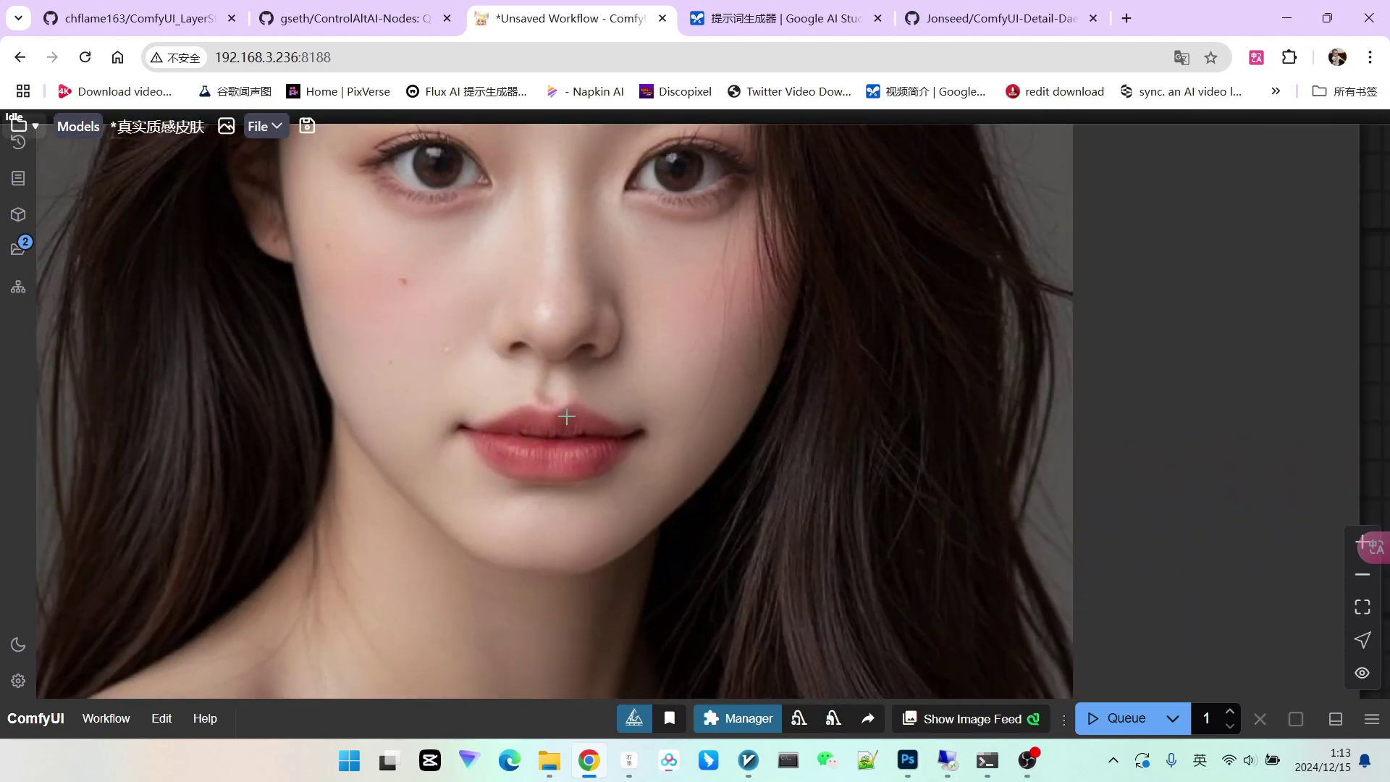
scroll(567, 416, down, 10)
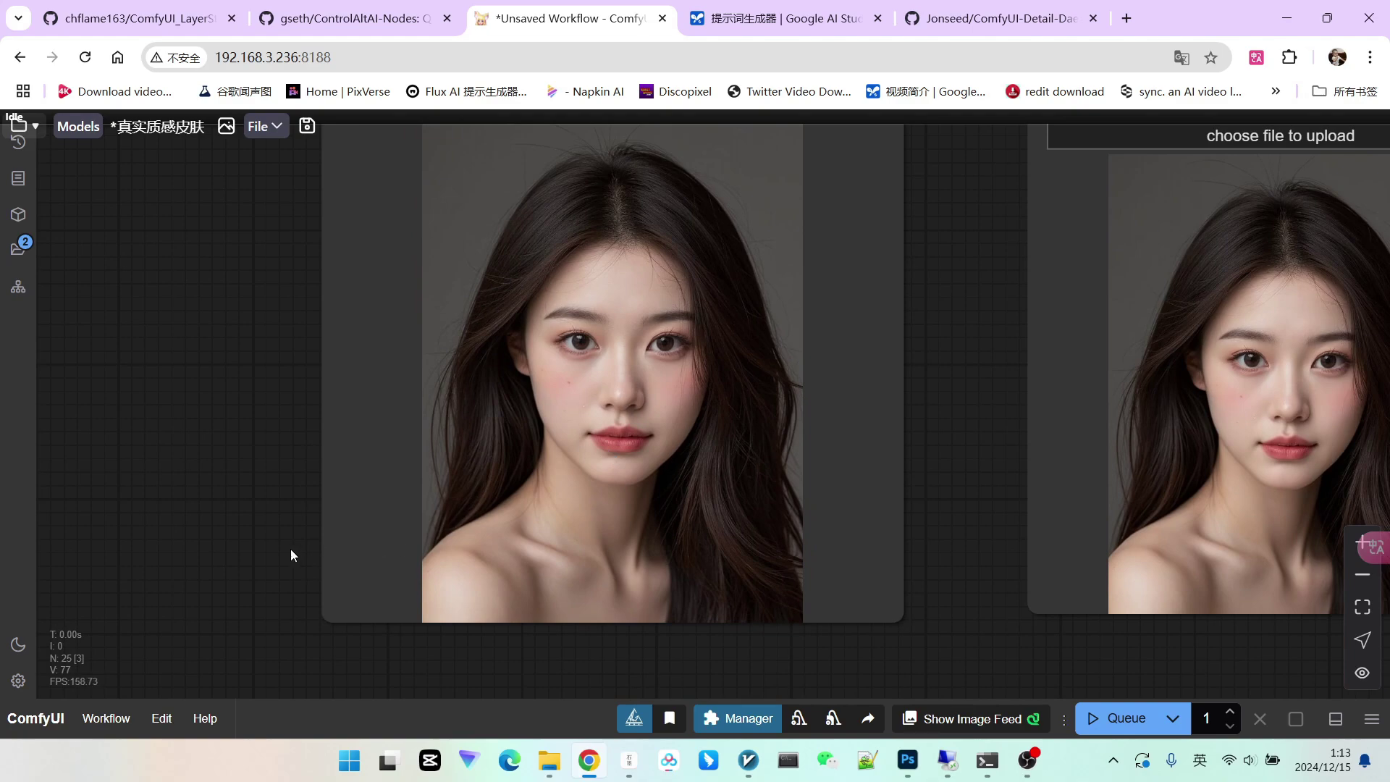
Re-enable the bypassed Lying Sigma Sampler node
drag(283, 543, 746, 509)
scroll(723, 506, down, 9)
drag(538, 583, 926, 414)
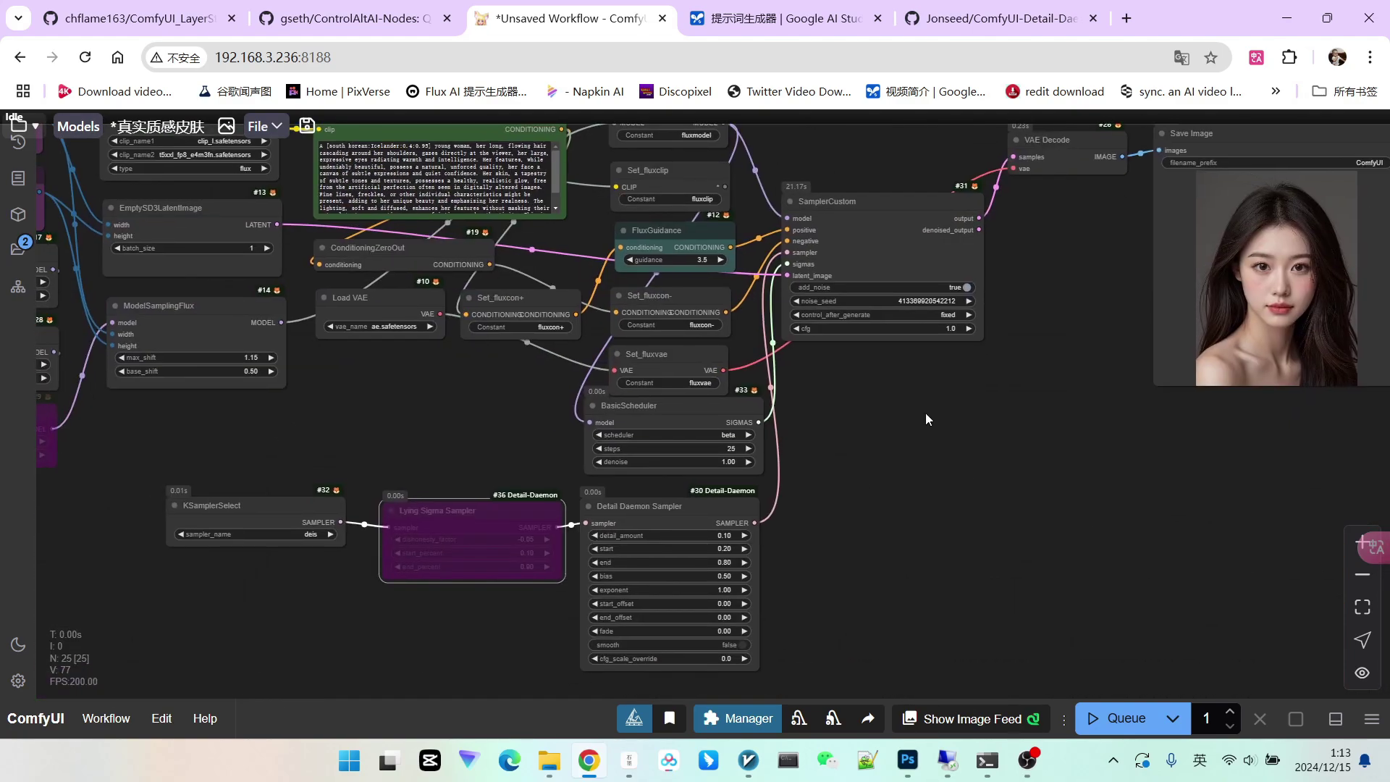
scroll(434, 550, up, 3)
right_click(471, 507)
scroll(533, 539, up, 8)
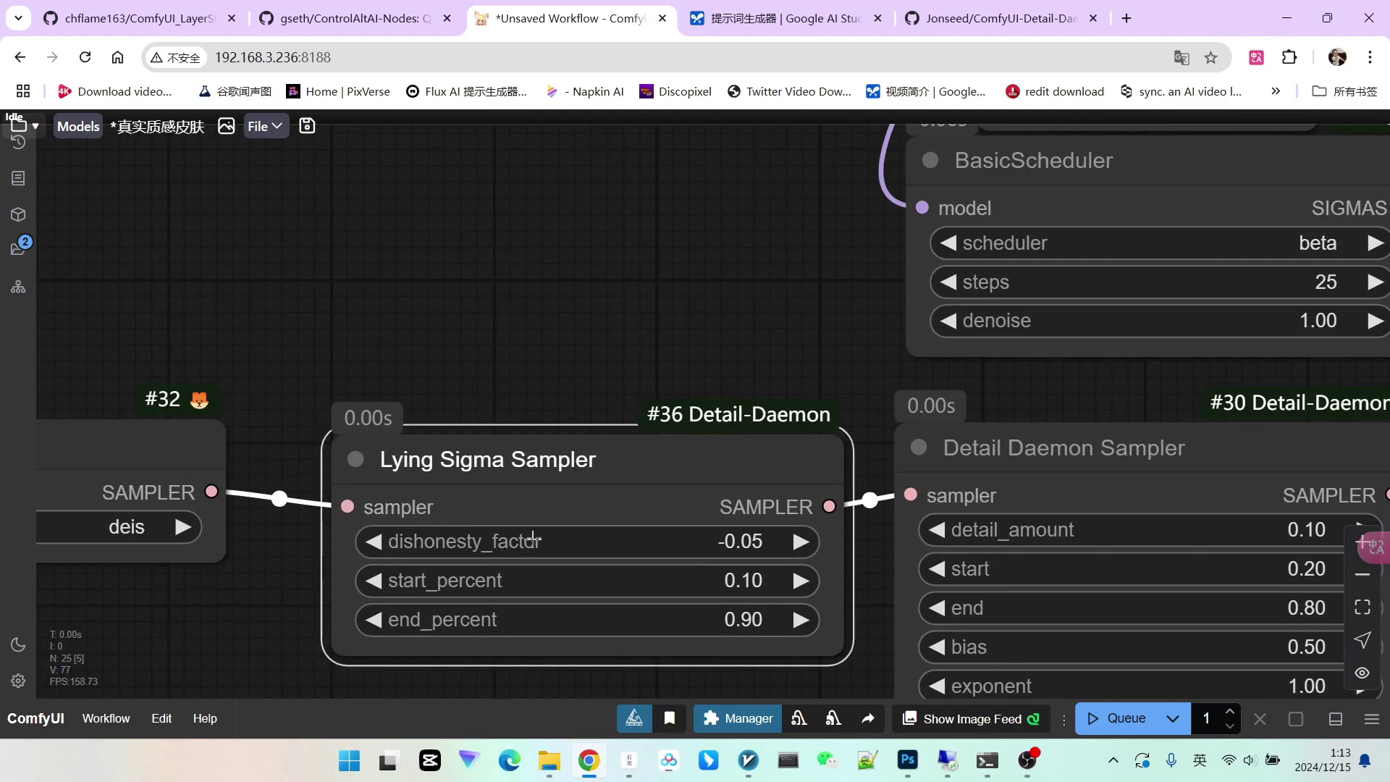
Set the dishonesty_factor of the Lying Sigma Sampler to -0.03
scroll(631, 549, up, 2)
scroll(677, 542, down, 3)
drag(602, 382, 560, 321)
scroll(623, 606, up, 3)
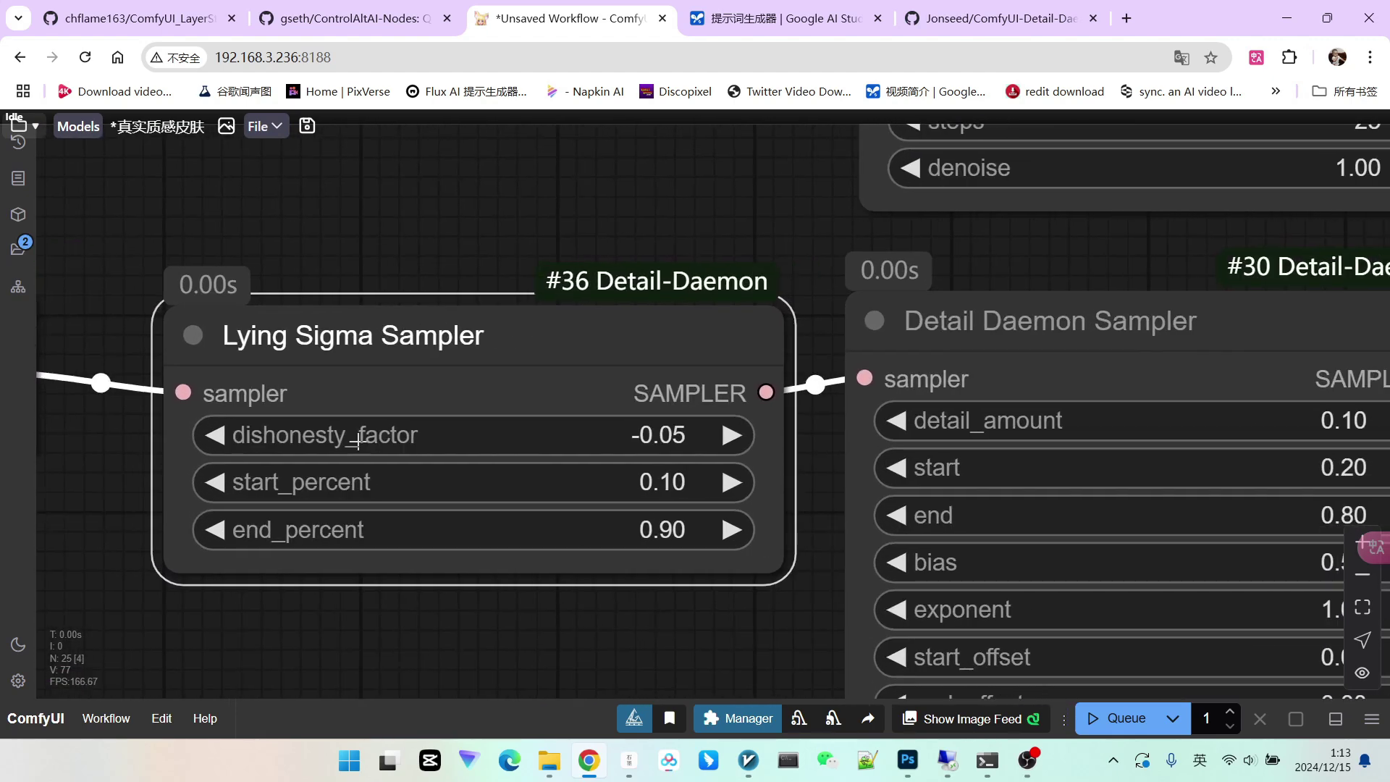
click(664, 446)
click(727, 421)
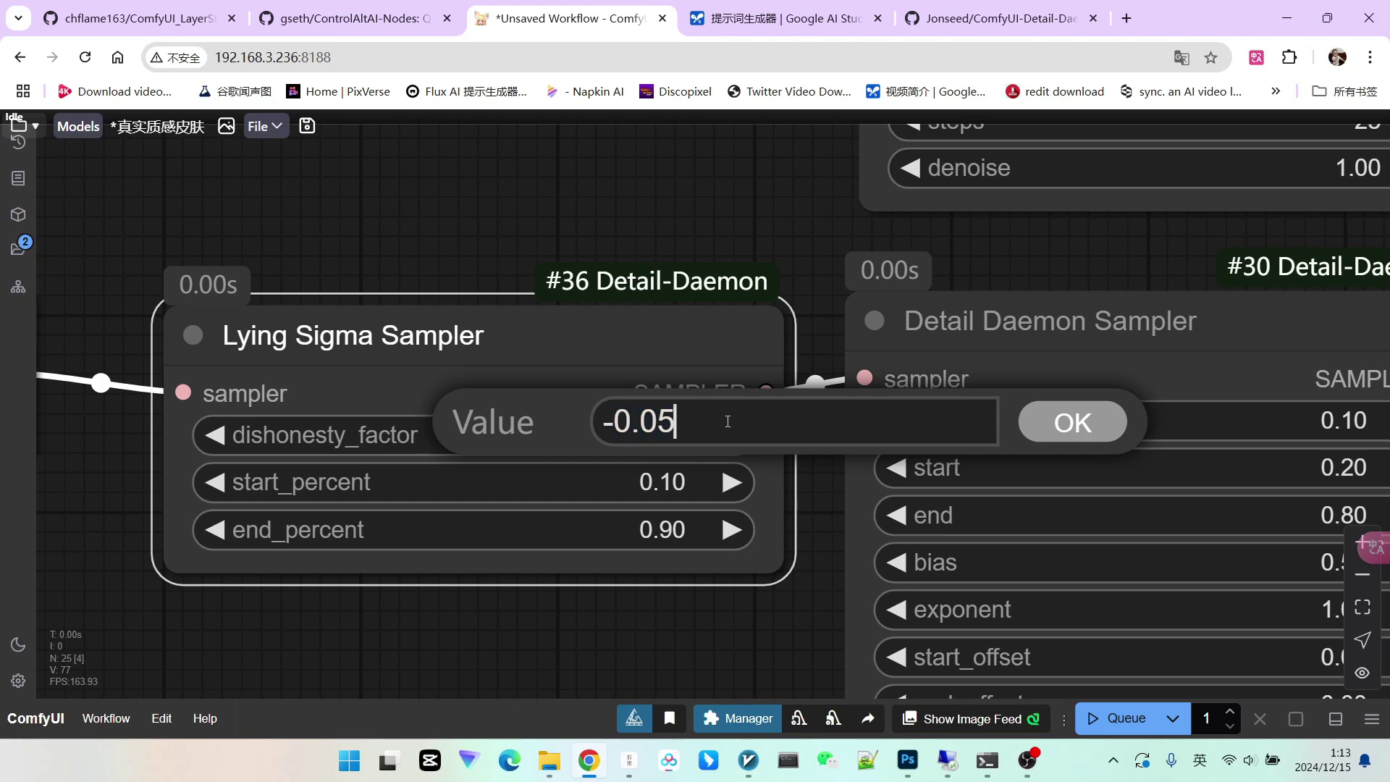
text(5)
key(Return)
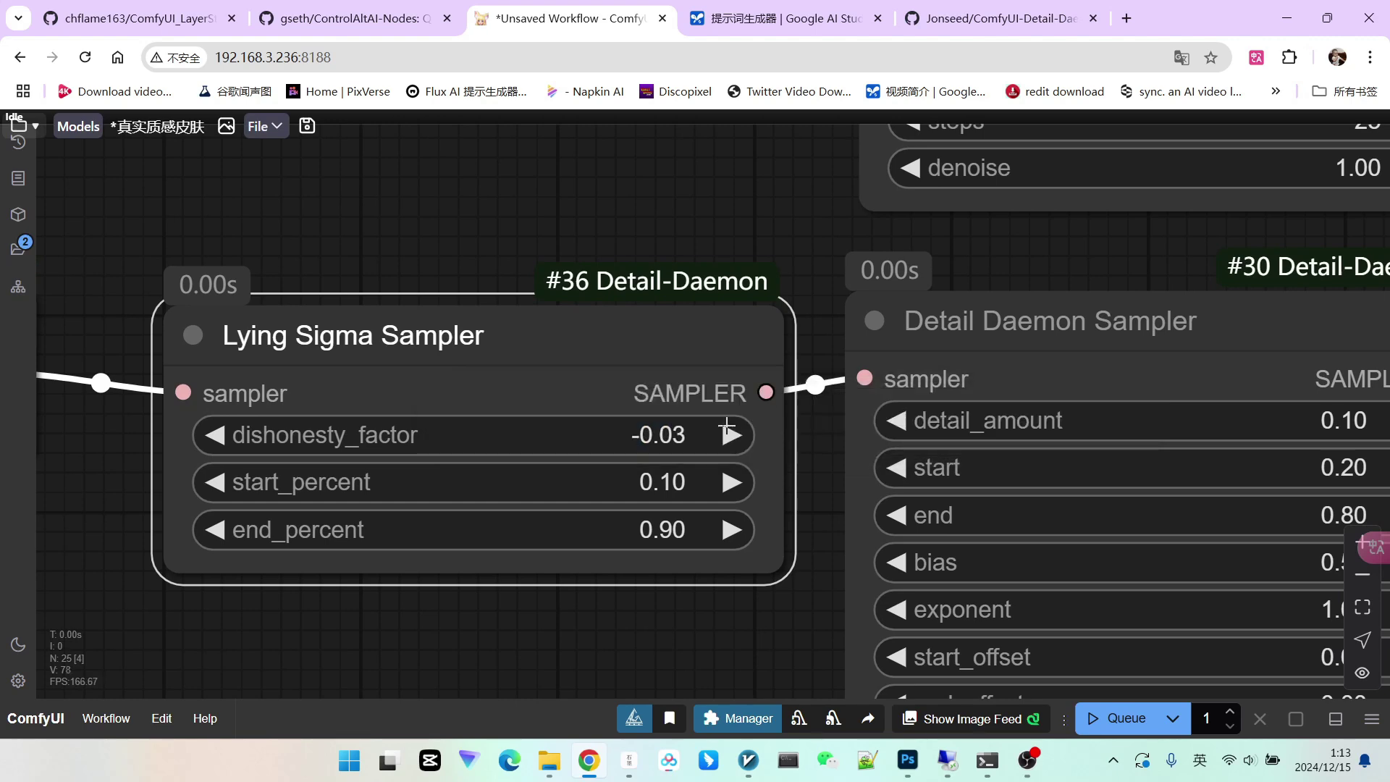
Queue the workflow with the new dishonesty_factor and view the resulting portrait beside the Load Image reference
scroll(726, 426, down, 6)
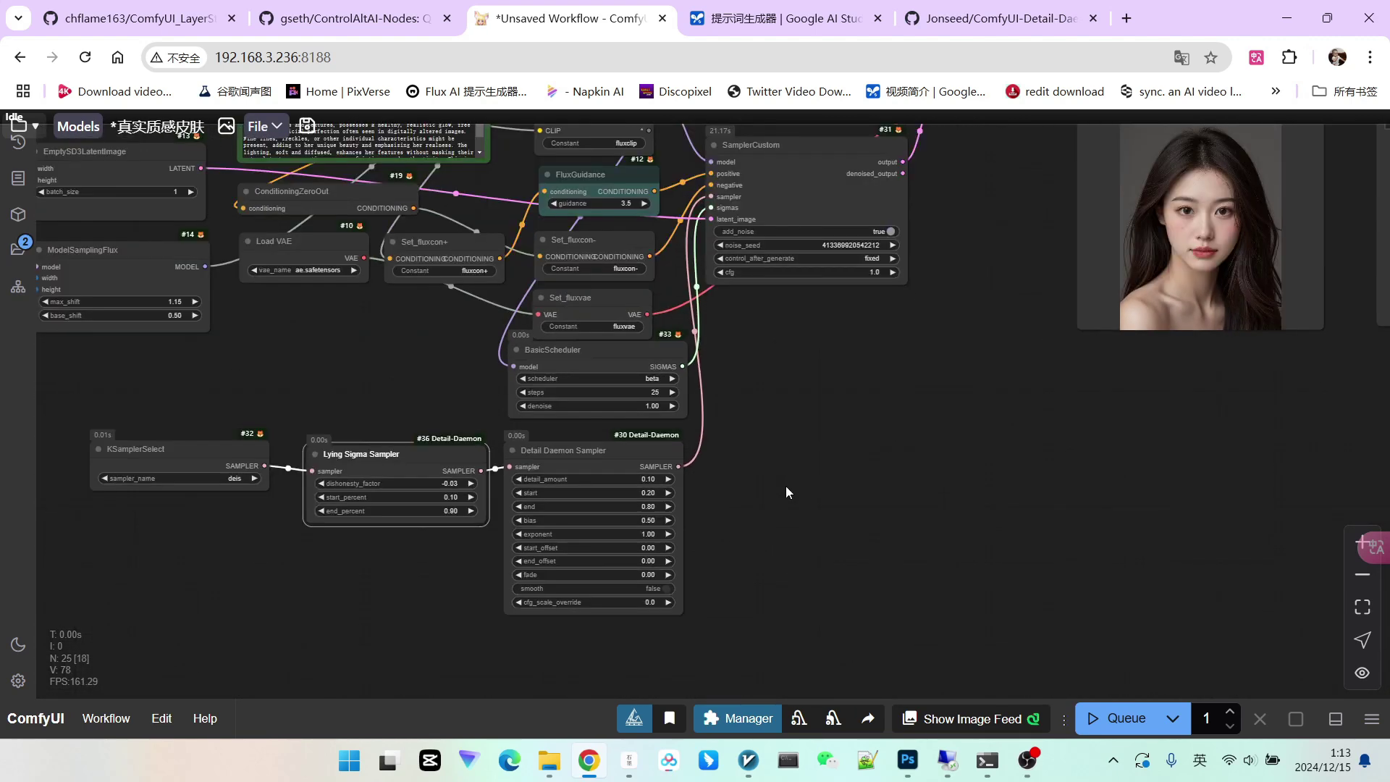
click(1122, 718)
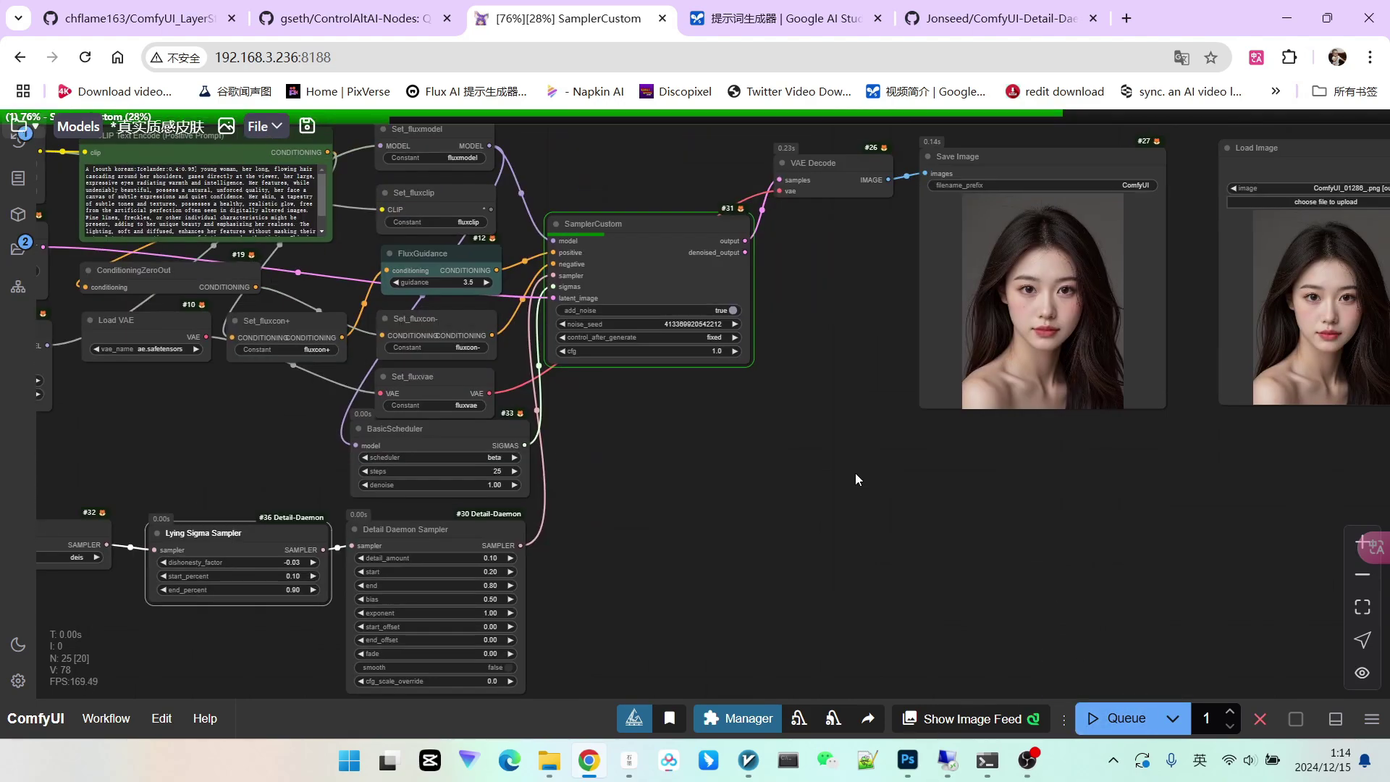
scroll(869, 358, down, 5)
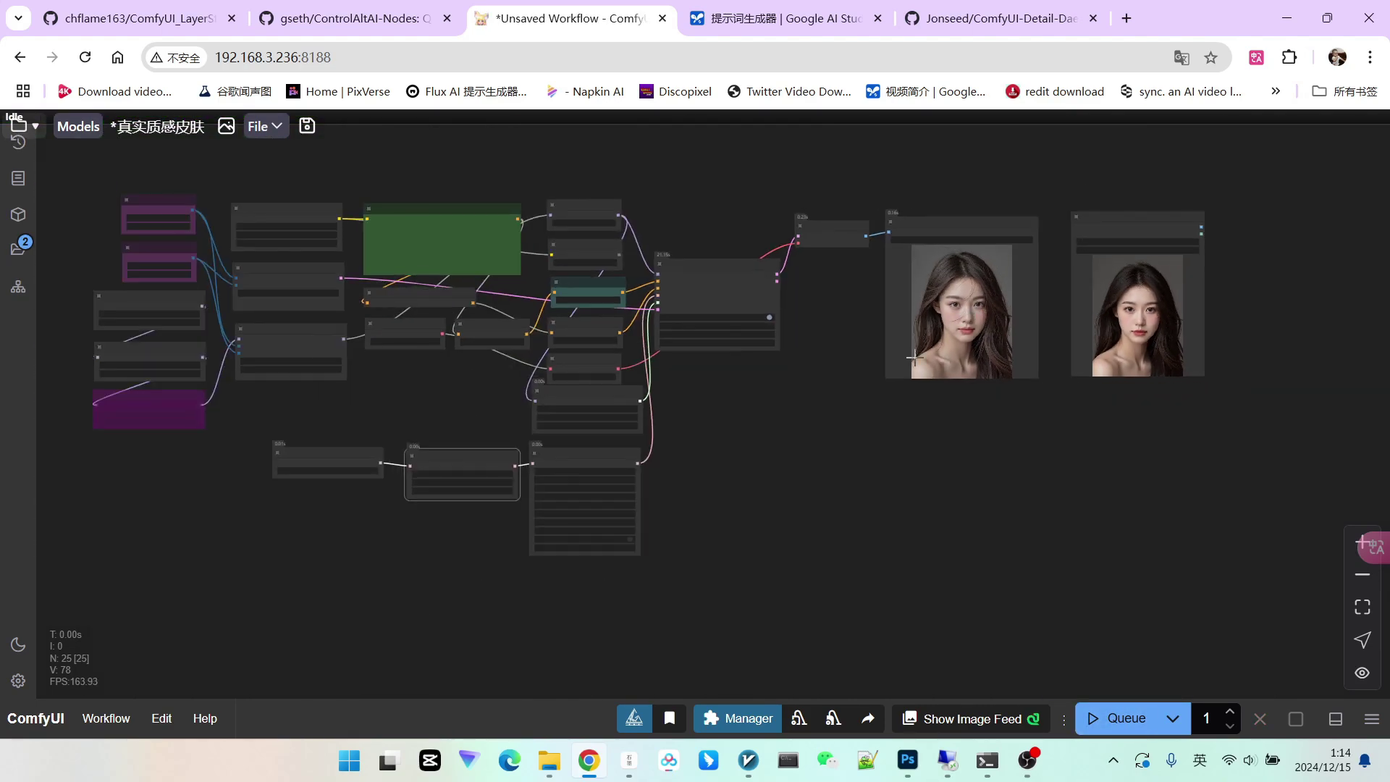
drag(738, 431, 914, 371)
Set the Lying Sigma Sampler's start_percent to 0.20 and end_percent to 0.80
scroll(497, 413, up, 10)
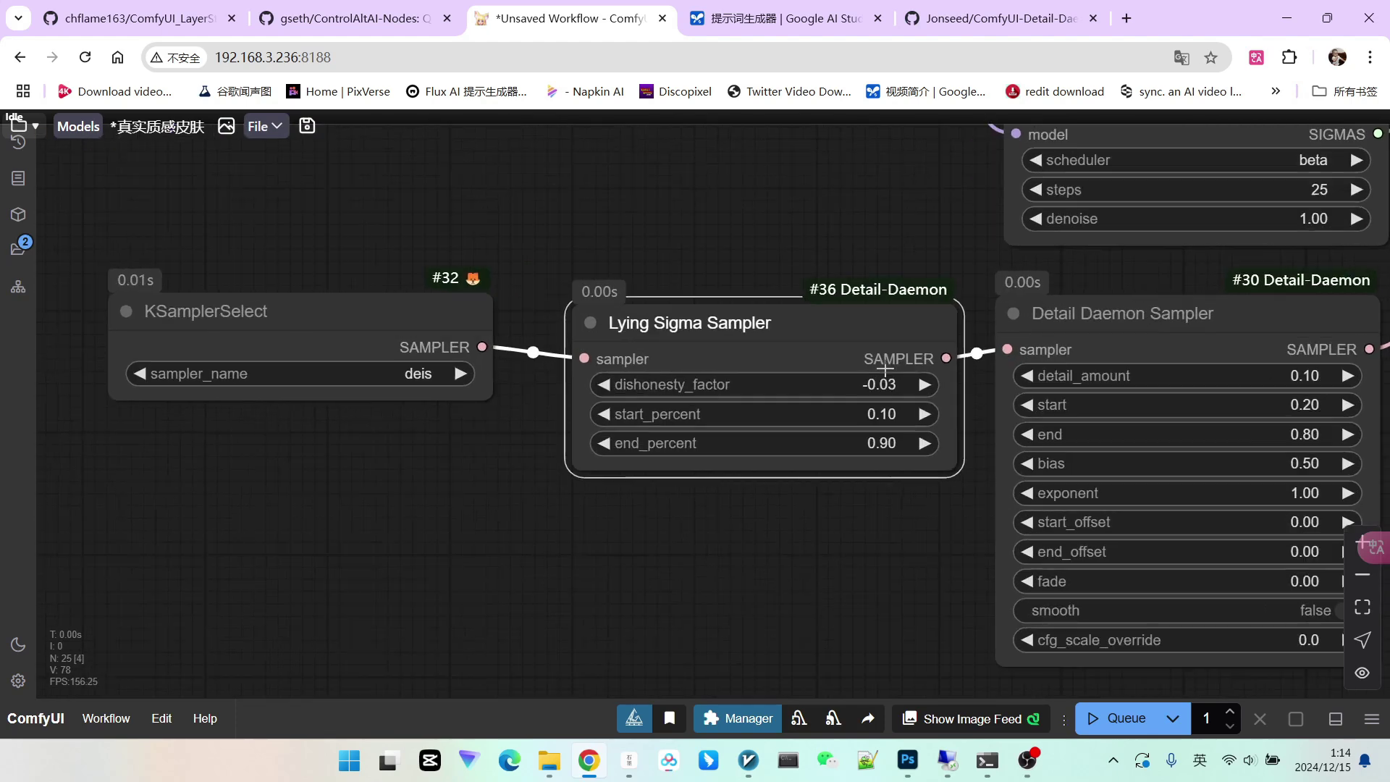
scroll(939, 399, up, 1)
click(878, 418)
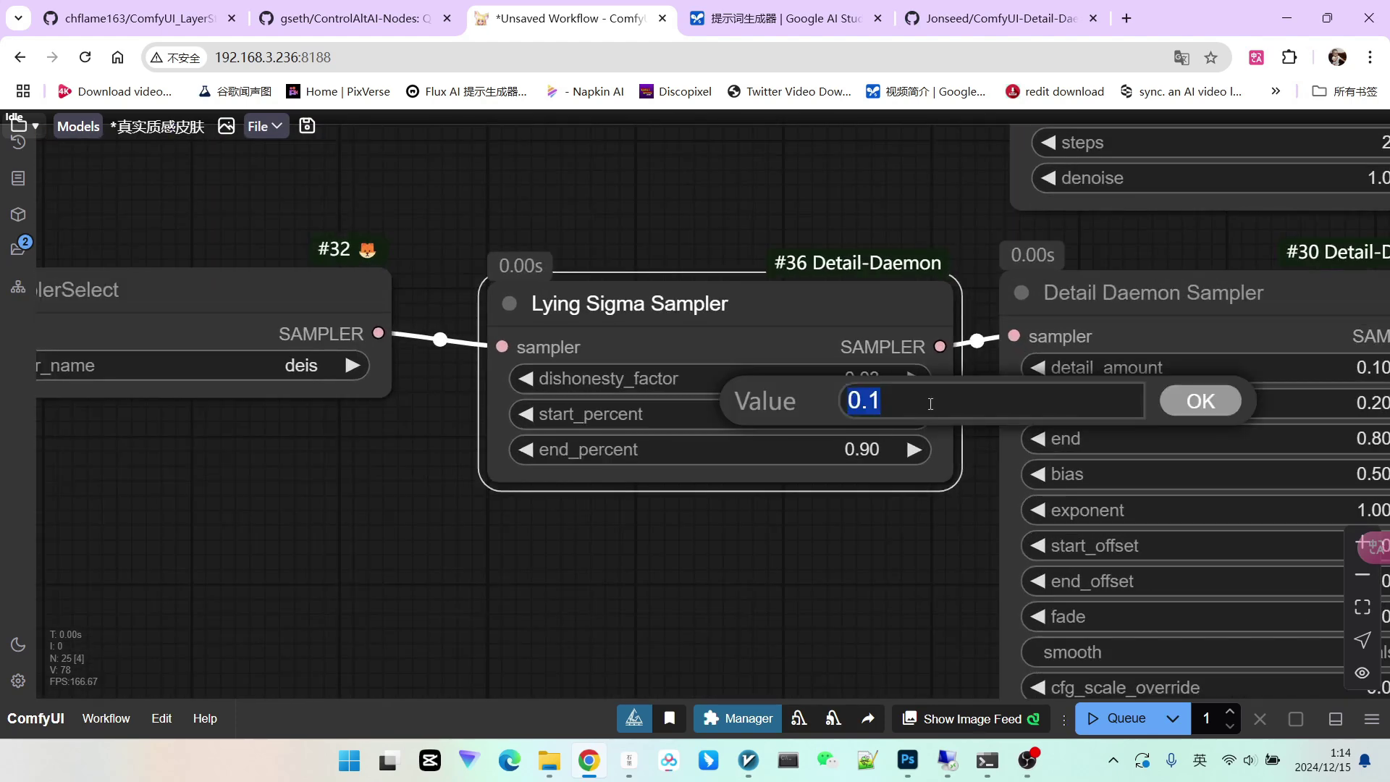
click(937, 399)
key(BackSpace)
text(2)
key(Return)
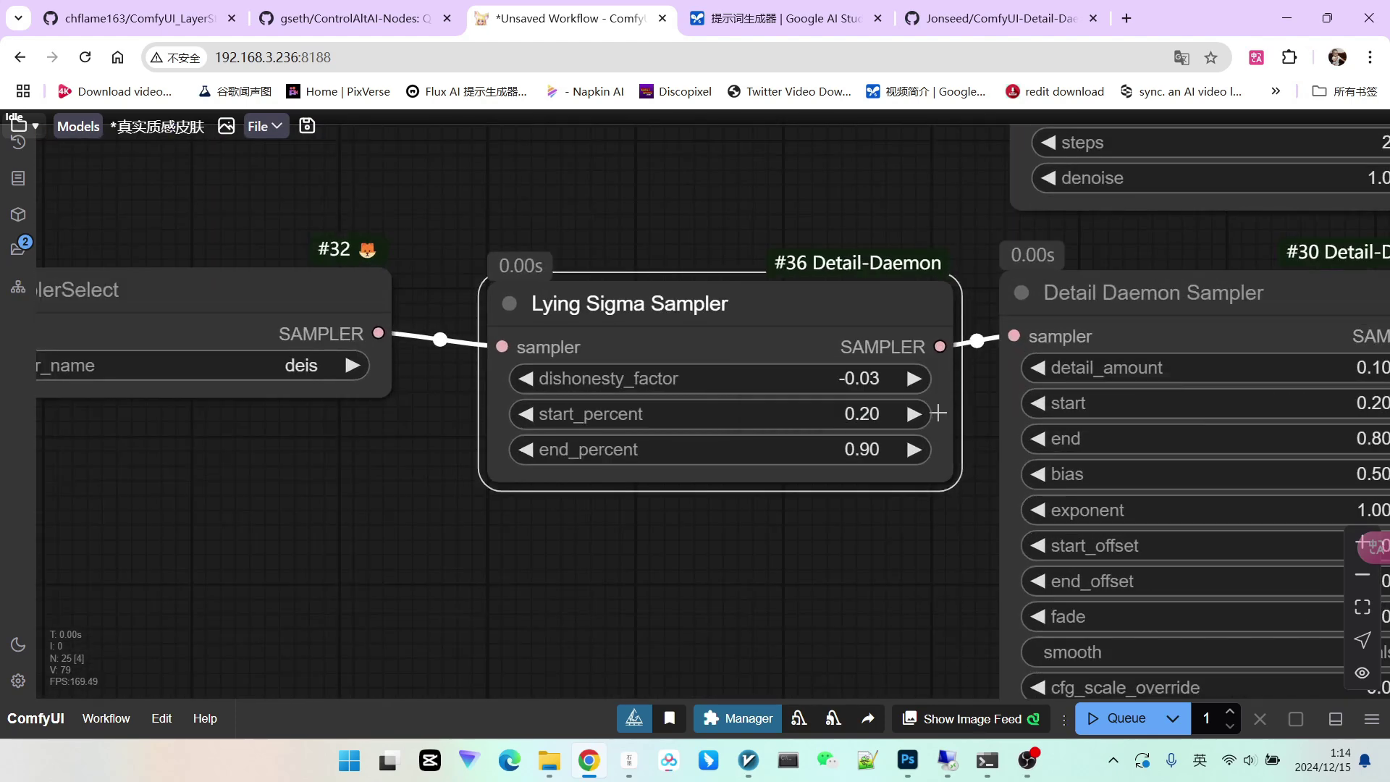
Queue the workflow with the narrowed start and end percentages, inspecting the portrait's skin and stray hairs up close
click(1116, 717)
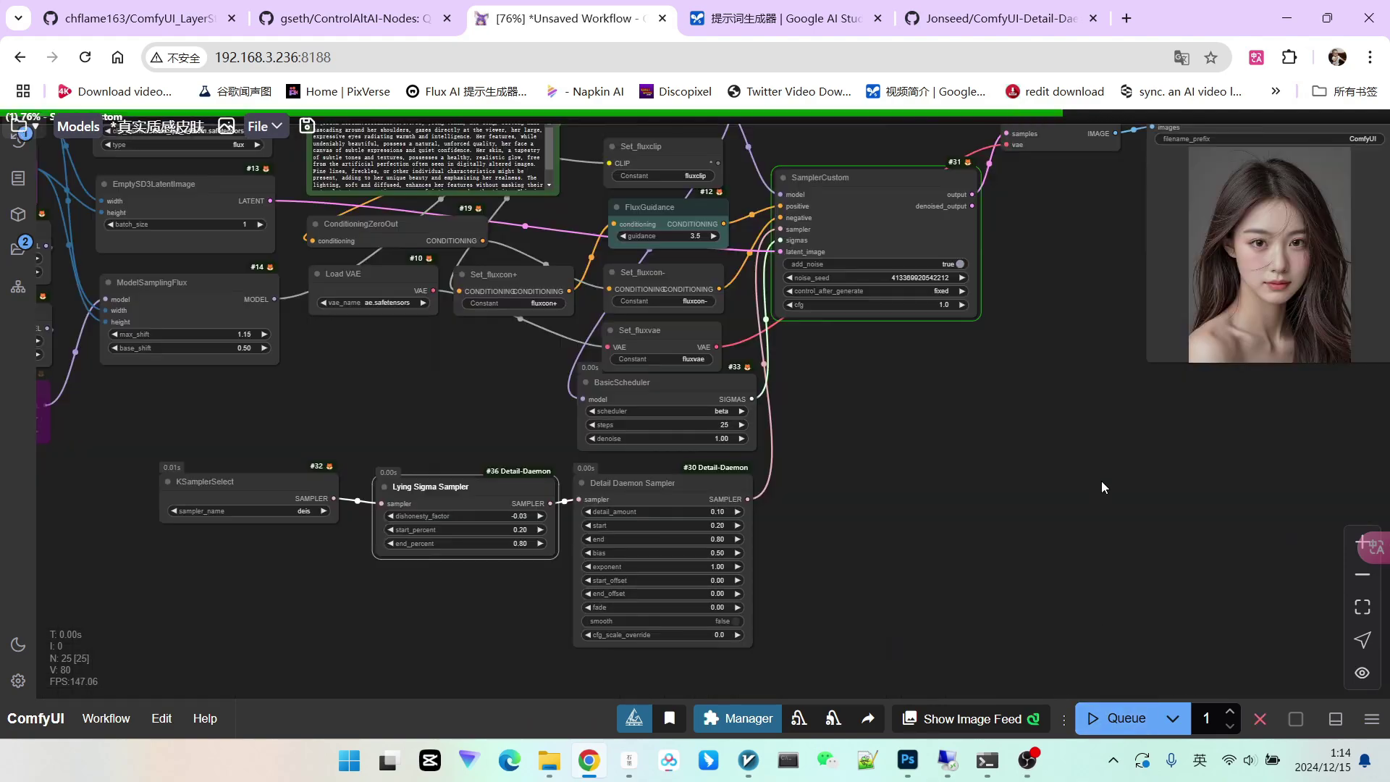
drag(1101, 481, 891, 510)
scroll(859, 357, up, 4)
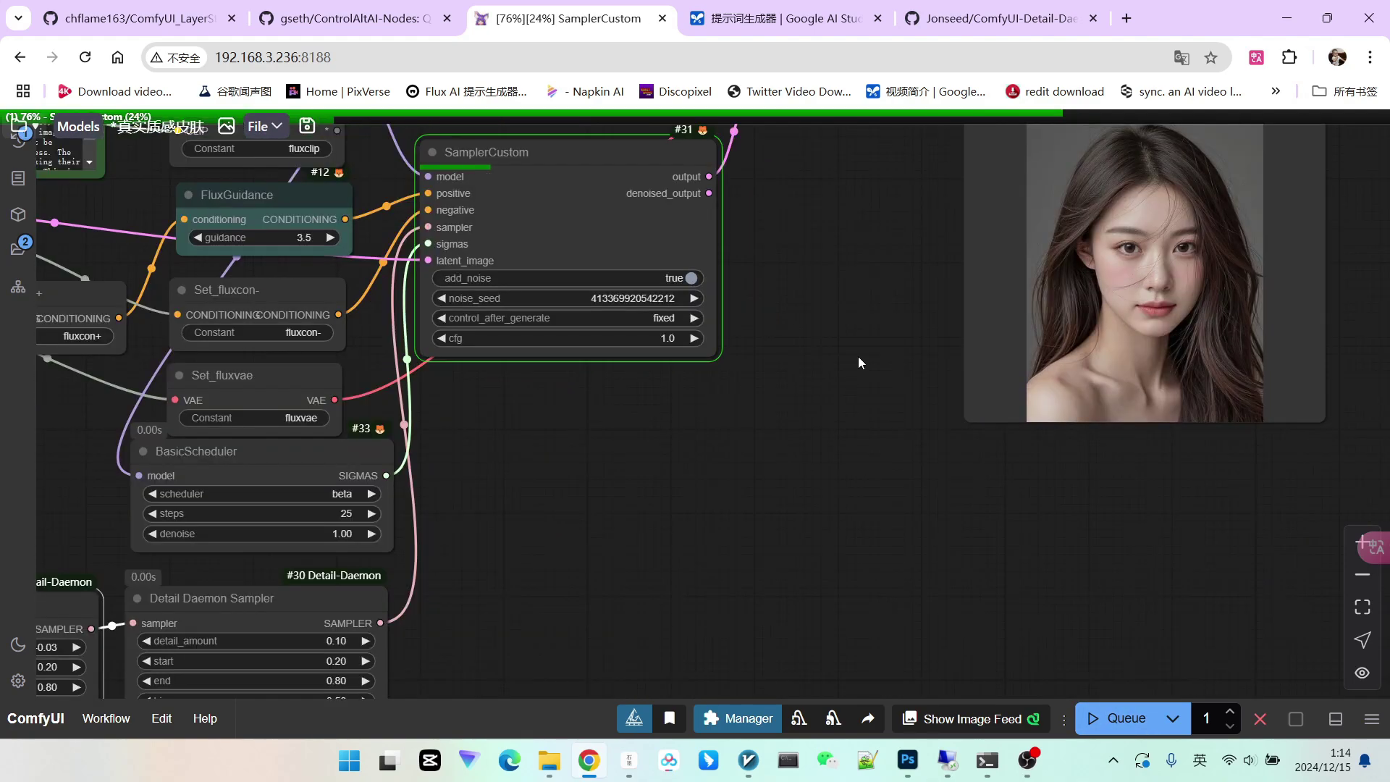
scroll(859, 355, up, 6)
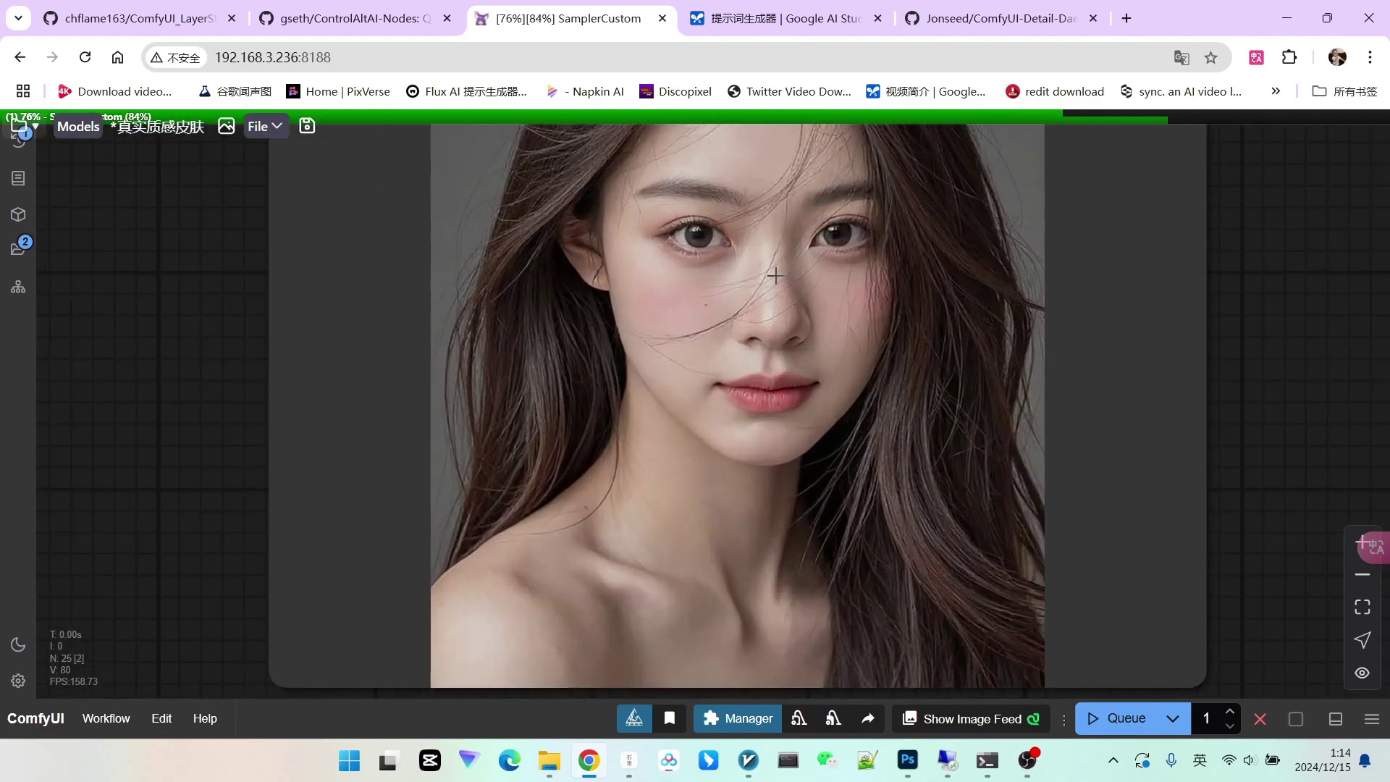
scroll(750, 293, down, 6)
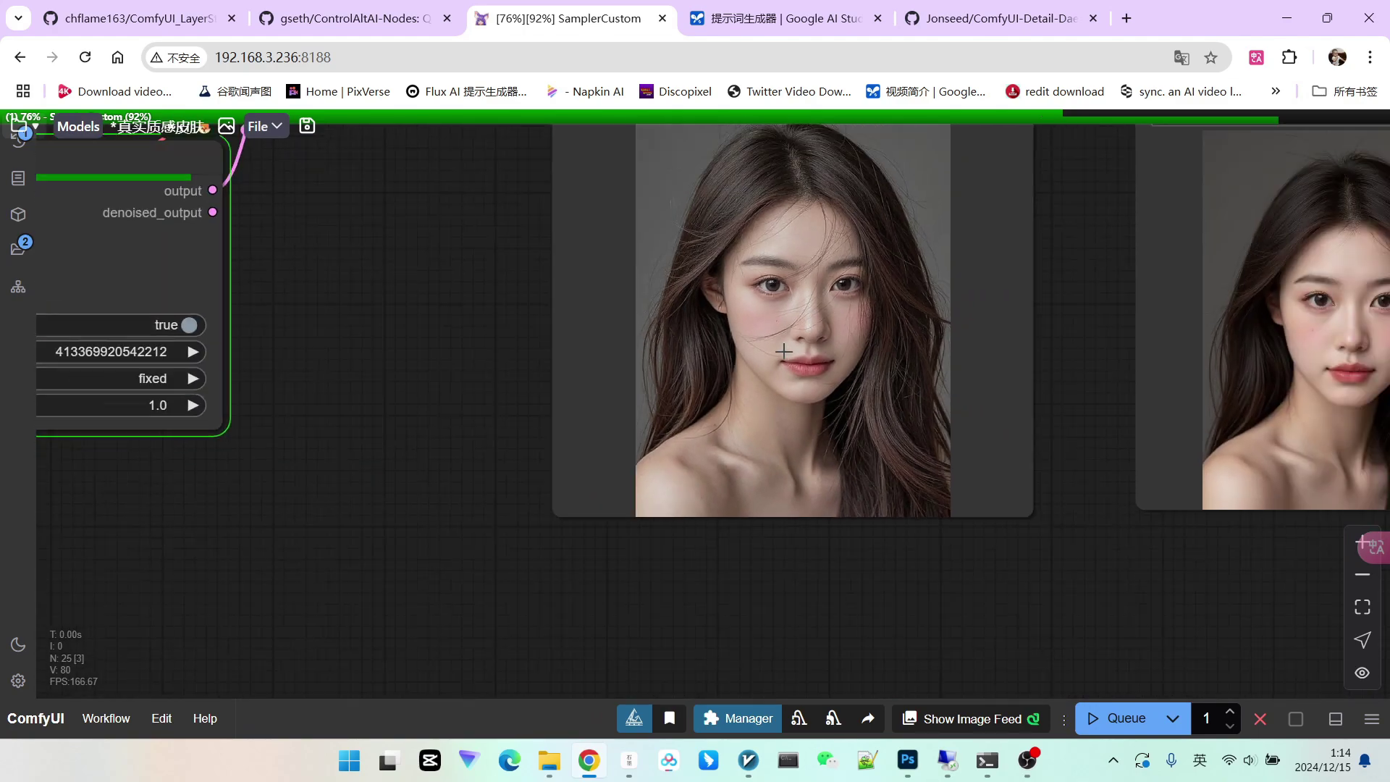
scroll(785, 350, up, 6)
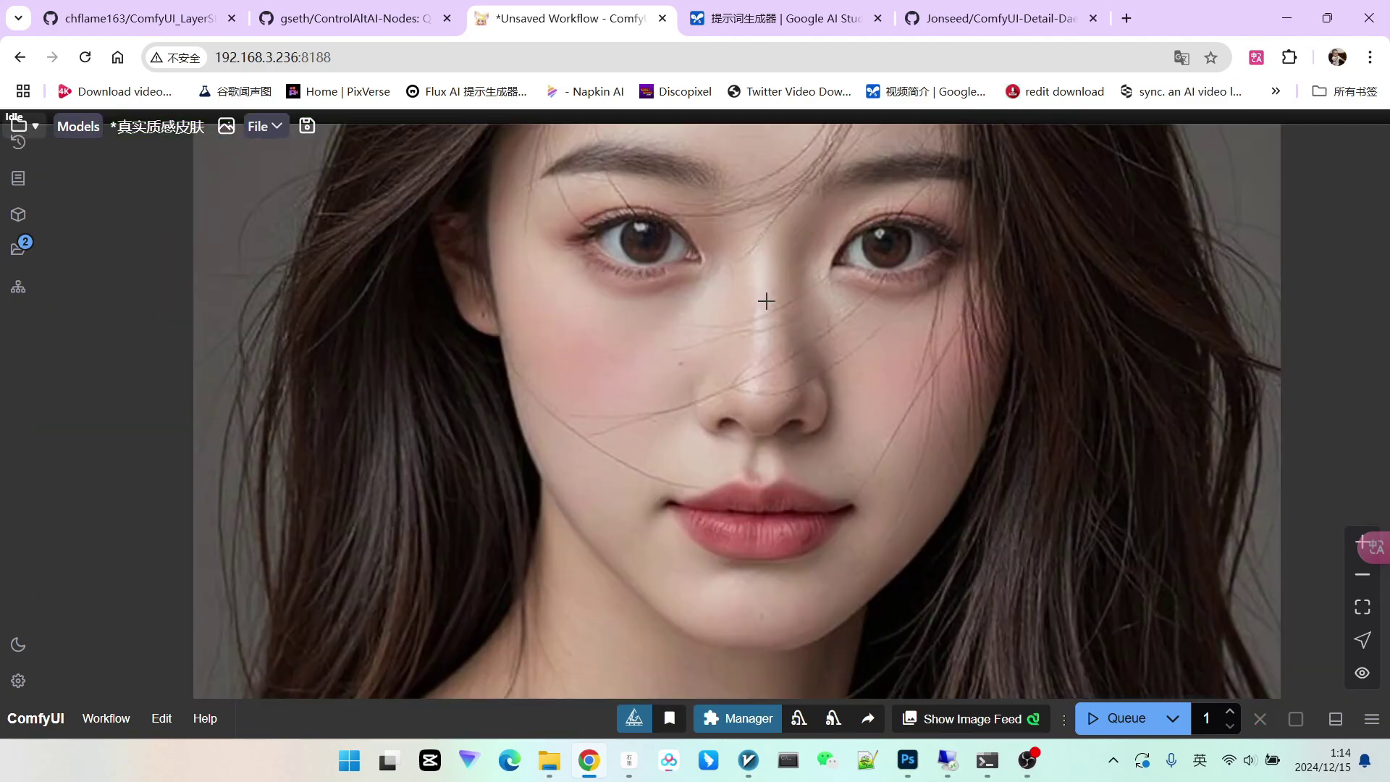
scroll(748, 317, down, 4)
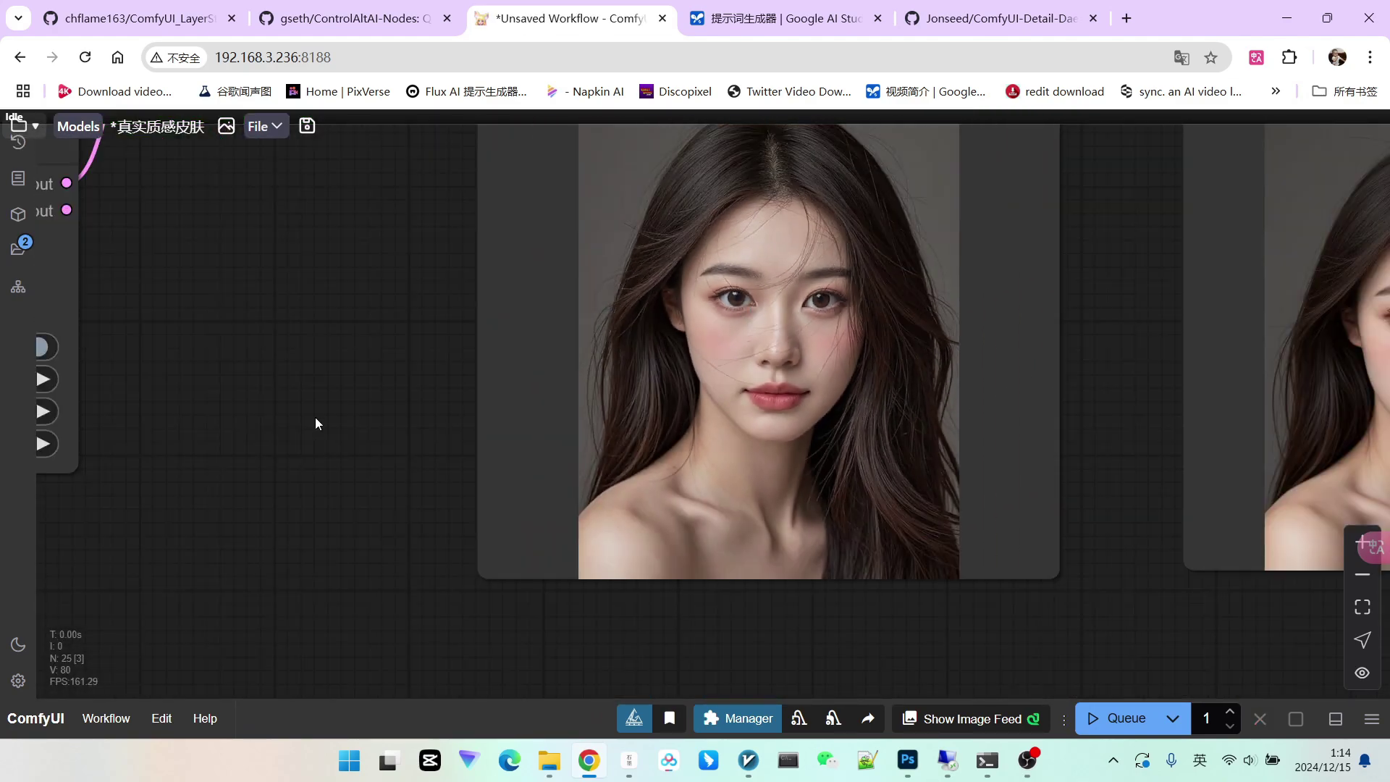
Set the dishonesty_factor of the Lying Sigma Sampler to -0.02
scroll(315, 417, down, 7)
drag(277, 459, 492, 440)
drag(427, 486, 917, 298)
drag(838, 402, 959, 322)
scroll(207, 394, up, 1)
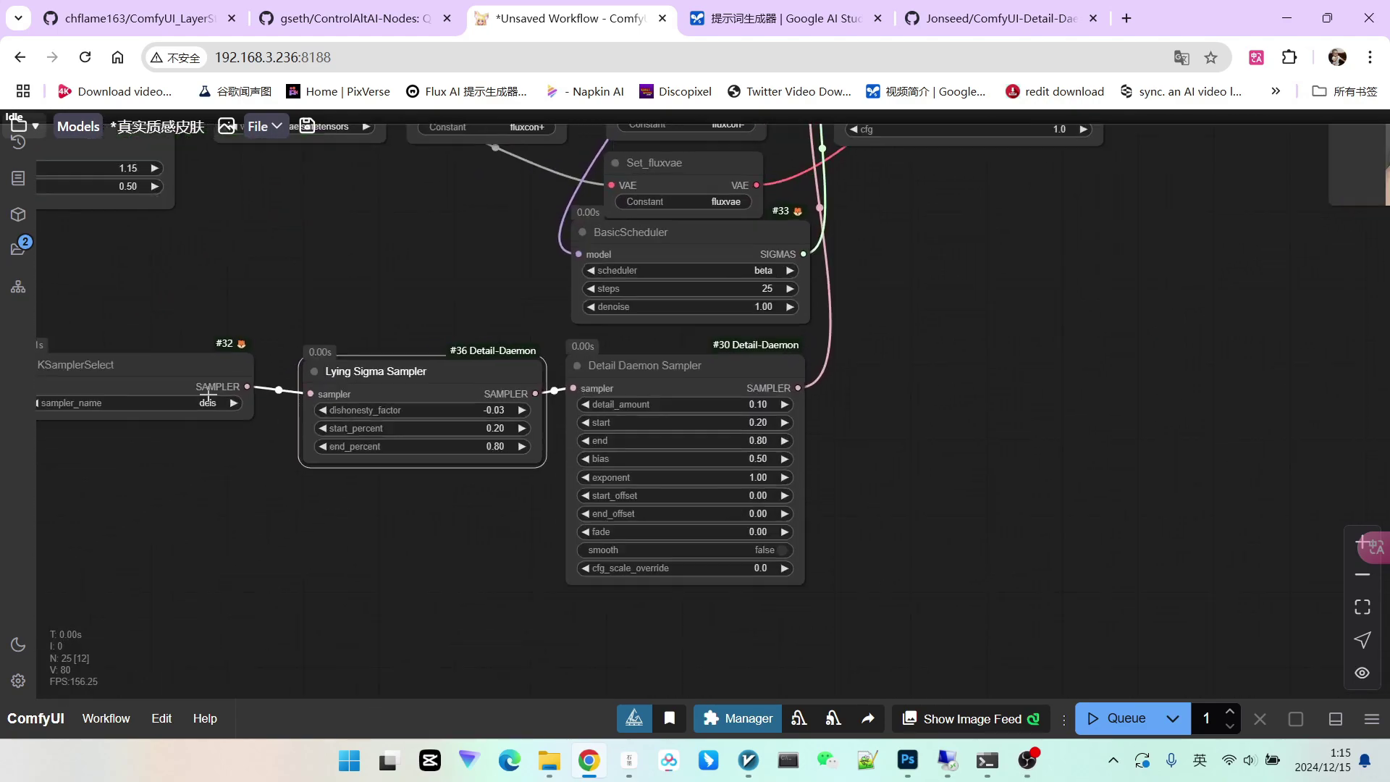
scroll(213, 393, up, 6)
click(681, 411)
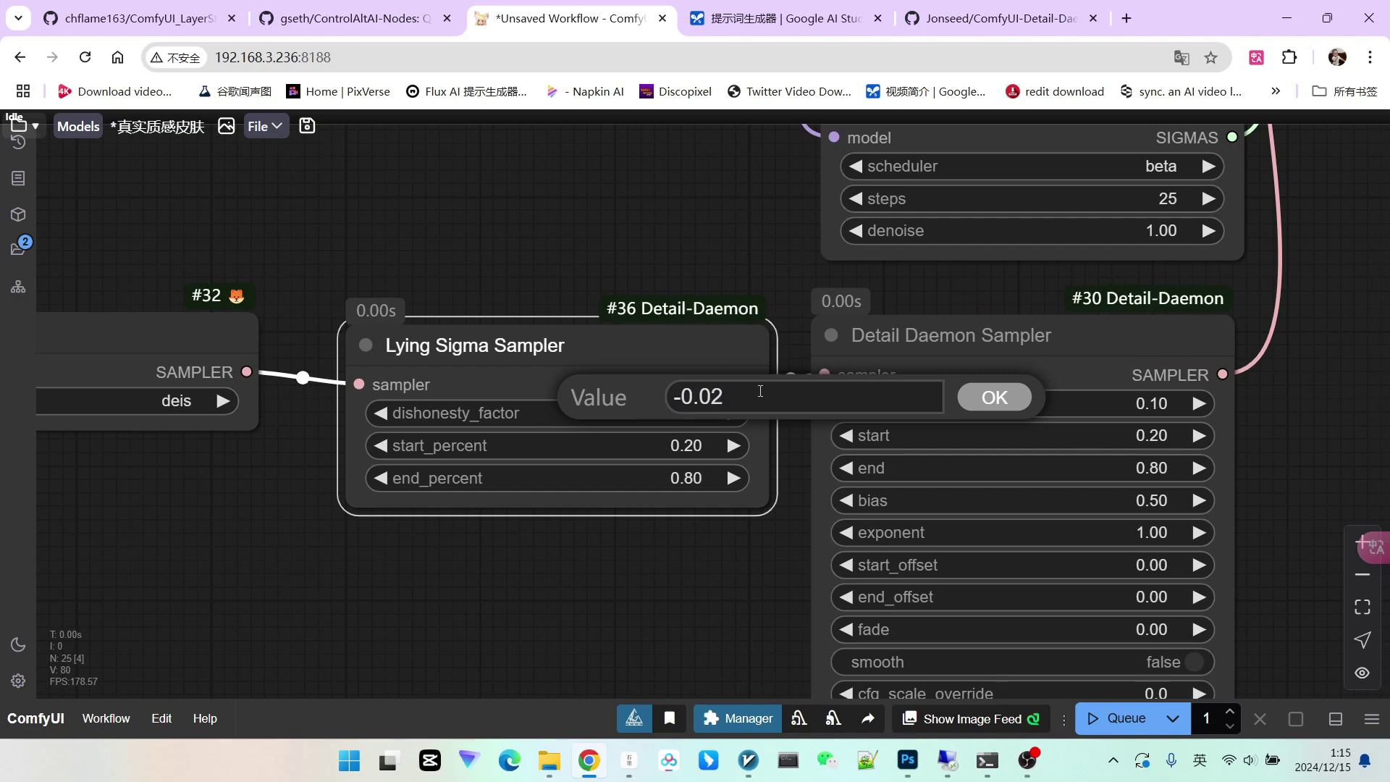
key(Return)
Queue the workflow with the weaker dishonesty_factor and examine the portrait's skin texture around the eyes, nose and cheeks
click(1130, 718)
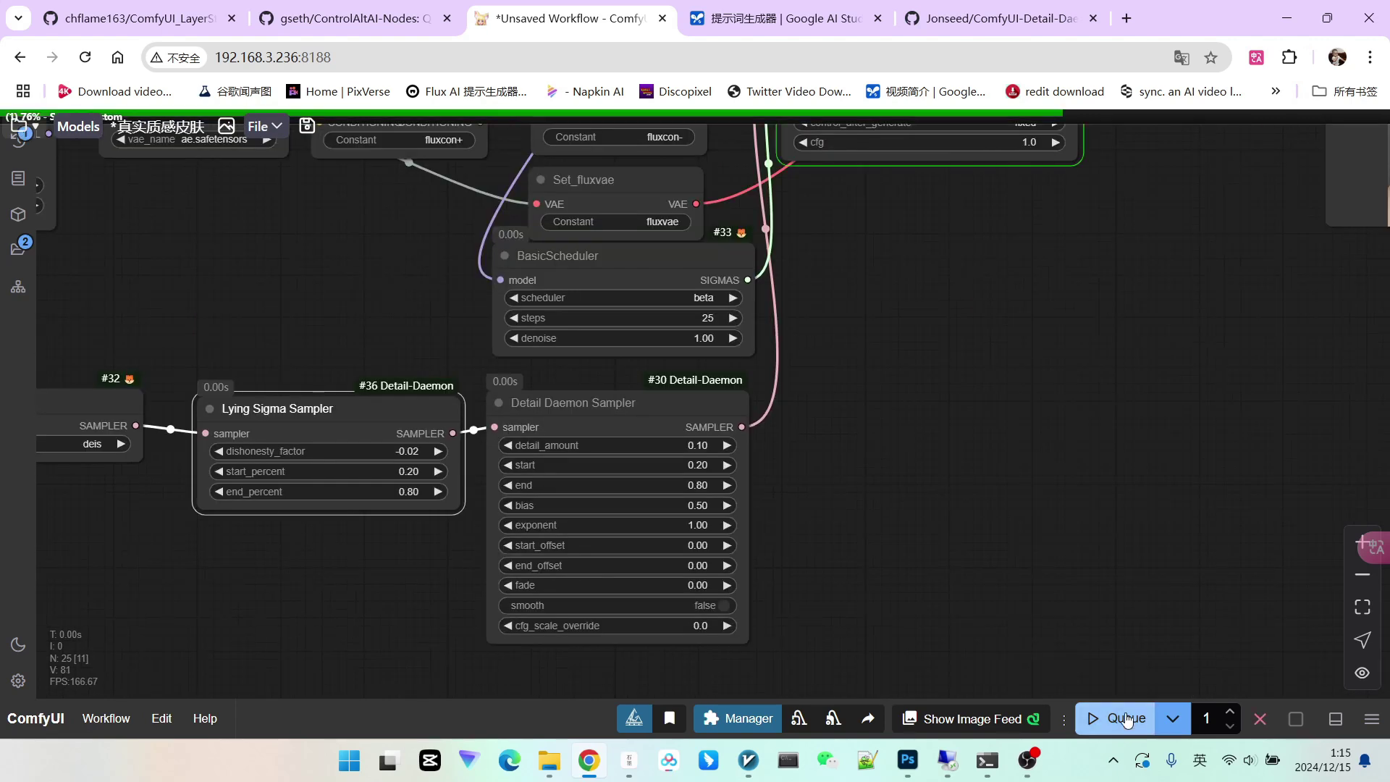
drag(1068, 393, 615, 496)
scroll(667, 421, down, 2)
drag(674, 380, 666, 431)
scroll(741, 269, up, 3)
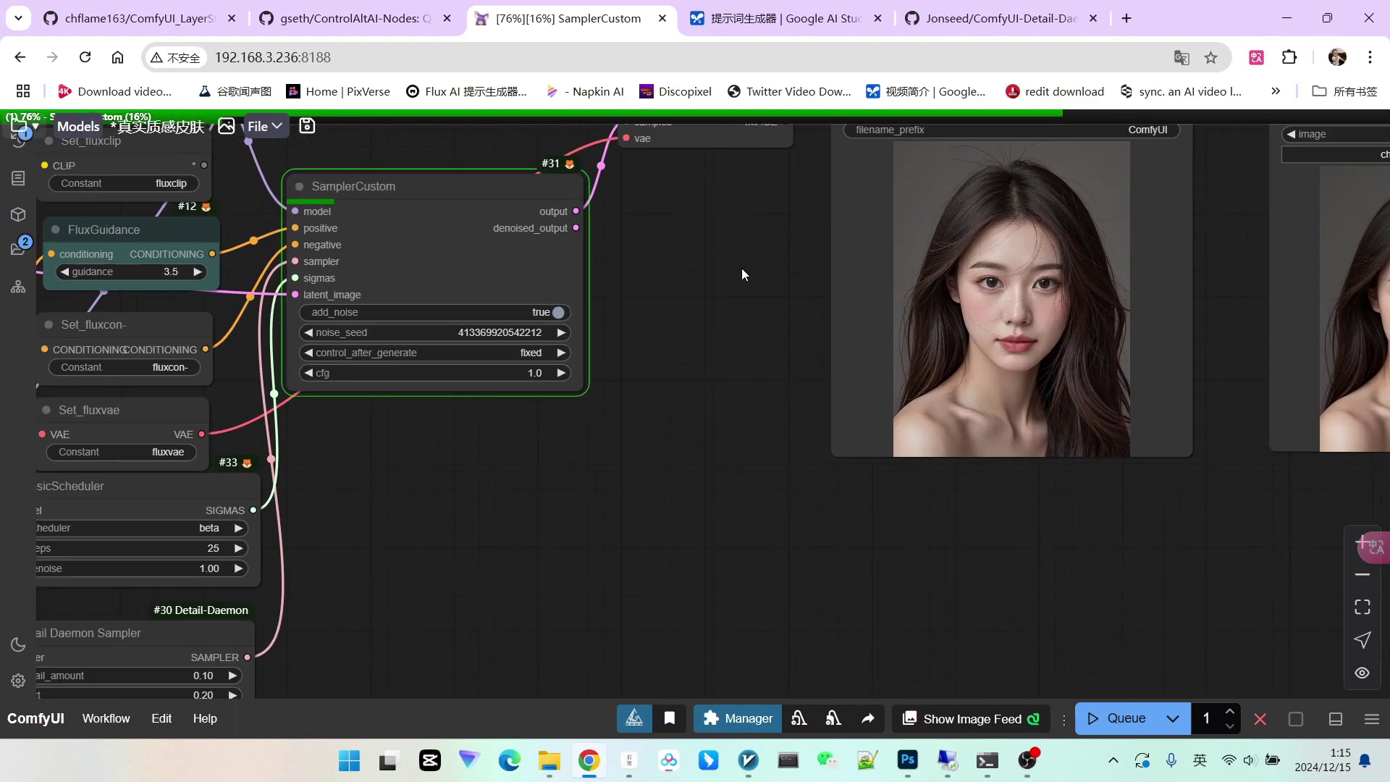
scroll(818, 292, up, 10)
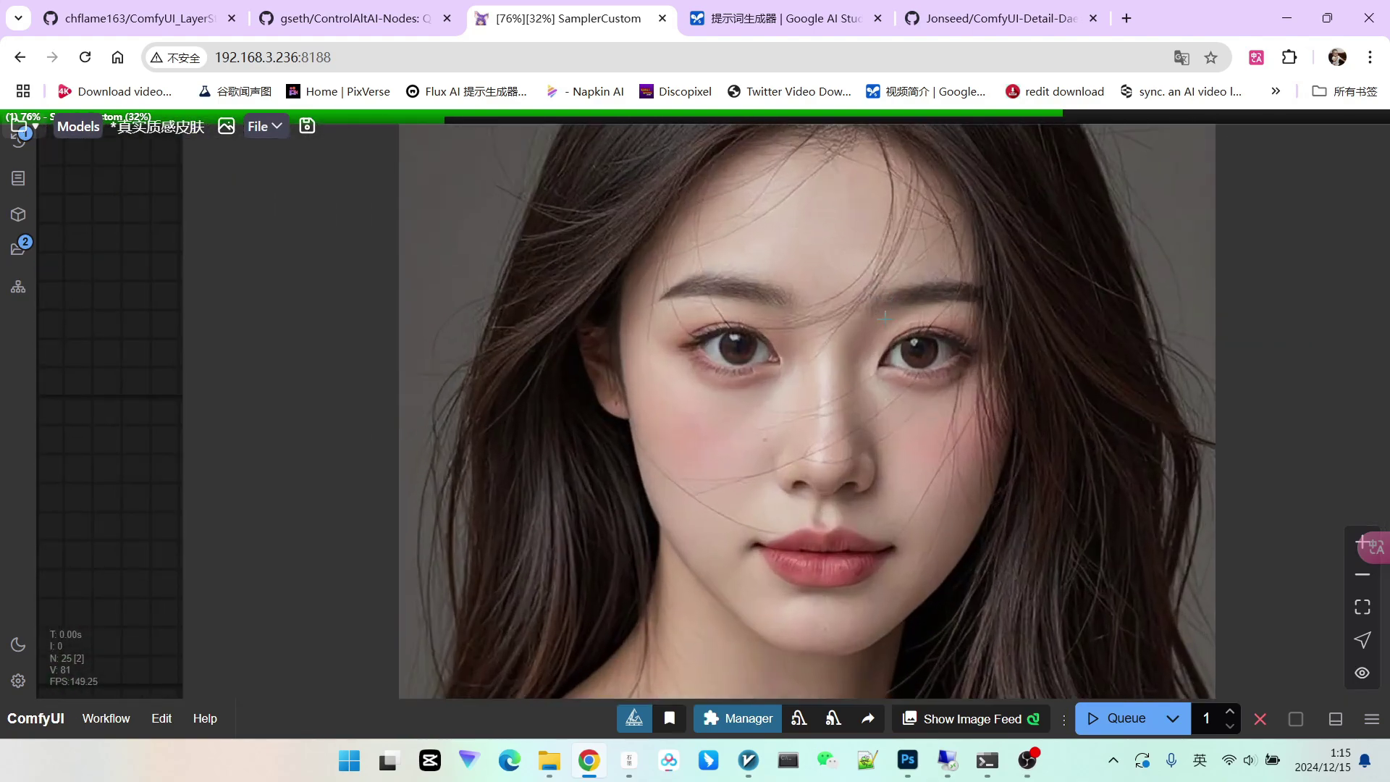
scroll(956, 412, down, 8)
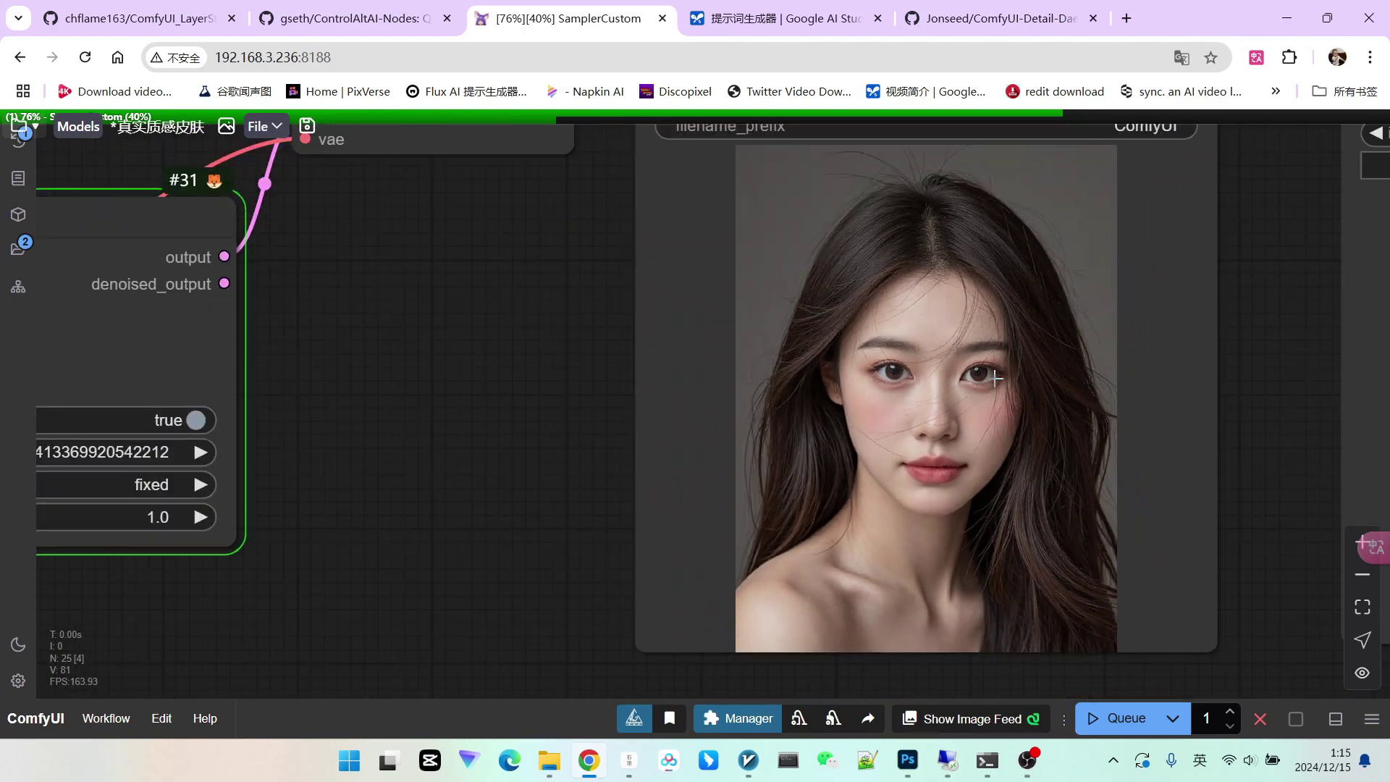
scroll(999, 365, down, 3)
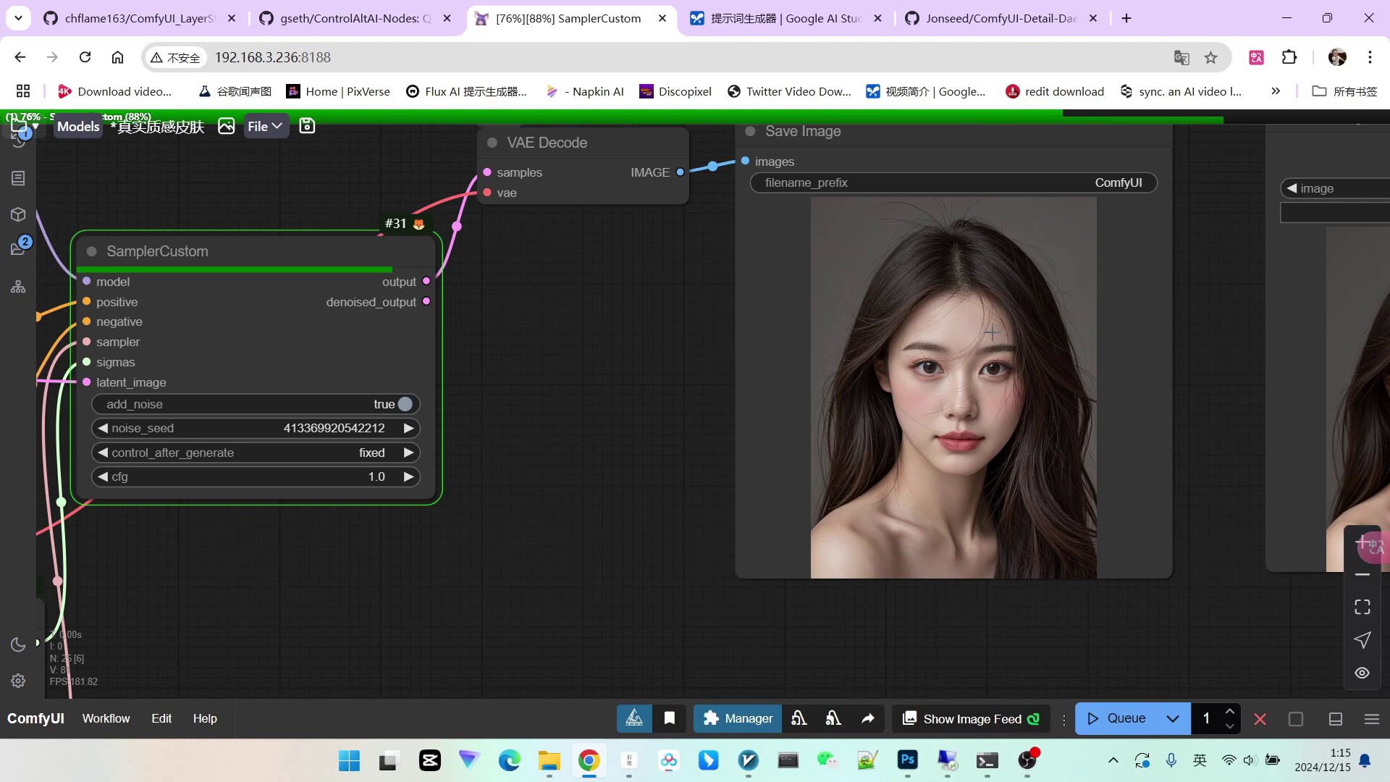
scroll(992, 332, up, 10)
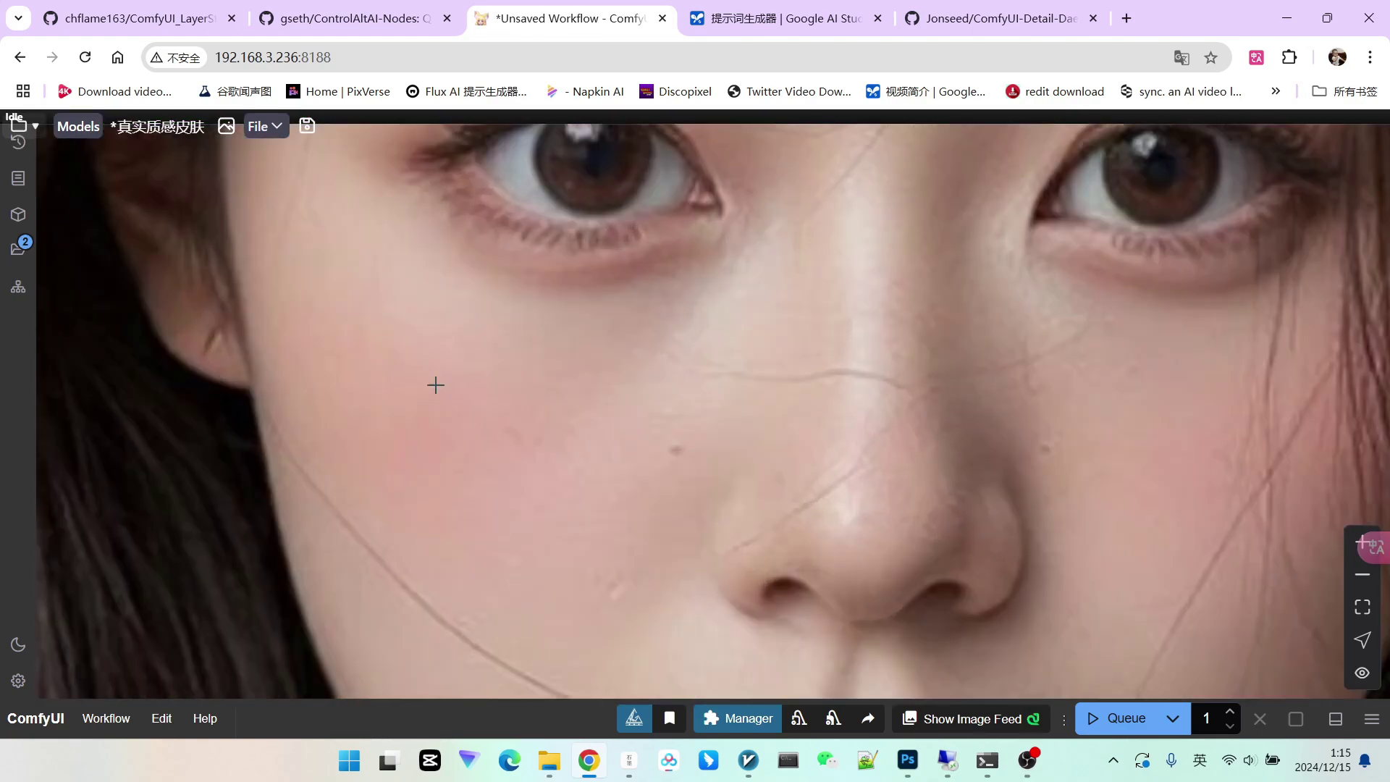
Add a LayerFilter: Film V2 node in the empty canvas area below the KSamplerSelect node
scroll(923, 310, down, 15)
scroll(922, 309, up, 2)
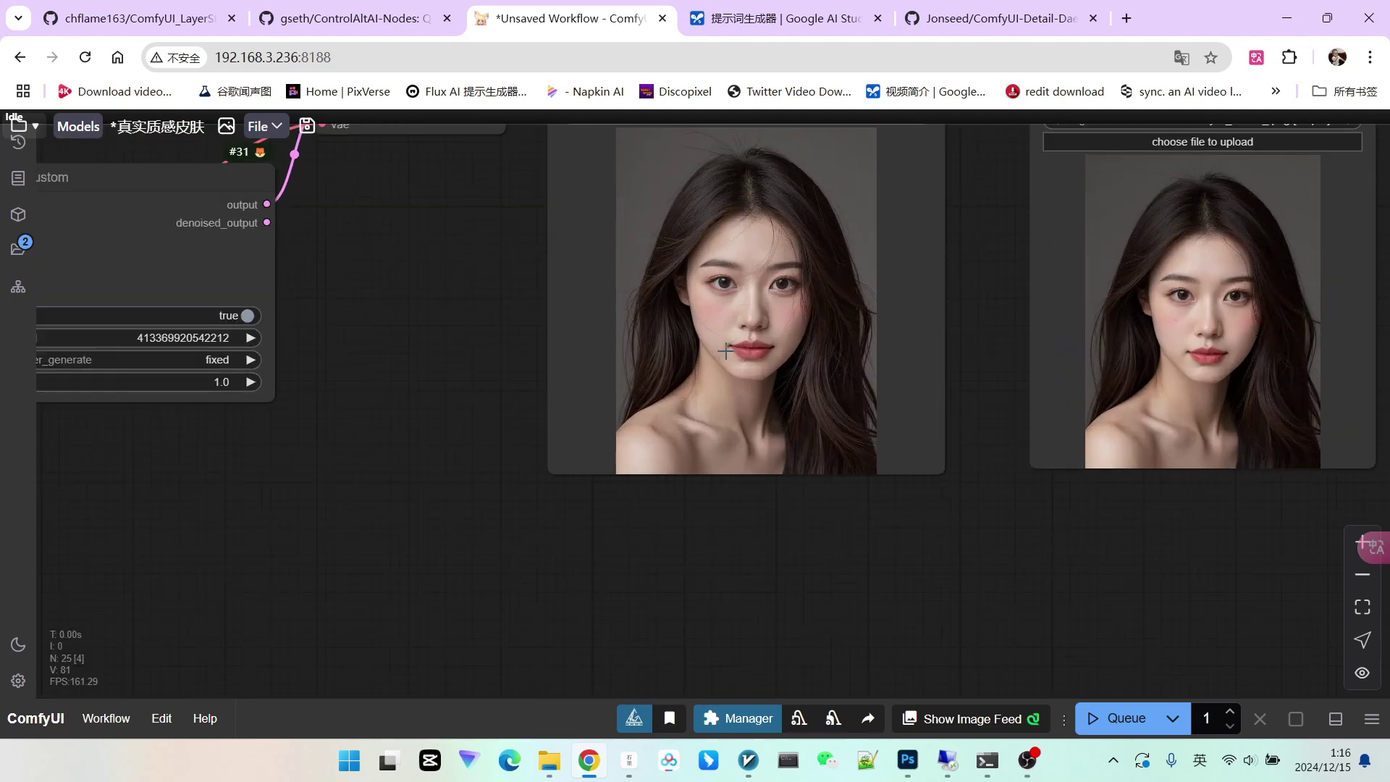
scroll(524, 527, down, 5)
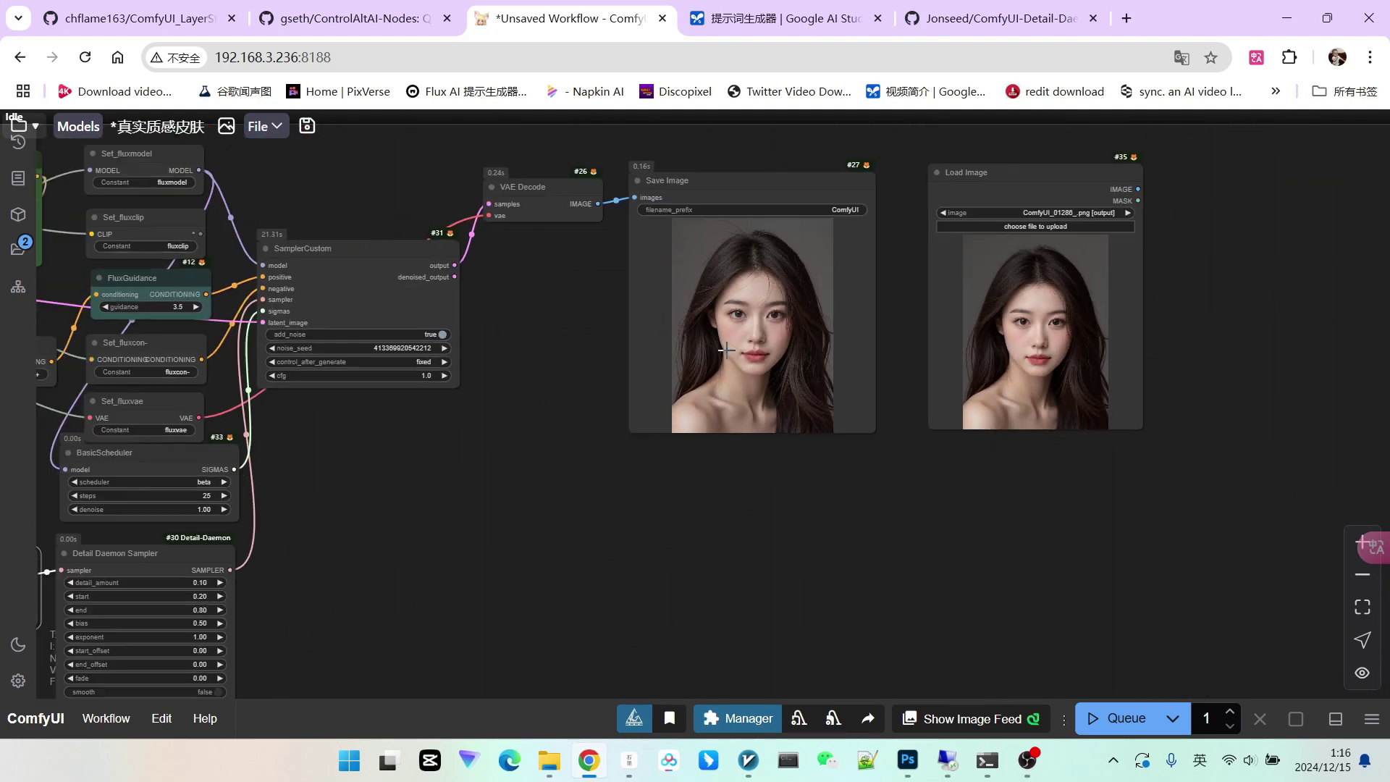
scroll(523, 515, up, 2)
drag(441, 518, 605, 515)
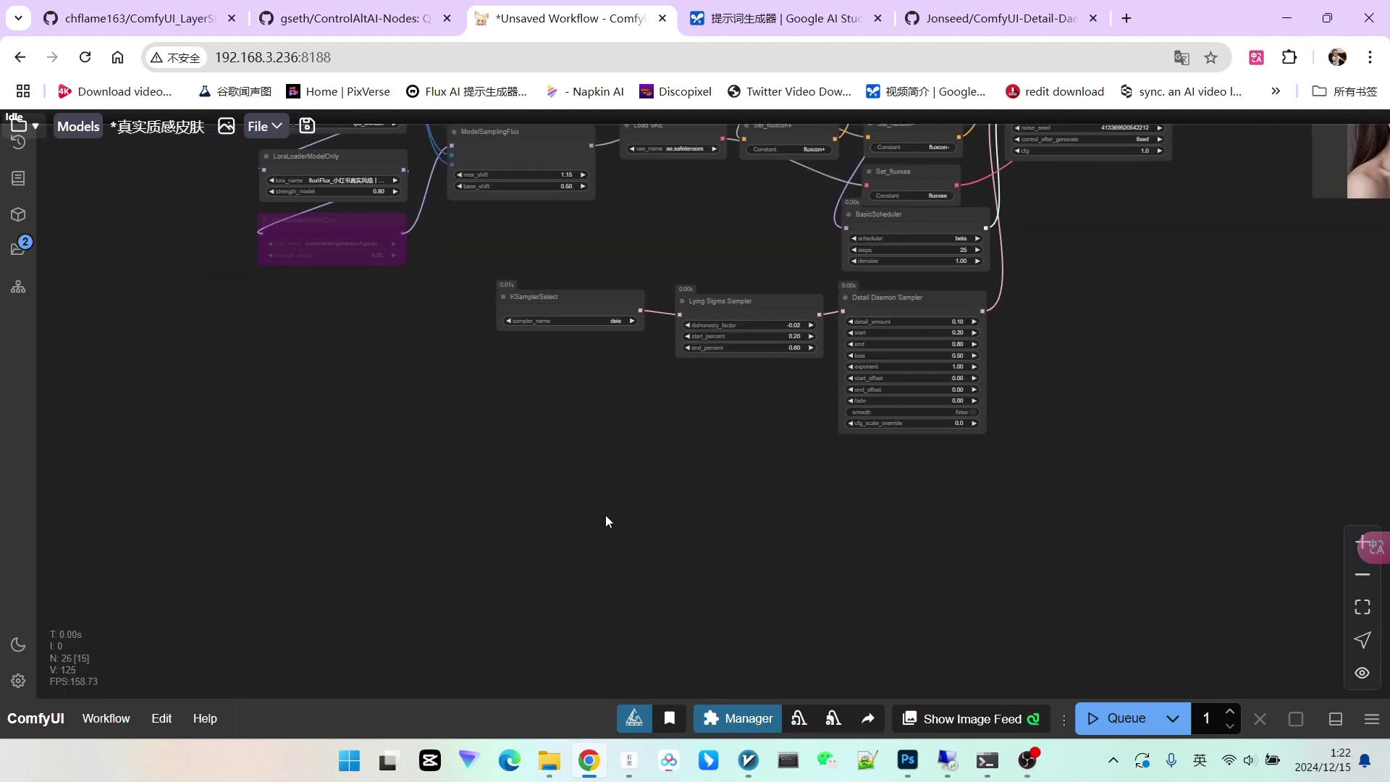
drag(474, 507, 514, 406)
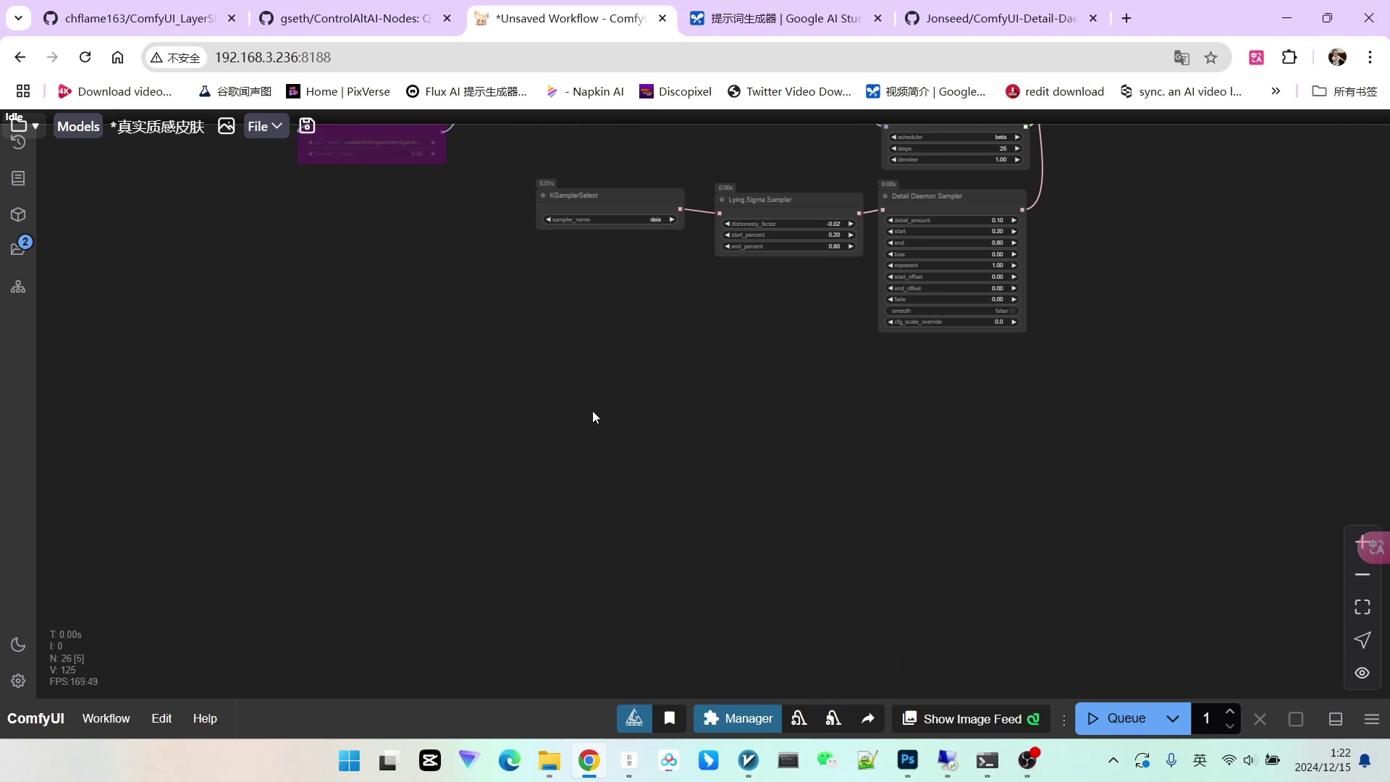
double_click(479, 365)
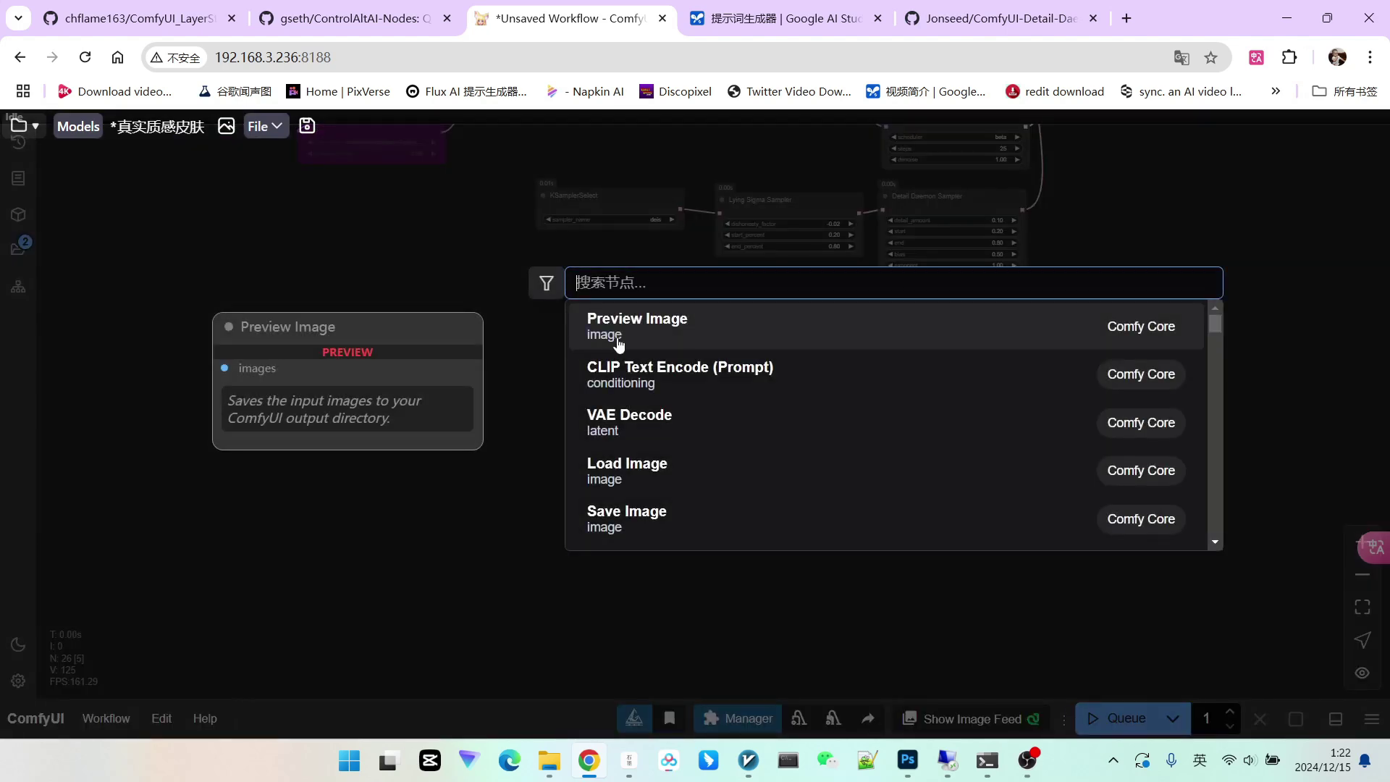
text(f)
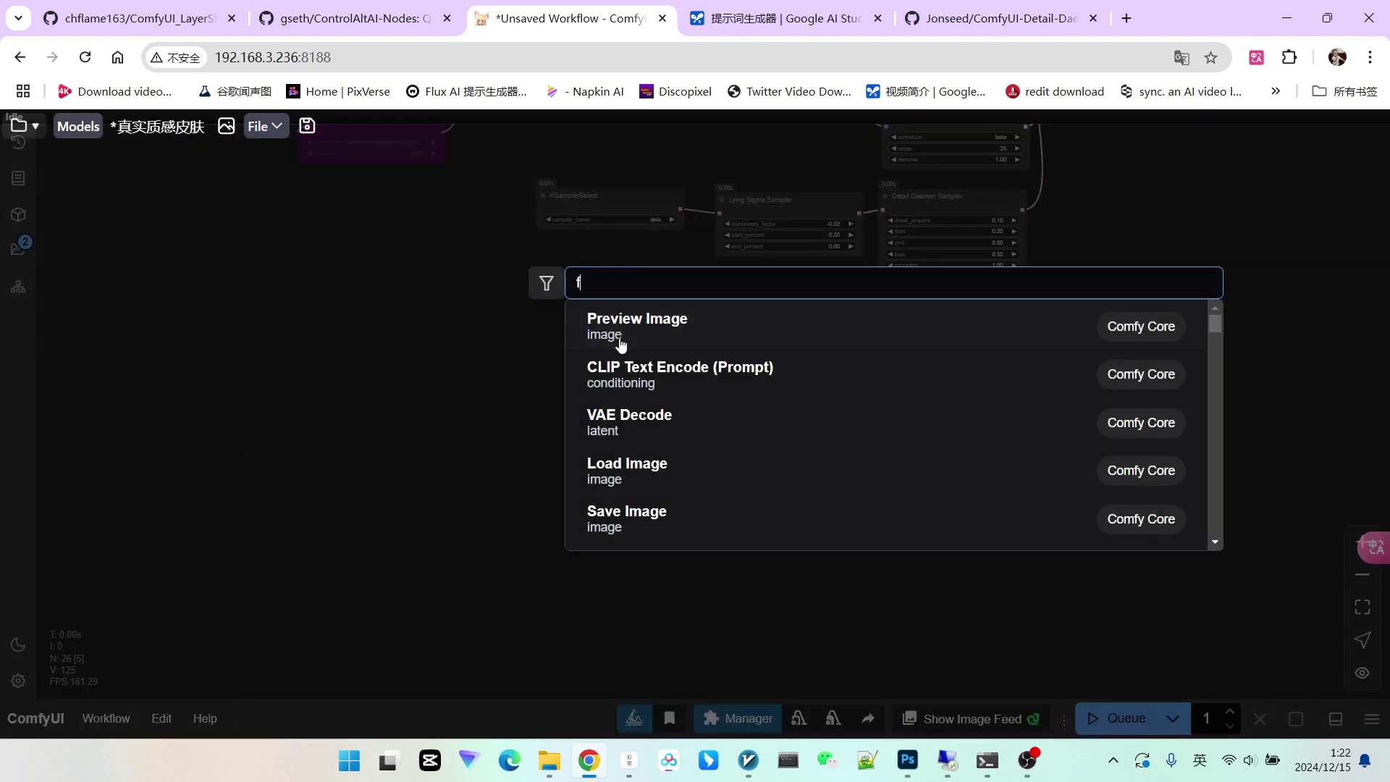
text(ilm)
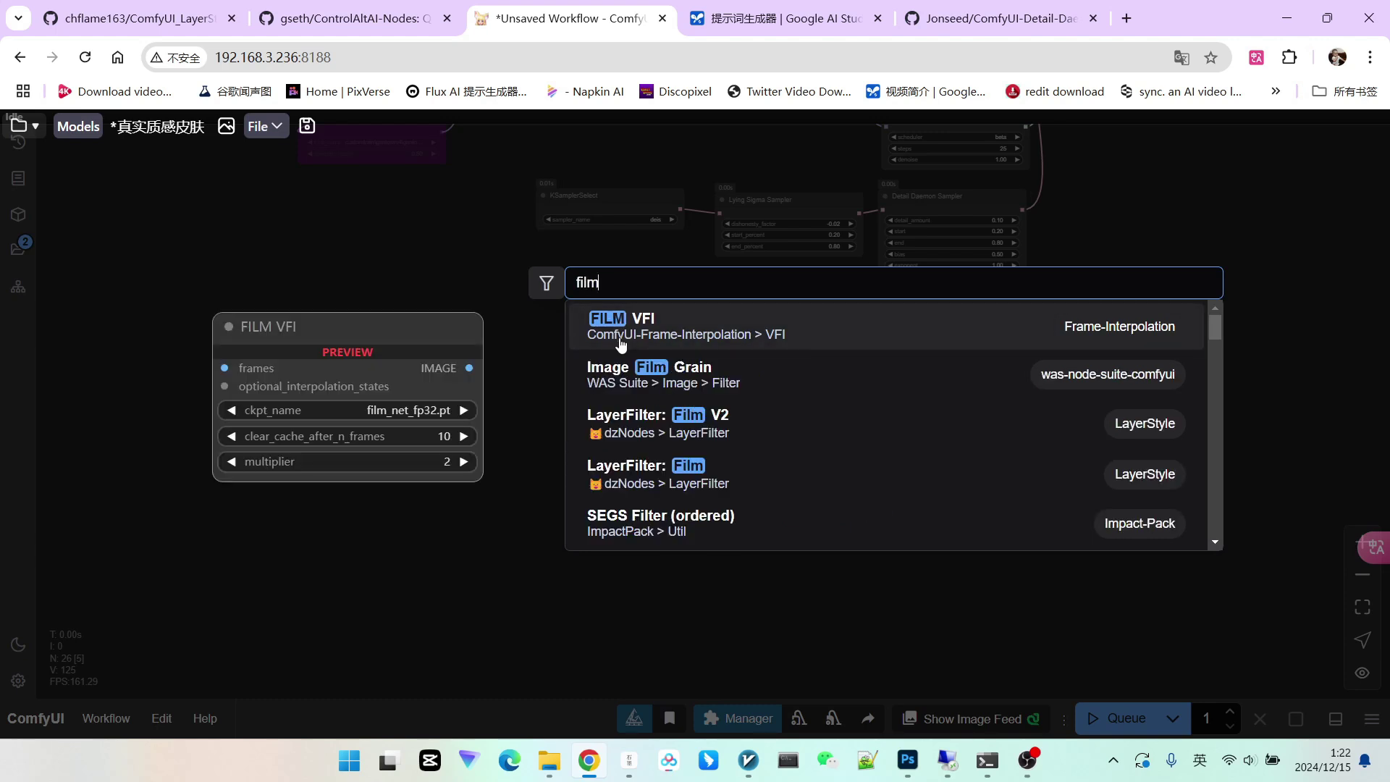
text( filter)
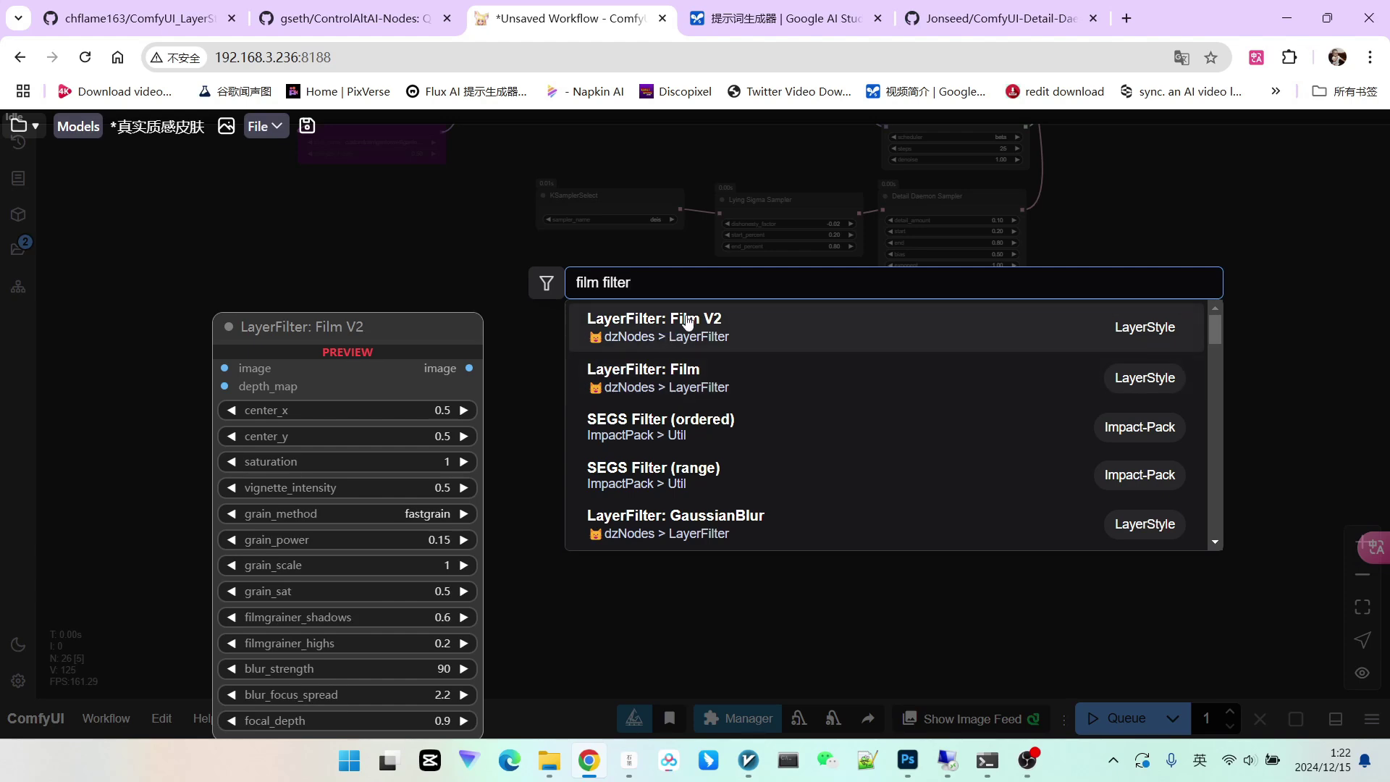
click(670, 333)
Examine the parameters of the Film V2 node, from center_x down to focal_depth
scroll(608, 400, up, 4)
drag(507, 328, 692, 344)
scroll(731, 339, down, 4)
scroll(610, 295, up, 3)
scroll(692, 346, down, 1)
scroll(601, 394, up, 7)
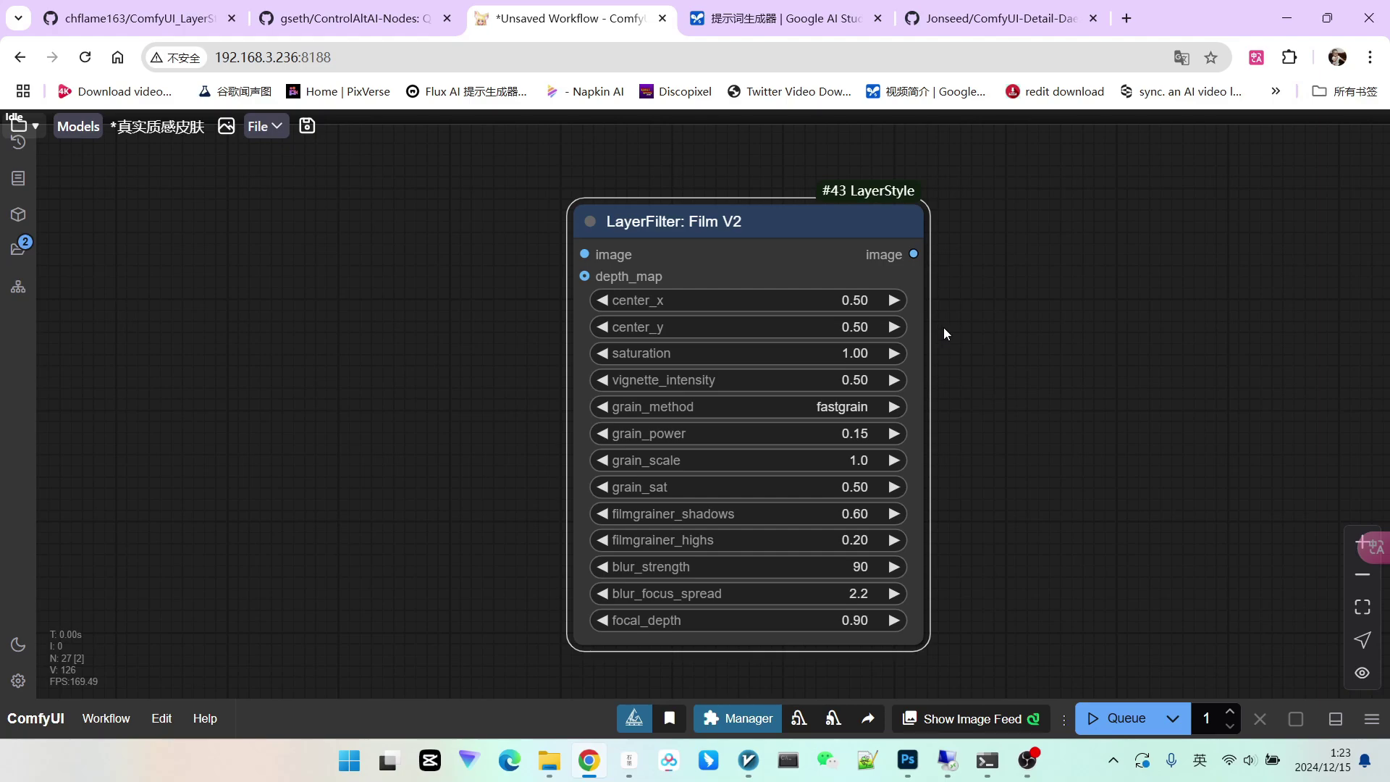
scroll(850, 286, down, 3)
scroll(620, 264, up, 2)
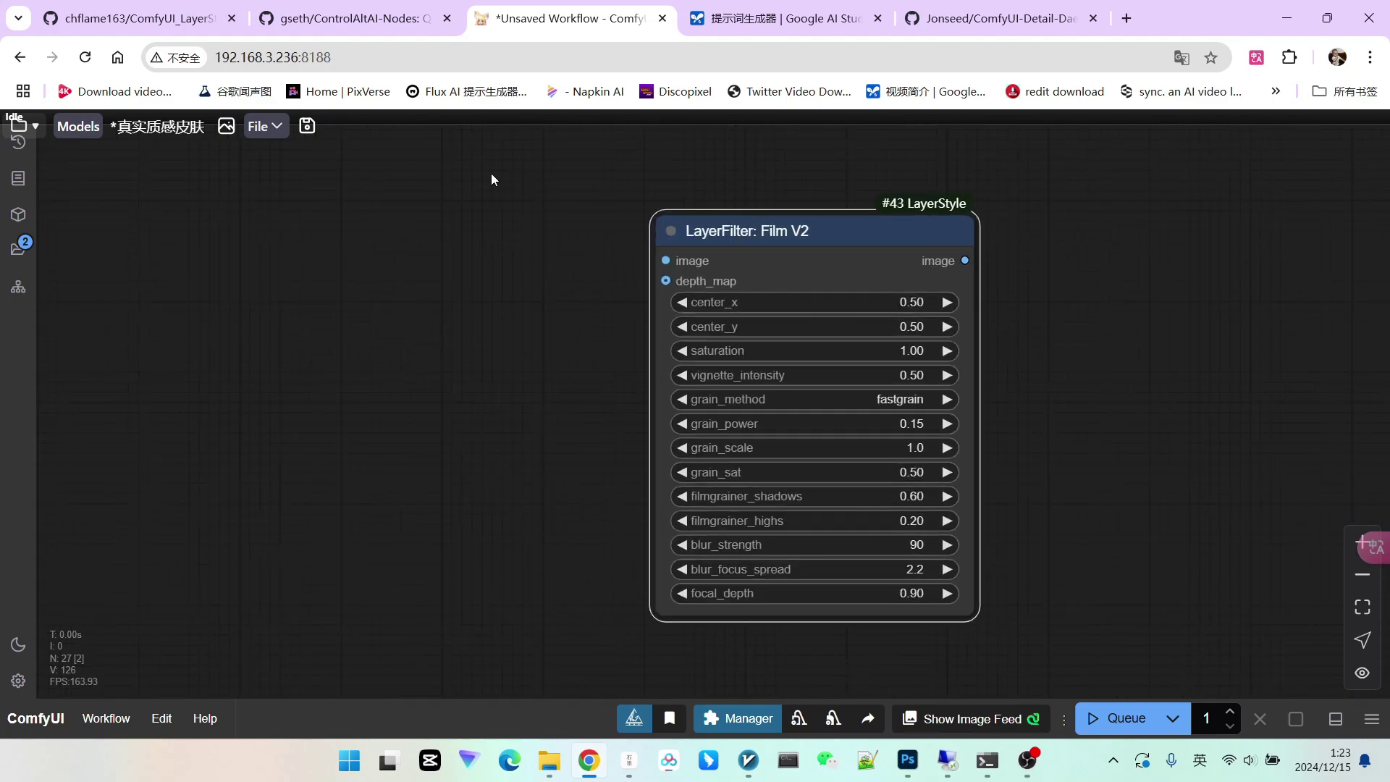
Switch to the ComfyUI_LayerStyle GitHub page and review the README's introduction, example workflow and plugin installation instructions
click(264, 126)
click(138, 19)
scroll(390, 192, up, 10)
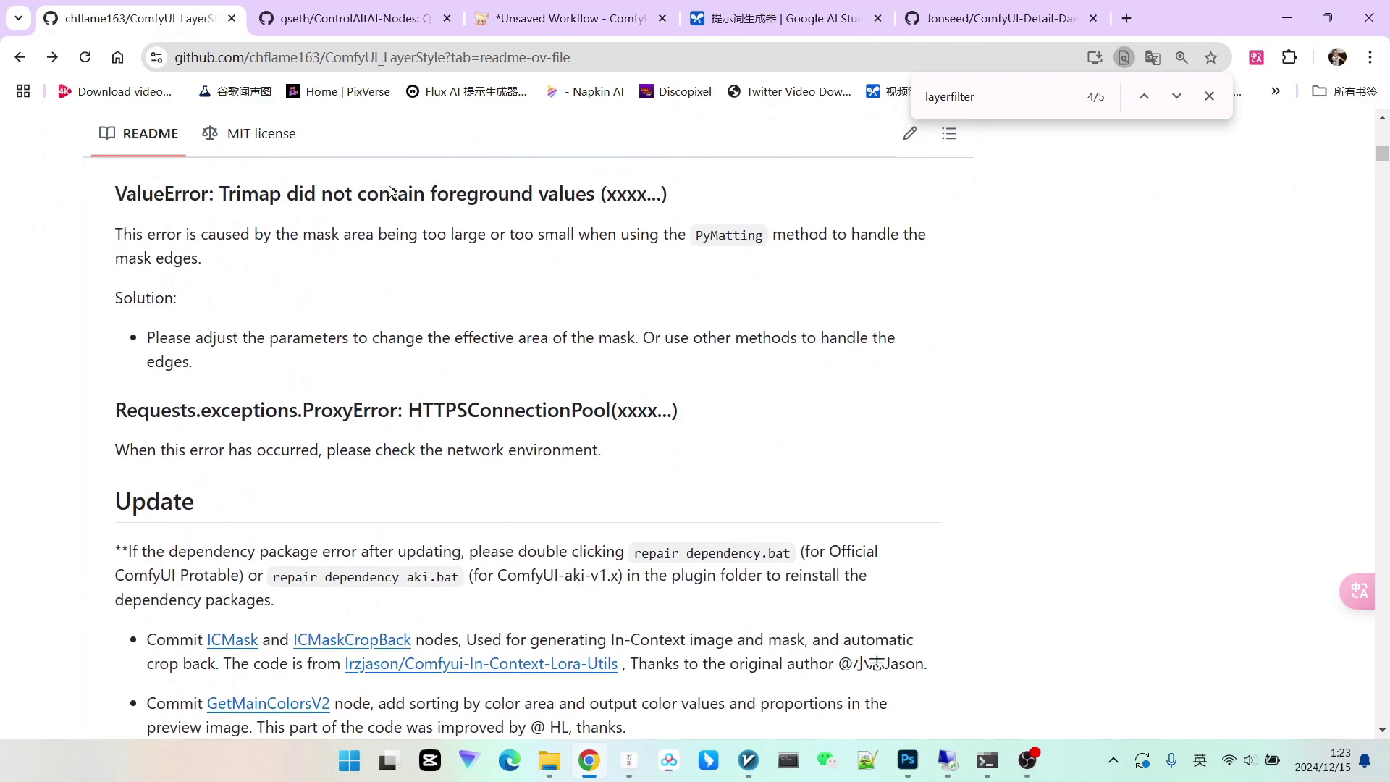
scroll(390, 192, up, 20)
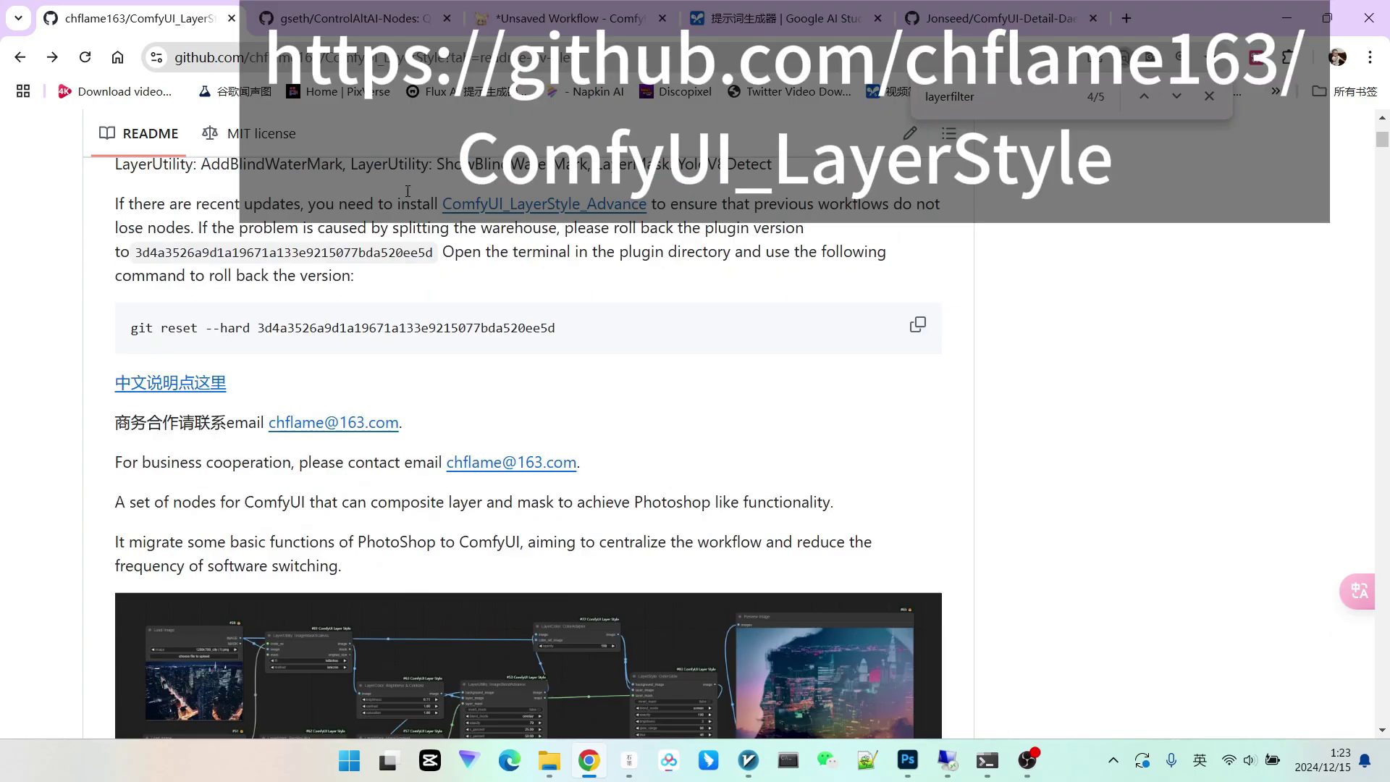
scroll(408, 191, up, 15)
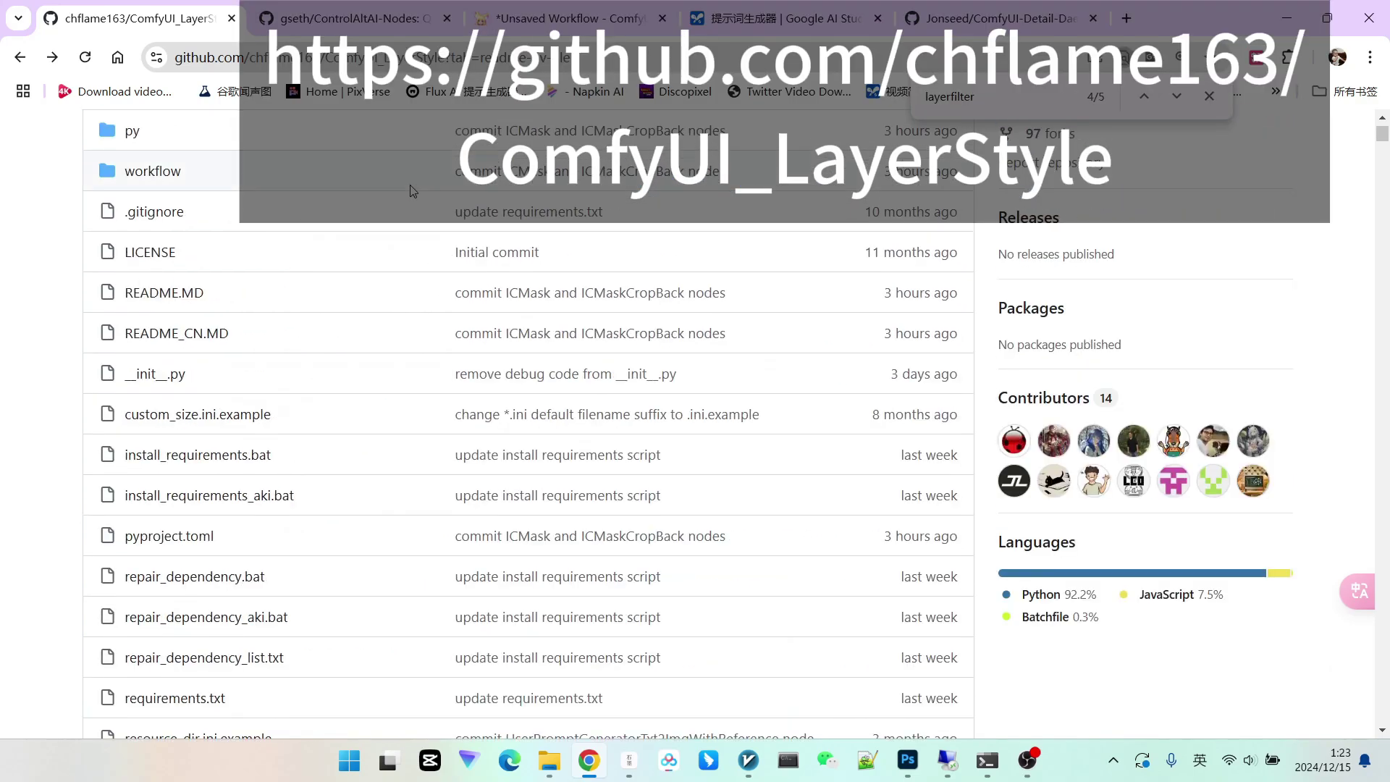
scroll(410, 190, up, 5)
scroll(411, 190, down, 15)
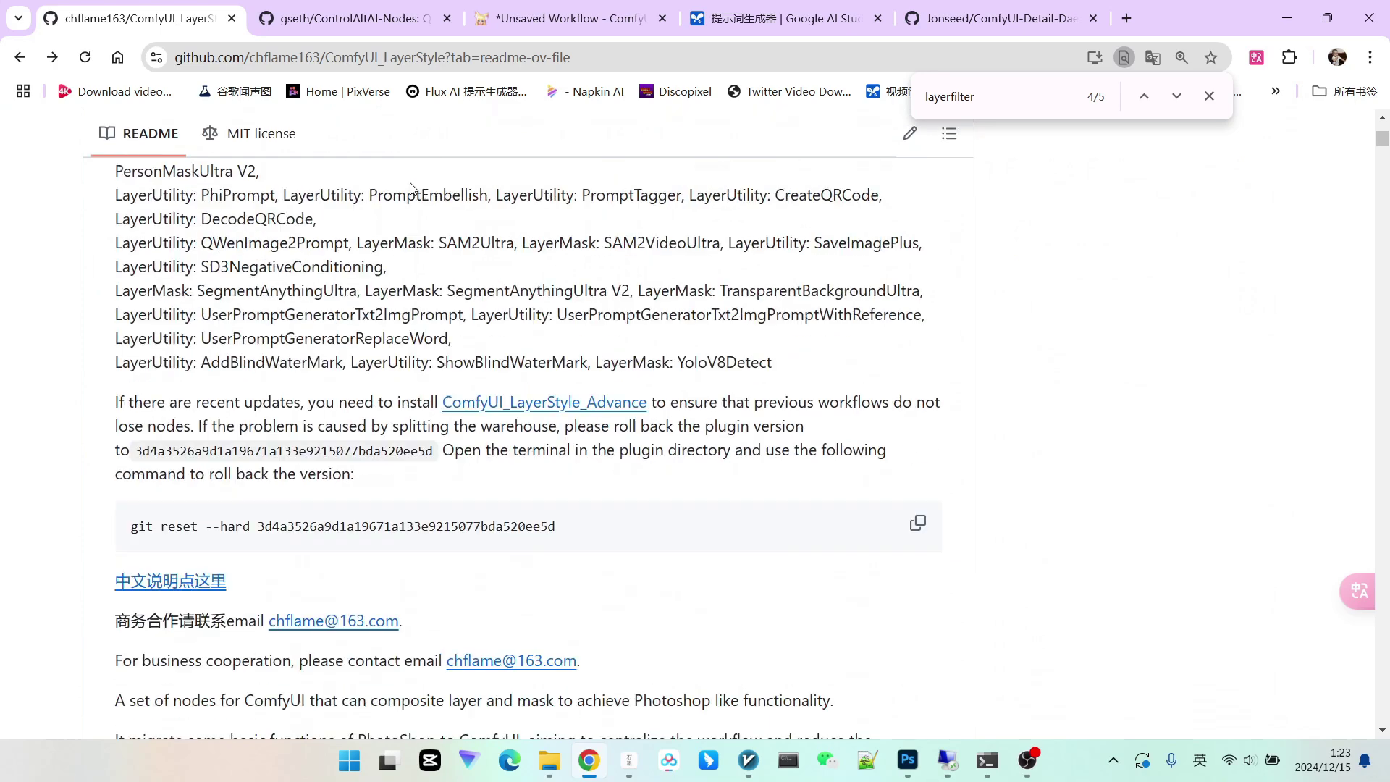
scroll(410, 187, down, 12)
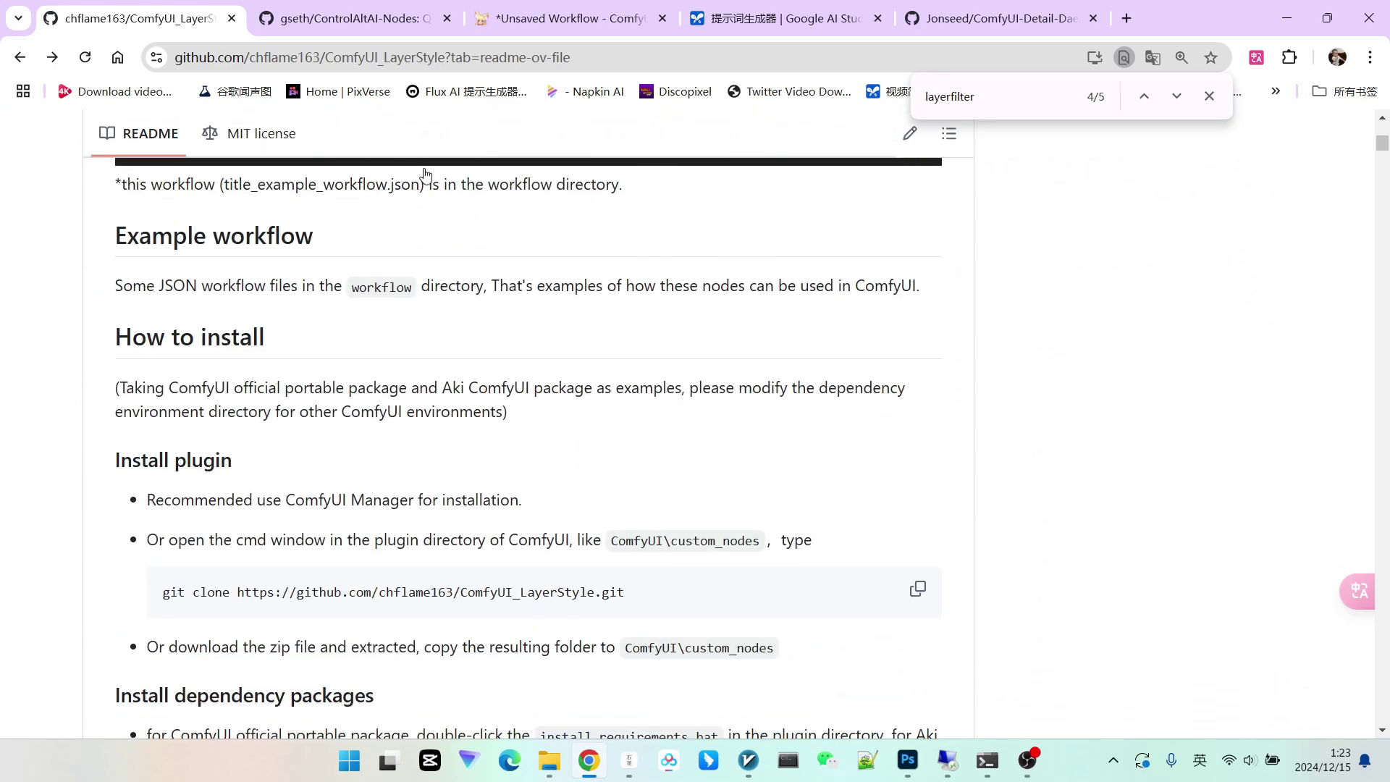
scroll(594, 259, up, 5)
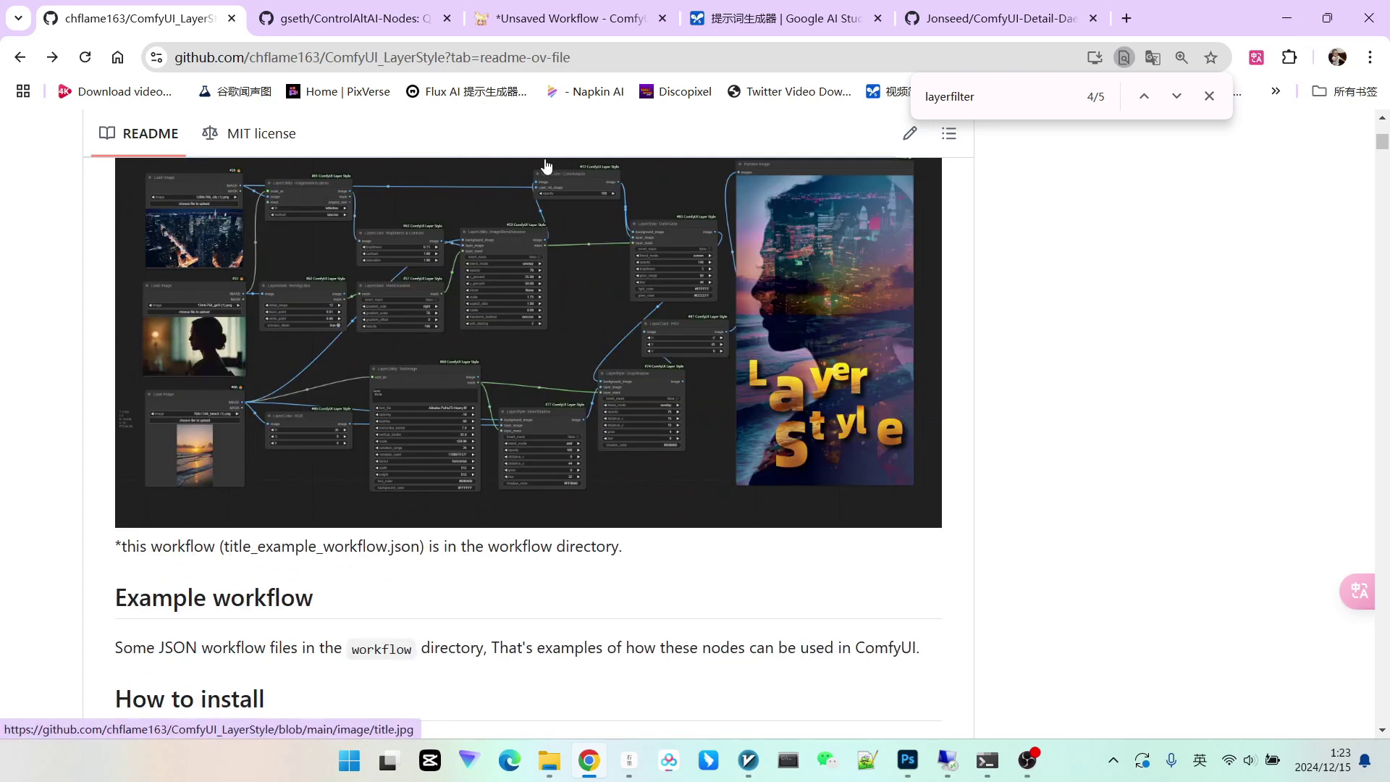
Return to the ComfyUI workflow and inspect the Set_render_img node attached to the VAE Decode's IMAGE output
click(552, 18)
scroll(536, 288, down, 3)
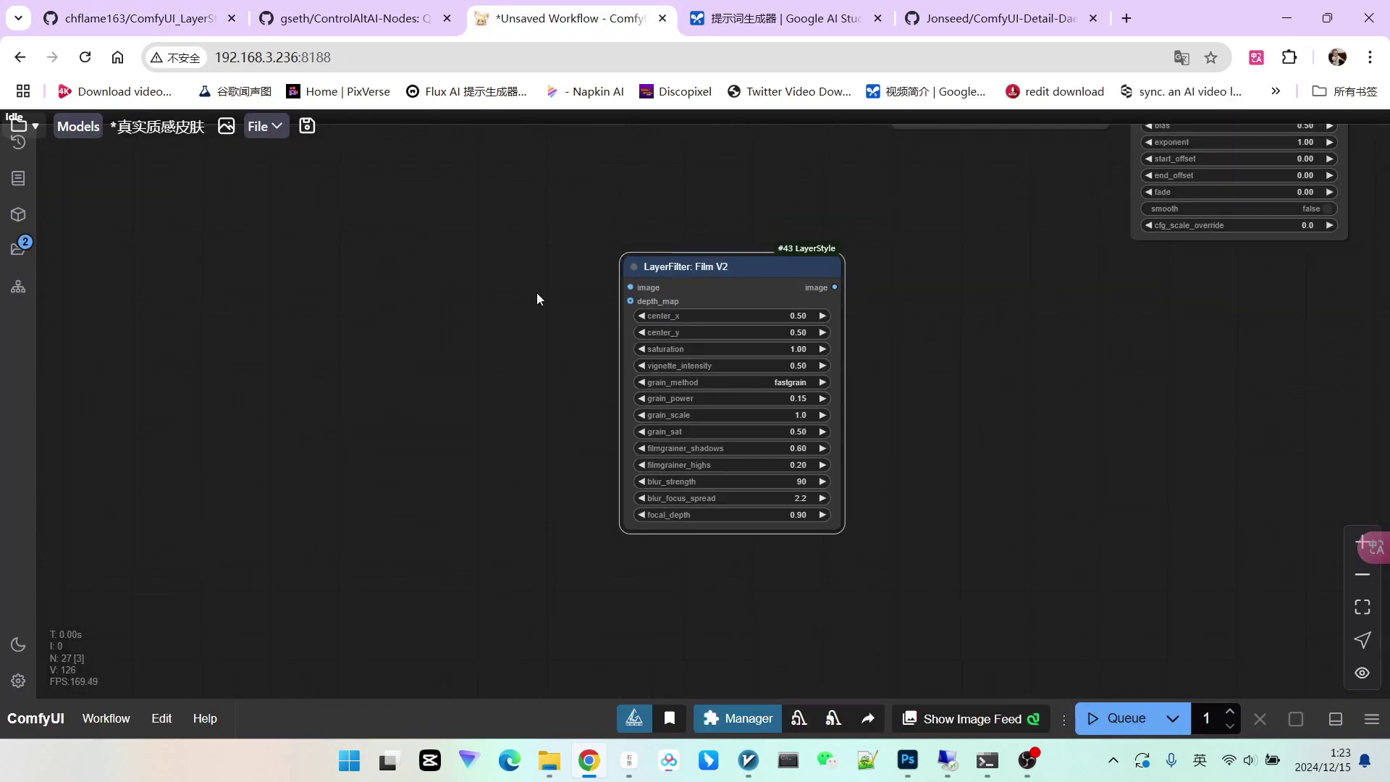
scroll(594, 326, up, 1)
scroll(594, 326, up, 1)
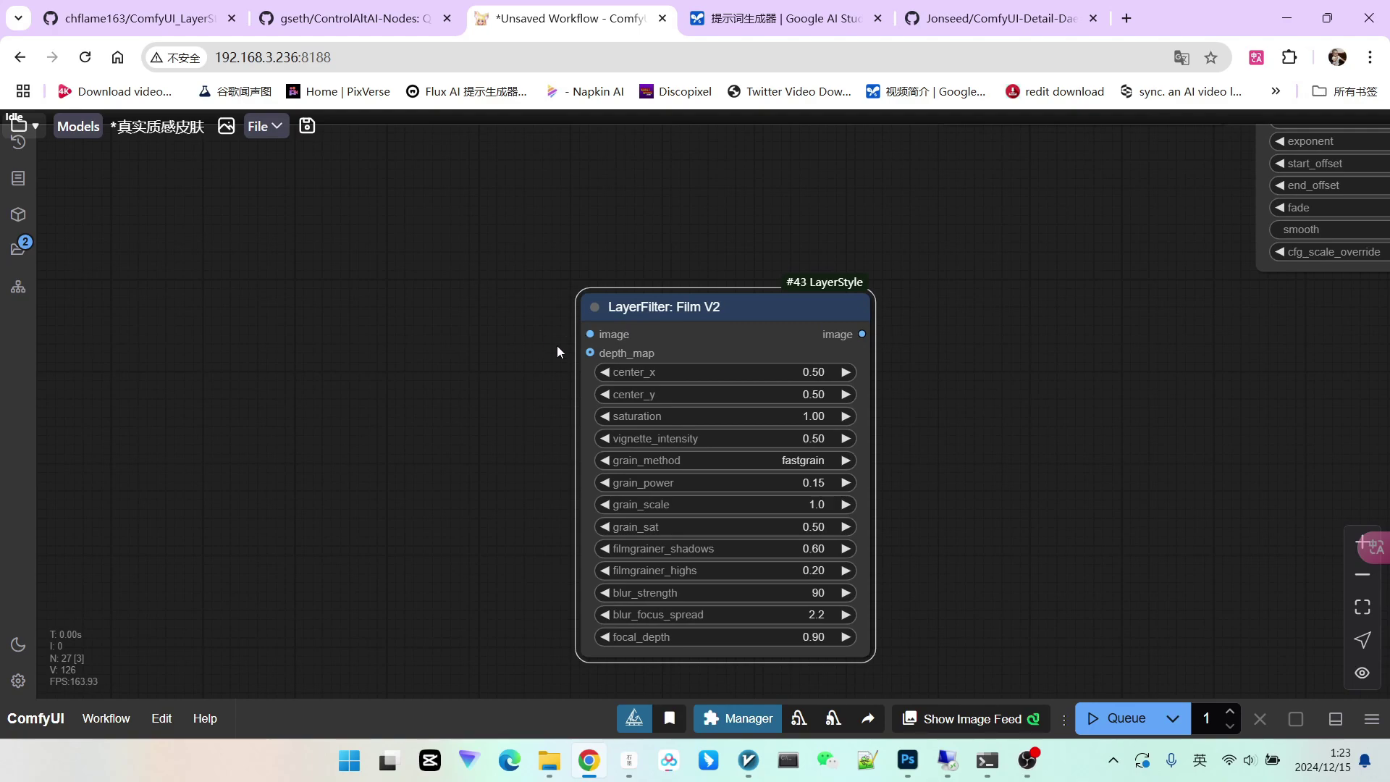
scroll(699, 344, down, 3)
drag(871, 255, 445, 443)
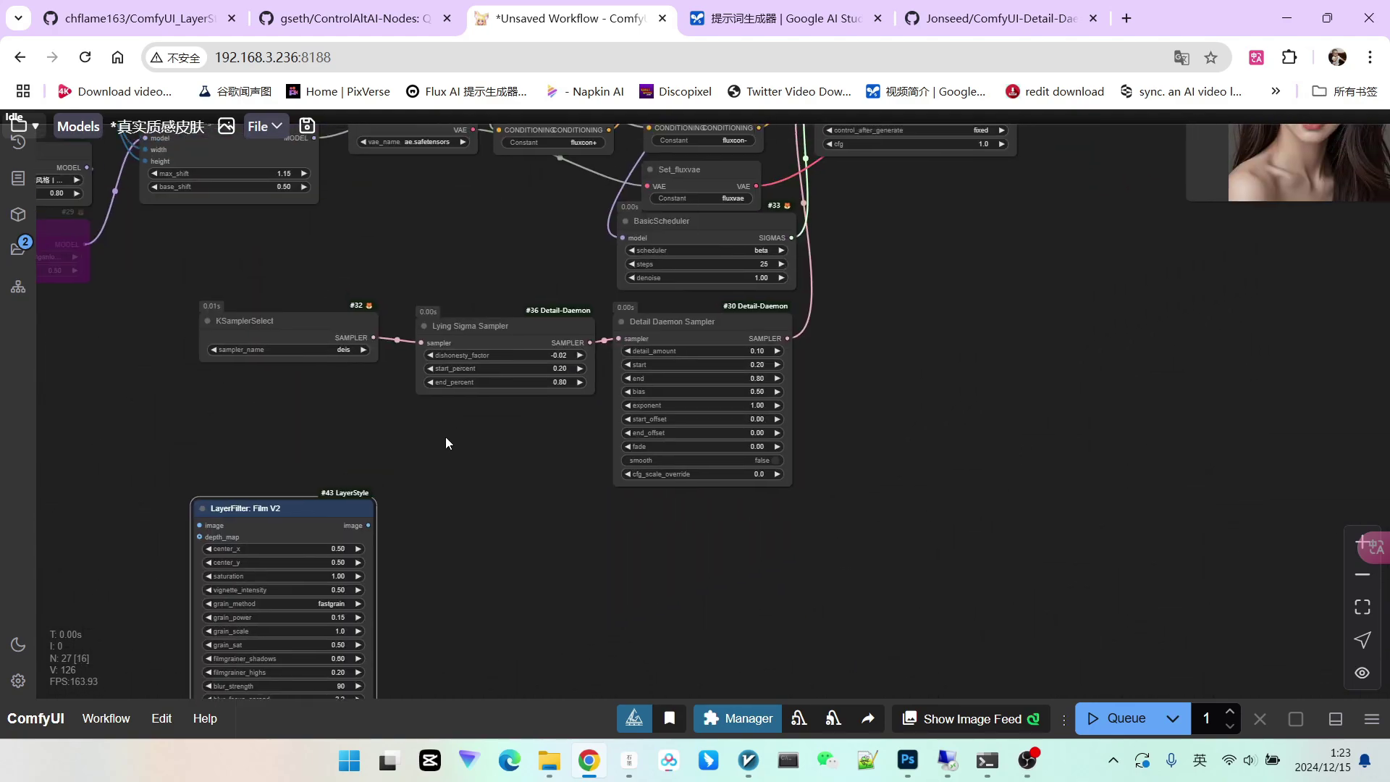
drag(961, 288, 820, 524)
scroll(991, 324, up, 4)
click(945, 269)
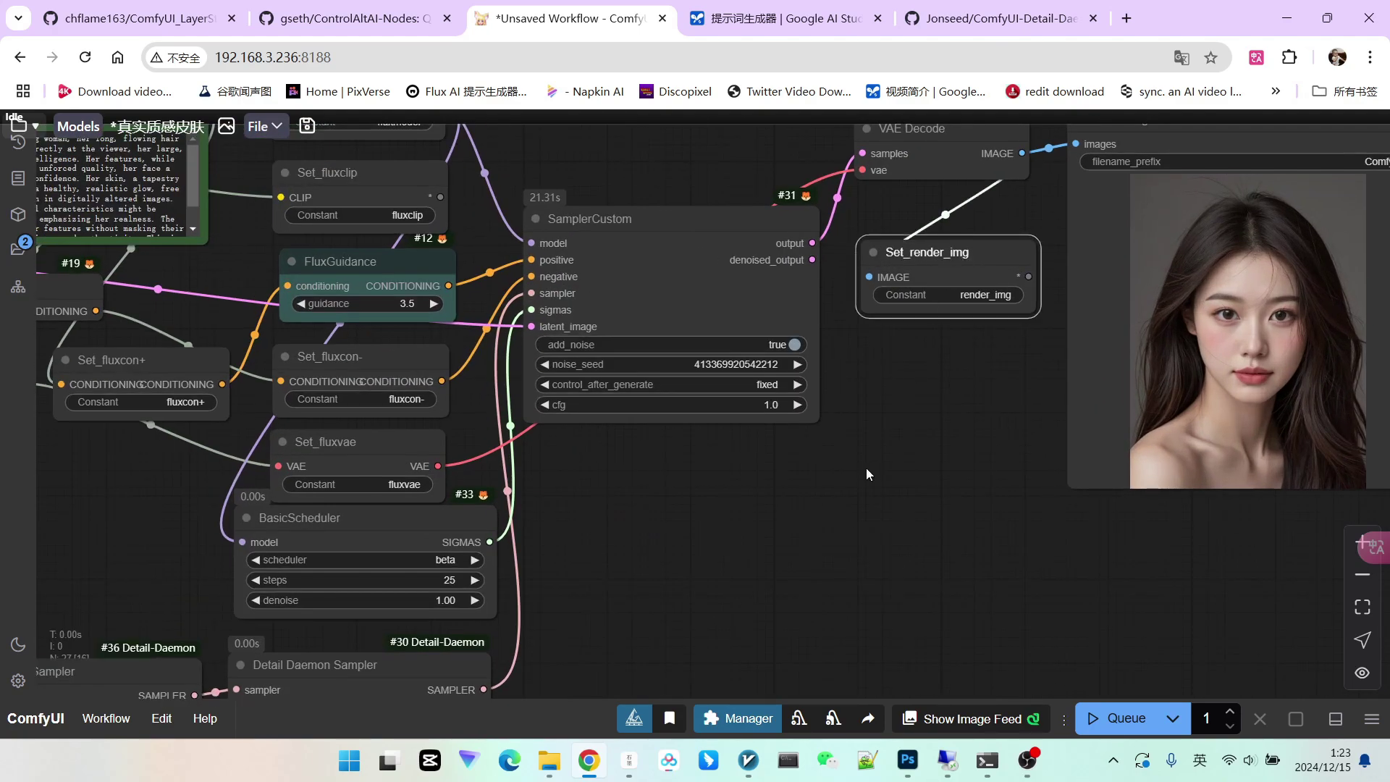
scroll(927, 268, up, 4)
scroll(952, 262, down, 3)
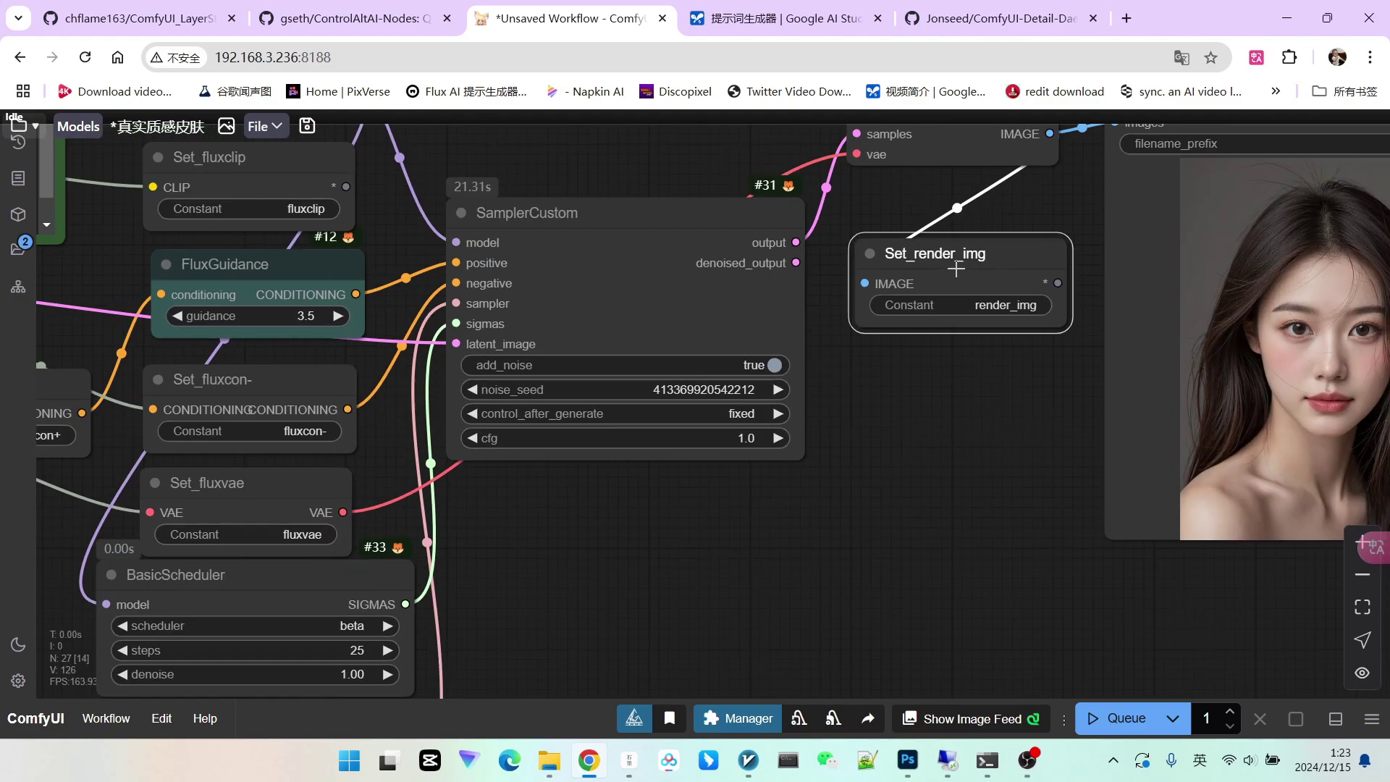
scroll(955, 267, up, 6)
scroll(1012, 301, down, 5)
scroll(1017, 308, down, 6)
Add a GetNode near the Film V2 node and set its constant to render_img
drag(887, 507, 1238, 326)
drag(264, 519, 492, 429)
double_click(595, 393)
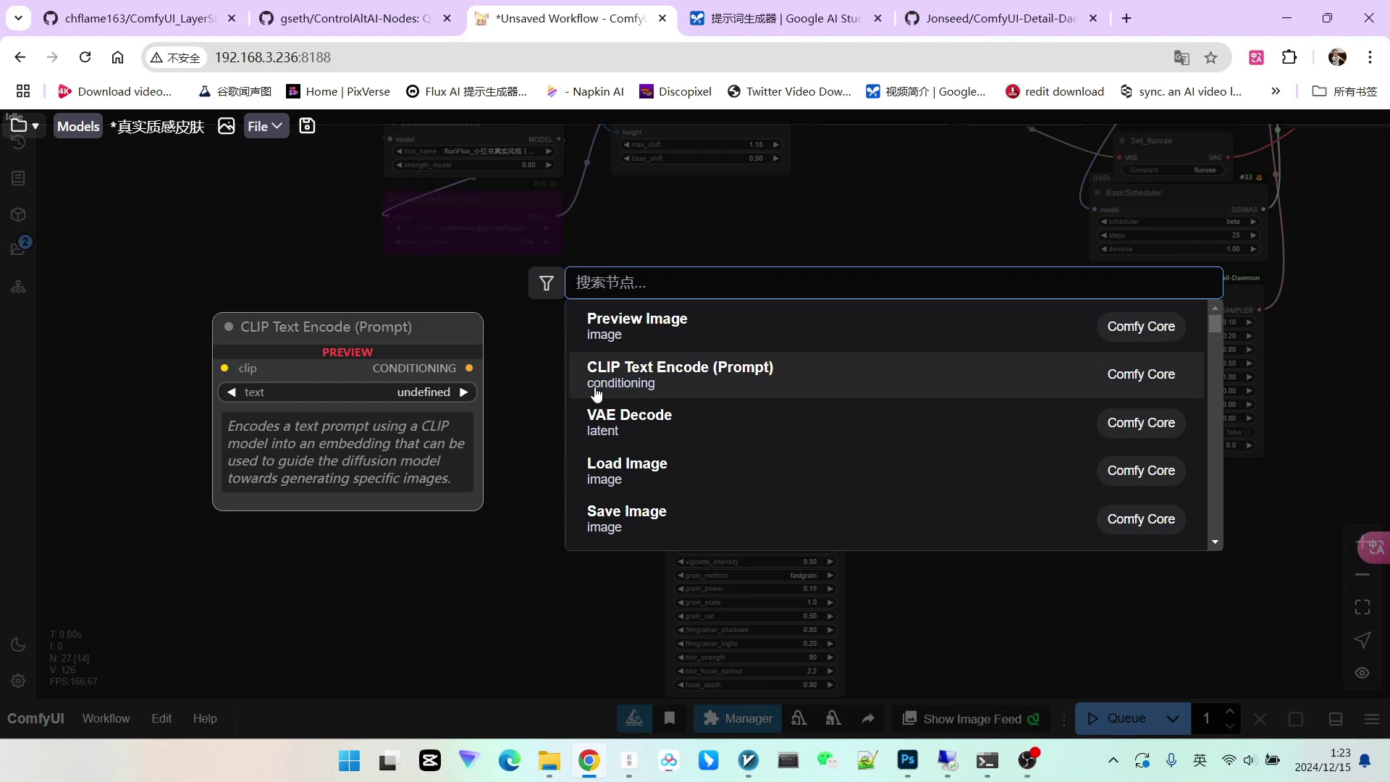
text(getnode)
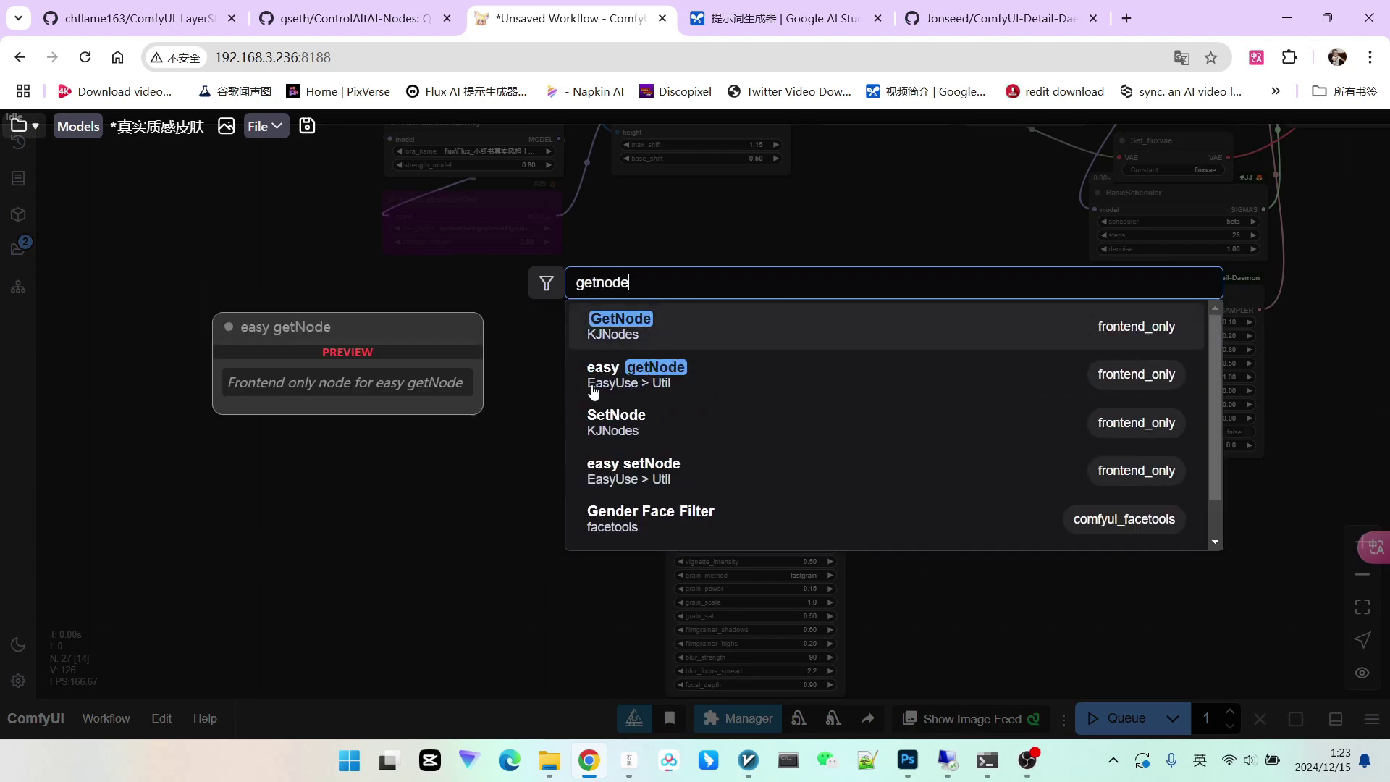
click(616, 326)
scroll(500, 507, up, 5)
click(521, 491)
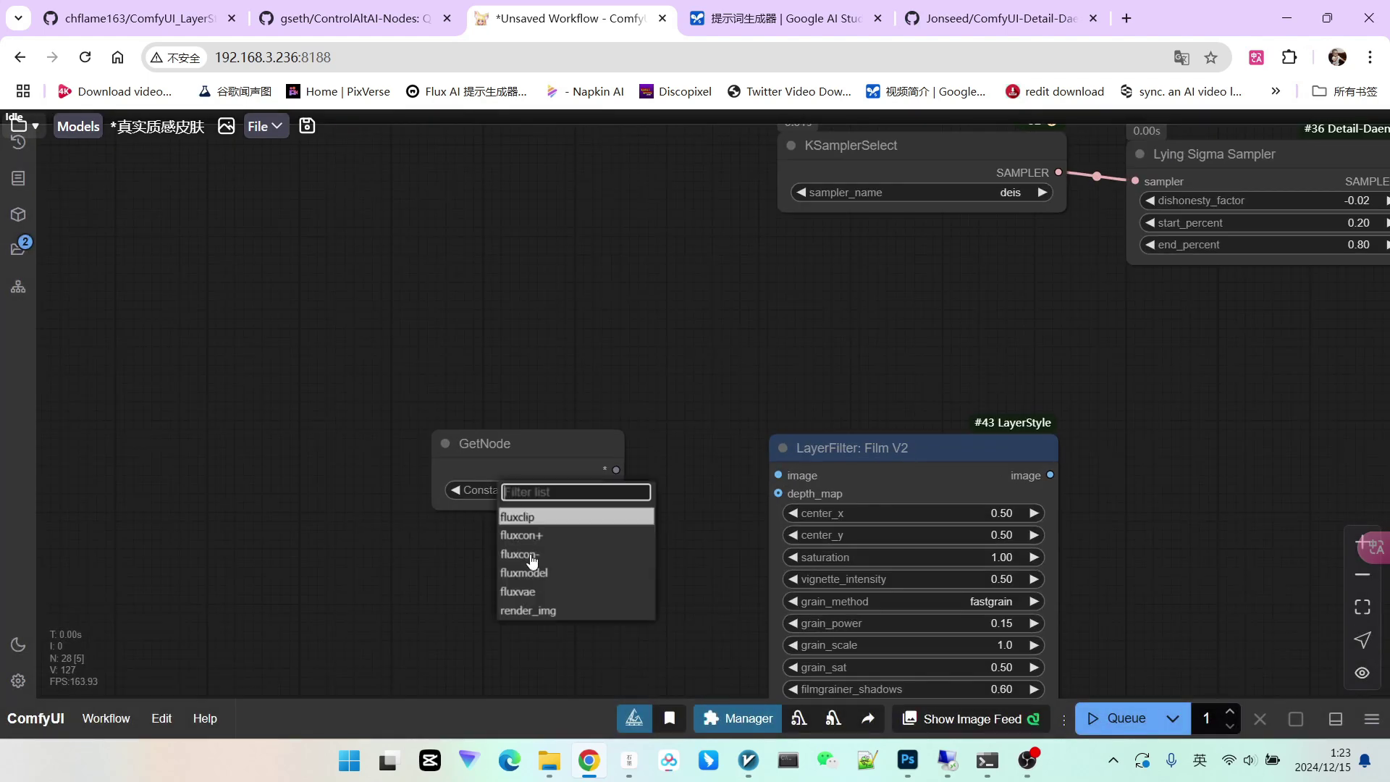
click(528, 610)
Connect Get_render_img's IMAGE output to the image input of Film V2 and move the Get node farther away from it
drag(635, 485, 723, 425)
drag(706, 409, 867, 414)
drag(624, 438, 406, 428)
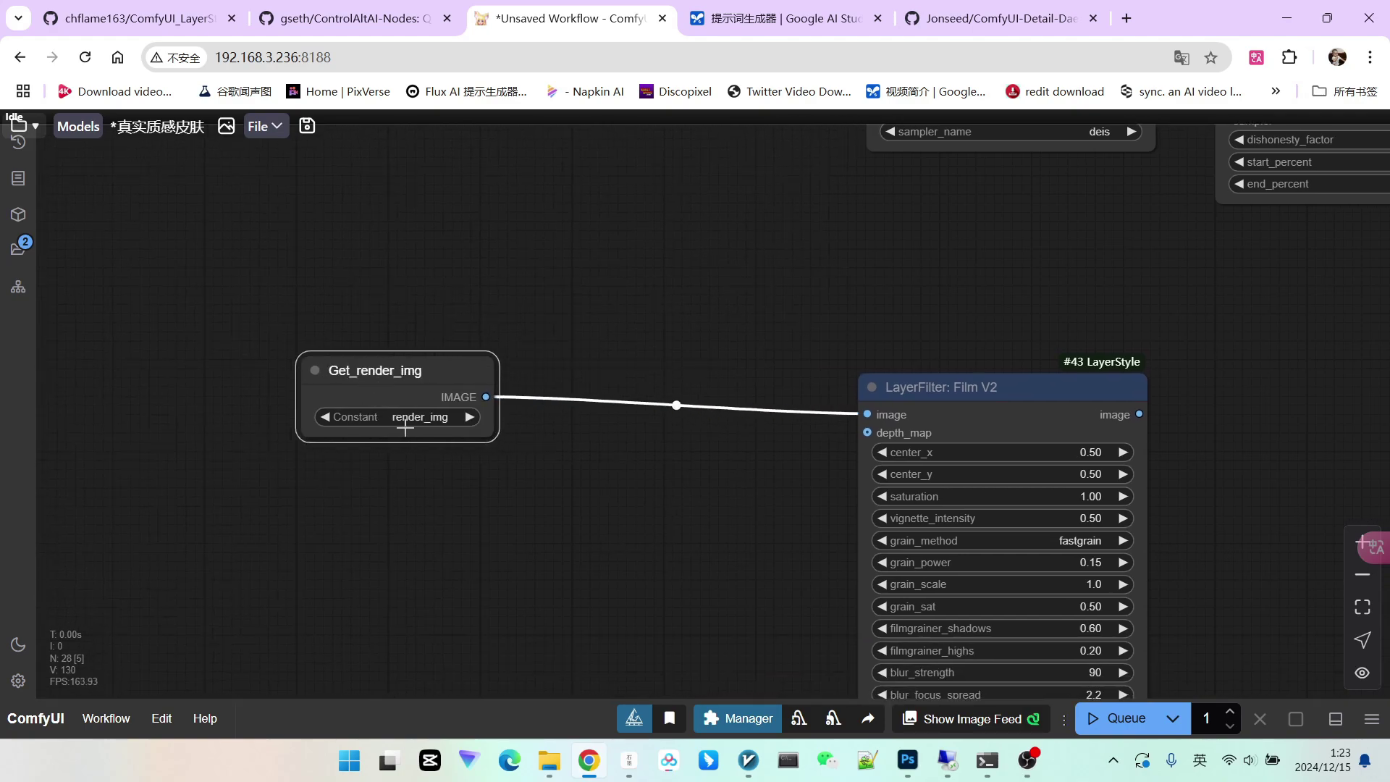
Add a Depth Anything node between Get_render_img and Film V2, and feed its image input from Get_render_img
double_click(543, 511)
text(depth)
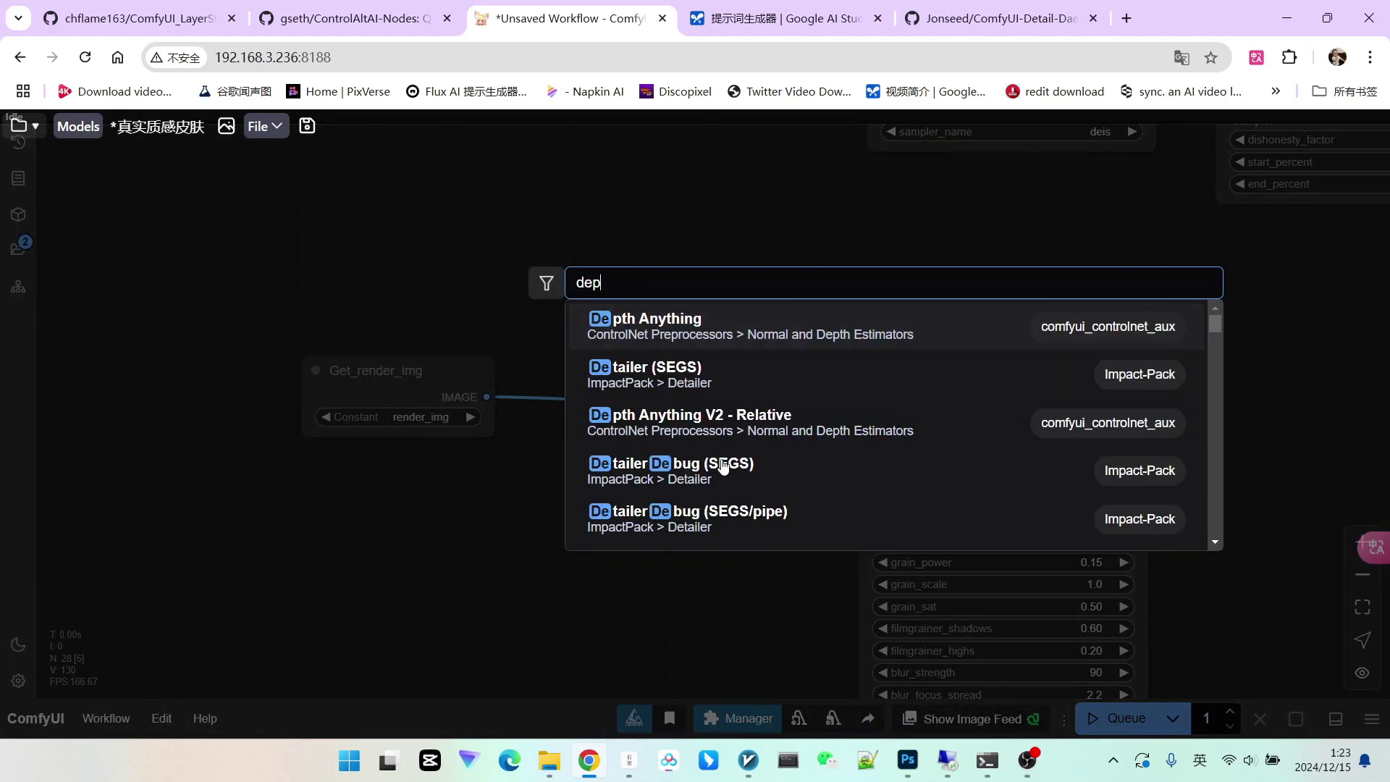
click(667, 332)
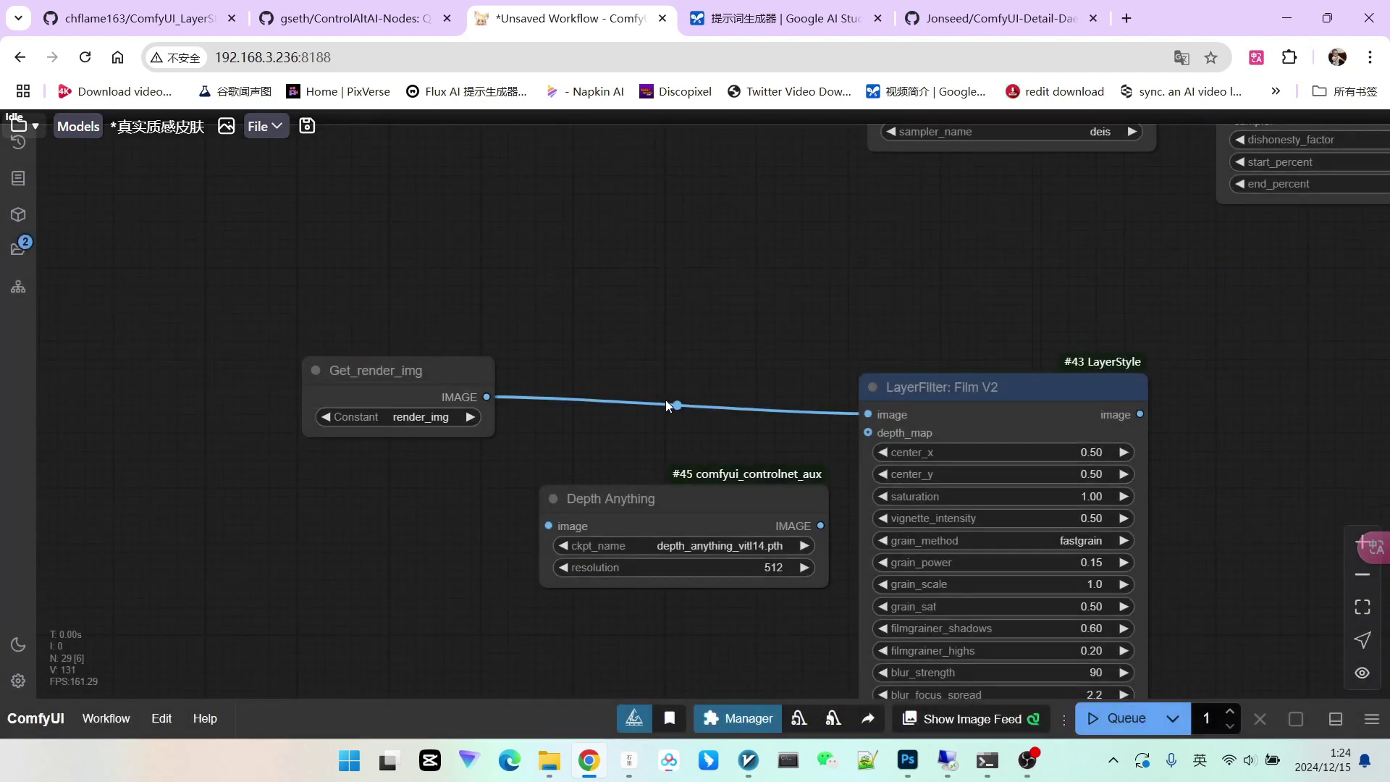
Set the Depth Anything resolution to 768 and connect its IMAGE output to Film V2's depth_map input
click(714, 570)
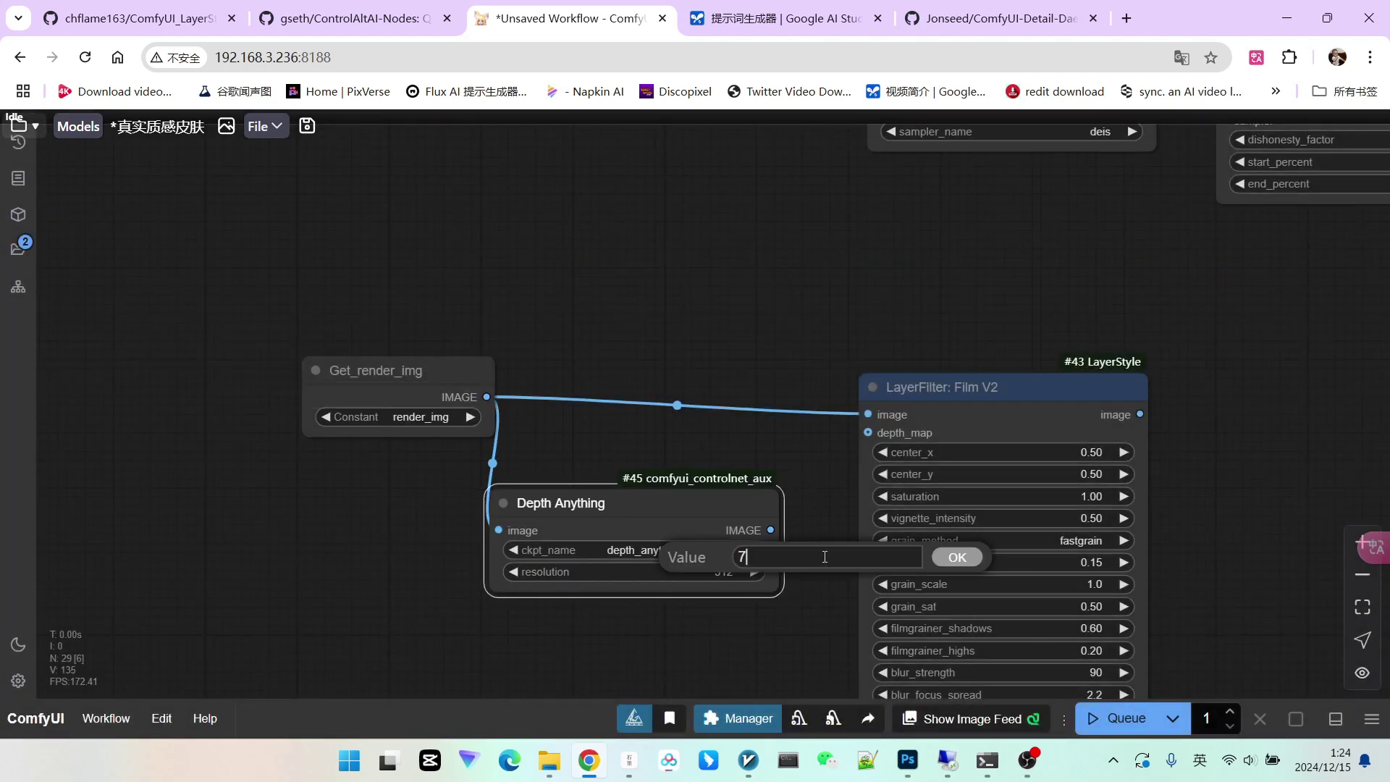
key(Return)
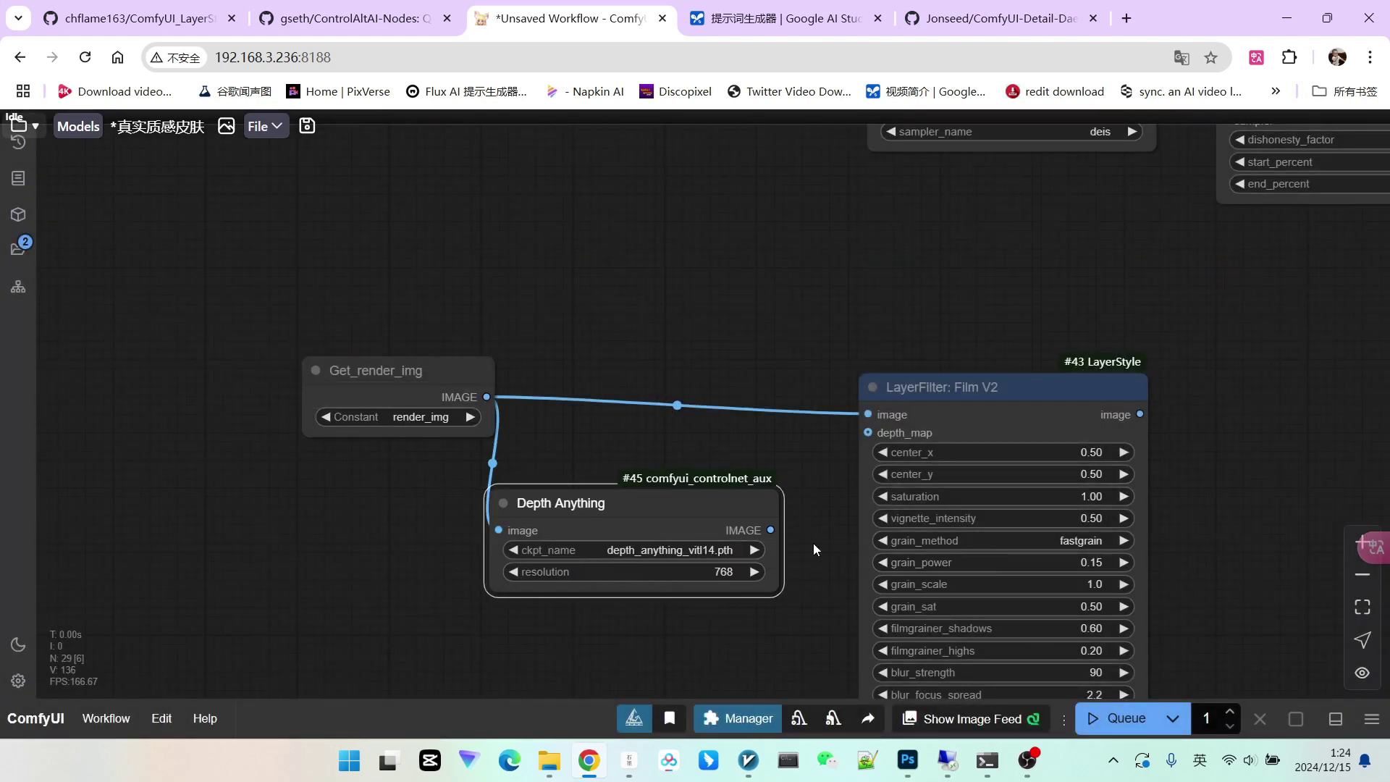
drag(770, 529, 878, 431)
Attach a Preview Image node to Film V2's image output and queue the workflow
drag(1204, 418, 1054, 391)
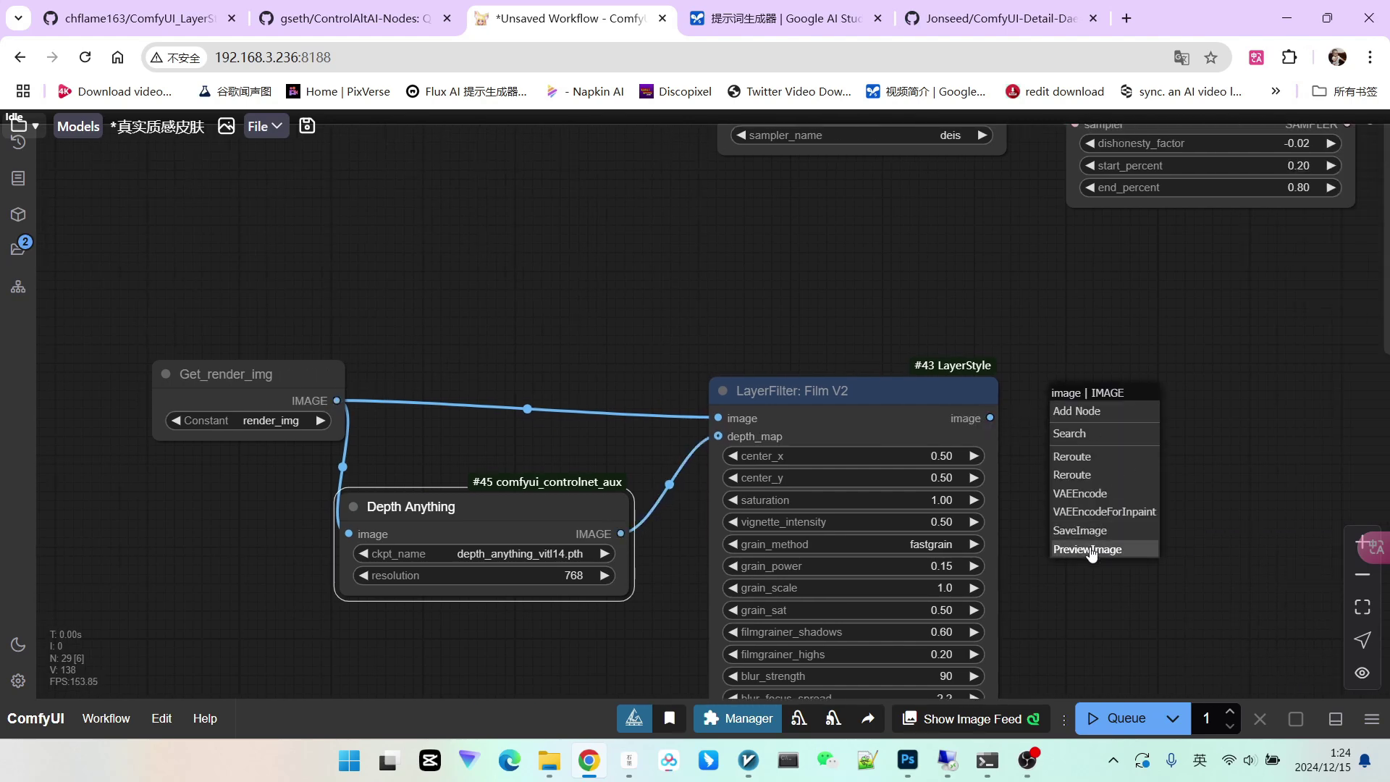
click(1089, 550)
click(1122, 718)
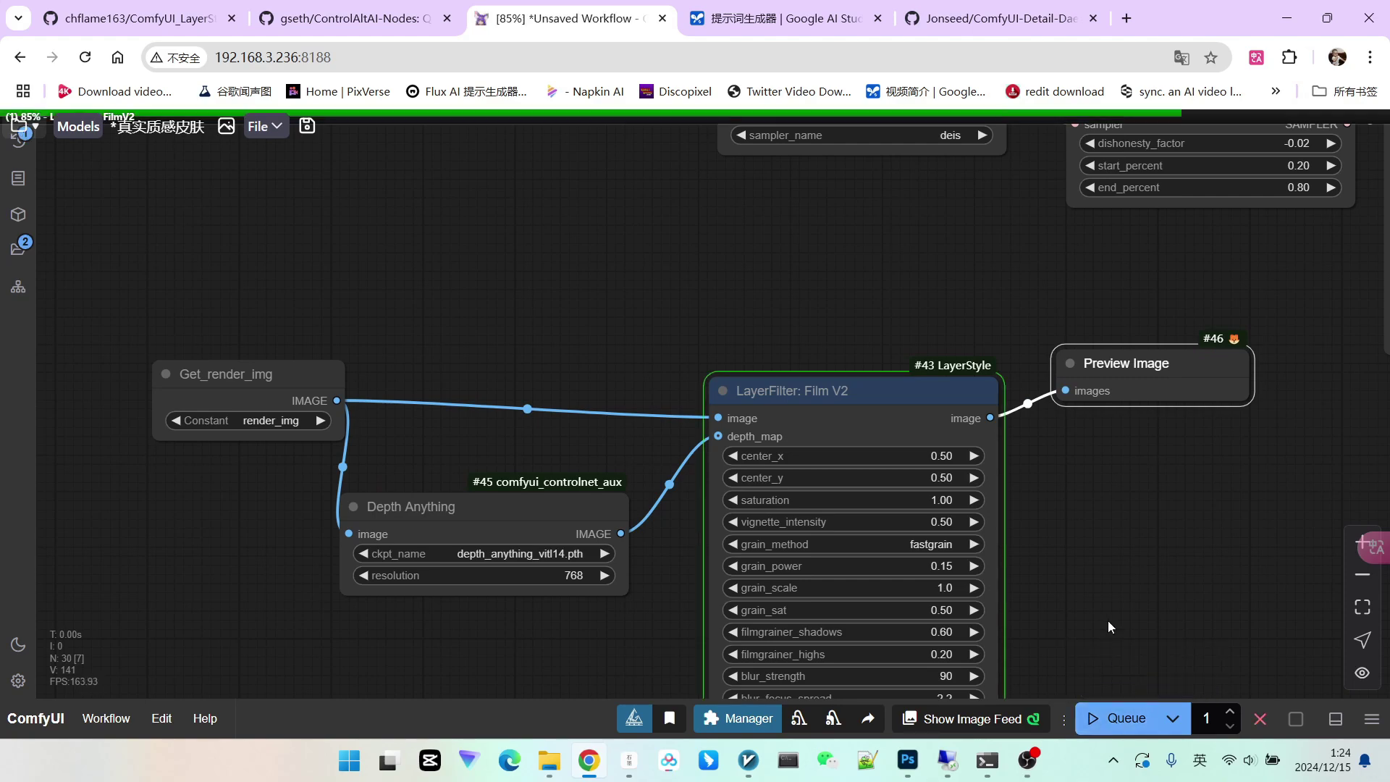
Examine the film-filtered portrait in the Preview Image node, checking the face, hair, background and grain up close
drag(1133, 570, 1039, 387)
scroll(1032, 429, up, 4)
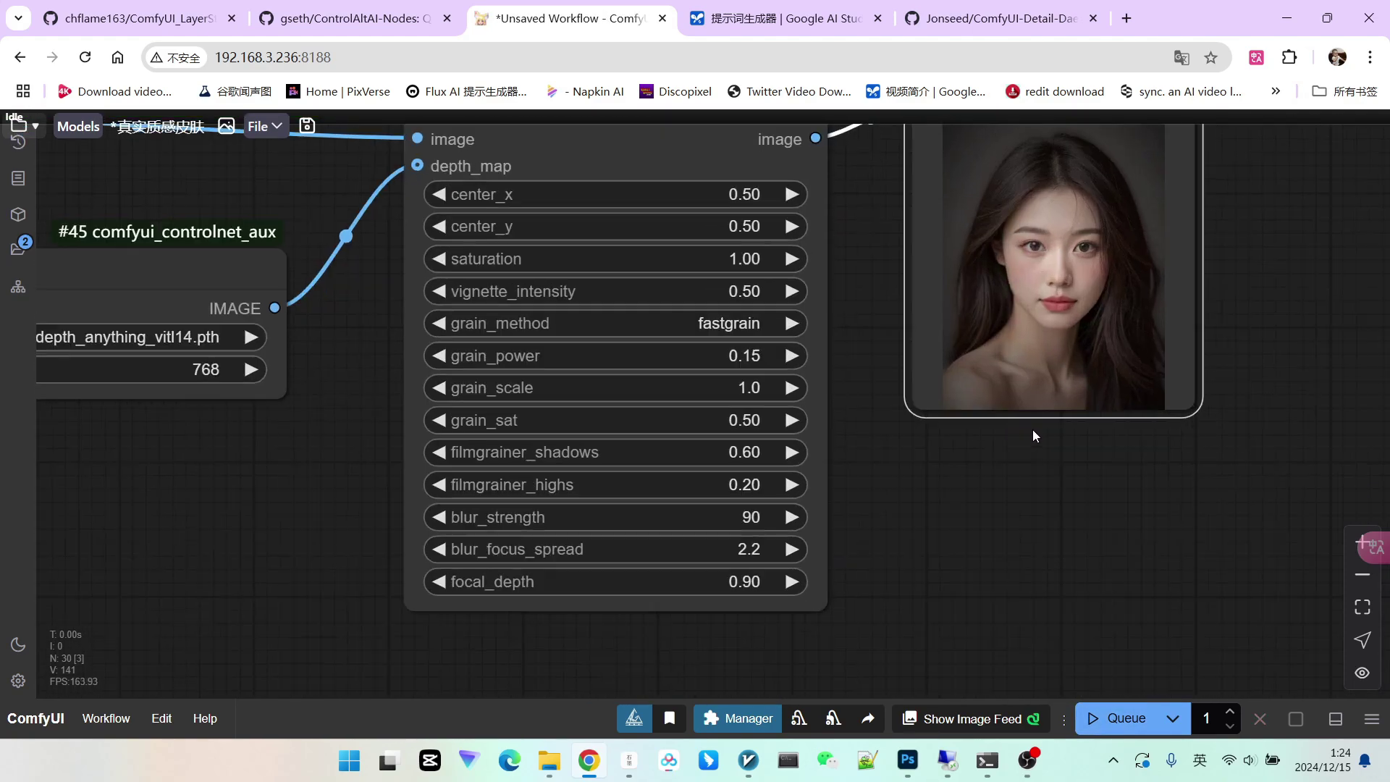
scroll(1073, 447, up, 4)
drag(1111, 457, 996, 654)
scroll(1020, 357, up, 4)
scroll(896, 384, up, 5)
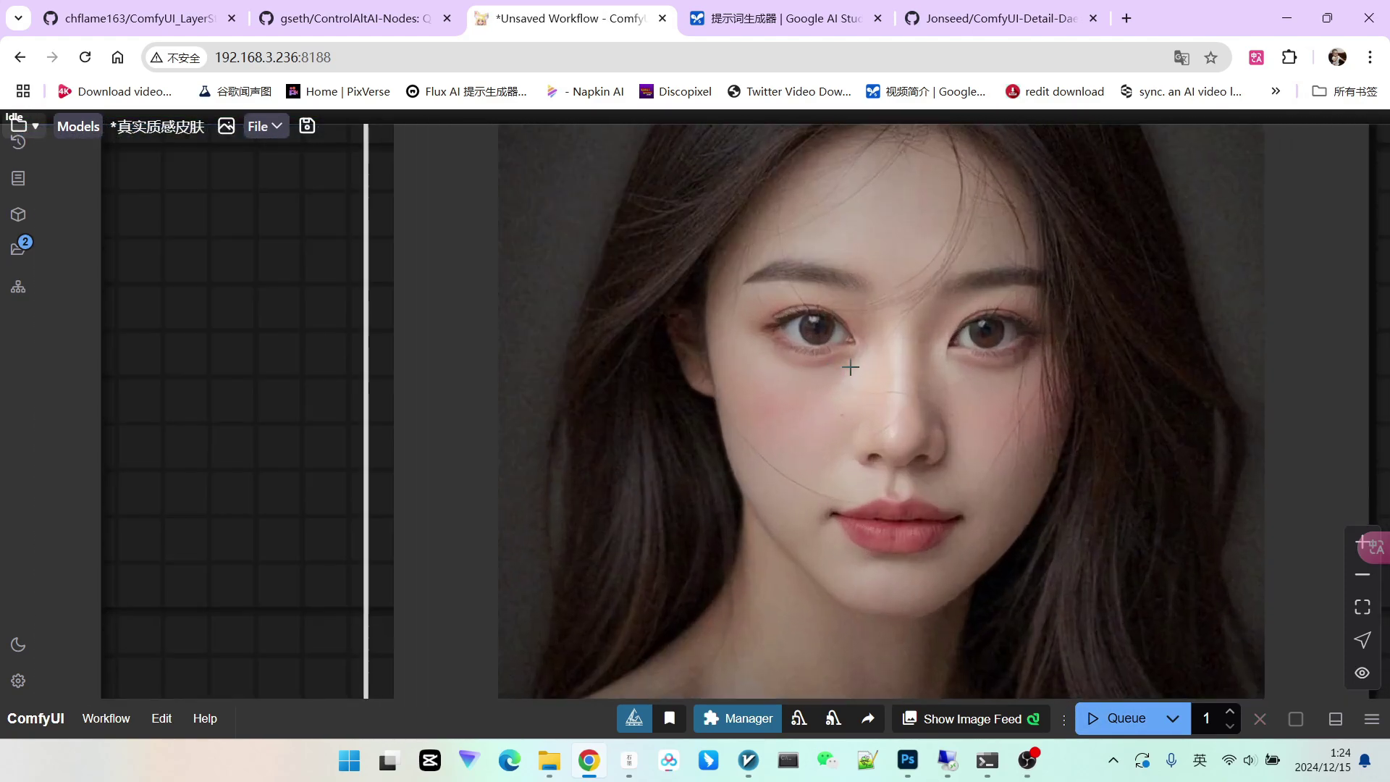
scroll(857, 390, up, 4)
scroll(952, 337, down, 10)
scroll(952, 350, up, 5)
scroll(952, 350, down, 3)
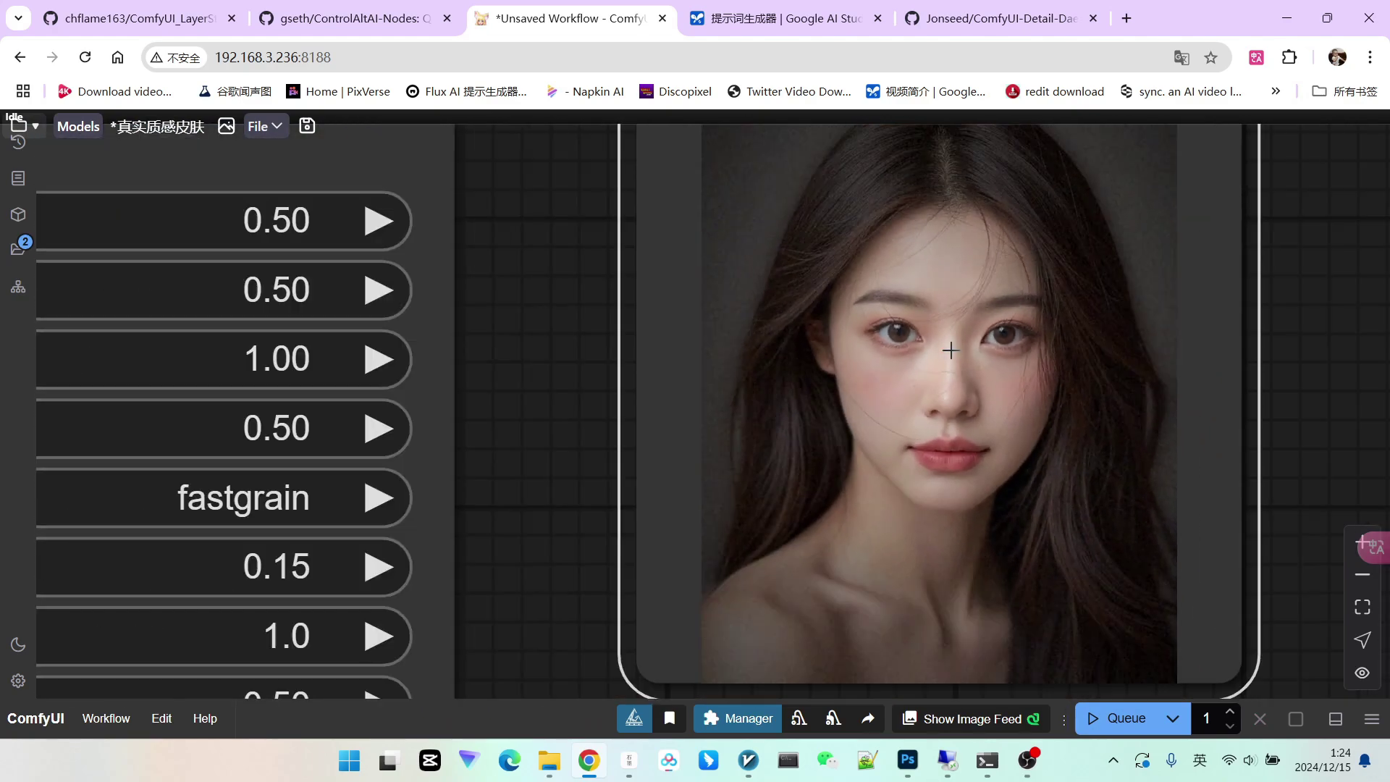
scroll(952, 341, down, 2)
scroll(955, 336, up, 5)
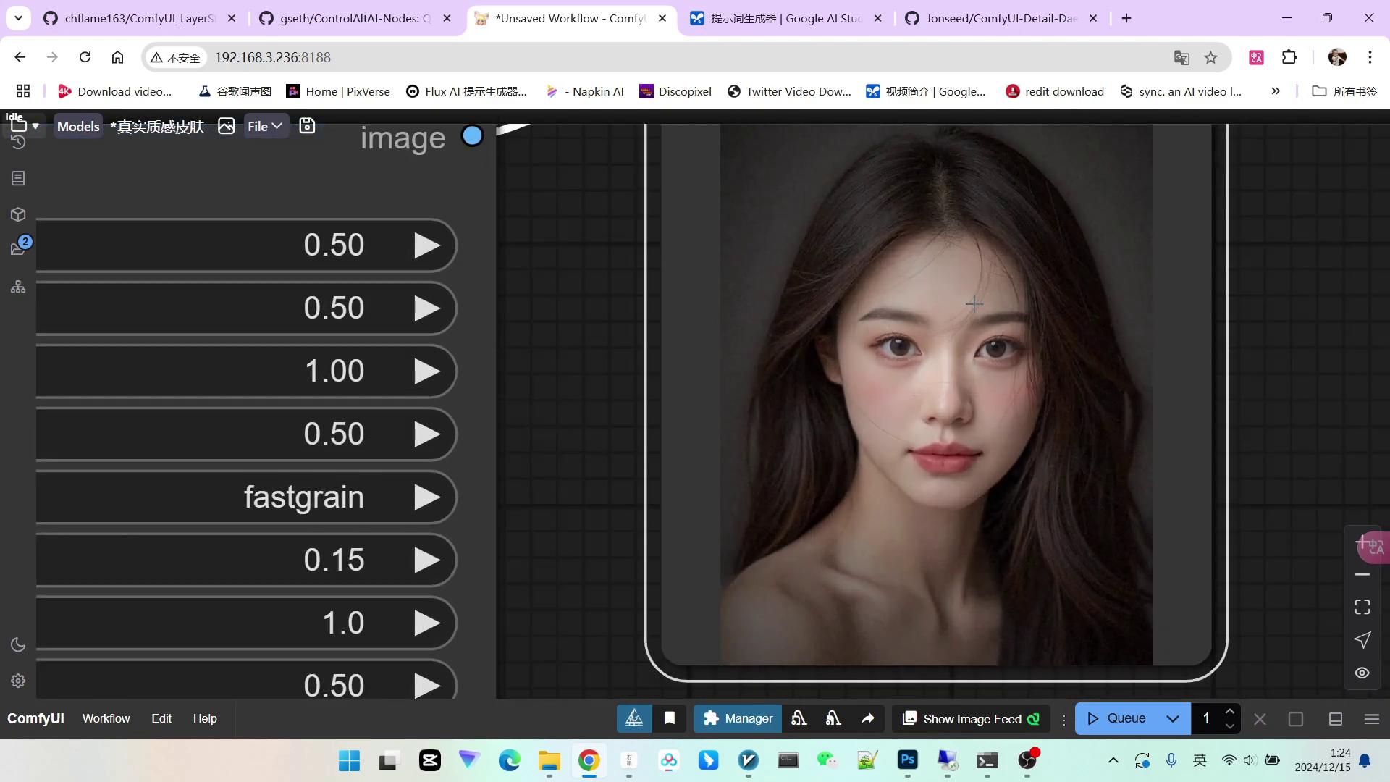
Move the Preview Image node slightly lower so it lines up with Film V2's image output
scroll(910, 321, up, 4)
scroll(902, 319, down, 1)
scroll(862, 287, down, 3)
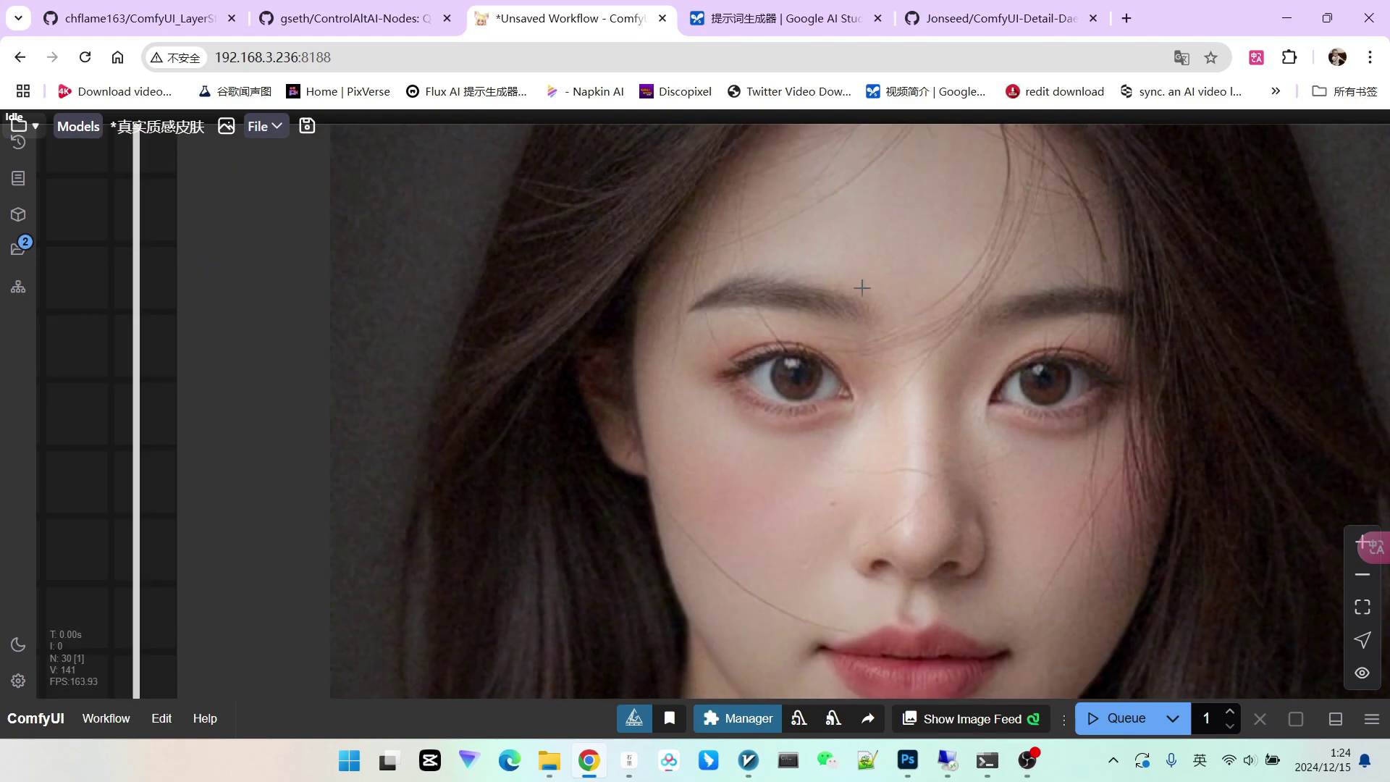
scroll(853, 380, down, 10)
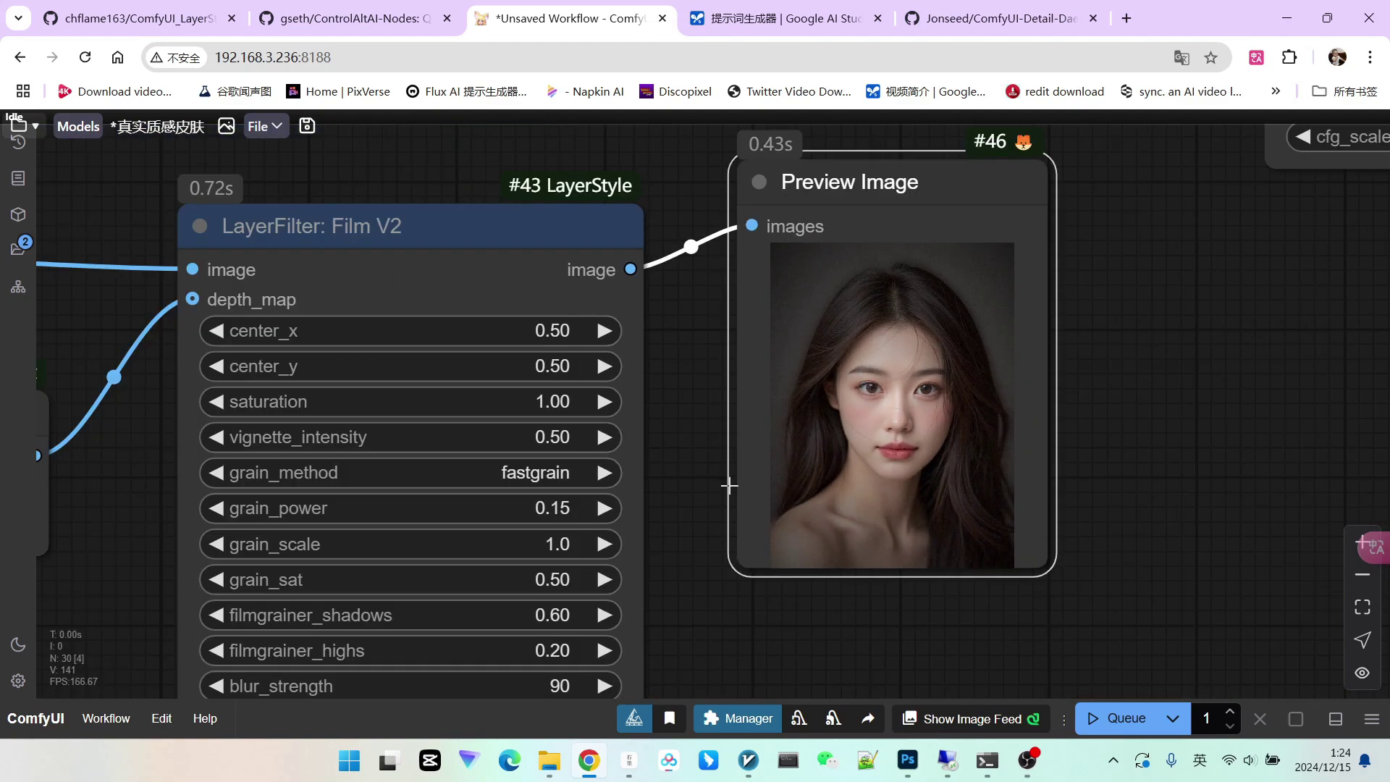
drag(696, 465, 728, 462)
drag(905, 181, 921, 225)
drag(732, 275, 862, 223)
scroll(923, 363, down, 3)
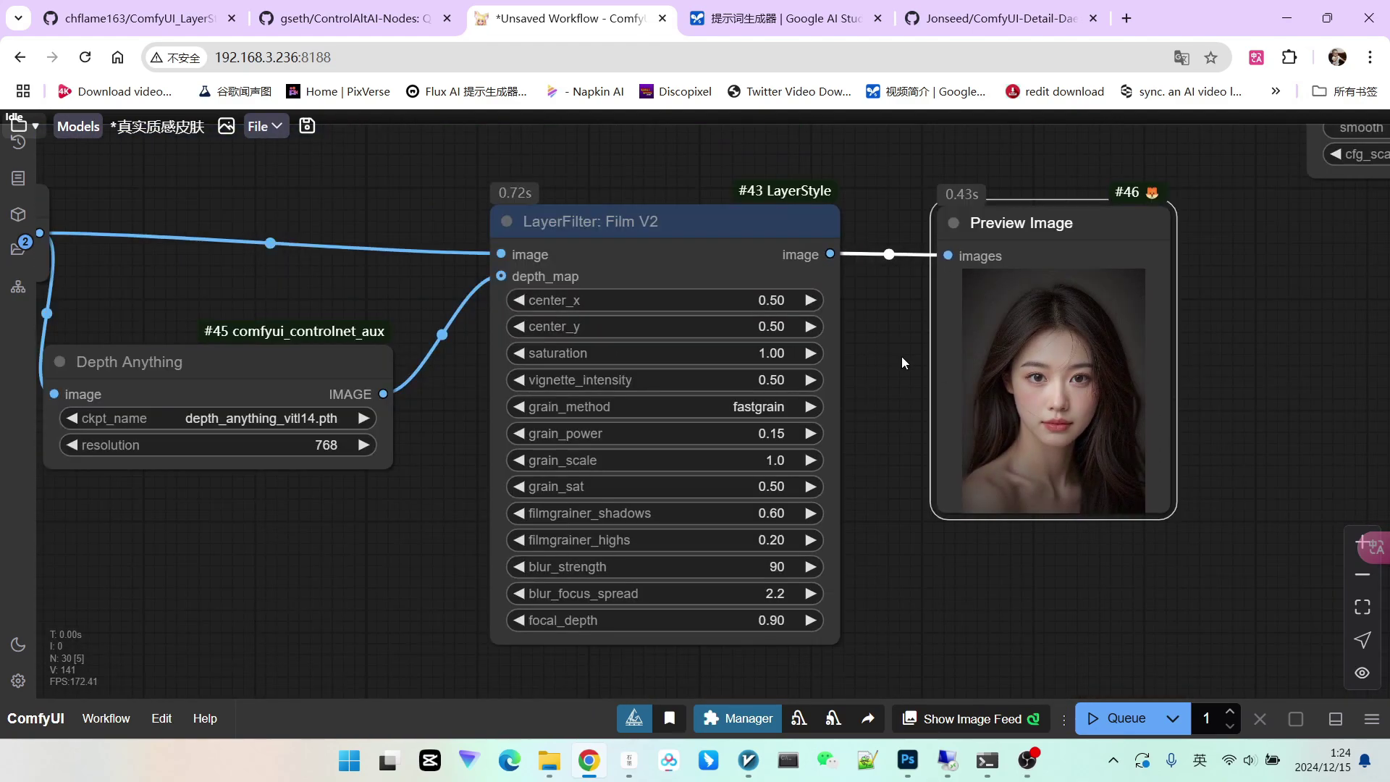
Set Film V2's grain_method to filmgrainer and queue the workflow
drag(901, 356, 943, 299)
scroll(493, 420, up, 2)
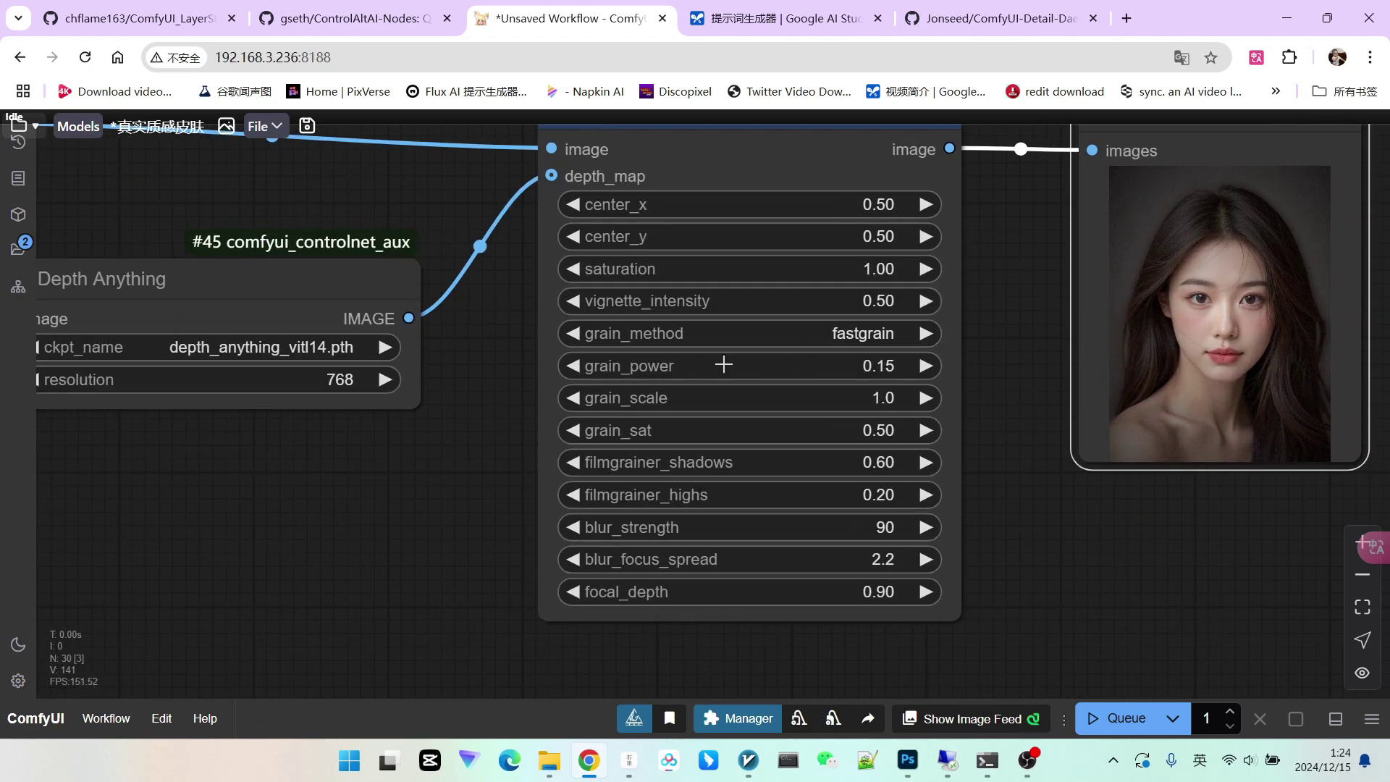
click(807, 338)
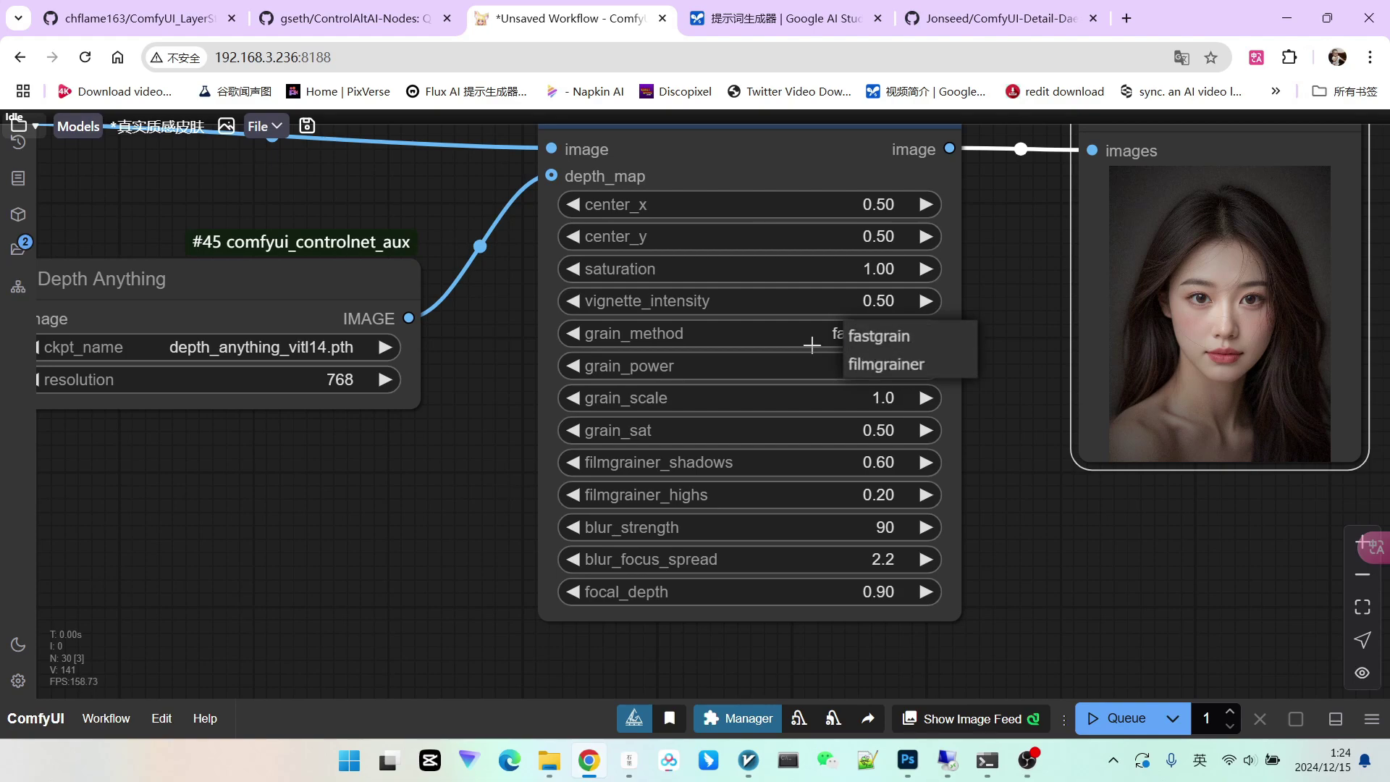
click(880, 363)
scroll(1002, 371, down, 1)
scroll(1002, 371, down, 2)
drag(1006, 367, 937, 372)
scroll(847, 391, up, 5)
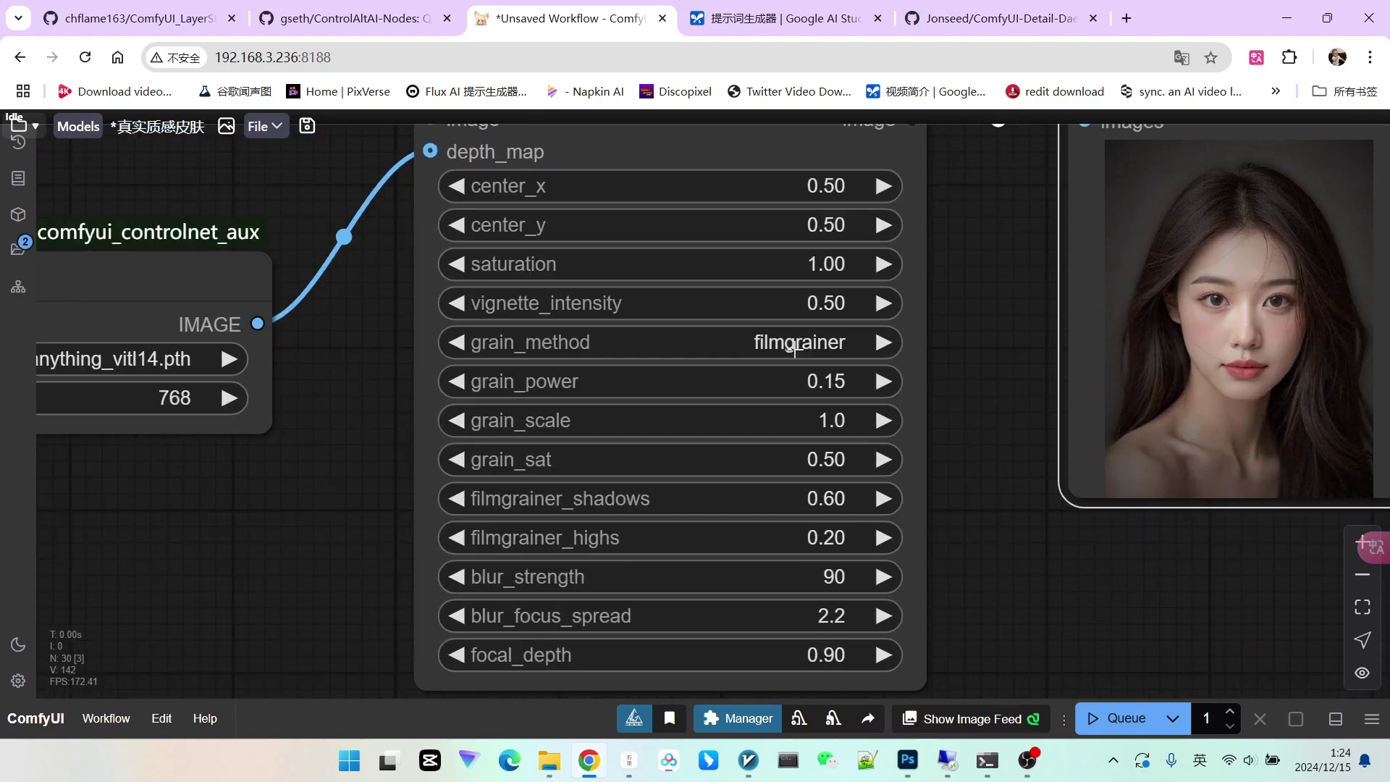
click(819, 346)
click(825, 373)
scroll(950, 360, down, 6)
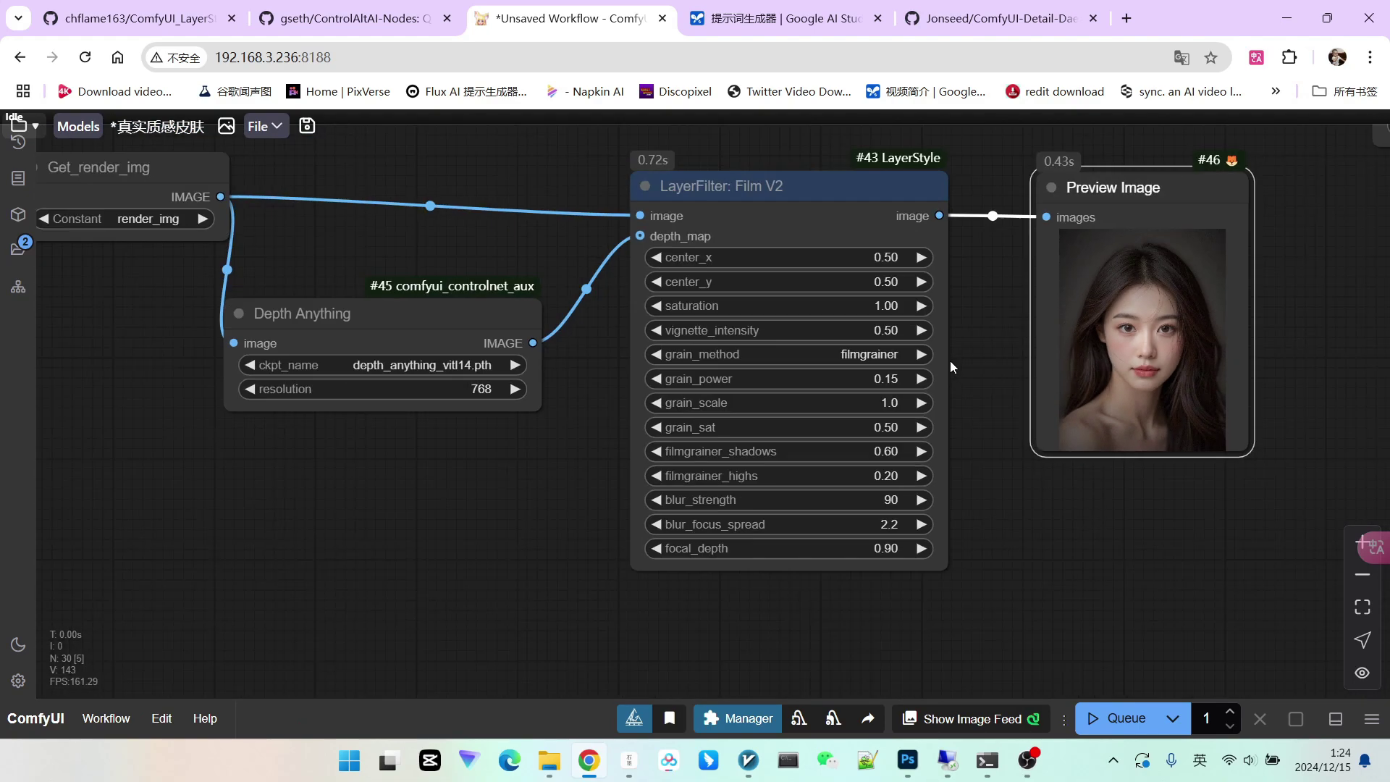
Examine the filmgrainer portrait in the Preview Image node, checking the skin, hair and grain up close
scroll(910, 375, up, 2)
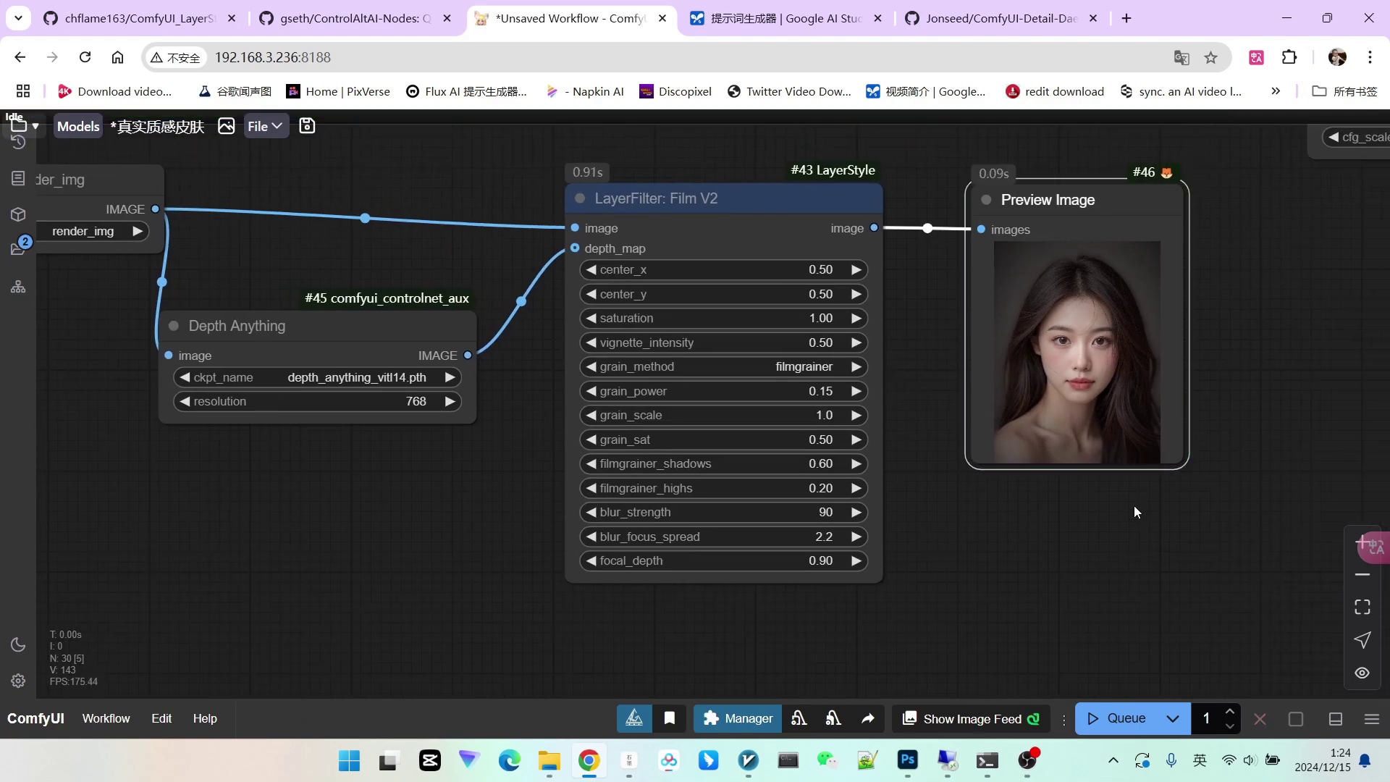
scroll(1102, 343, up, 15)
scroll(1024, 400, up, 8)
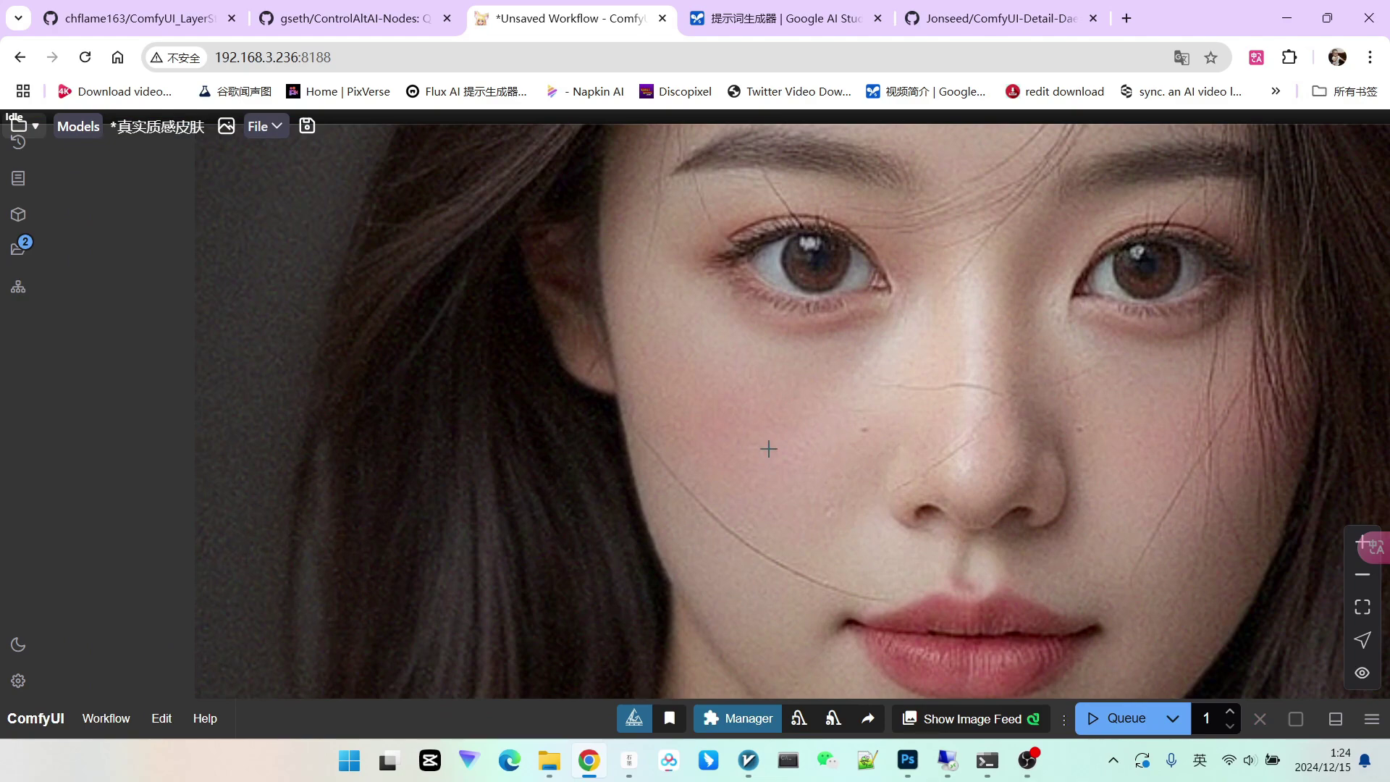
scroll(1138, 420, down, 17)
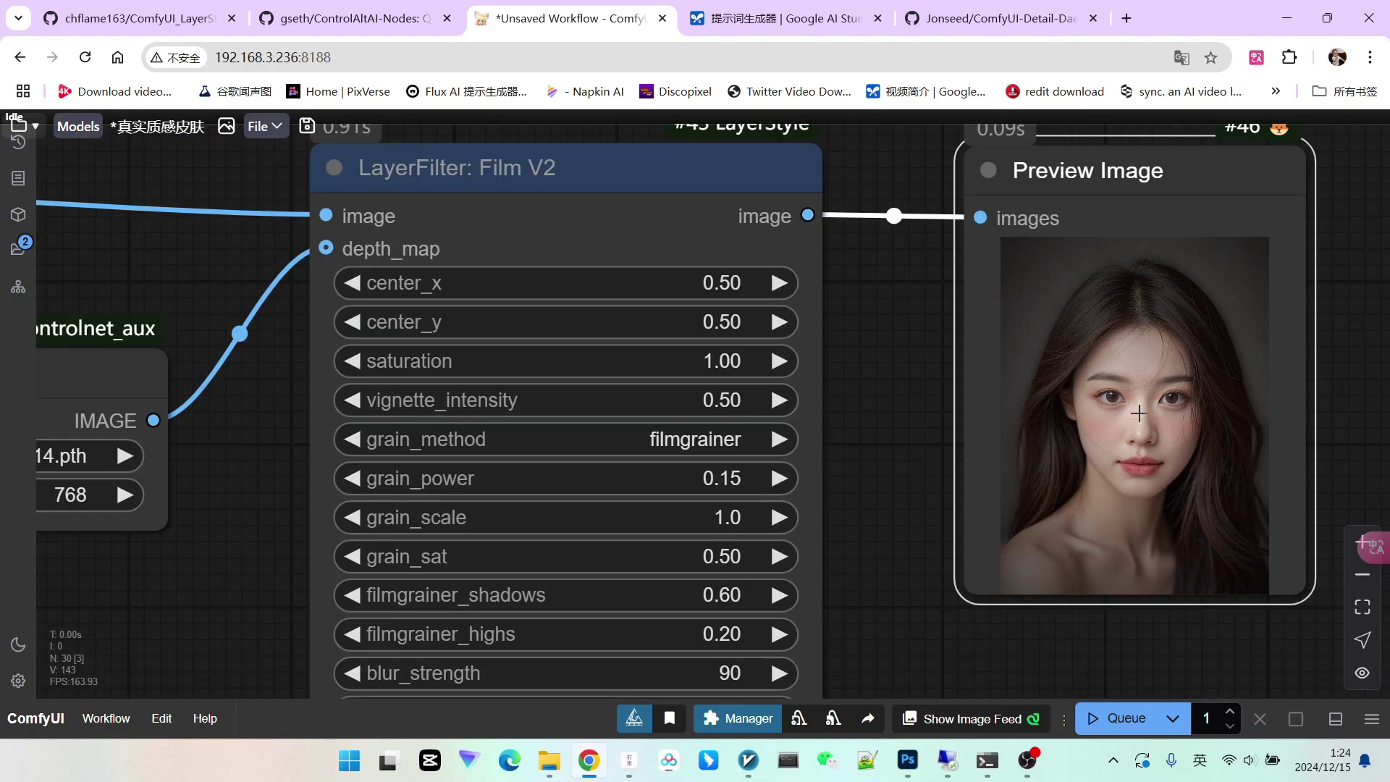
drag(897, 442, 1010, 349)
scroll(1180, 356, up, 3)
scroll(1198, 369, down, 5)
scroll(1168, 409, up, 2)
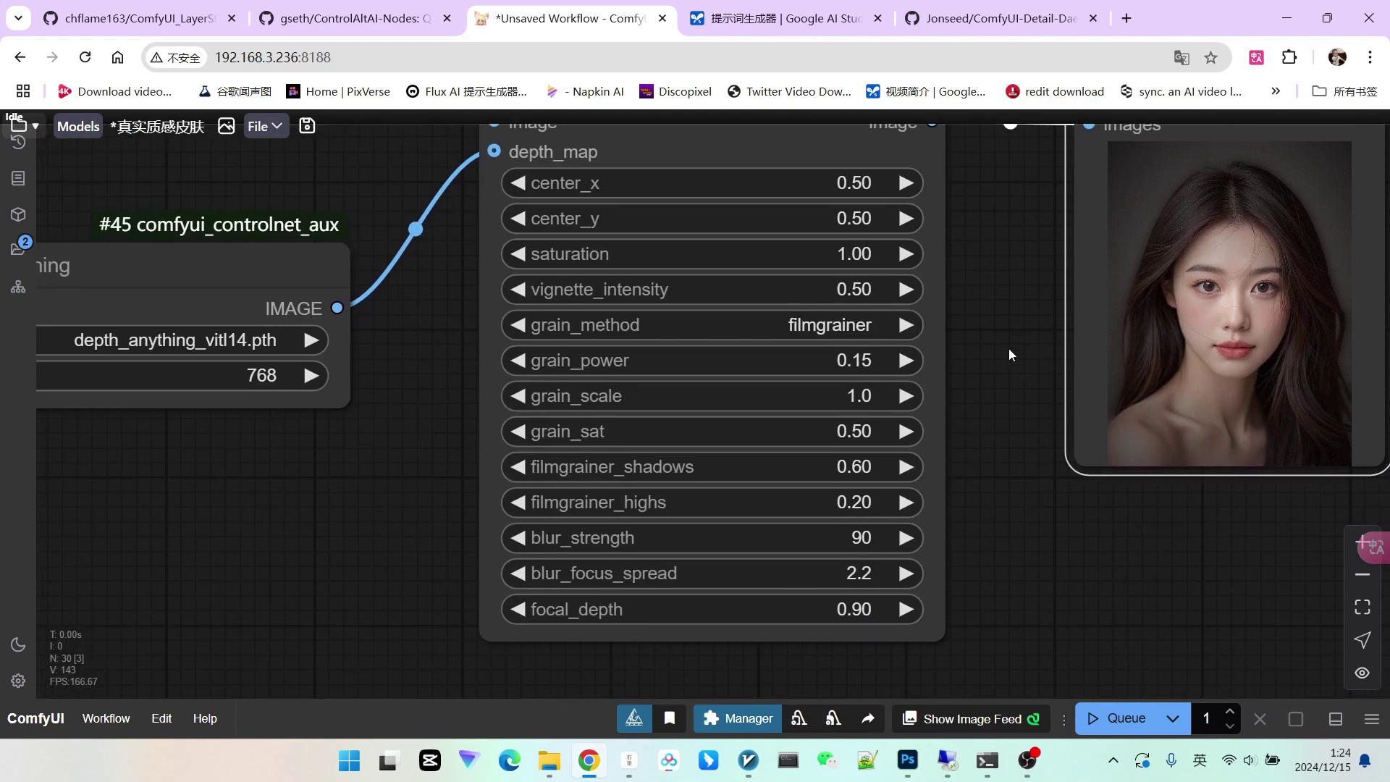
Set Film V2's blur_strength to 3 and queue the workflow
scroll(973, 530, down, 2)
scroll(973, 537, up, 3)
drag(977, 554, 1079, 531)
scroll(732, 543, up, 1)
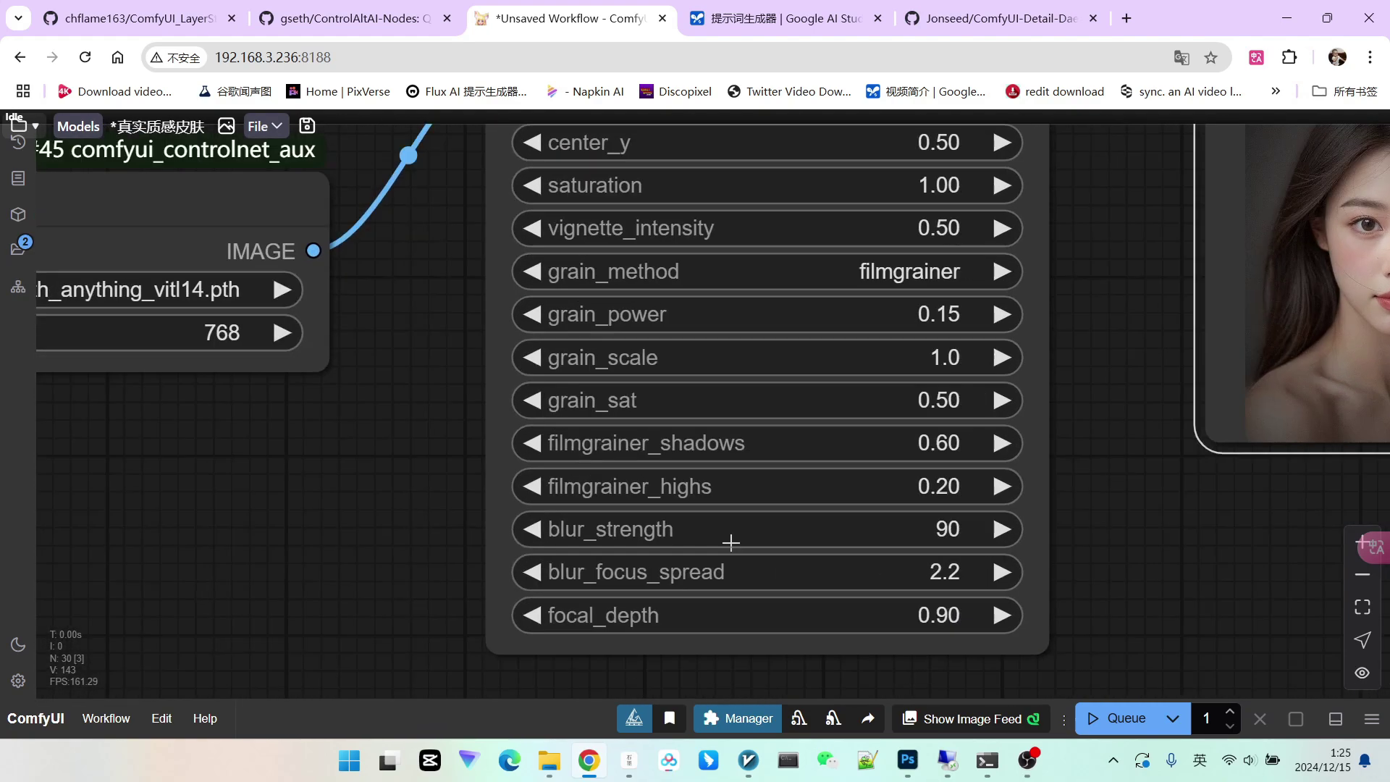
scroll(732, 542, down, 1)
scroll(717, 543, down, 2)
scroll(891, 534, down, 1)
click(778, 536)
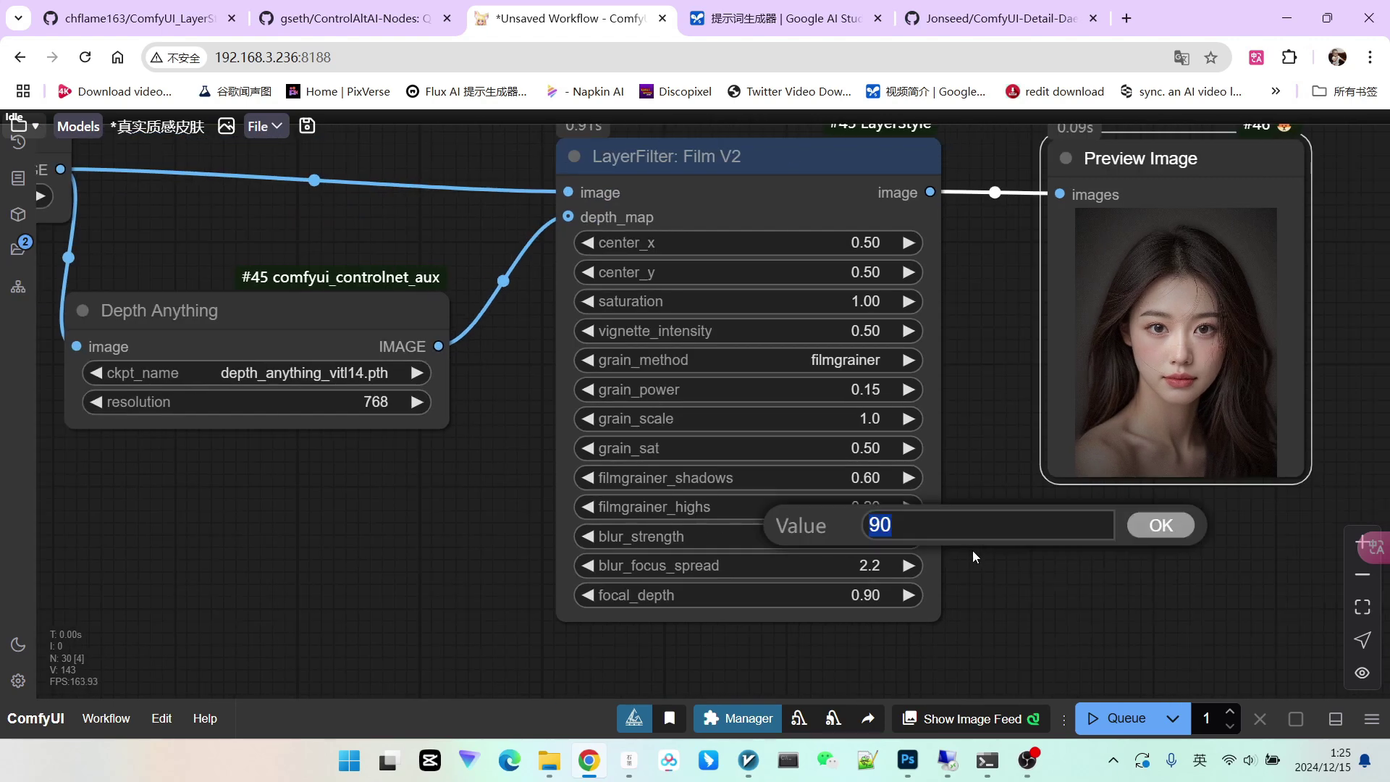
text(3)
click(1130, 532)
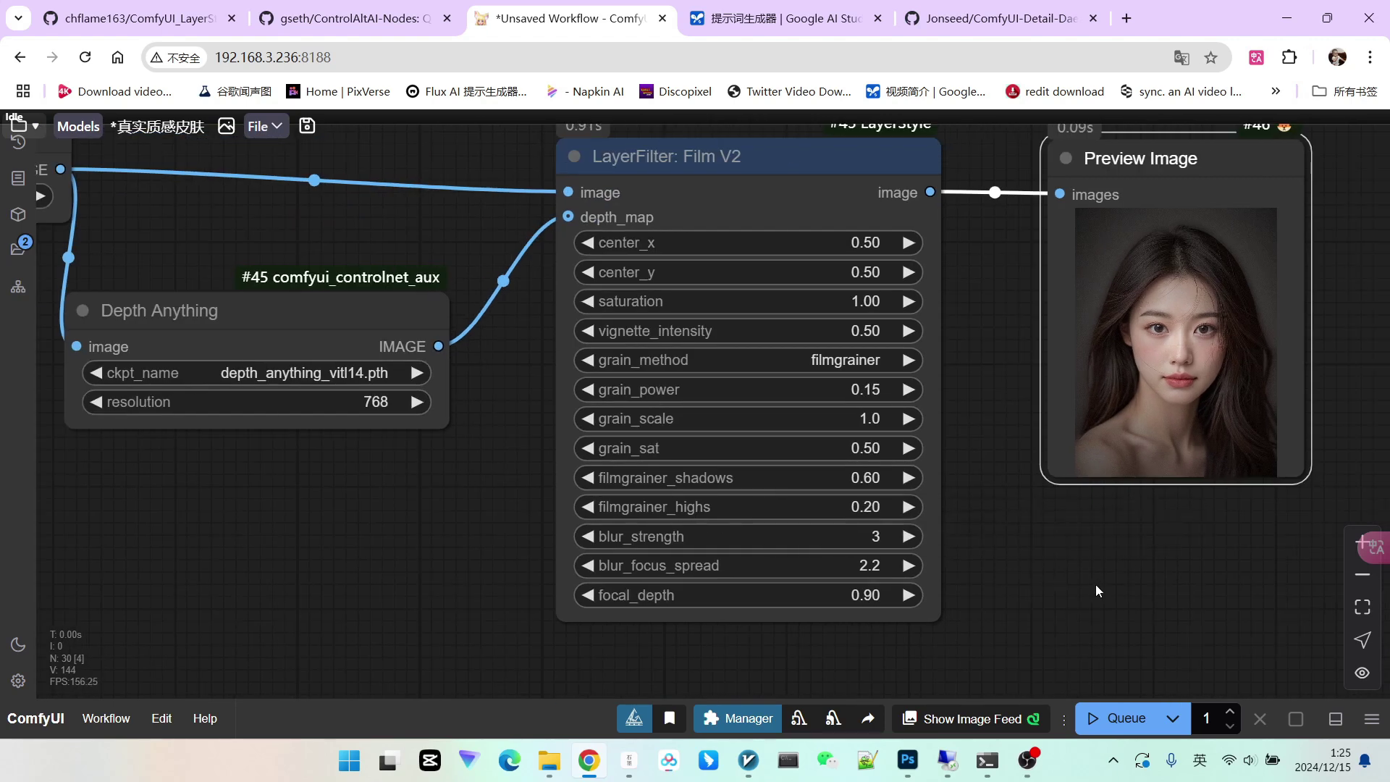
scroll(1068, 619, up, 2)
click(1120, 726)
drag(1122, 583, 1073, 622)
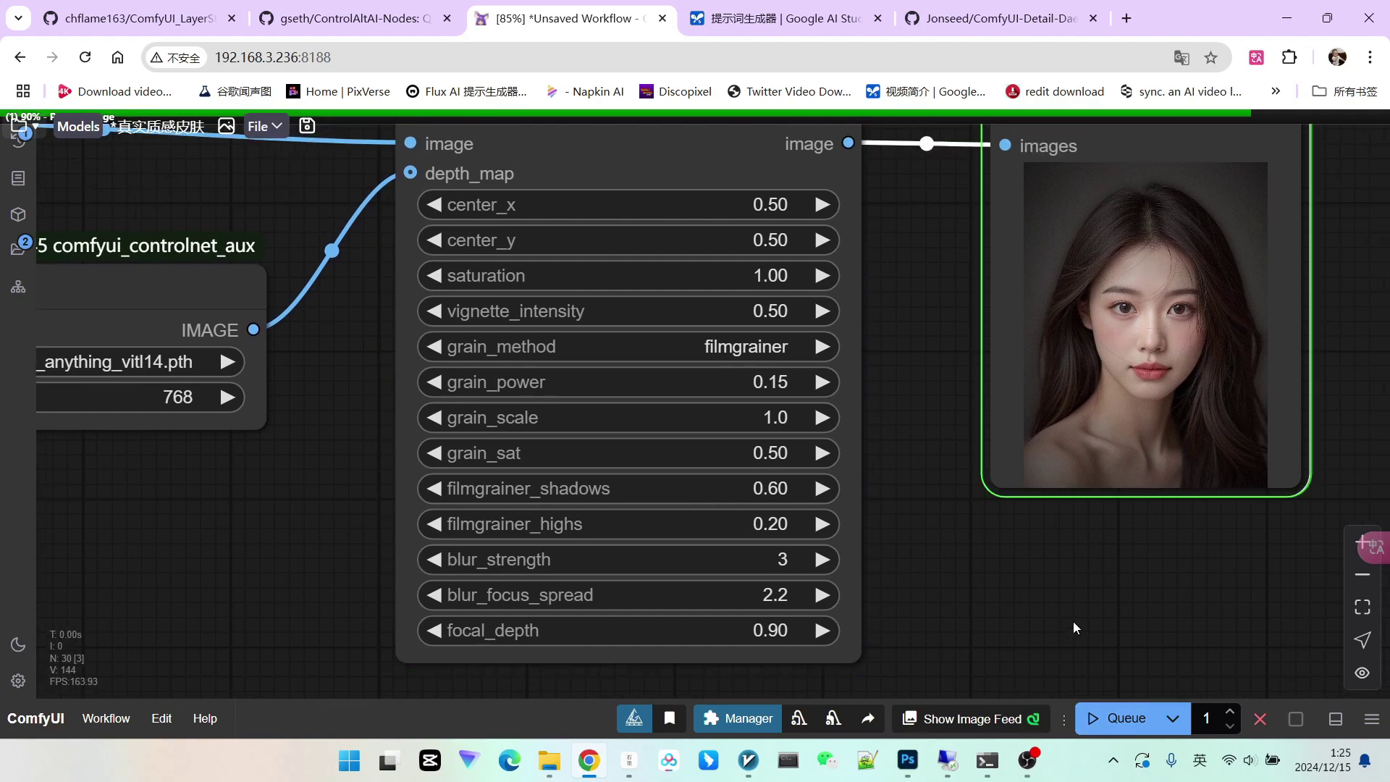
Check the portrait rendered with the reduced blur, and set Film V2's focal_depth to 0.2
scroll(1204, 388, up, 5)
scroll(1014, 507, down, 5)
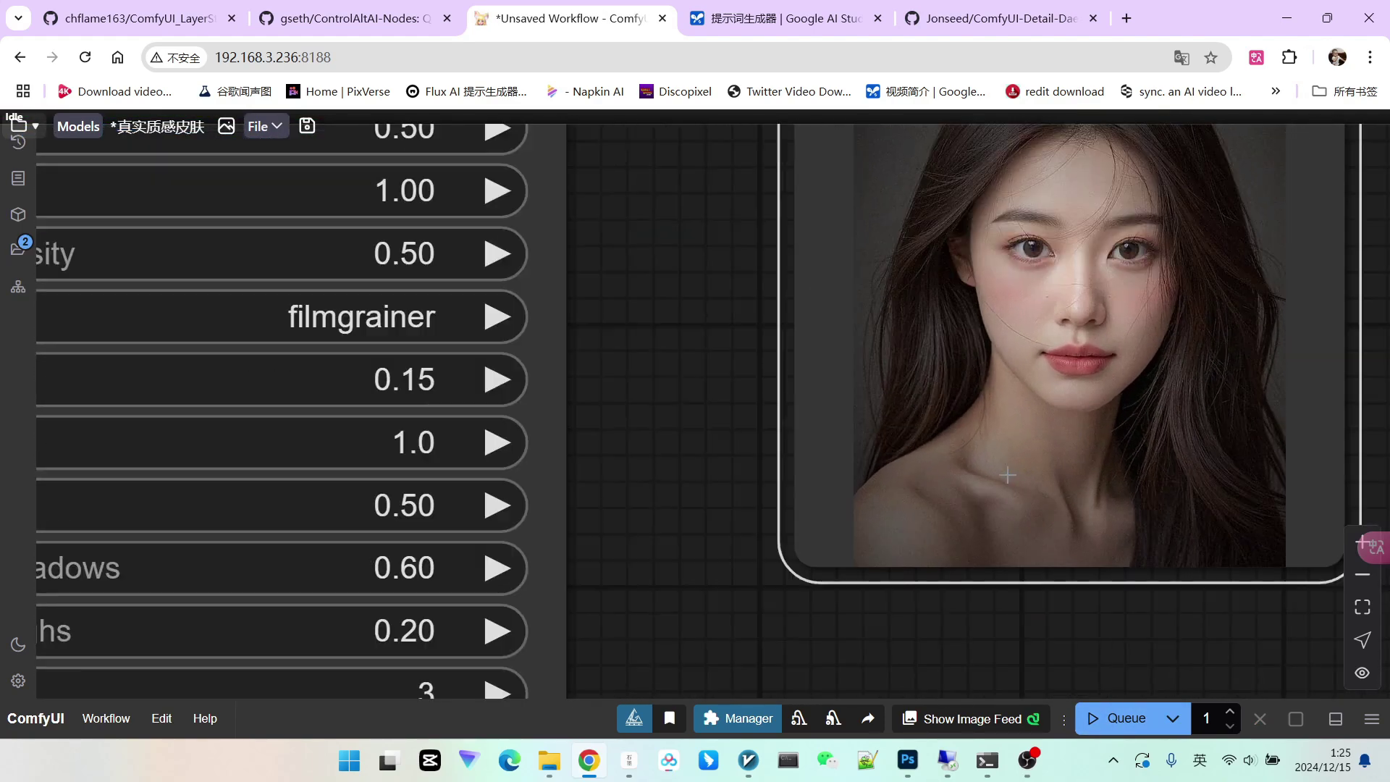
drag(827, 591, 851, 511)
scroll(816, 567, up, 1)
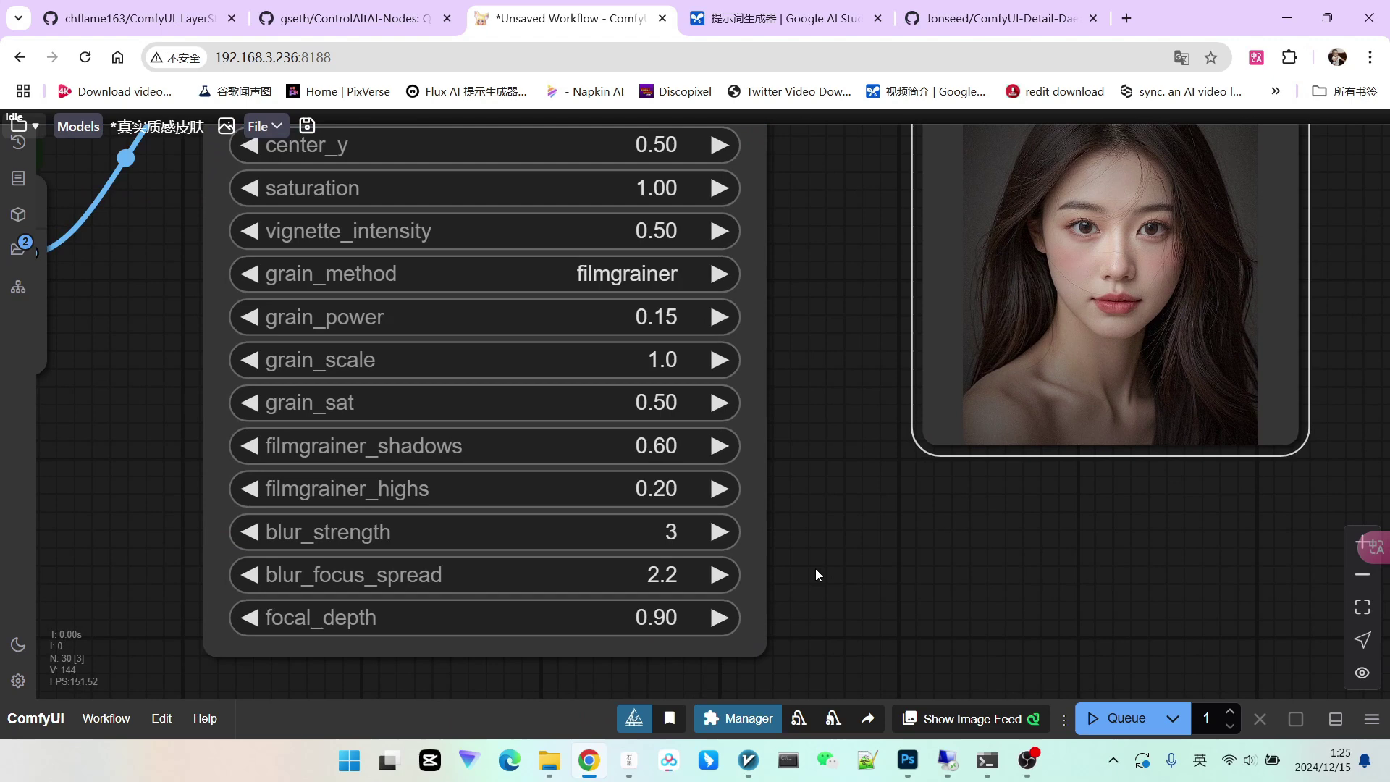
click(628, 624)
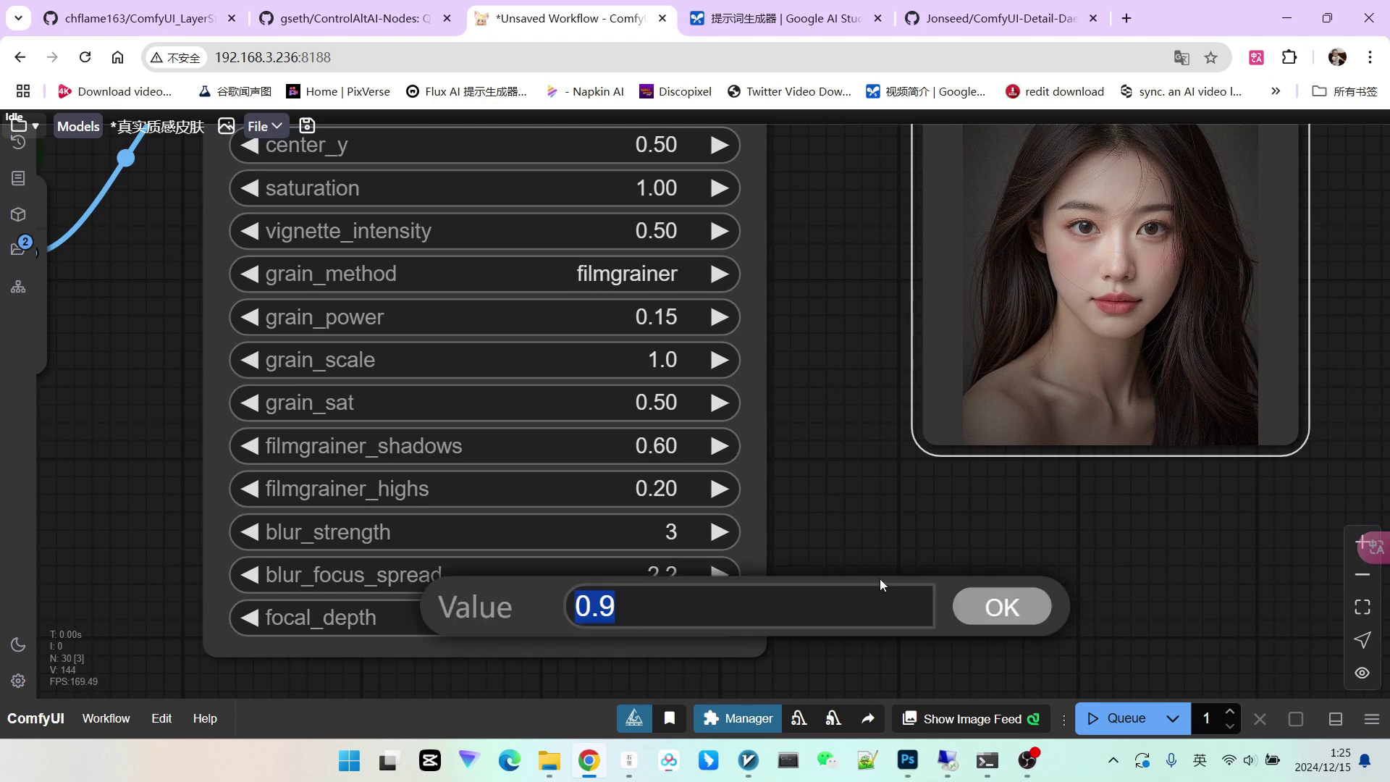
text(0.2)
key(Return)
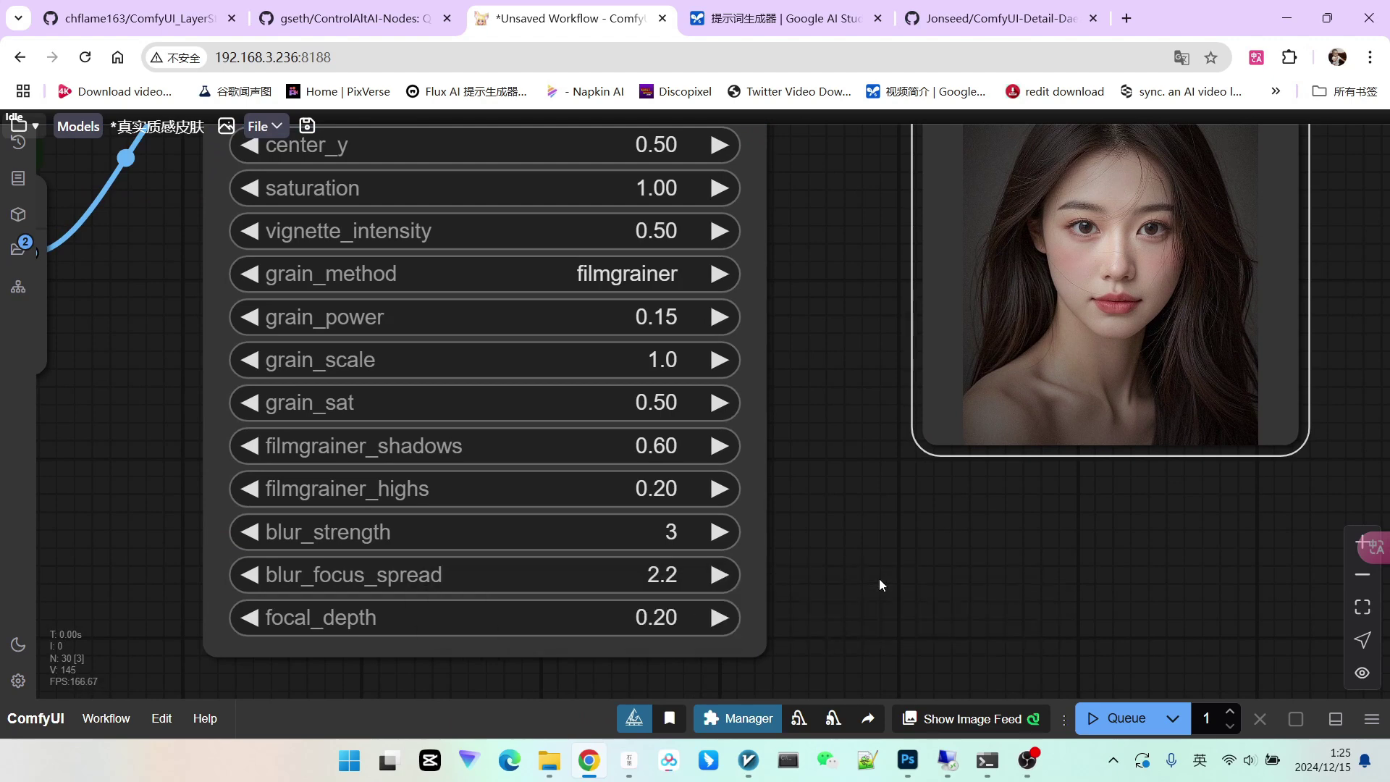
Set Film V2's grain_sat to 0.3 and filmgrainer_shadows to 0.3
drag(854, 410, 834, 475)
scroll(832, 481, down, 1)
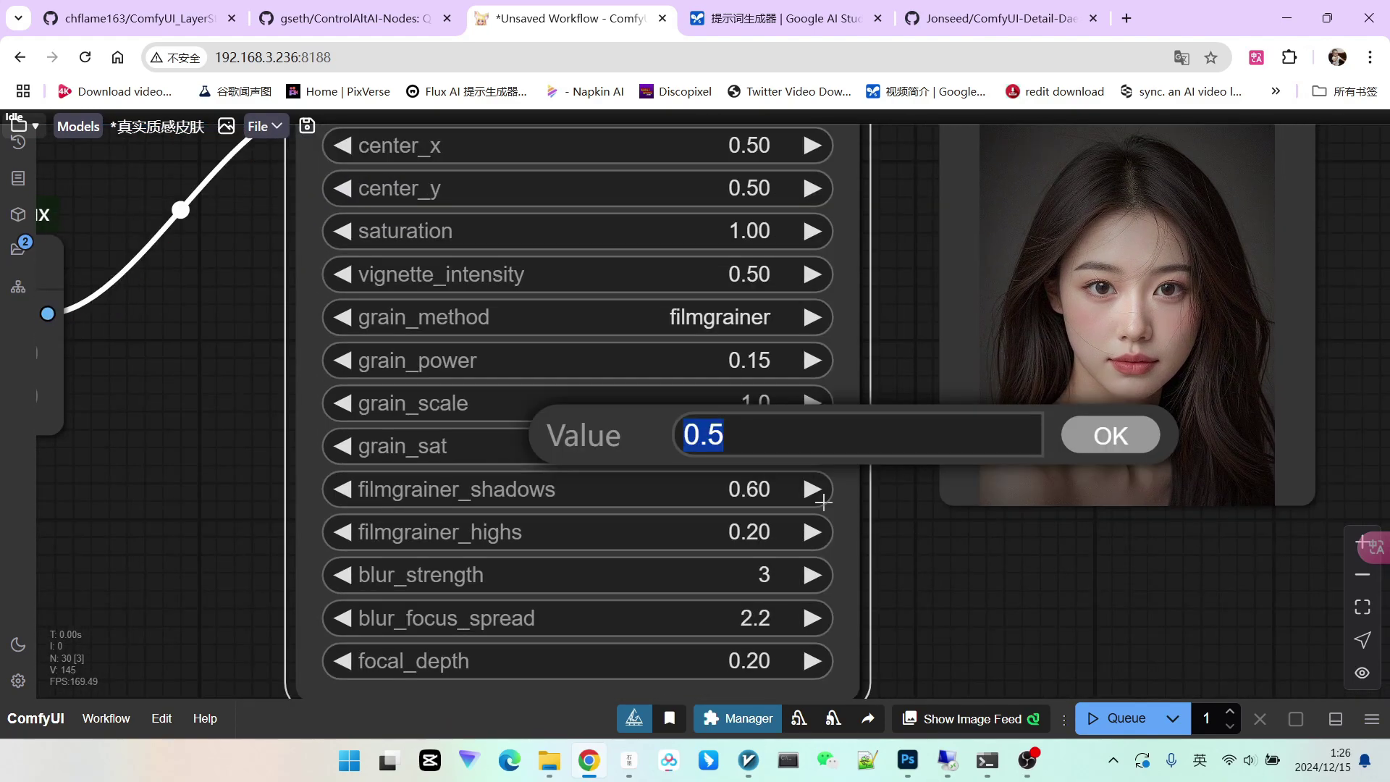
text(0.3)
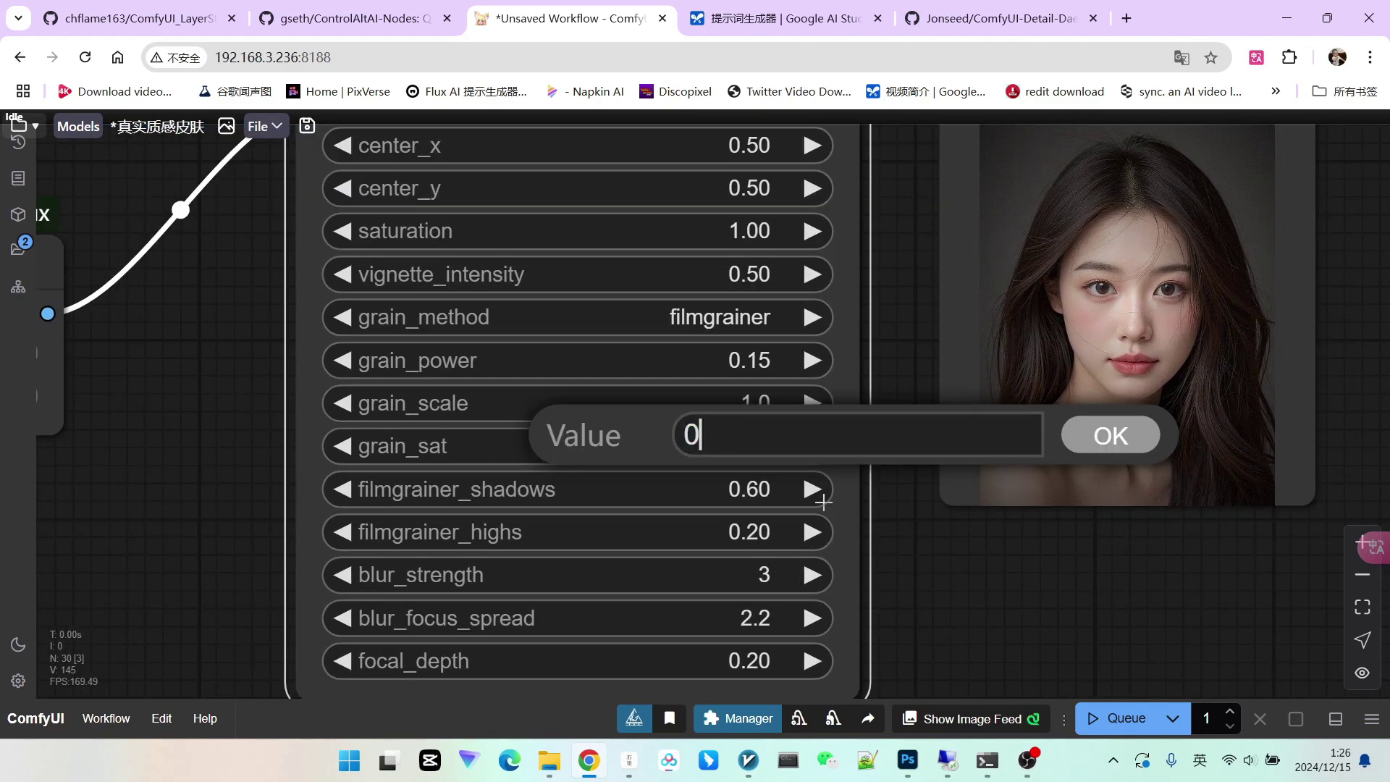
key(Return)
click(831, 492)
text(0.3)
key(Return)
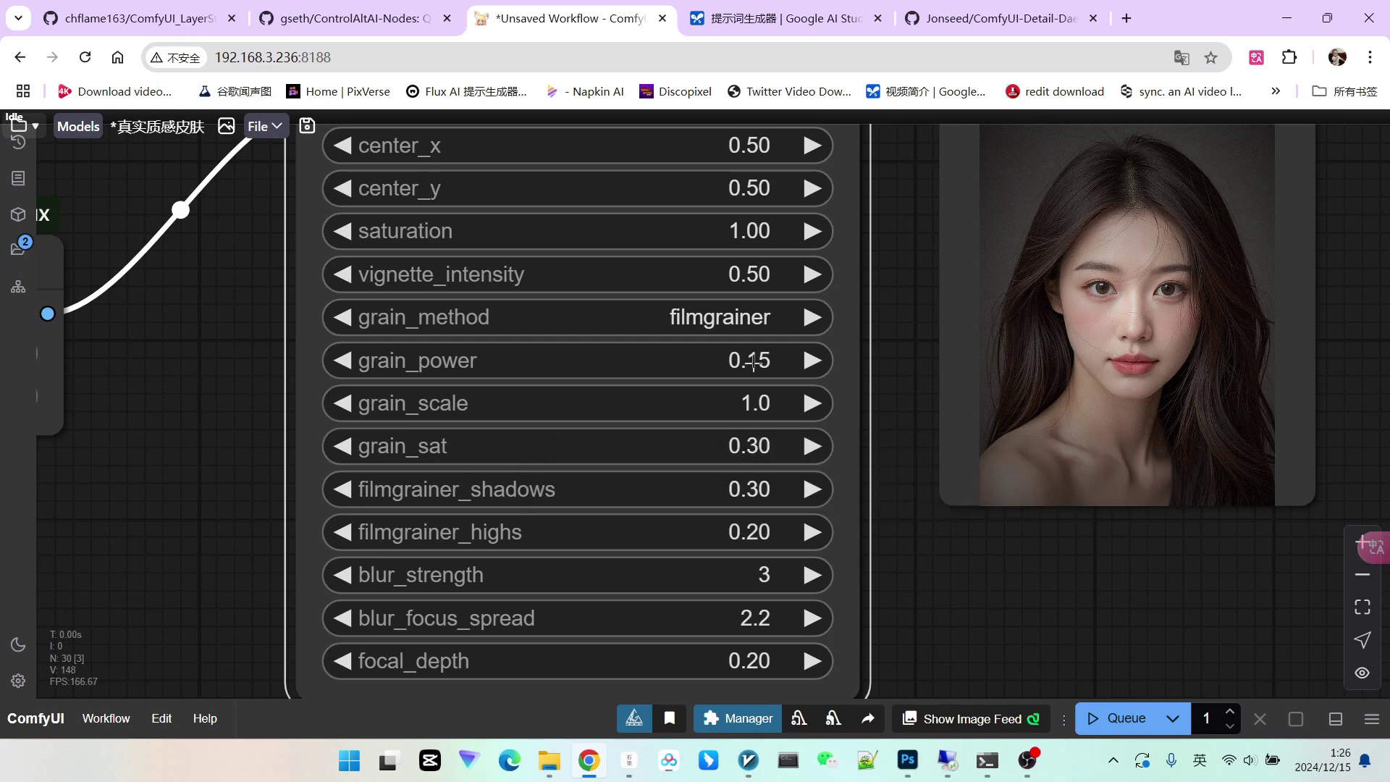
Set Film V2's grain_power to 0.1 and vignette_intensity to 0.25
click(819, 374)
text(0.1)
key(Return)
click(694, 280)
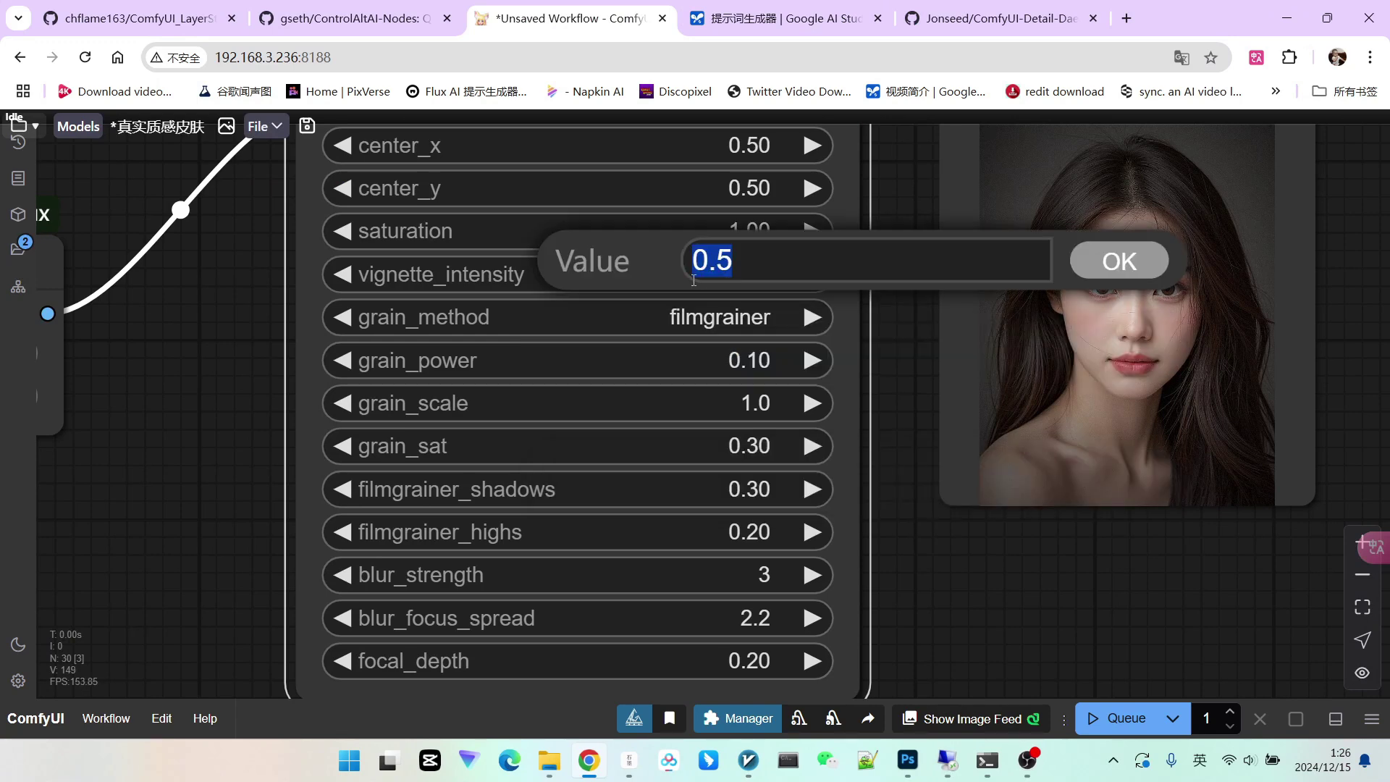
click(776, 267)
key(BackSpace)
text(25)
key(Return)
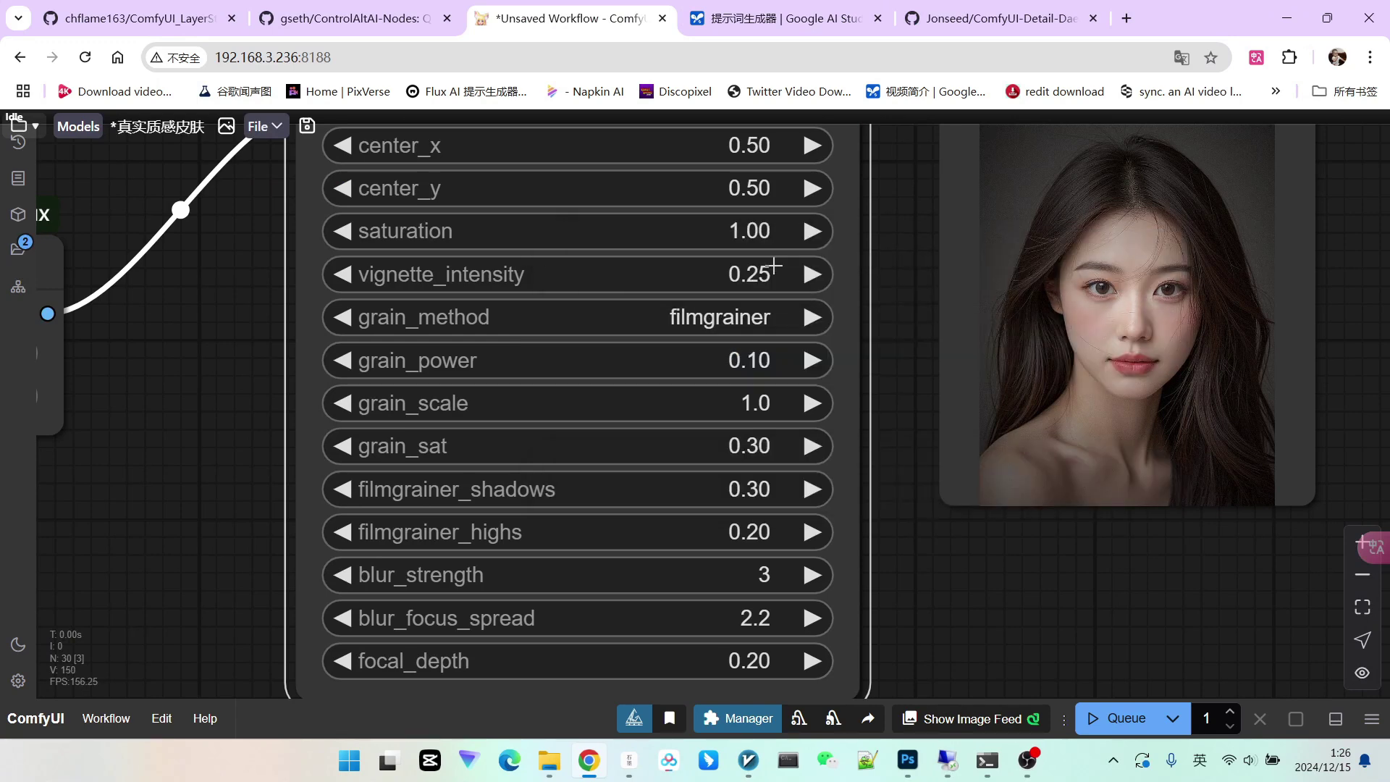
Queue the workflow and examine the newly rendered portrait's vignette, grain, skin and hair up close
scroll(778, 261, down, 3)
drag(1008, 567, 892, 546)
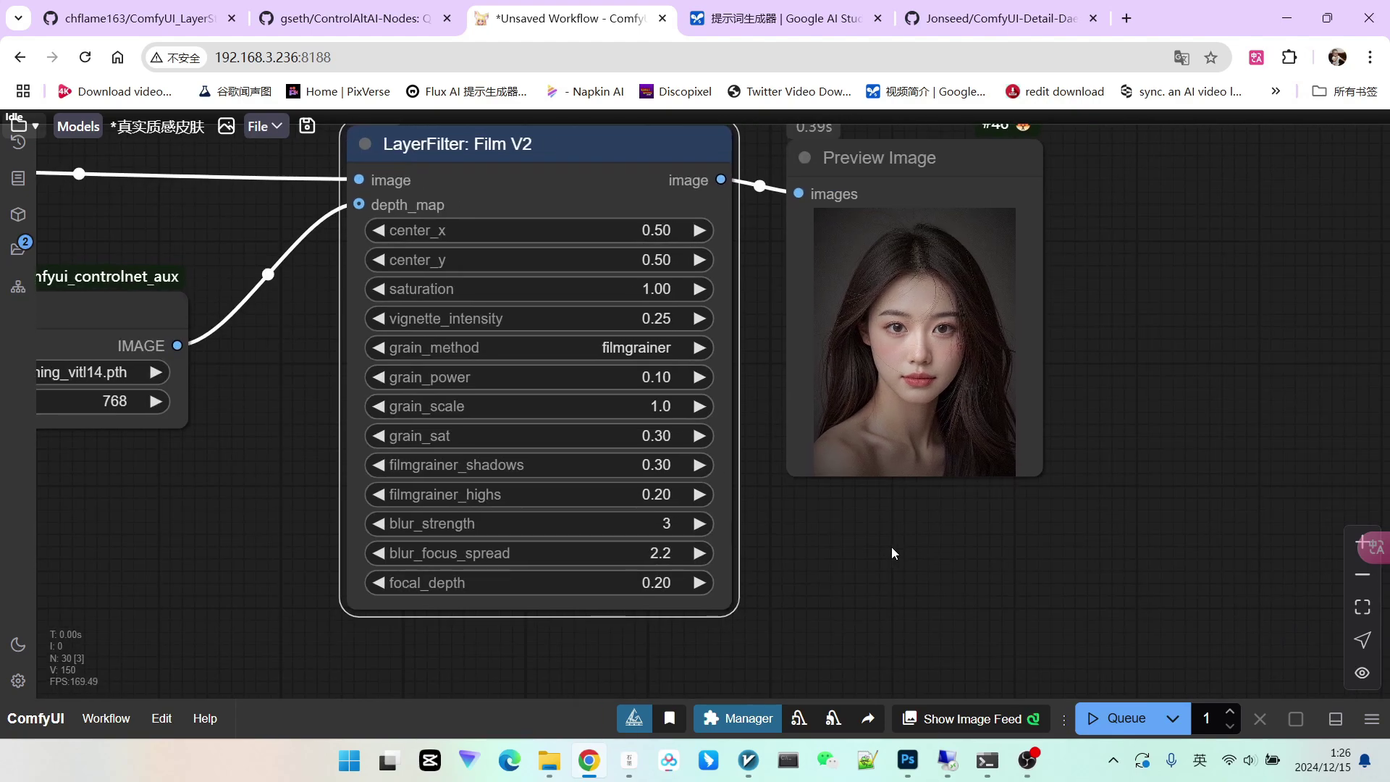
scroll(879, 544, down, 2)
scroll(897, 375, up, 5)
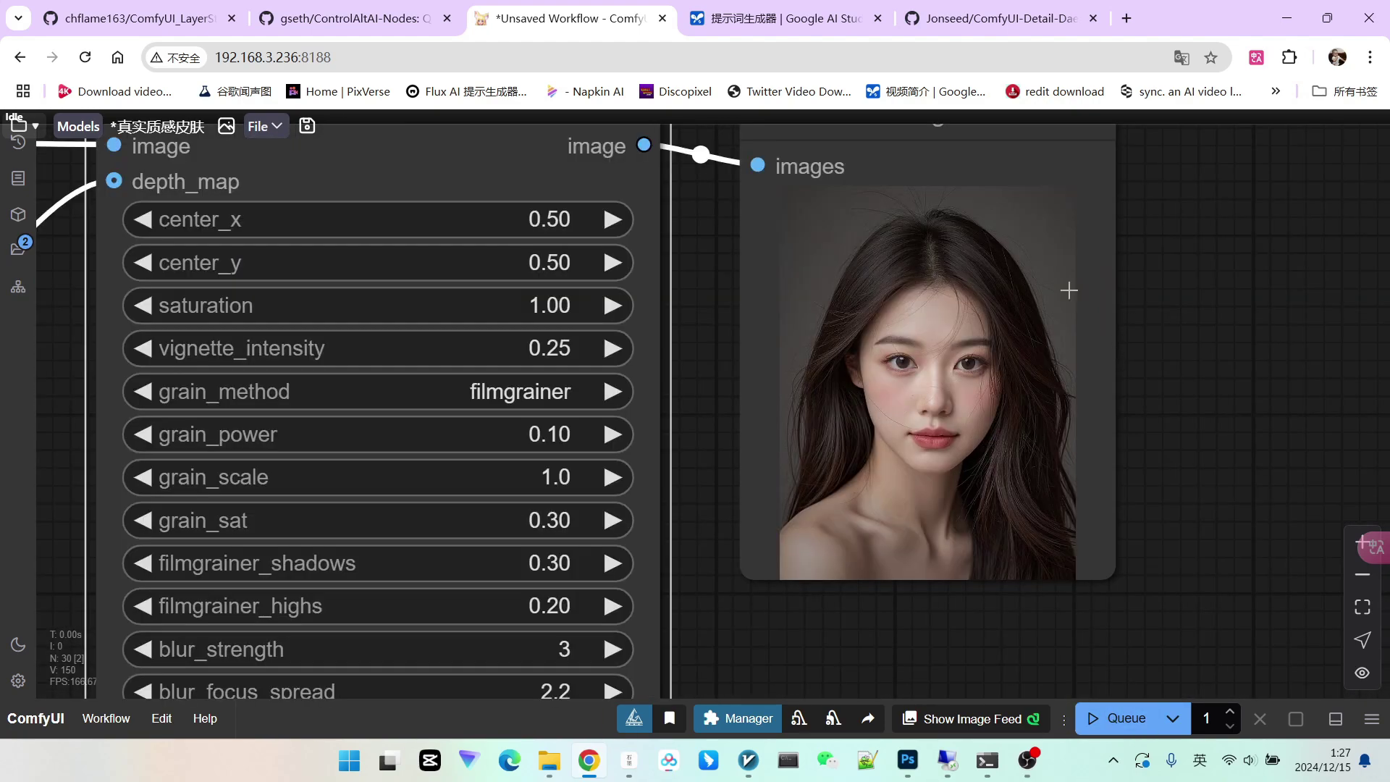
scroll(1002, 382, up, 5)
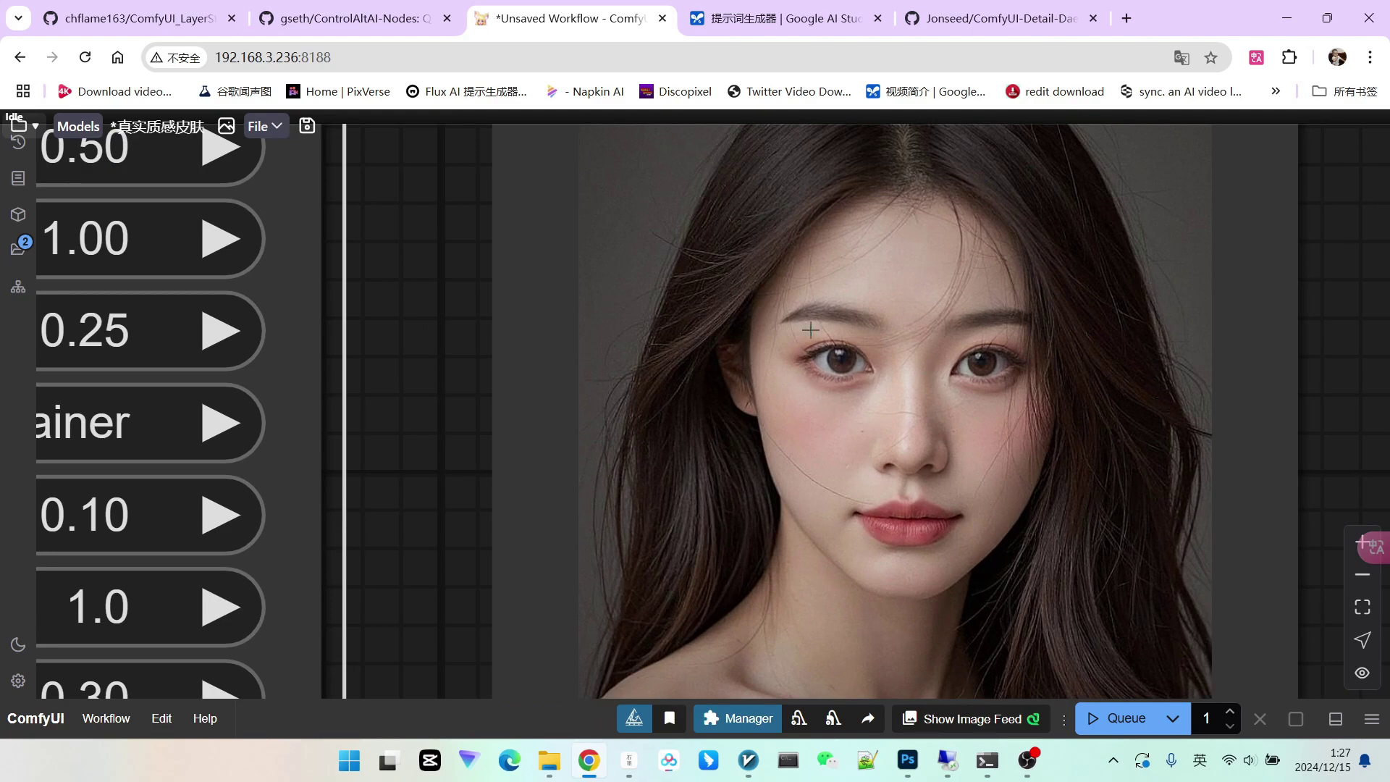
scroll(810, 329, down, 5)
scroll(959, 416, down, 3)
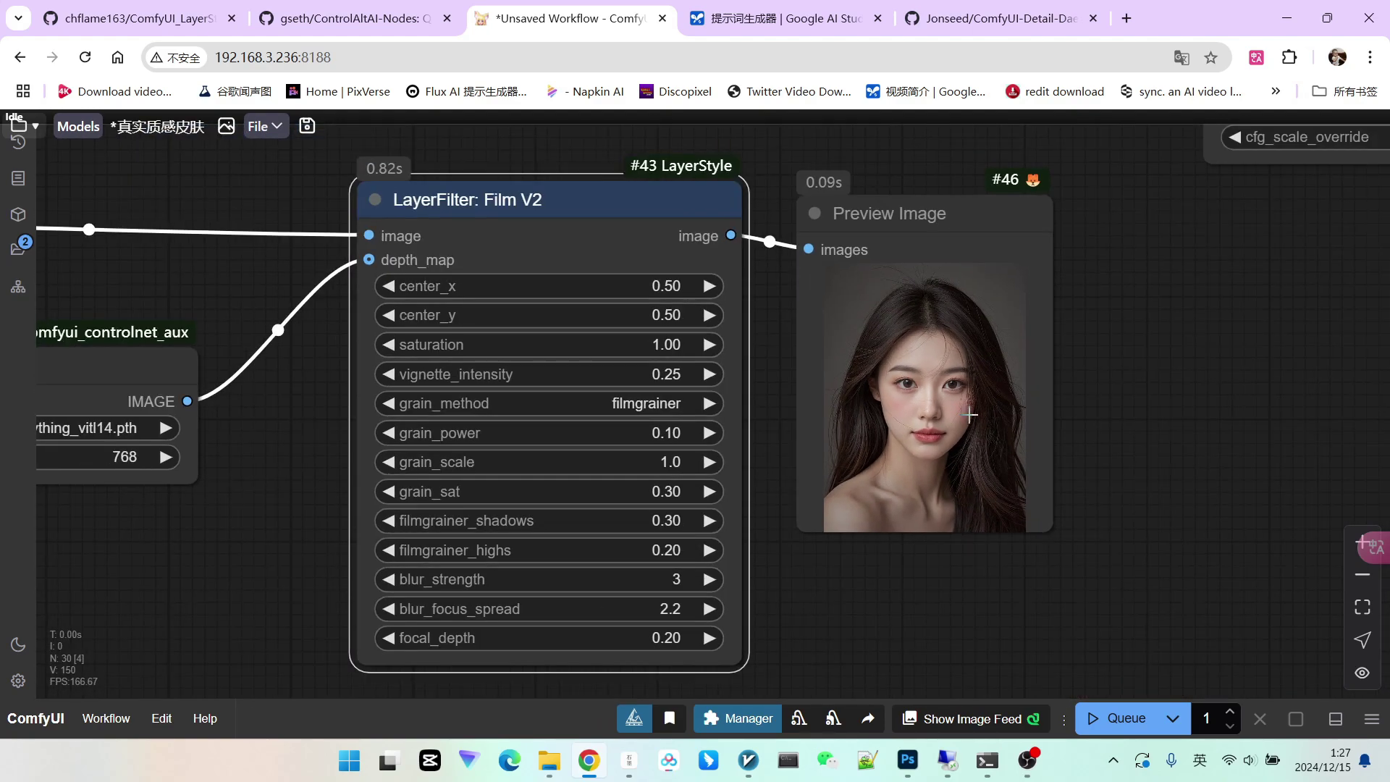
scroll(974, 415, up, 3)
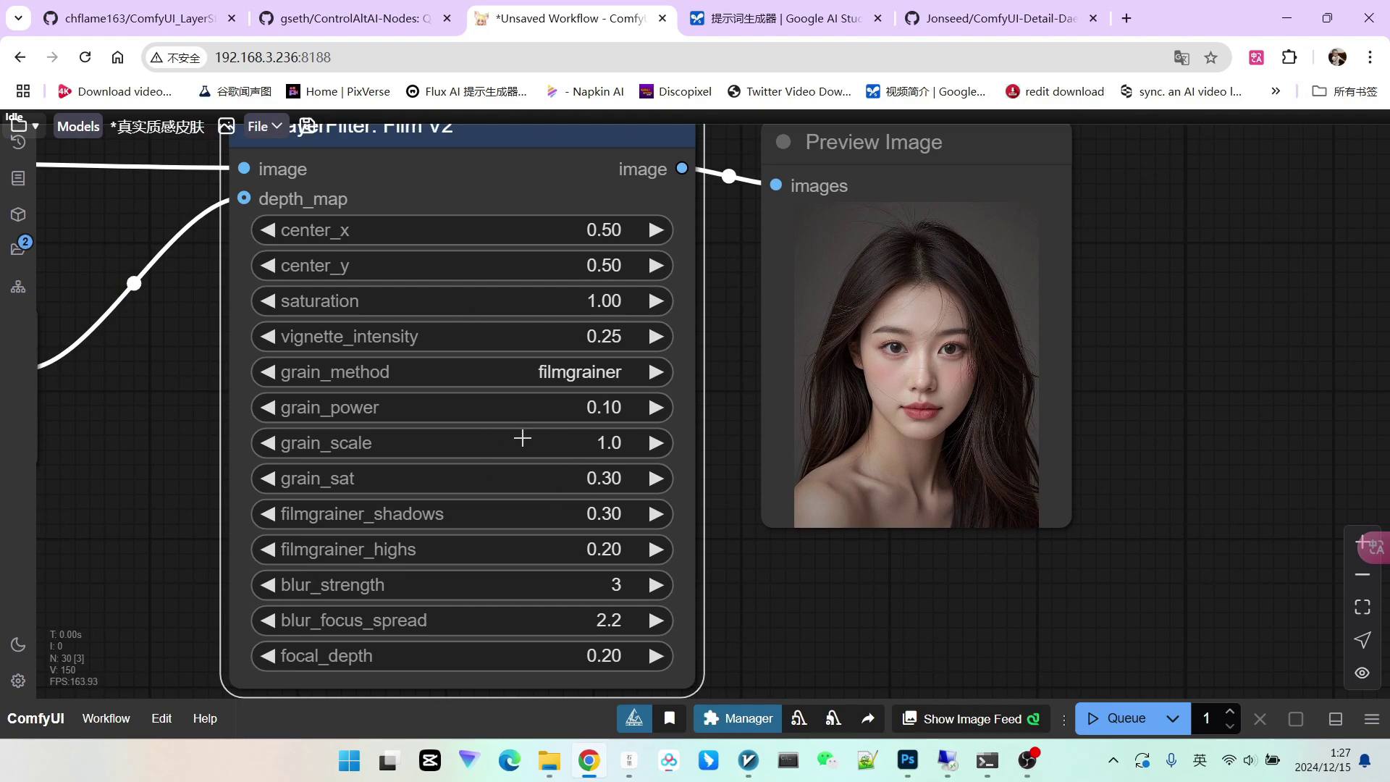
Switch to the ComfyUI_LayerStyle repository page in the browser and open its Chinese README
click(134, 18)
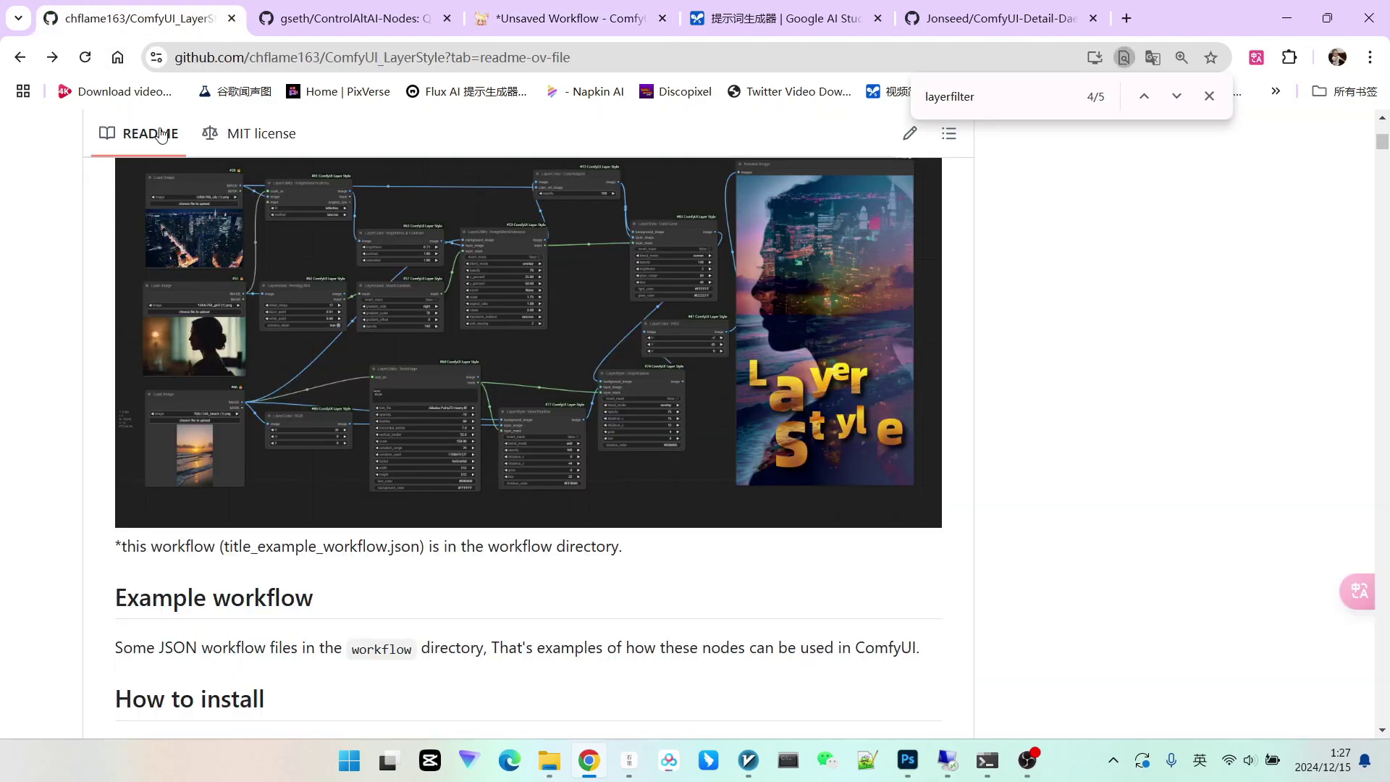
scroll(508, 319, down, 20)
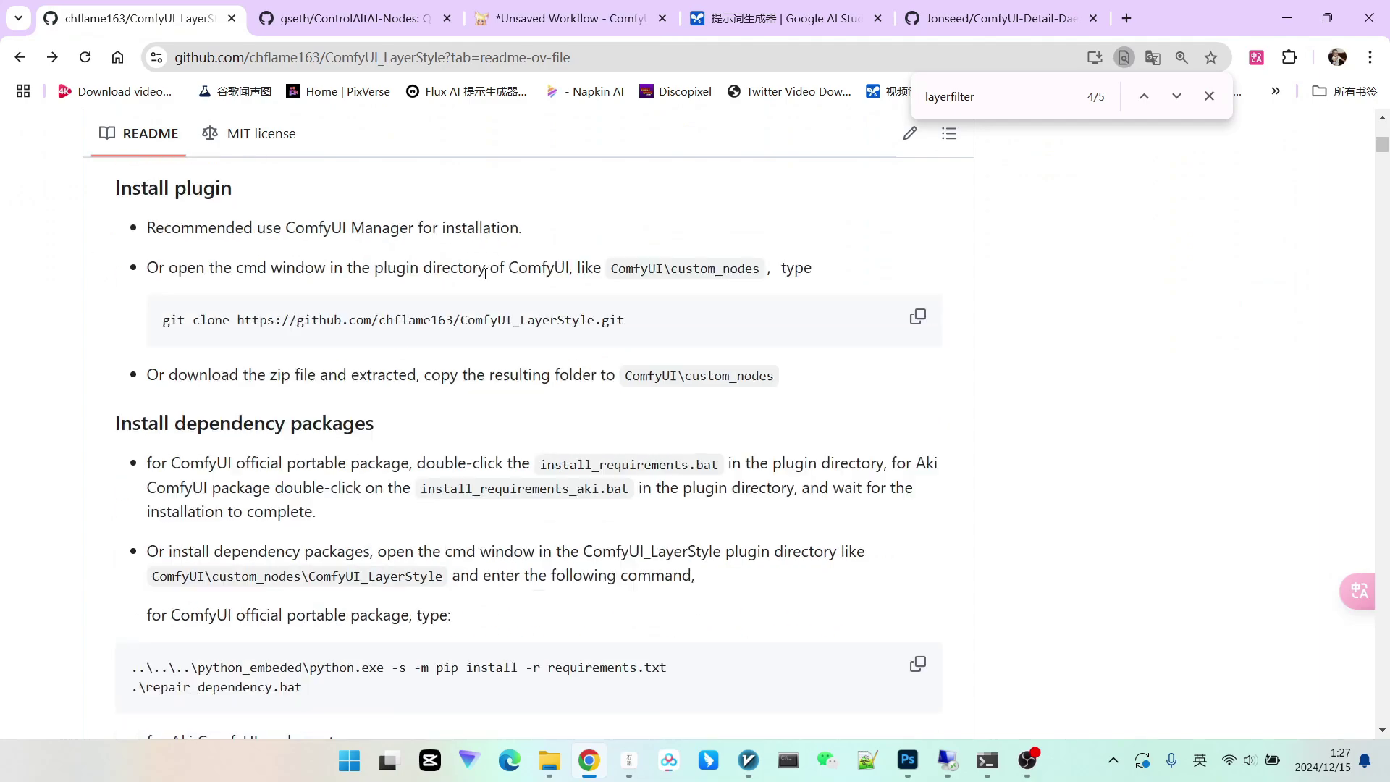
scroll(507, 318, up, 20)
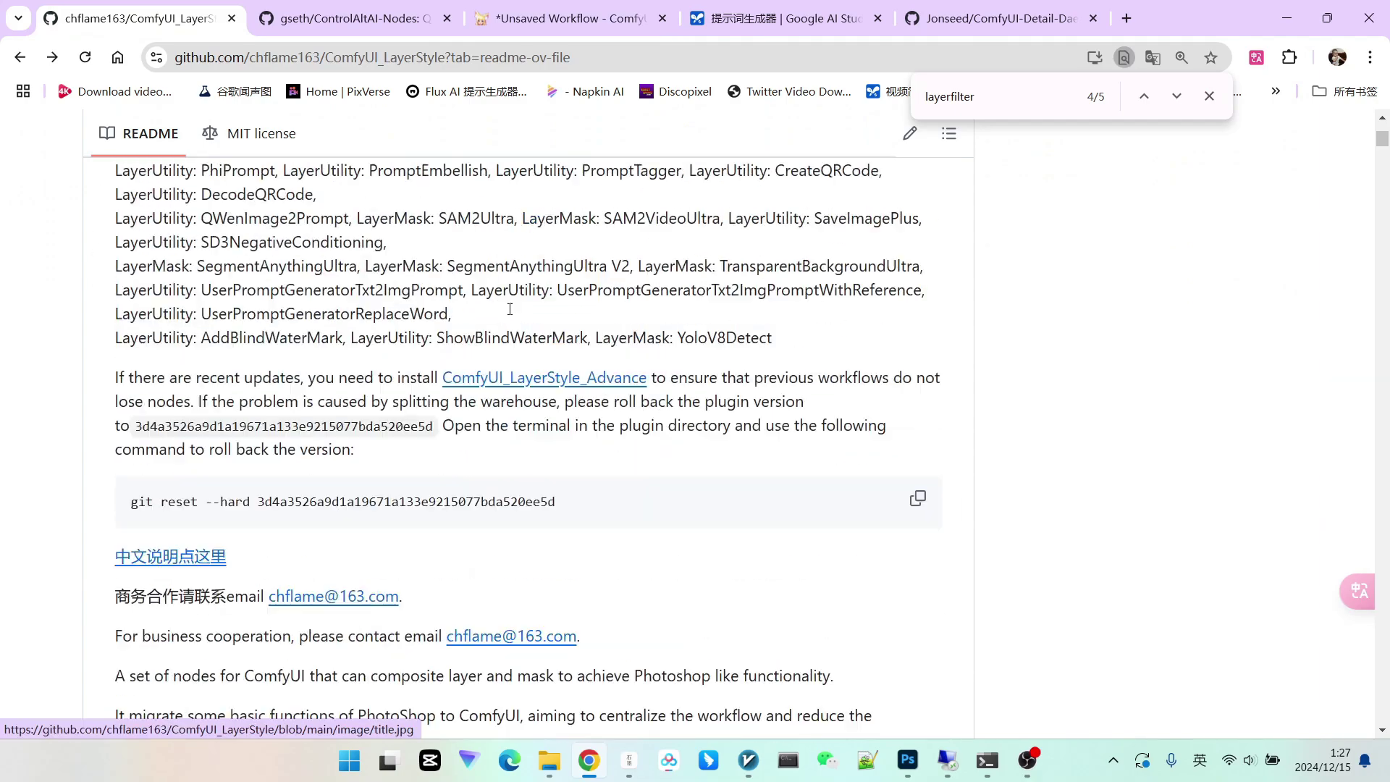
click(210, 558)
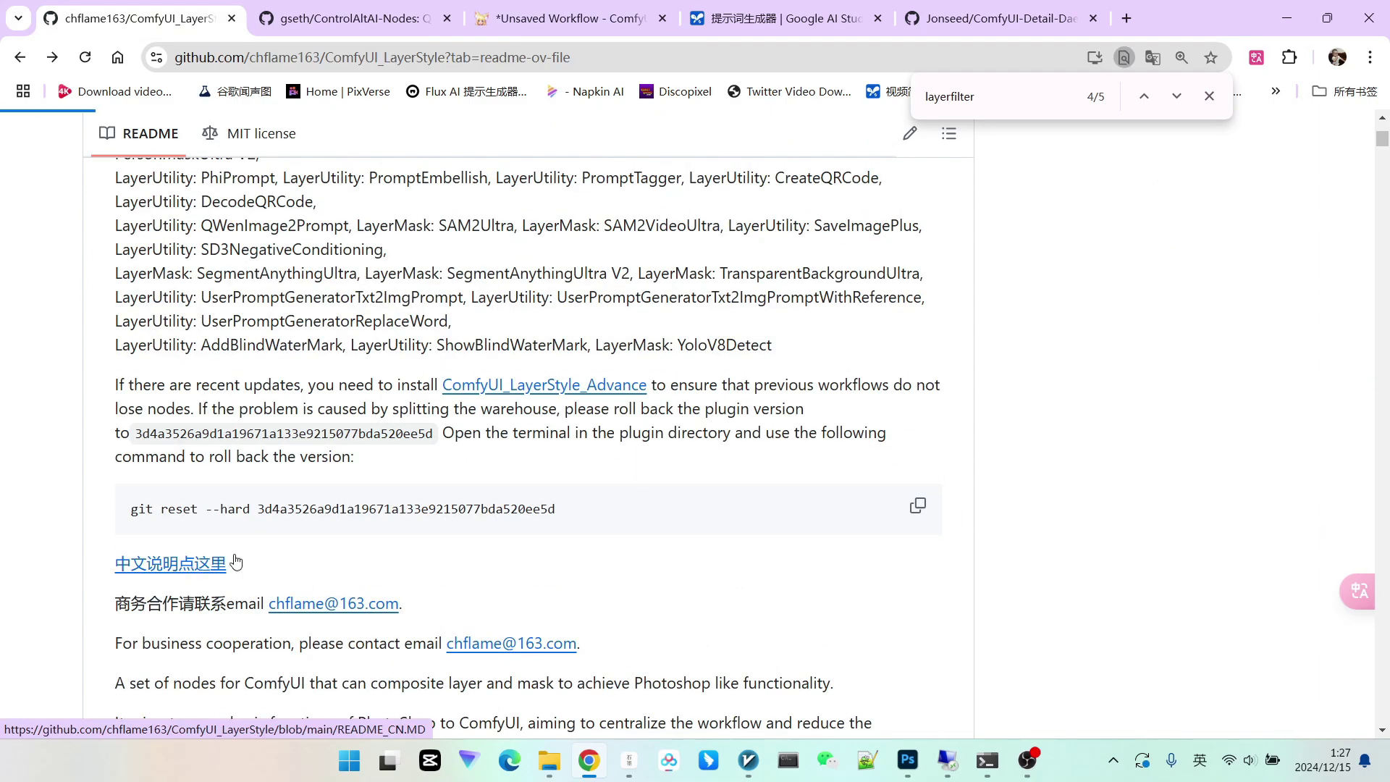
Find the LayerFilter section heading in the Chinese README by going through the matches for "layerfilter"
scroll(1085, 328, down, 20)
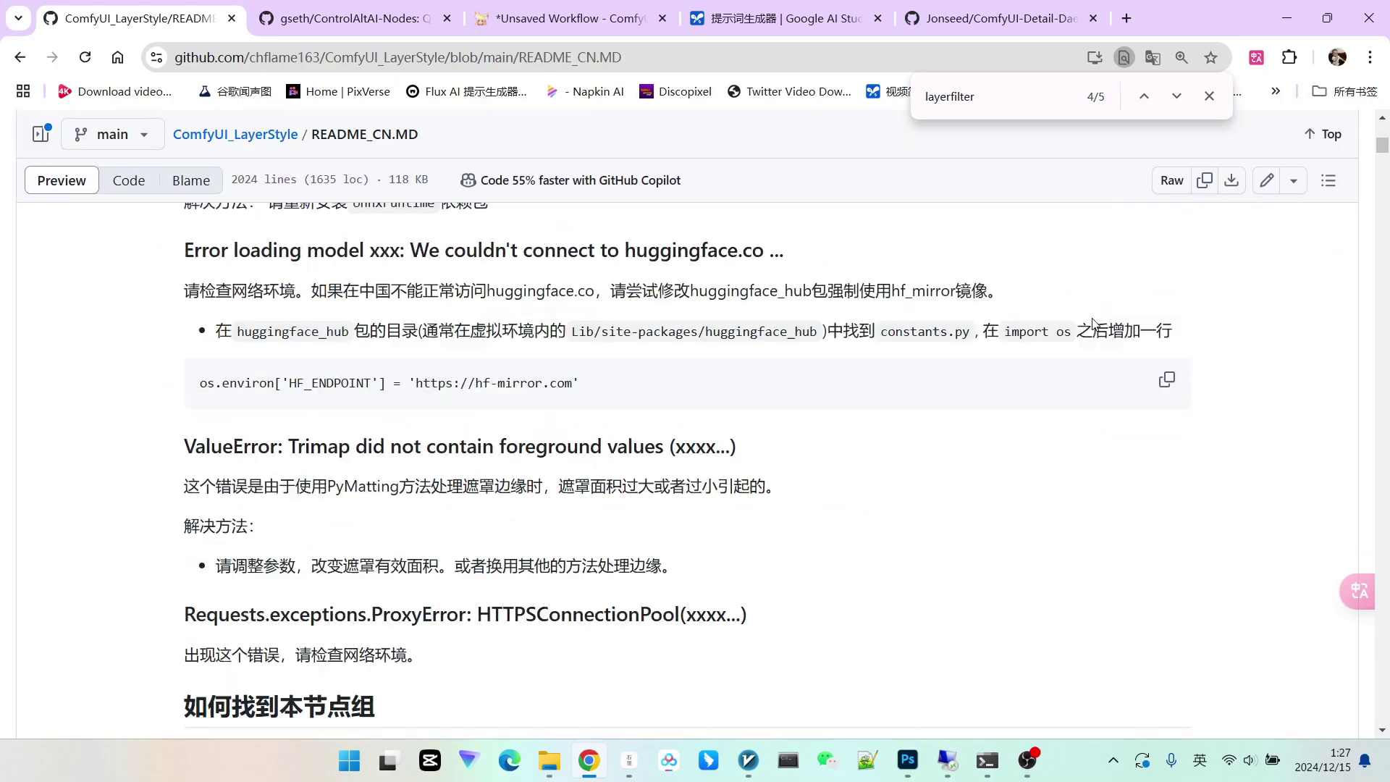
scroll(958, 513, down, 20)
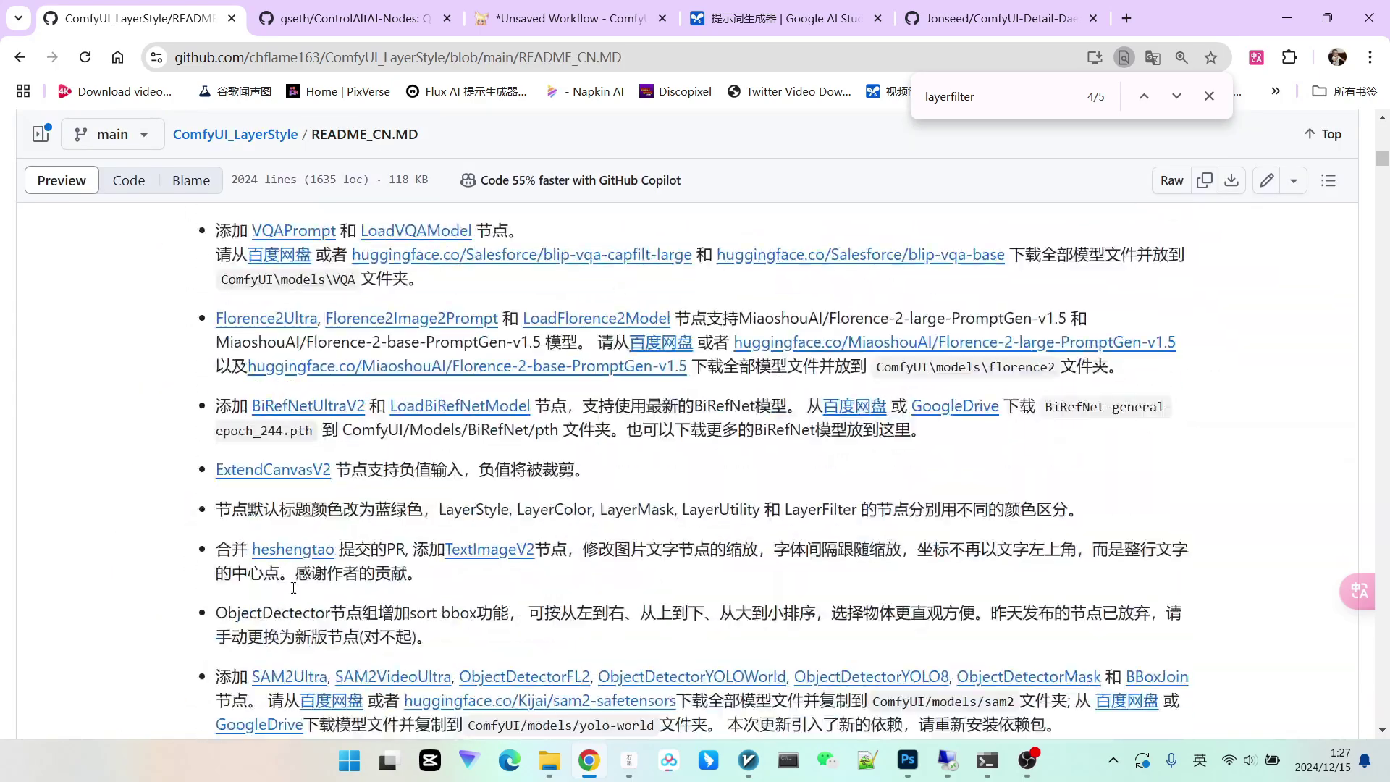
scroll(379, 593, down, 15)
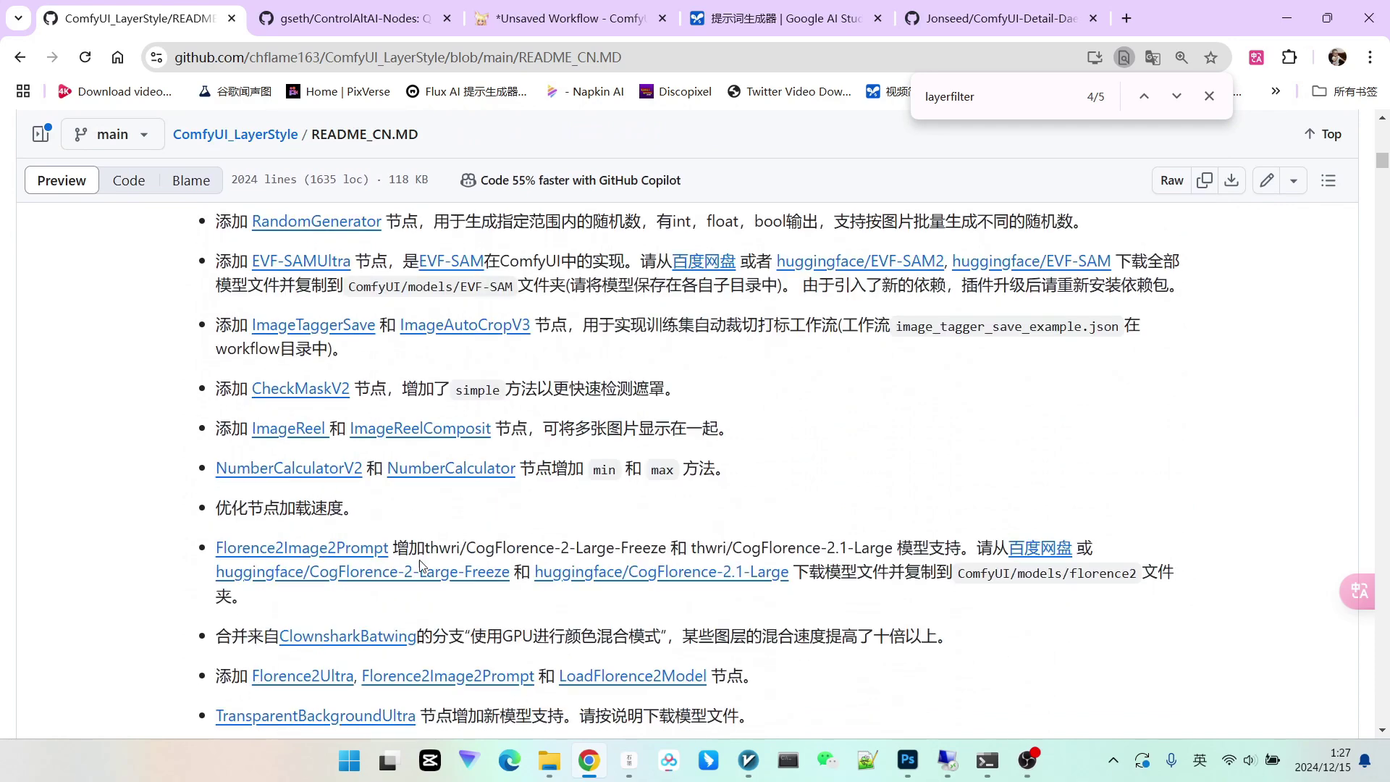
scroll(429, 565, down, 4)
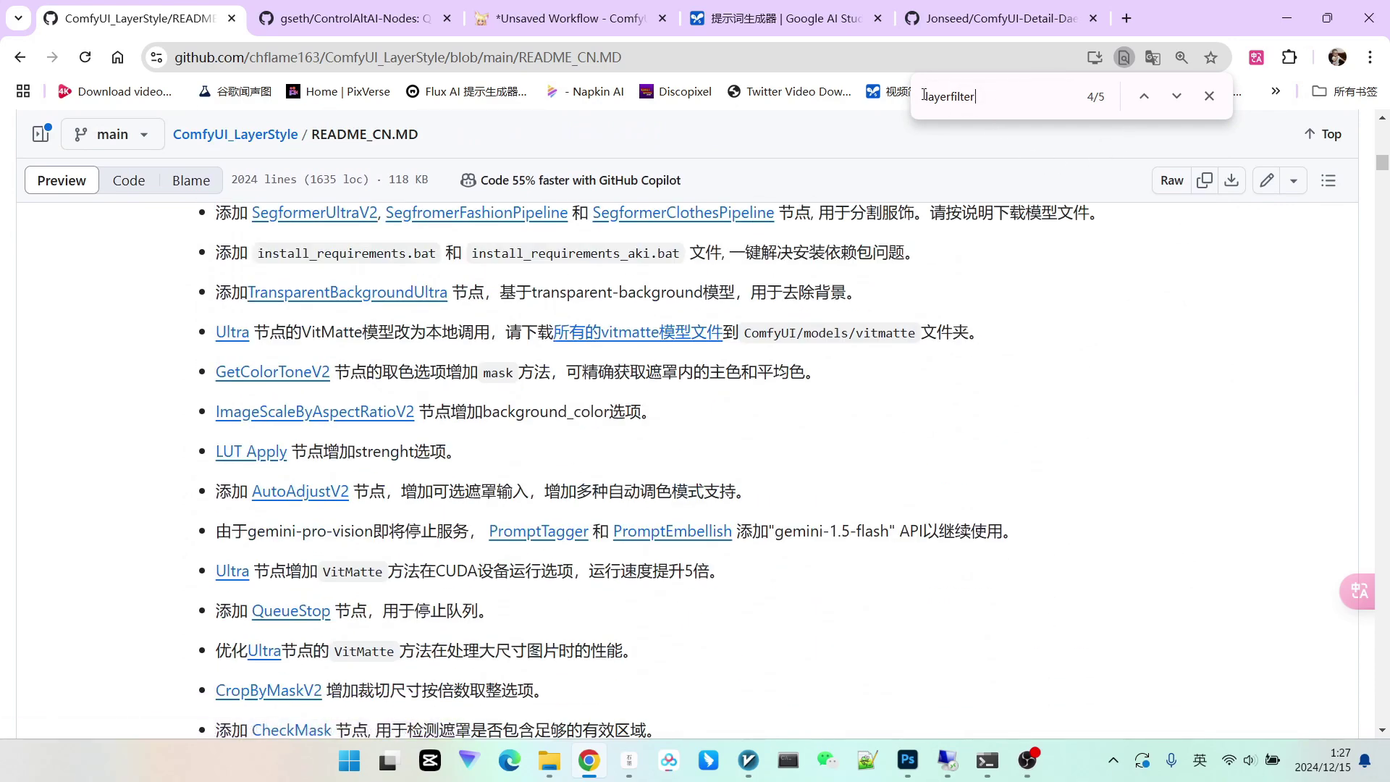
click(1177, 99)
click(1176, 101)
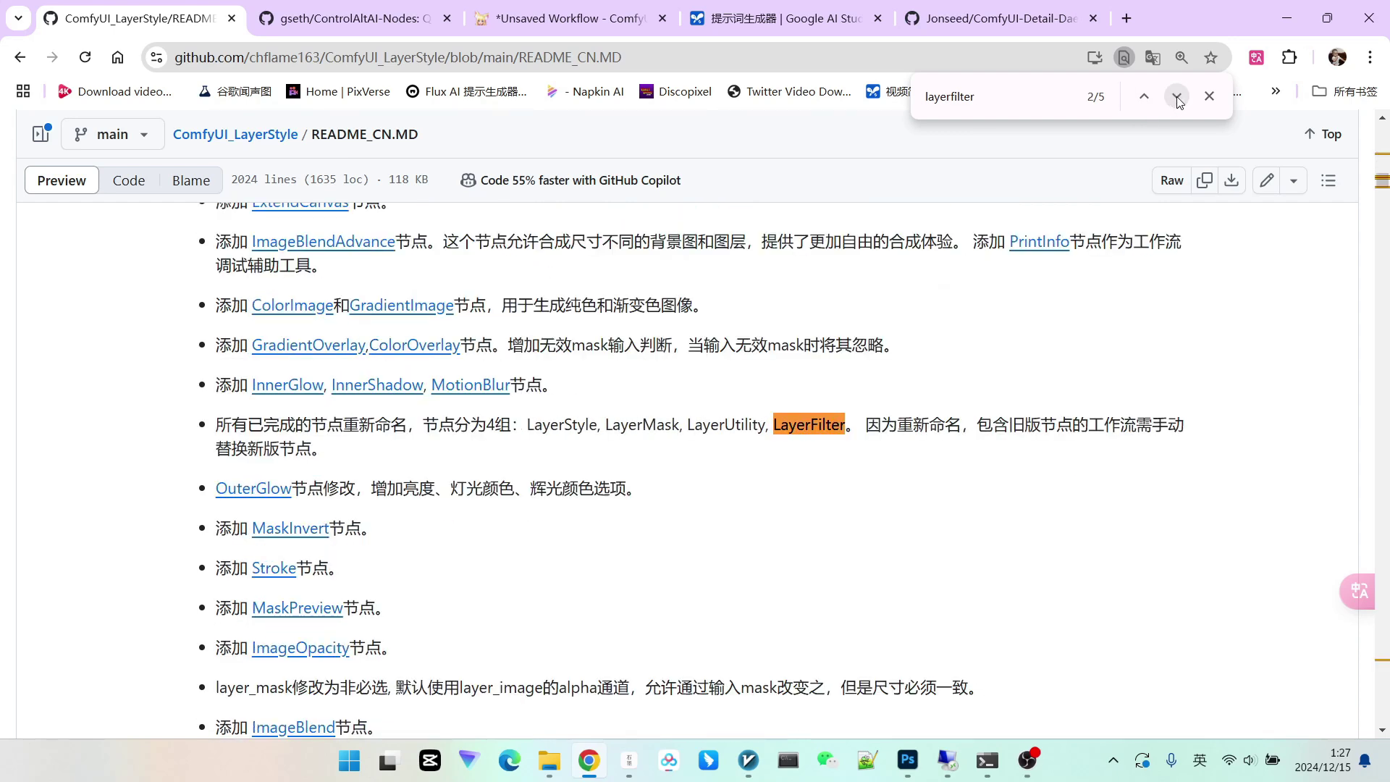
click(1177, 96)
click(1177, 96)
click(1177, 96)
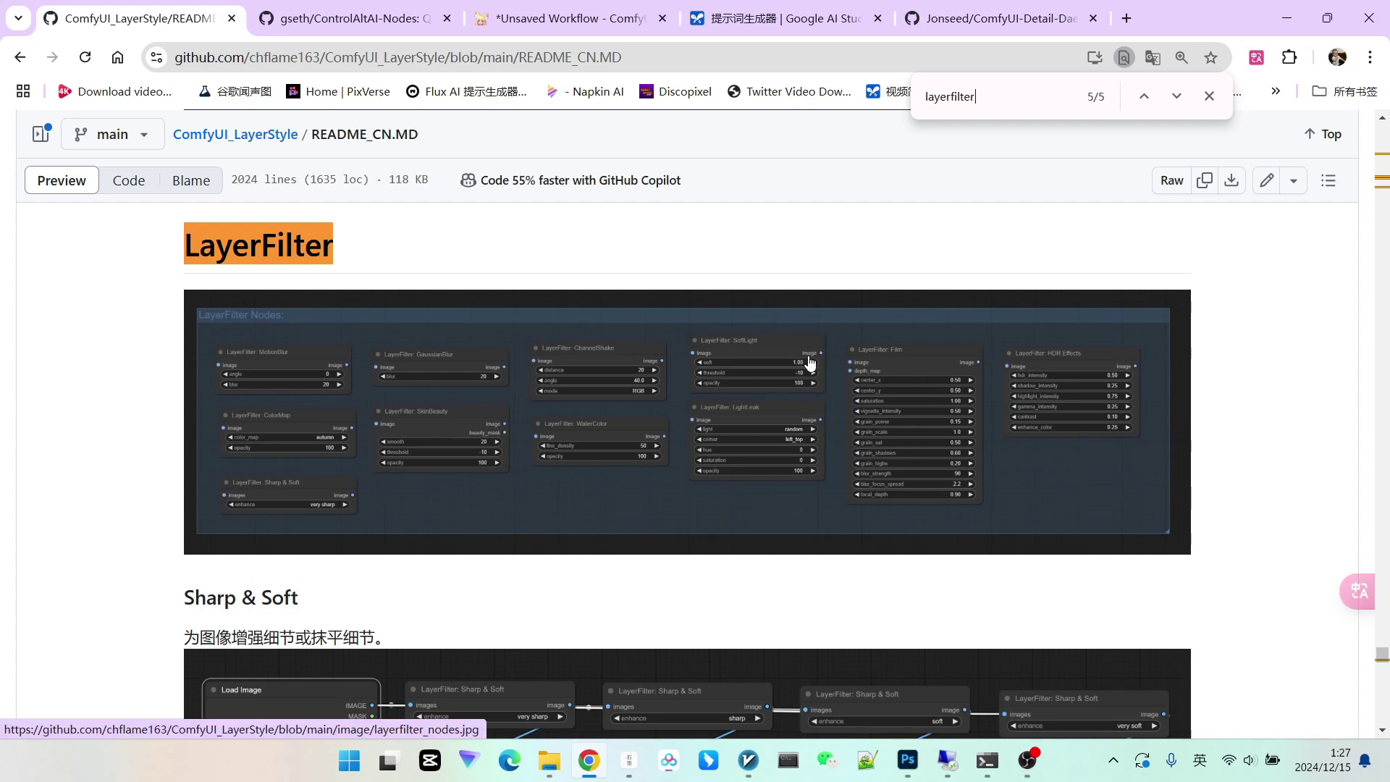
Look through the LayerFilter node entries, from Sharp & Soft past HDR Effects to Film and FilmV2
scroll(749, 362, down, 20)
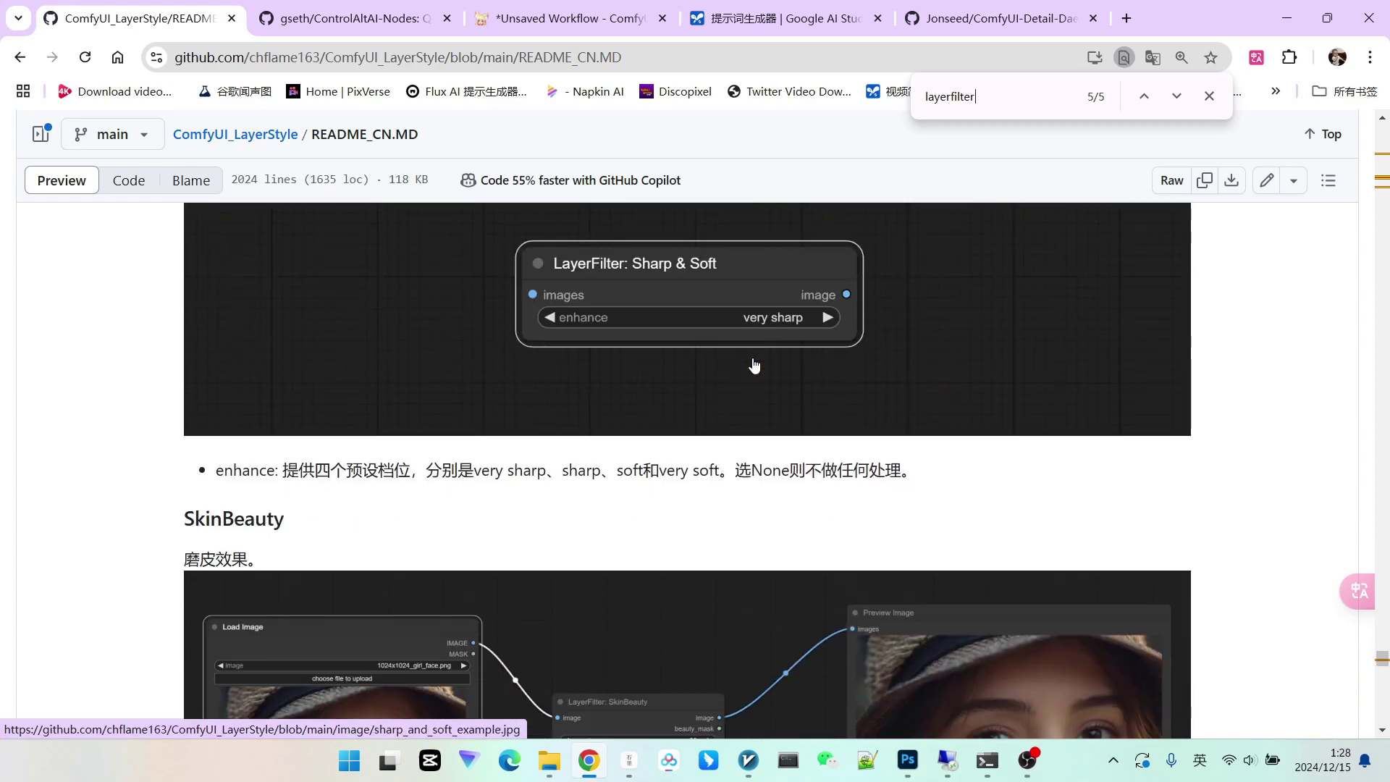
scroll(754, 366, down, 20)
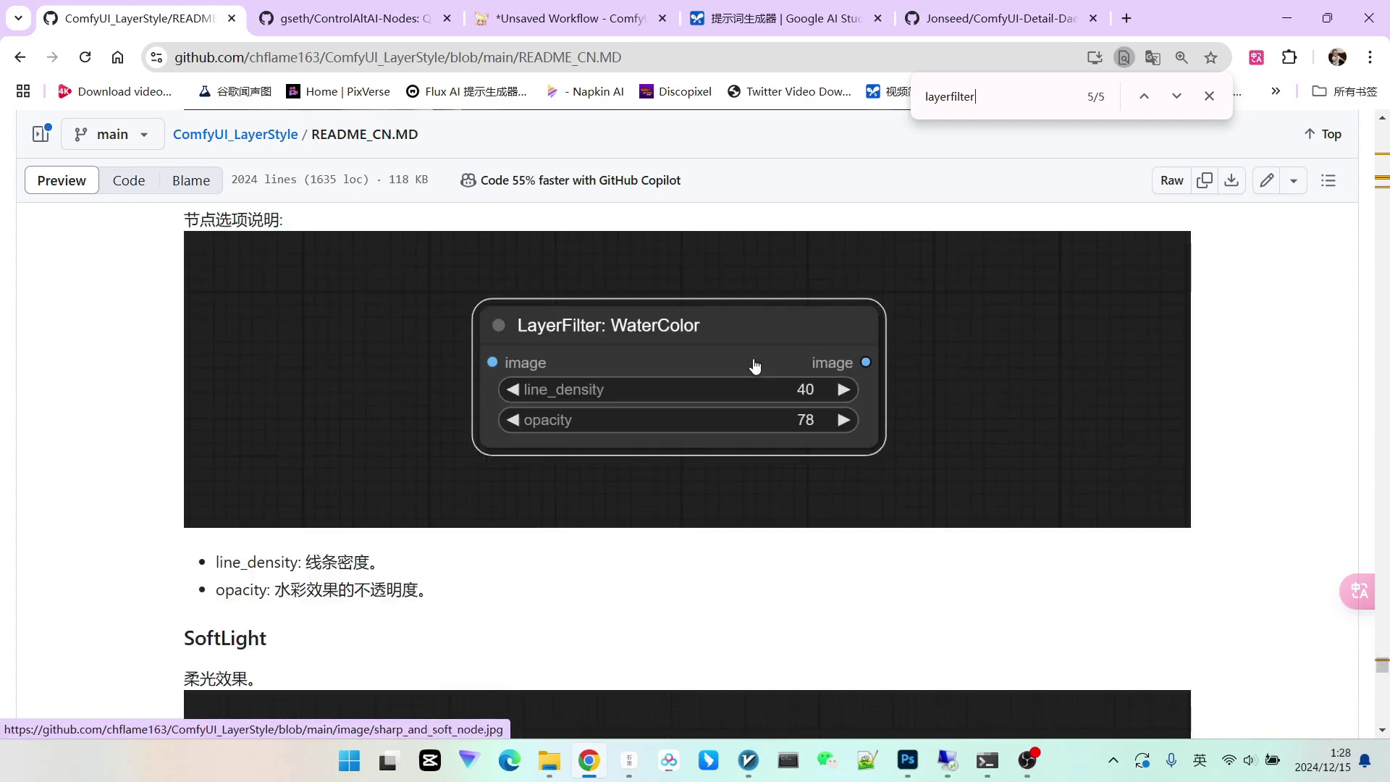
scroll(754, 365, down, 10)
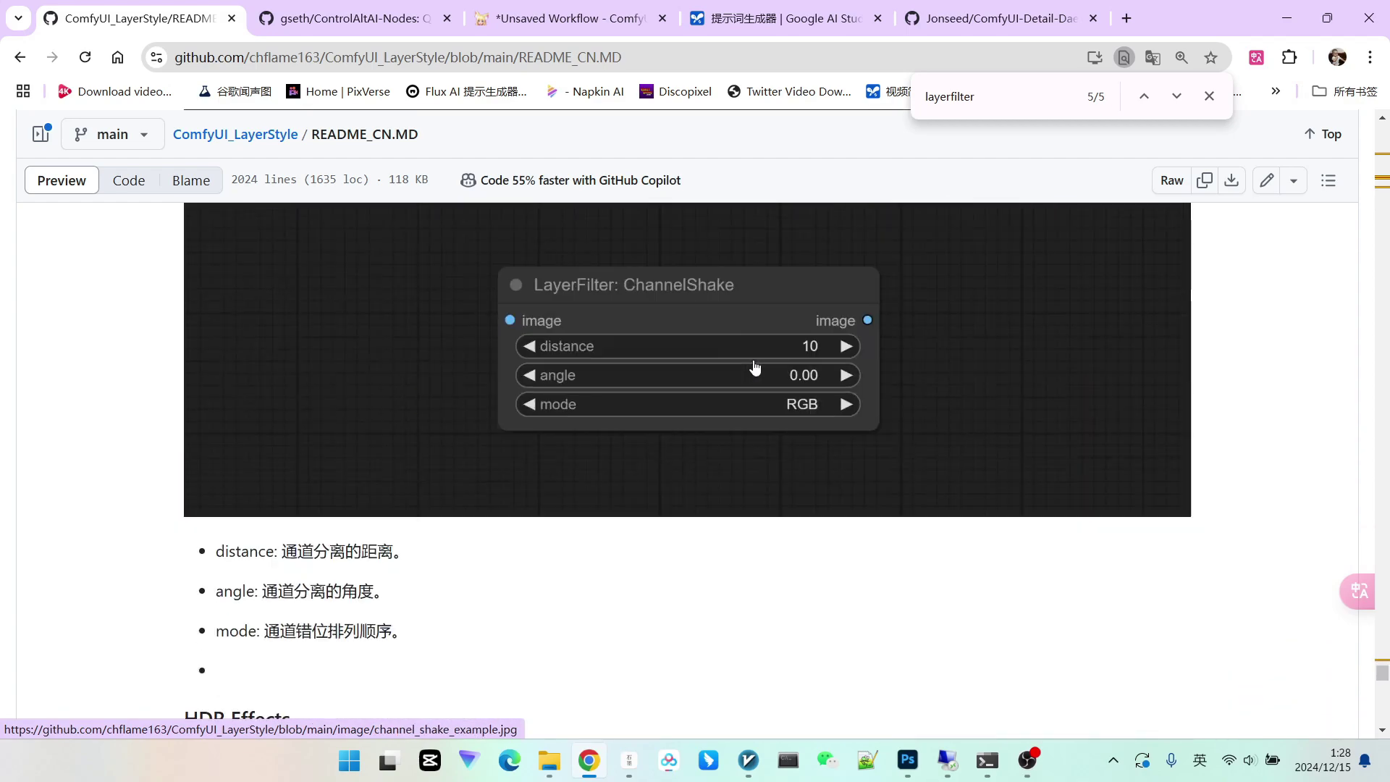
scroll(754, 368, down, 8)
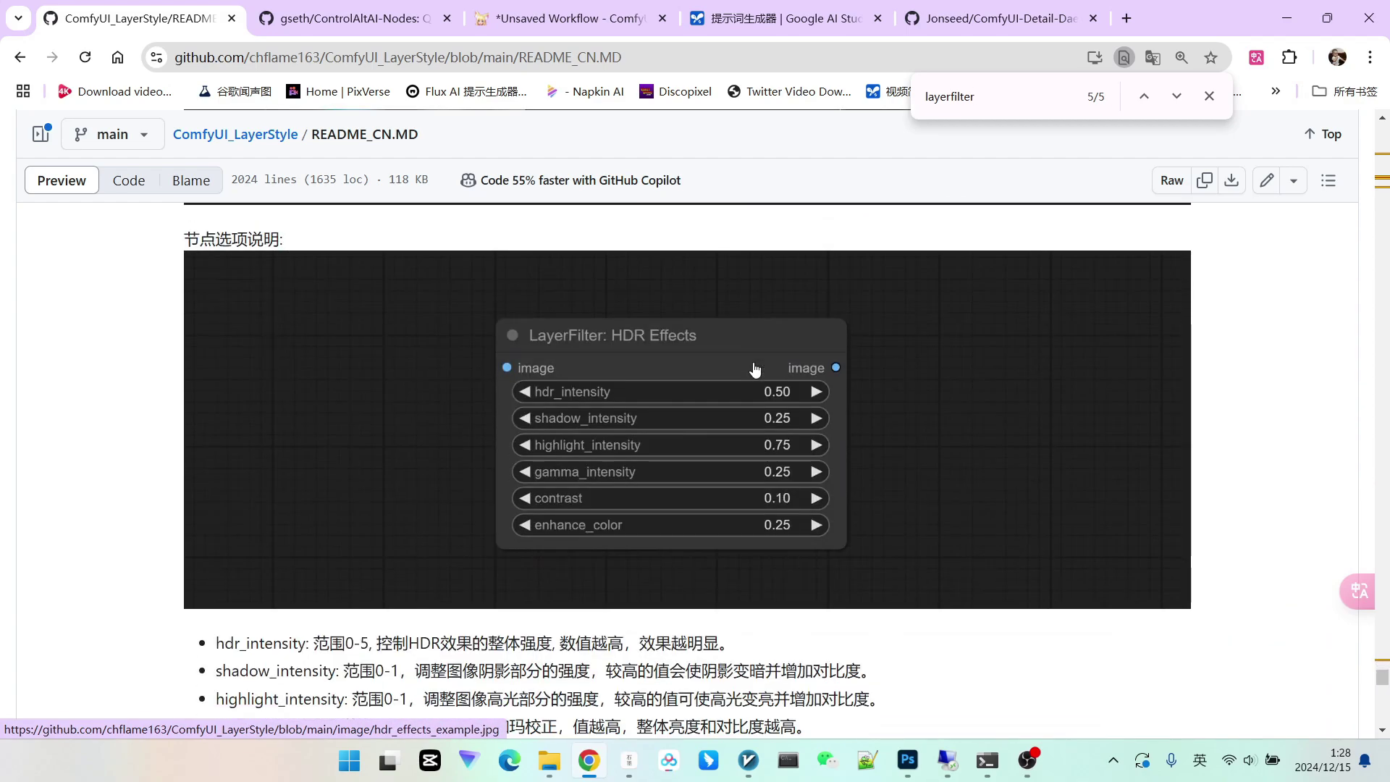
scroll(754, 365, up, 5)
scroll(761, 365, down, 9)
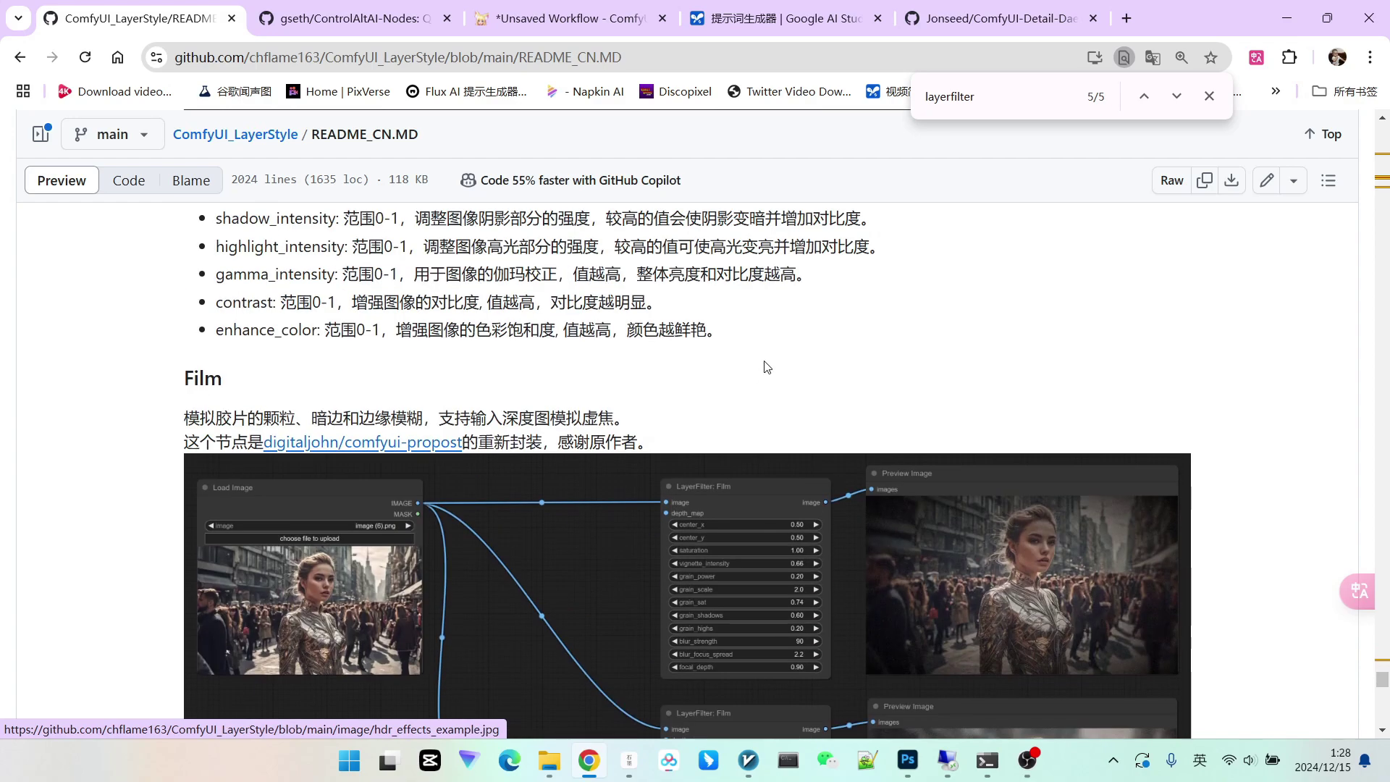
scroll(774, 363, down, 10)
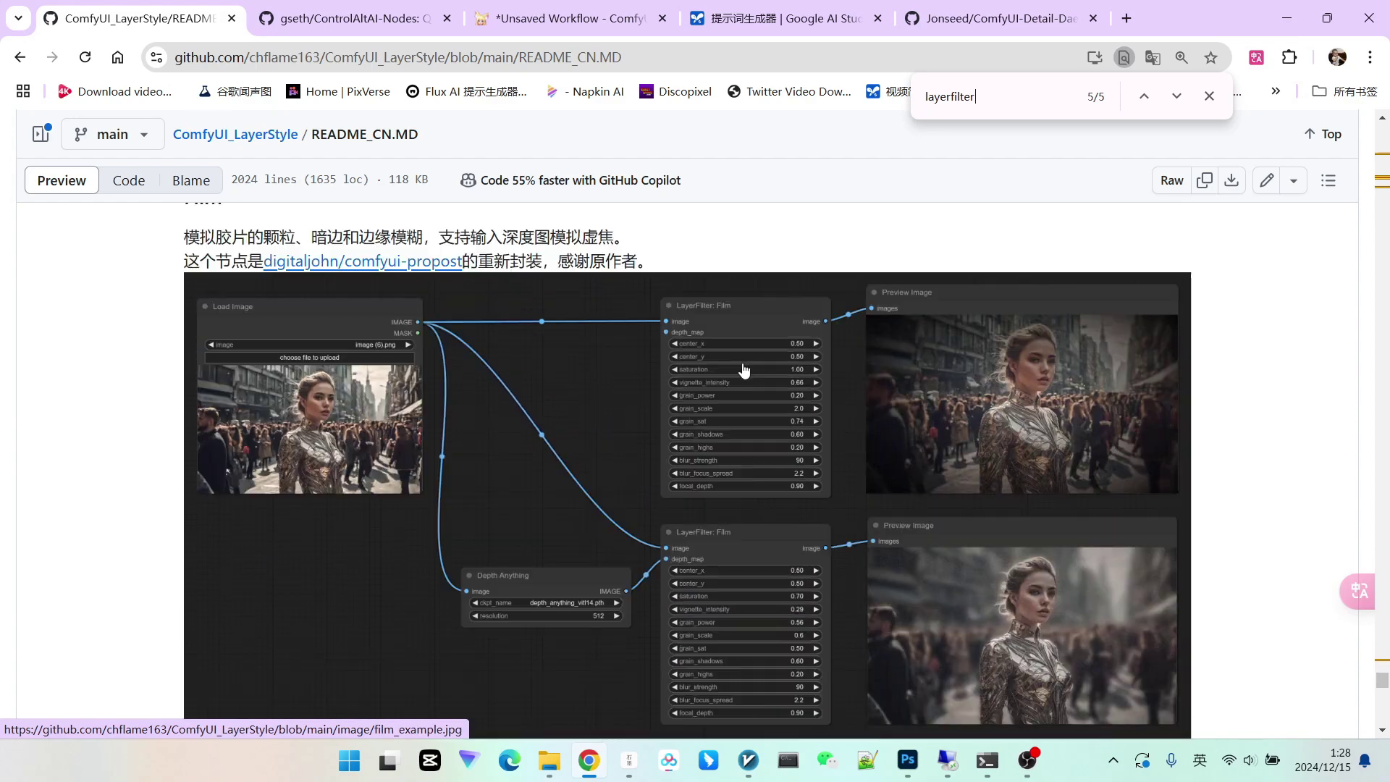
scroll(774, 335, up, 1)
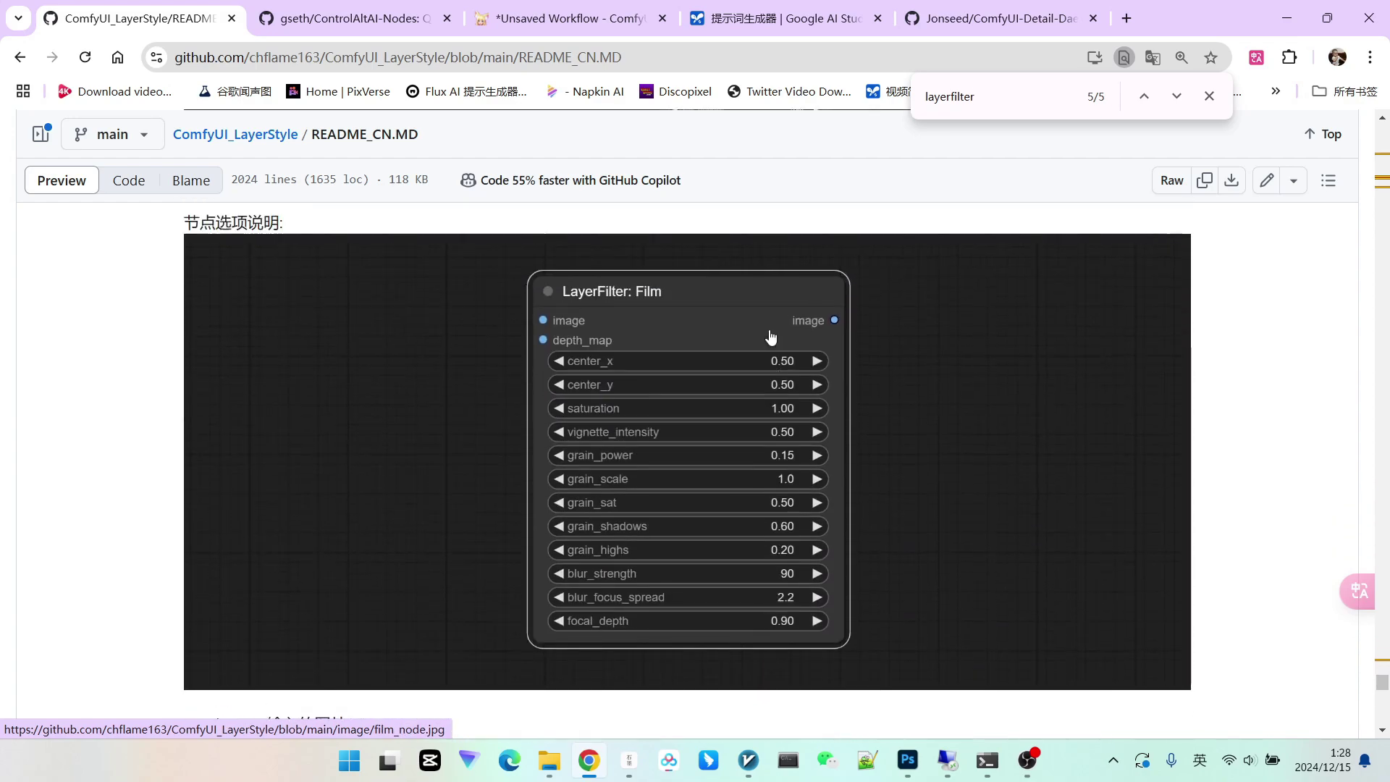
scroll(739, 464, down, 11)
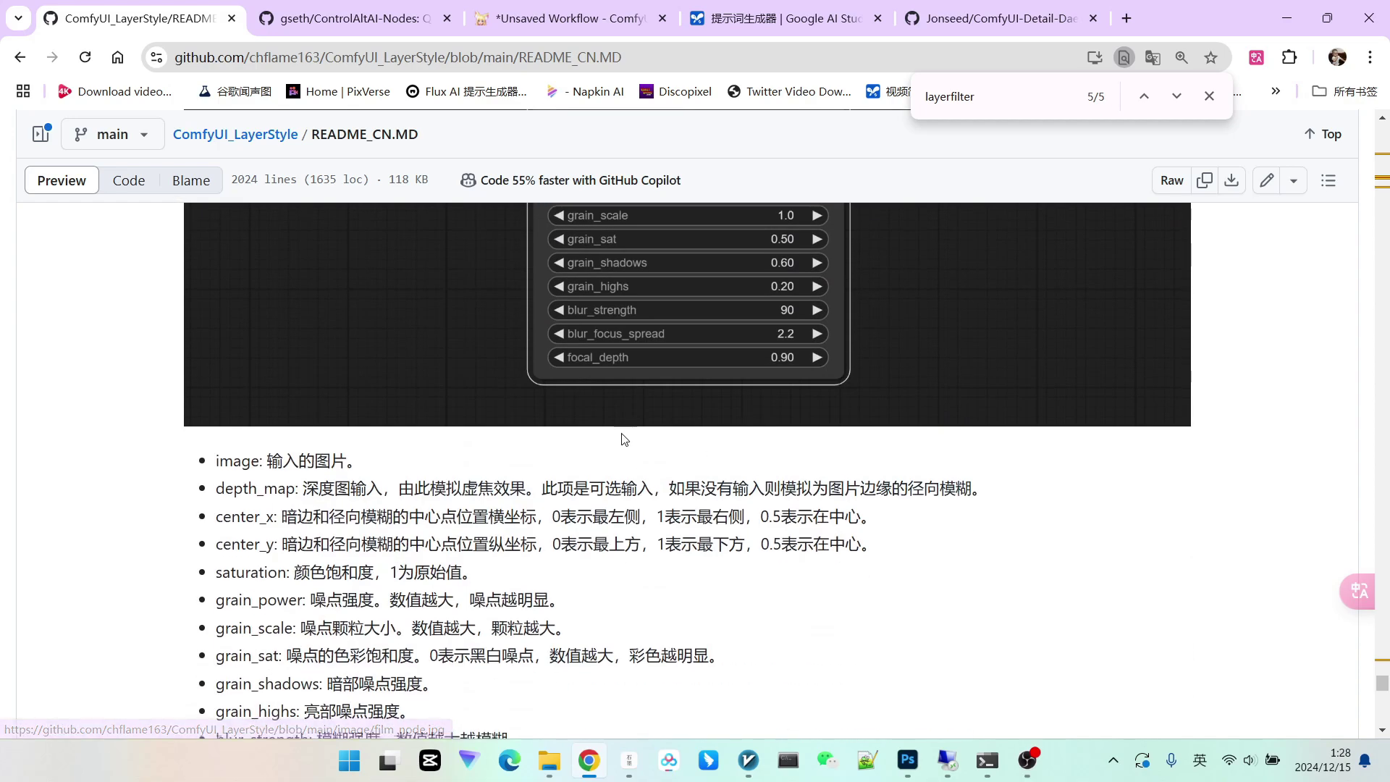
scroll(636, 487, down, 7)
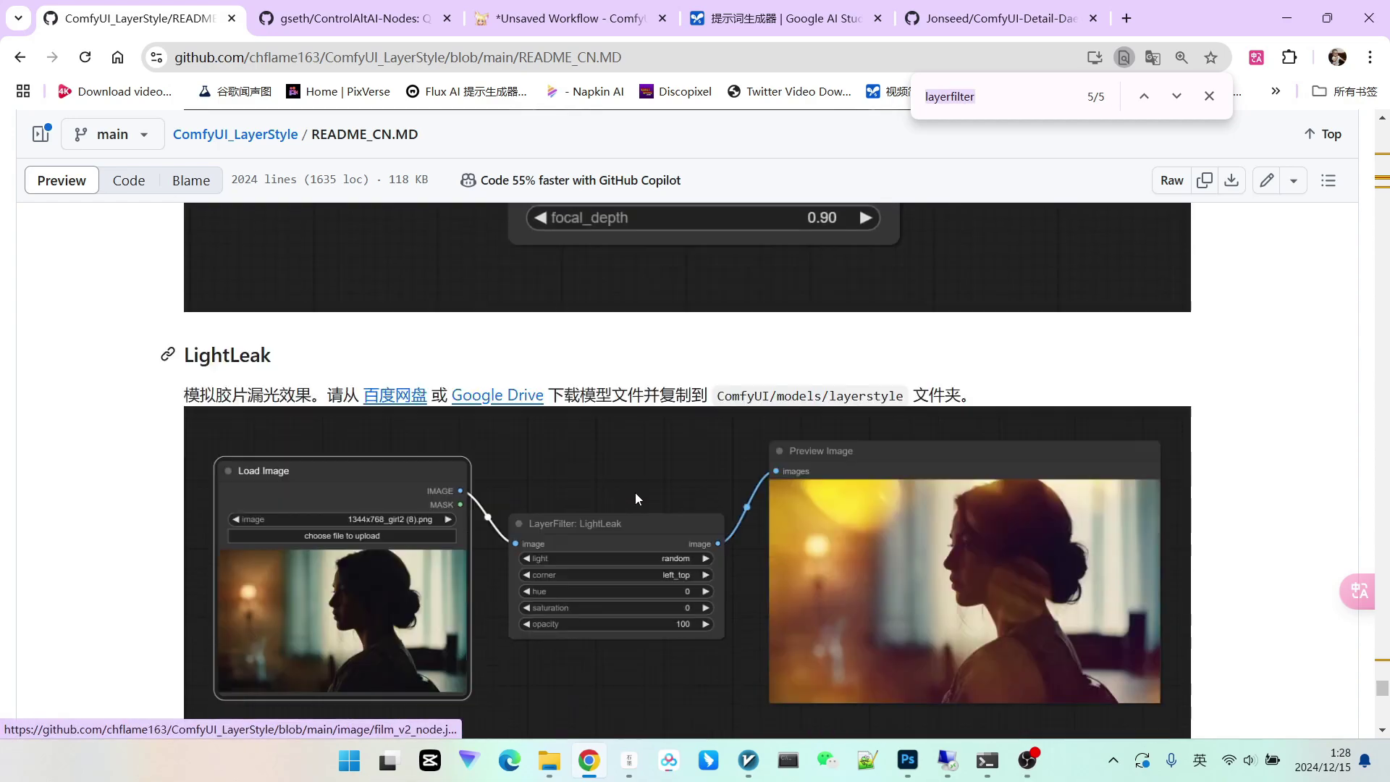
Read the Film node's option descriptions, highlighting the explanations of the grain parameters
scroll(655, 456, up, 8)
scroll(697, 492, up, 6)
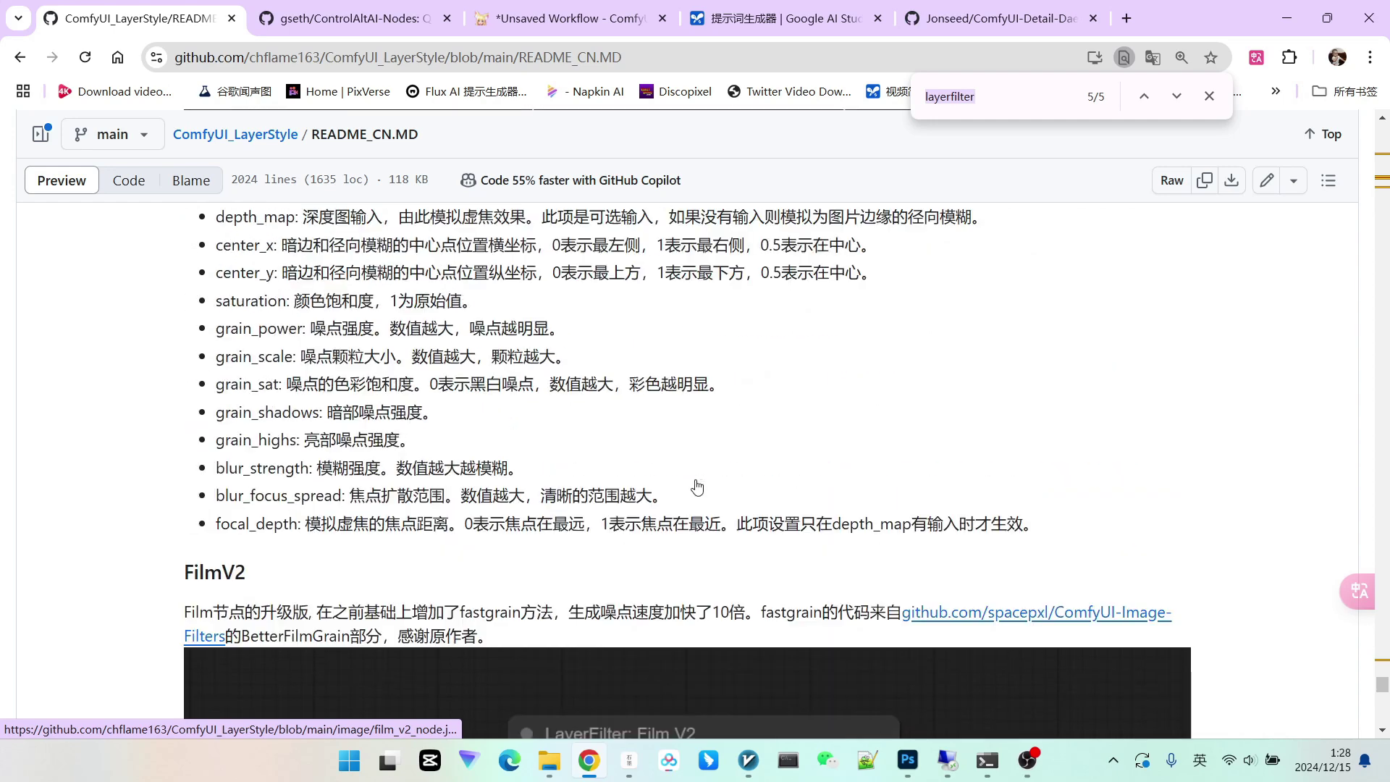
drag(297, 454, 425, 453)
drag(326, 512, 364, 537)
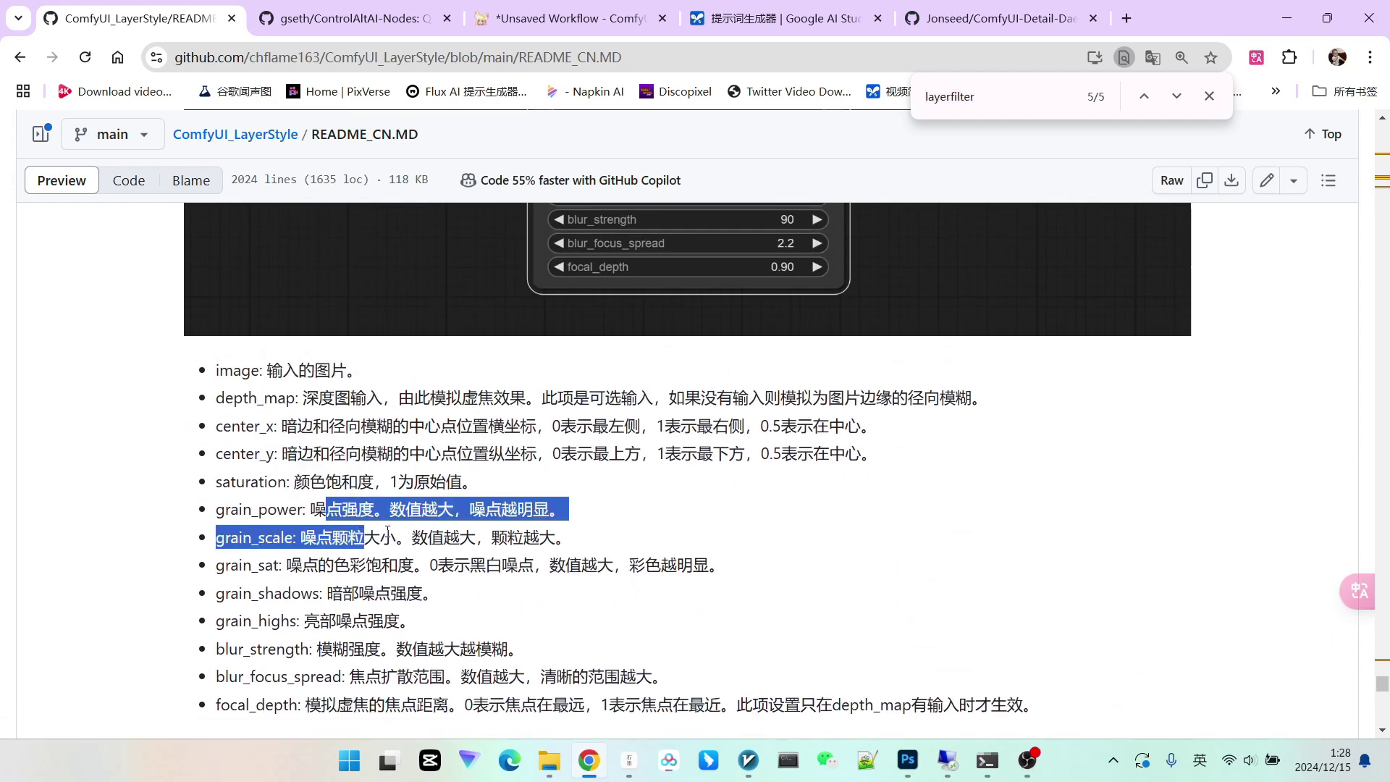
drag(342, 590, 375, 590)
click(464, 593)
scroll(624, 494, down, 1)
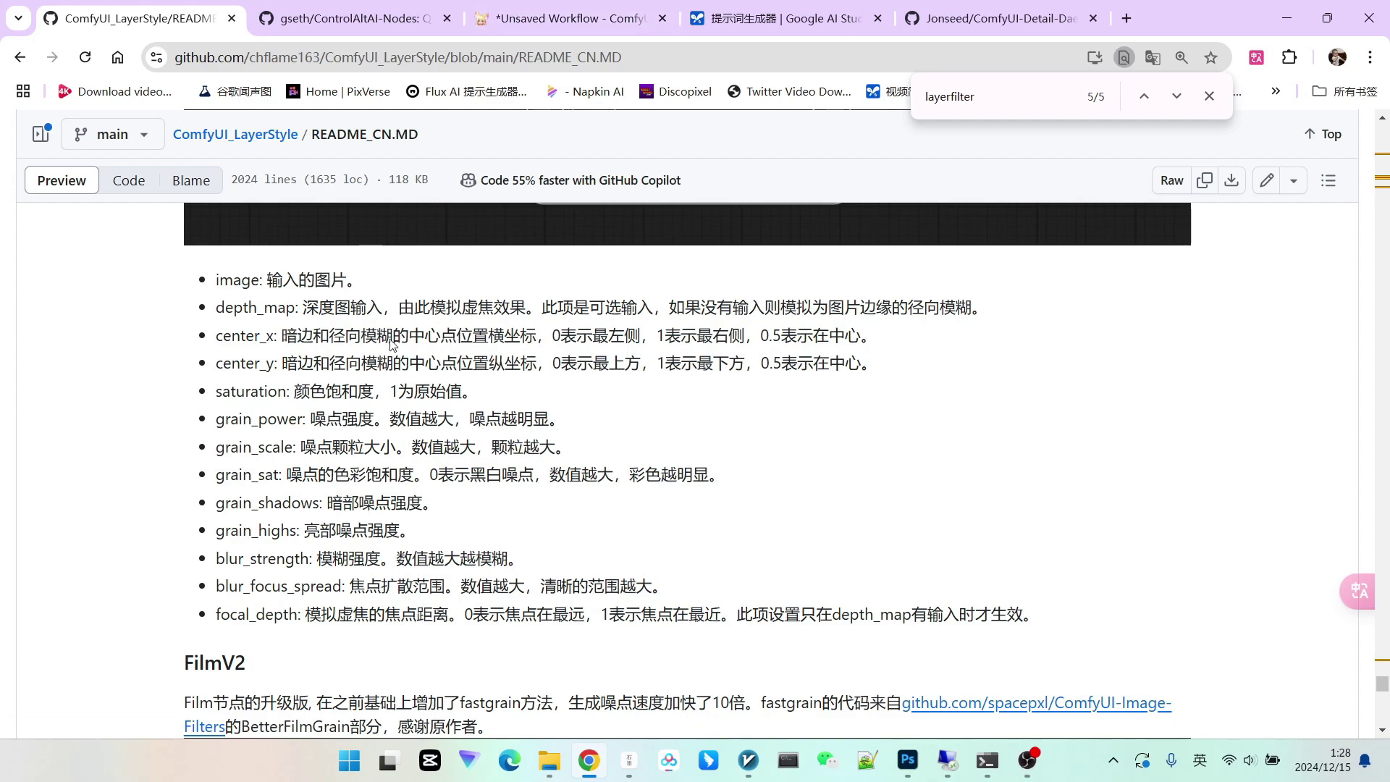
Return to the ComfyUI workflow and examine the Film V2 portrait's face, skin and hair up close
click(565, 18)
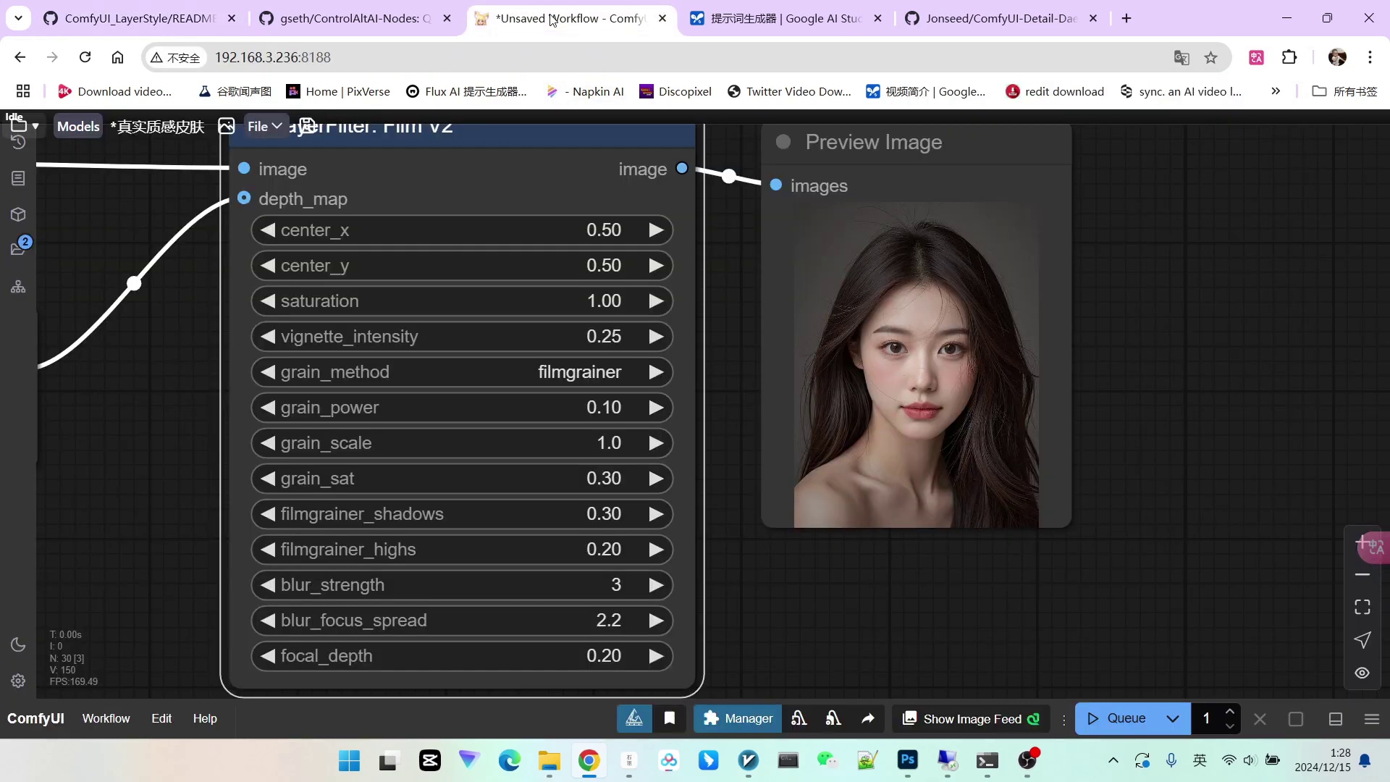
scroll(1033, 373, up, 10)
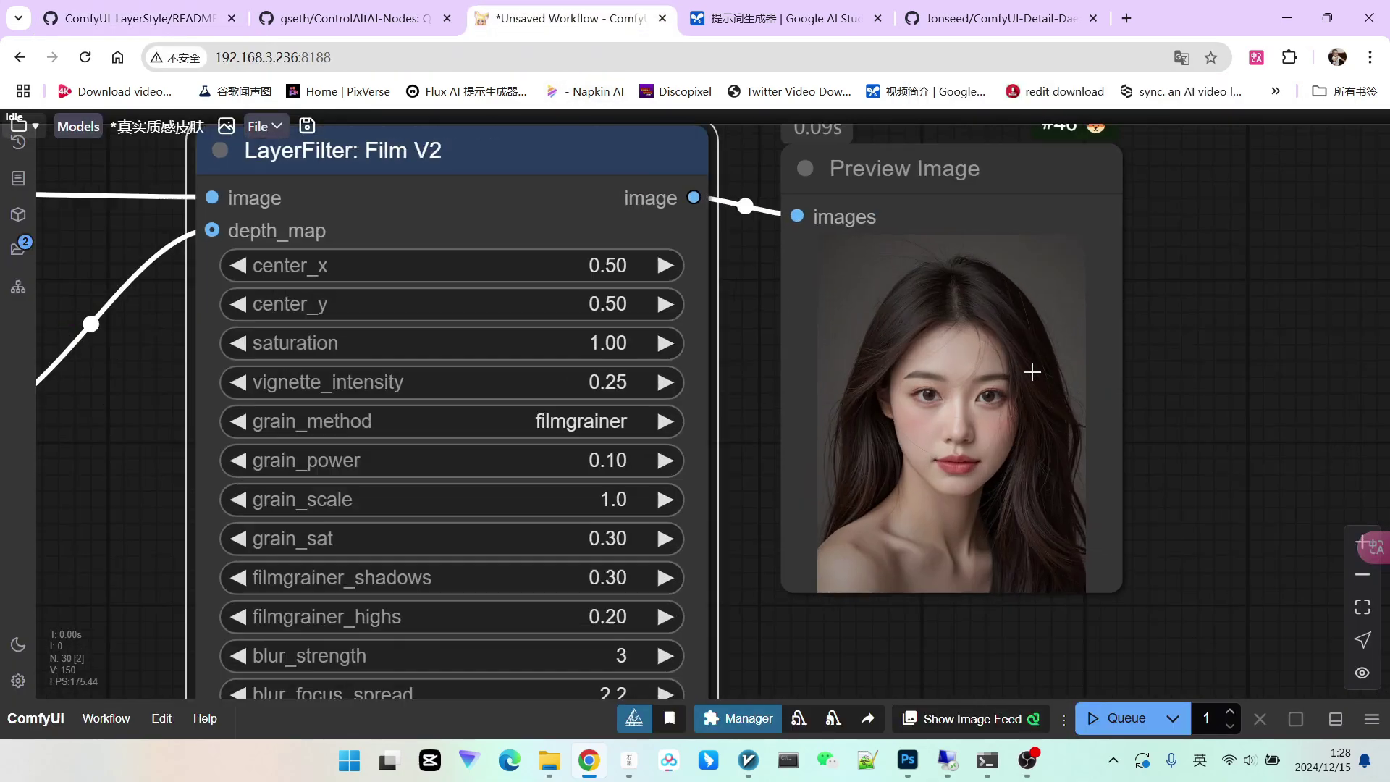
scroll(920, 410, up, 8)
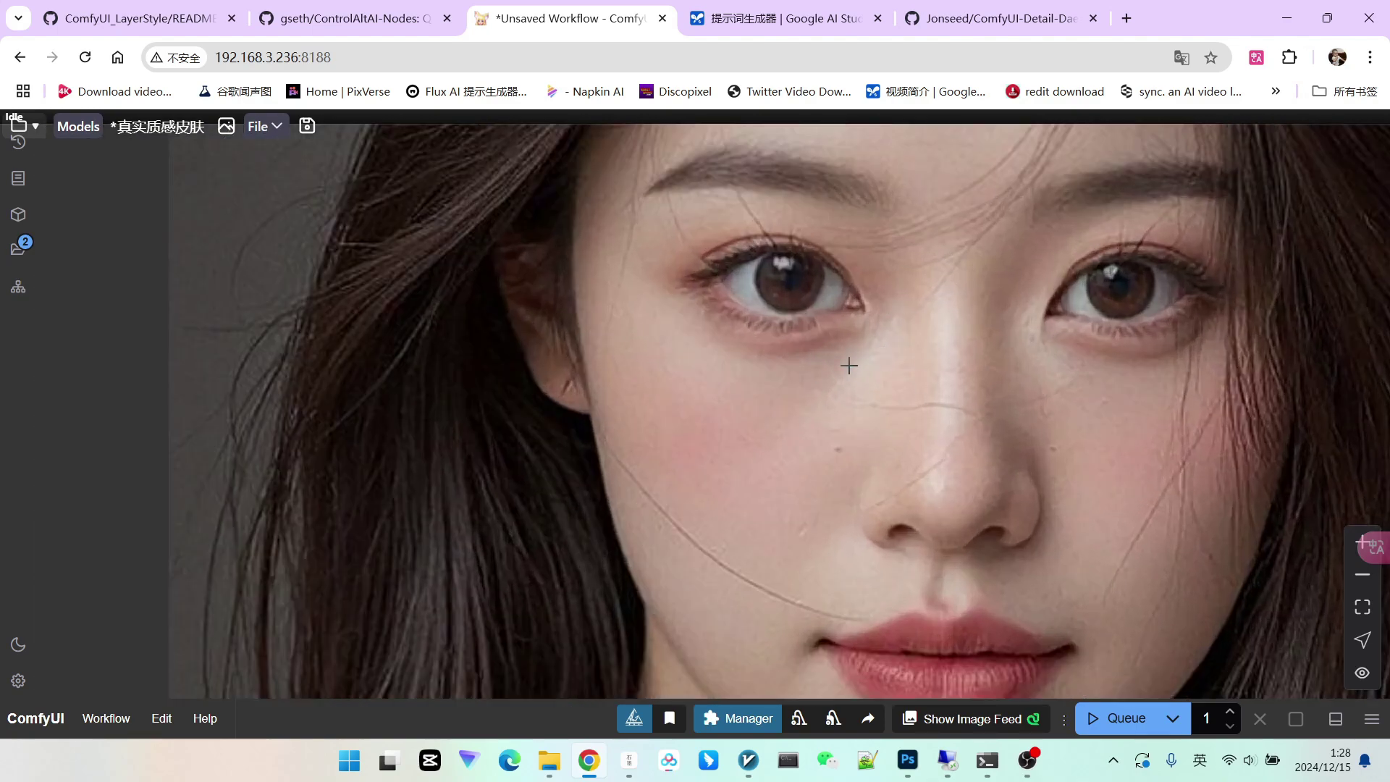
scroll(850, 366, down, 10)
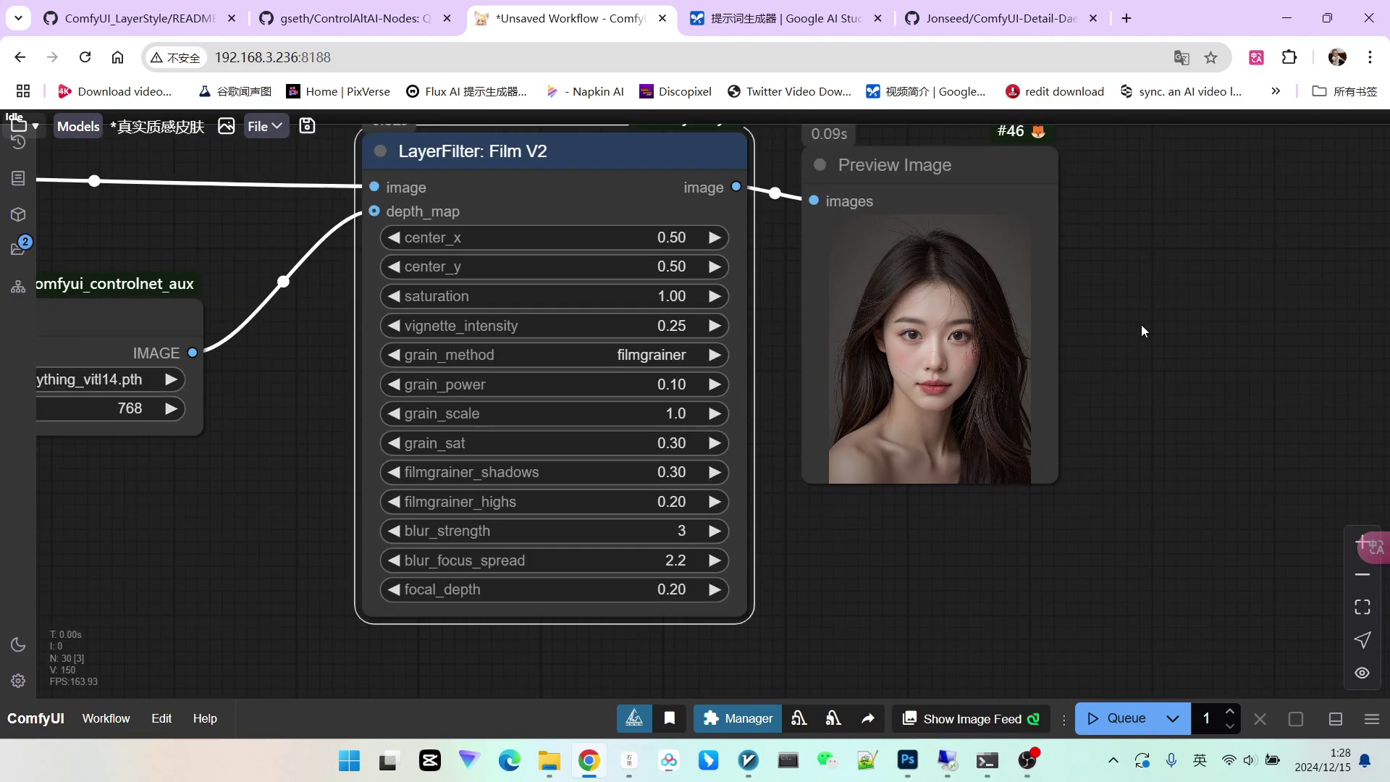
drag(1142, 325, 1043, 364)
scroll(1023, 366, up, 2)
scroll(1023, 366, down, 3)
scroll(905, 397, up, 5)
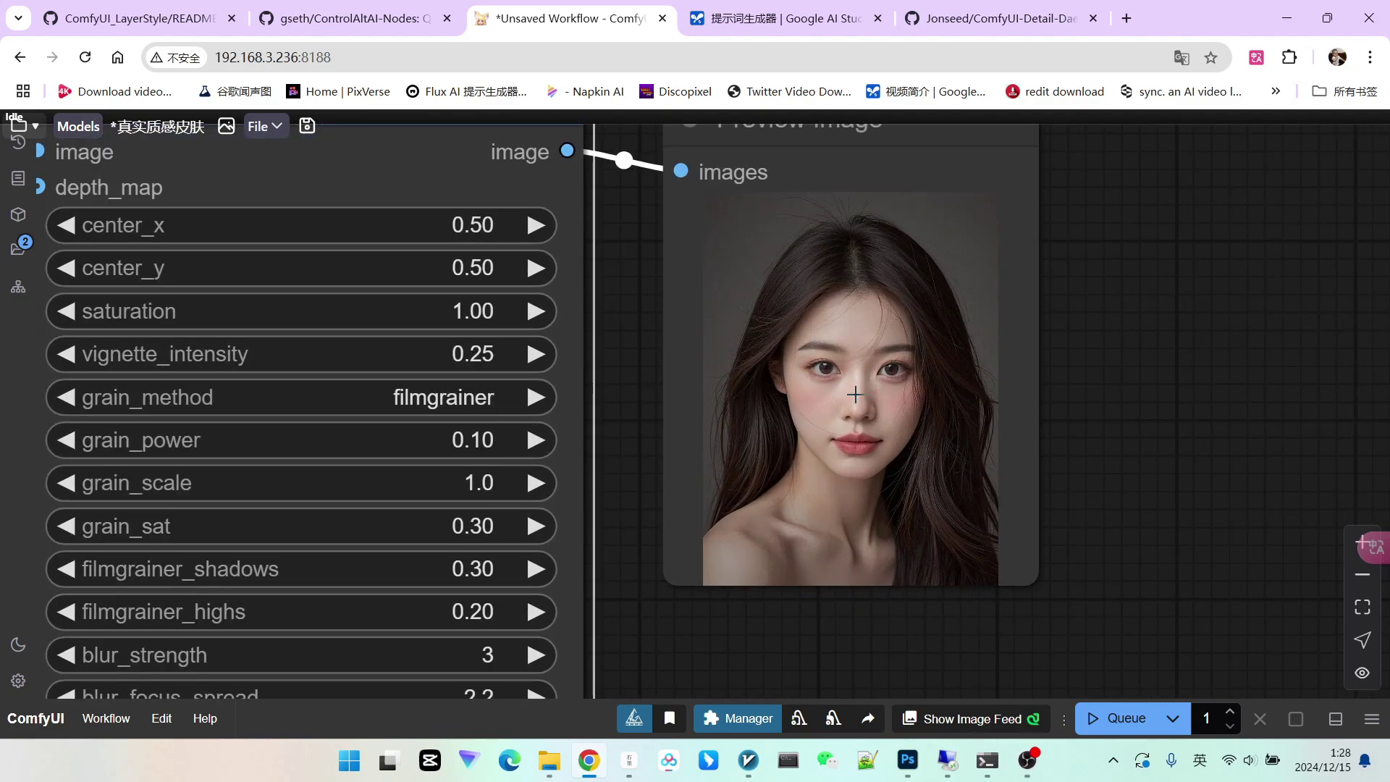
scroll(855, 393, up, 2)
scroll(865, 377, down, 8)
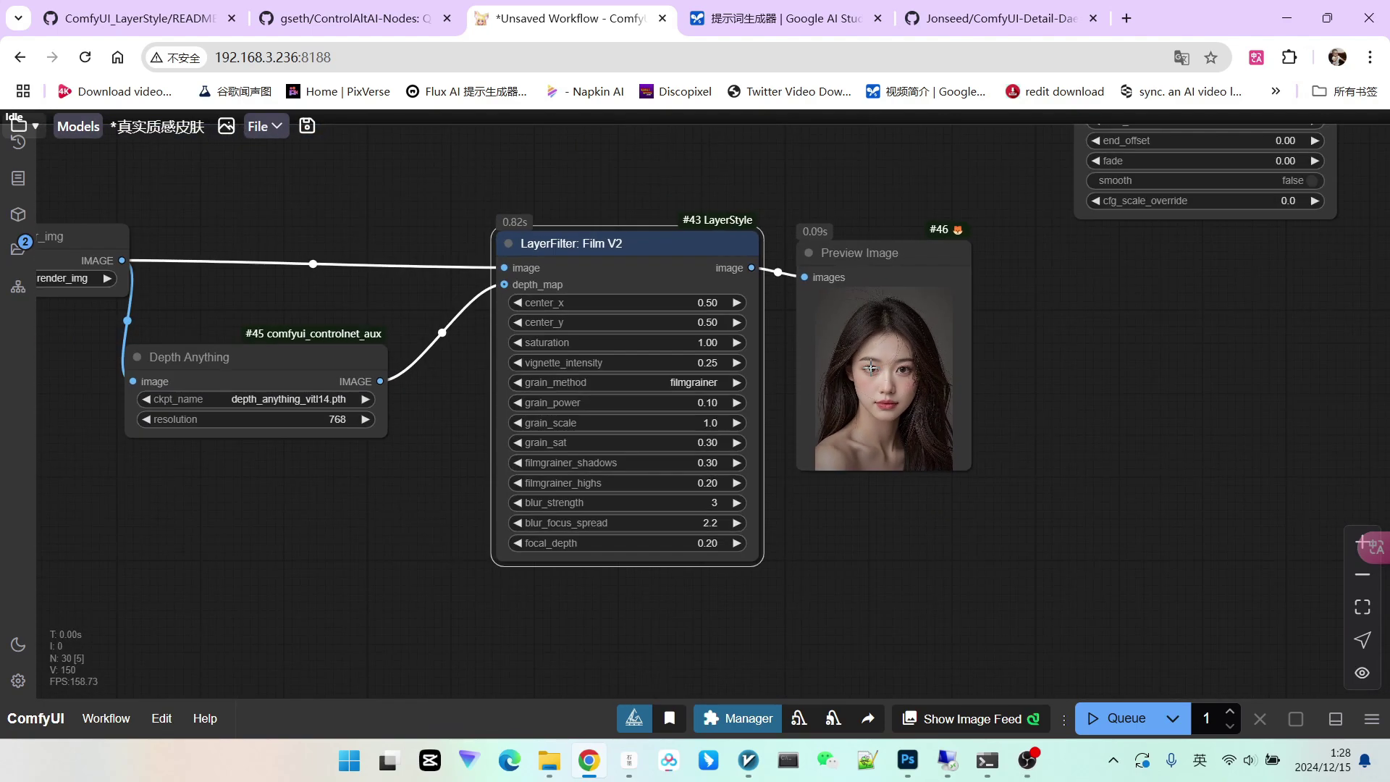
Move Film V2's Preview Image node lower and add a Noise Plus Blend node in the free space beside it
drag(869, 250, 856, 371)
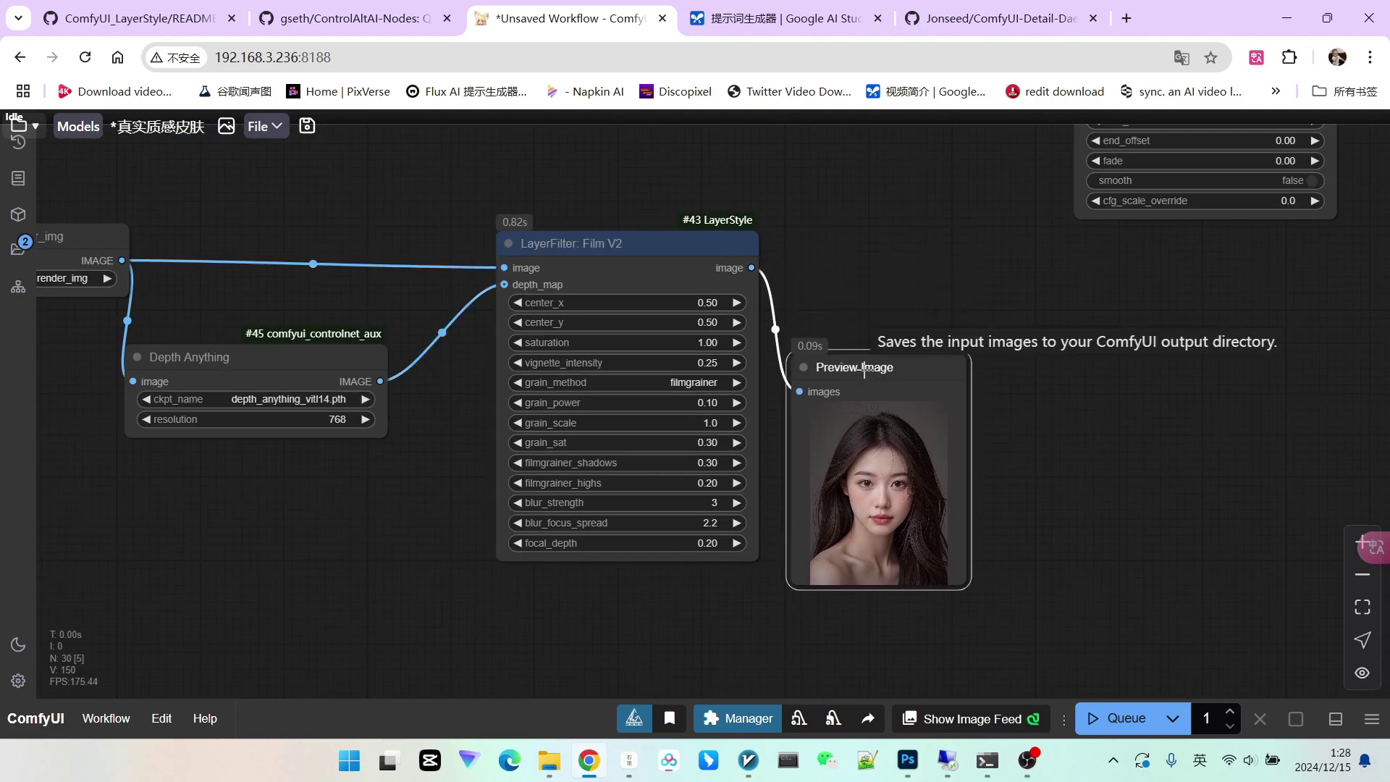
drag(1105, 355, 911, 353)
double_click(870, 347)
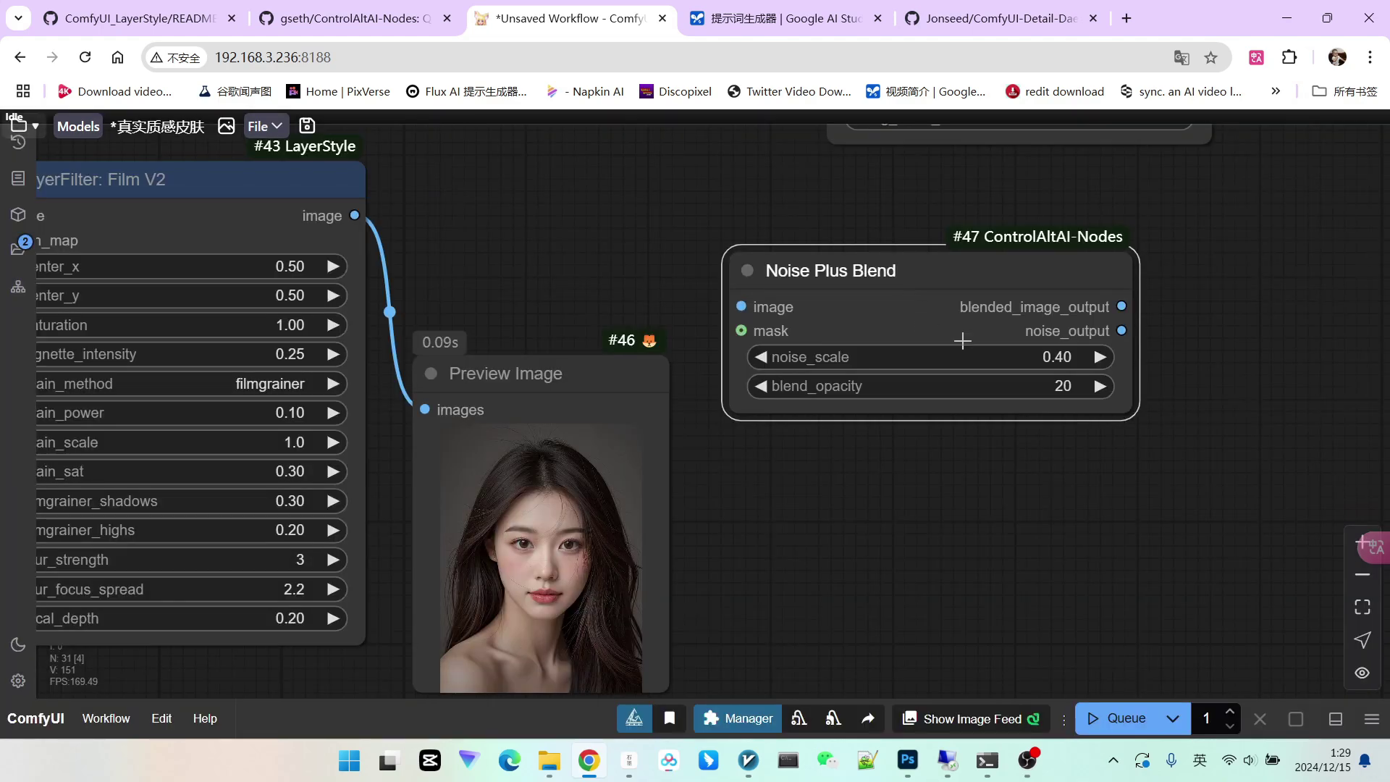
scroll(990, 393, down, 2)
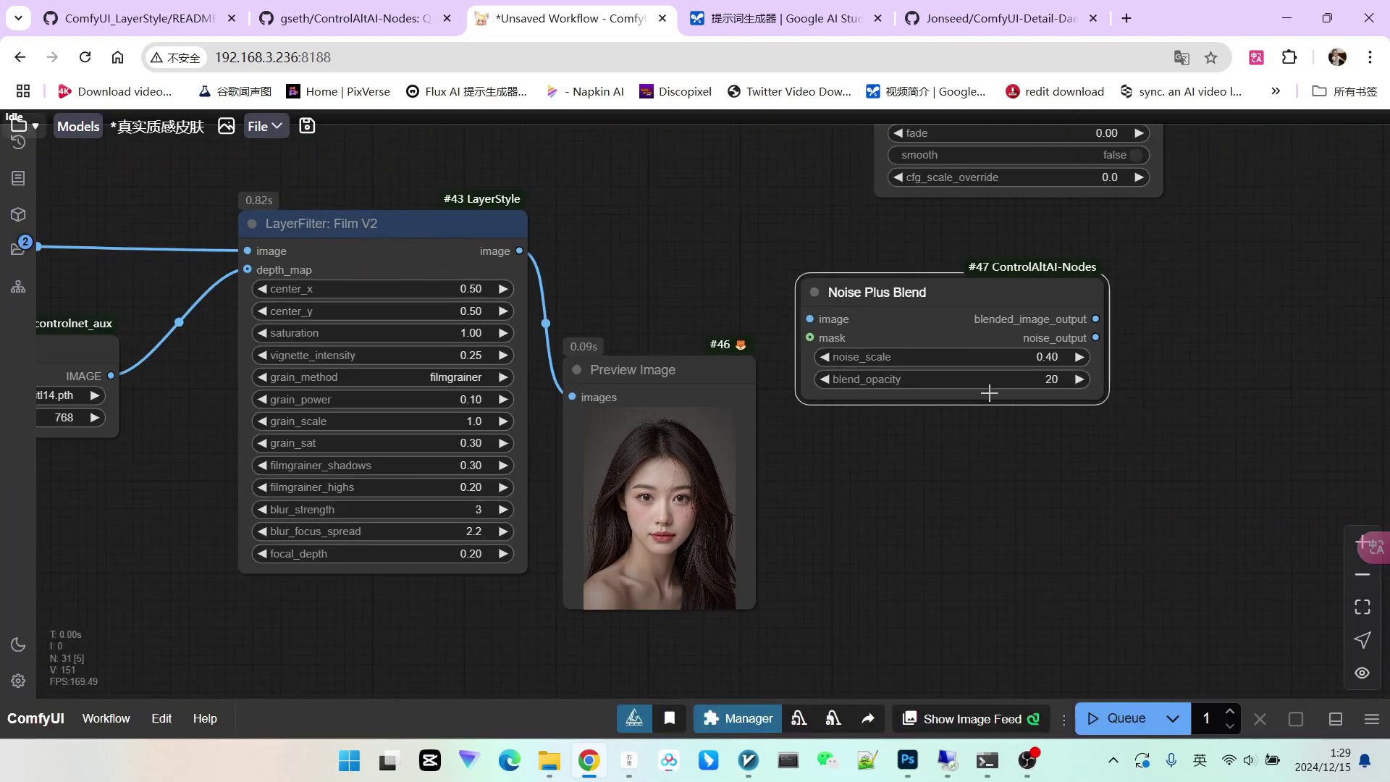
Shift the Preview Image node further down and place the Noise Plus Blend node higher, level with the top of Film V2
drag(693, 373, 699, 445)
scroll(718, 333, down, 3)
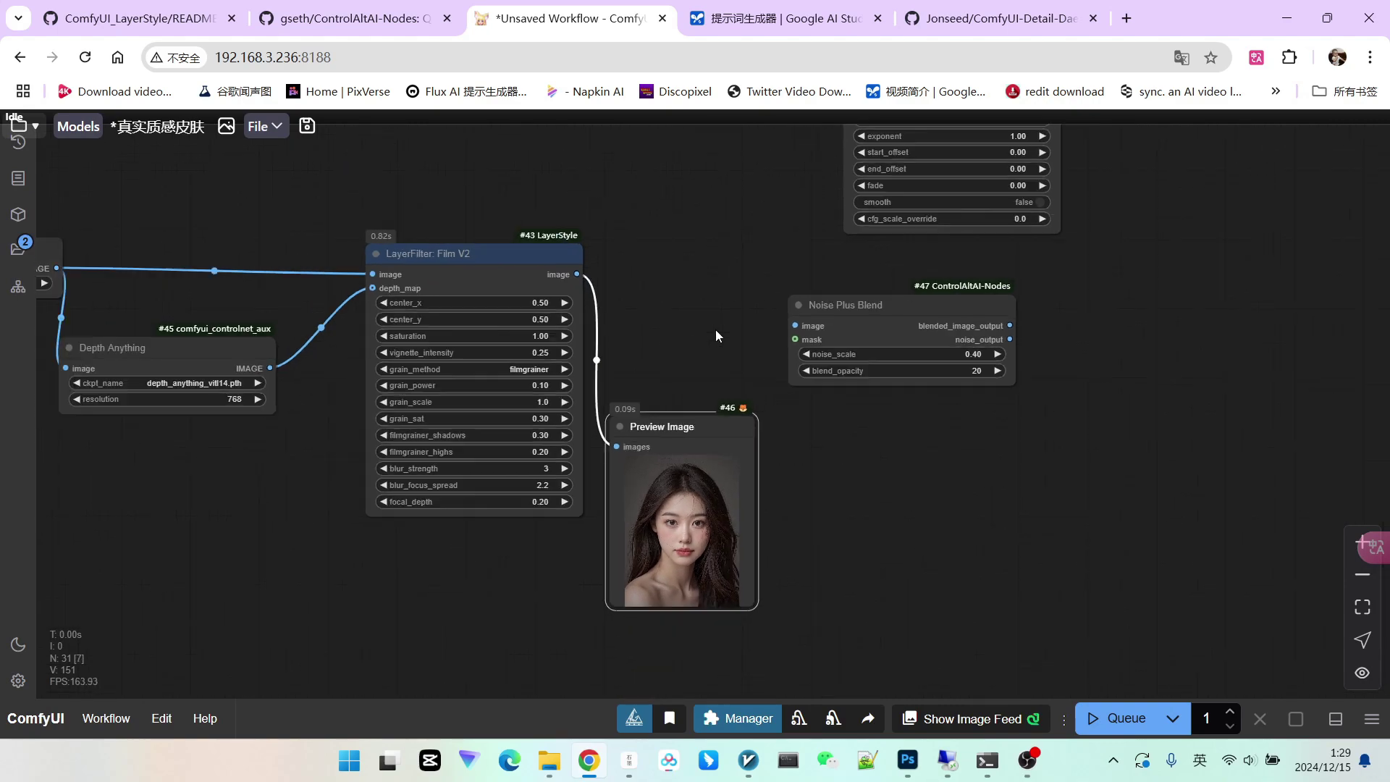
scroll(659, 427, up, 3)
scroll(657, 427, up, 1)
drag(955, 261, 882, 219)
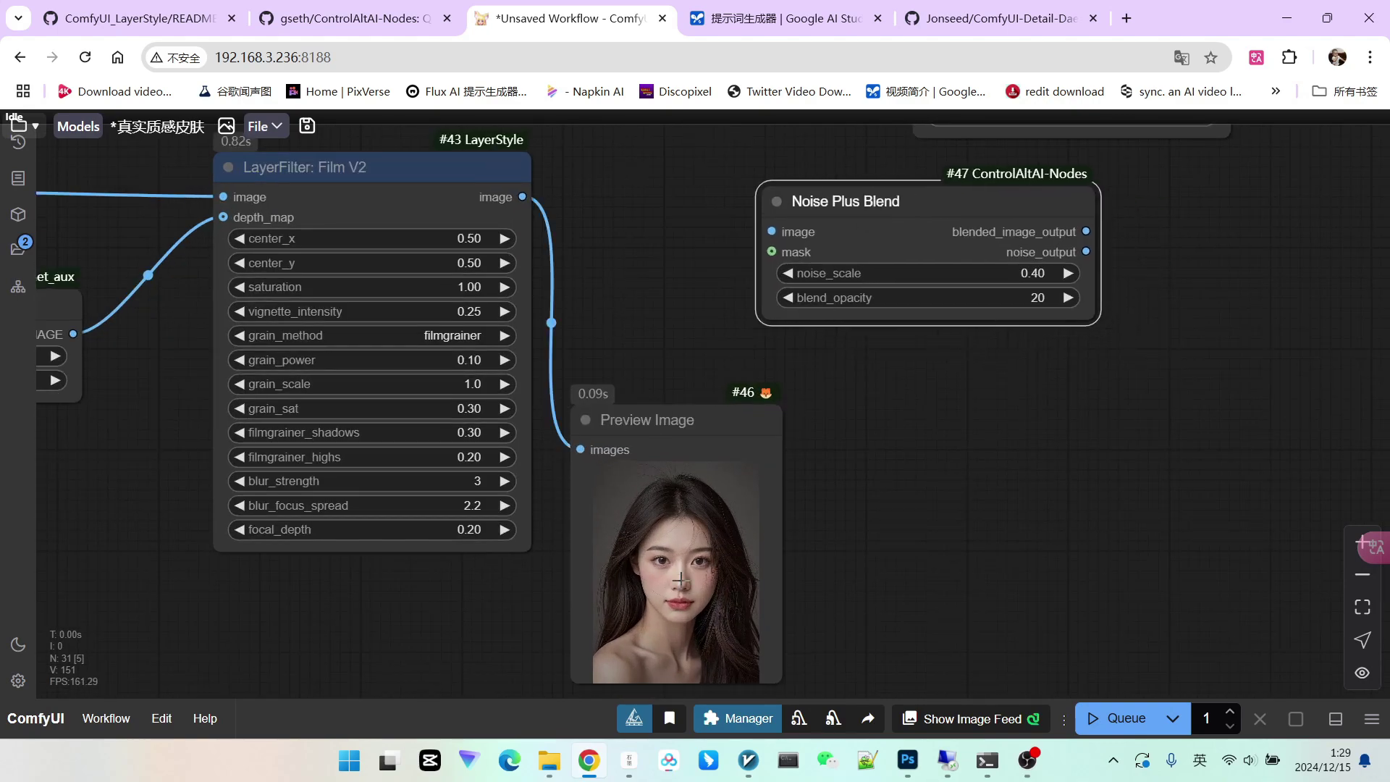
Inspect the Film V2 portrait in its preview up close once more before noise is blended in
scroll(760, 510, up, 2)
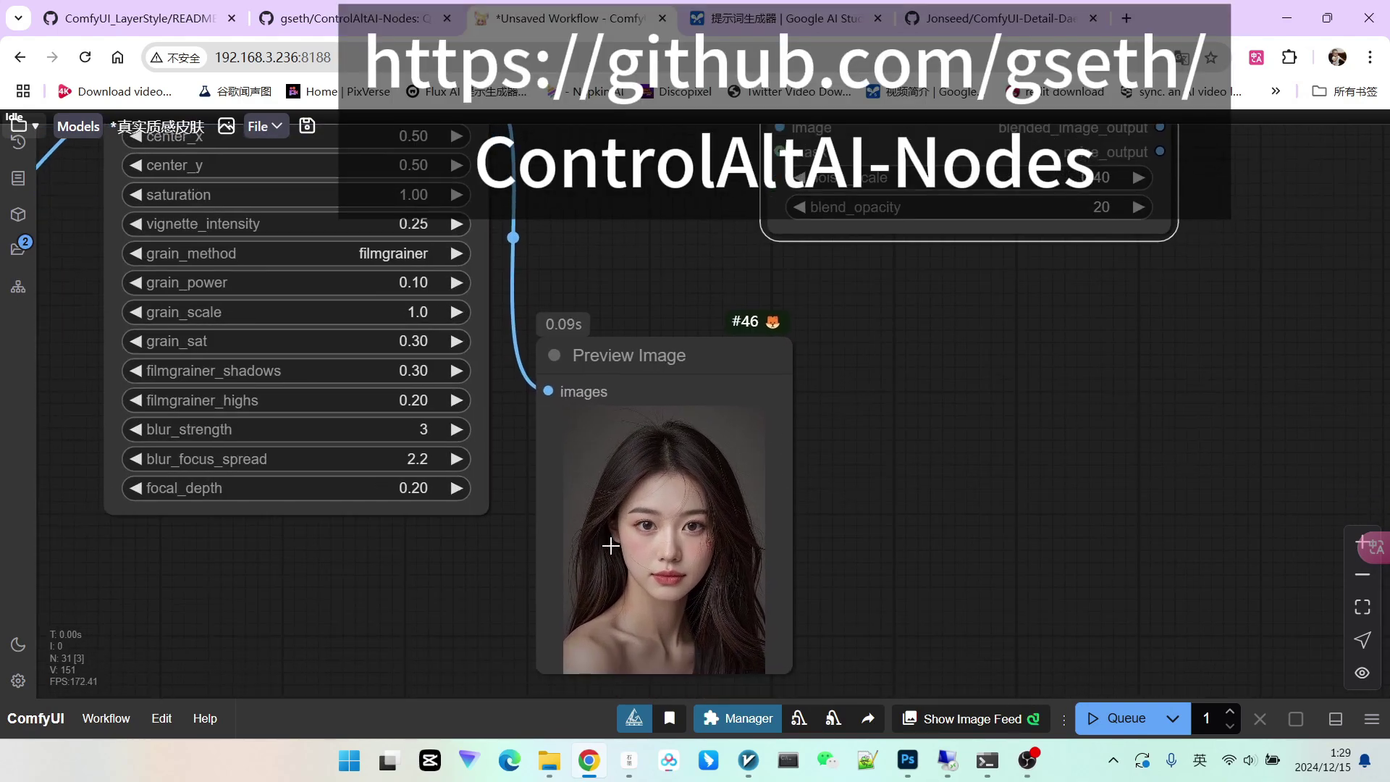
scroll(658, 527, up, 10)
scroll(701, 460, down, 12)
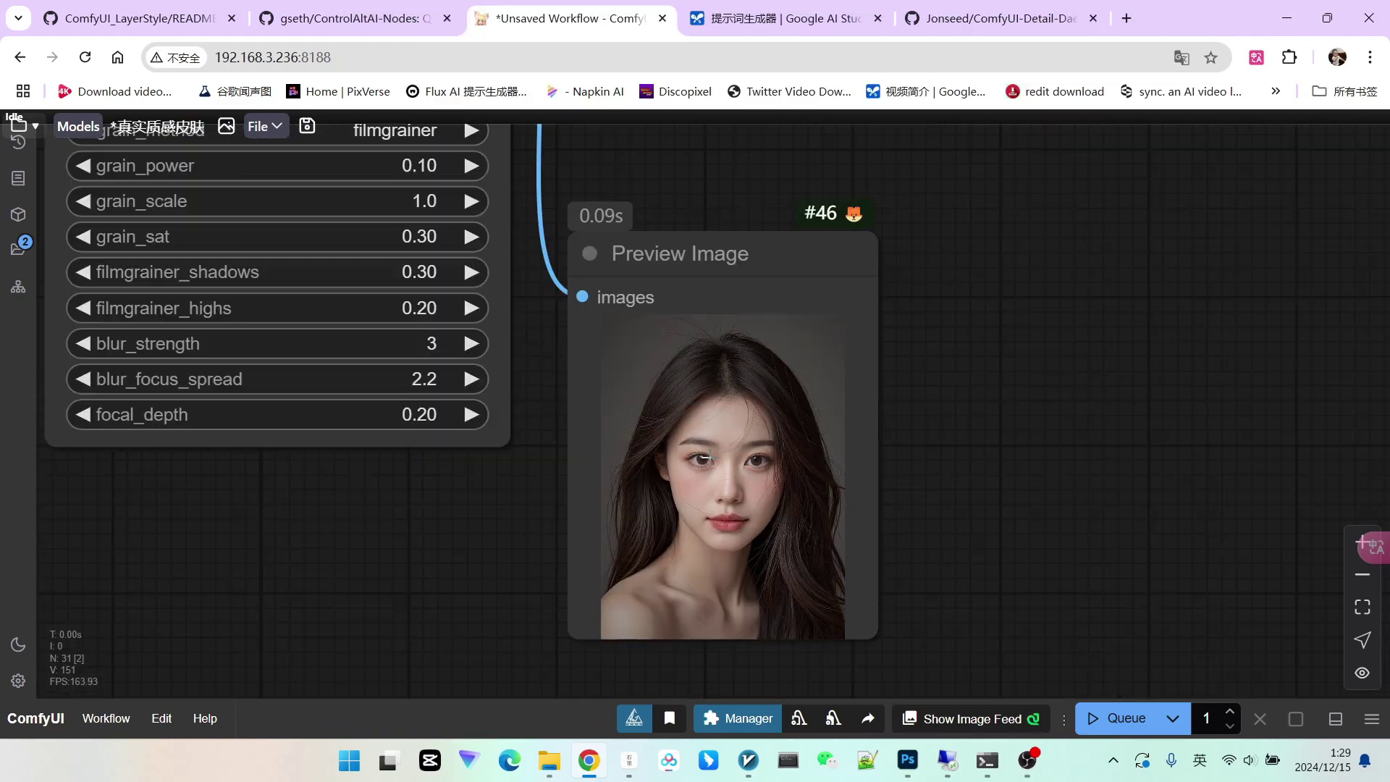
Feed Film V2's image output into the Noise Plus Blend image input and move the Noise Plus Blend node further right
drag(858, 396, 895, 519)
drag(917, 283, 969, 318)
scroll(776, 346, down, 2)
drag(734, 346, 811, 328)
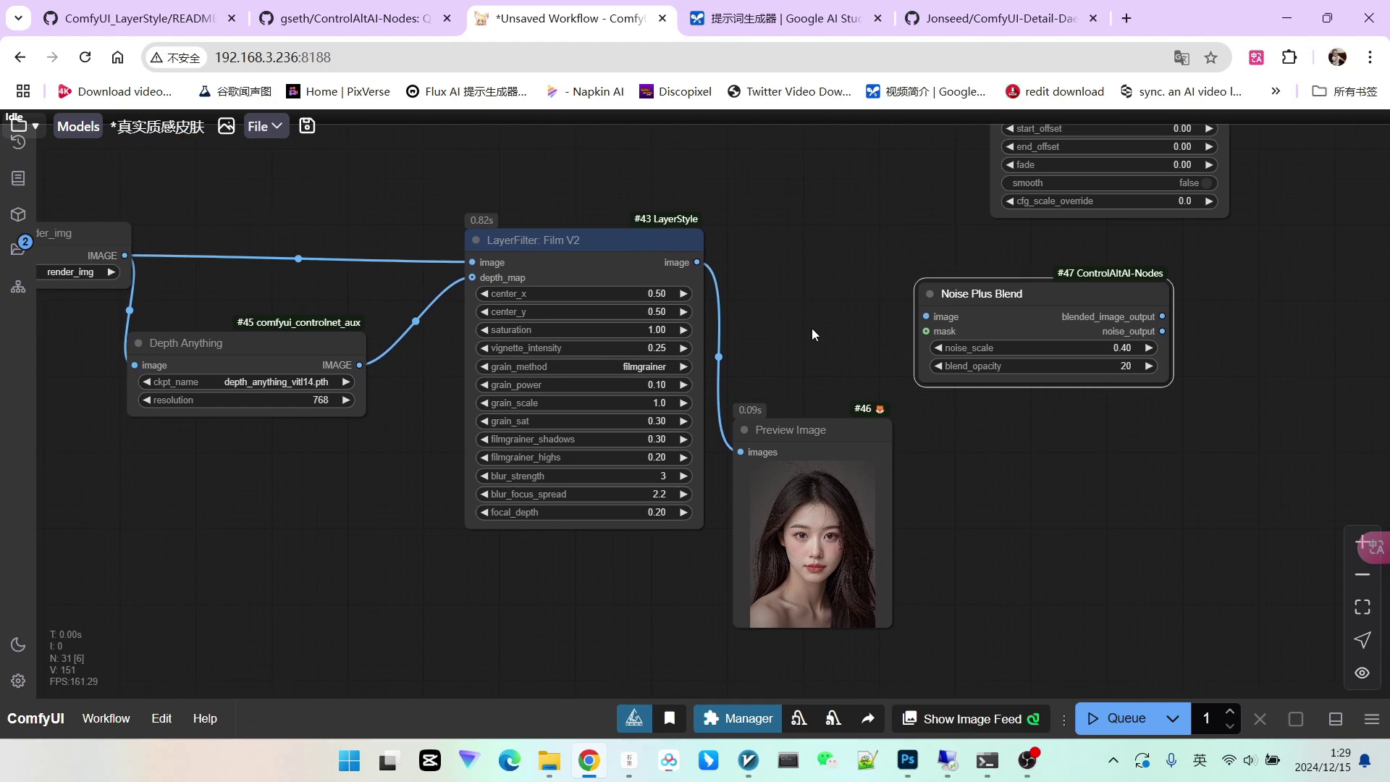
drag(697, 262, 1105, 287)
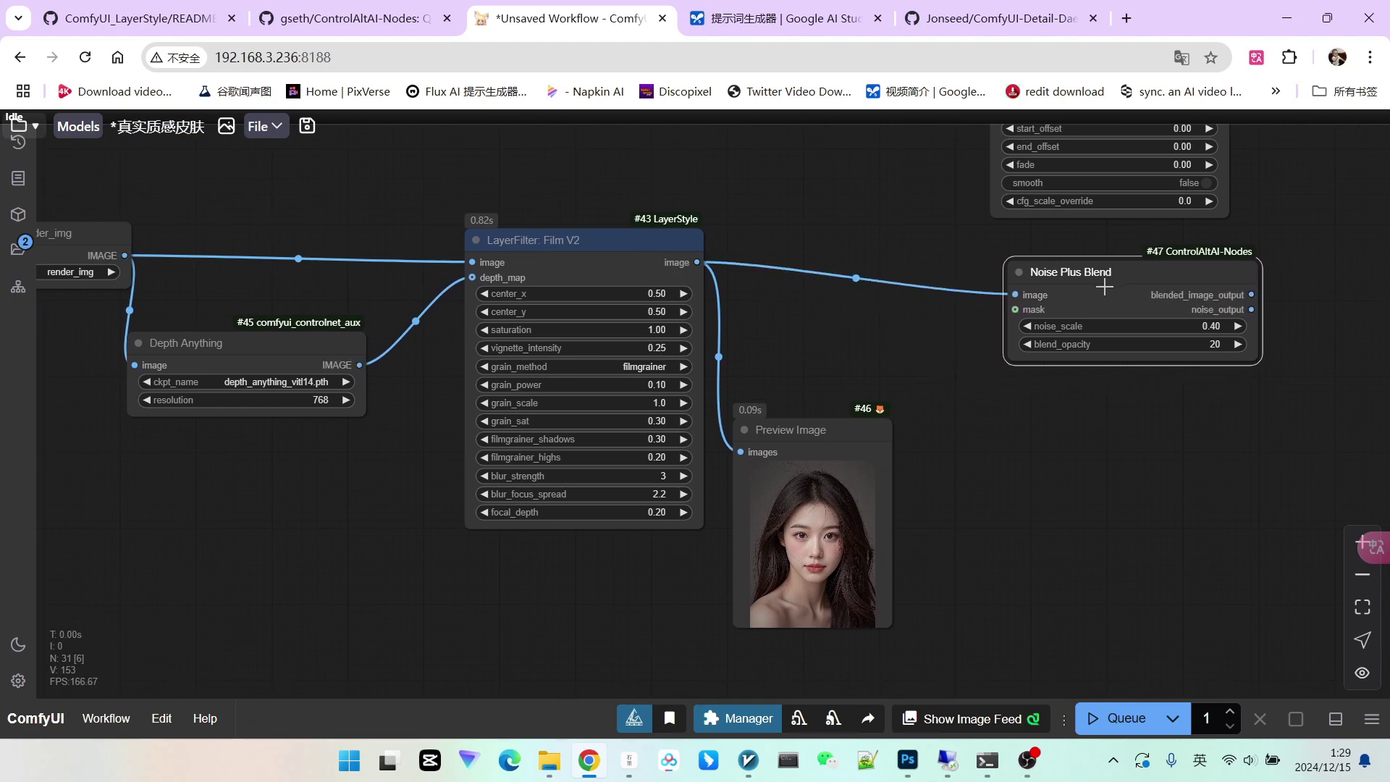
scroll(1014, 319, up, 2)
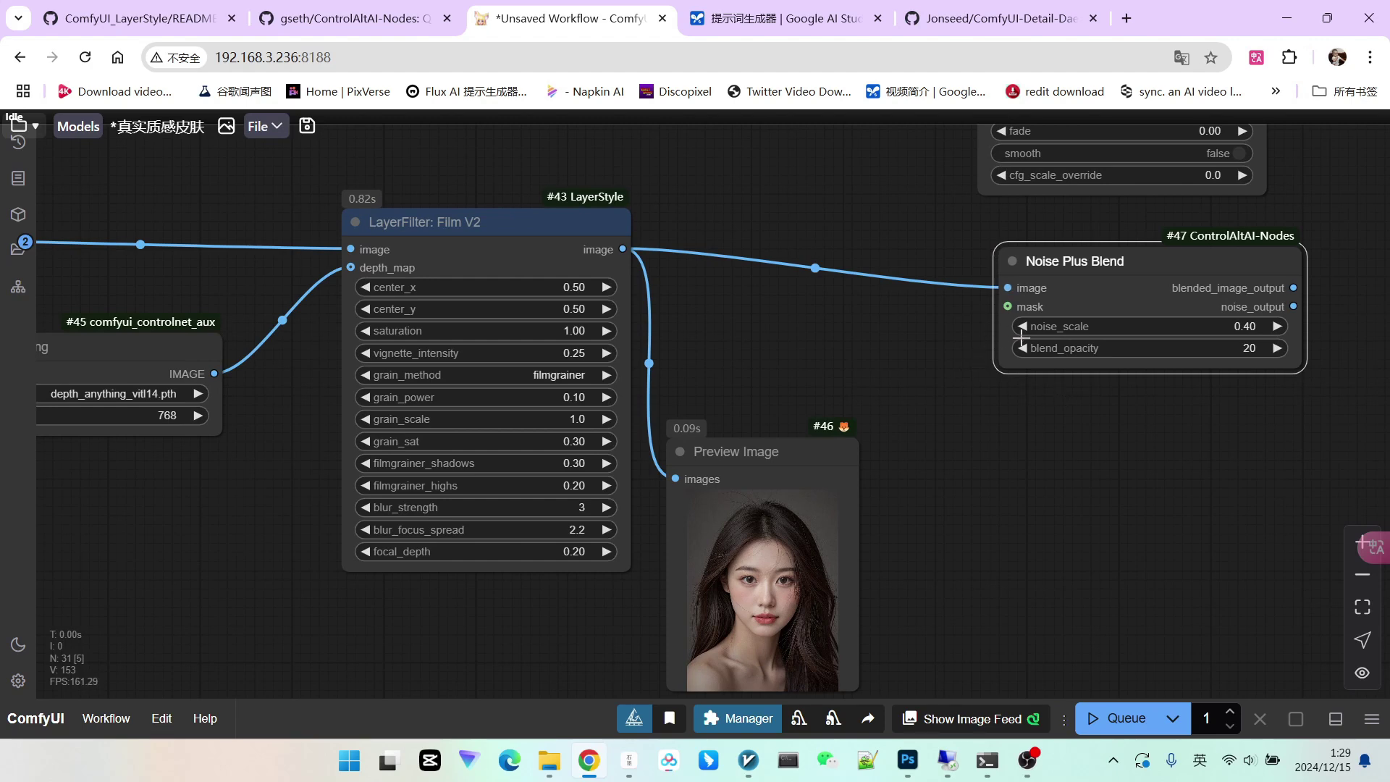
scroll(989, 366, down, 4)
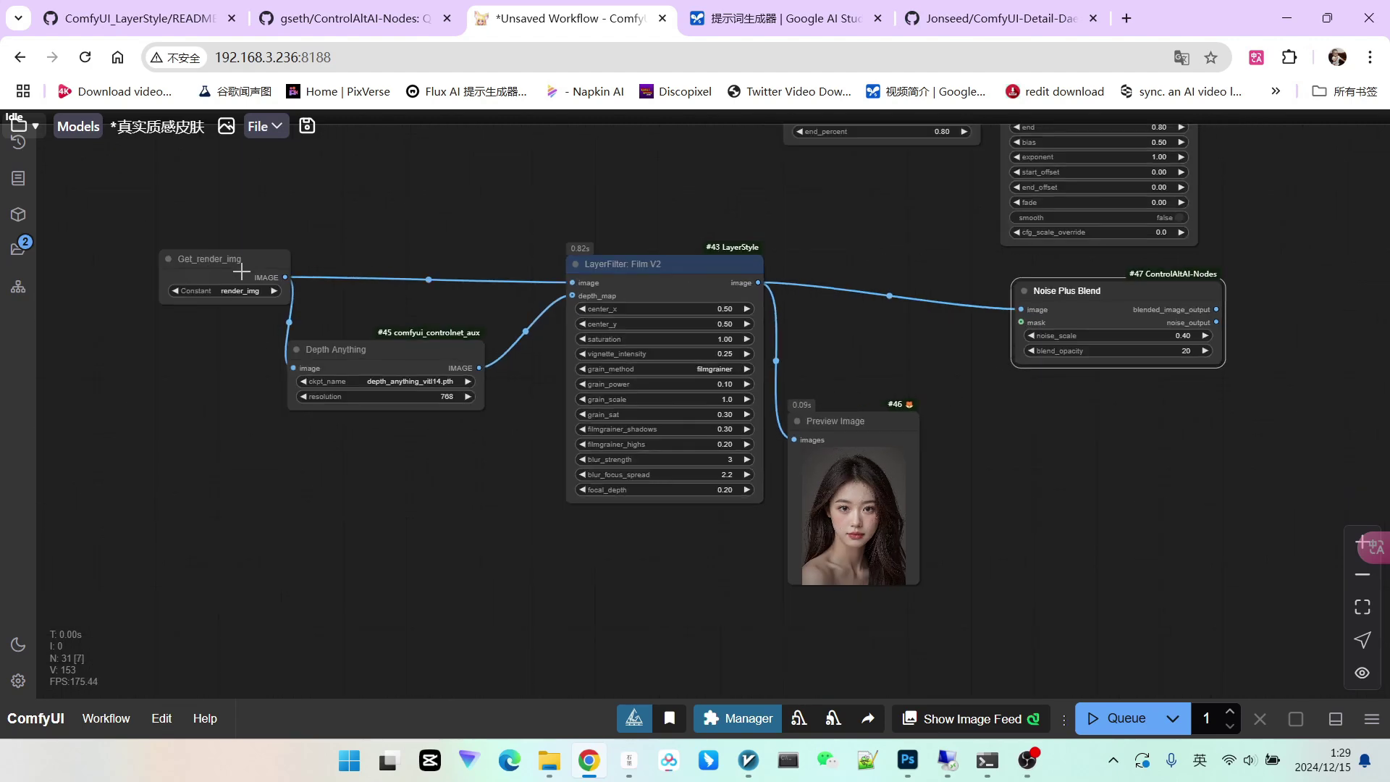
Move the Get_render_img node further left of Depth Anything and check the Film V2 portrait's face in its preview
drag(241, 271, 170, 269)
scroll(855, 516, up, 12)
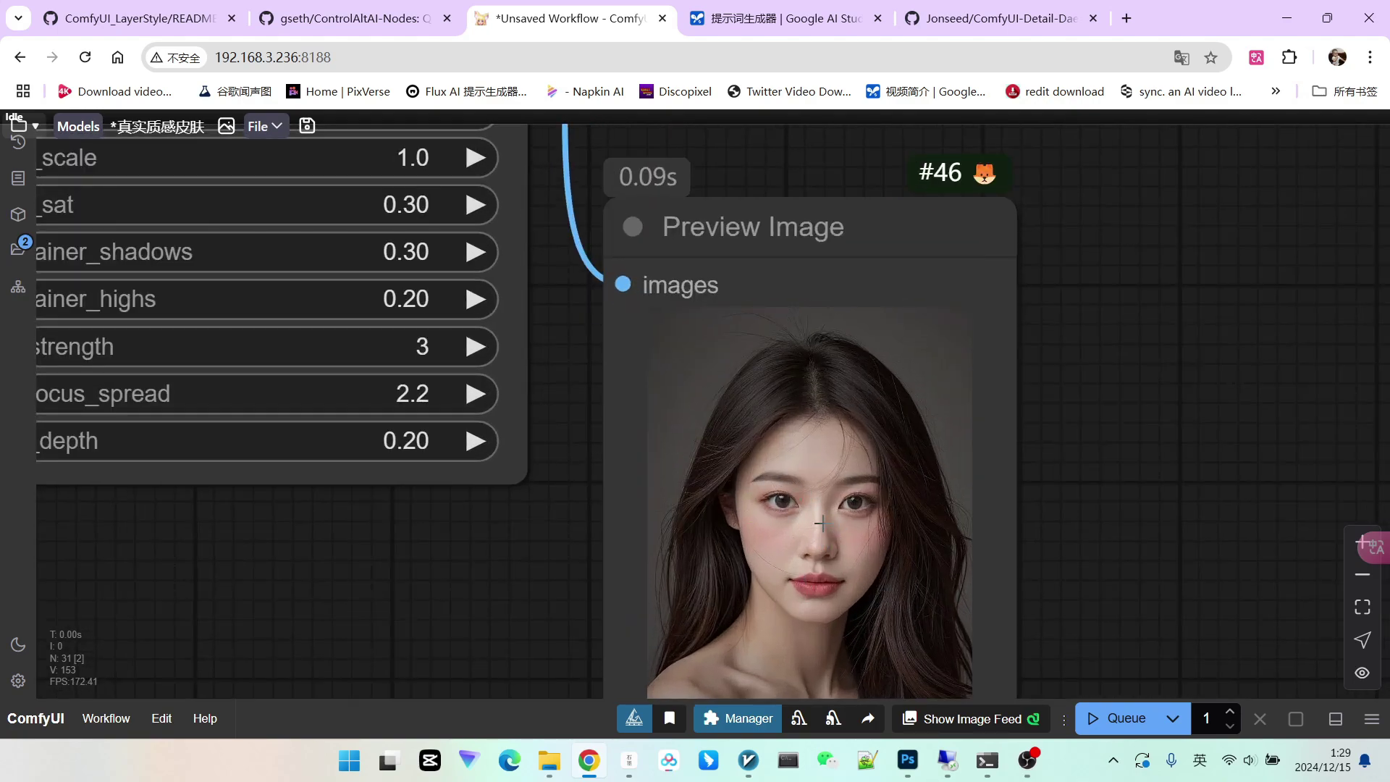
scroll(896, 509, down, 5)
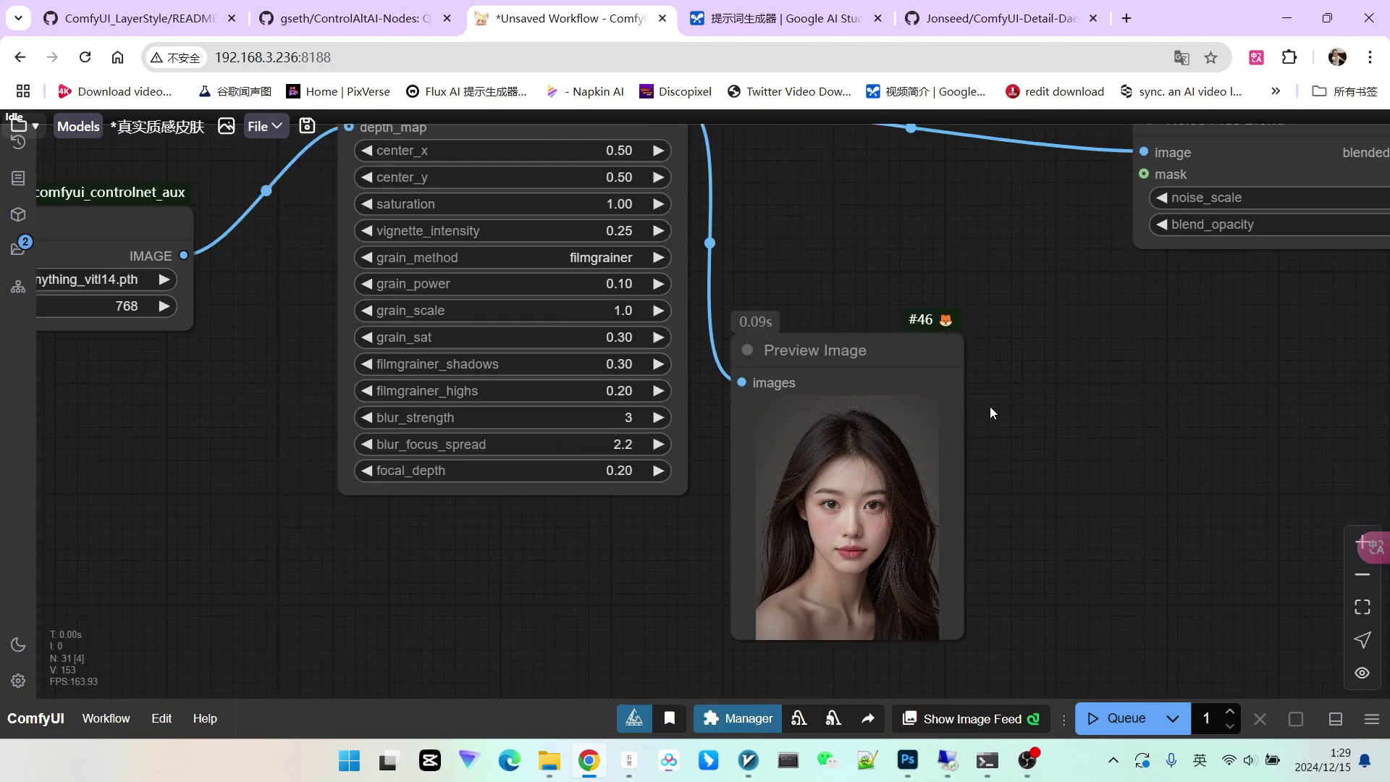
drag(1016, 411, 927, 437)
scroll(926, 437, down, 1)
scroll(928, 431, down, 4)
drag(254, 504, 566, 476)
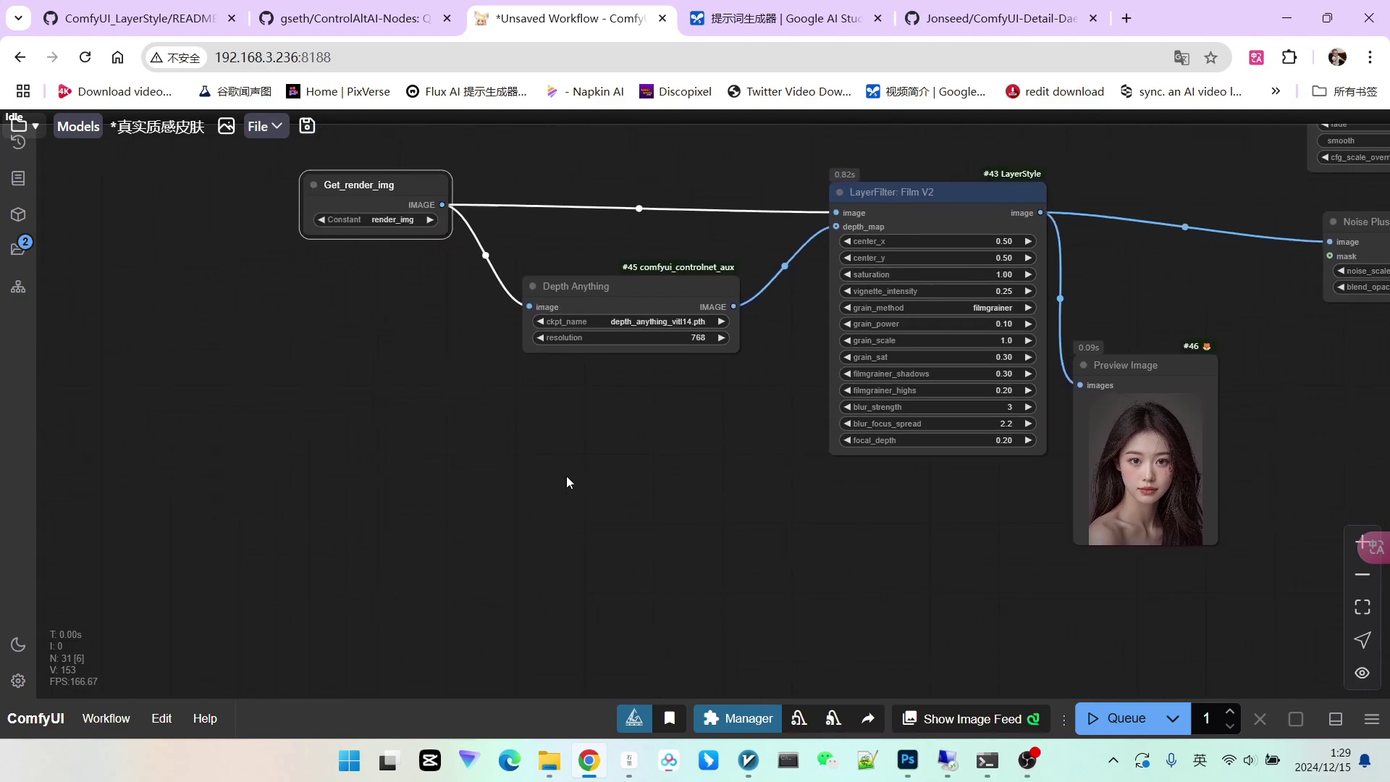
Add an A Person Face Landmark Mask Generator node below Depth Anything and feed it the render_img image
double_click(506, 457)
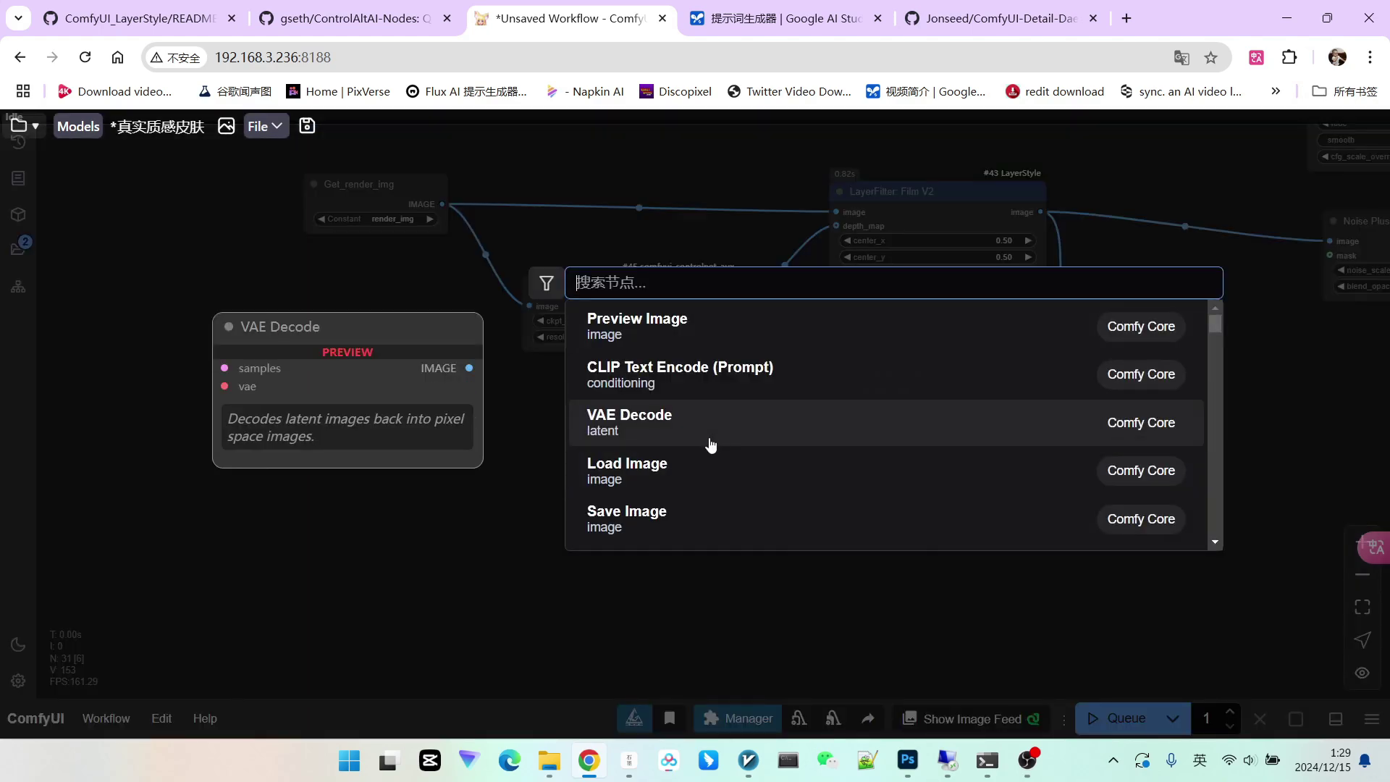
click(711, 445)
scroll(724, 449, up, 4)
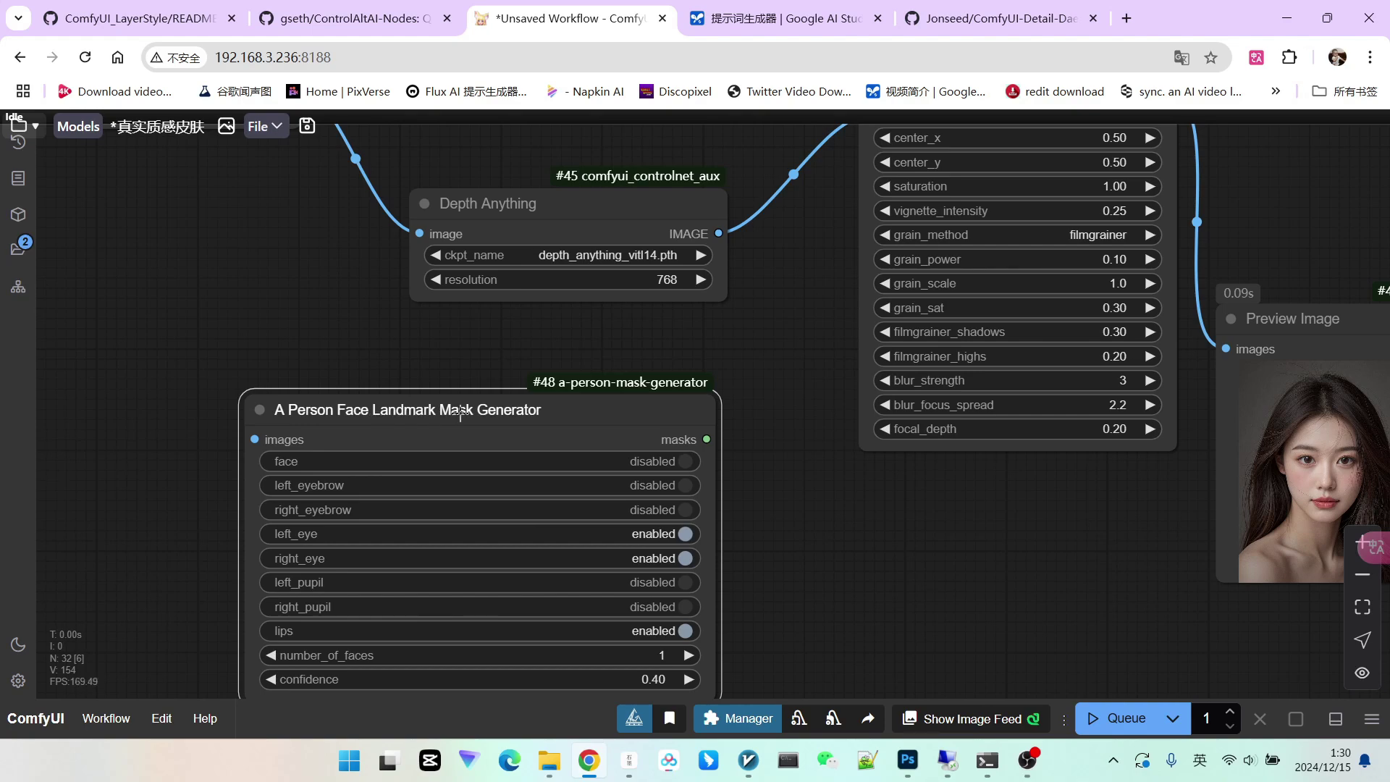
scroll(525, 406, down, 3)
scroll(412, 422, up, 2)
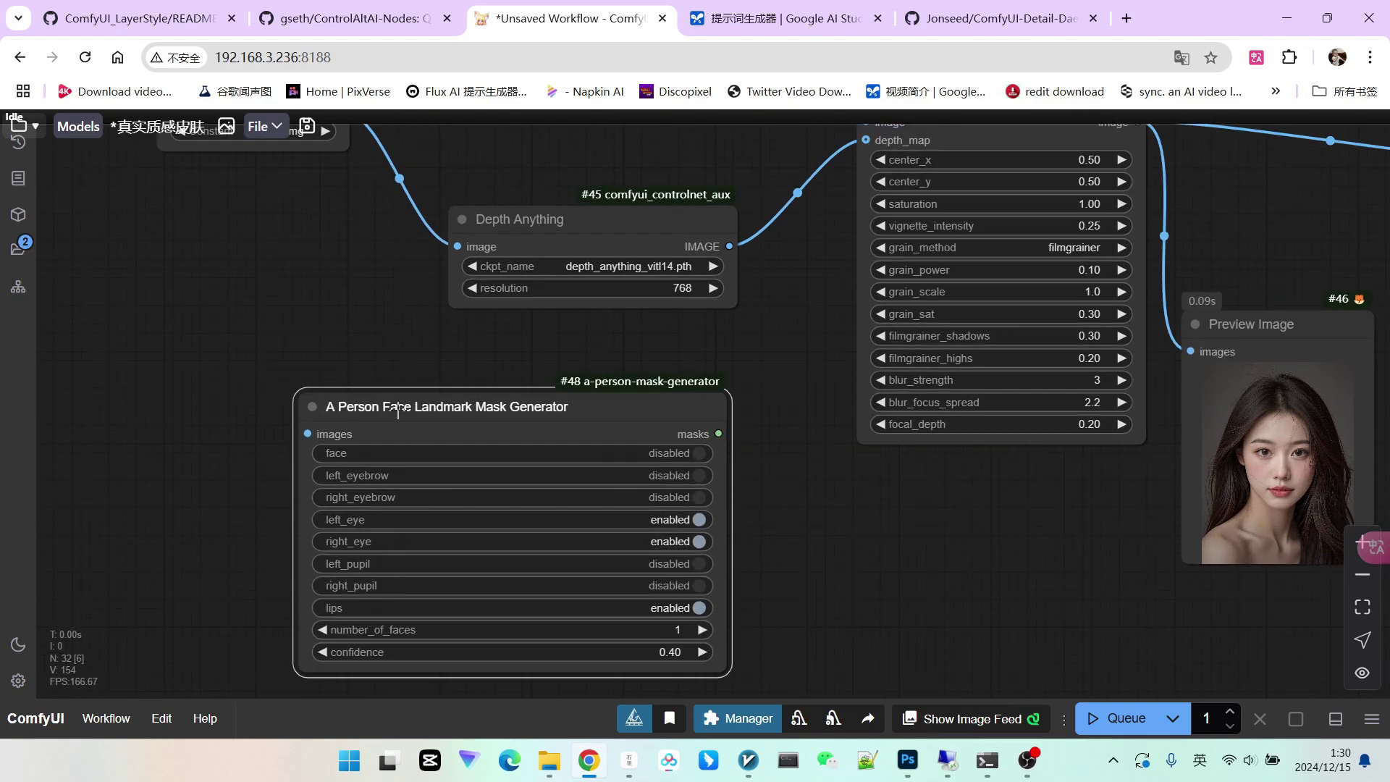
scroll(435, 398, down, 3)
drag(404, 194, 351, 219)
drag(517, 406, 459, 393)
scroll(627, 456, up, 4)
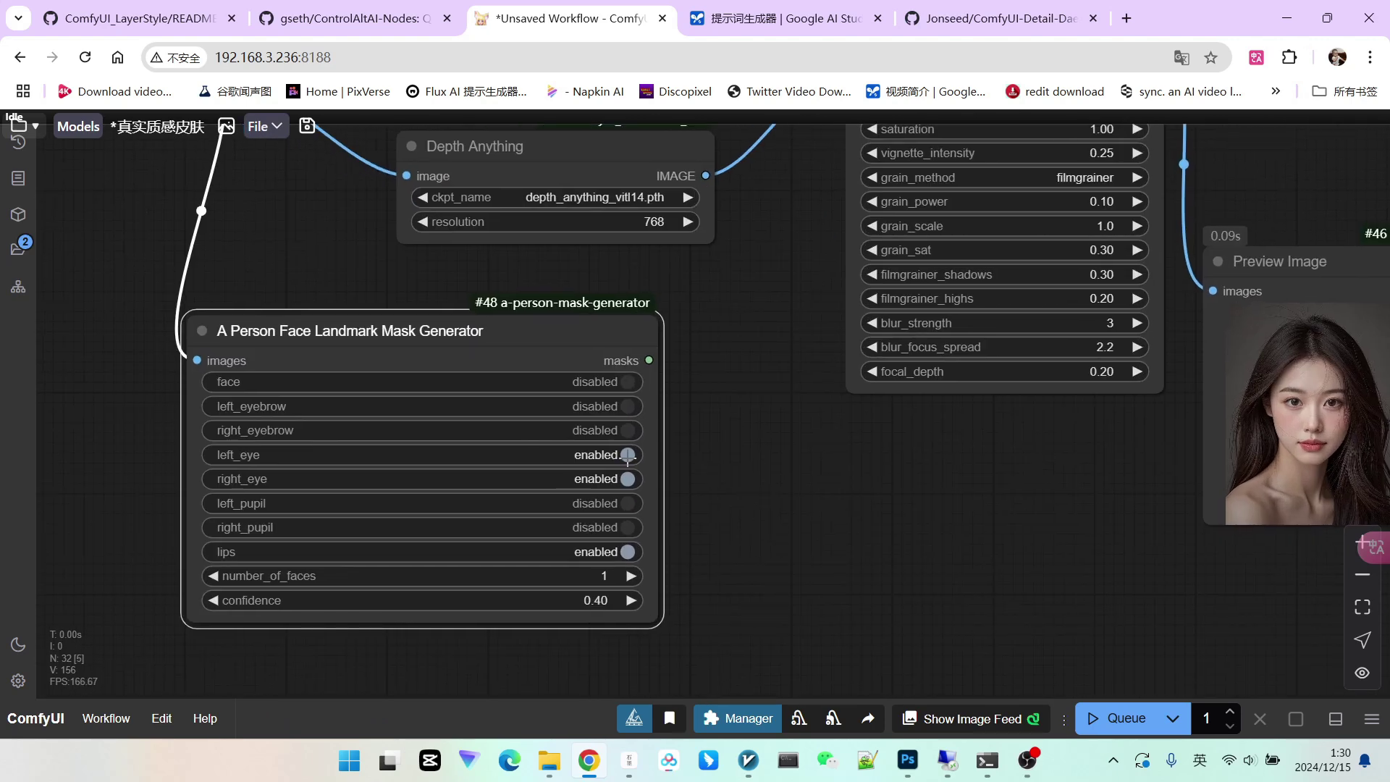
Set the mask generator to mask only the face, disabling left_eye, right_eye and lips
click(627, 454)
click(626, 479)
click(627, 552)
click(627, 381)
scroll(740, 443, down, 2)
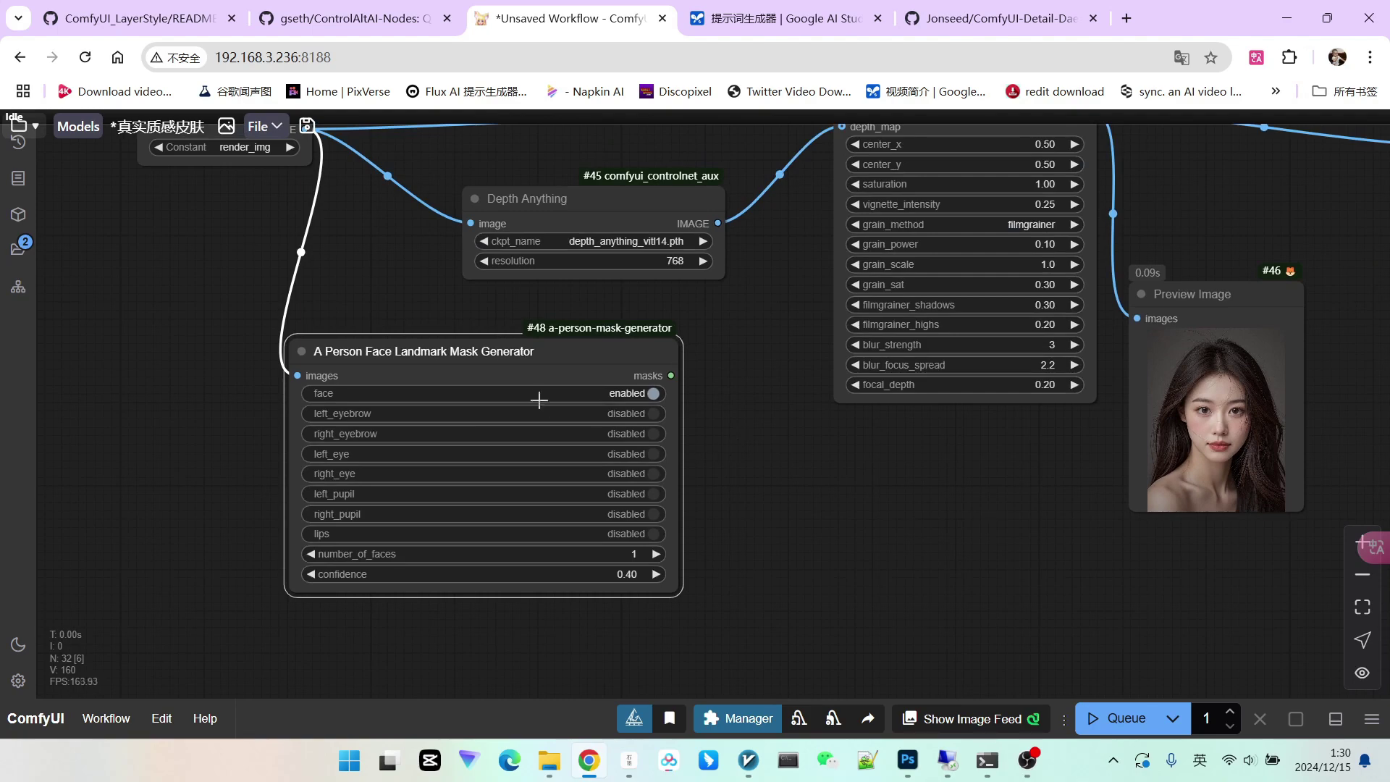
Attach a Mask Preview node to the face mask generator's masks output and run the workflow
scroll(706, 488, up, 3)
drag(722, 484, 594, 454)
scroll(594, 453, down, 1)
drag(525, 318, 602, 409)
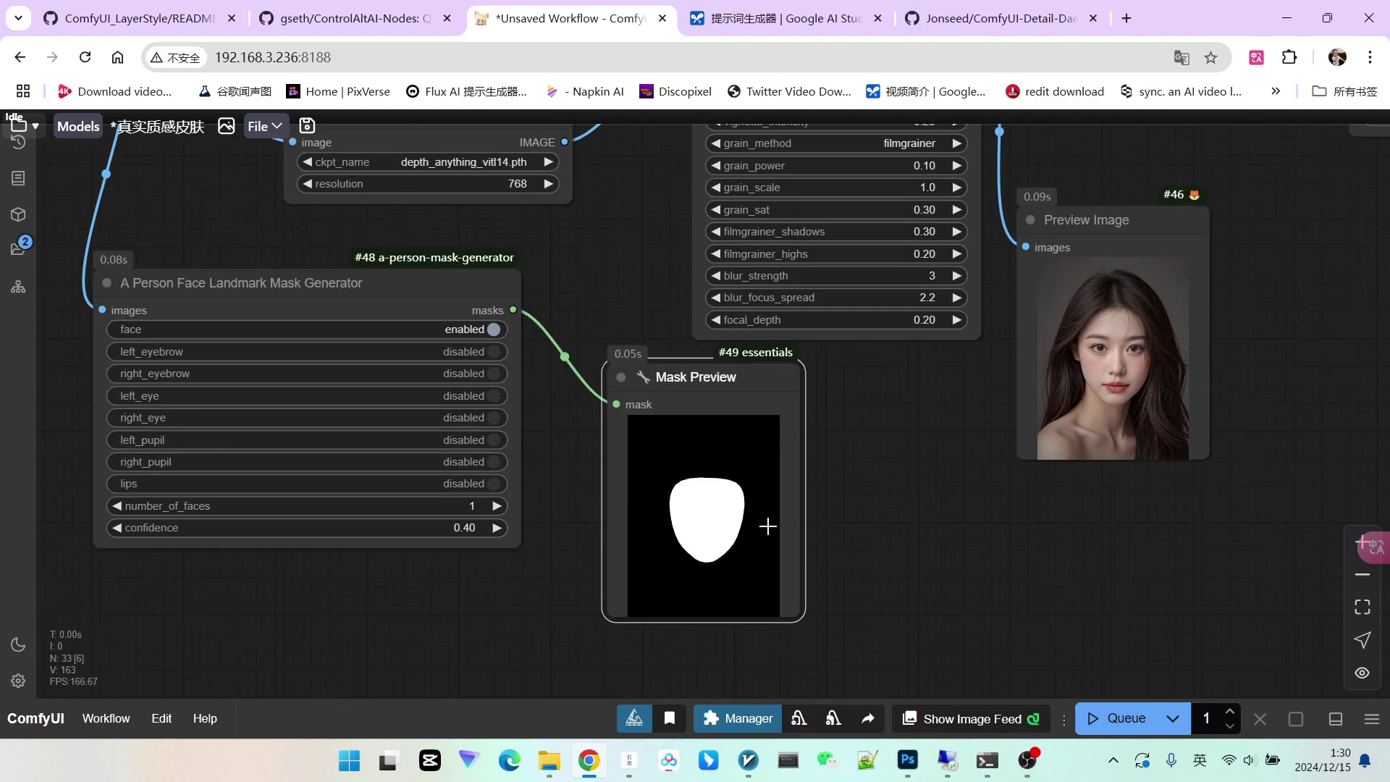
Duplicate the A Person Face Landmark Mask Generator node and place the copy directly below the original
scroll(783, 514, down, 2)
drag(555, 581, 653, 509)
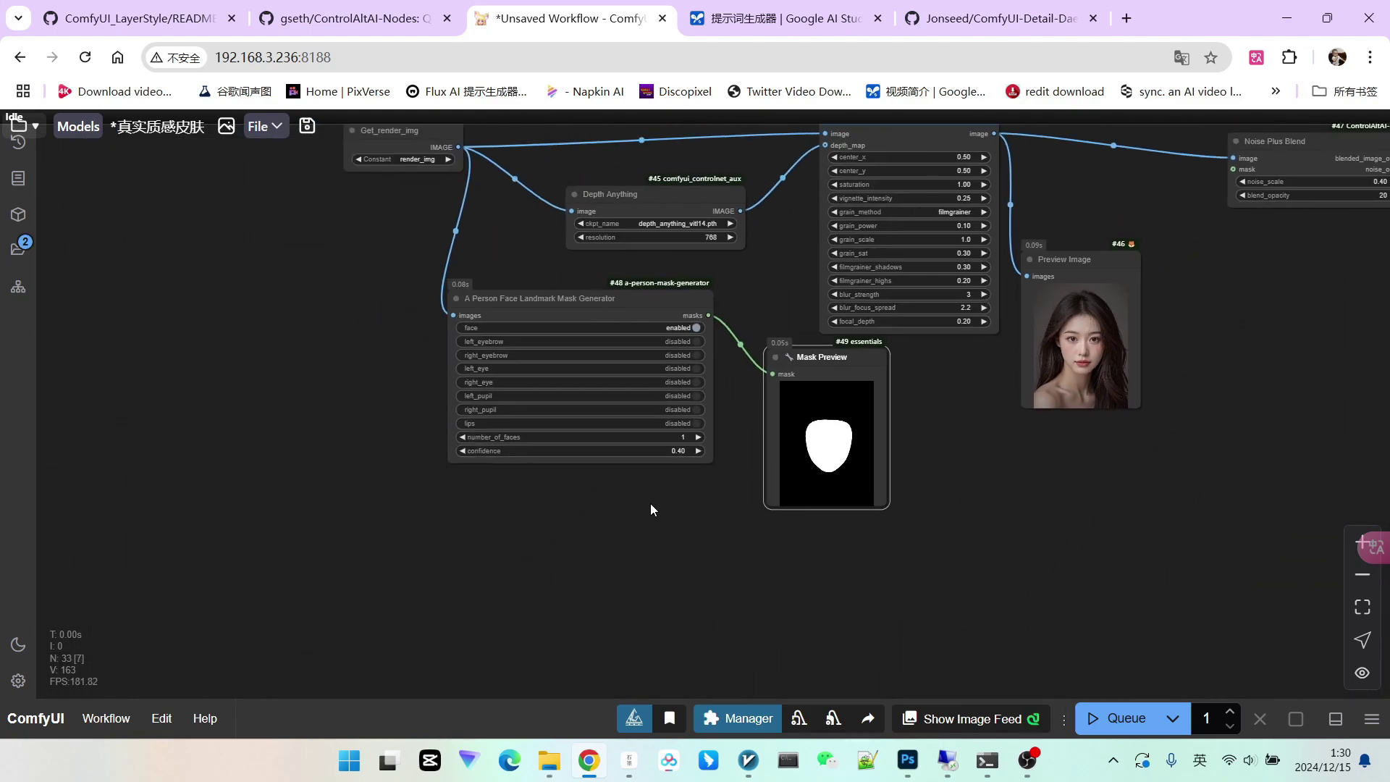
mouse_move(536, 308)
alt+mouse_down()
mouse_move(538, 513)
mouse_move(541, 471)
alt+mouse_up()
scroll(773, 631, up, 3)
scroll(719, 570, up, 3)
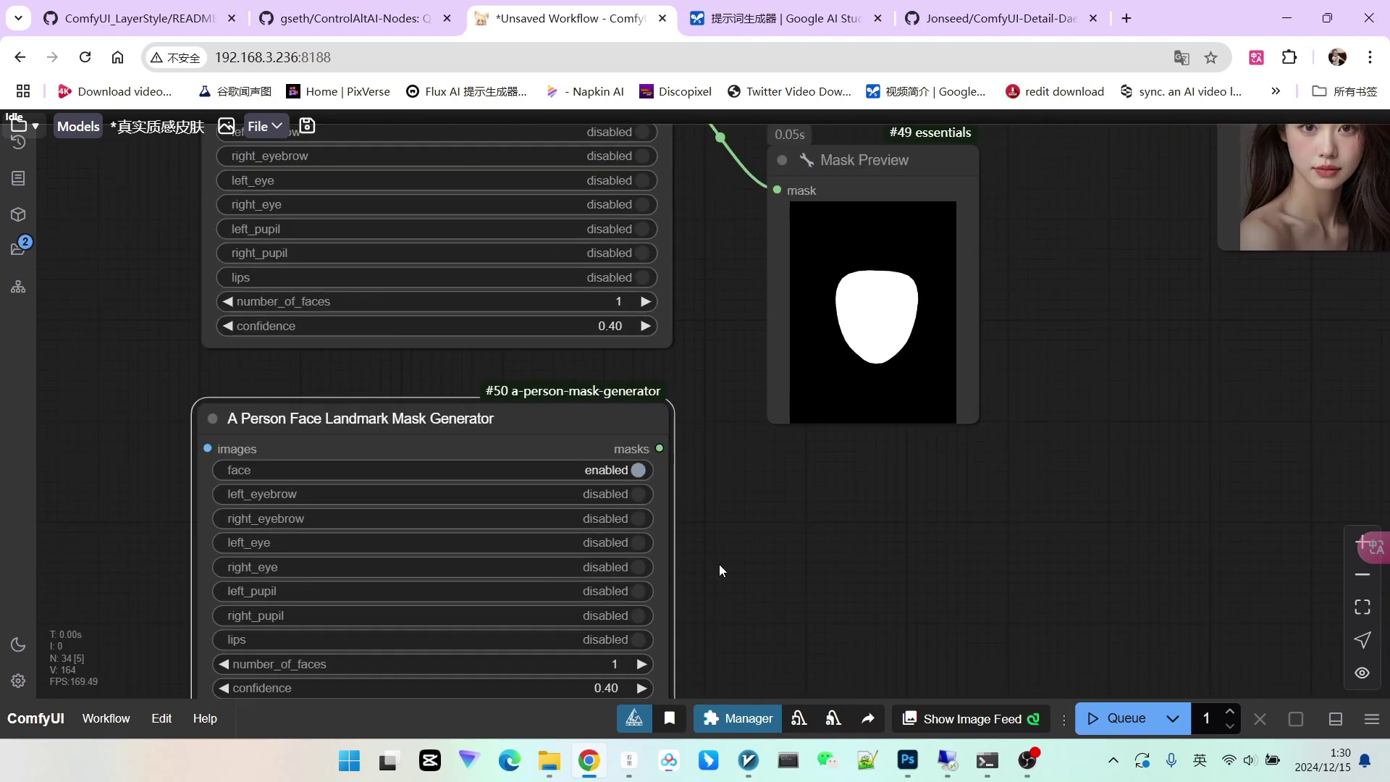
Disable face and enable both eyebrows, both eyes and lips in the duplicated generator, then feed it render_img and render its mask in a Mask Preview
click(638, 470)
scroll(728, 568, up, 3)
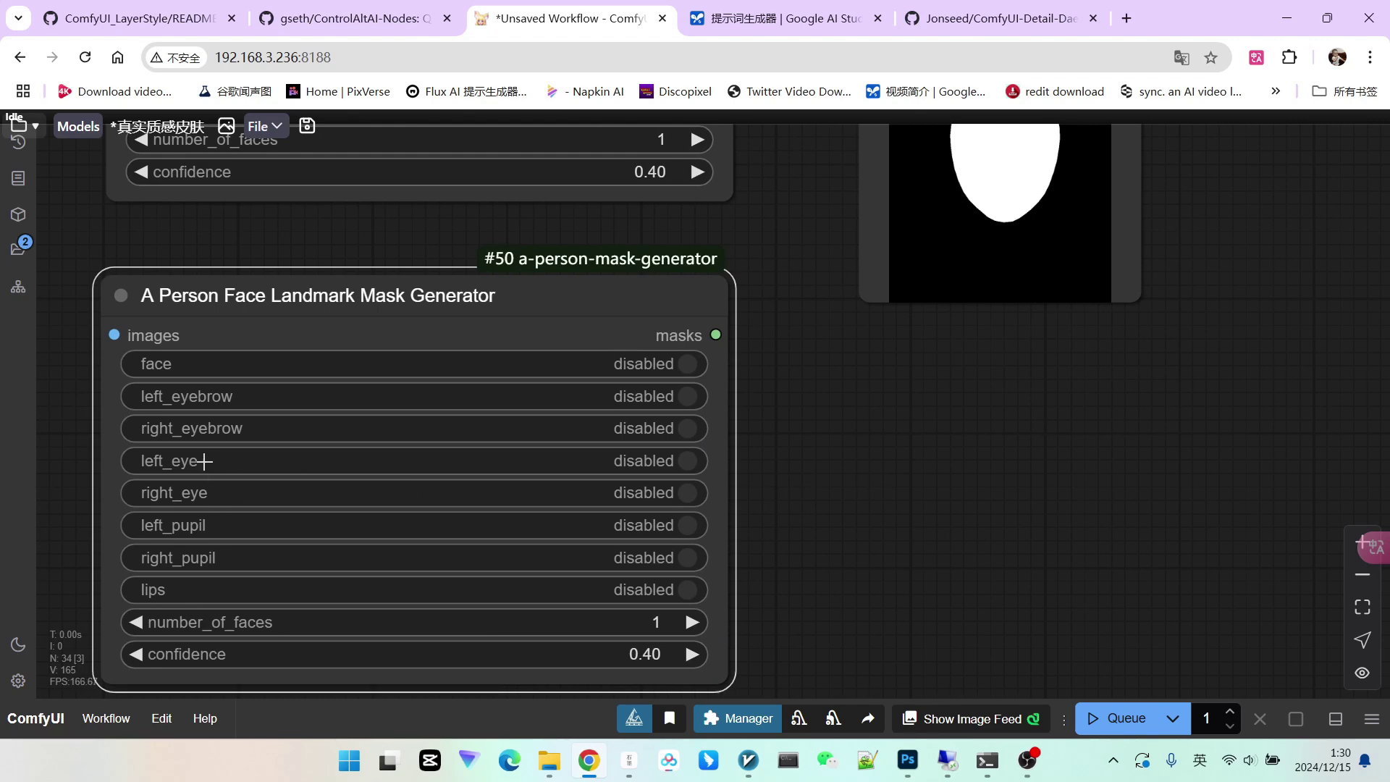
click(699, 397)
click(688, 428)
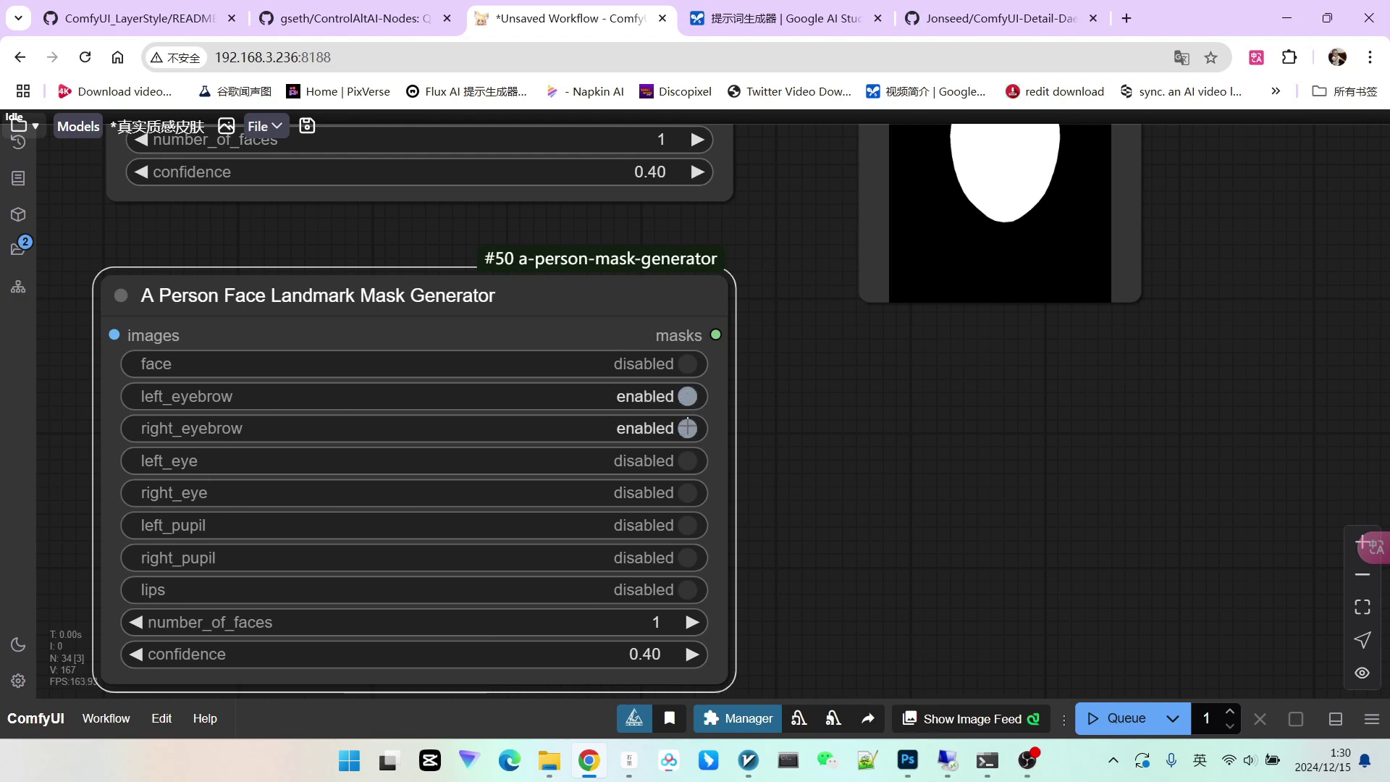
click(687, 461)
click(684, 493)
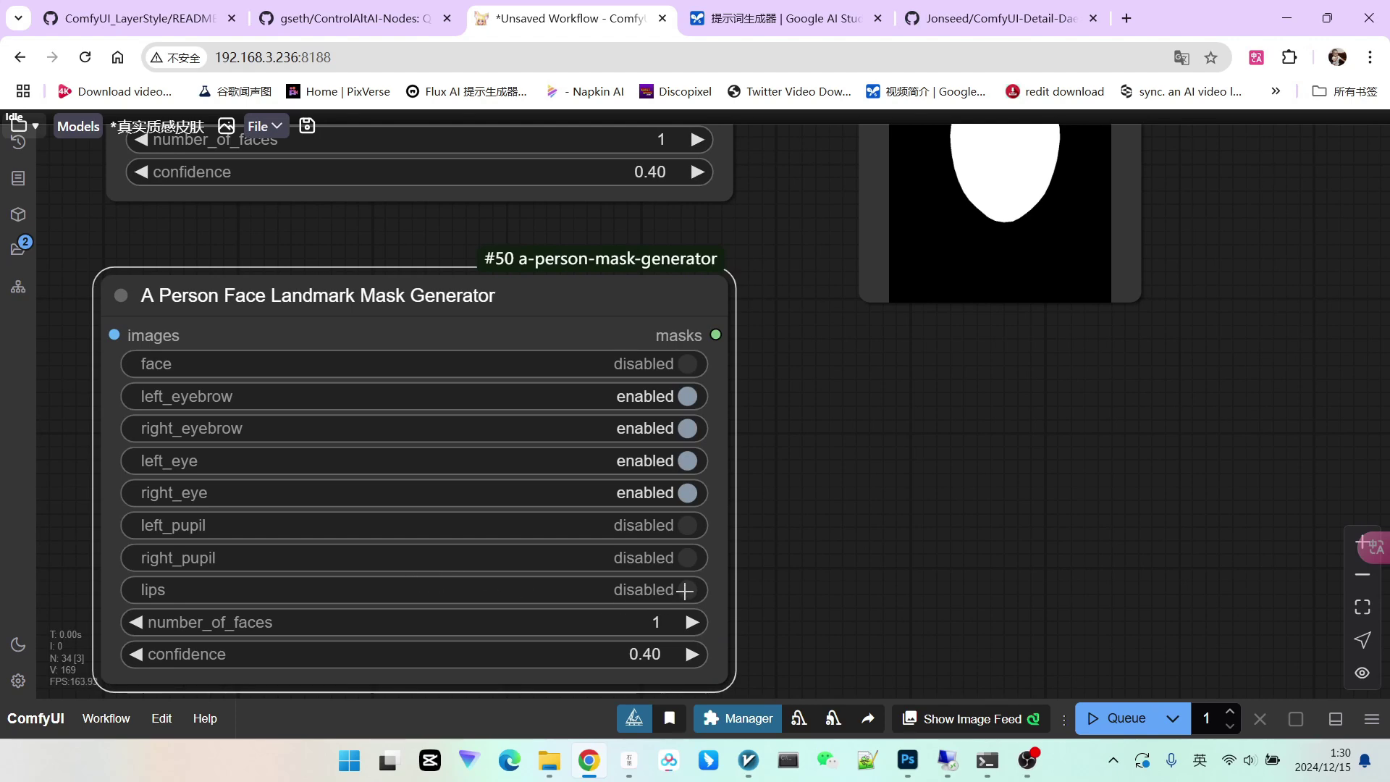
click(684, 590)
scroll(337, 304, down, 9)
drag(833, 361, 712, 424)
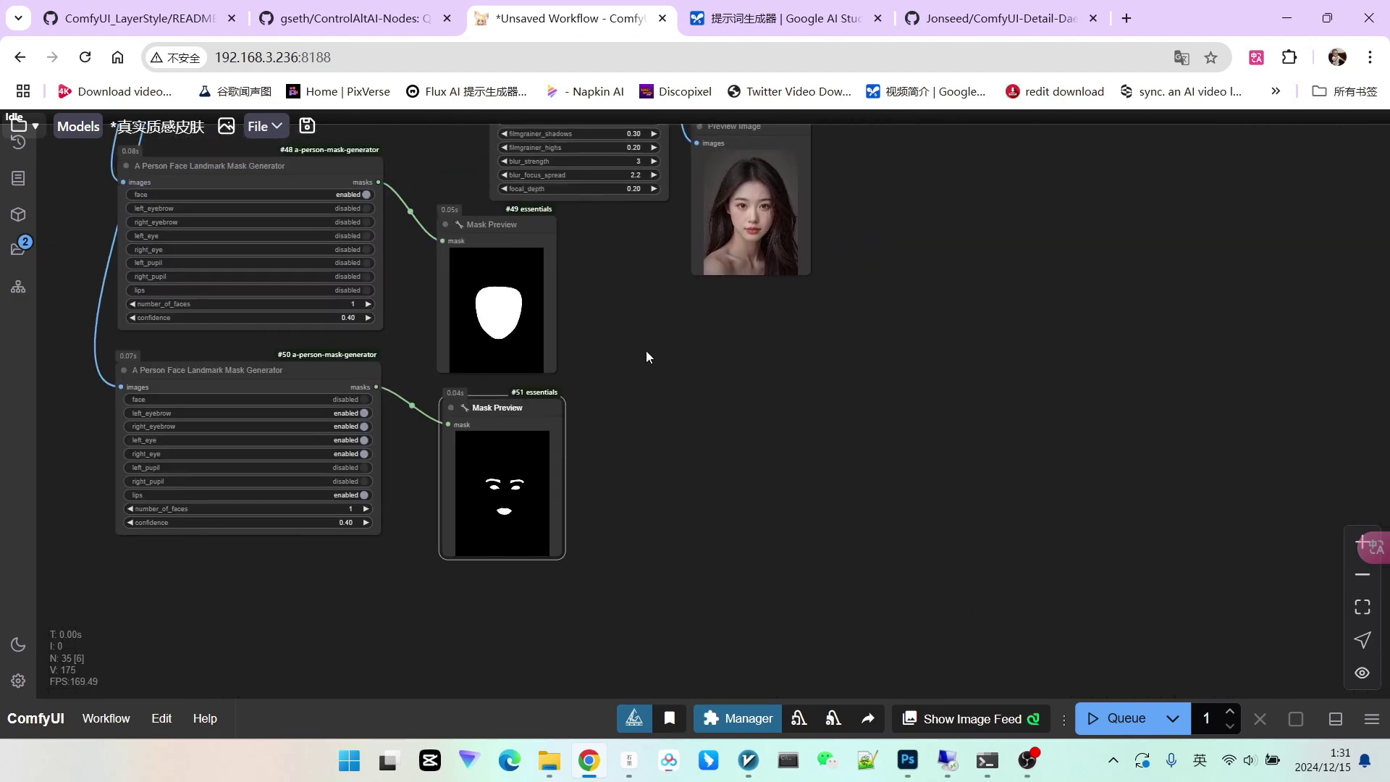
Search the nodes for "mask sub" and add a Pixelwise(MASK - MASK) node beside the two mask previews
double_click(646, 351)
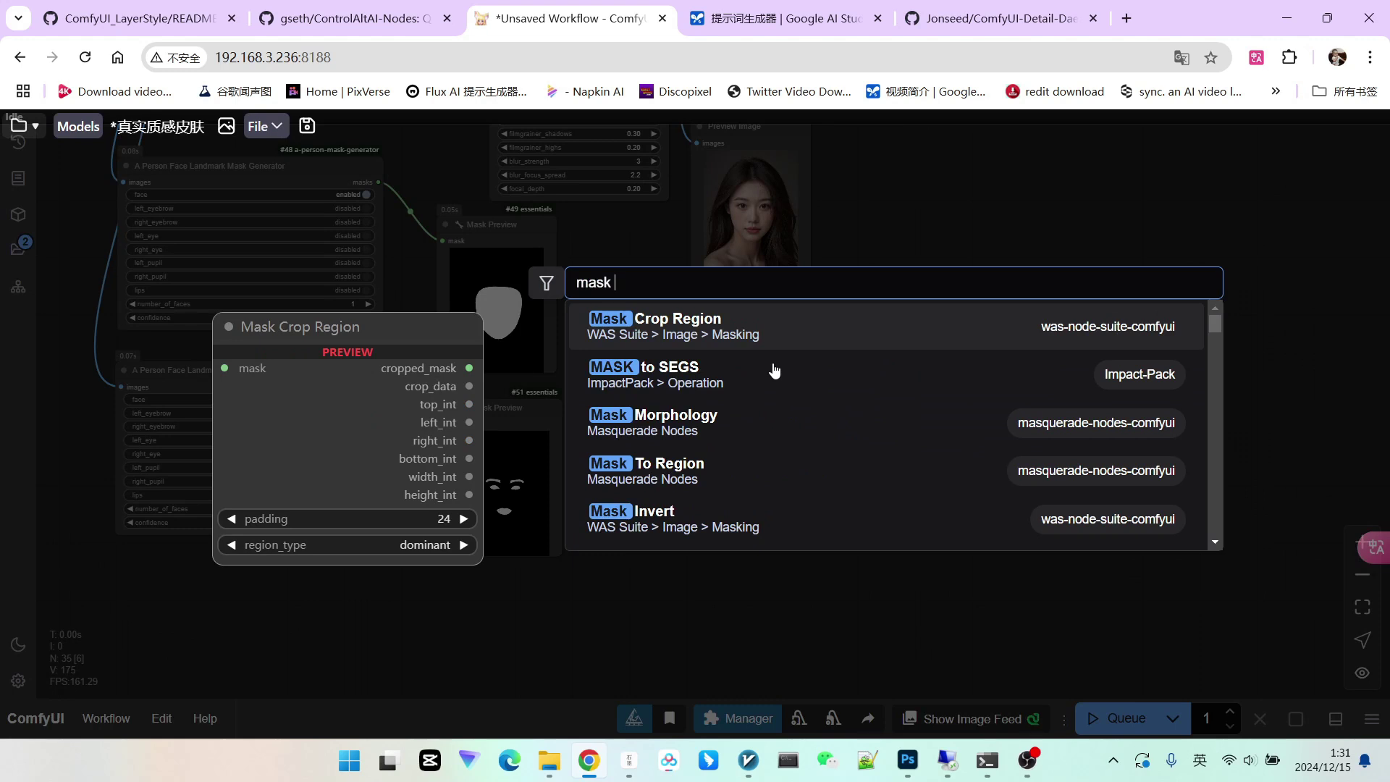
text(sub)
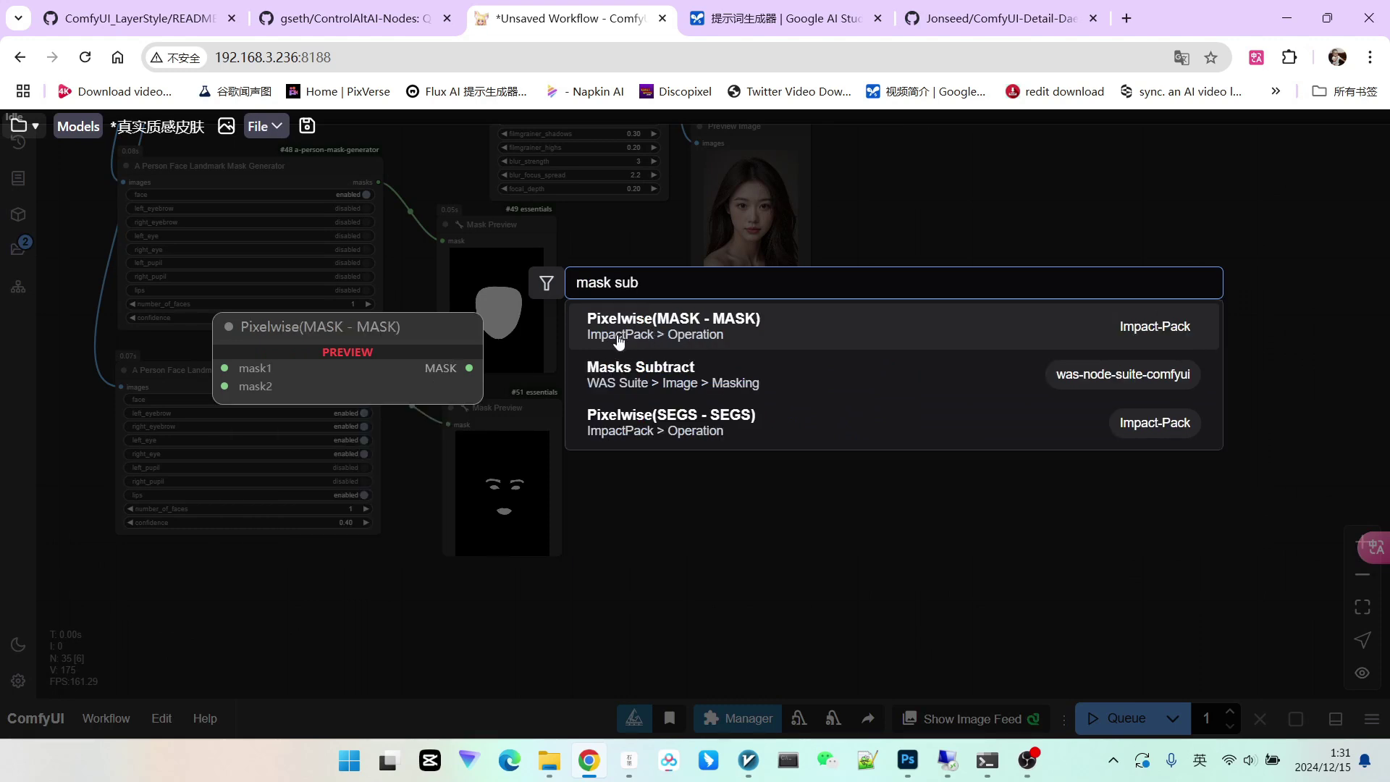
click(698, 330)
click(724, 334)
scroll(598, 289, up, 3)
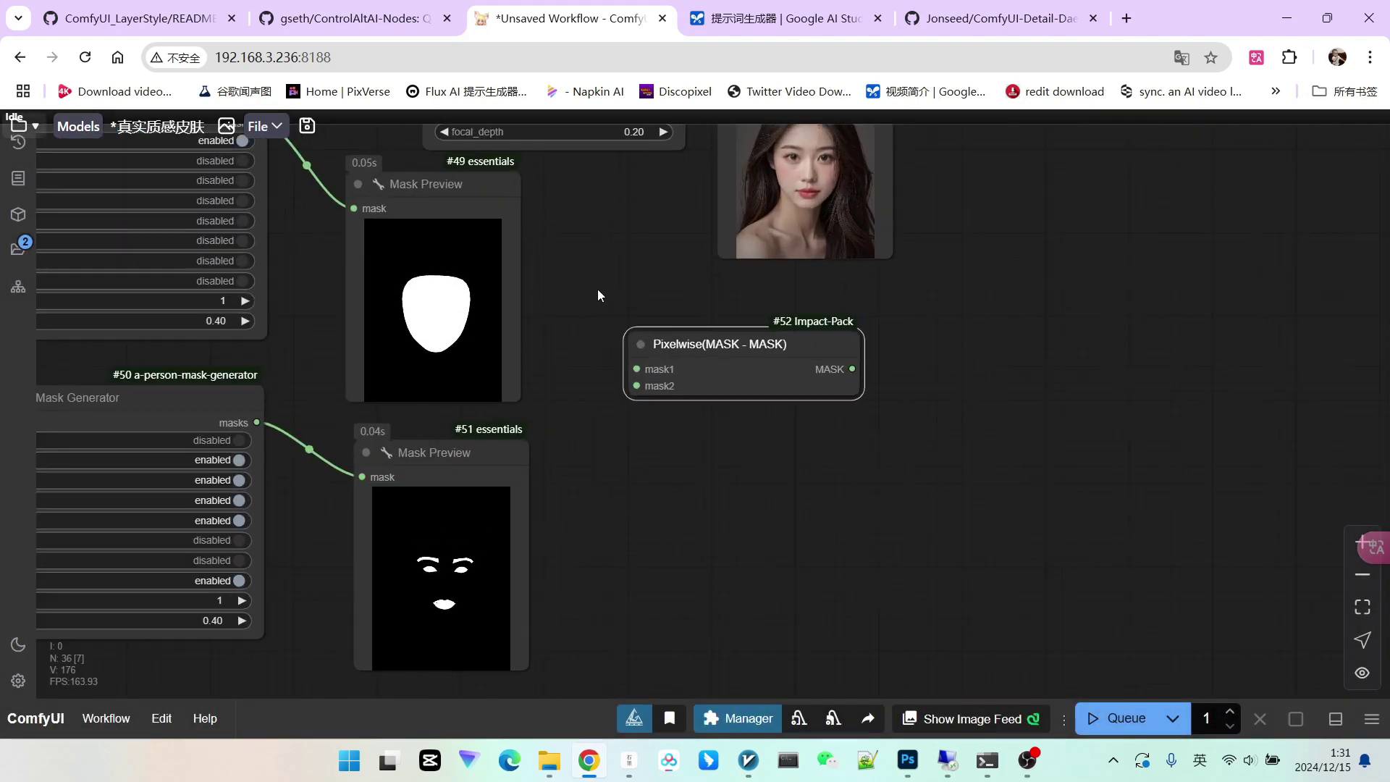
scroll(594, 291, down, 4)
Connect the face mask to mask1 and the facial-features mask to mask2 of the Pixelwise node, and move it closer to the previews
drag(365, 180, 618, 349)
drag(363, 385, 622, 359)
drag(773, 402, 615, 400)
drag(566, 335, 542, 325)
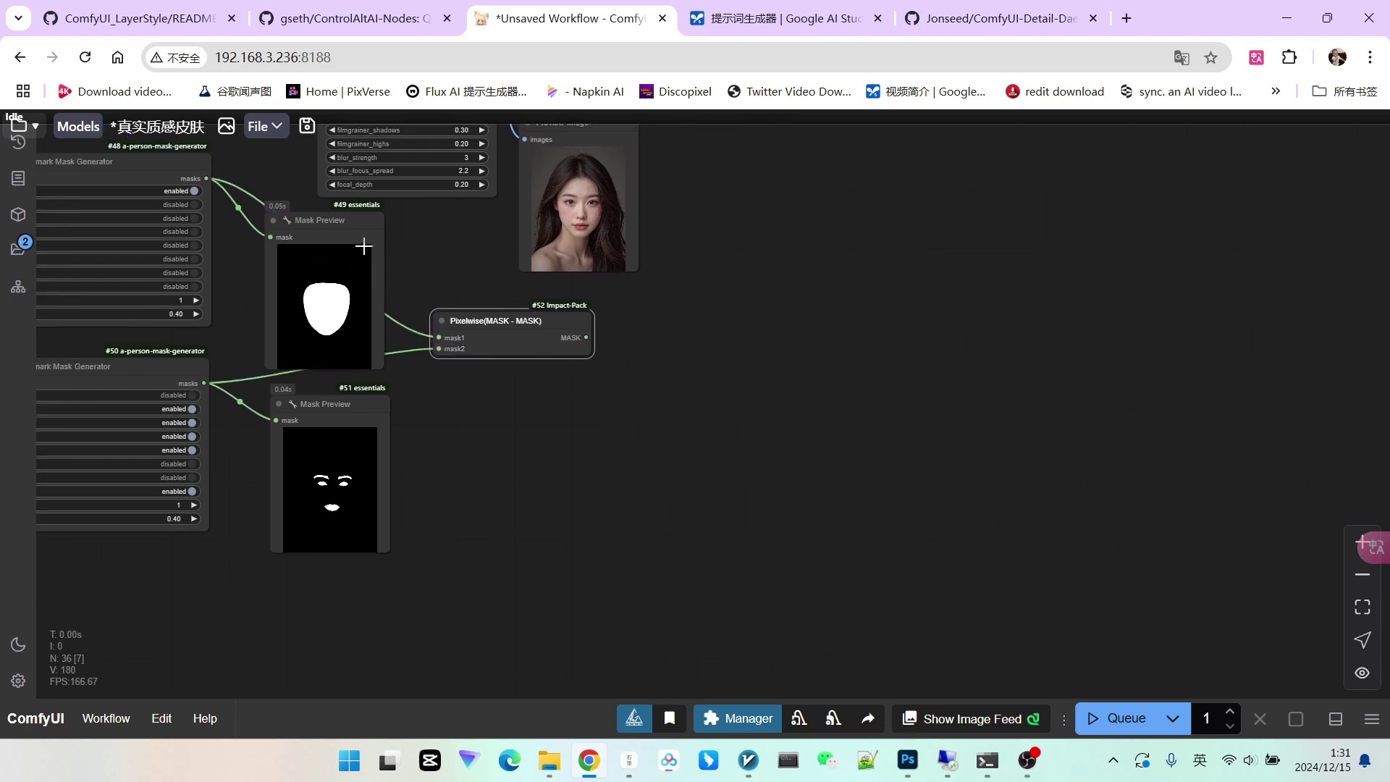
Duplicate a Mask Preview beside the Pixelwise node, connect it to the MASK output and run the workflow
alt+drag(335, 229, 683, 329)
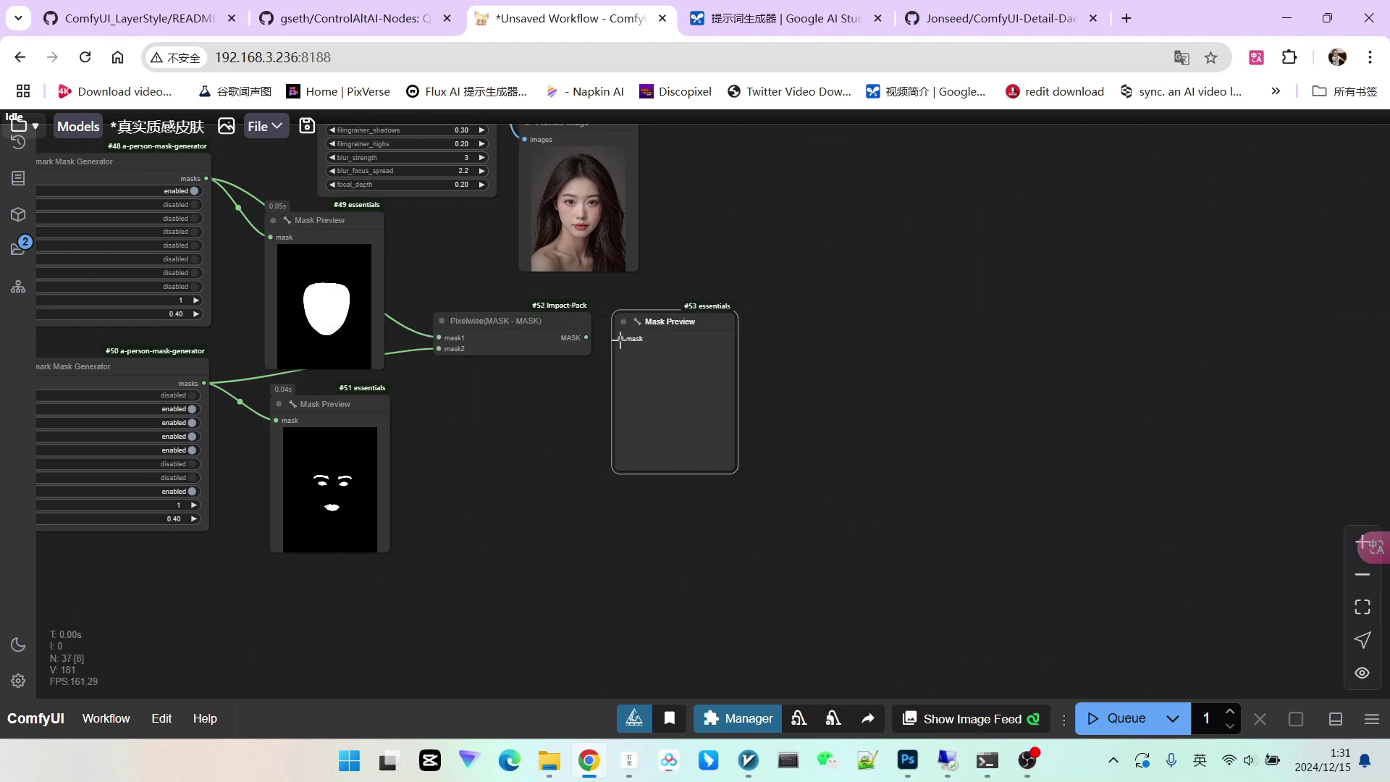
drag(585, 337, 620, 338)
click(1121, 718)
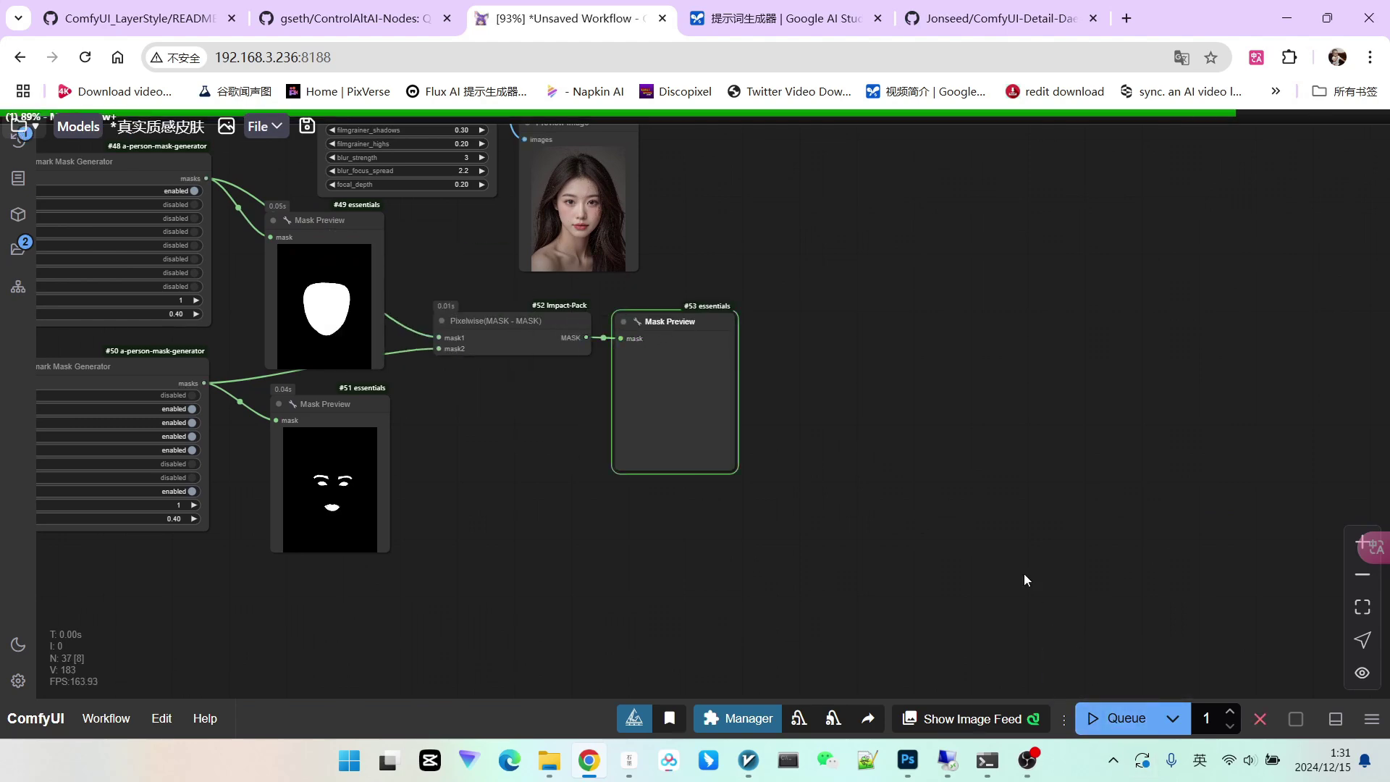
Check the subtracted face mask up close and connect the Pixelwise MASK output to Noise Plus Blend's mask input
scroll(739, 373, up, 9)
scroll(662, 434, down, 6)
drag(809, 309, 710, 554)
scroll(711, 554, down, 2)
drag(477, 591, 637, 256)
scroll(805, 334, up, 4)
drag(826, 331, 702, 371)
scroll(684, 345, down, 4)
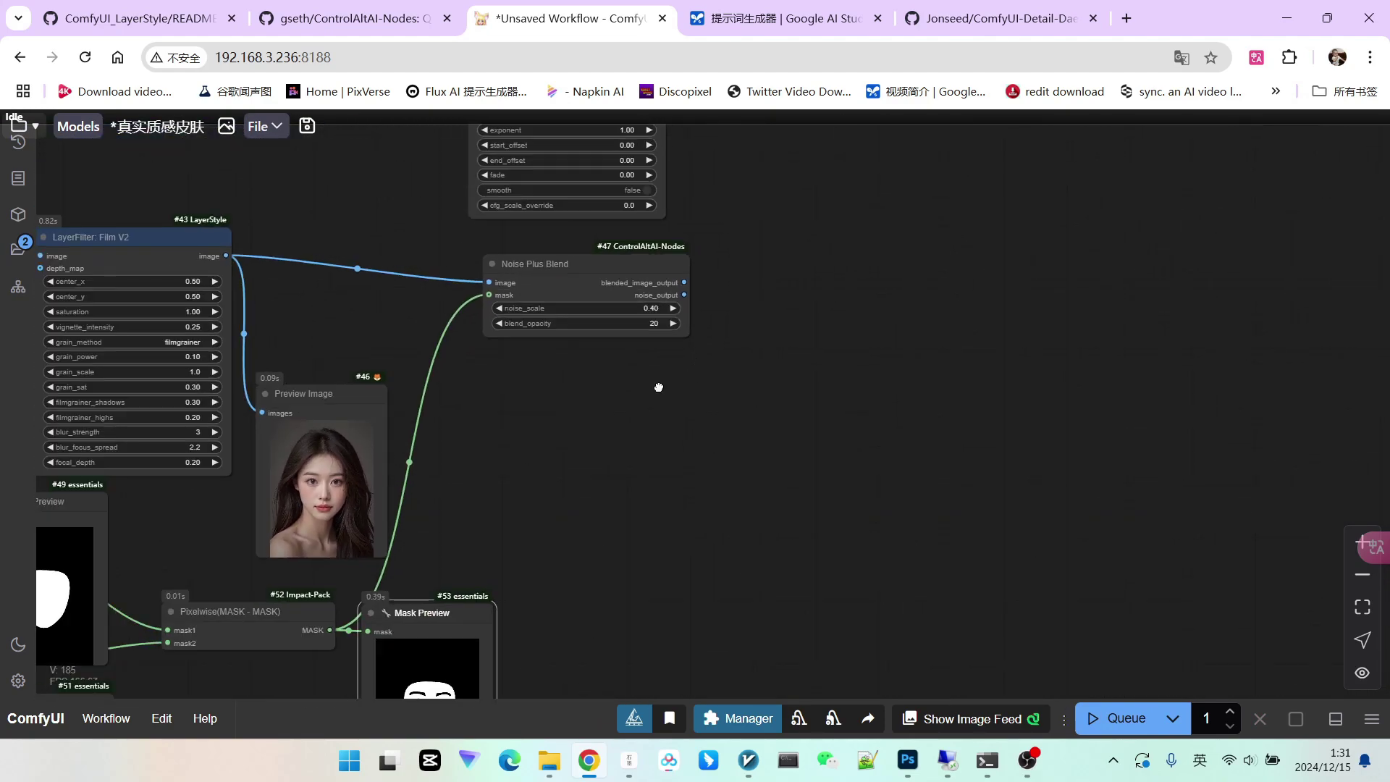
Attach a Preview Image node to Noise Plus Blend's blended_image_output and run the workflow
drag(718, 274, 857, 252)
click(836, 414)
scroll(893, 352, down, 2)
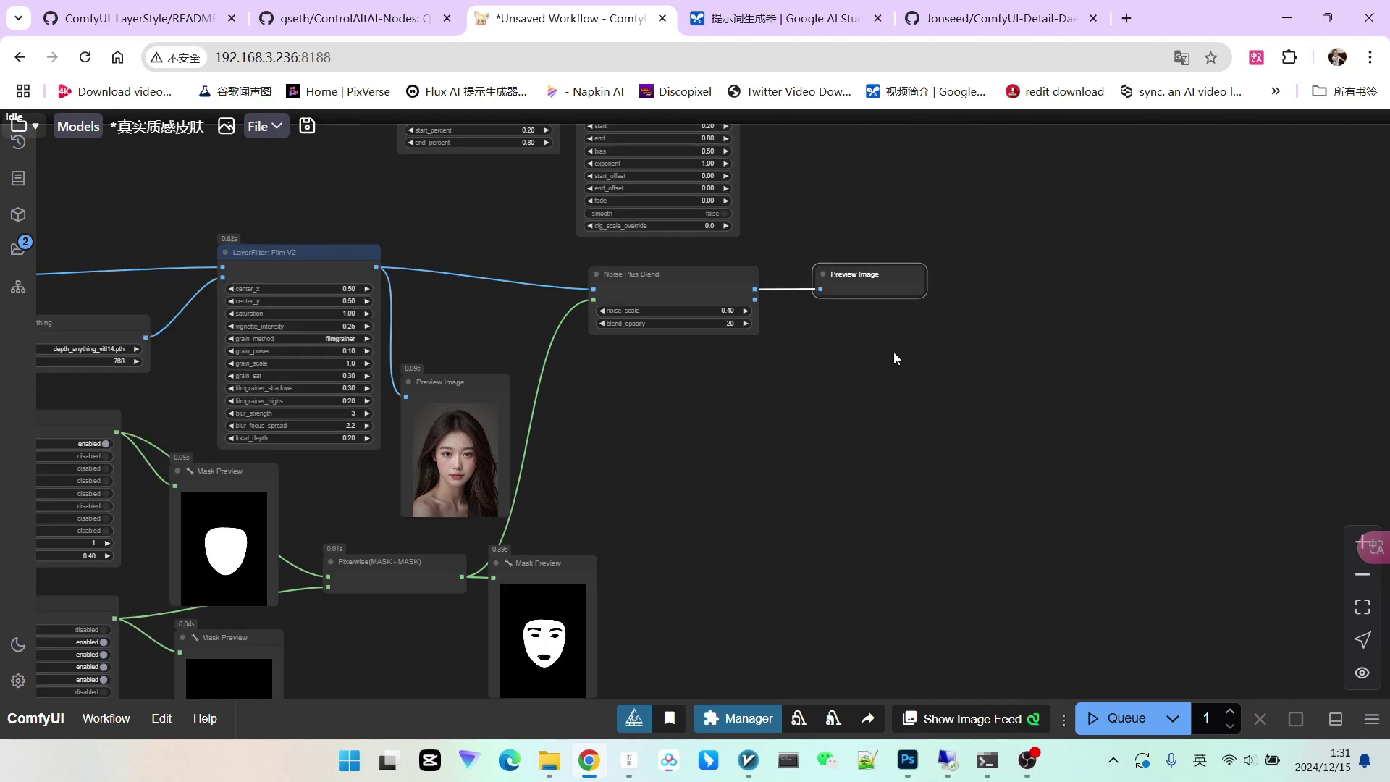
scroll(1021, 507, up, 3)
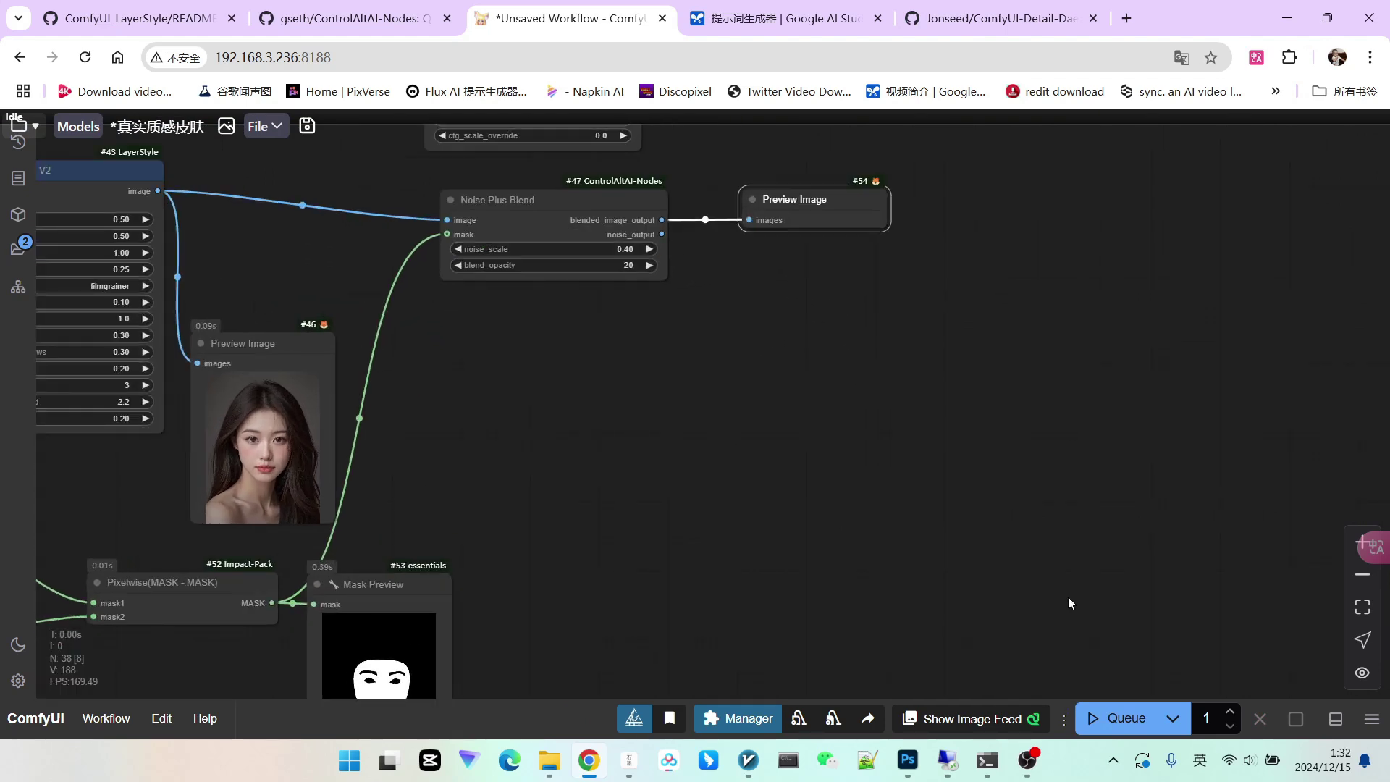
click(1115, 718)
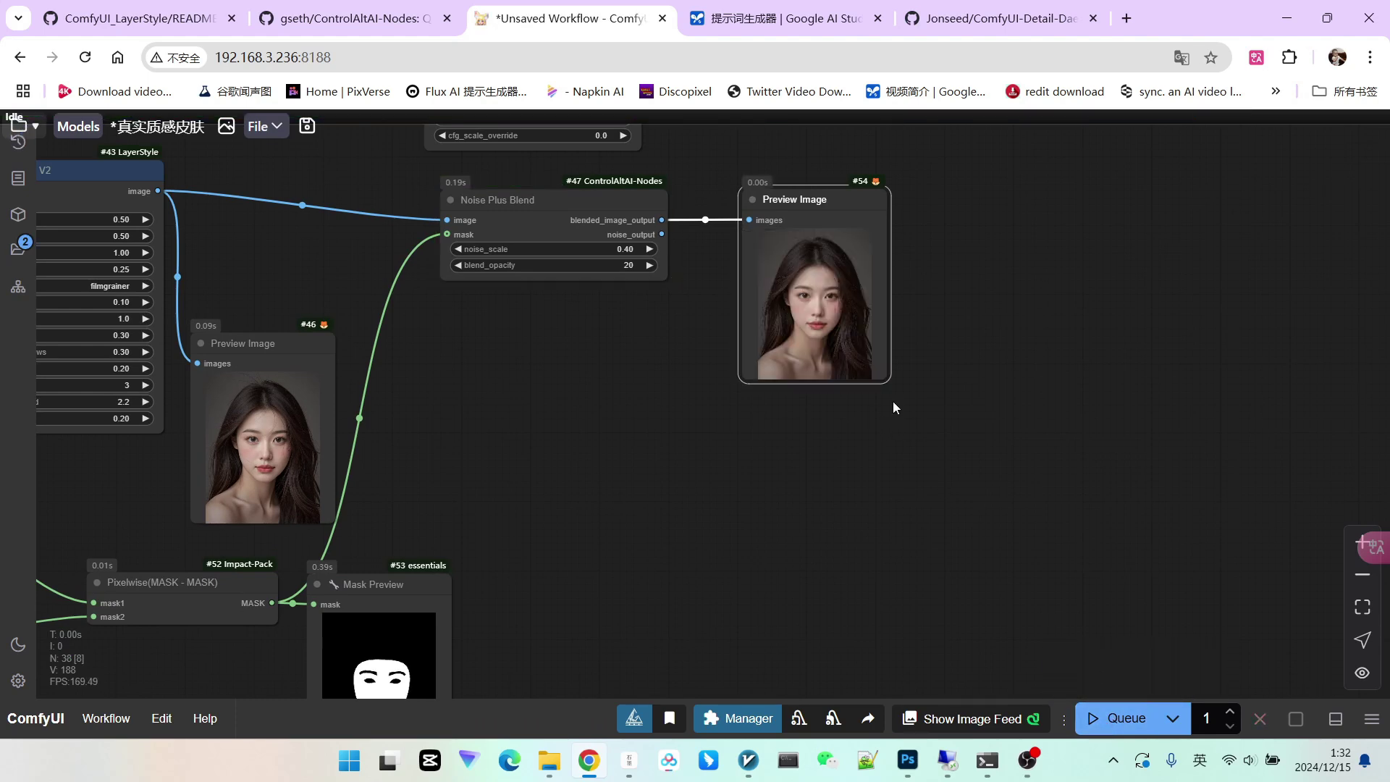
Enlarge the blended image's Preview Image node and examine the portrait's facial skin up close
scroll(893, 402, up, 4)
drag(865, 369, 992, 613)
scroll(792, 420, up, 5)
scroll(794, 420, up, 5)
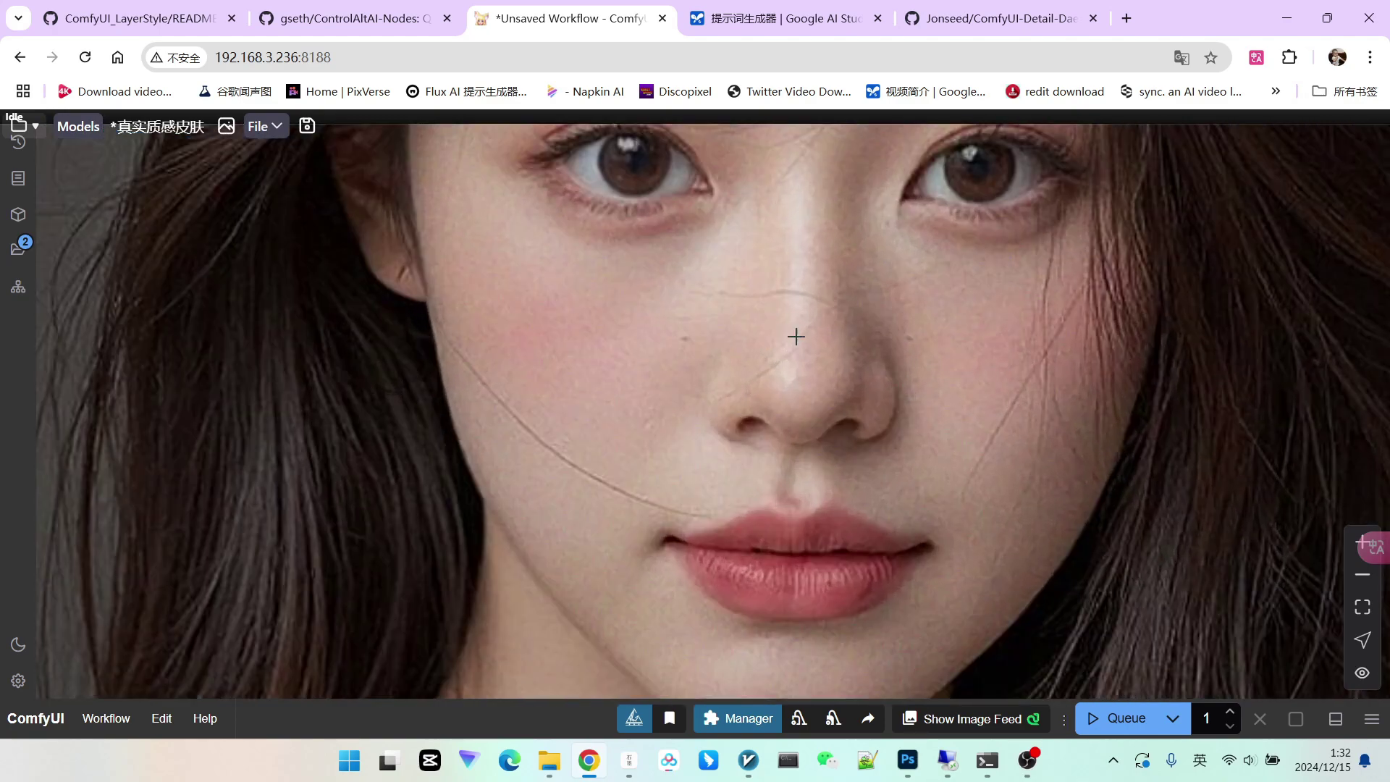
scroll(811, 304, down, 3)
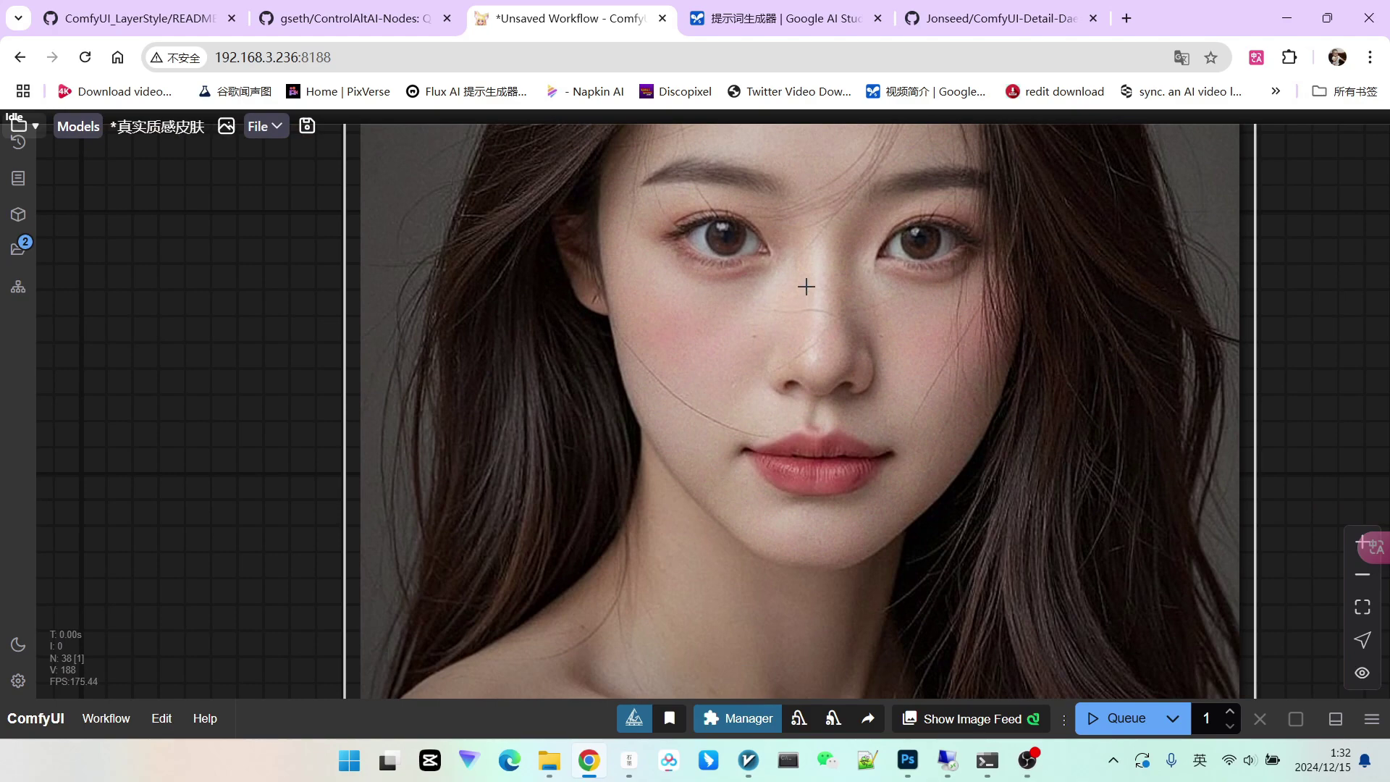
scroll(805, 287, up, 3)
scroll(818, 275, down, 11)
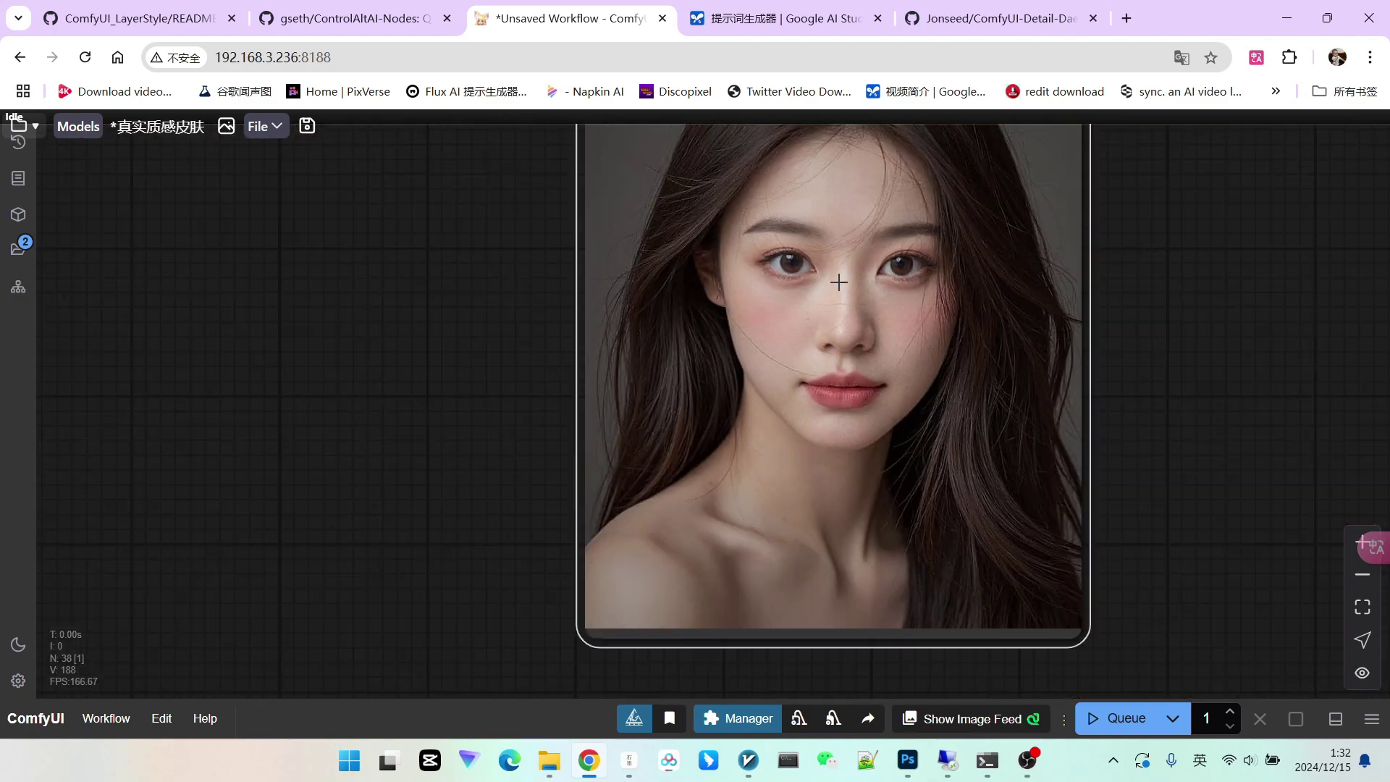
Set Noise Plus Blend's noise_scale to 0.20
drag(391, 339, 954, 431)
scroll(954, 432, down, 2)
drag(867, 357, 702, 503)
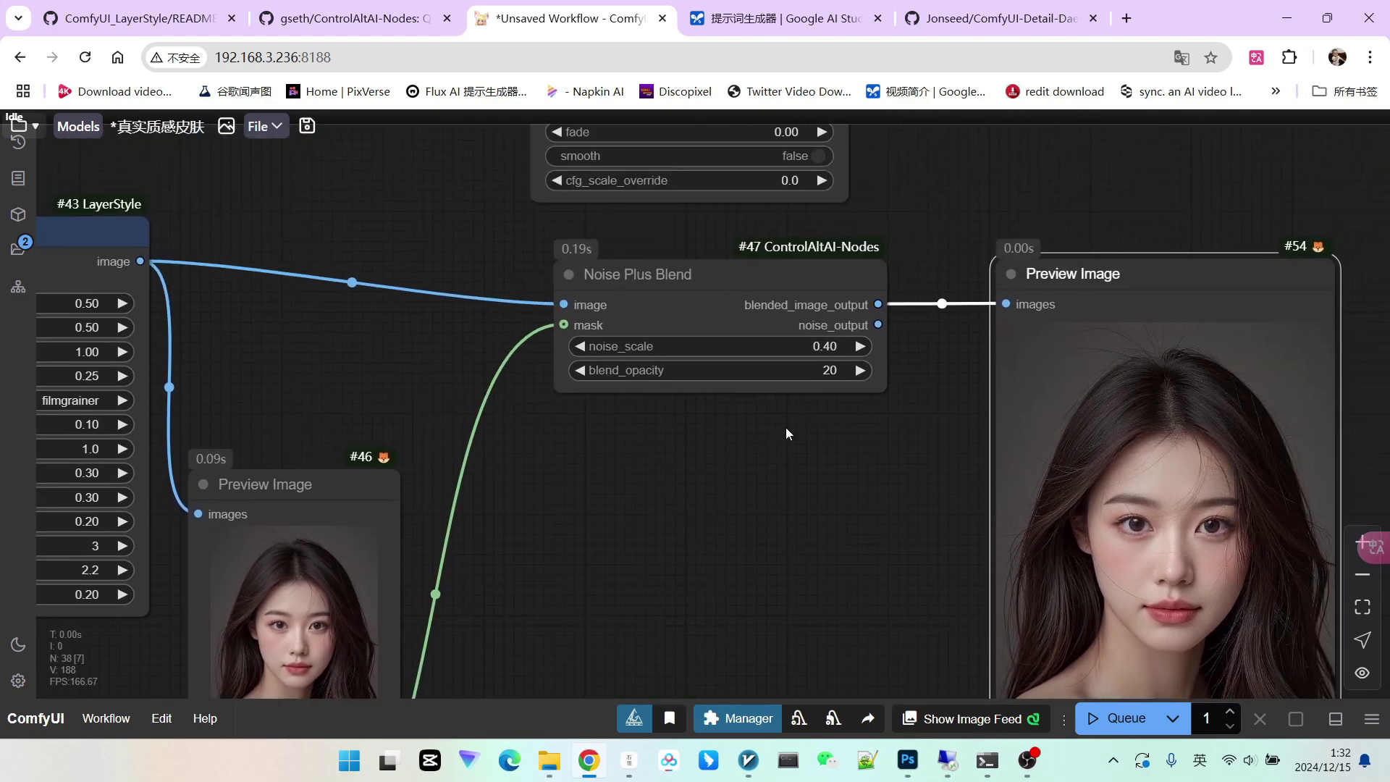
scroll(836, 354, up, 6)
click(817, 335)
text(0.2)
key(Return)
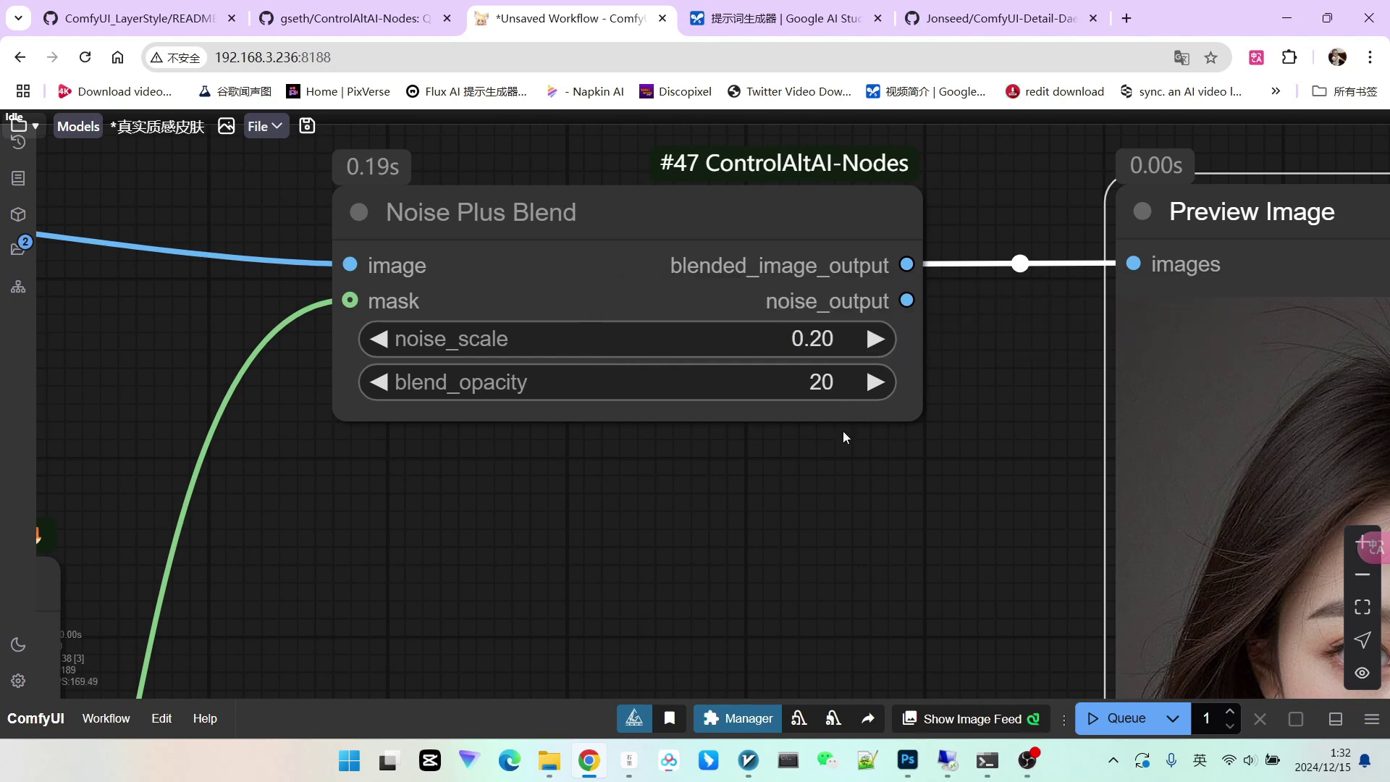
scroll(854, 449, down, 4)
drag(870, 475, 586, 428)
scroll(601, 425, down, 4)
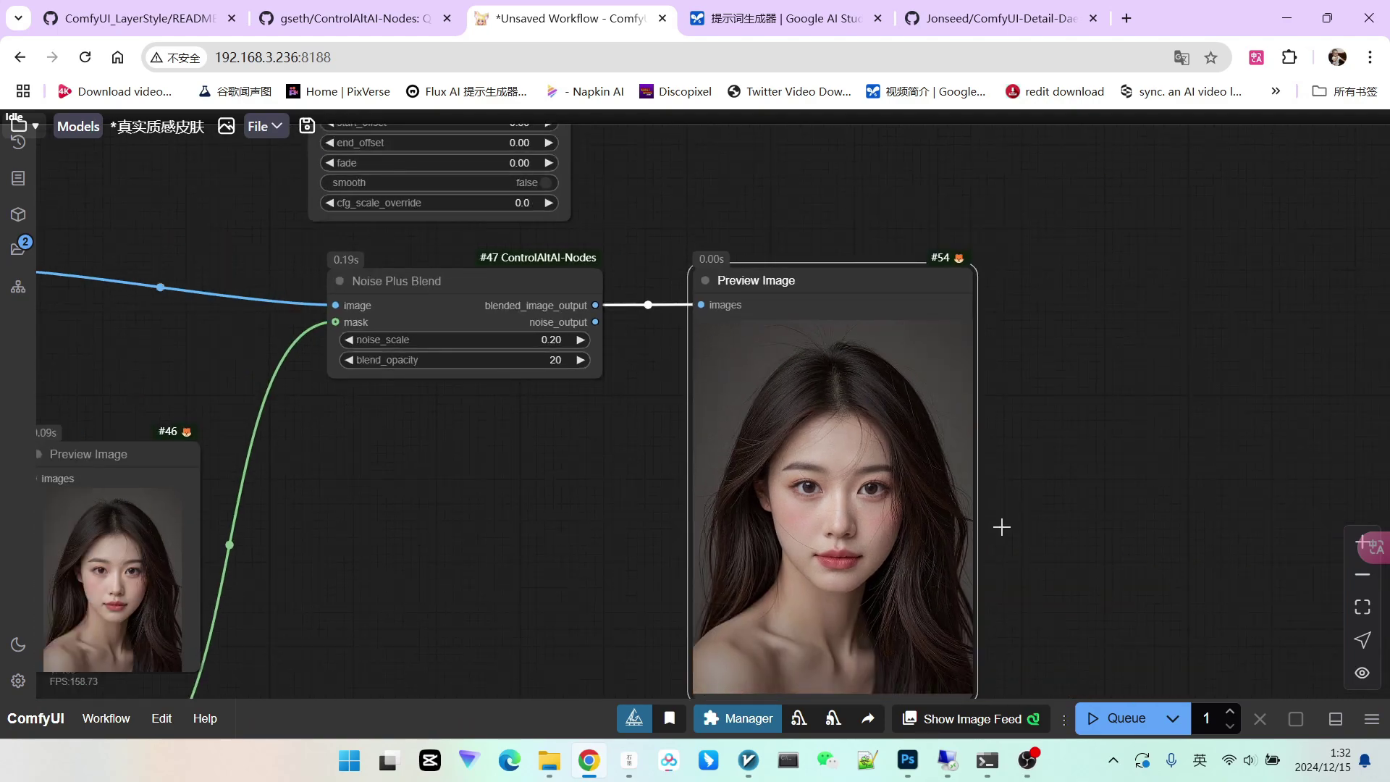
Run the workflow and examine the facial skin in Noise Plus Blend's output preview up close
drag(1001, 528, 990, 439)
click(1111, 718)
scroll(834, 484, up, 5)
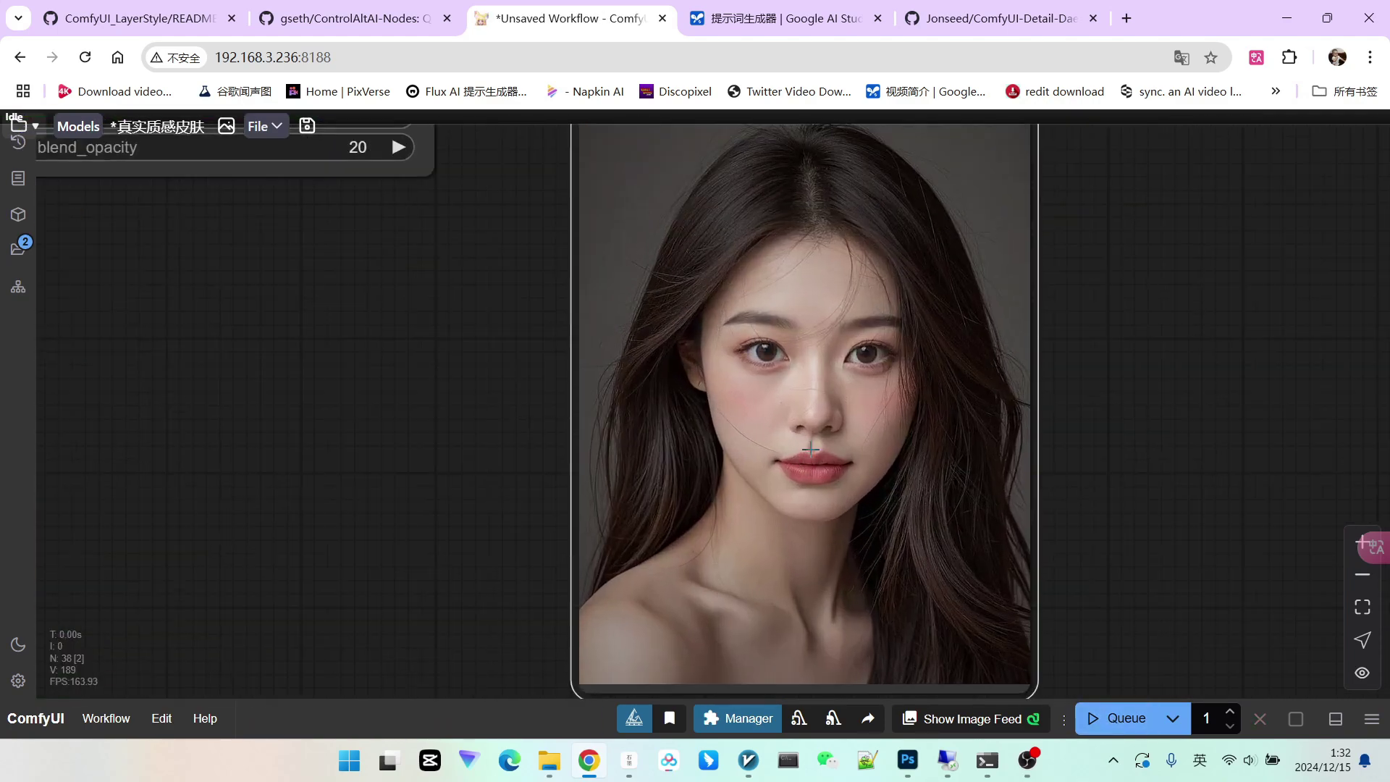
scroll(811, 449, up, 5)
scroll(852, 374, down, 8)
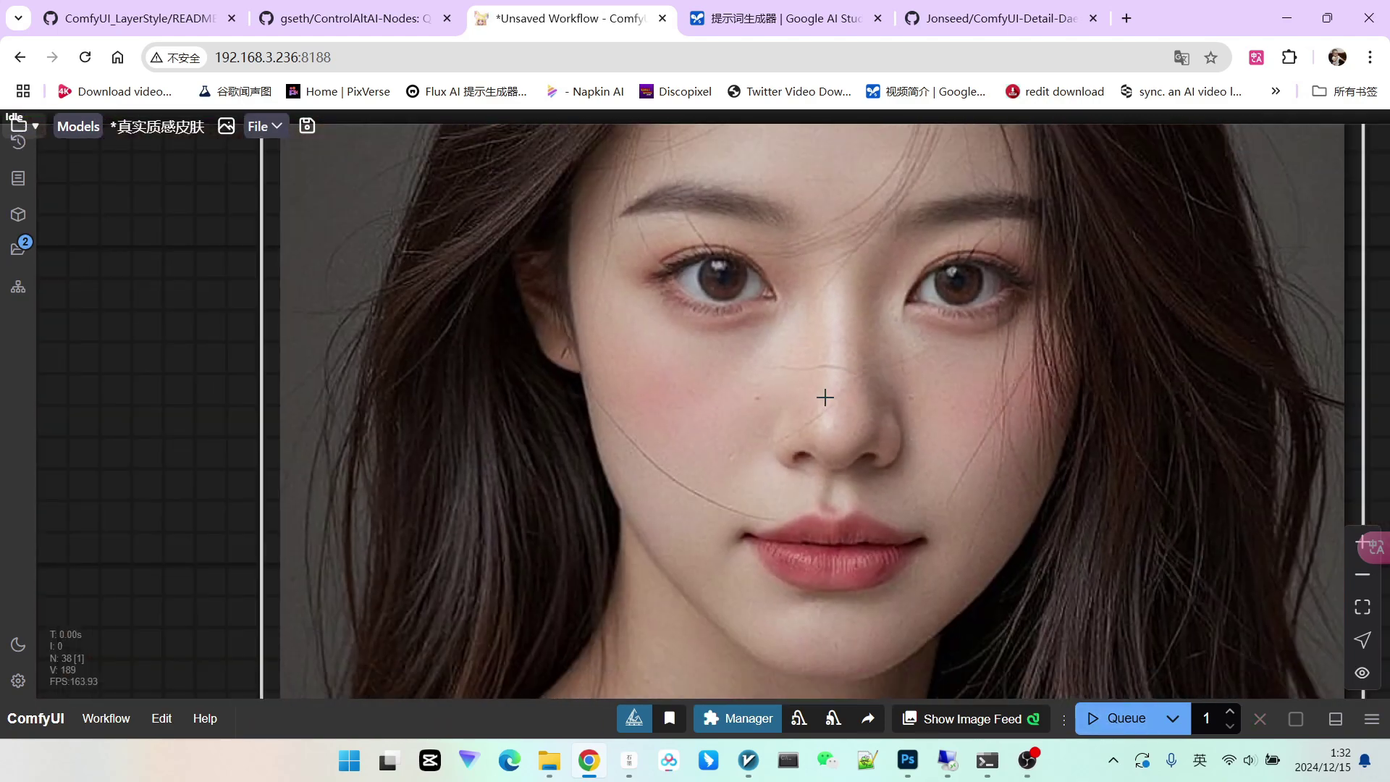
scroll(257, 376, up, 6)
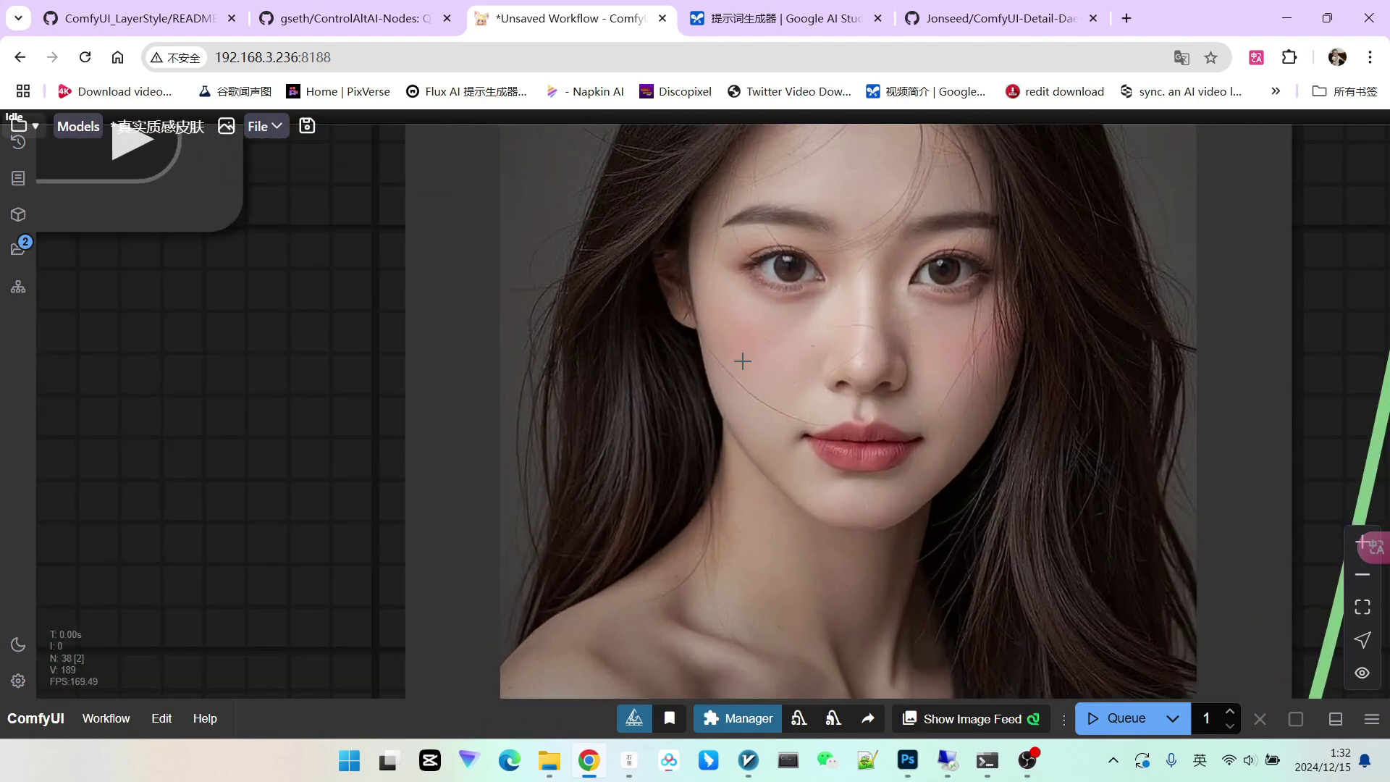
scroll(955, 333, up, 2)
scroll(954, 333, up, 1)
drag(777, 340, 694, 357)
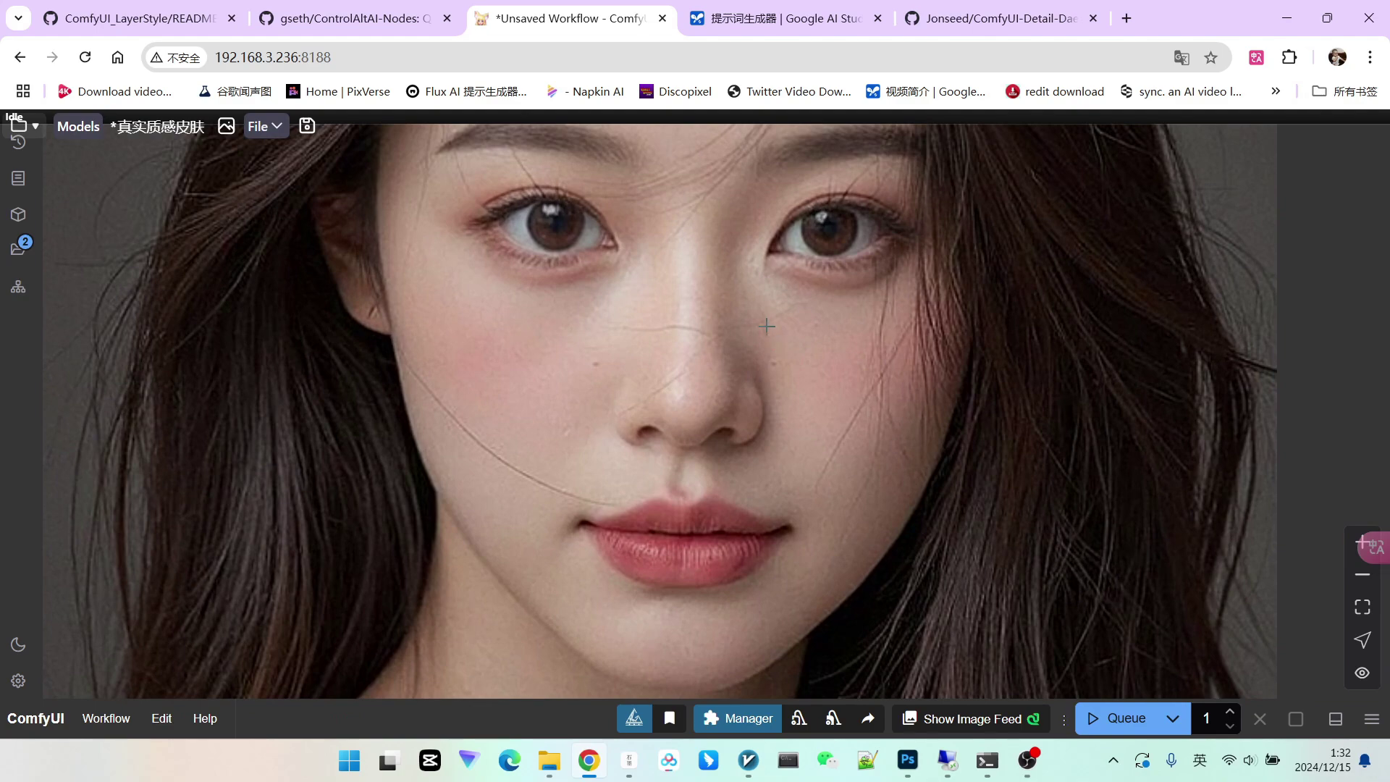
scroll(766, 326, down, 4)
scroll(758, 338, down, 9)
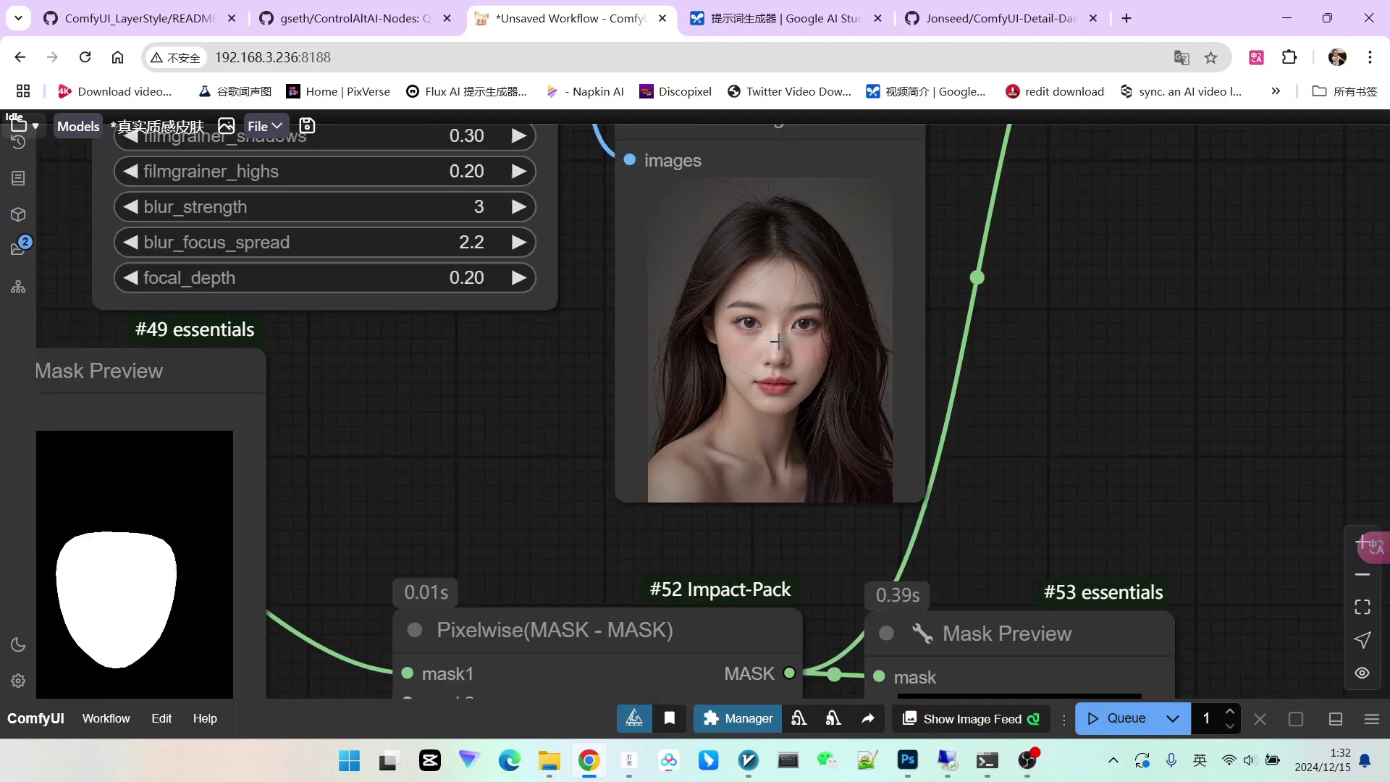
Inspect the blended portrait's eyes, forehead, cheeks and nose at several magnifications alongside the Noise Plus Blend settings
drag(1086, 359, 593, 425)
scroll(592, 430, down, 2)
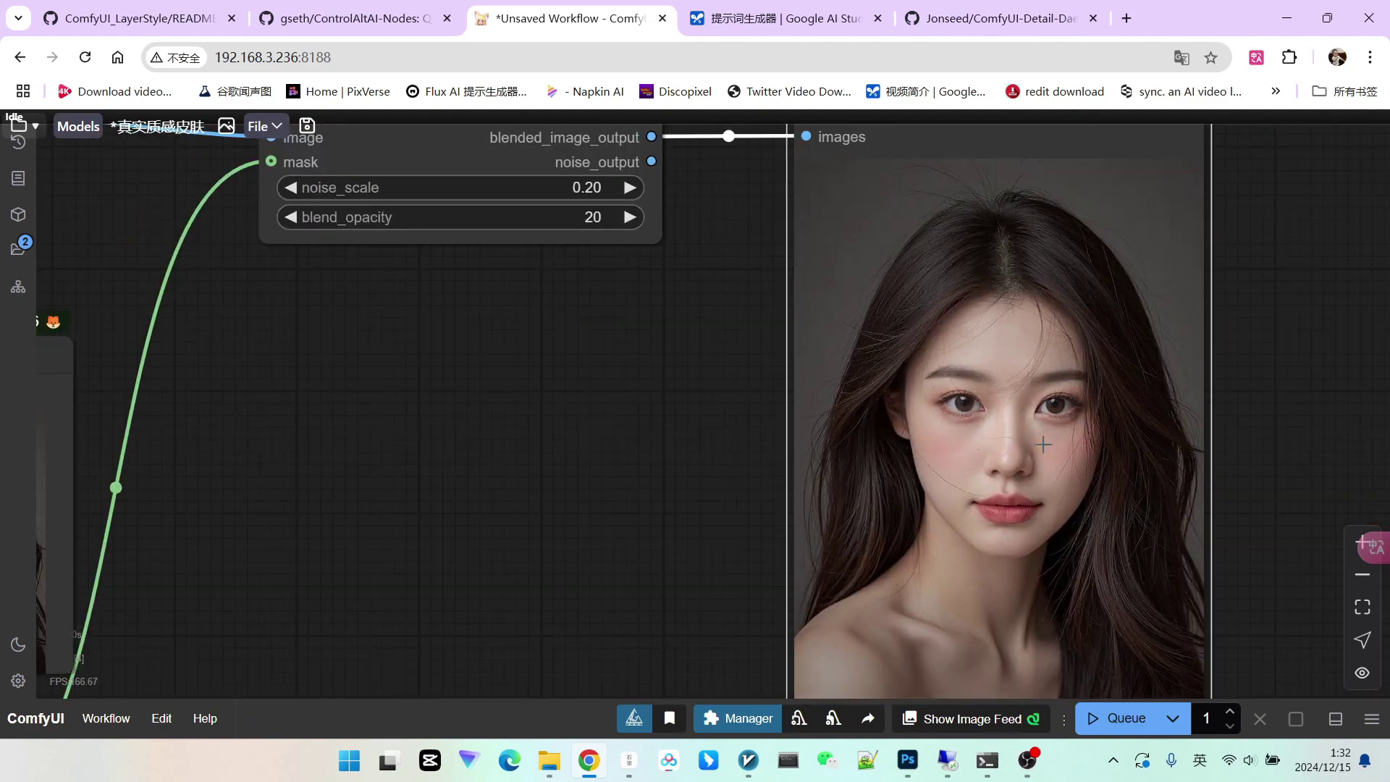
scroll(1112, 438, up, 3)
drag(338, 253, 440, 382)
scroll(539, 374, down, 3)
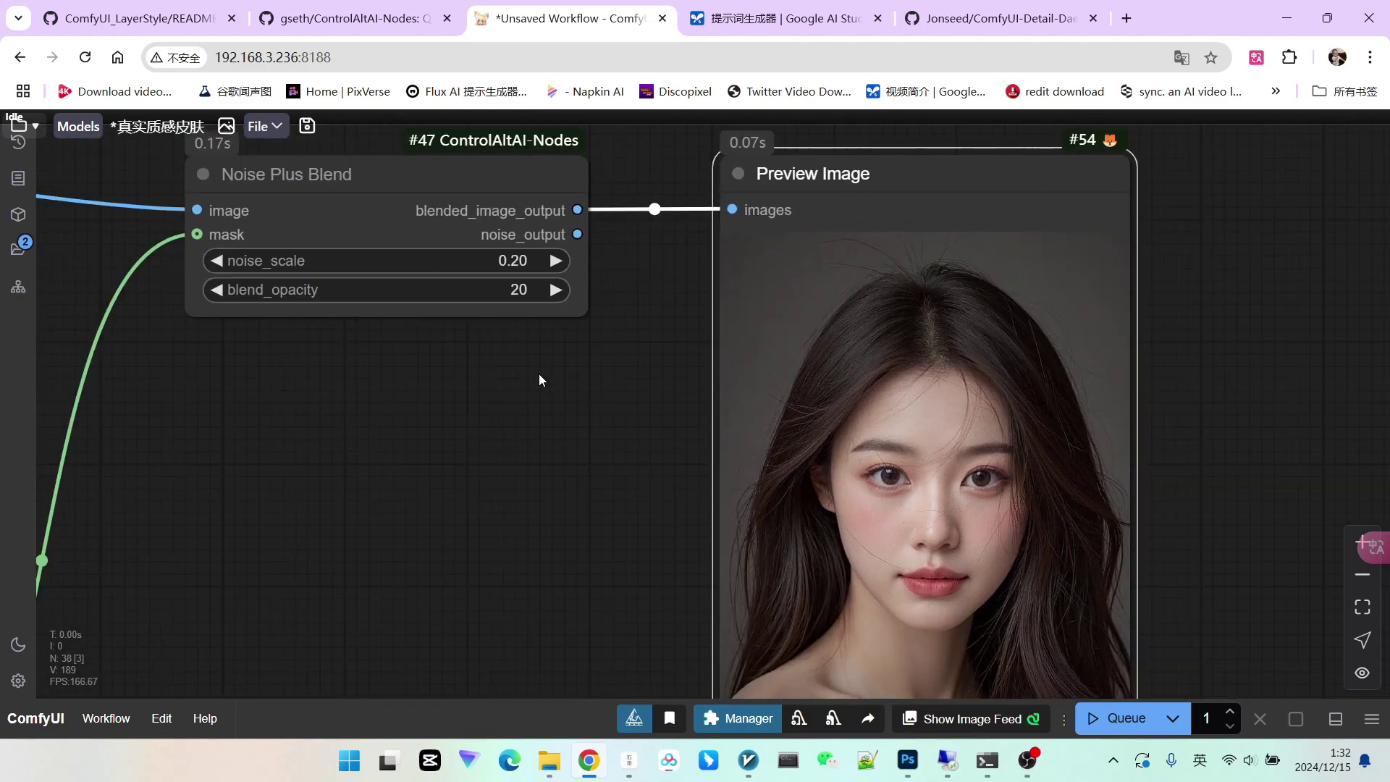
scroll(465, 425, up, 2)
scroll(583, 413, down, 3)
scroll(717, 430, up, 5)
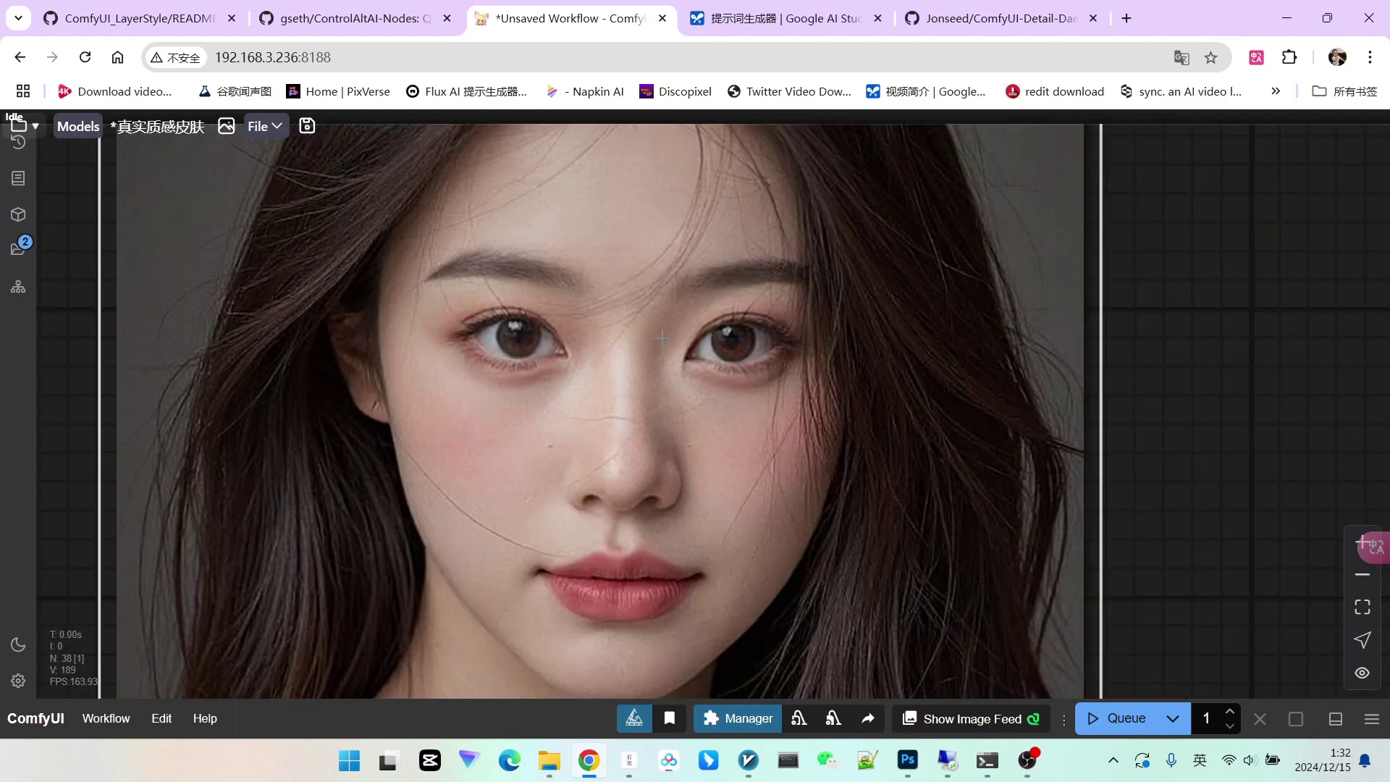
scroll(612, 305, up, 3)
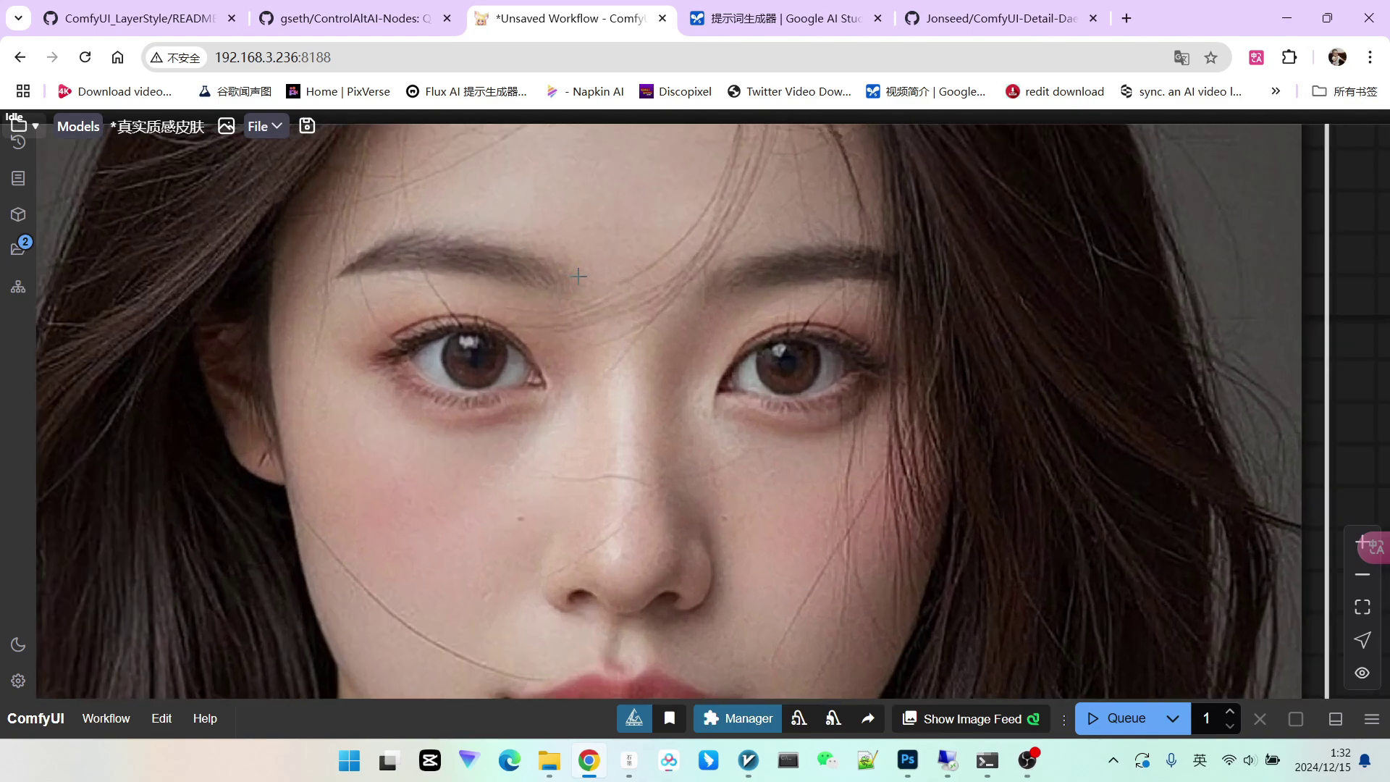
scroll(578, 276, down, 8)
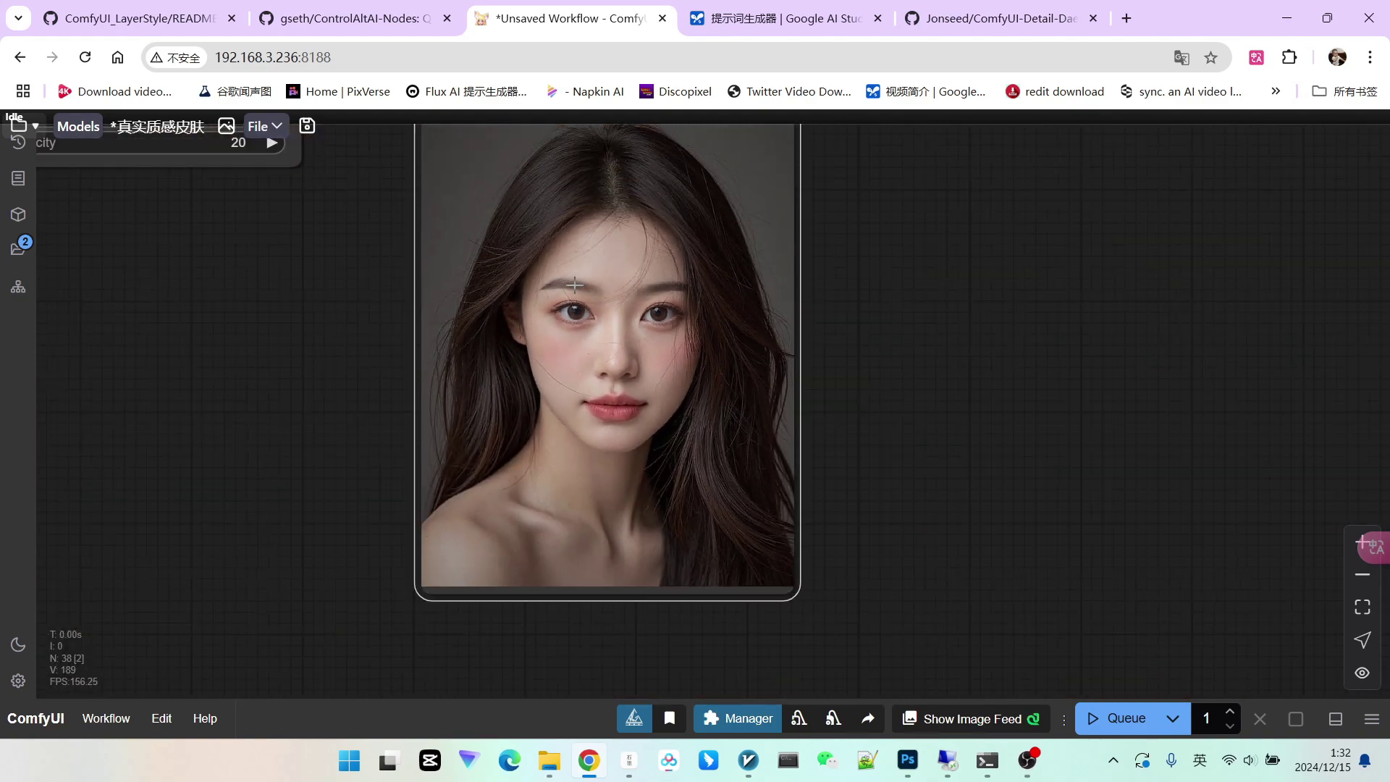
drag(340, 309, 448, 323)
scroll(786, 338, up, 3)
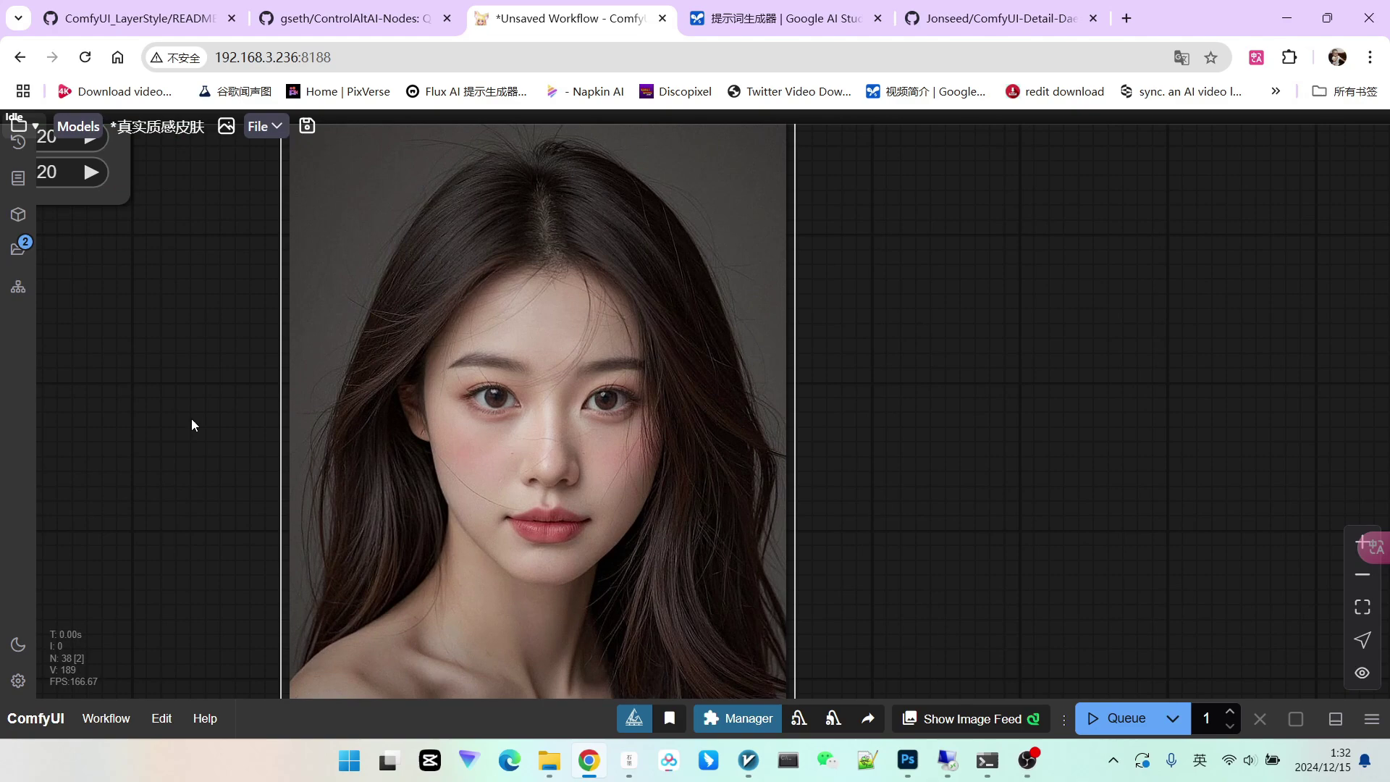
drag(239, 428, 340, 352)
scroll(616, 353, up, 2)
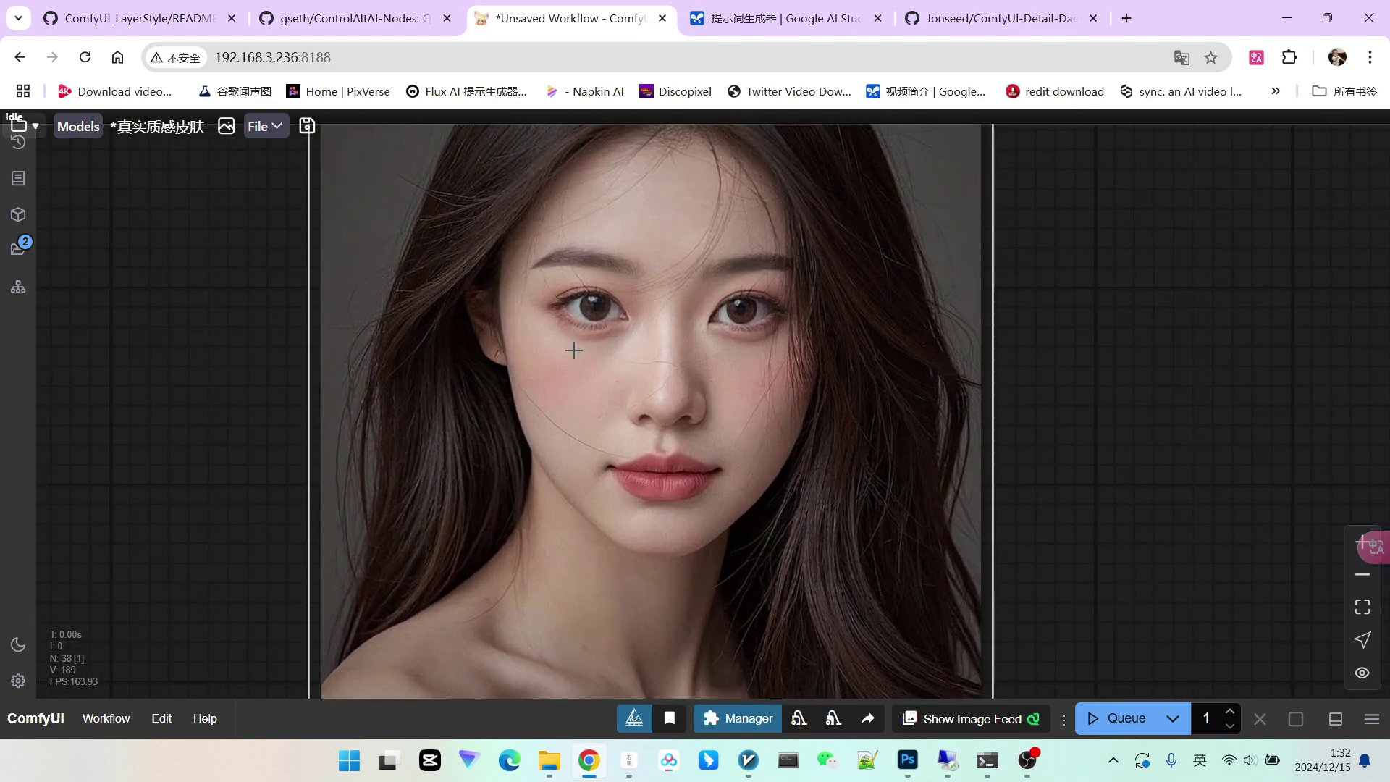
scroll(576, 349, down, 2)
scroll(578, 347, up, 4)
scroll(581, 345, down, 6)
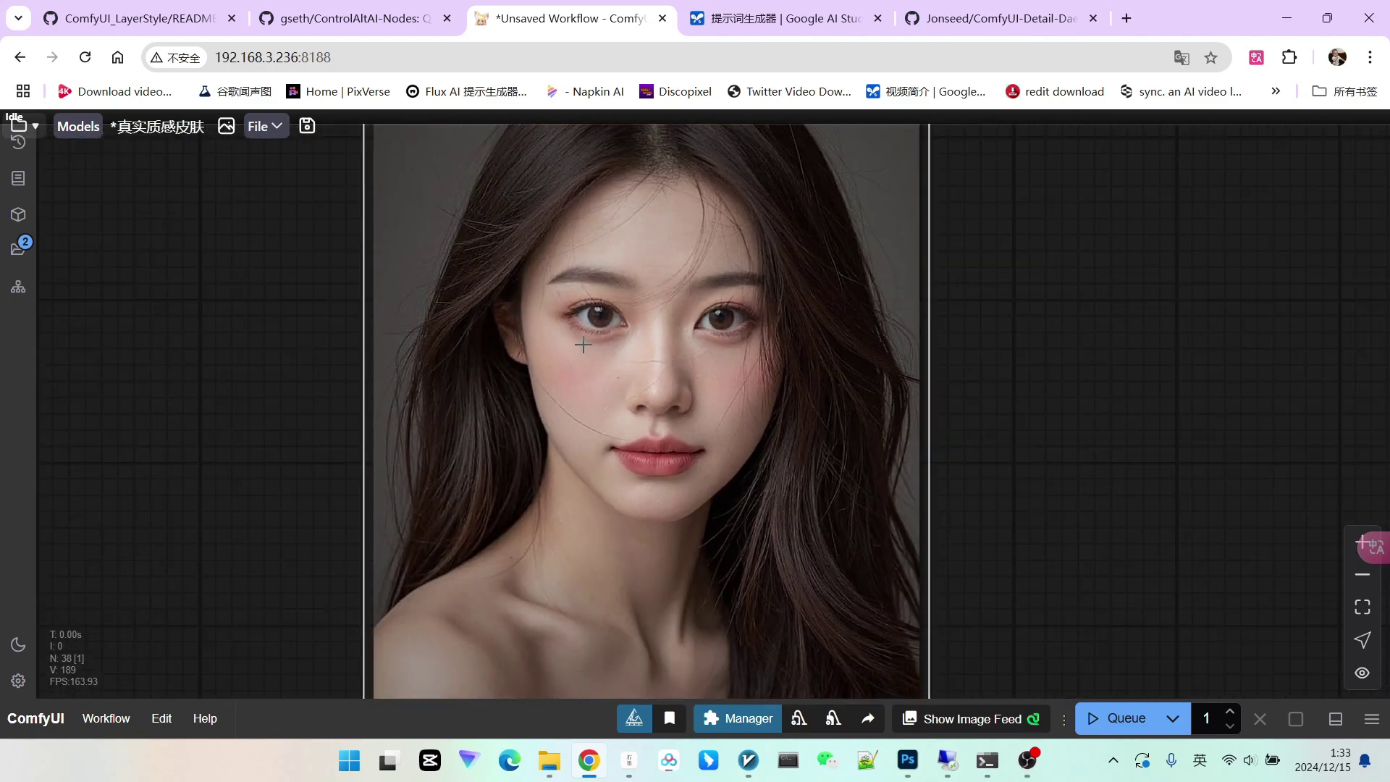
scroll(927, 345, down, 6)
scroll(912, 369, down, 3)
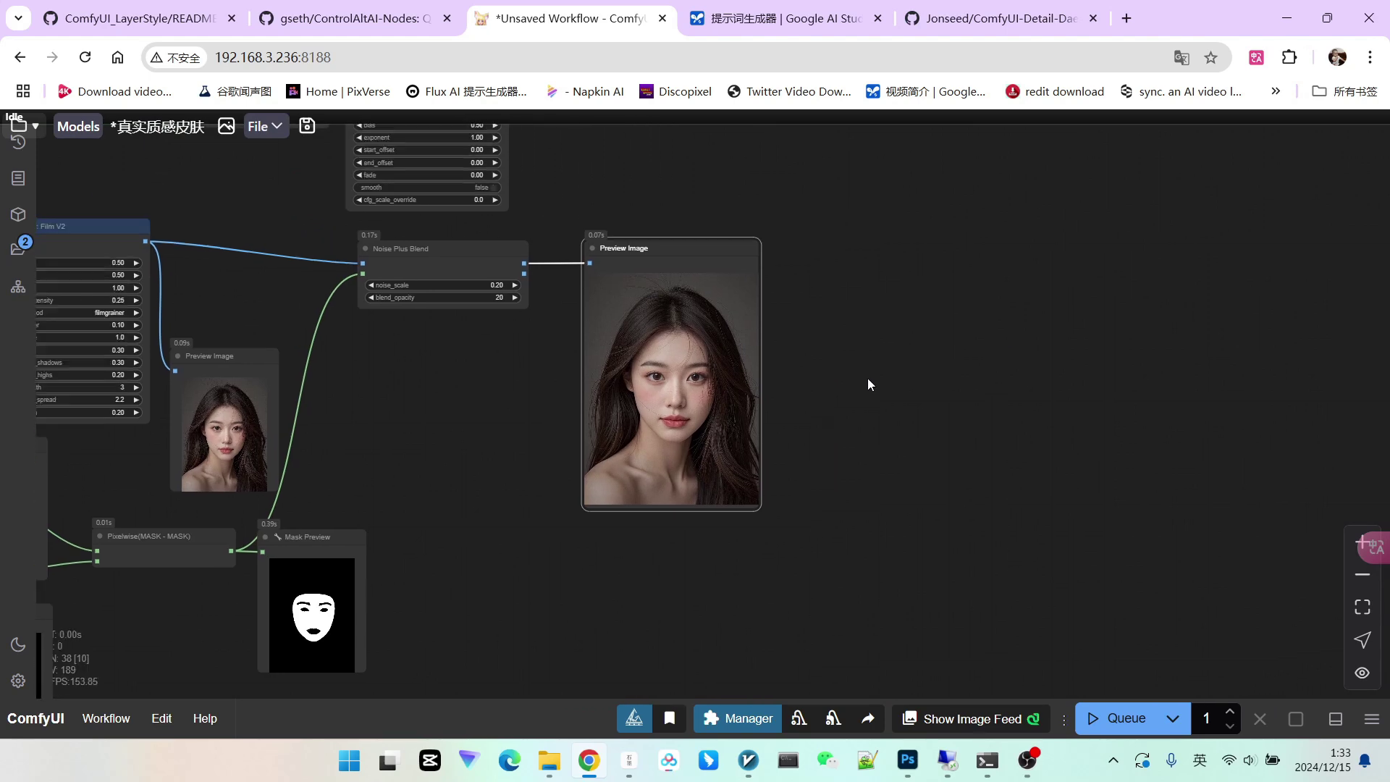
Move the blended image's Preview Image node beside the Save Image node and resize it to a comparable portrait size
scroll(601, 384, down, 3)
drag(521, 351, 869, 257)
drag(725, 231, 485, 475)
drag(655, 255, 790, 240)
drag(622, 540, 639, 256)
scroll(534, 362, up, 5)
scroll(553, 360, up, 5)
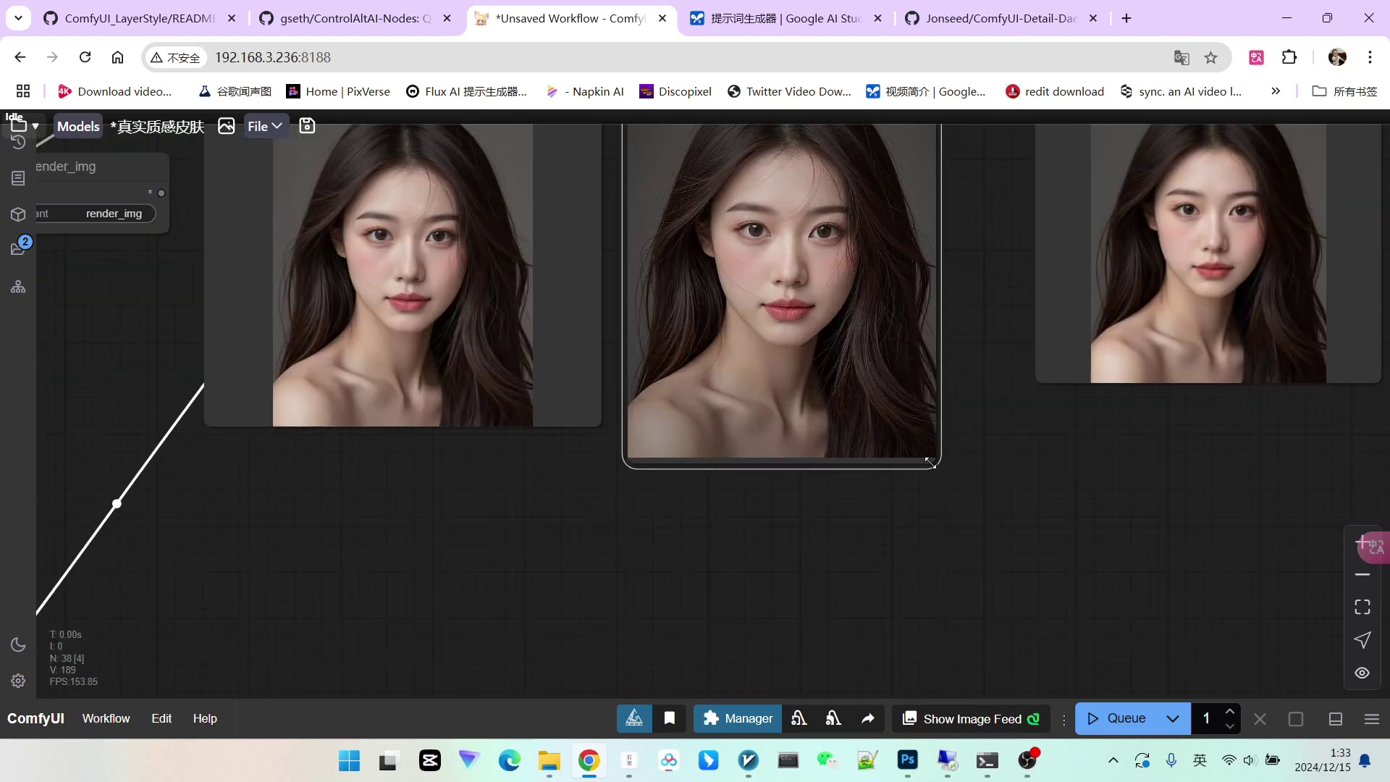
drag(933, 463, 904, 411)
drag(928, 446, 980, 565)
drag(862, 143, 841, 171)
Compare the original portrait in Save Image with the blended portrait beside it up close
scroll(885, 358, up, 9)
scroll(1083, 349, down, 3)
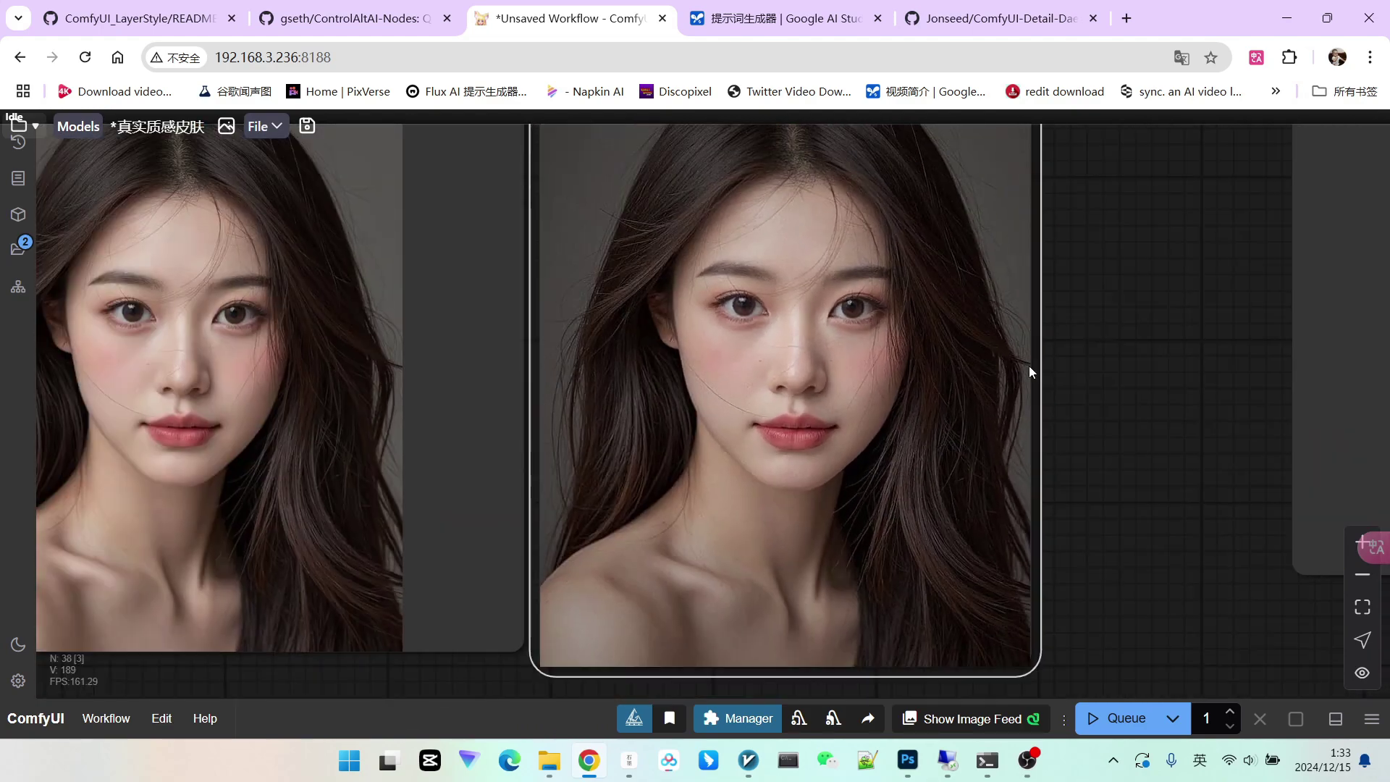
scroll(791, 331, up, 3)
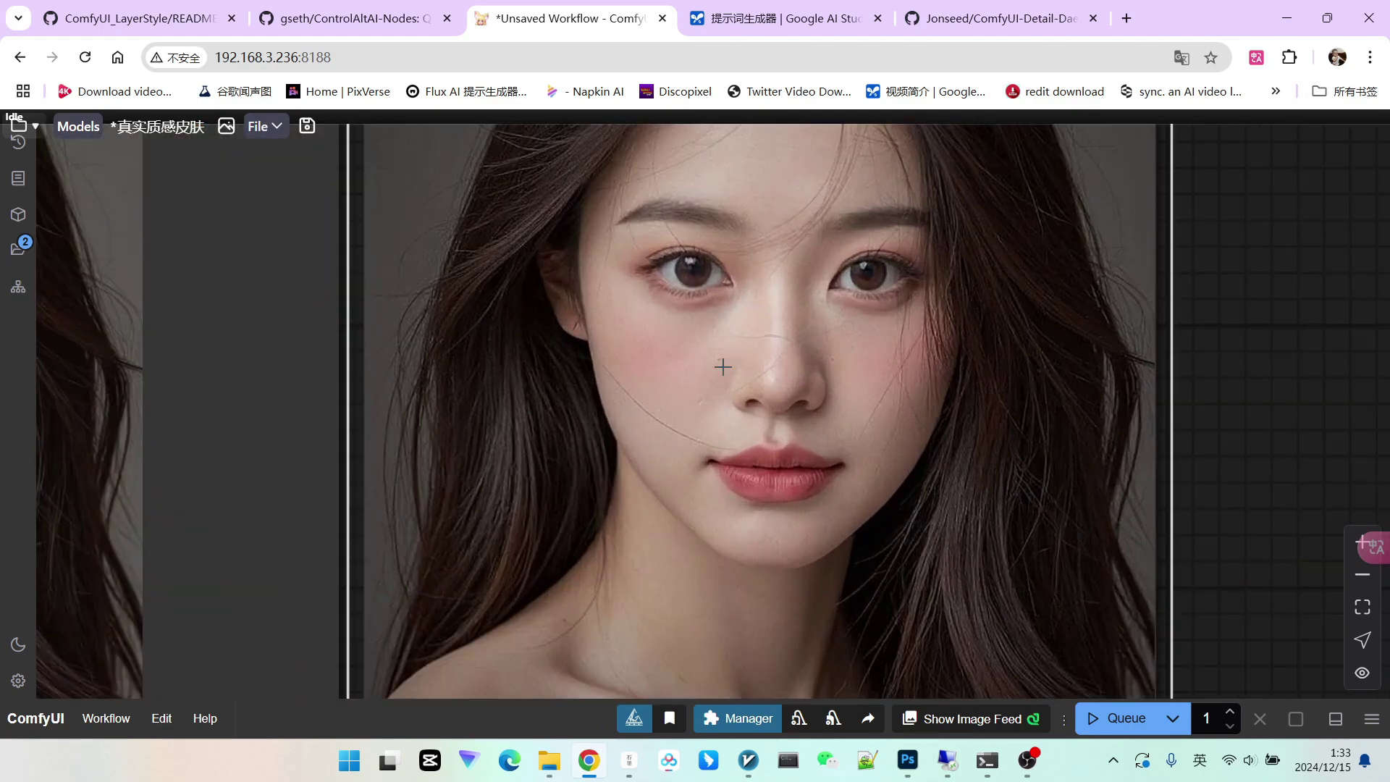
scroll(722, 366, down, 5)
scroll(1012, 566, down, 5)
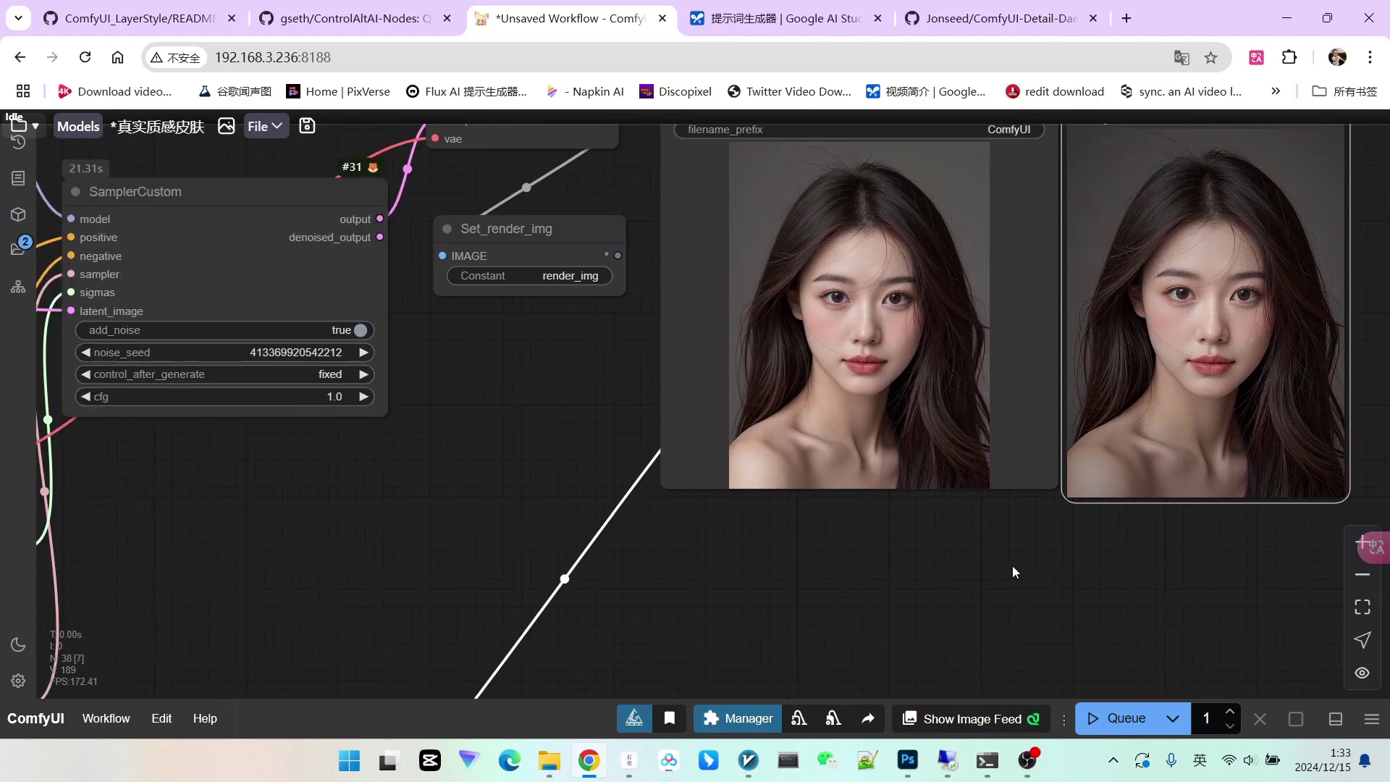
Review the sampling section, including the BasicScheduler, Lying Sigma Sampler and Detail Daemon Sampler settings
scroll(905, 433, down, 3)
drag(940, 438, 983, 401)
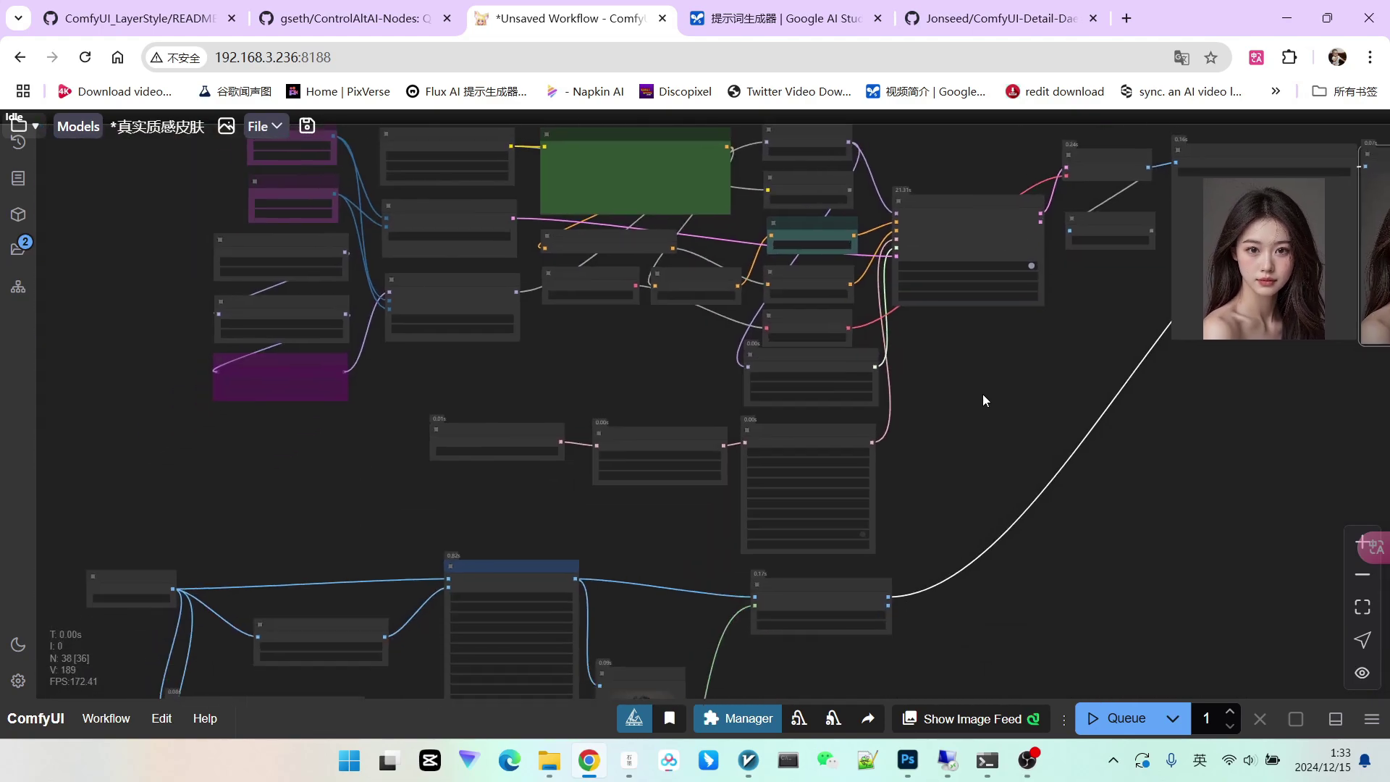
scroll(963, 397, up, 5)
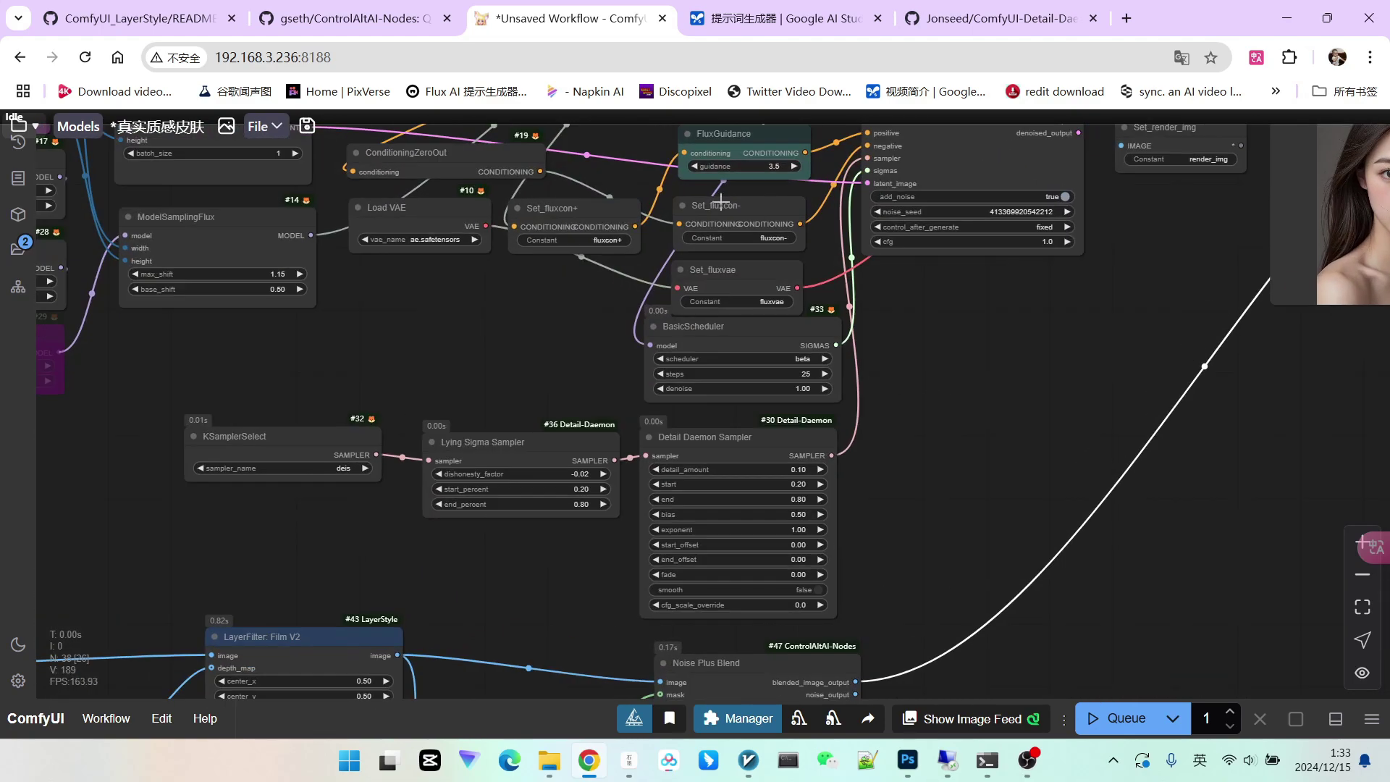
scroll(639, 273, up, 3)
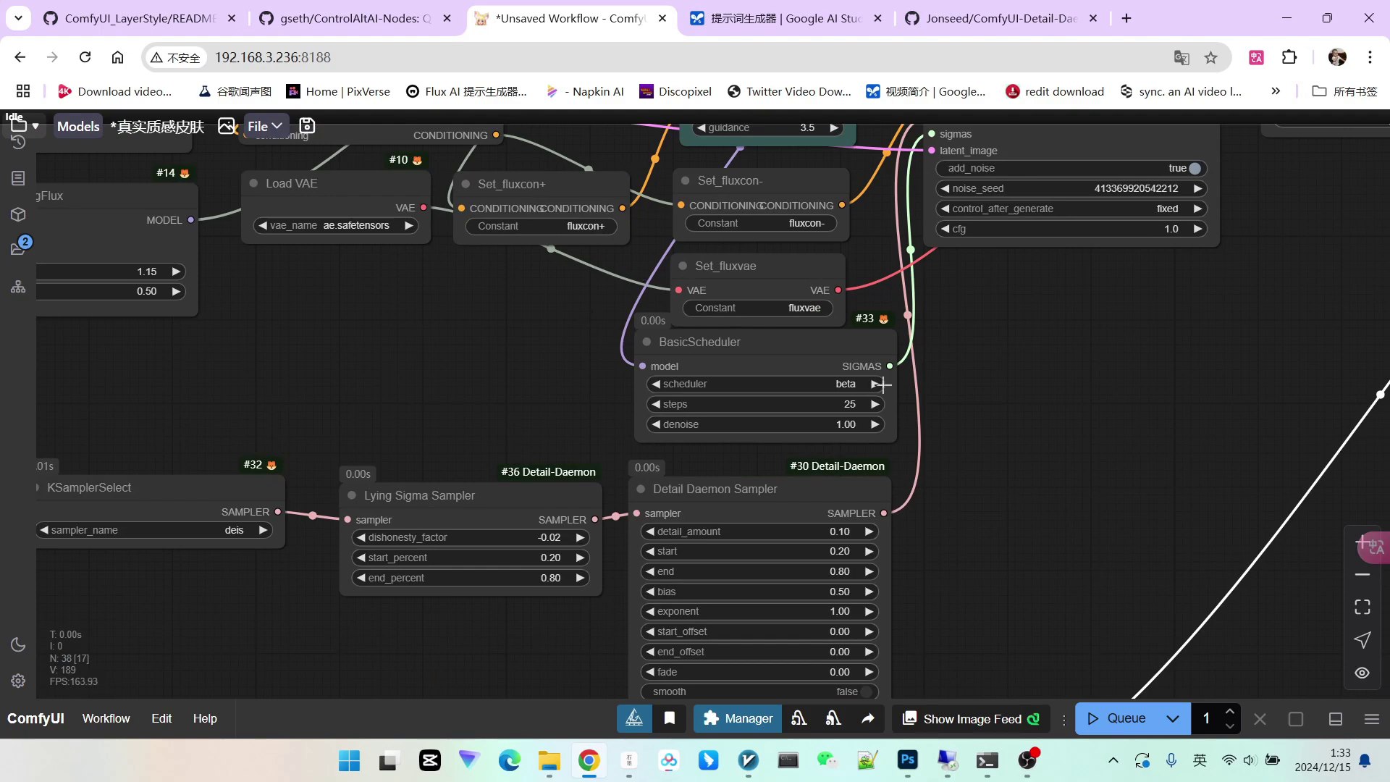
scroll(819, 375, down, 4)
scroll(849, 378, up, 4)
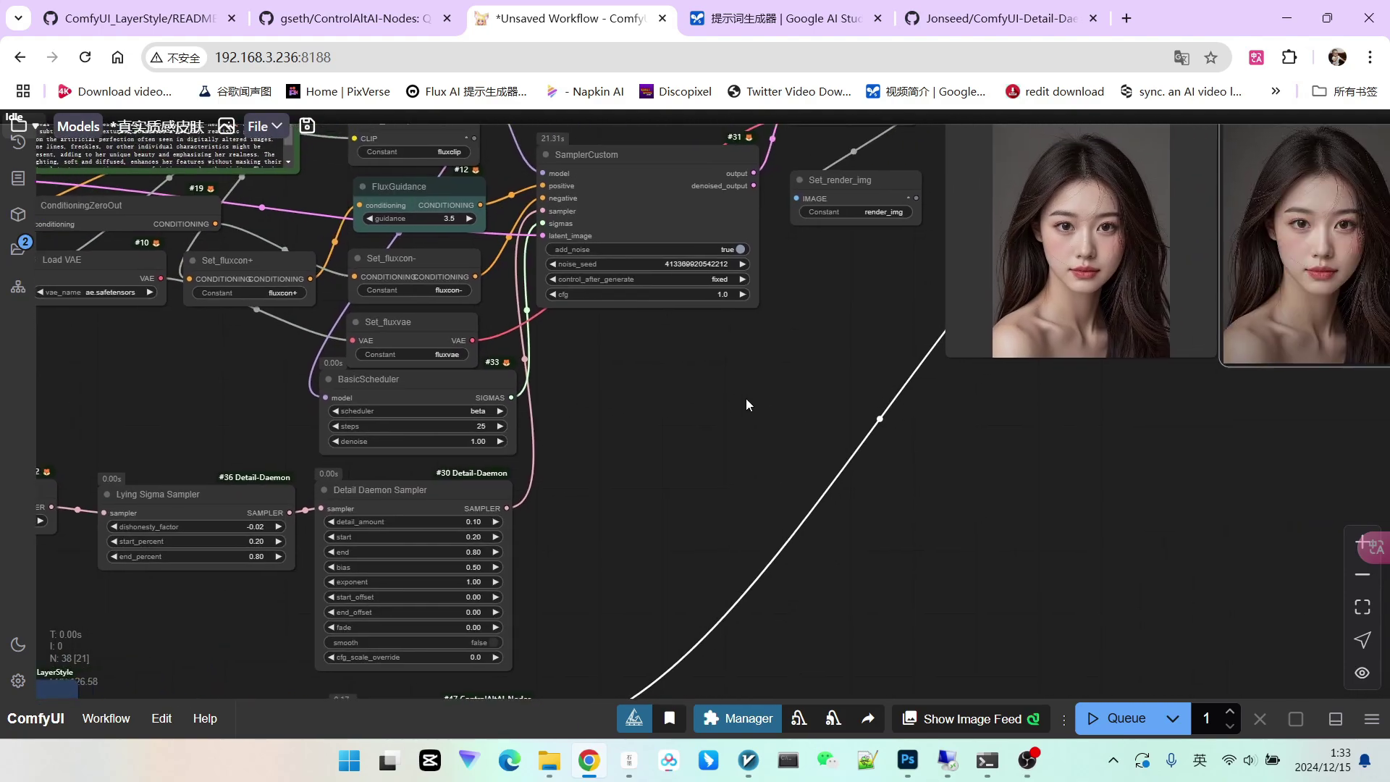
scroll(1028, 321, down, 4)
drag(750, 398, 951, 341)
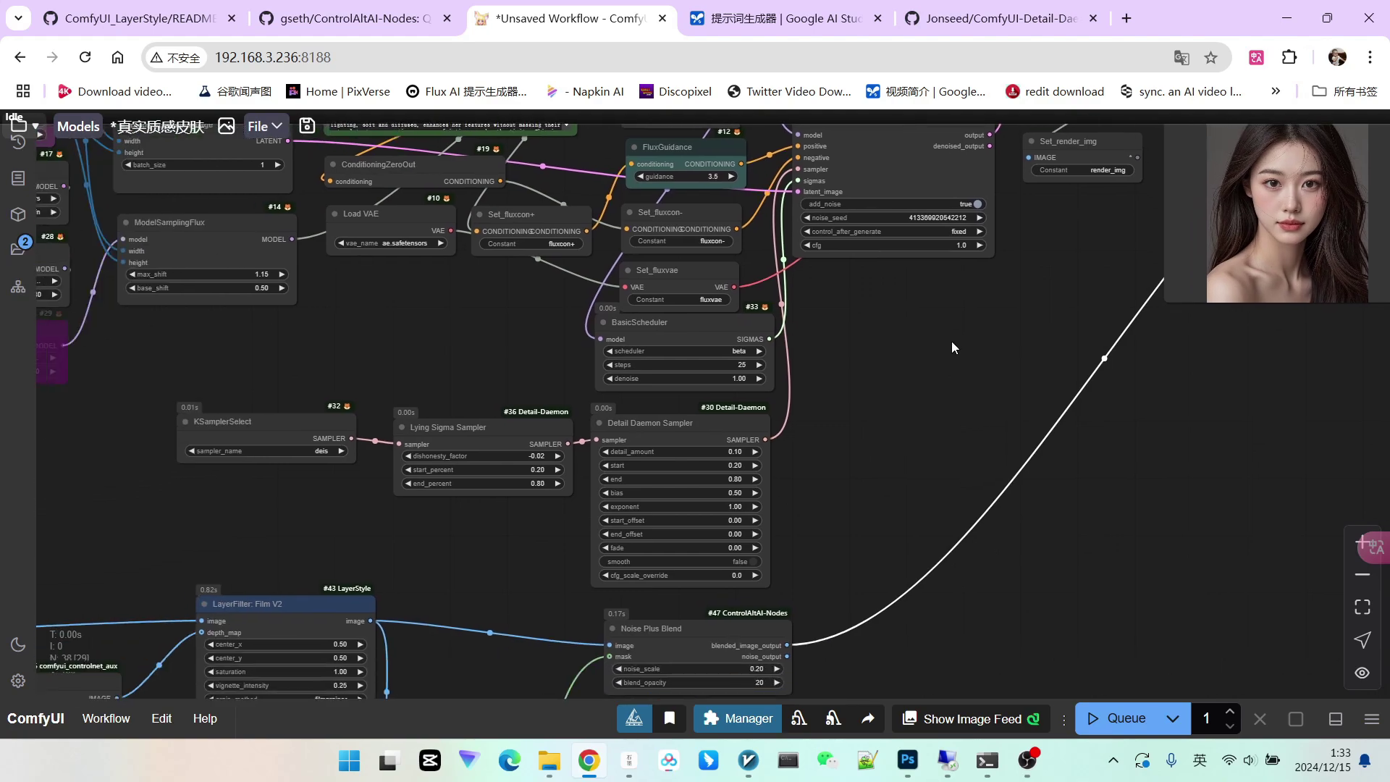
scroll(837, 371, up, 2)
drag(792, 397, 980, 334)
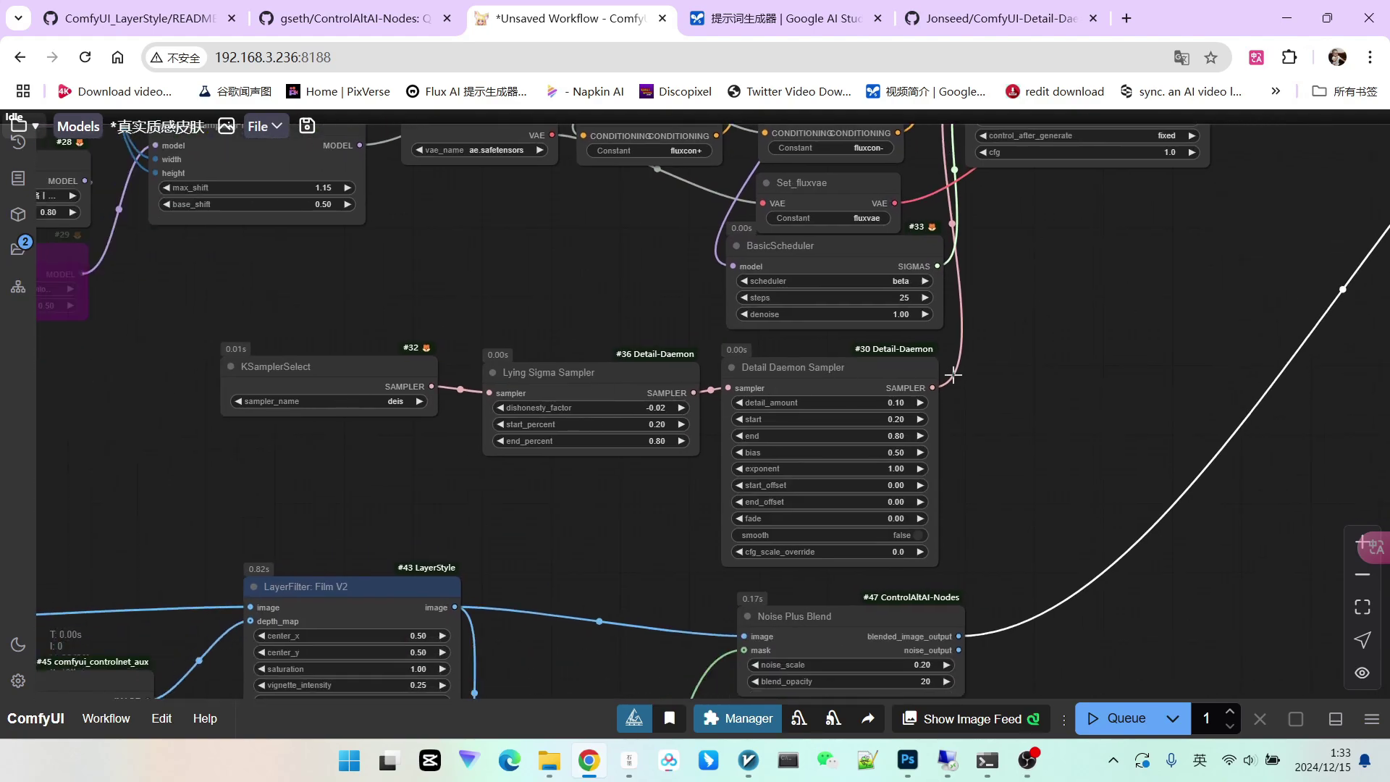
scroll(953, 375, down, 3)
scroll(1063, 354, up, 3)
scroll(1043, 348, down, 6)
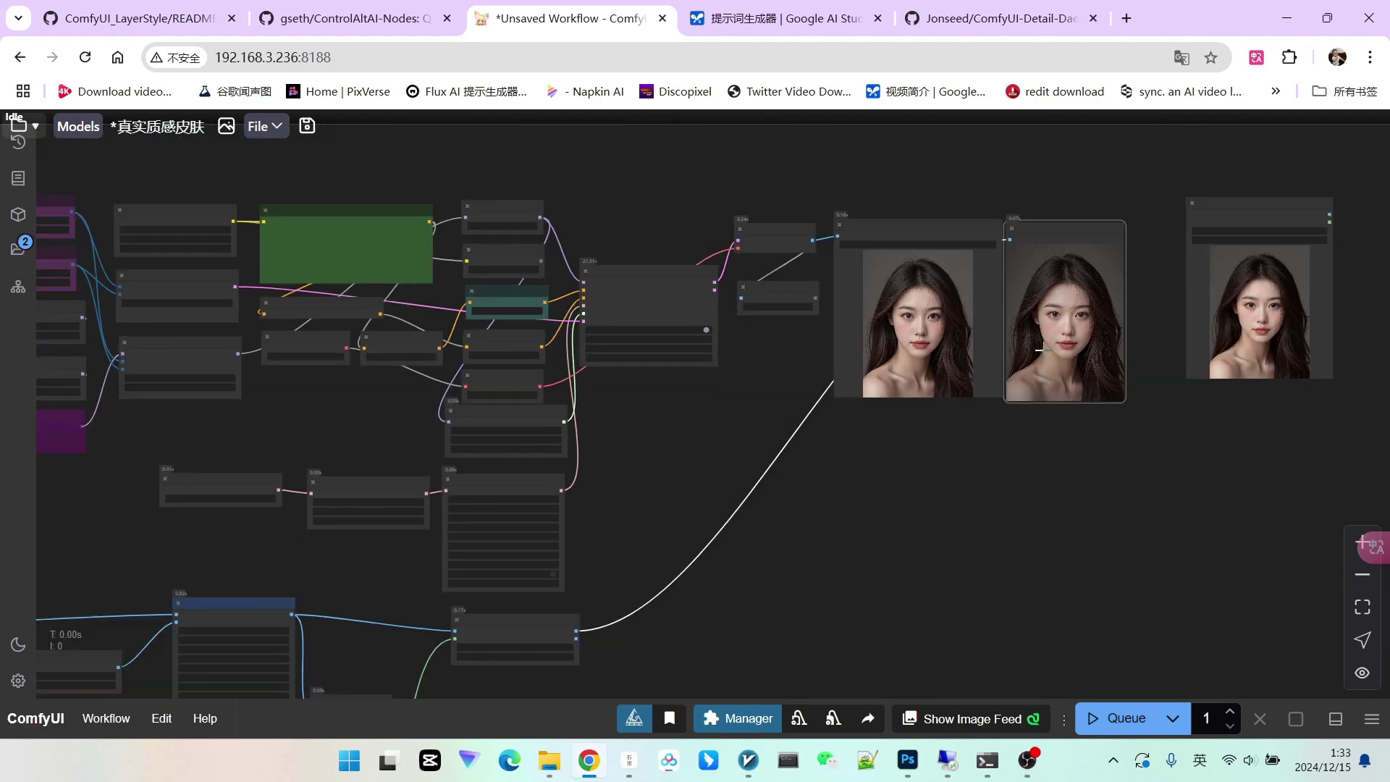
Bypass the Lying Sigma Sampler node and run the workflow
drag(825, 510, 1067, 351)
drag(531, 414, 625, 385)
scroll(640, 380, up, 3)
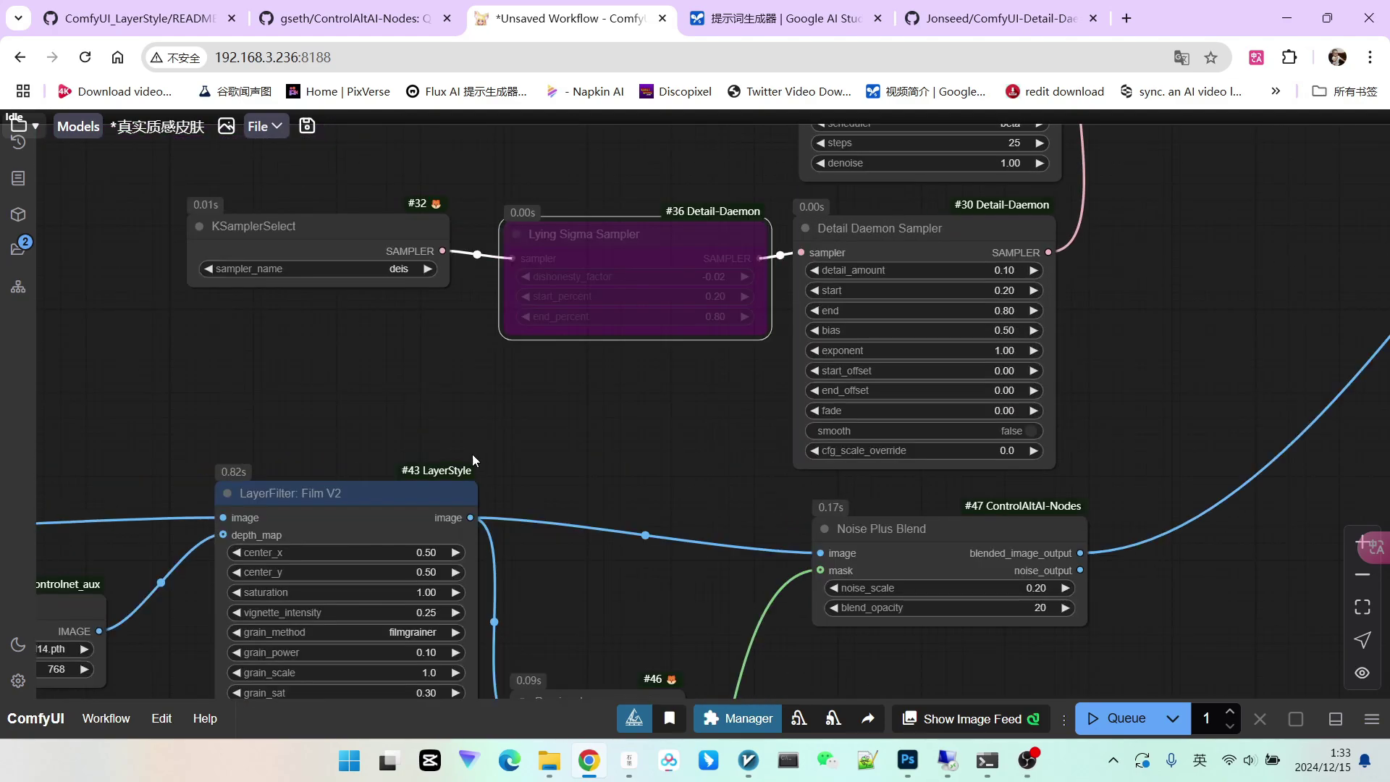
scroll(535, 446, down, 4)
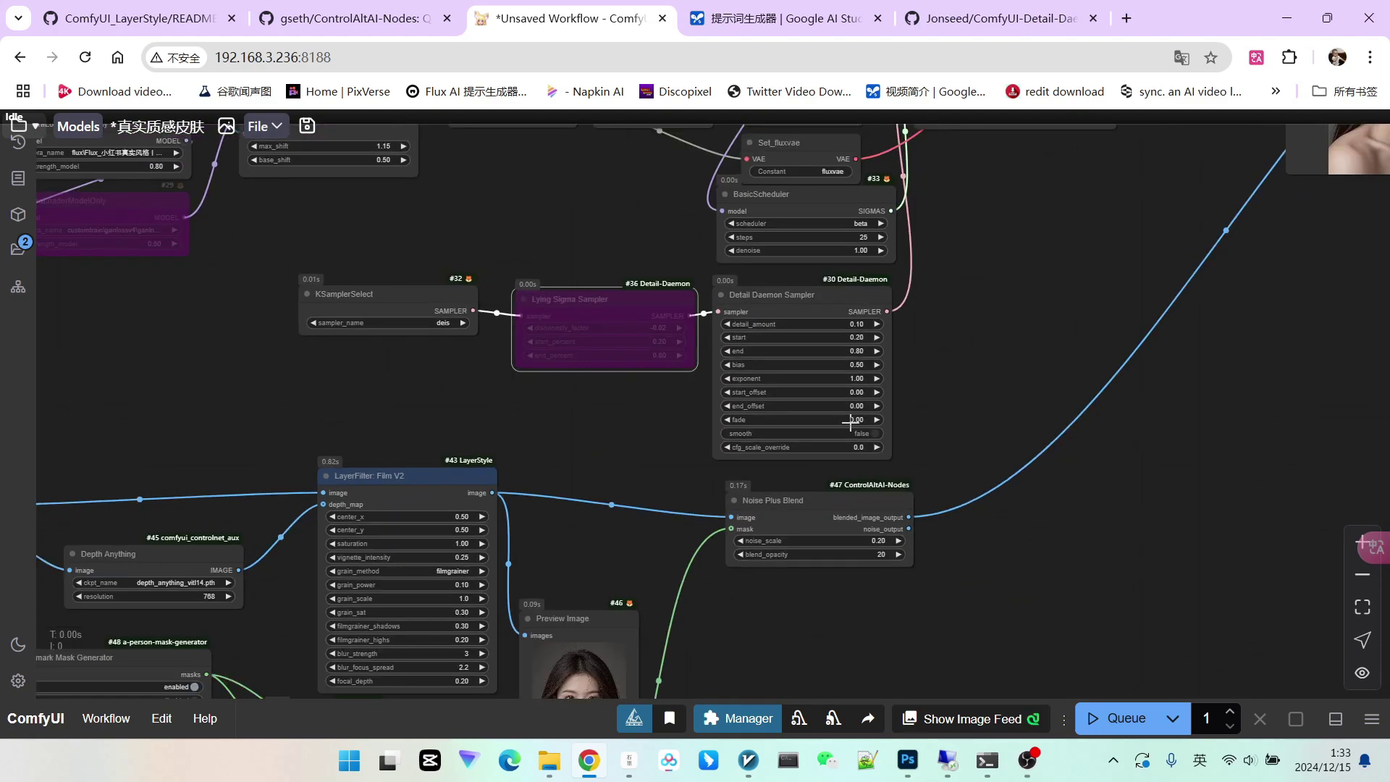
drag(1097, 394, 673, 412)
scroll(781, 421, down, 4)
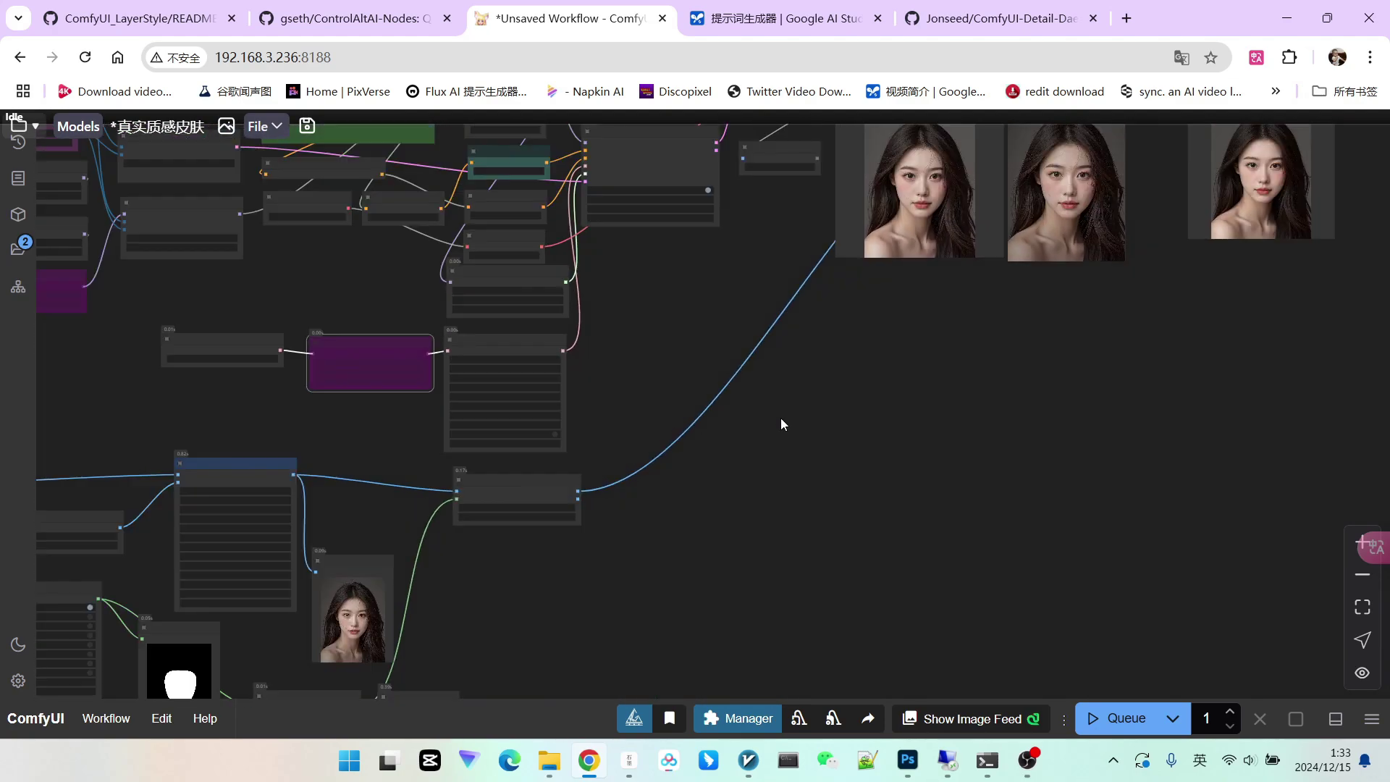
click(1114, 718)
Compare the facial skin in the newly generated Save Image and Preview Image portraits up close
scroll(345, 335, up, 10)
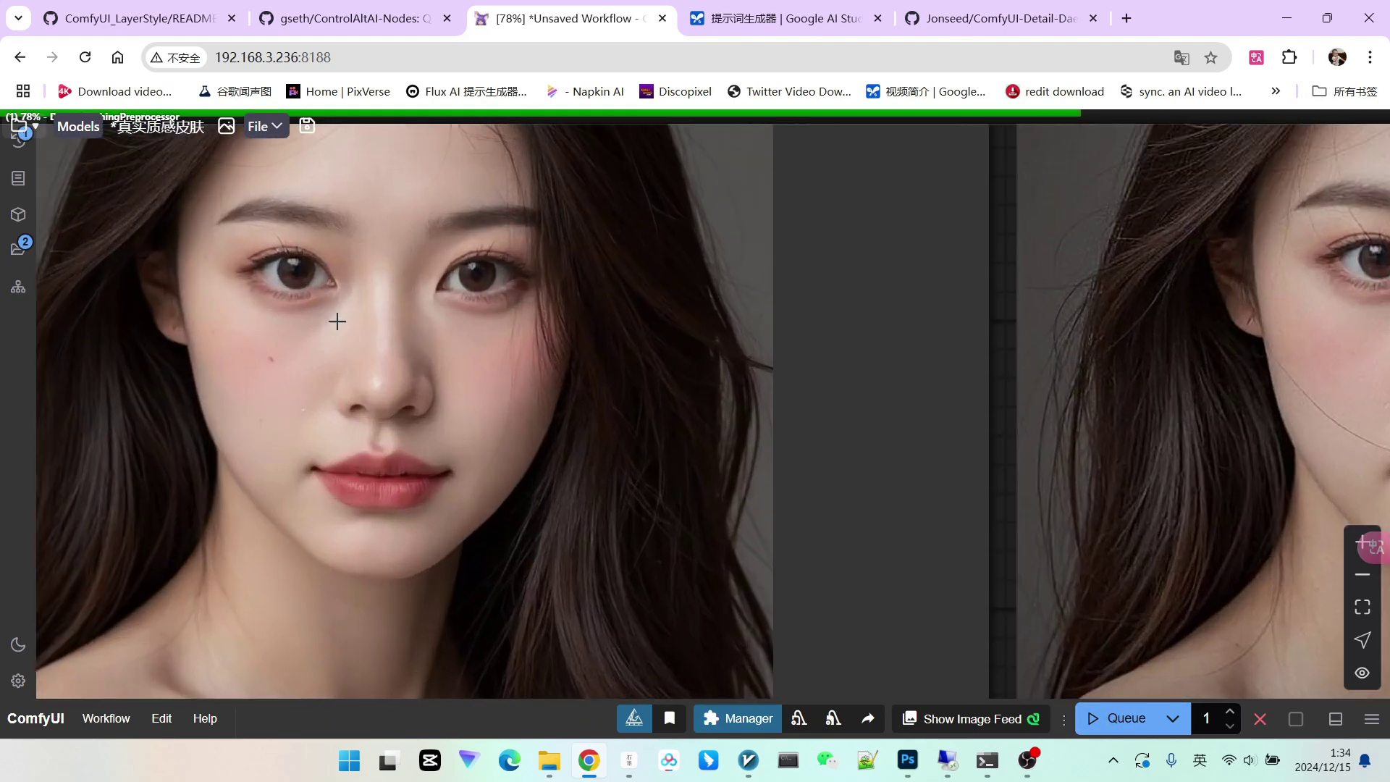
scroll(337, 321, down, 4)
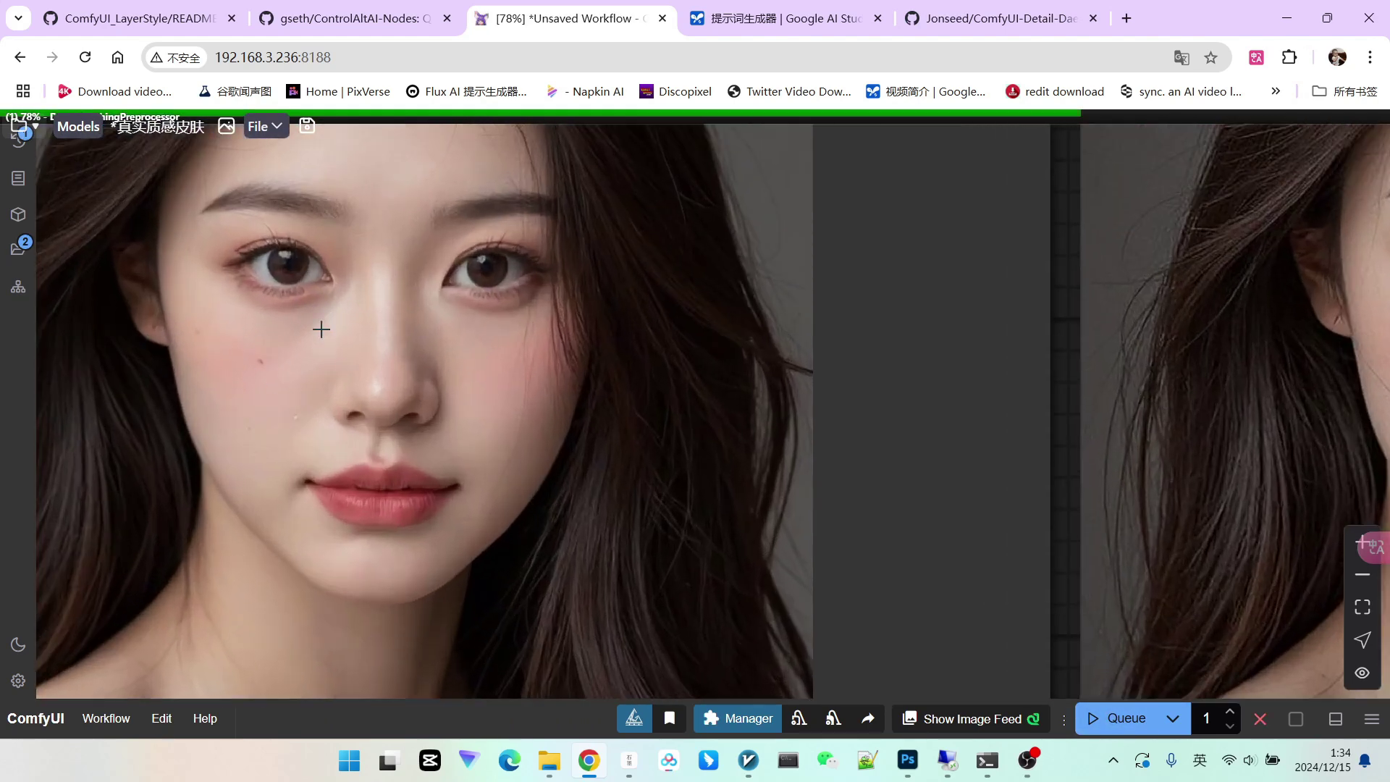
scroll(344, 349, up, 3)
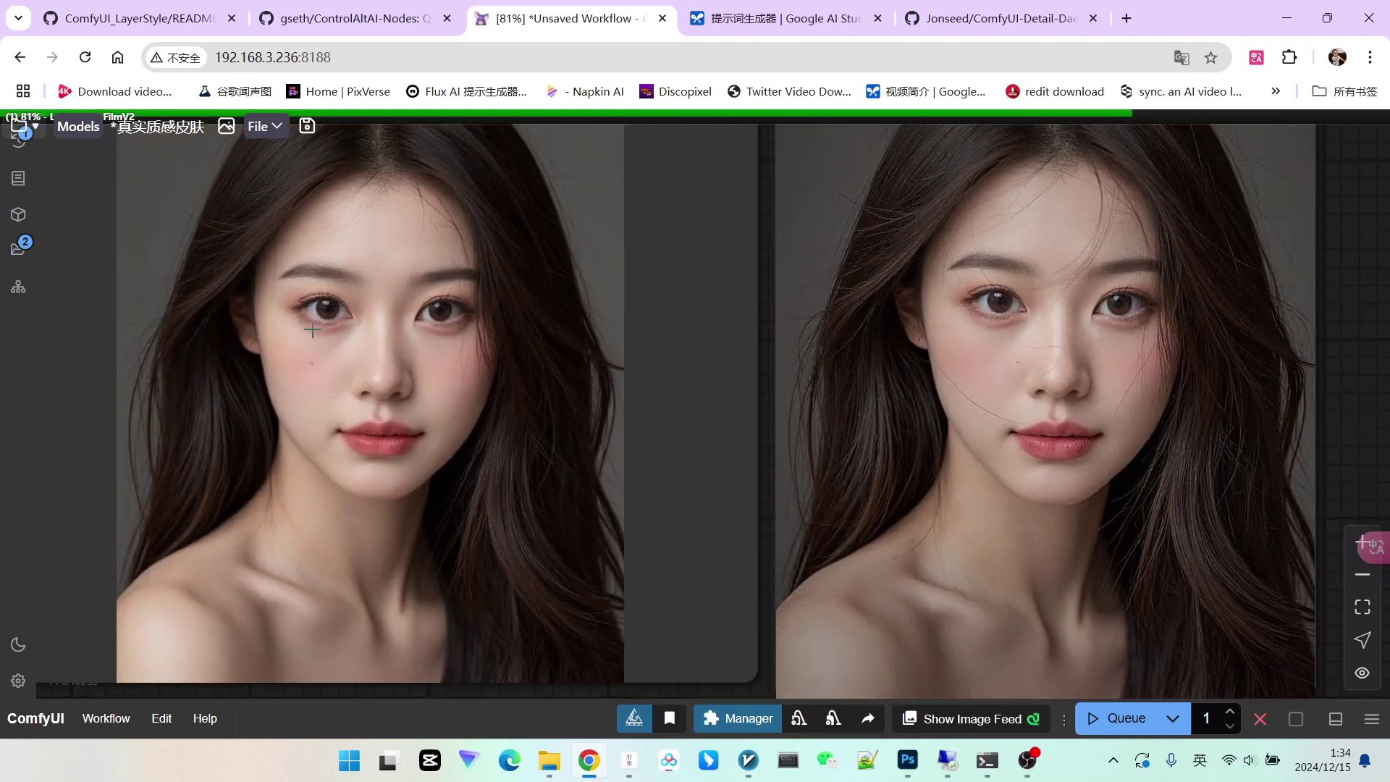
scroll(1151, 431, up, 5)
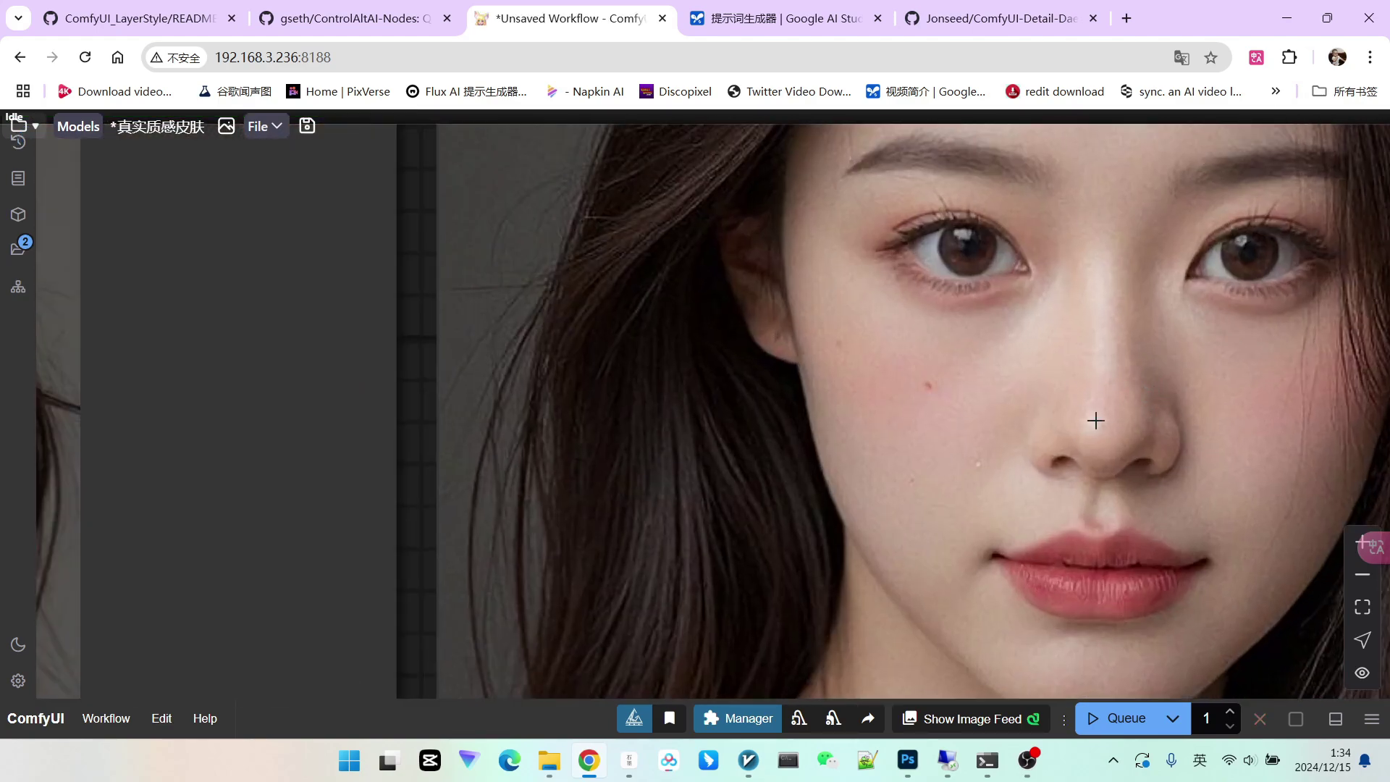
scroll(1095, 420, down, 6)
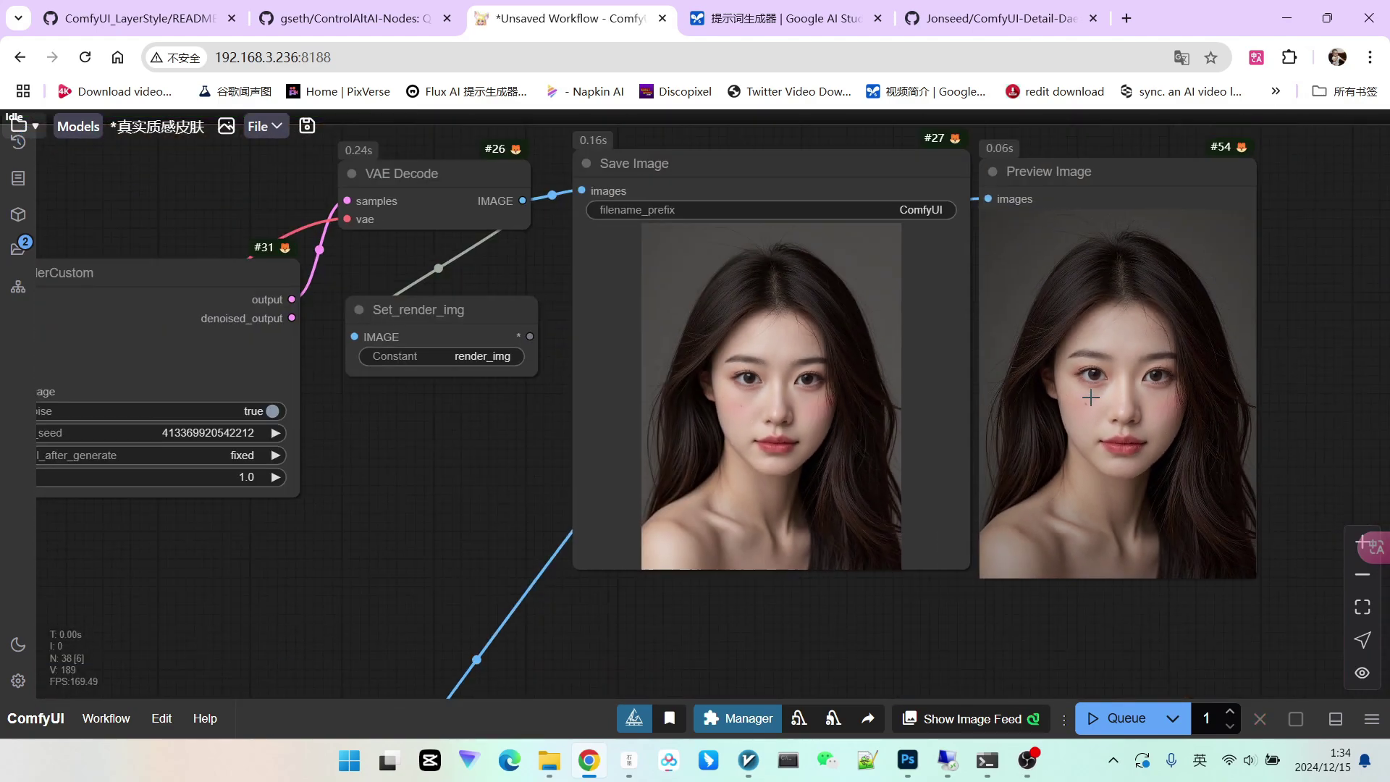
Set the grain_power of the LayerFilter: Film V2 node to 0.05
drag(825, 628, 972, 518)
drag(1056, 533, 933, 518)
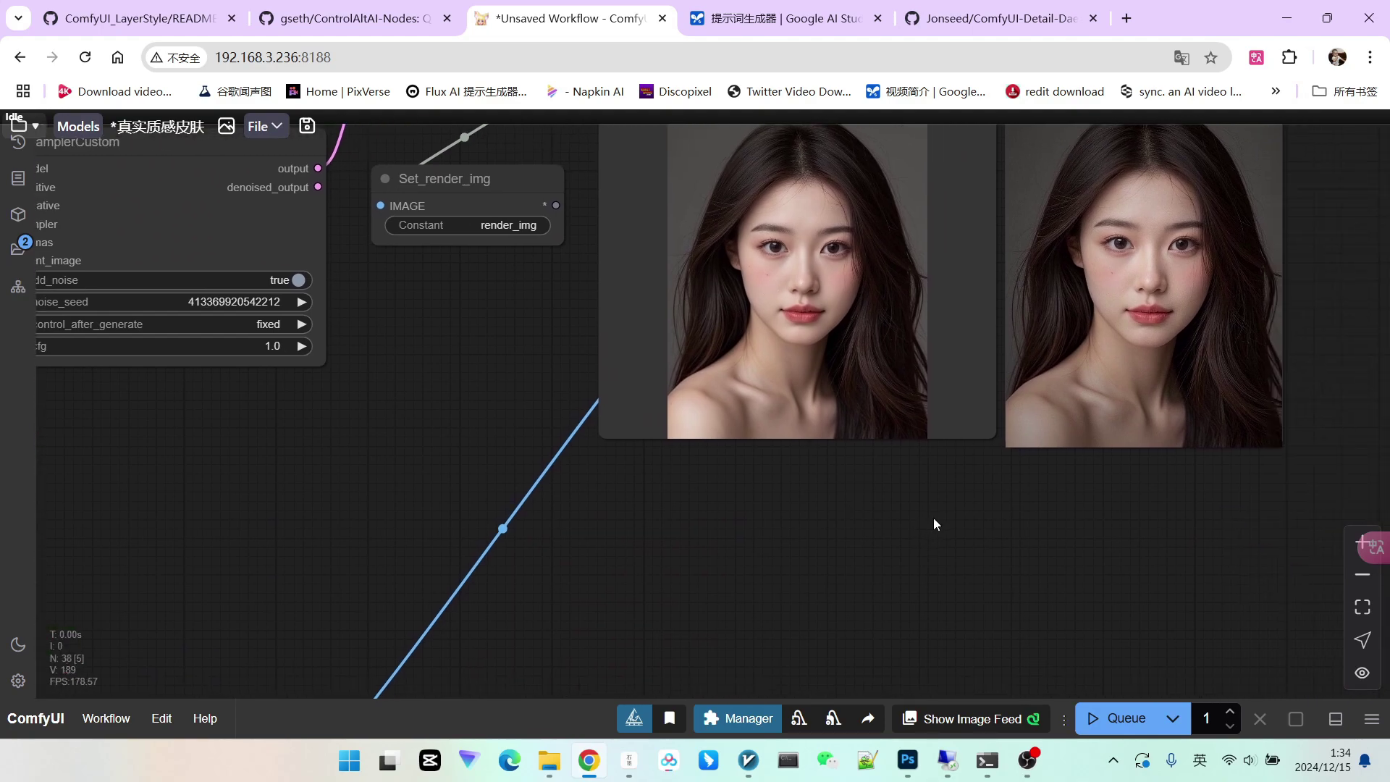
scroll(932, 532, down, 3)
drag(845, 565, 1129, 387)
drag(664, 556, 1218, 243)
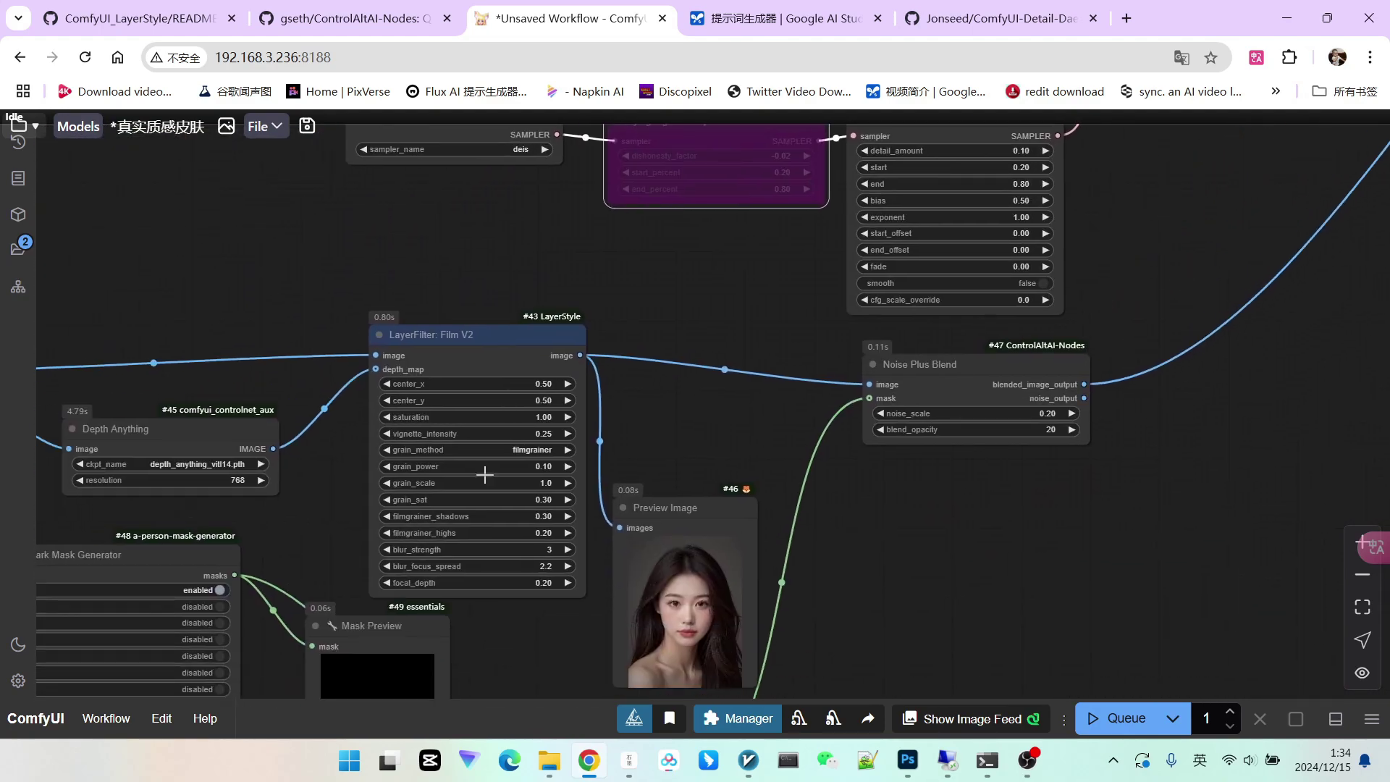
scroll(380, 461, up, 5)
scroll(354, 435, up, 3)
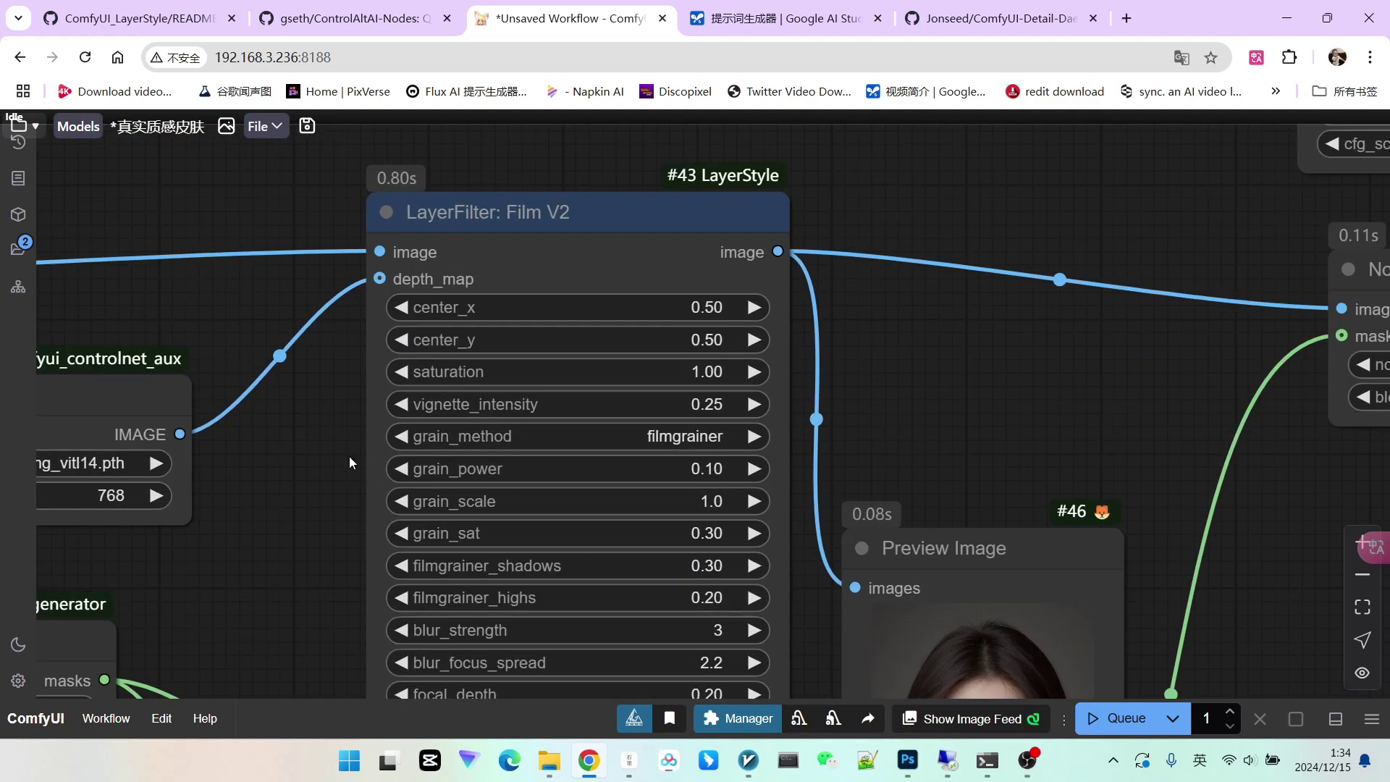
drag(306, 492, 341, 413)
scroll(341, 413, up, 1)
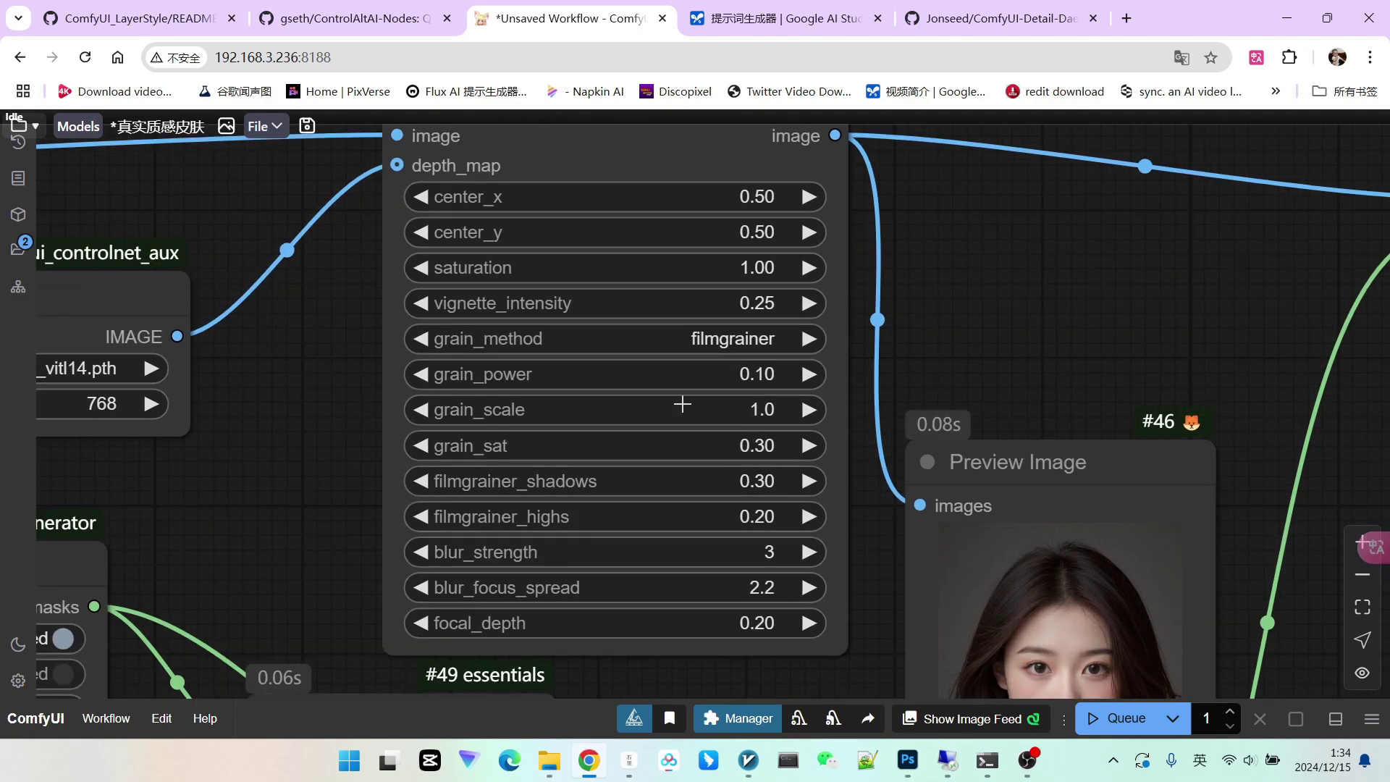
click(759, 374)
text(5)
key(Return)
Set the Film V2 saturation to 0.90 and run the workflow
scroll(1014, 302, down, 3)
drag(1014, 302, 660, 487)
scroll(644, 350, down, 4)
scroll(434, 474, up, 6)
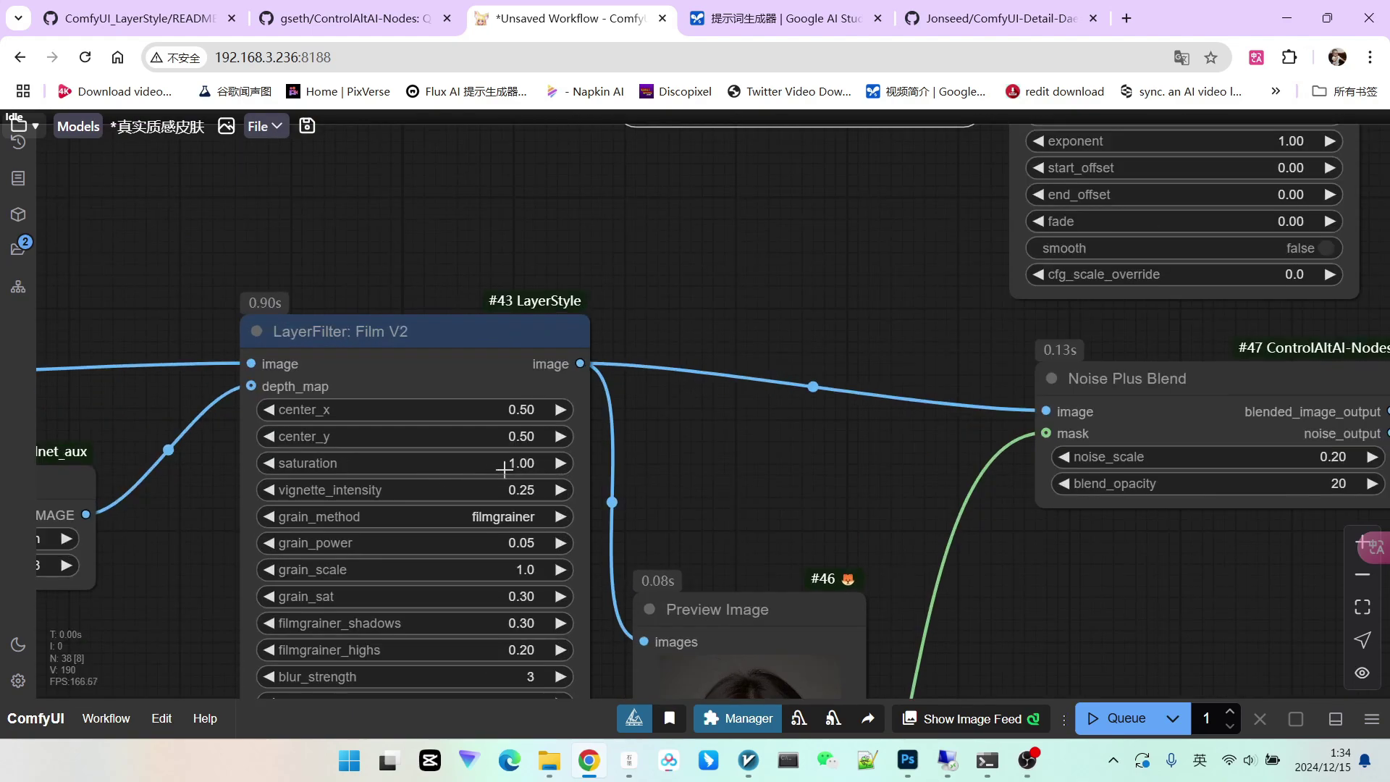
click(525, 467)
text(0)
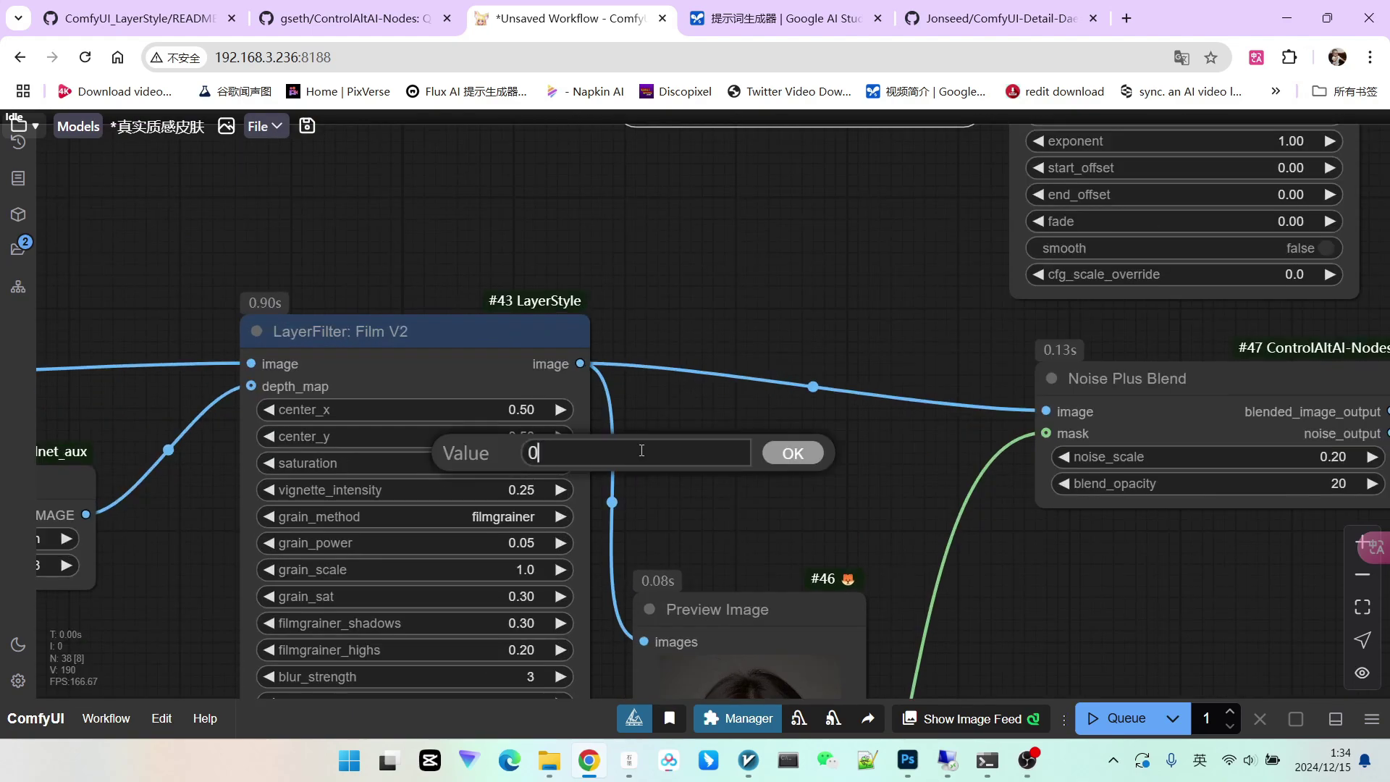
text(.9)
key(Return)
scroll(816, 442, down, 9)
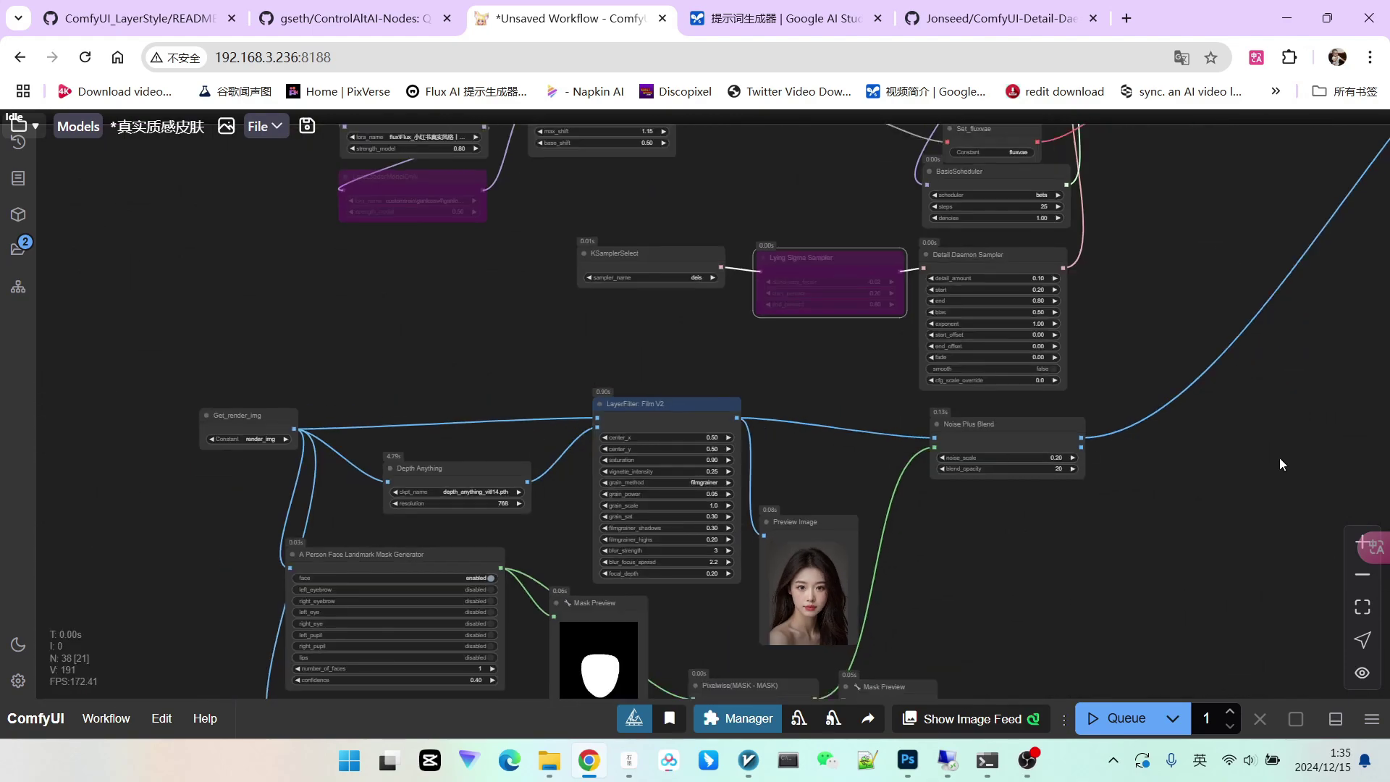
drag(1292, 459, 770, 553)
drag(992, 405, 856, 608)
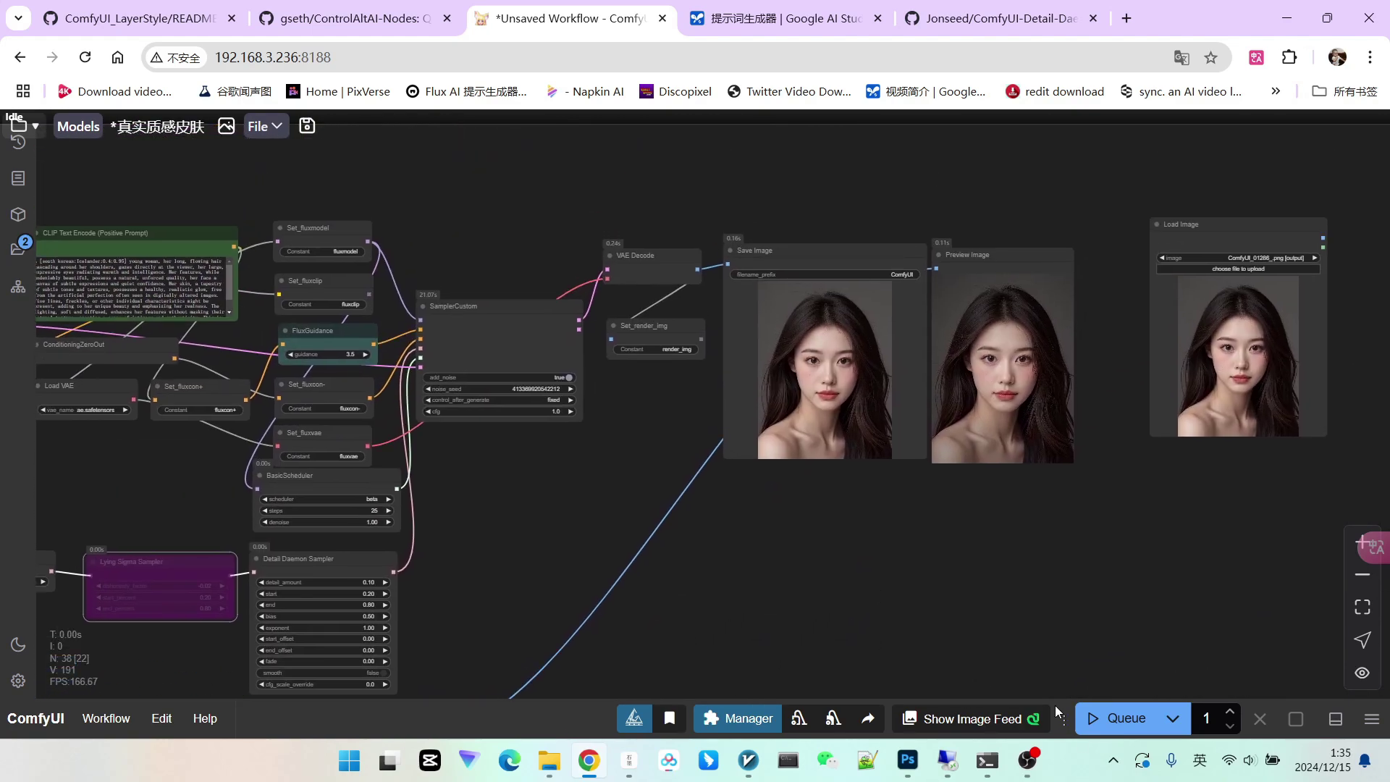
click(1111, 720)
Compare the original and regenerated blended portraits up close, and resize the Preview Image node to roughly match the bottom edge of Save Image
drag(1002, 545, 936, 576)
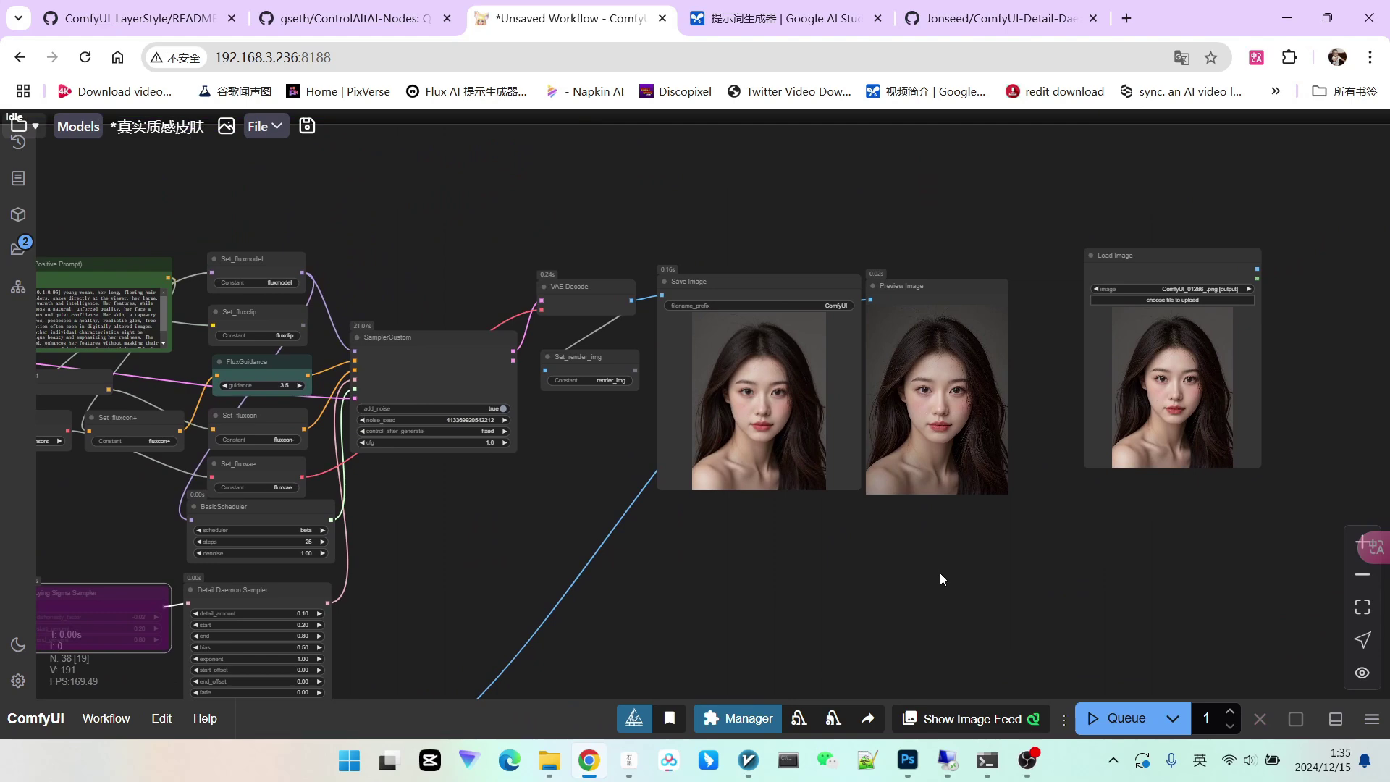
scroll(905, 538, up, 8)
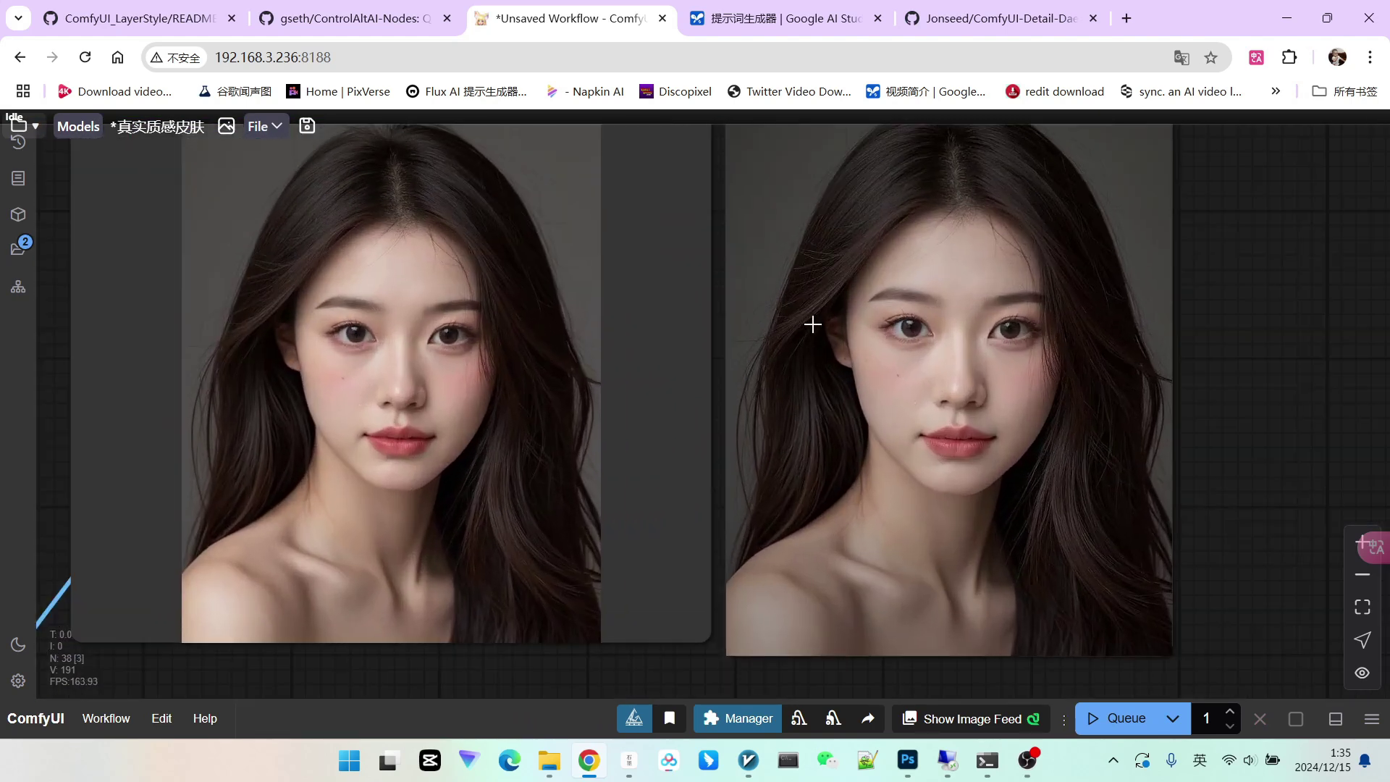
scroll(1014, 366, up, 3)
scroll(1021, 362, down, 5)
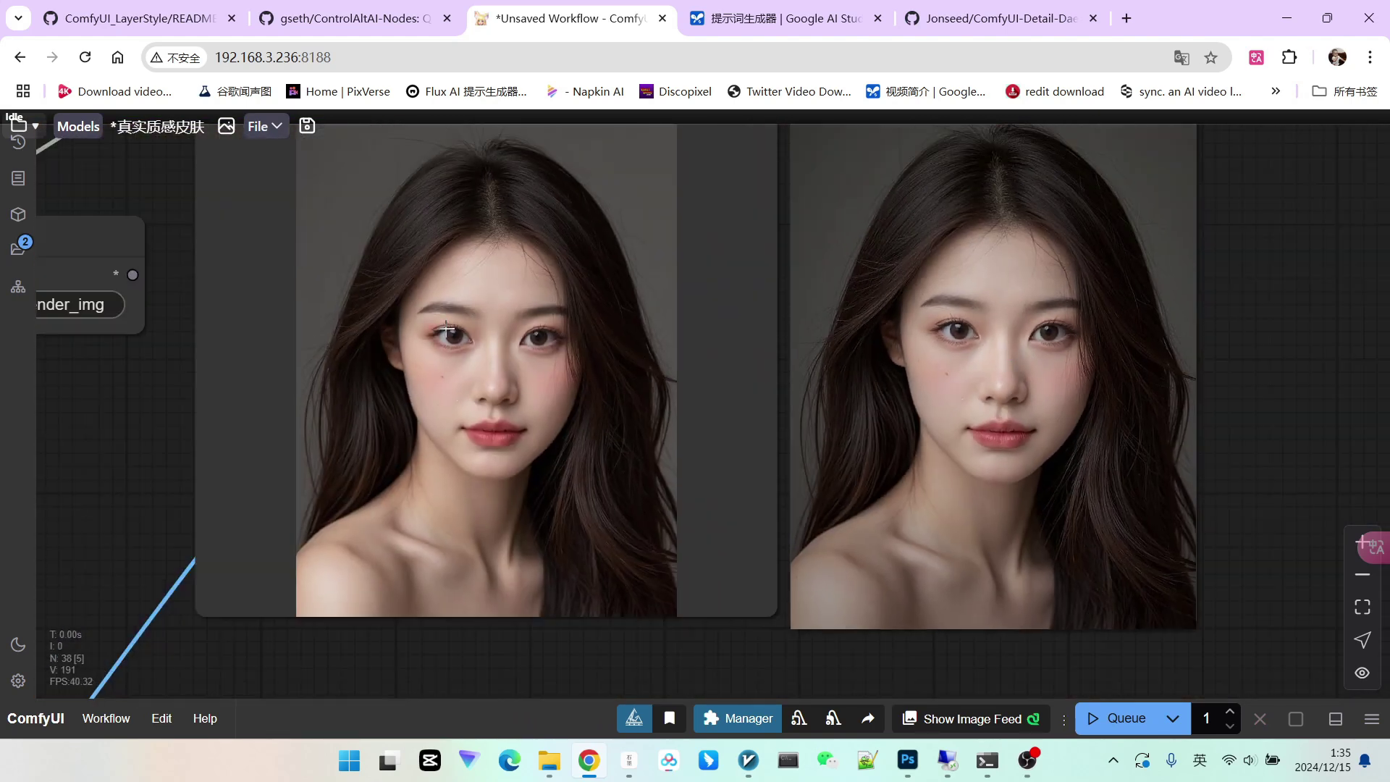
scroll(844, 370, down, 3)
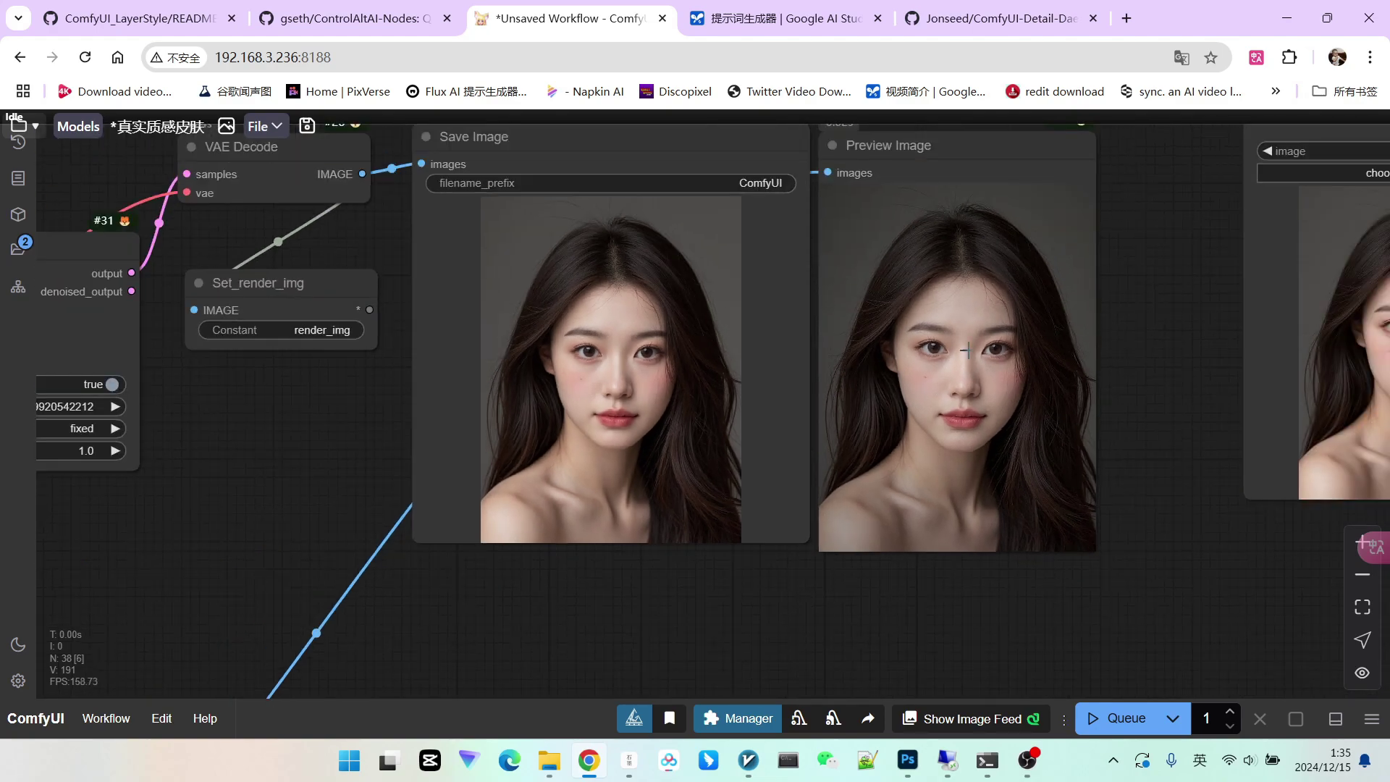
scroll(967, 321, up, 1)
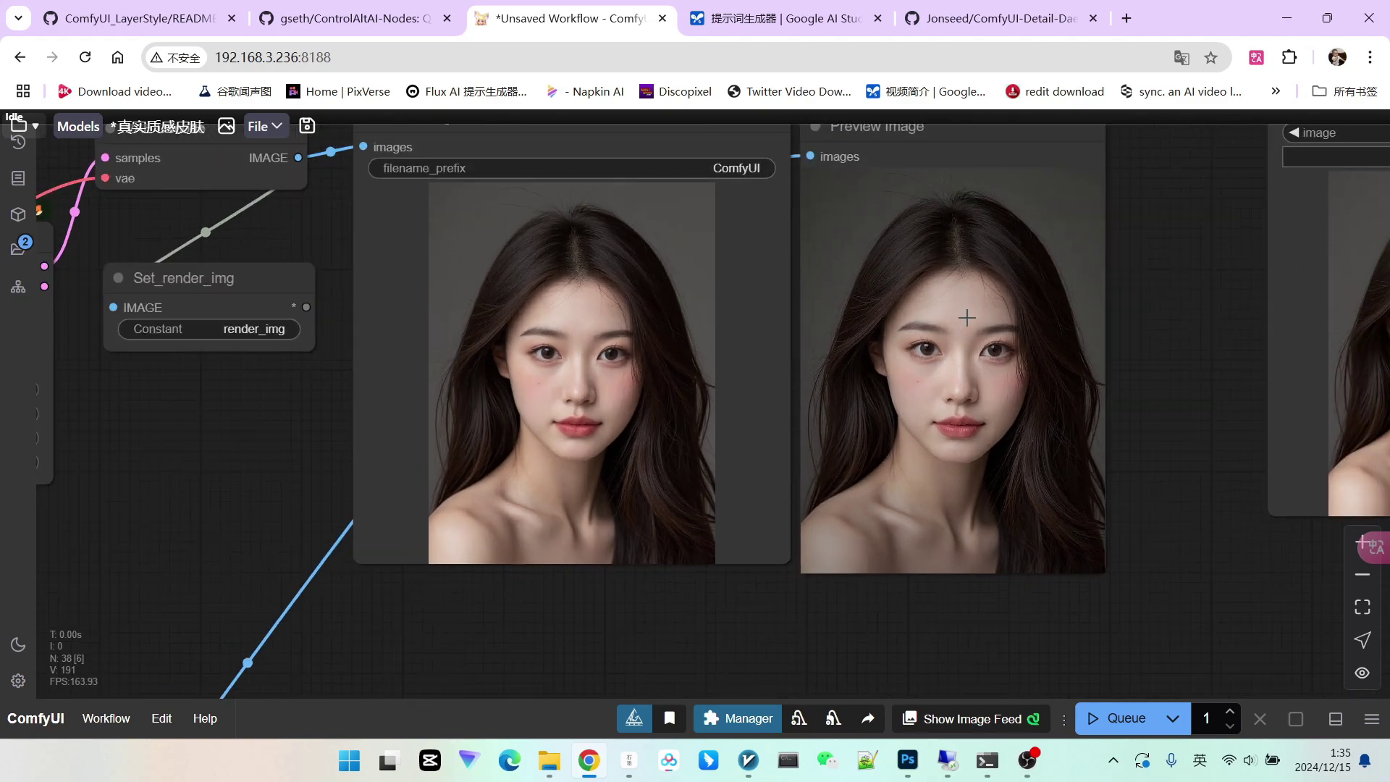
drag(1102, 571, 1108, 556)
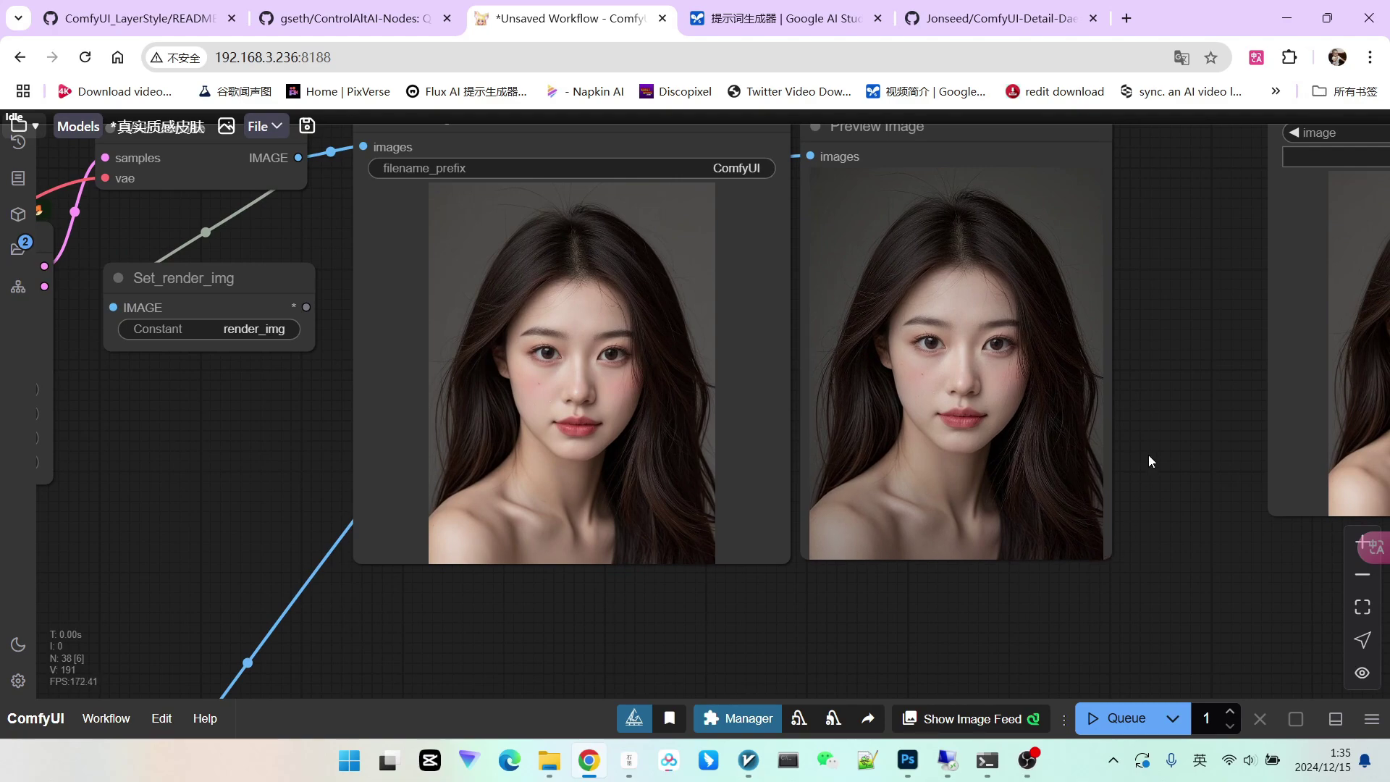
Review the sampler nodes and the Film V2 and Noise Plus Blend settings against the two output portraits
drag(1149, 437, 1152, 501)
scroll(954, 216, down, 6)
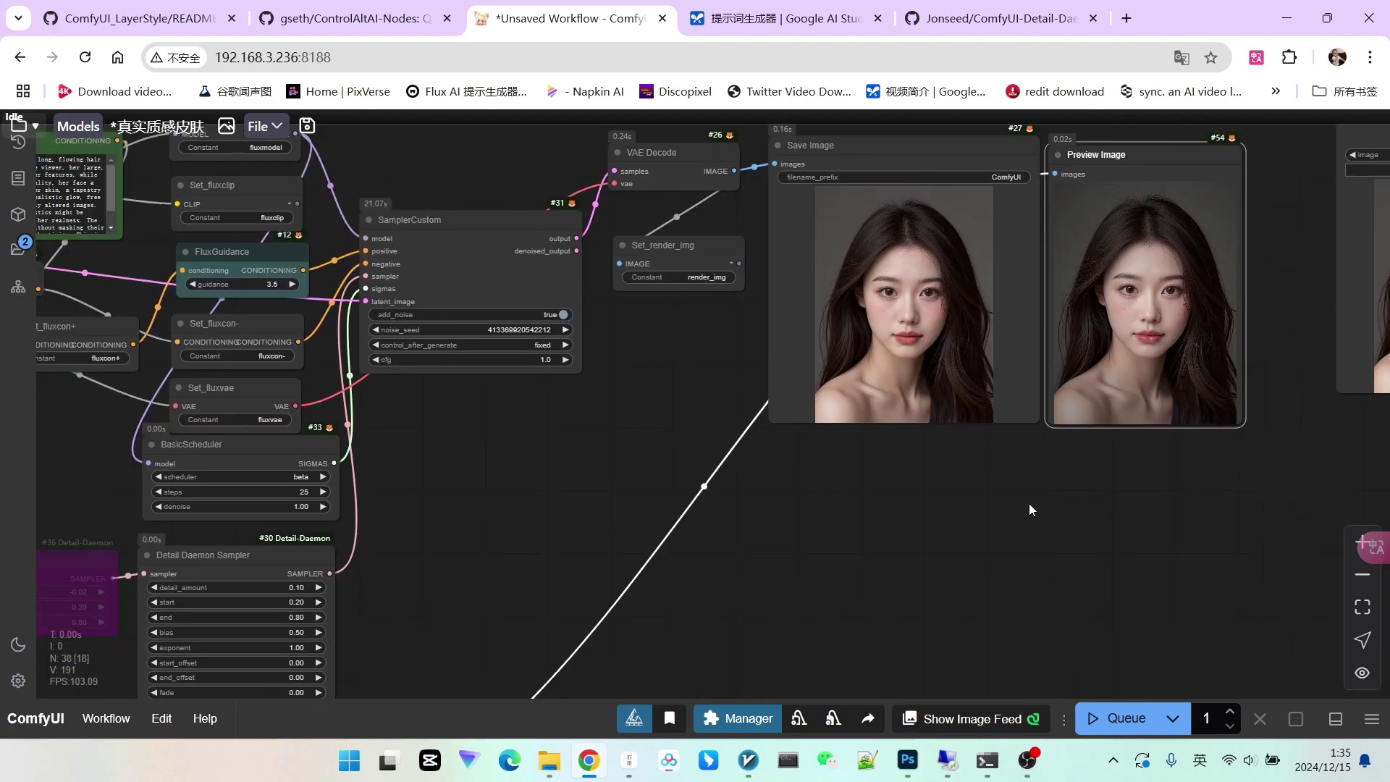
scroll(767, 463, up, 4)
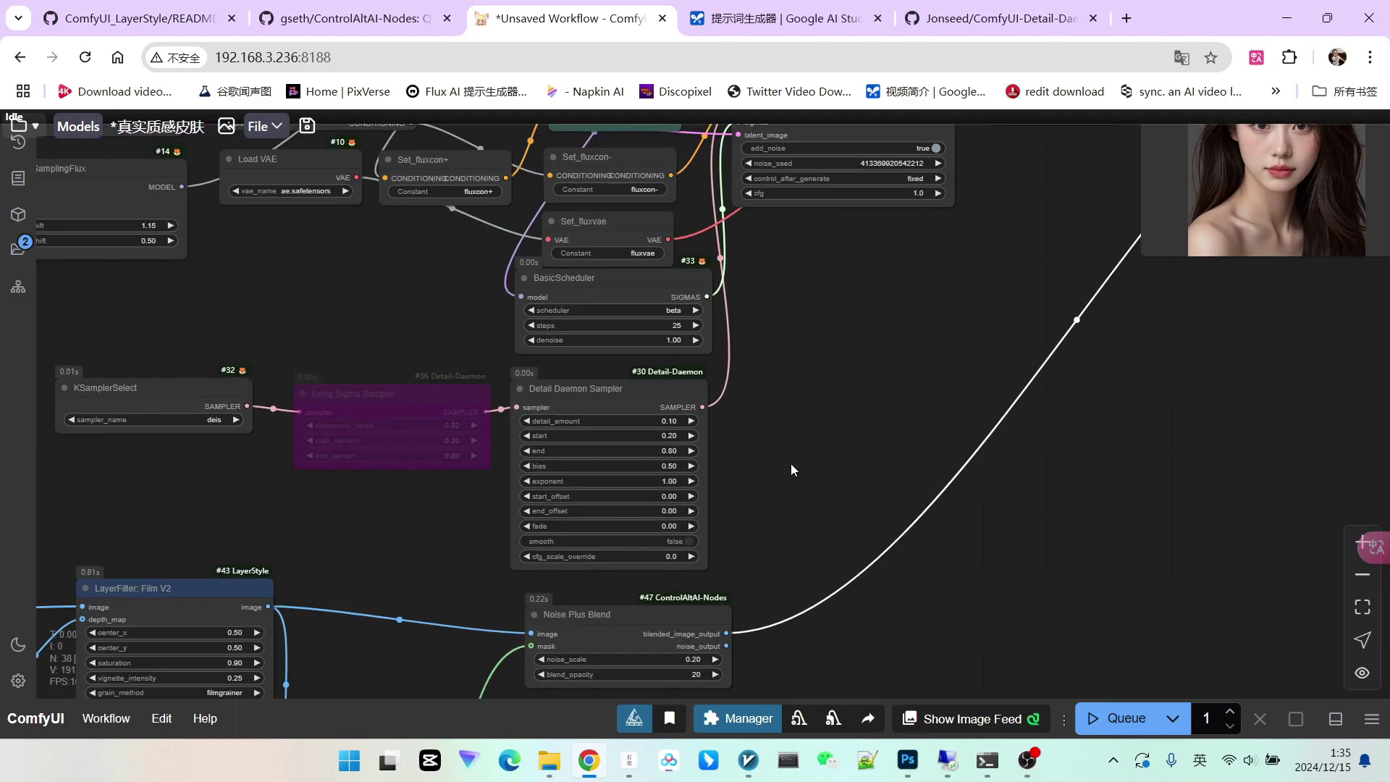
scroll(701, 410, up, 4)
scroll(805, 401, down, 6)
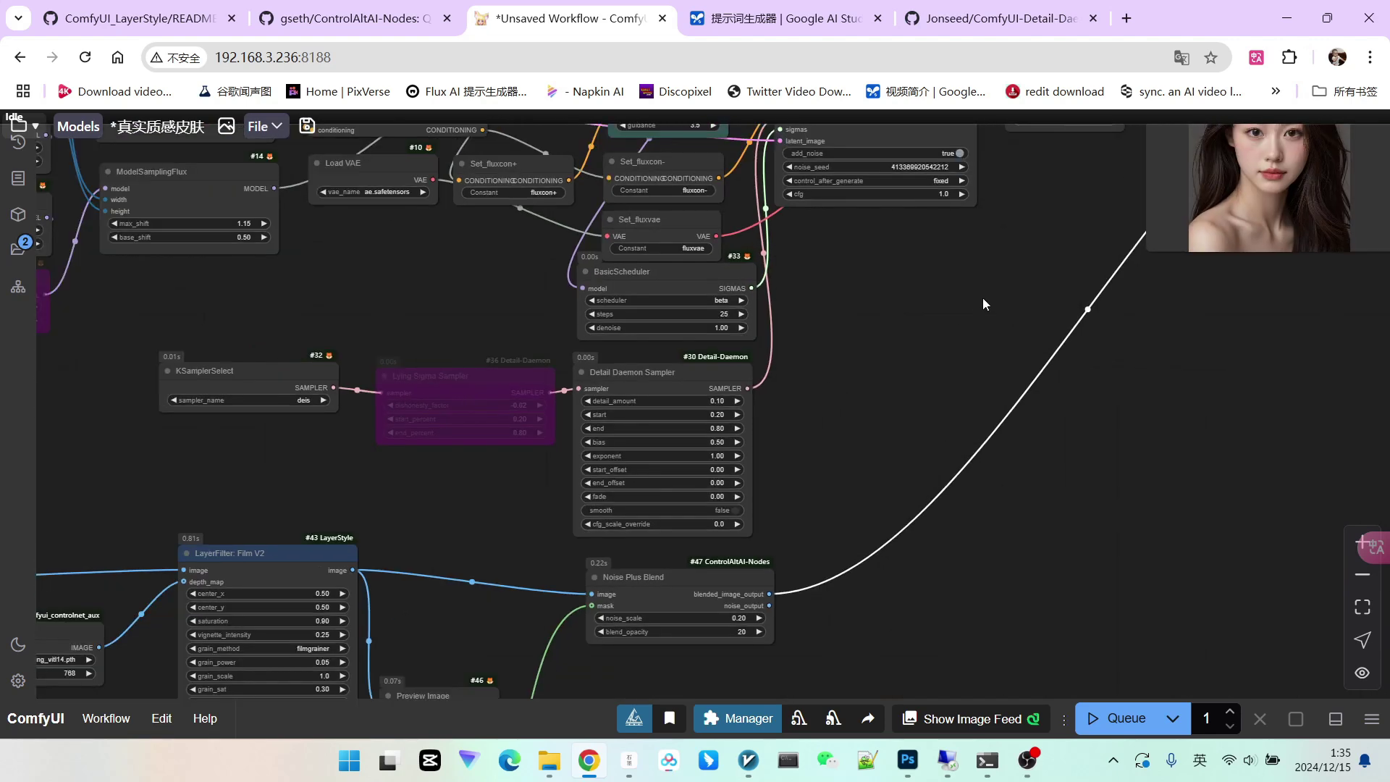
drag(983, 297, 650, 471)
drag(1032, 501, 876, 515)
scroll(886, 341, up, 8)
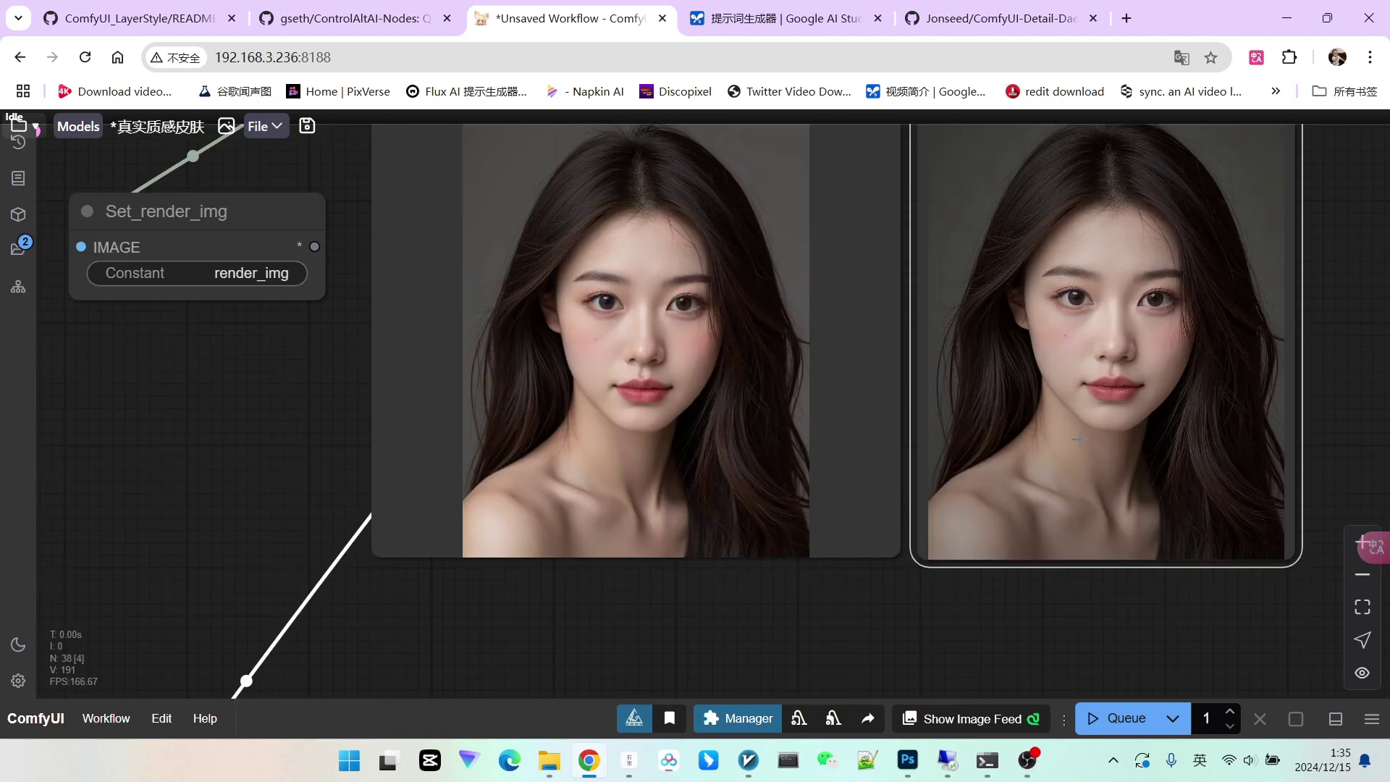
scroll(1335, 345, down, 6)
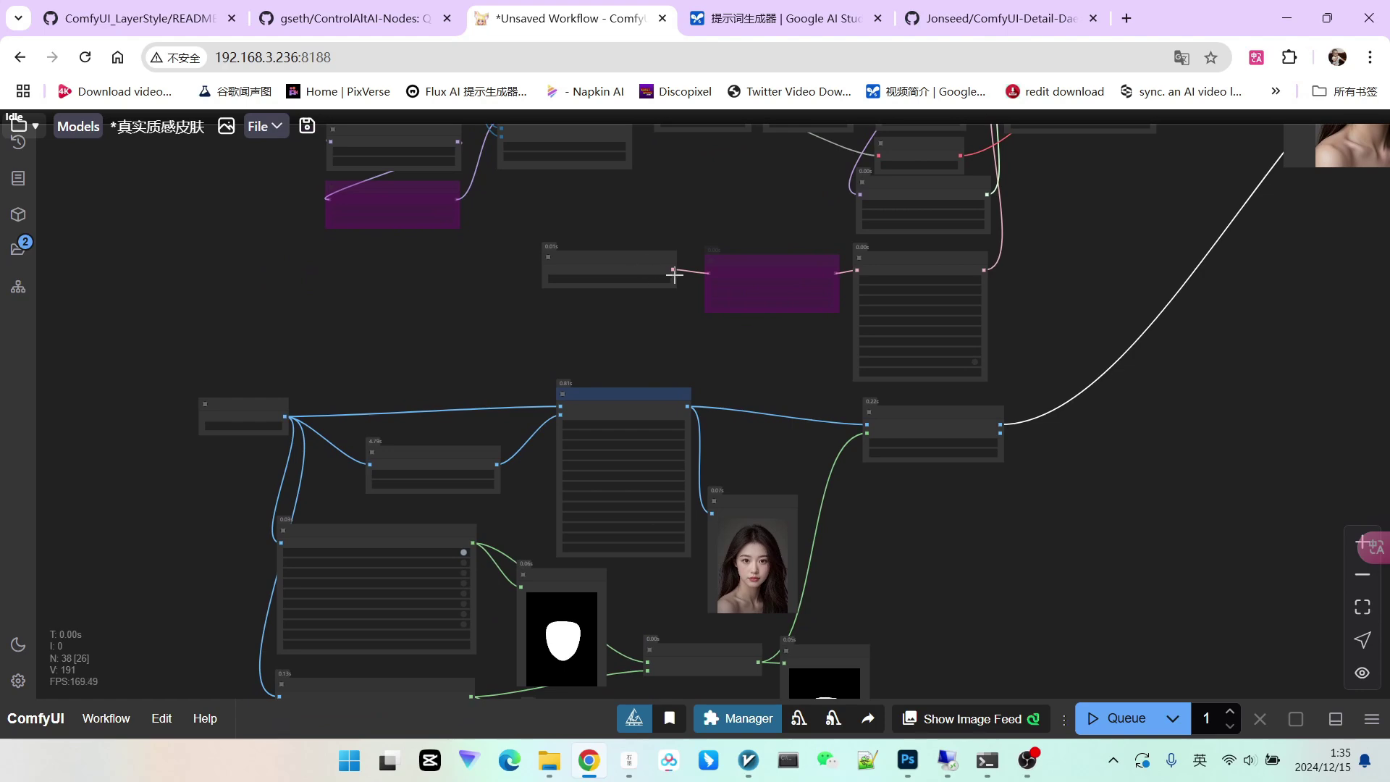
Examine the face mask and Film V2 post-processing branch, and compare the skin in the Save Image and Preview Image portraits again
drag(693, 428, 748, 346)
scroll(732, 367, down, 2)
scroll(768, 308, up, 4)
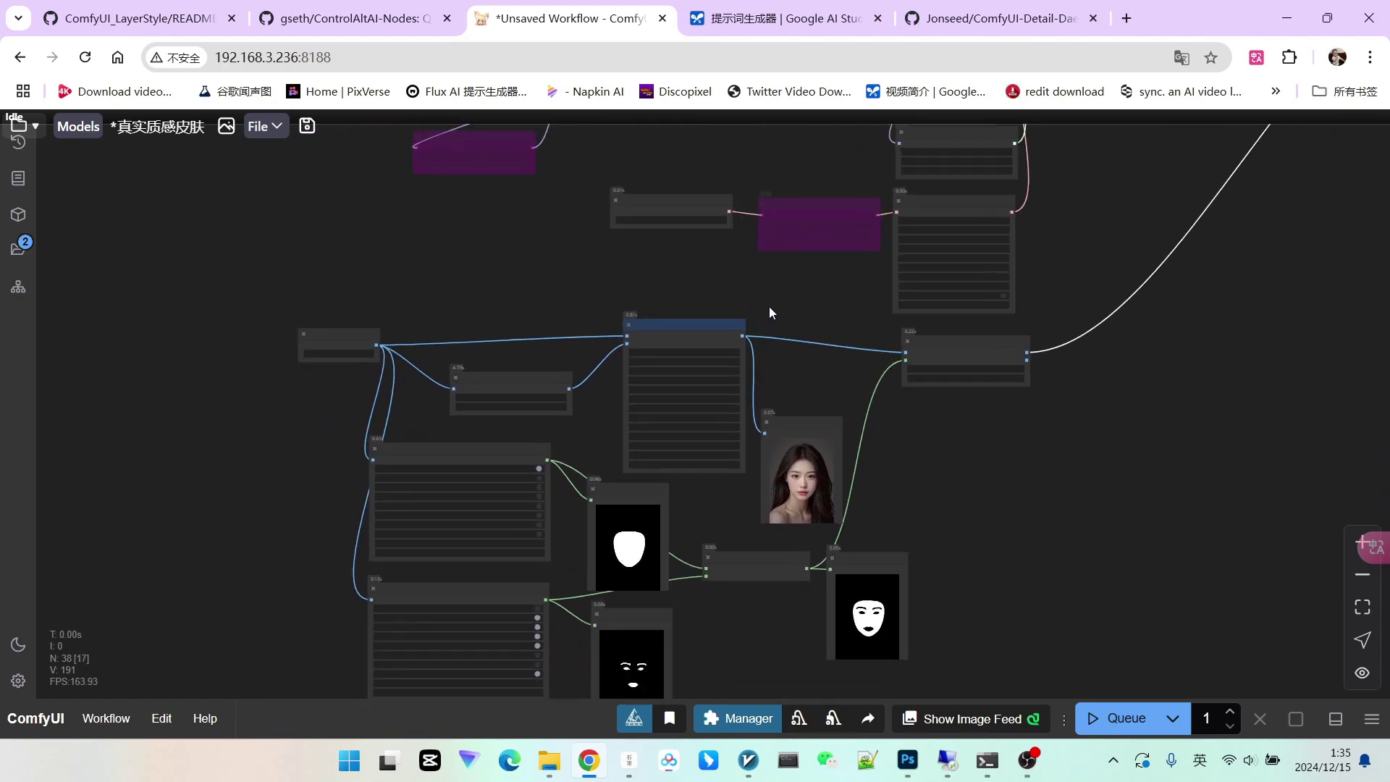
drag(808, 302, 771, 333)
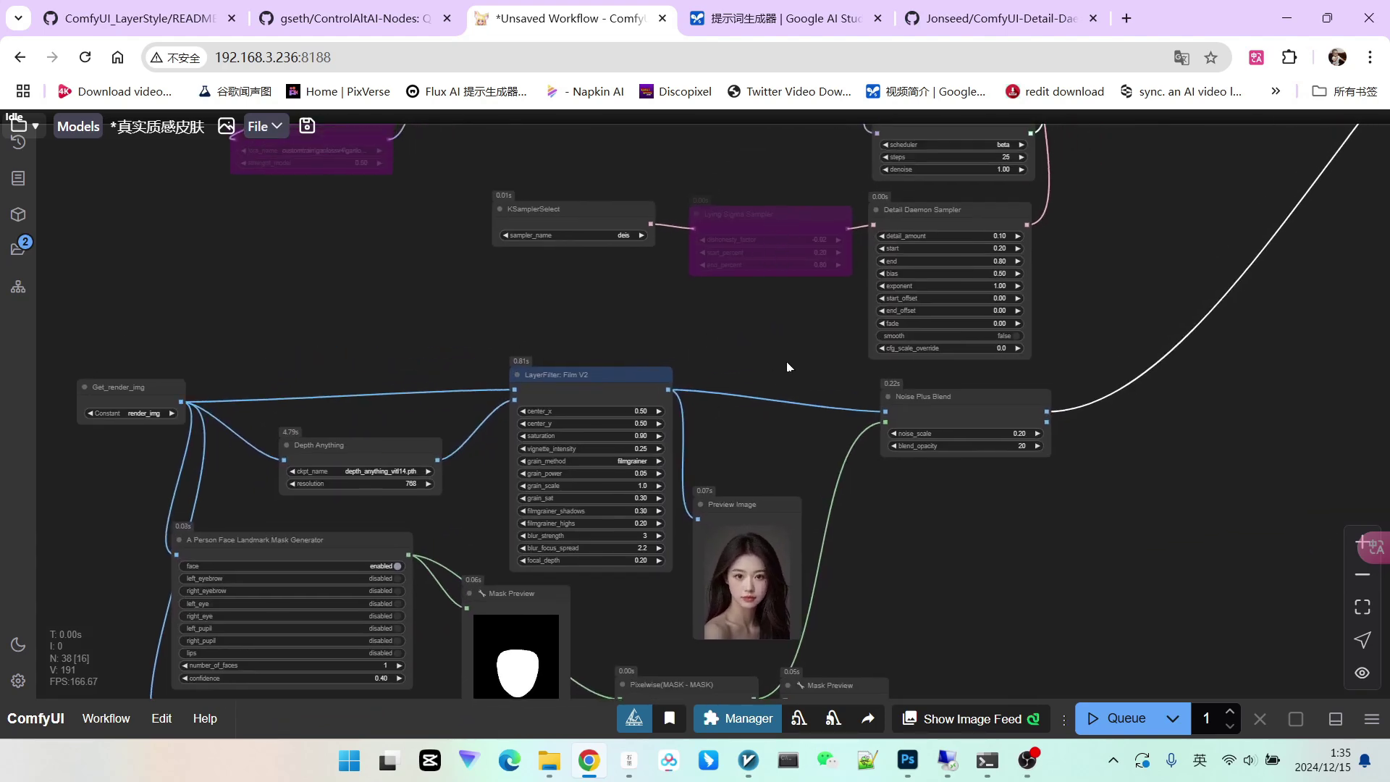
scroll(787, 362, down, 5)
scroll(827, 476, up, 4)
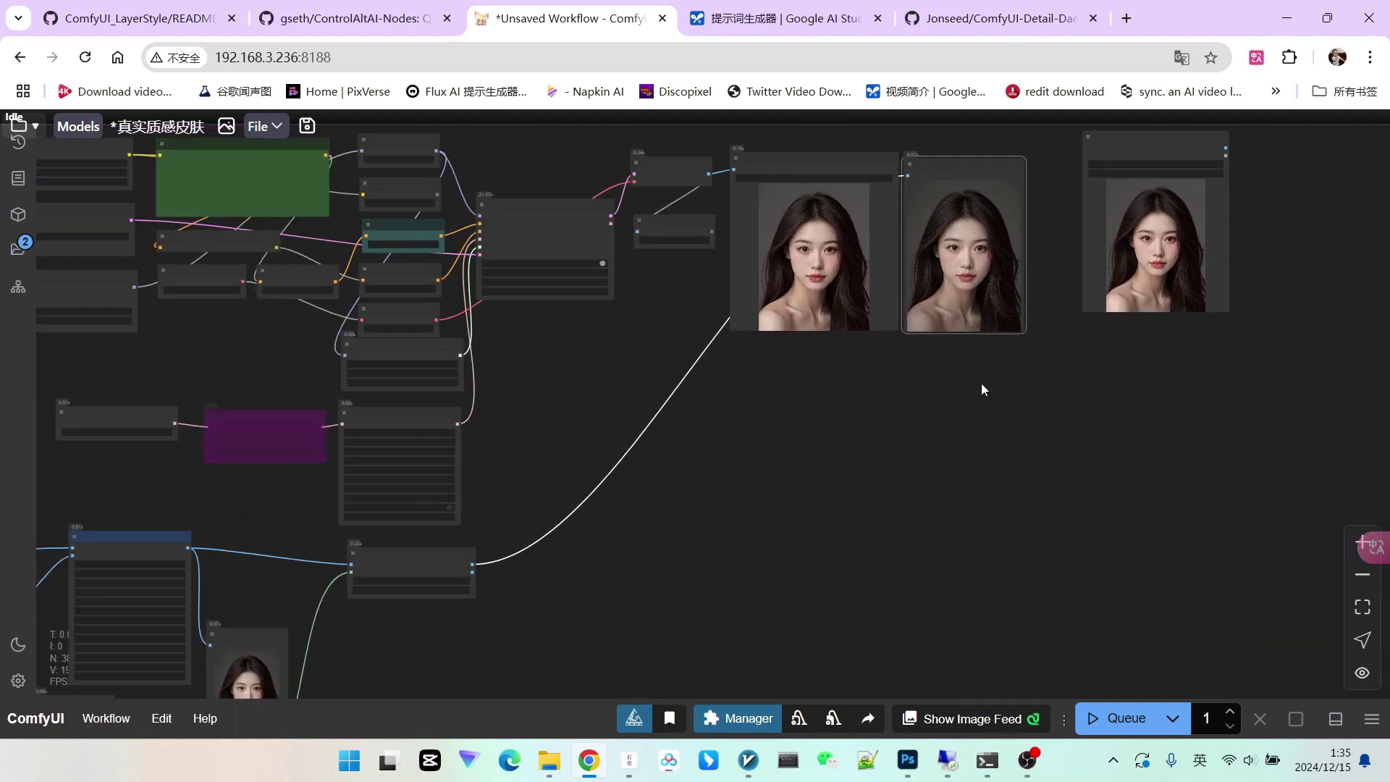
scroll(988, 475, up, 5)
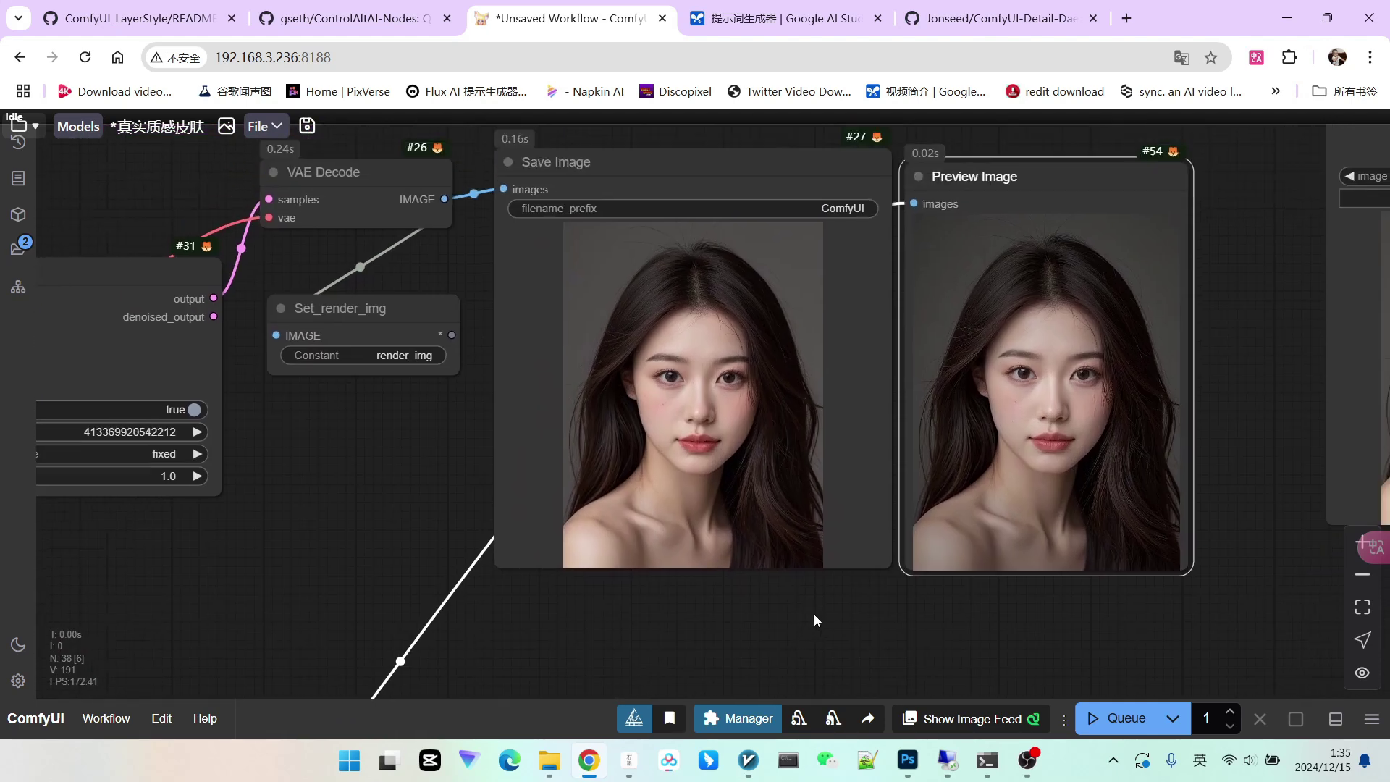
scroll(814, 620, up, 4)
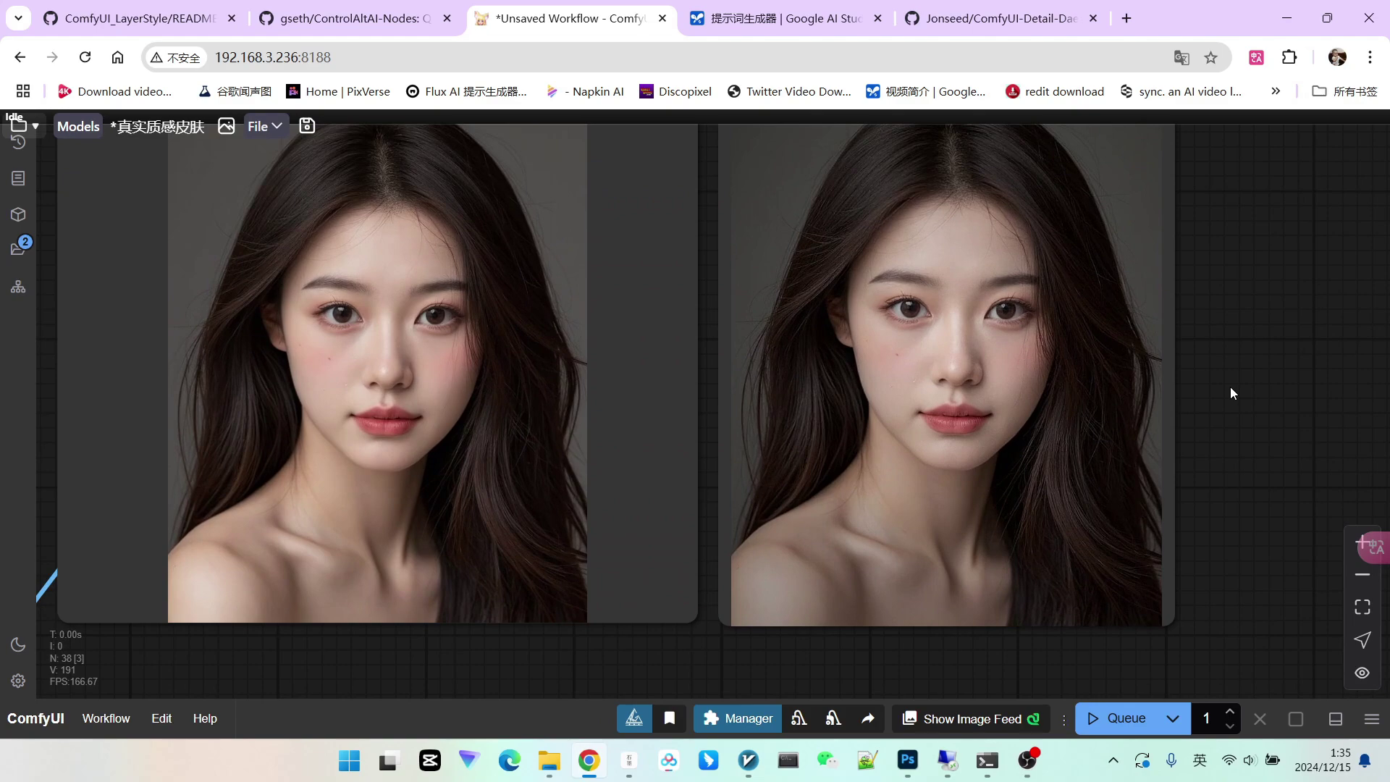